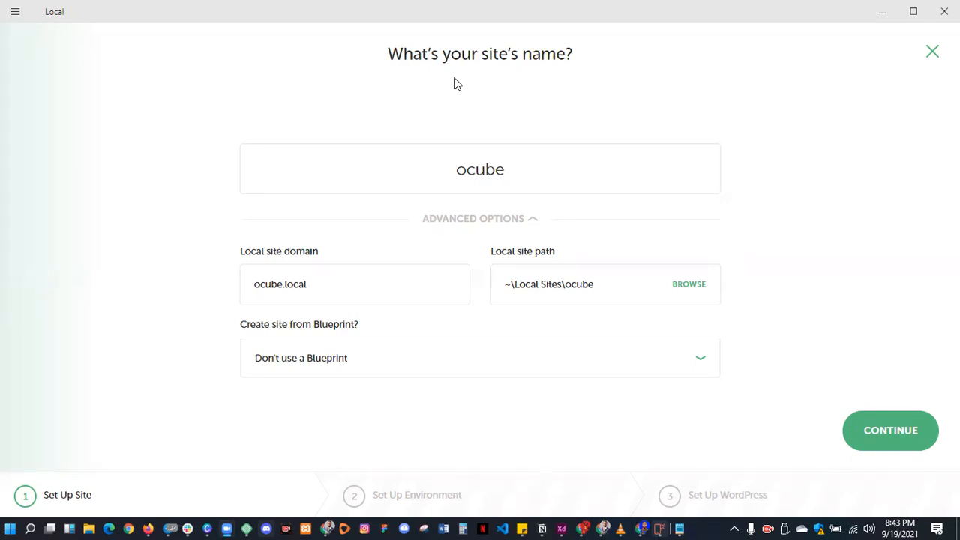
- Keep the site name ocube and pick the Preferred environment (PHP 7.3.5, nginx, MySQL 8.0.16)
left_click(519, 169)
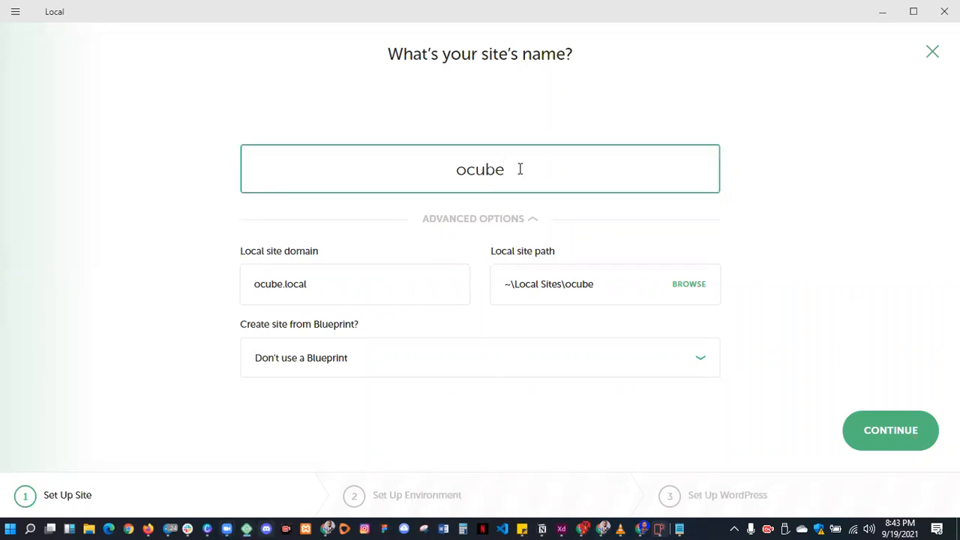
left_click(872, 430)
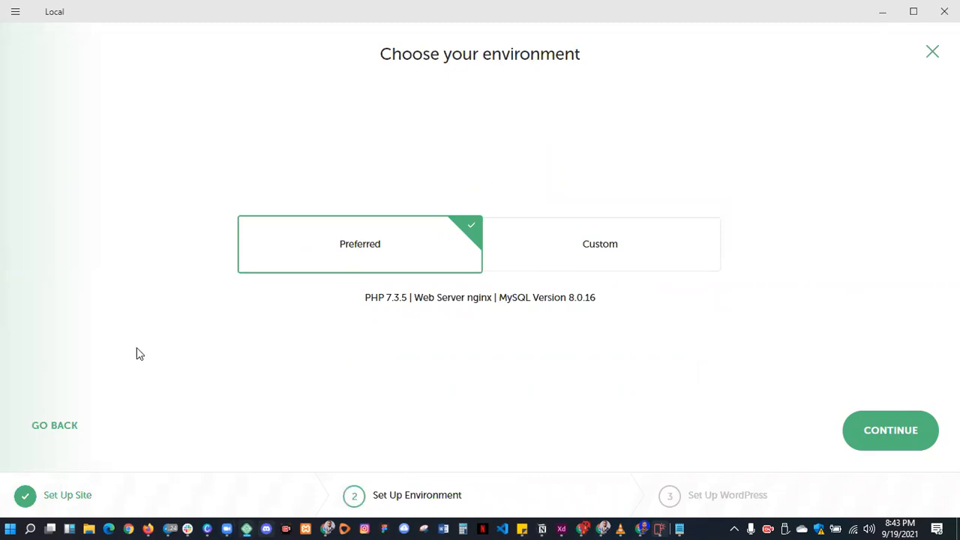
left_click(617, 260)
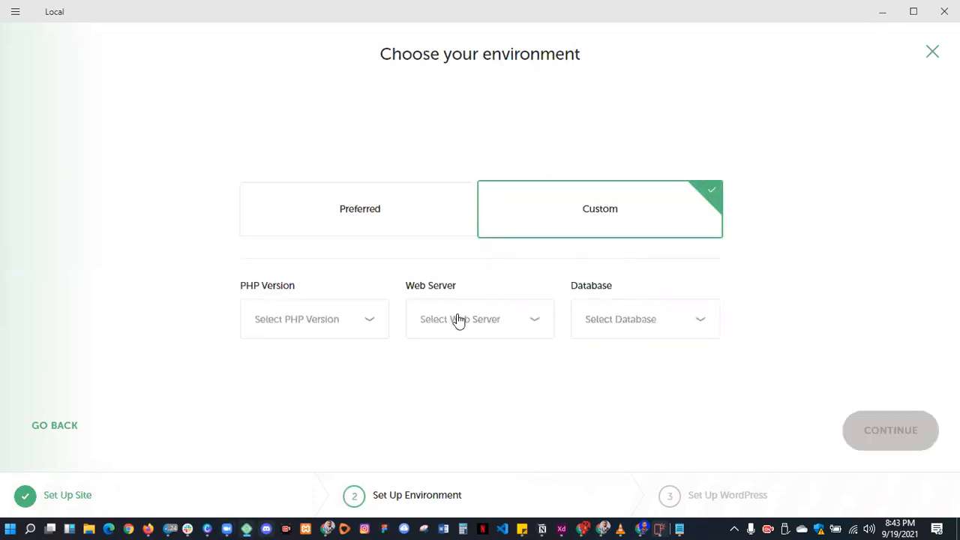
left_click(327, 221)
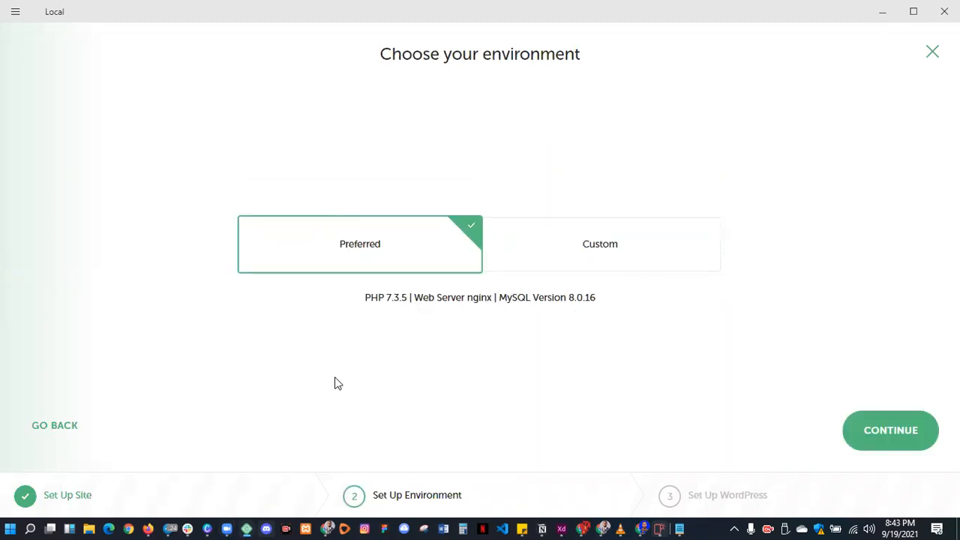
left_click(891, 430)
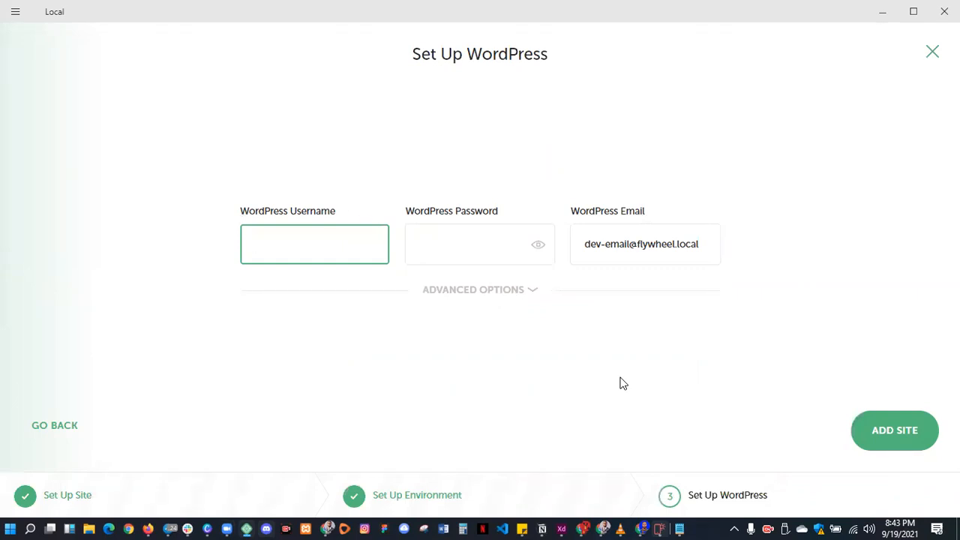
- Enter the WordPress username admin and the account password, then select the email value
type("admin")
left_click(460, 247)
type("admin")
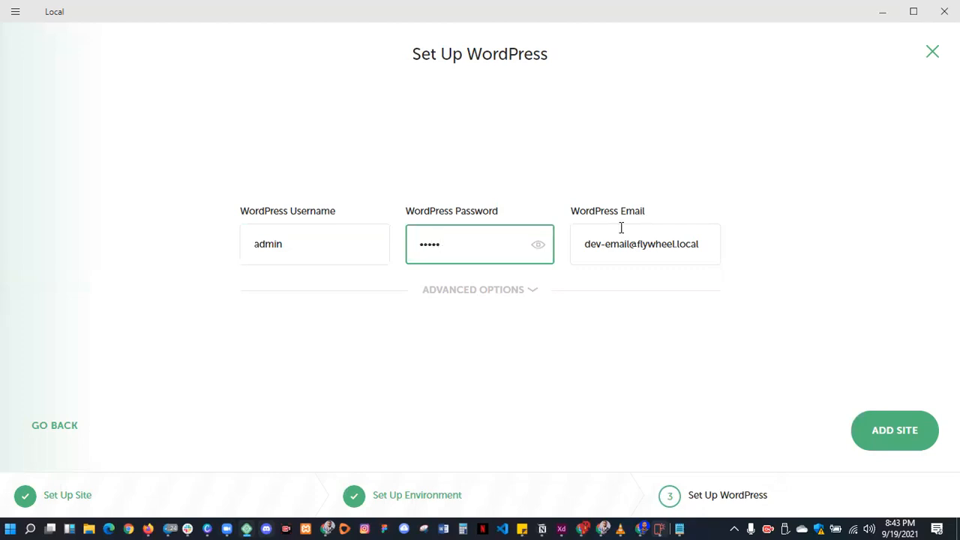
left_click_drag(706, 242, 579, 242)
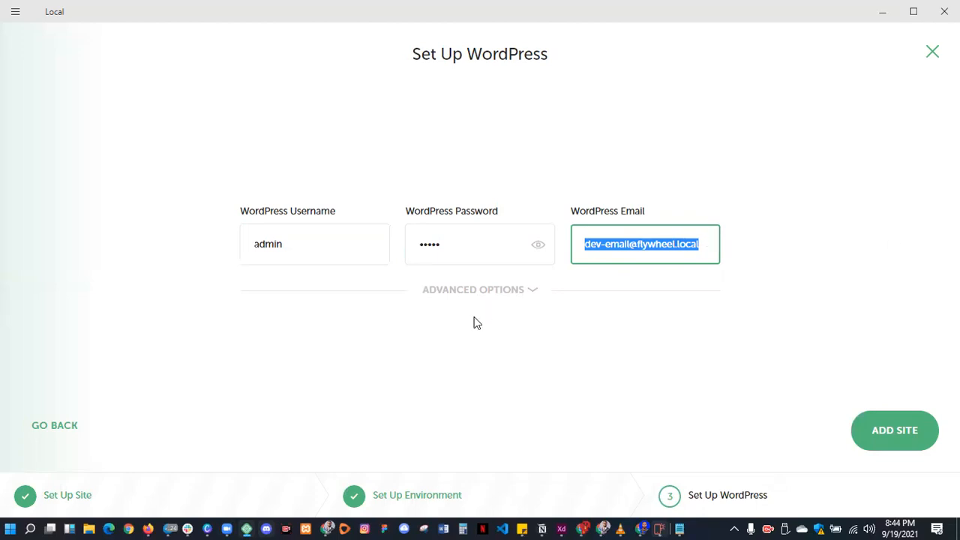
- Leave multisite at No under Advanced Options and create the ocube site
left_click(491, 293)
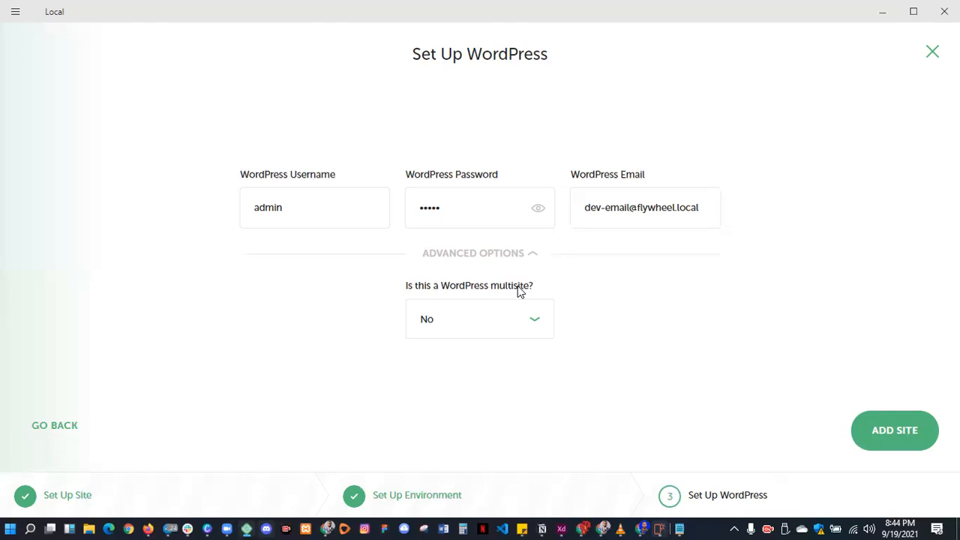
left_click(485, 336)
left_click(302, 307)
left_click(892, 433)
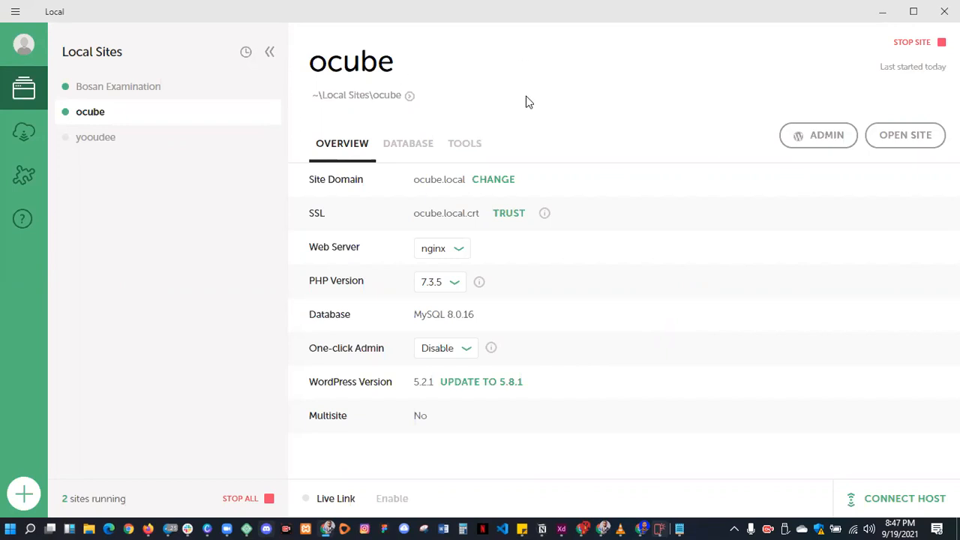
- Launch ocube.local in the browser from Local's site overview
left_click(838, 136)
left_click(904, 143)
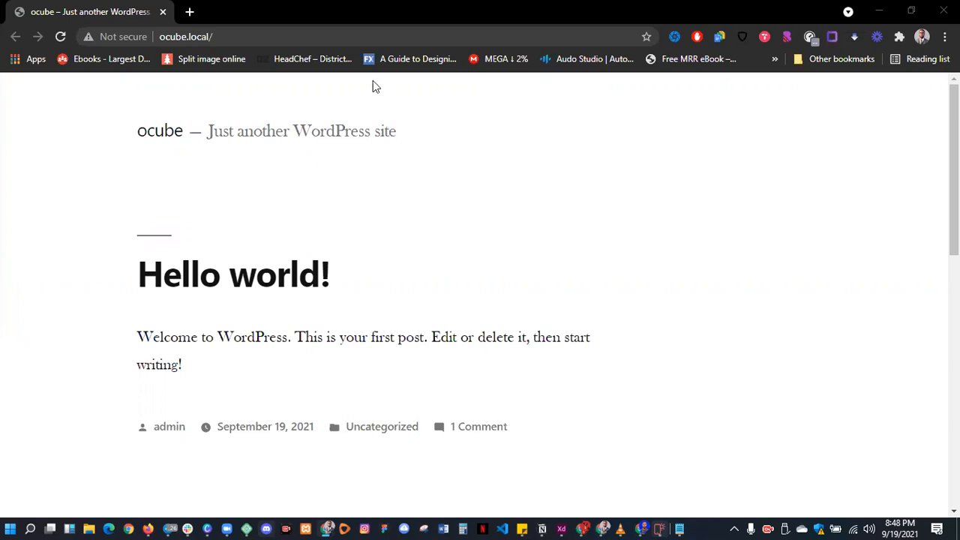
- Scroll the ocube homepage, then restore down the browser so Local shows beside it
left_click(337, 36)
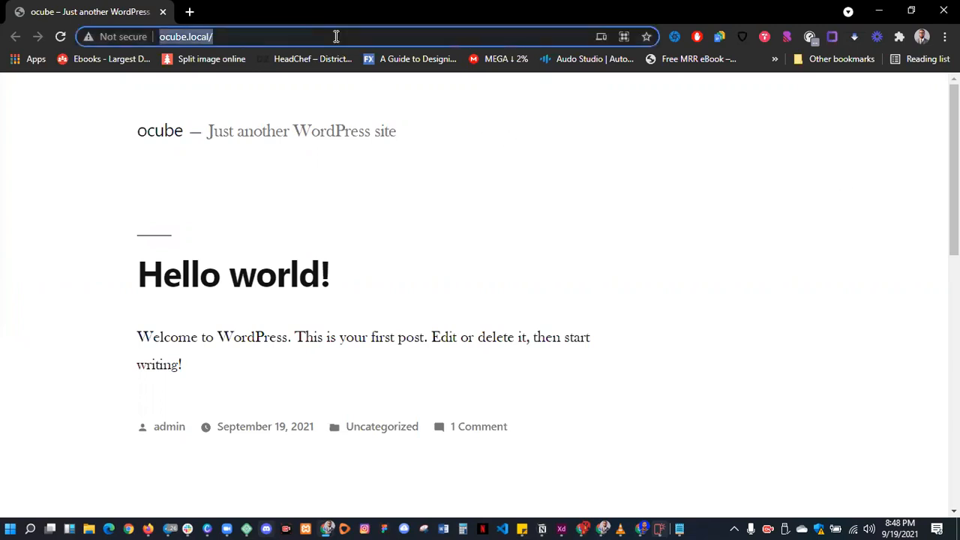
left_click(336, 36)
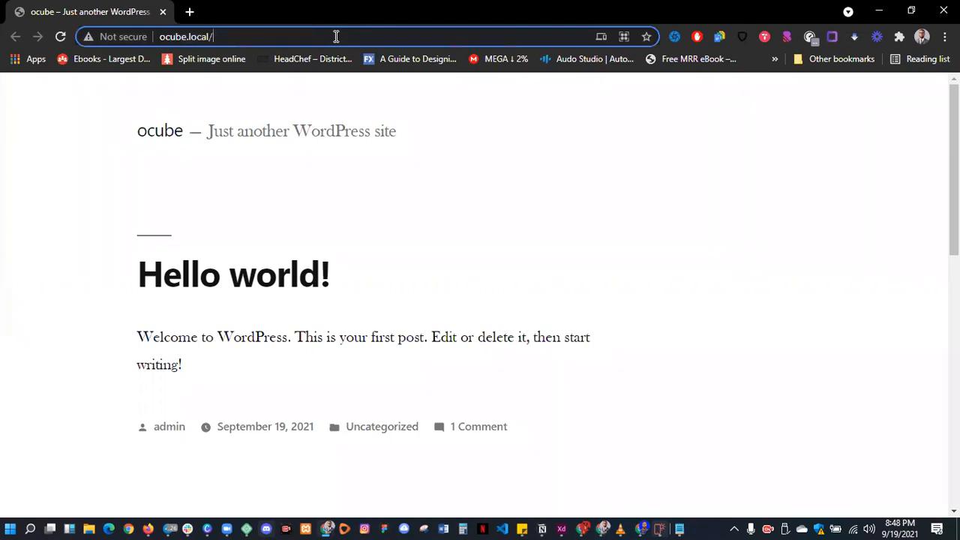
scroll(615, 294, "down", 8)
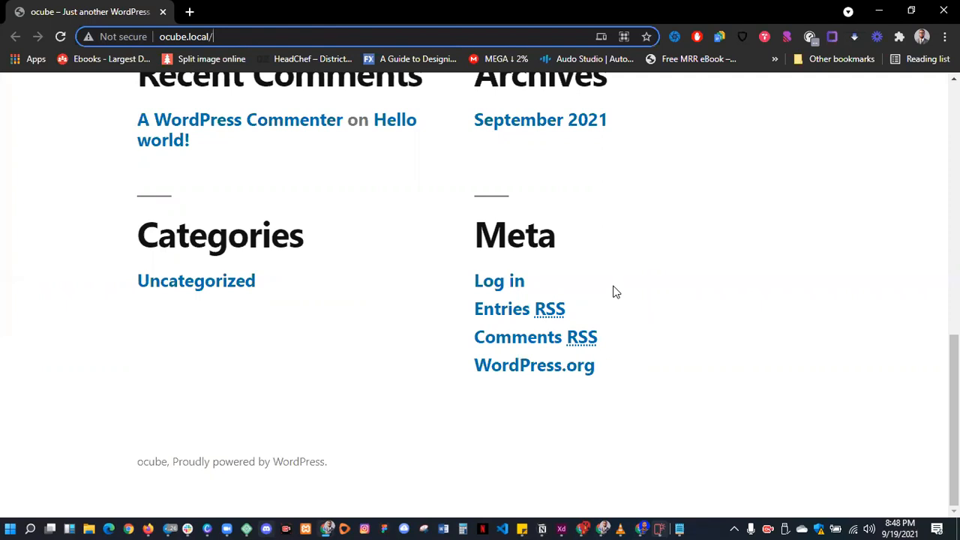
left_click(283, 30)
left_click(911, 11)
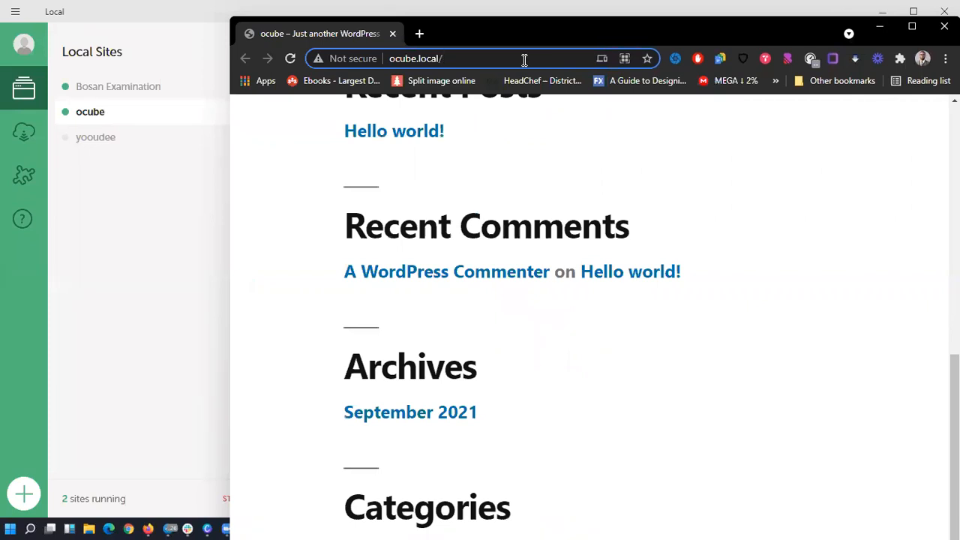
- Go to ocube.local/wp-admin and resize the browser window to reveal Local
type("wp-admin")
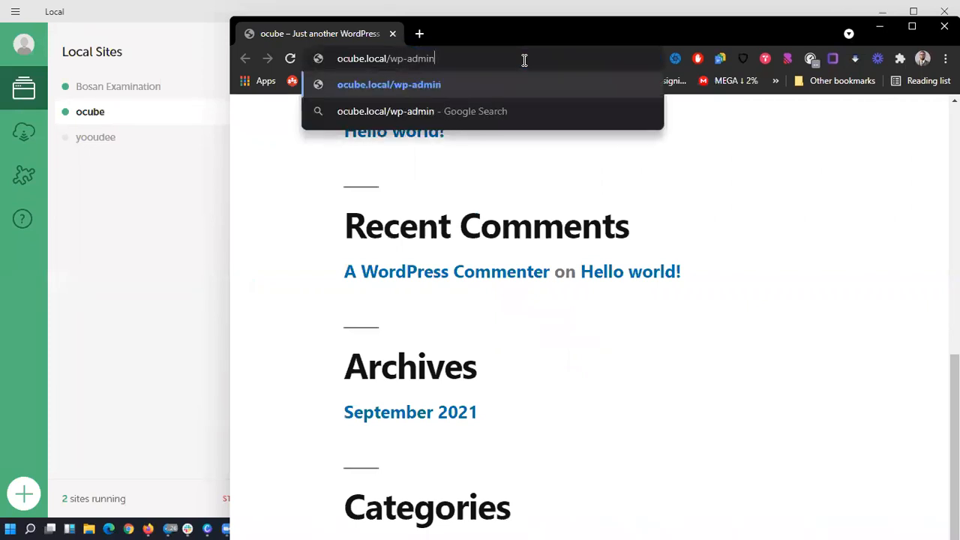
key("Return")
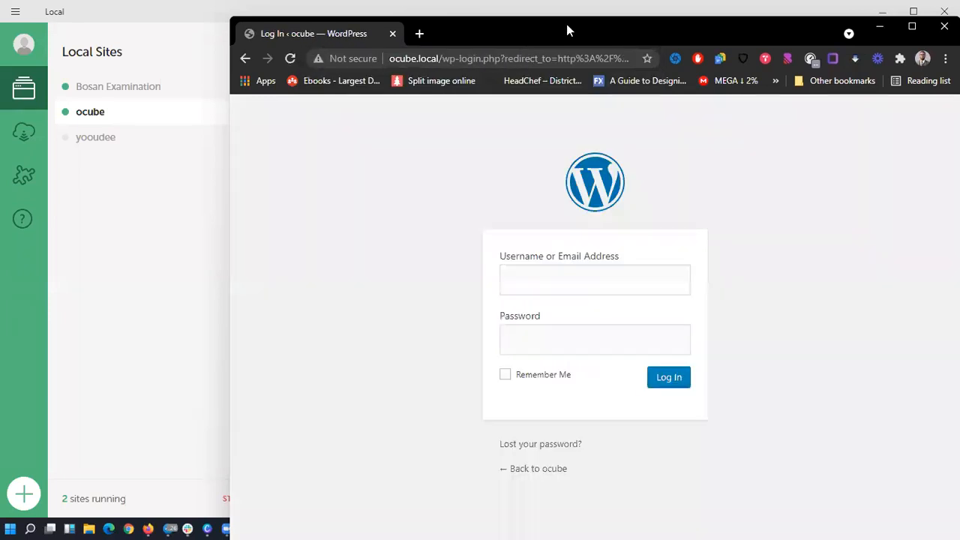
double_click(567, 24)
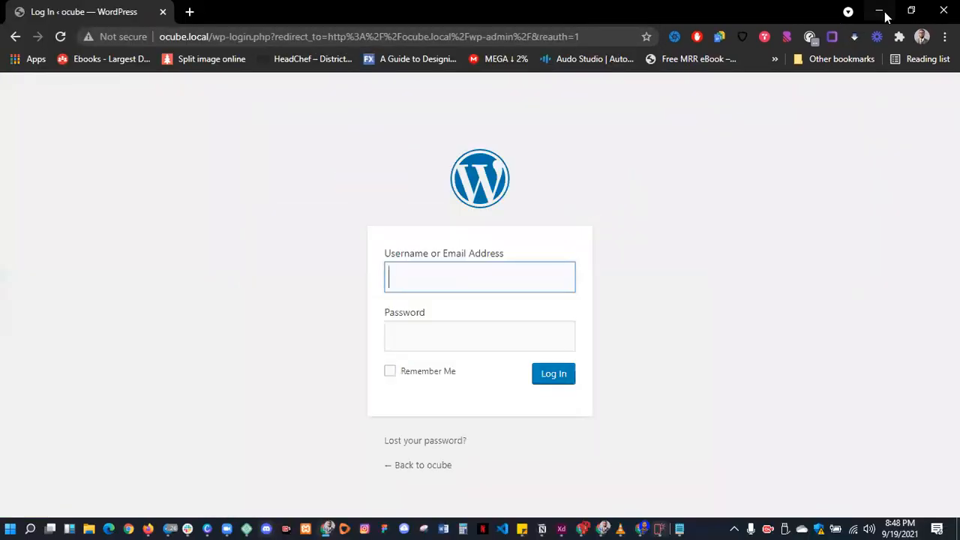
left_click(881, 9)
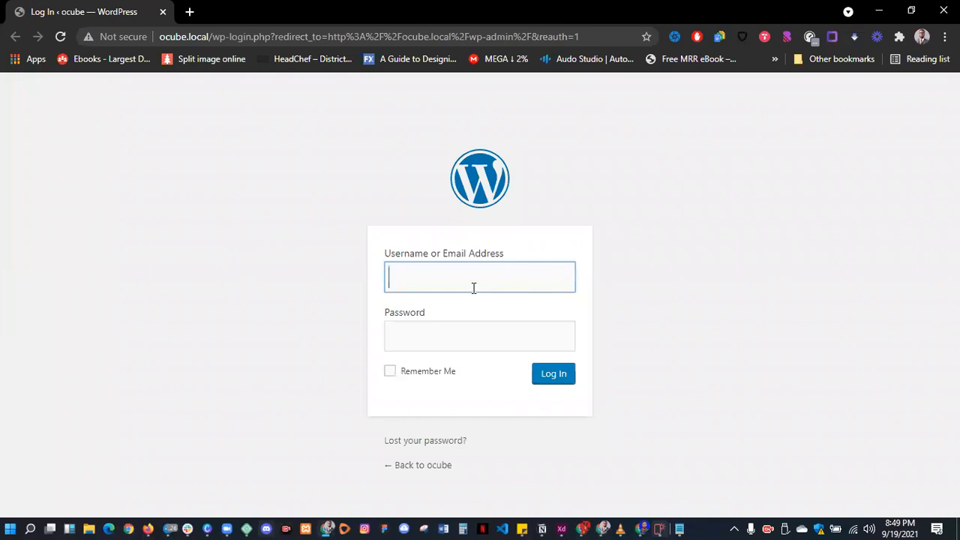
- Log in to WordPress with username admin and the account password
type("admin")
key("Tab")
type("admin")
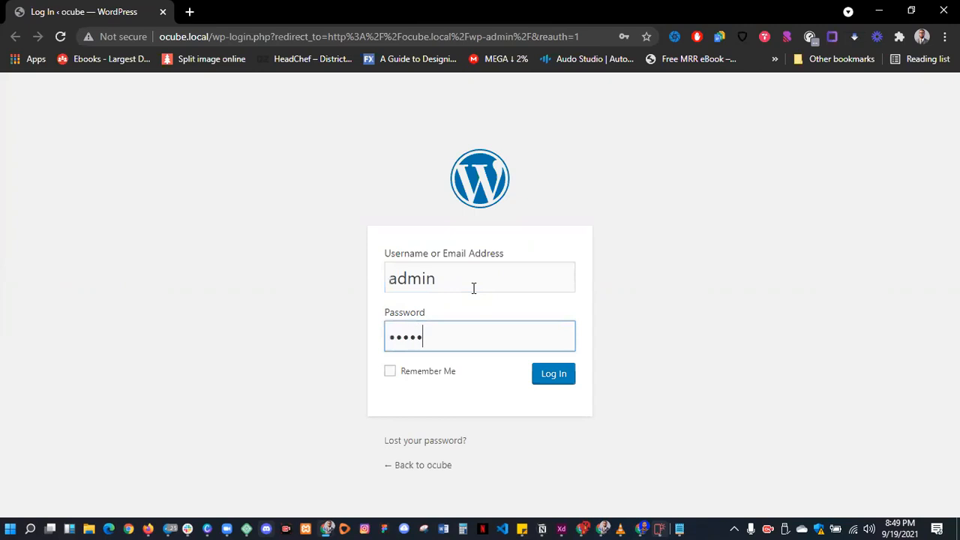
left_click(544, 382)
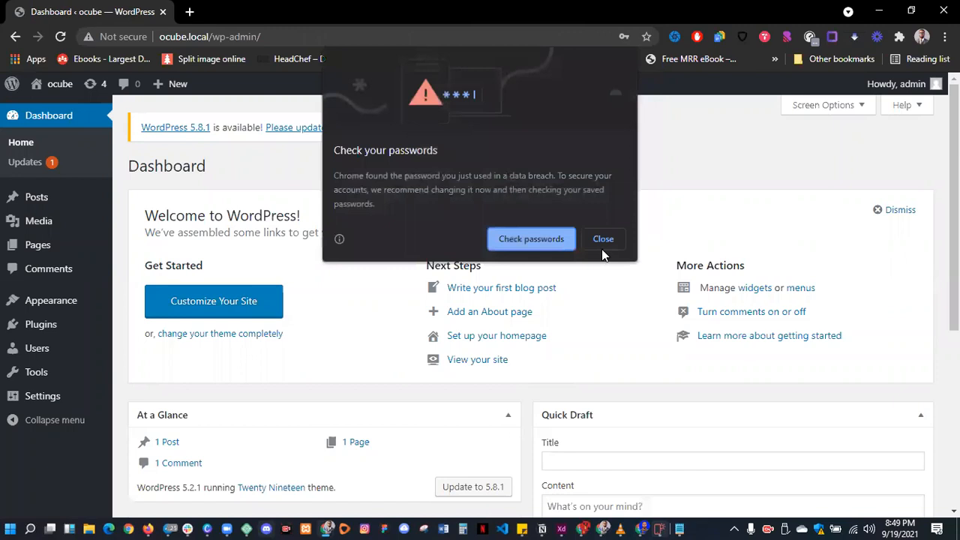
- Dismiss Chrome's password-breach alert and save the login in the browser
left_click(603, 240)
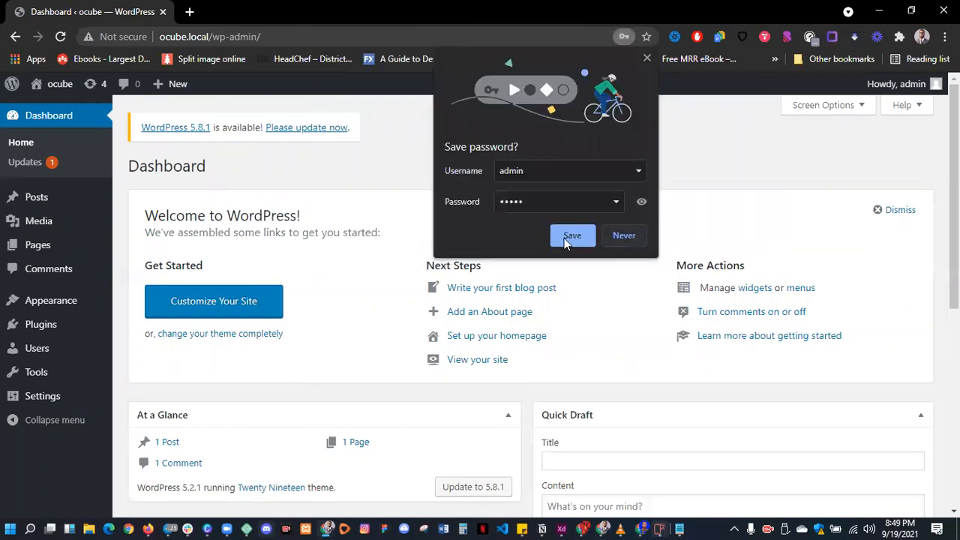
left_click(568, 240)
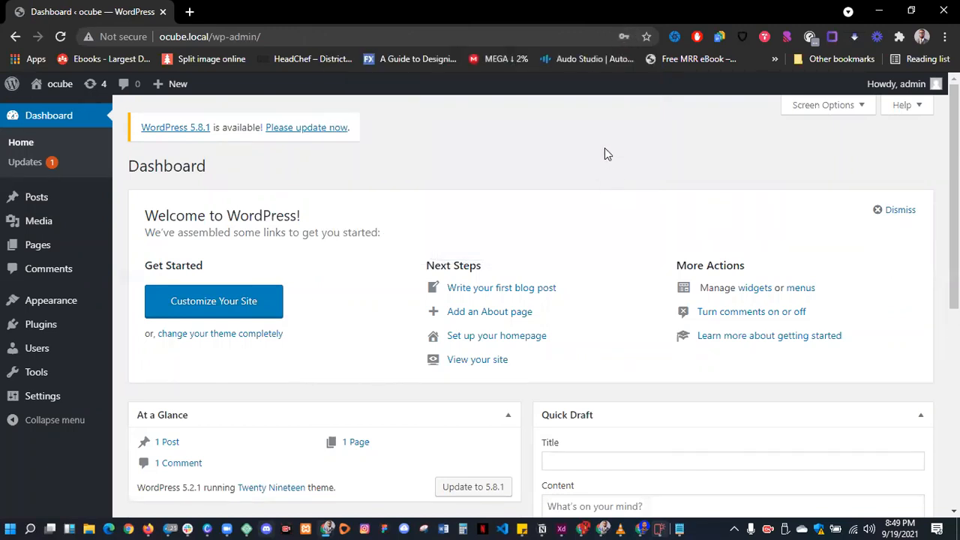
left_click_drag(128, 126, 350, 135)
left_click(336, 146)
left_click_drag(137, 125, 352, 137)
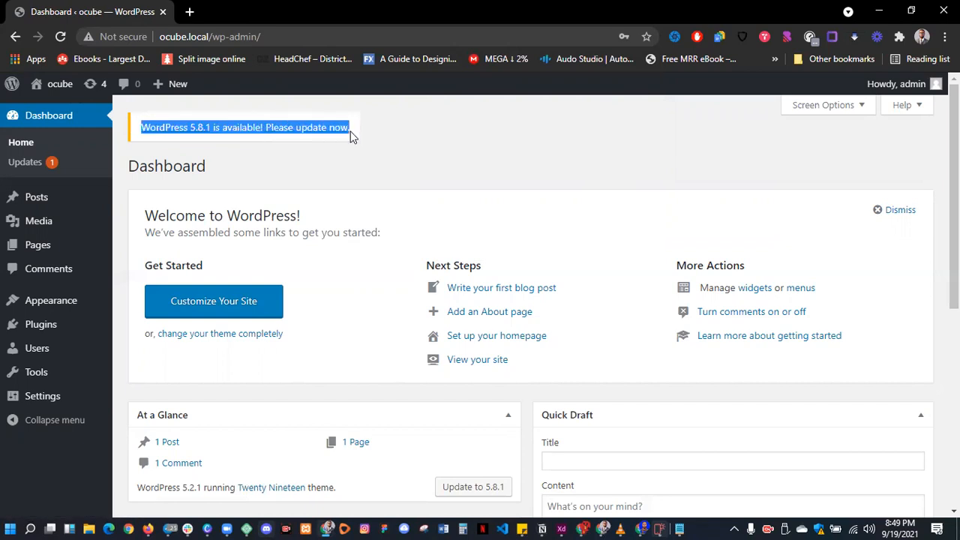
left_click(229, 144)
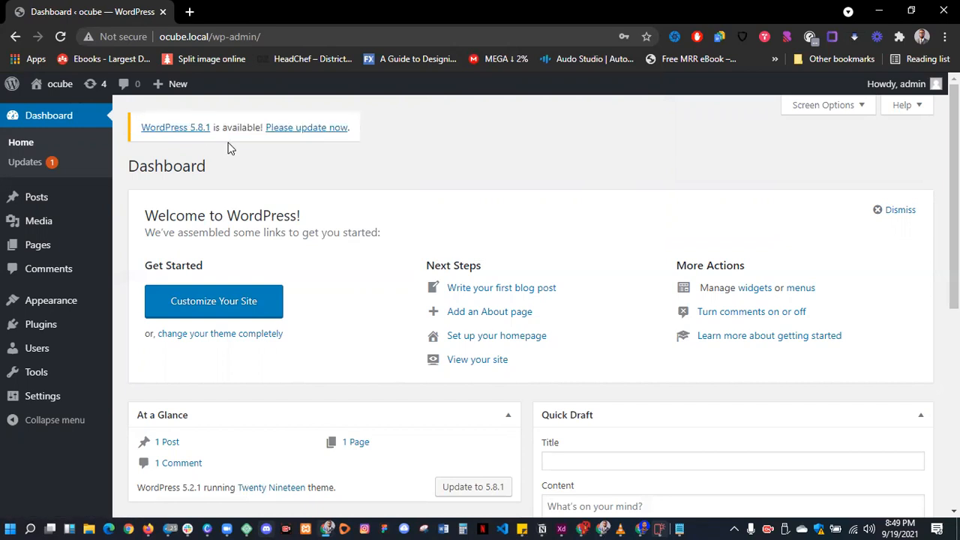
left_click(306, 134)
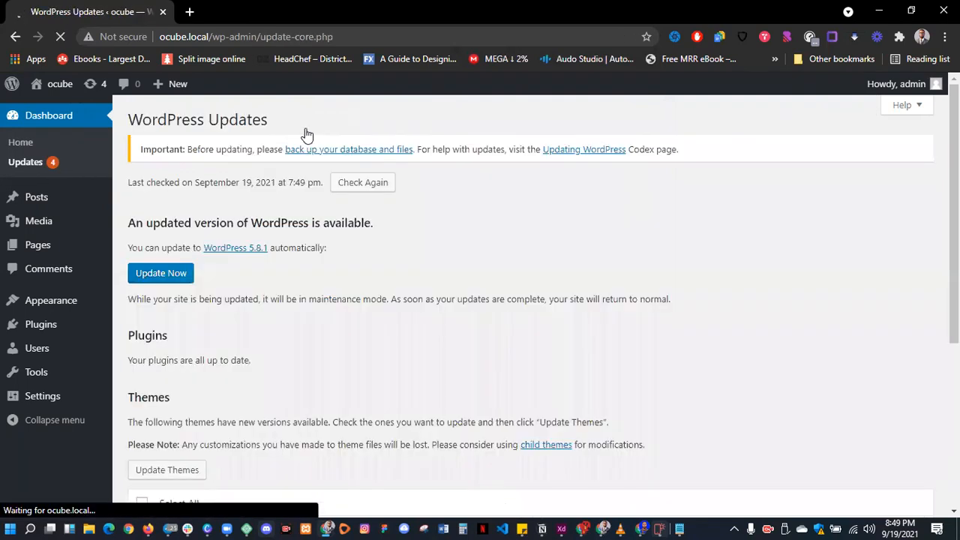
- Scroll the Updates page down to the theme updates, including Twenty Nineteen
scroll(185, 217, "down", 1)
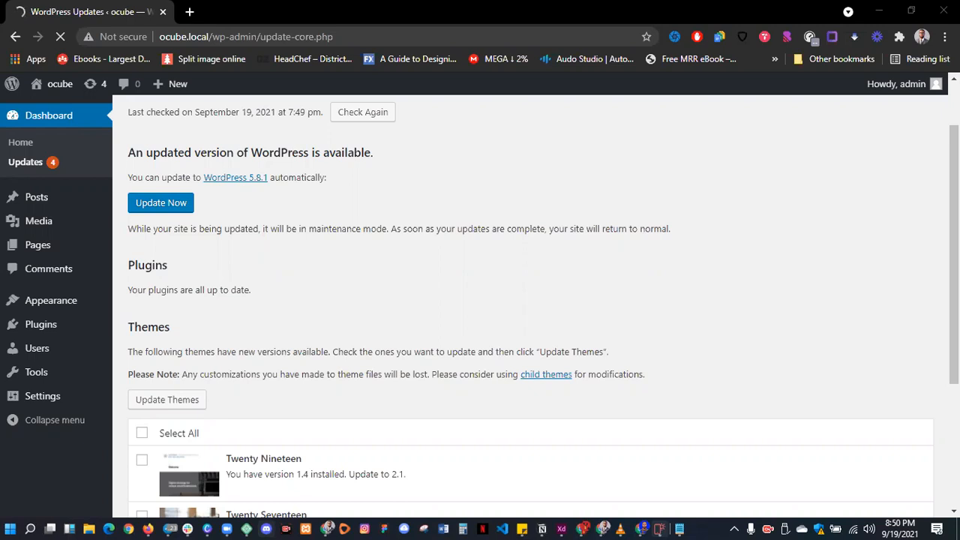
- Launch Notepad through the Windows Run prompt
key("super+r")
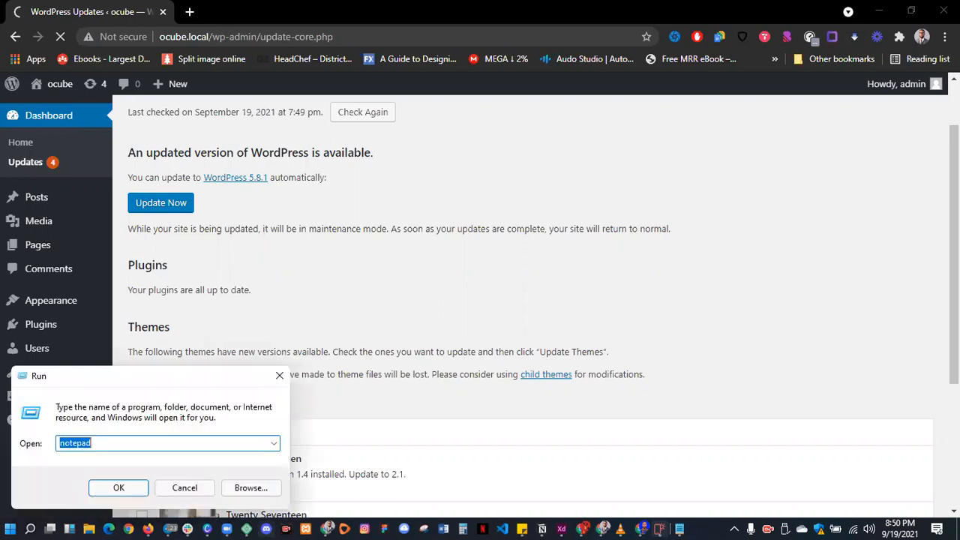
key("Return")
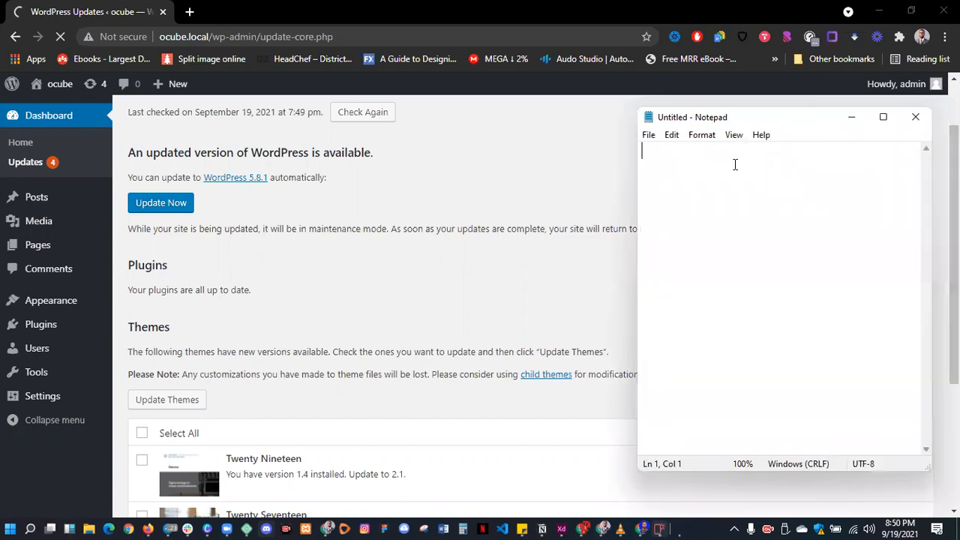
- Type item '1. Creating your portfolio website using starter templates'
type("1. Crea")
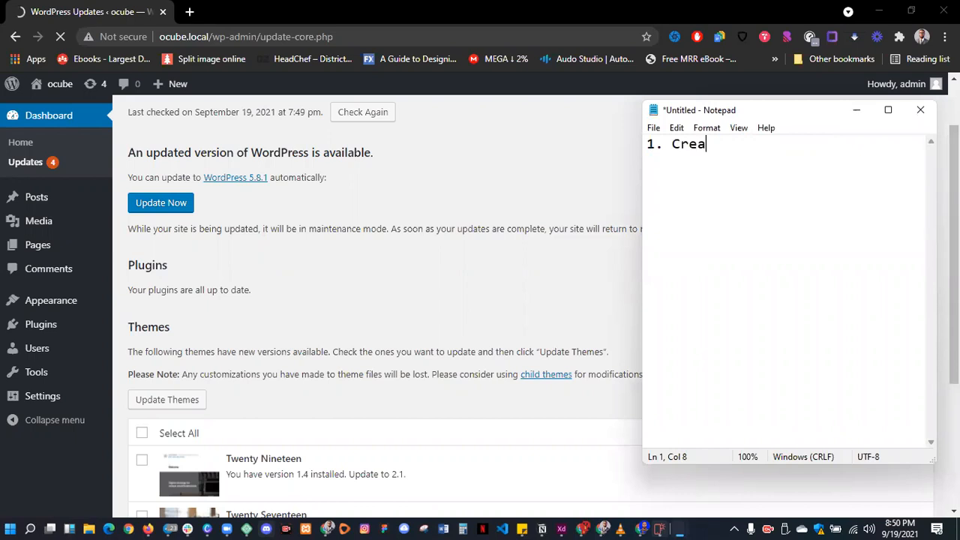
type("tinjg you")
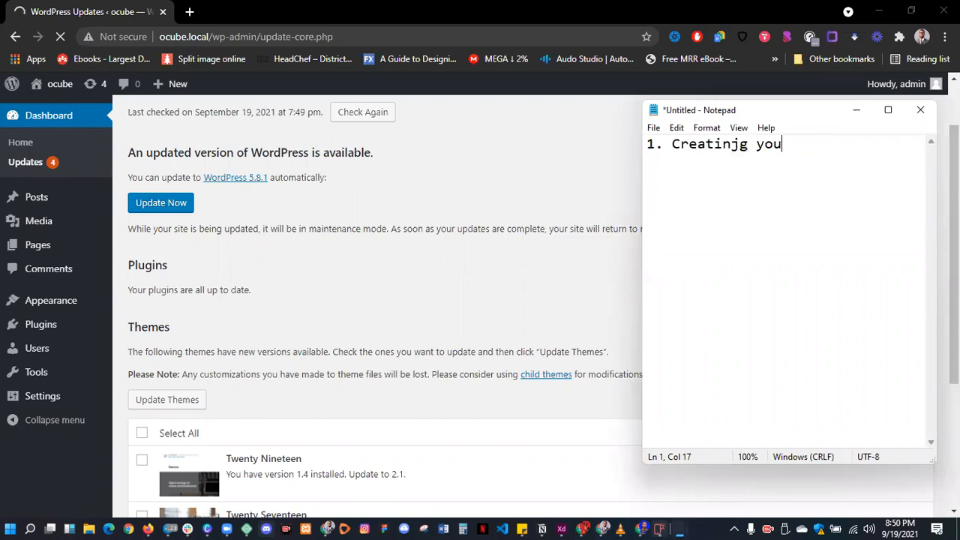
key("BackSpace")
key("BackSpace")
key("BackSpace")
key("BackSpace")
key("BackSpace")
key("BackSpace")
type("g your por")
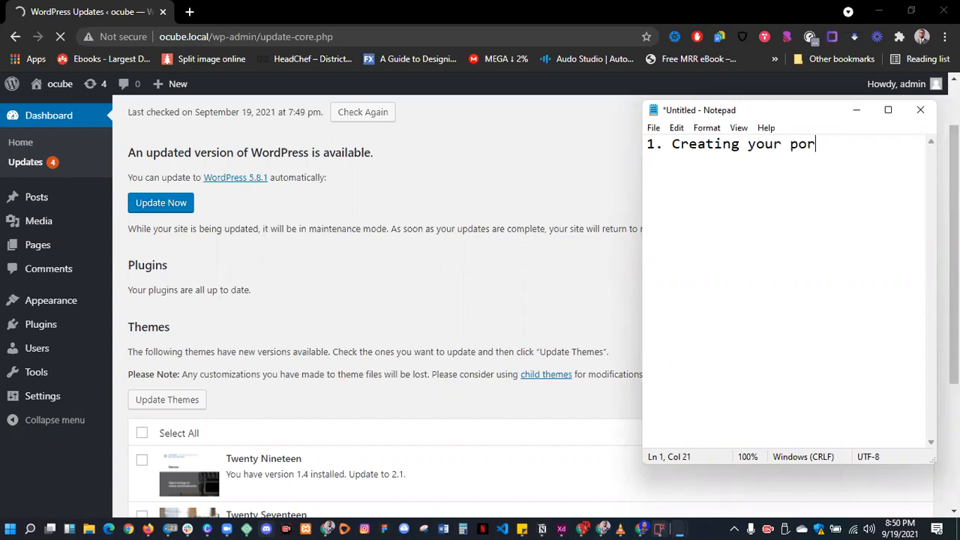
type("tfolio webs")
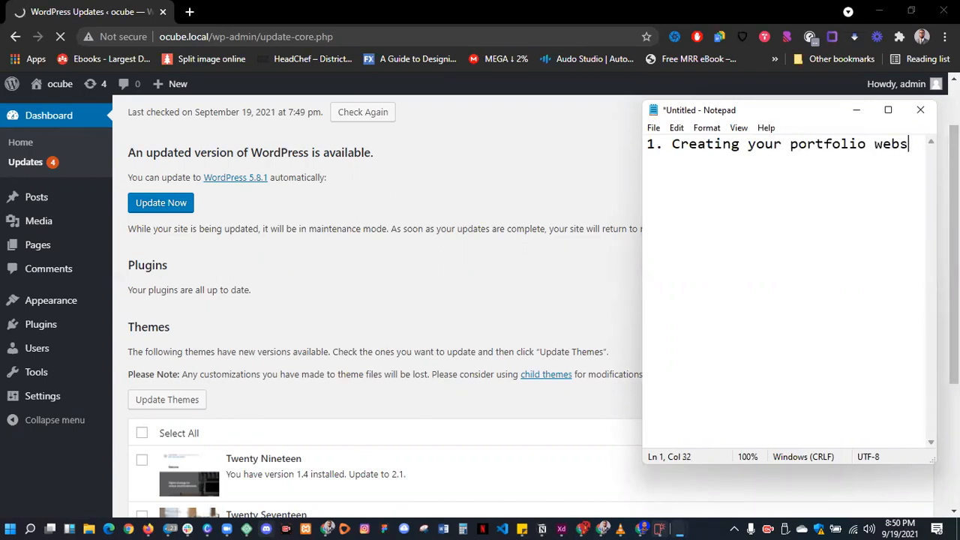
type("ite using starter temp")
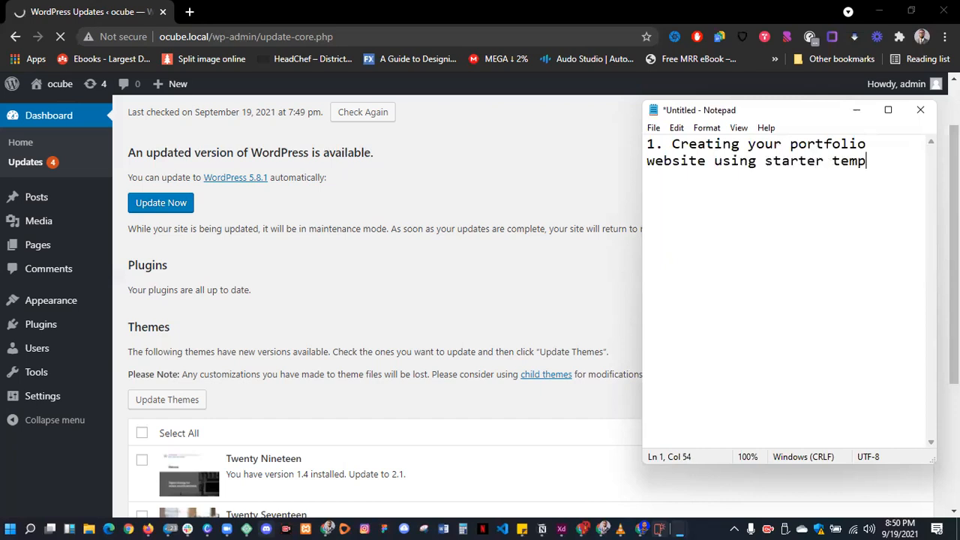
type("lates")
key("Return")
- Add '2. Creating your portfolio website from scratch' after a blank line, then minimize Notepad
type("2. ")
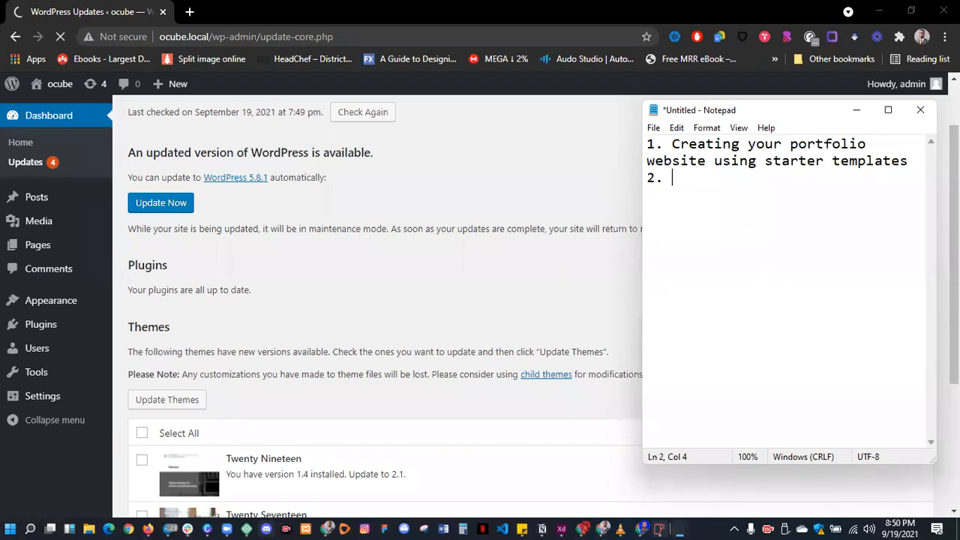
type("Creati")
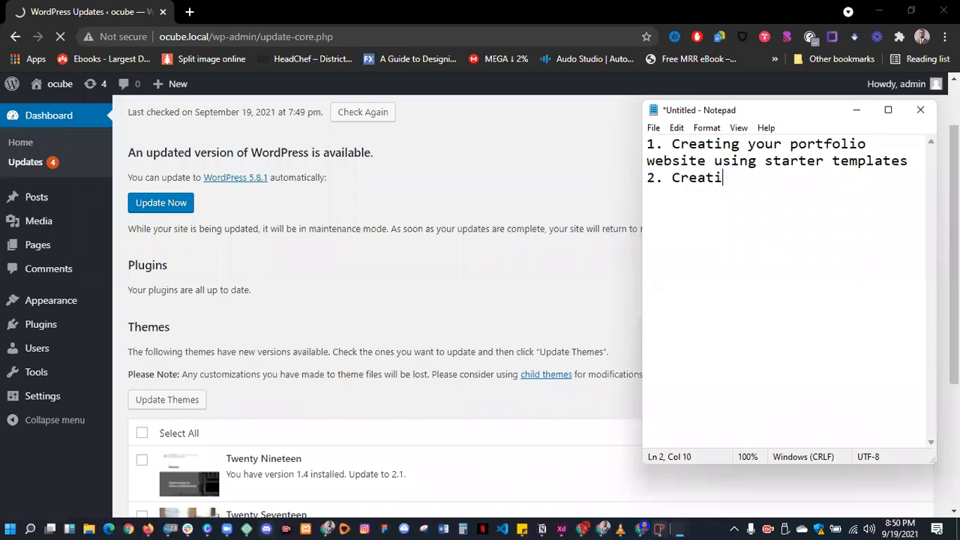
type("ng your p")
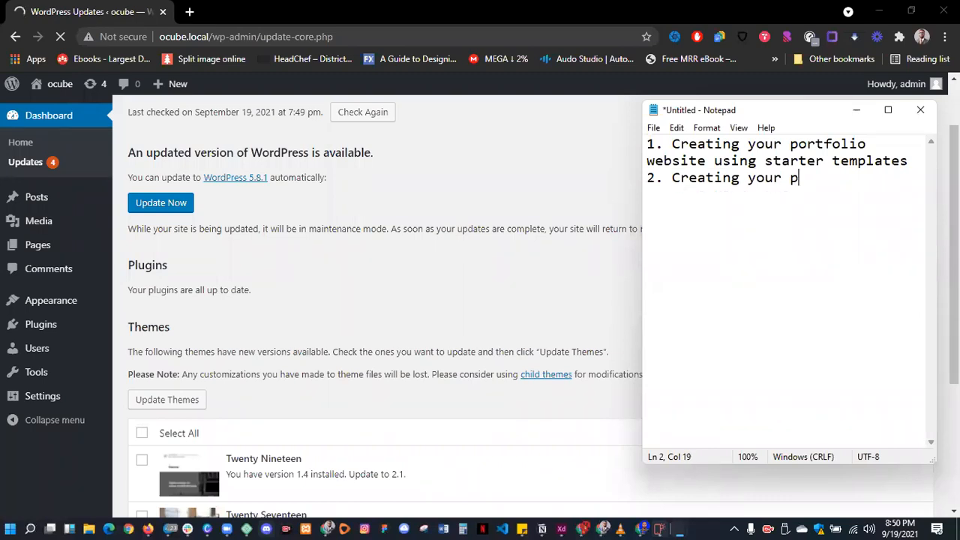
type("ortfolio websuit")
key("BackSpace")
key("BackSpace")
key("BackSpace")
type("ite from scratch")
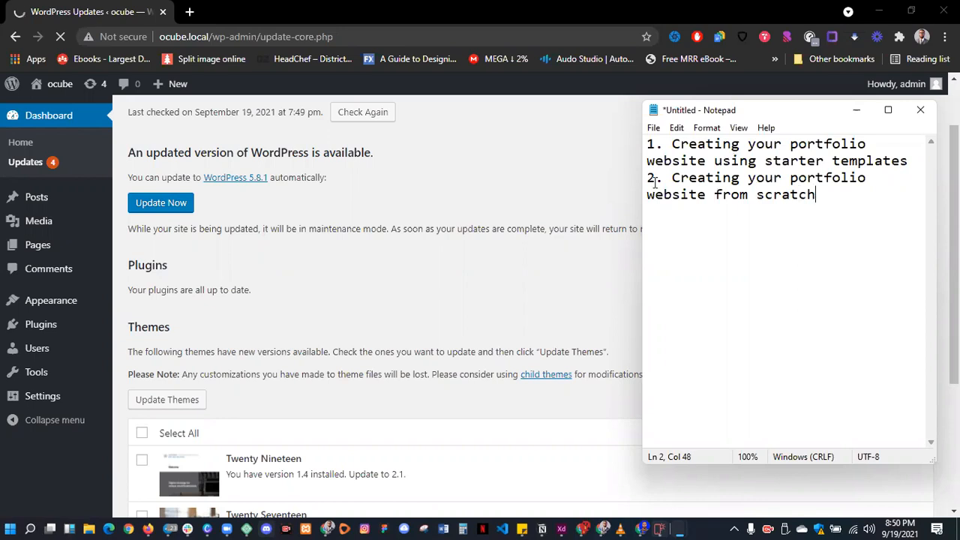
left_click(645, 177)
key("Return")
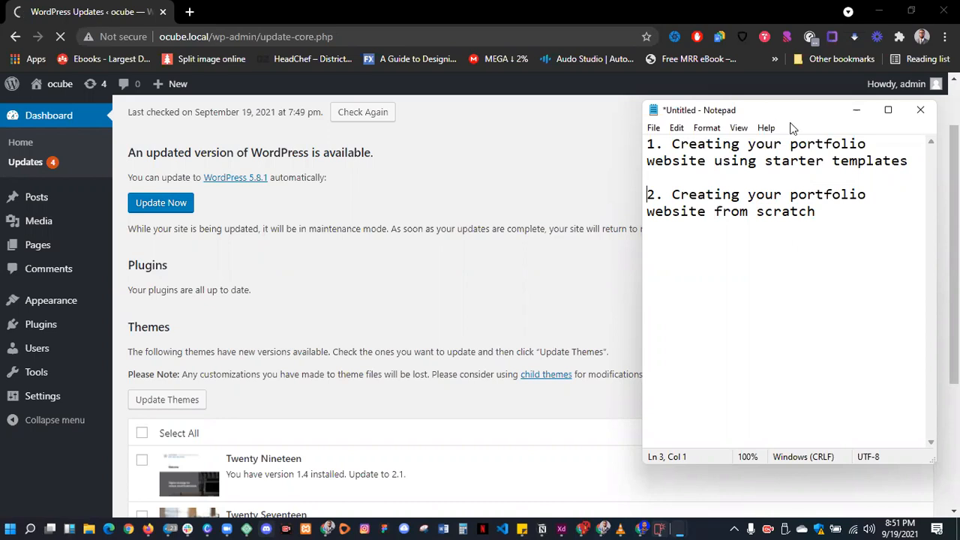
left_click(856, 110)
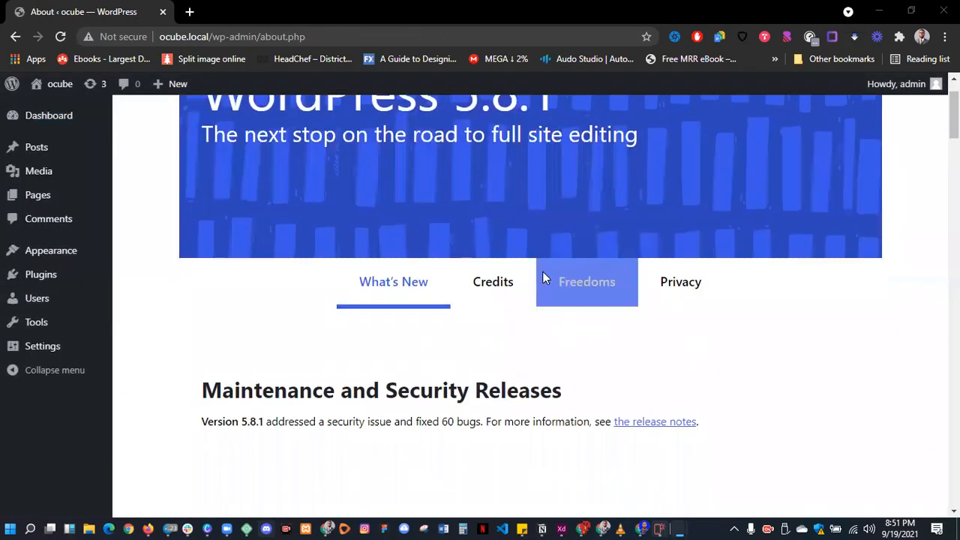
- Highlight the 5.8.1 version heading and check the remaining updates and sidebar menus
left_click_drag(562, 171, 466, 180)
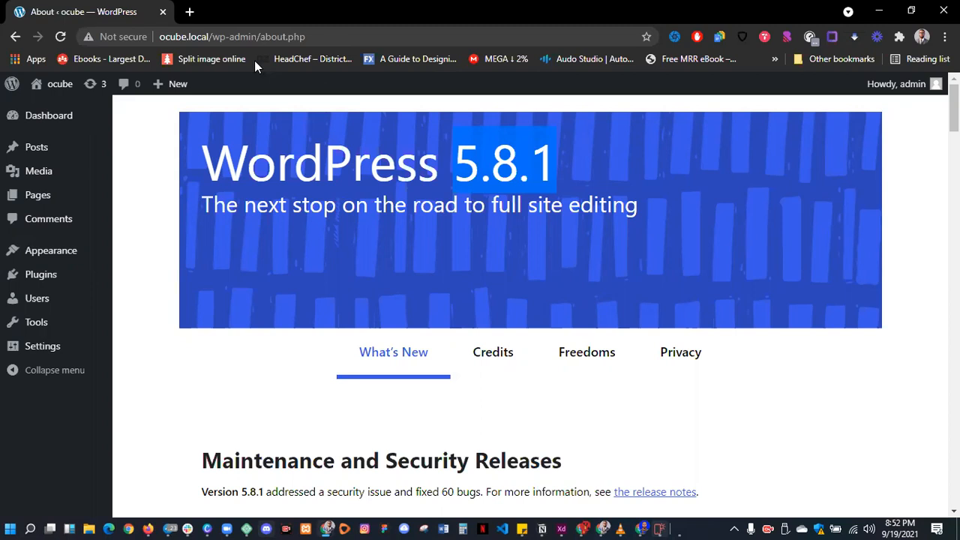
mouse_move(35, 121)
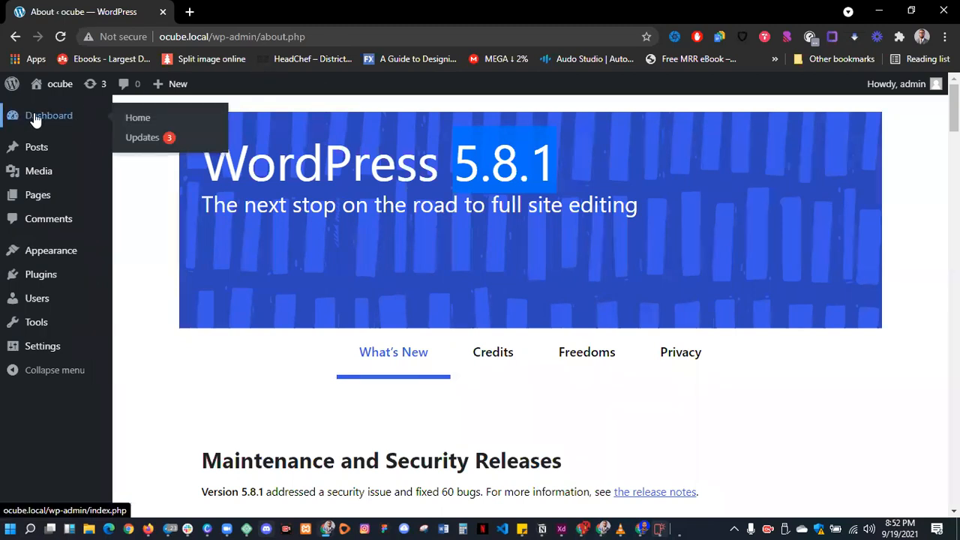
left_click(143, 142)
left_click(150, 142)
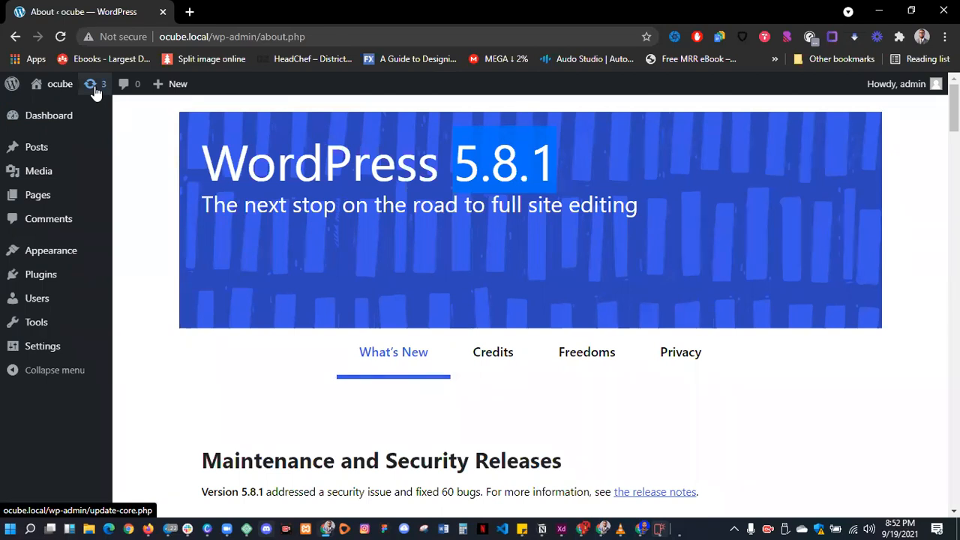
mouse_move(33, 155)
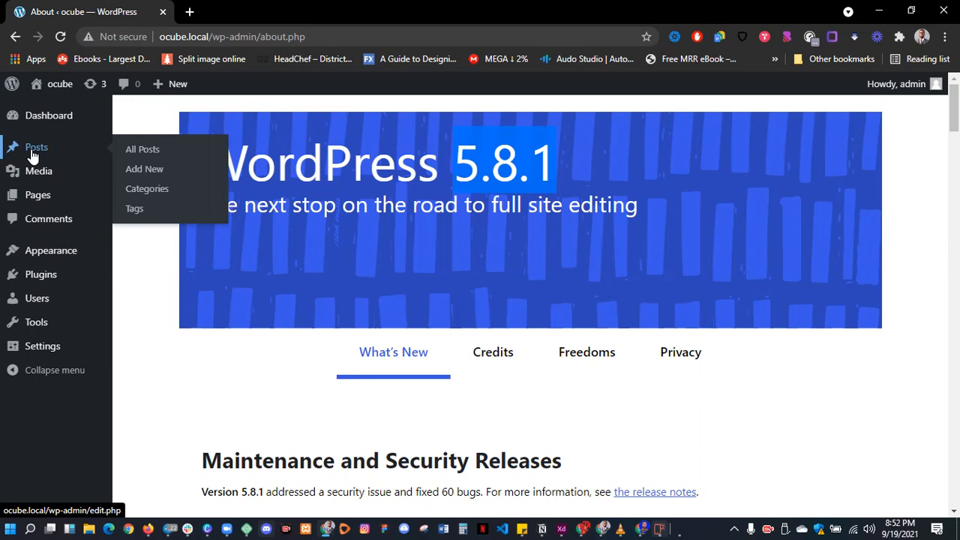
mouse_move(39, 177)
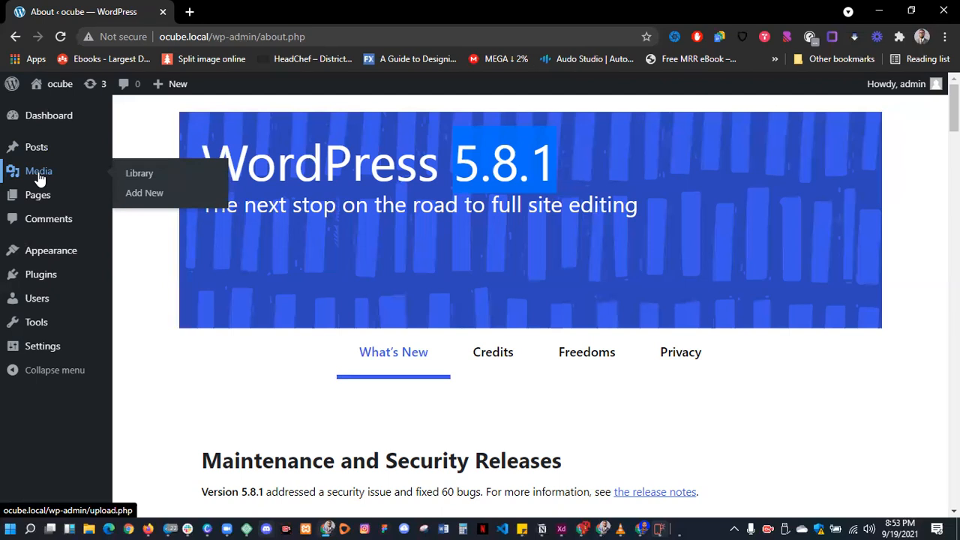
- Upload the BAWE logo image from File Explorer to the Media Library, then show the Pages list
left_click(39, 176)
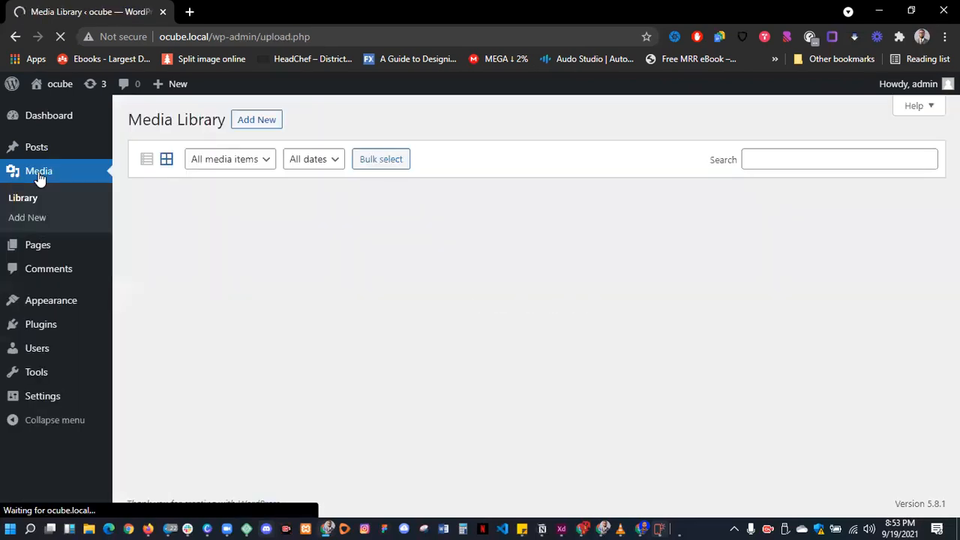
left_click(264, 122)
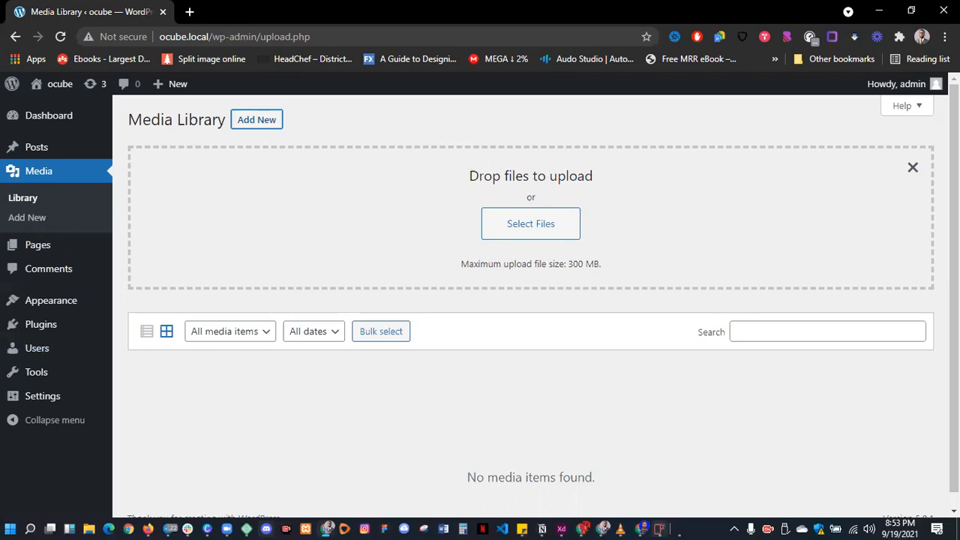
left_click(90, 527)
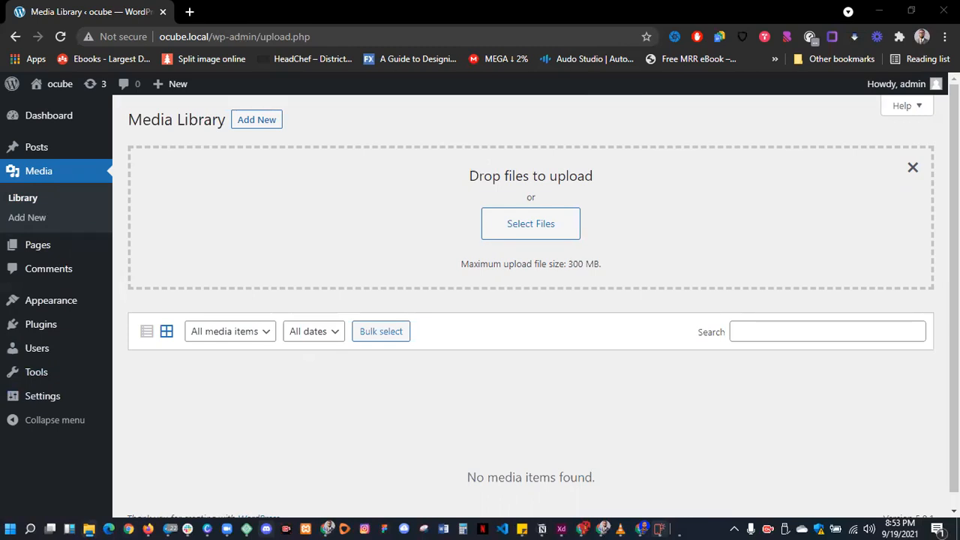
left_click_drag(217, 424, 434, 211)
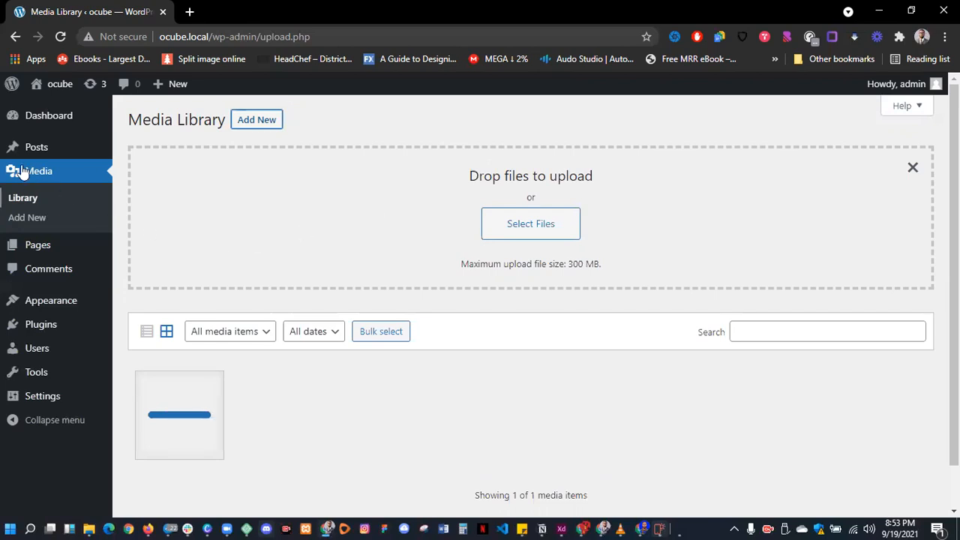
left_click(30, 204)
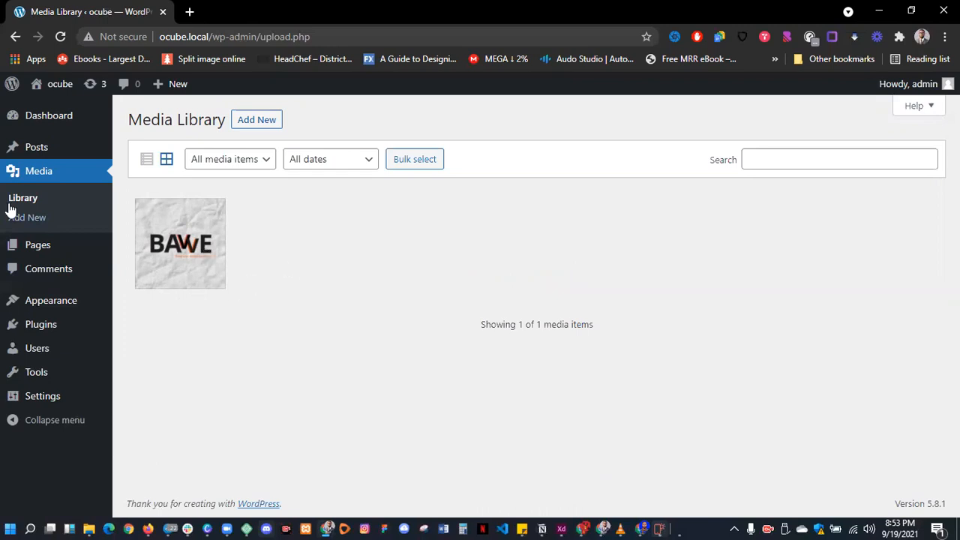
left_click(28, 254)
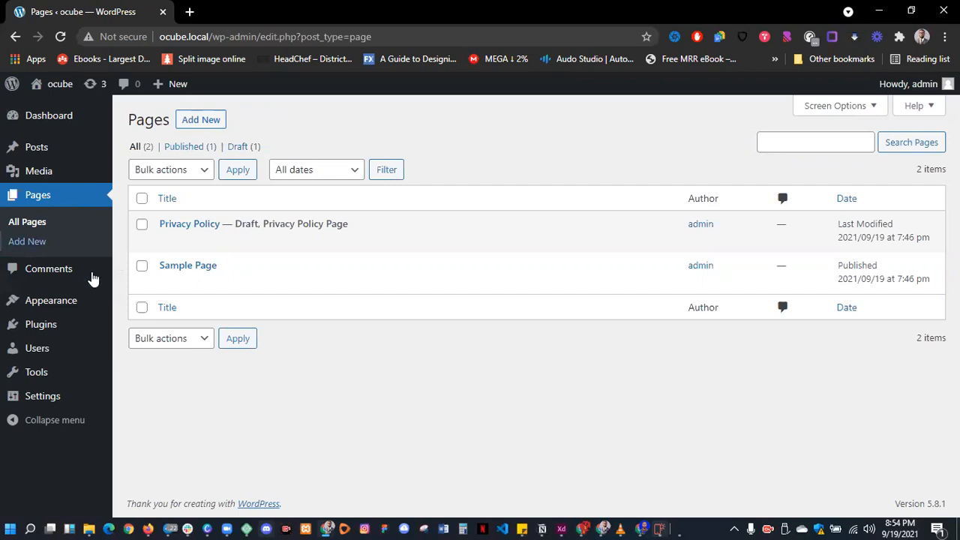
- Select all pages and move them to the trash with Bulk actions
left_click(141, 198)
left_click(157, 174)
left_click(172, 216)
- Start a new page, dismiss the welcome guide, and leave the content block empty
left_click(203, 128)
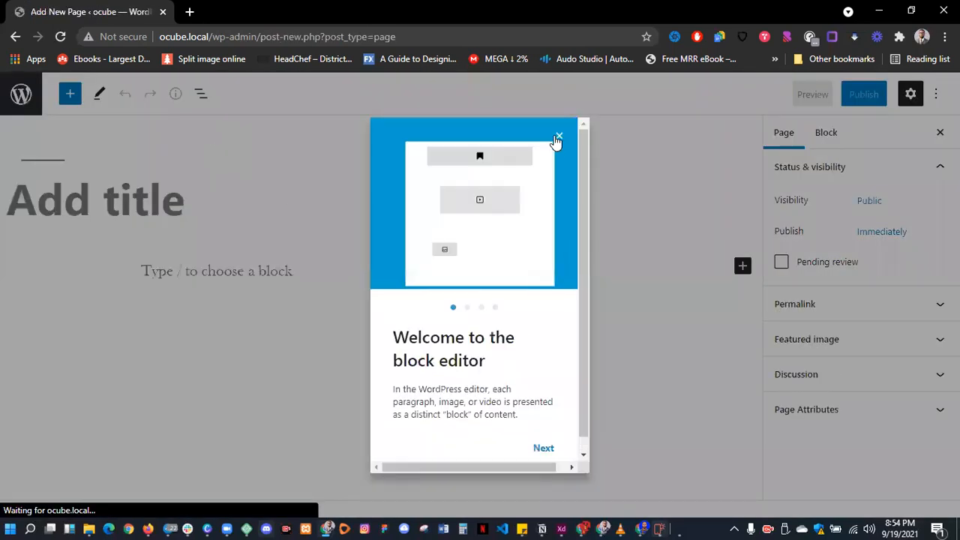
left_click(557, 138)
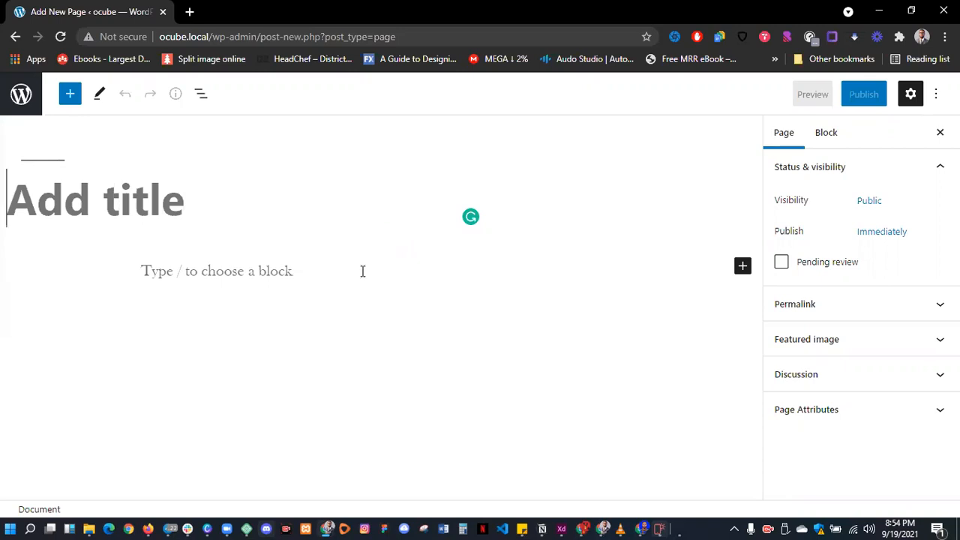
left_click(214, 273)
type("/")
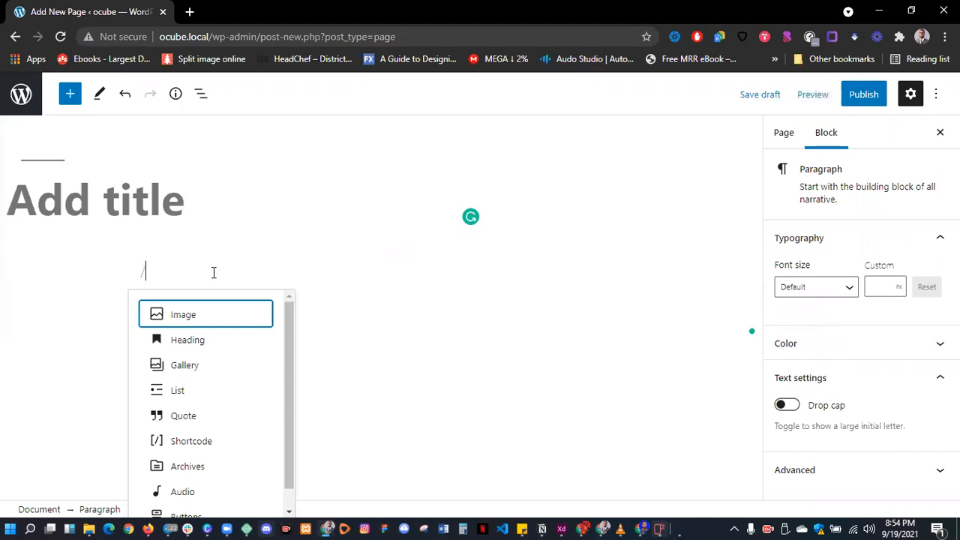
scroll(184, 371, "down", 1)
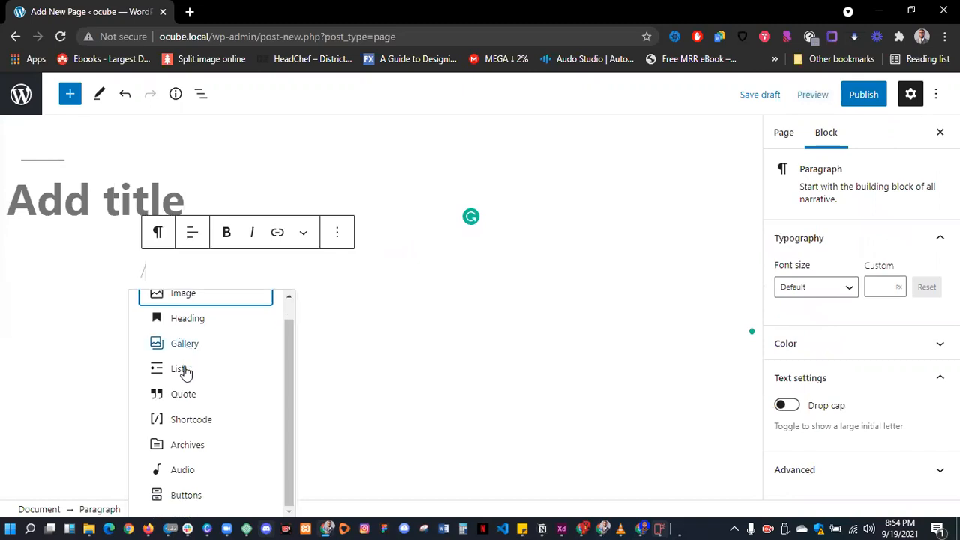
scroll(196, 360, "up", 1)
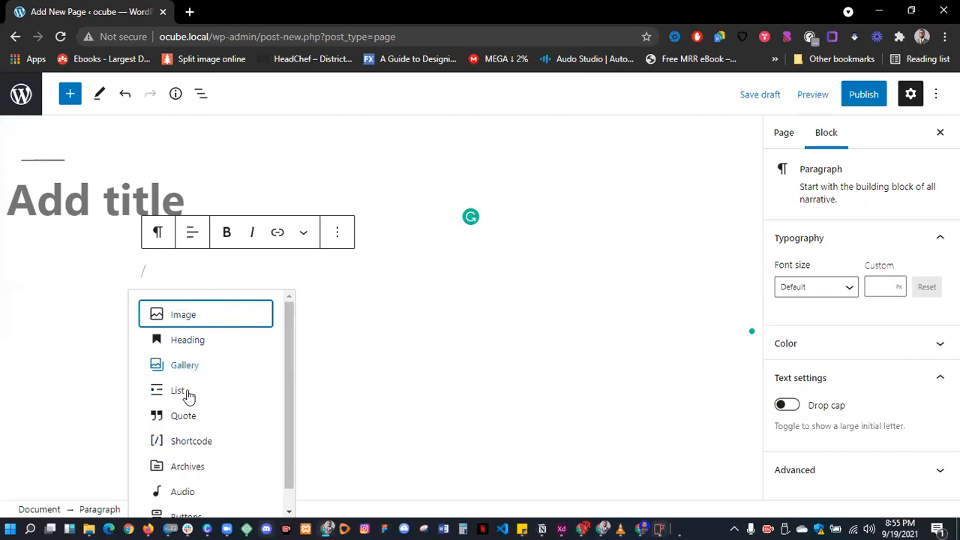
scroll(203, 420, "down", 1)
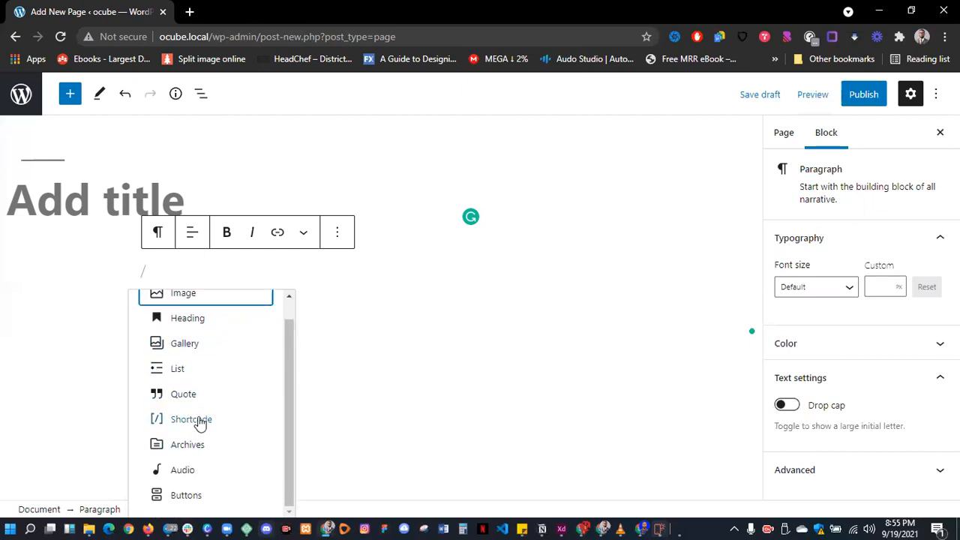
scroll(200, 424, "up", 1)
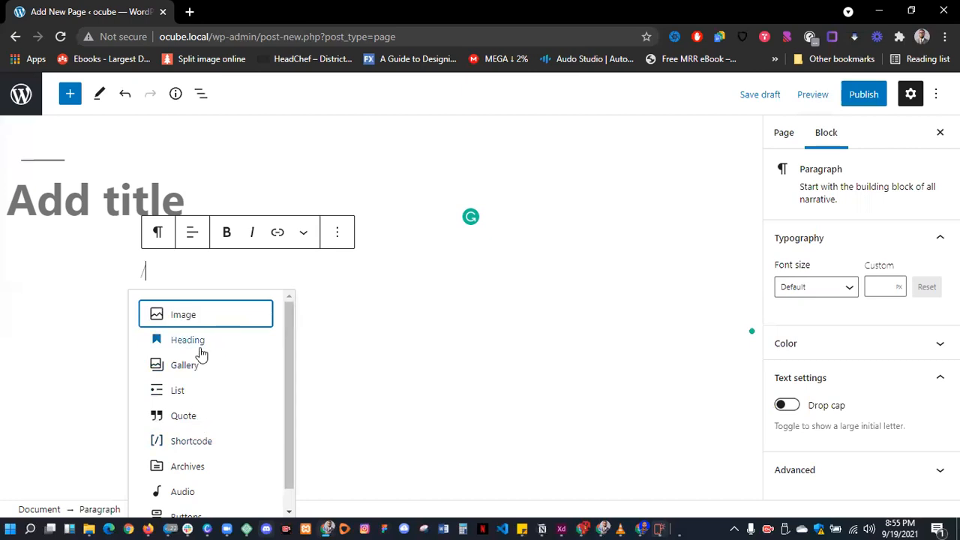
key("BackSpace")
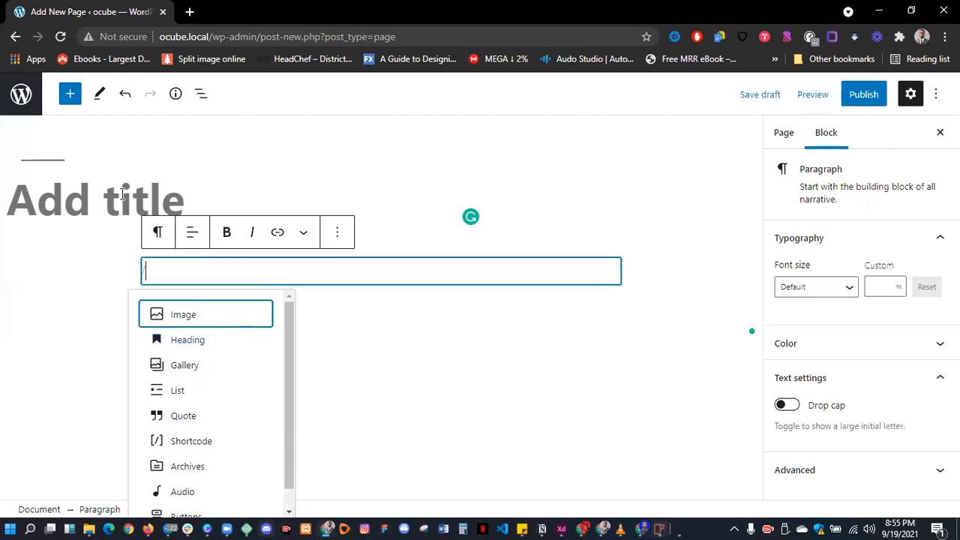
- Title the page 'Home', publish it, and return to the Pages list
left_click(122, 194)
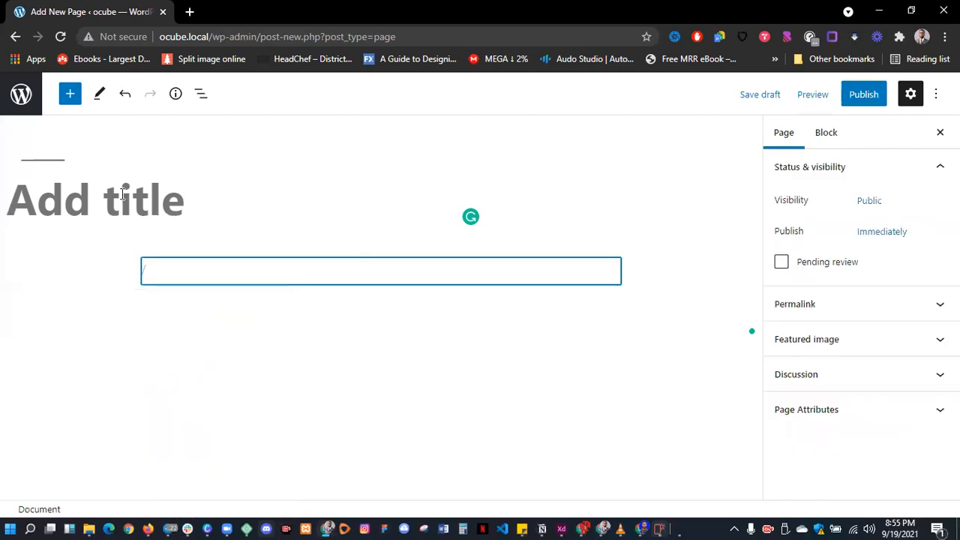
type("Home")
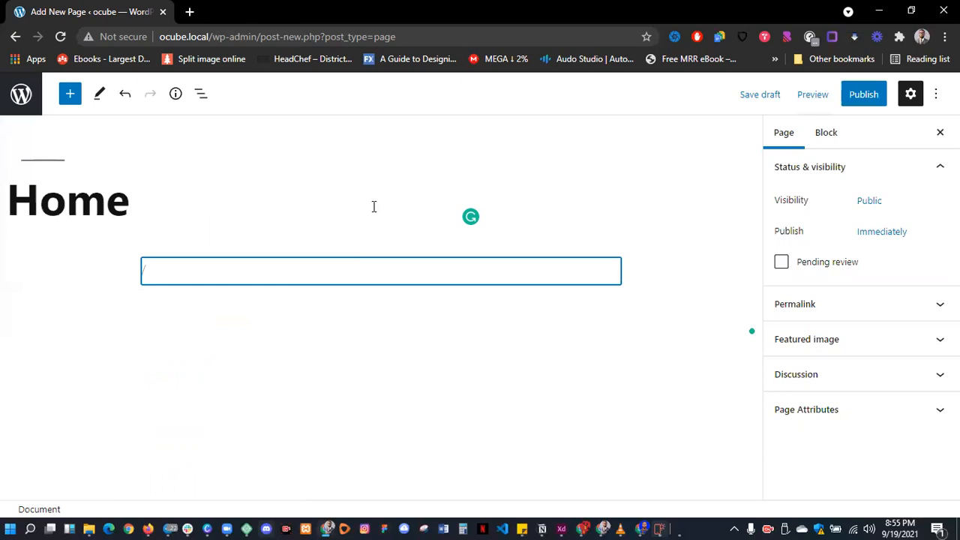
left_click(863, 96)
left_click(837, 95)
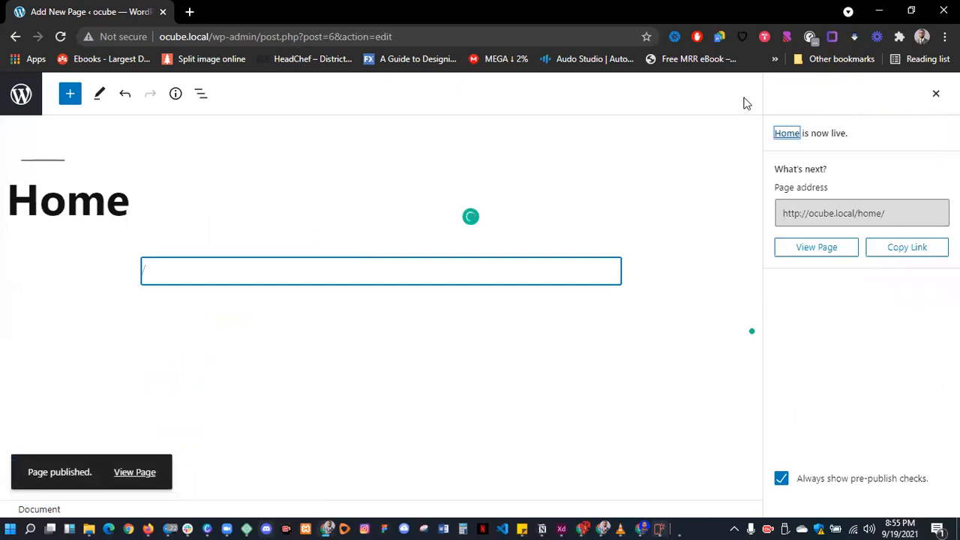
left_click(20, 96)
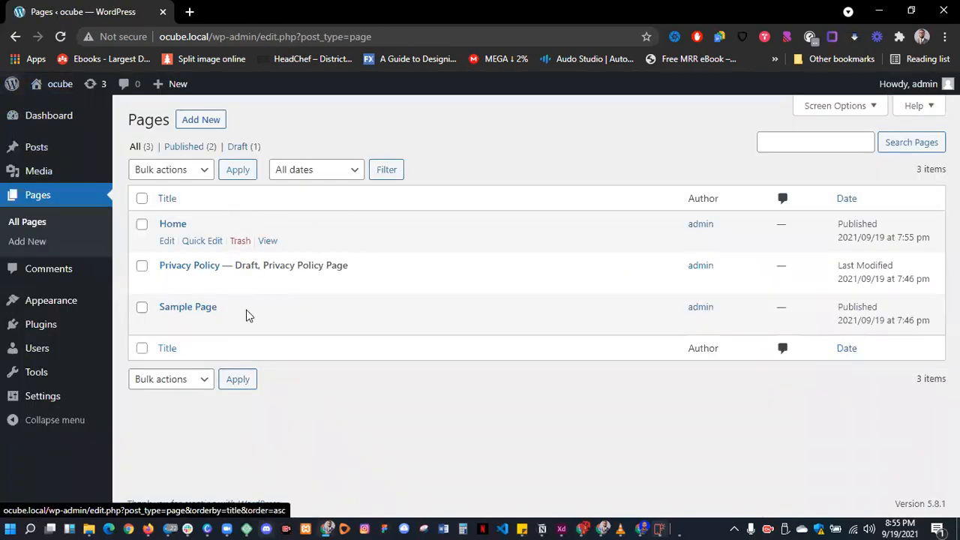
- Trash the Privacy Policy and Sample Page pages with Bulk actions > Move to Trash
left_click(142, 265)
left_click(141, 307)
left_click(204, 171)
left_click(165, 215)
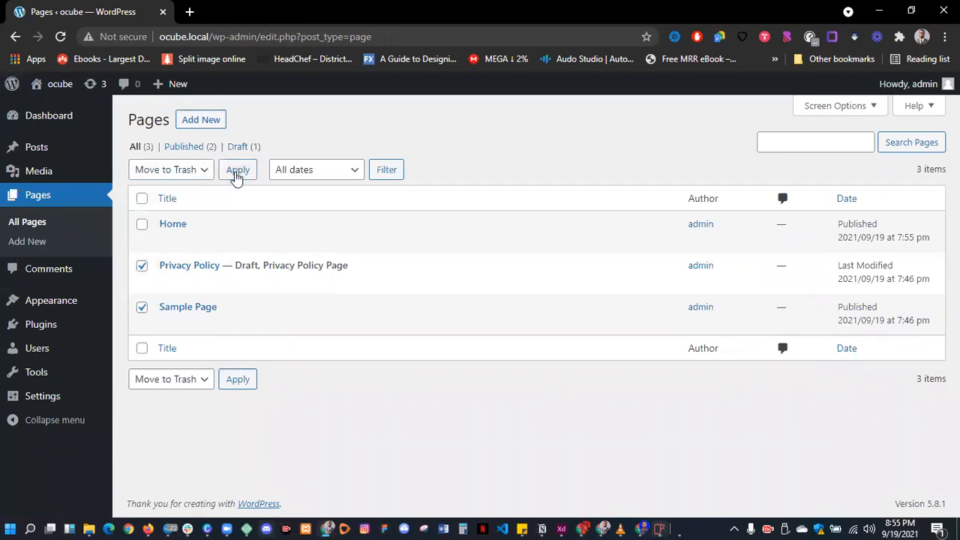
left_click(237, 171)
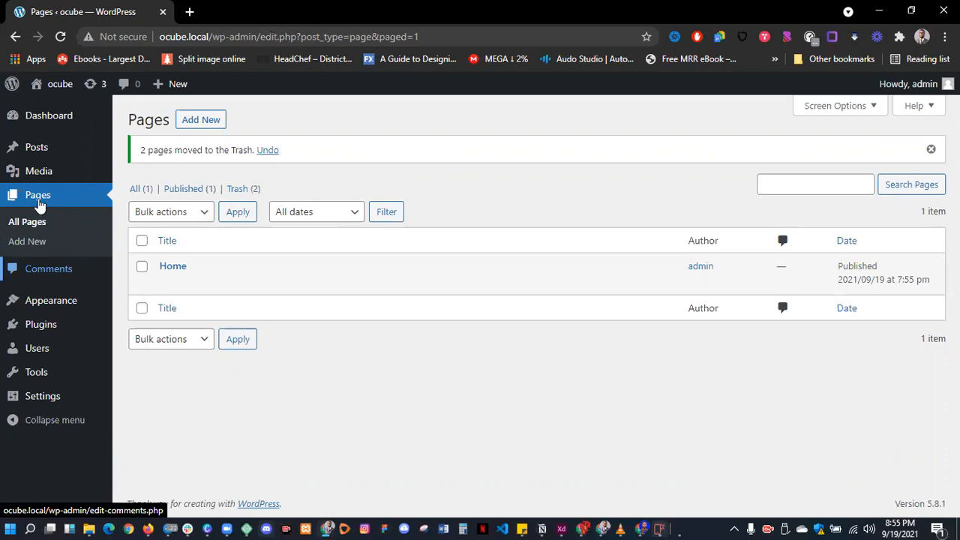
mouse_move(44, 151)
- Review the sample comment on Hello world!, then go to Appearance > Themes
left_click(51, 277)
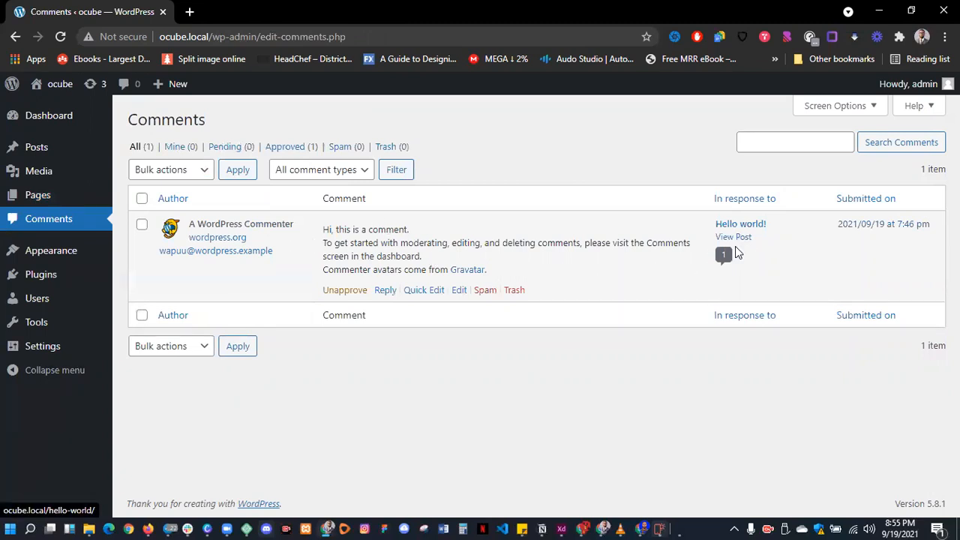
left_click_drag(713, 225, 775, 226)
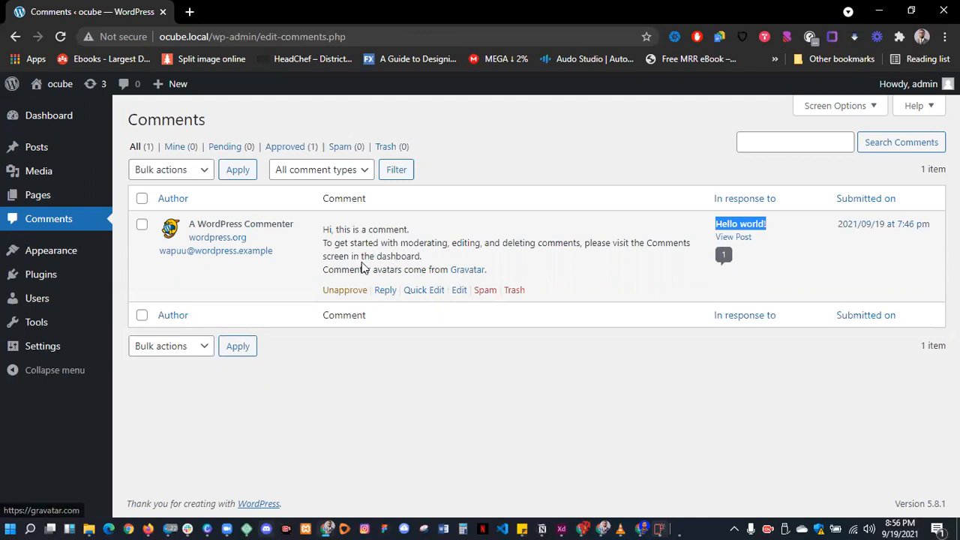
mouse_move(53, 257)
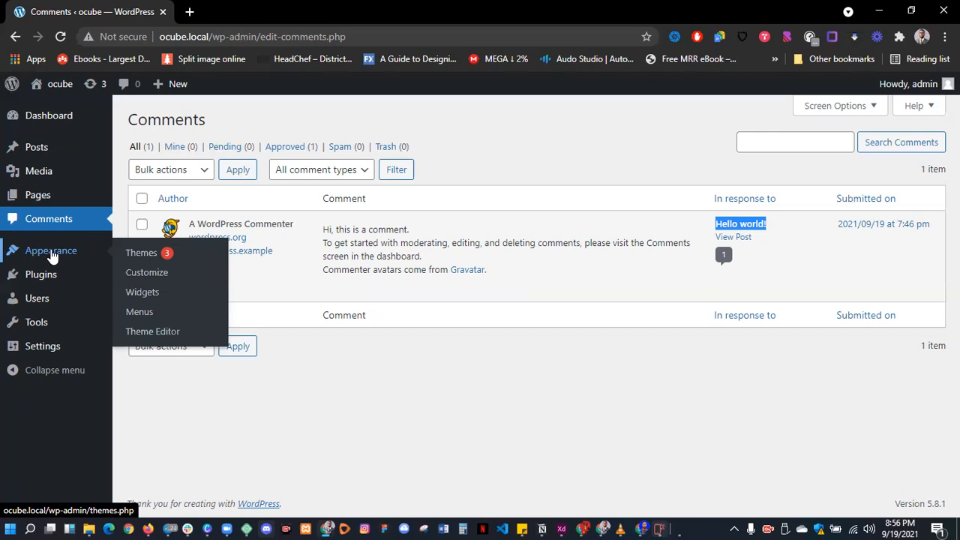
left_click(134, 257)
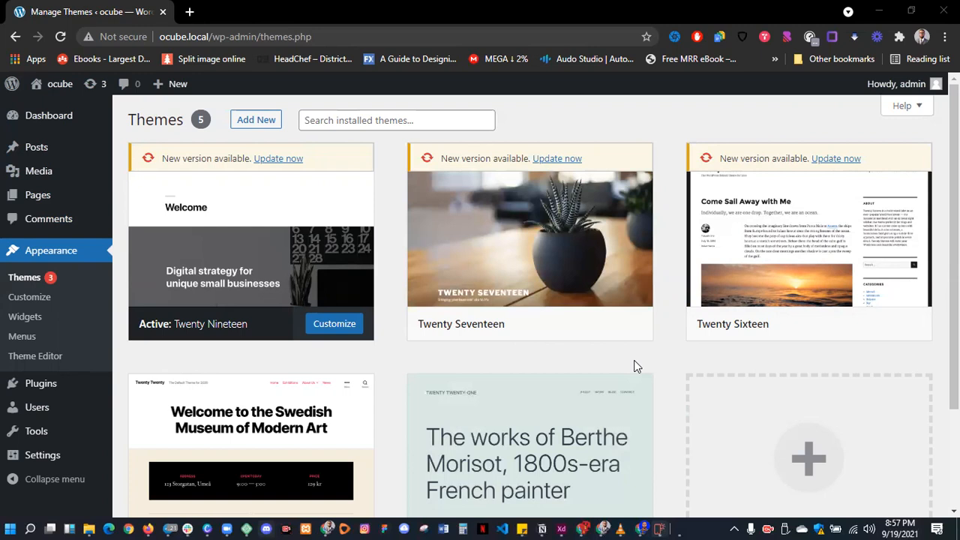
- Browse the Popular themes under Add New and focus the Search themes box
left_click(257, 123)
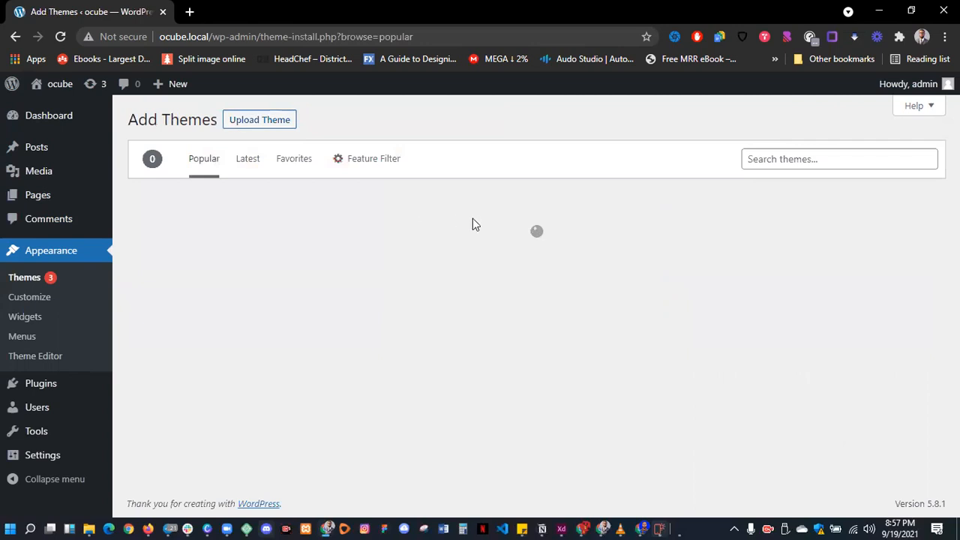
scroll(638, 360, "down", 3)
scroll(634, 357, "down", 15)
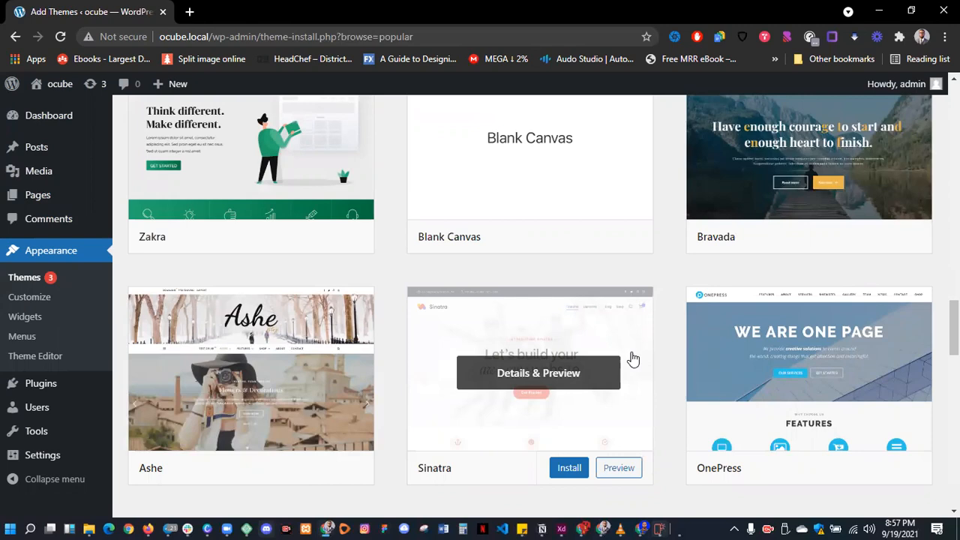
scroll(680, 298, "up", 15)
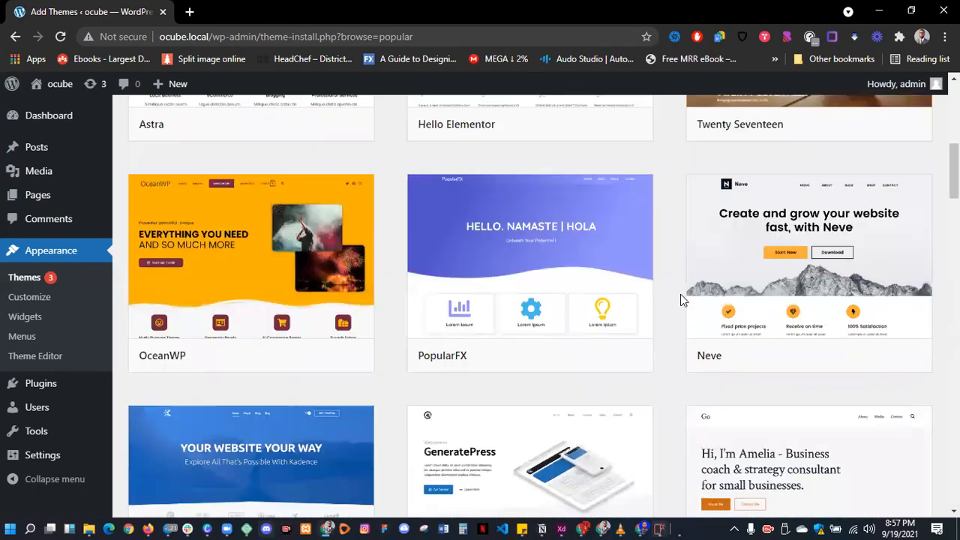
scroll(680, 294, "up", 6)
left_click(790, 159)
type("store")
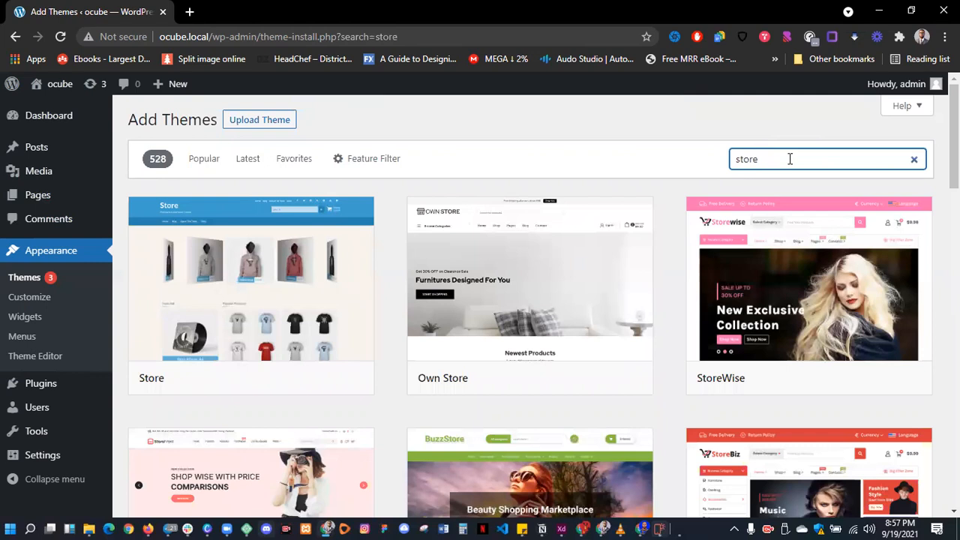
left_click_drag(791, 159, 726, 159)
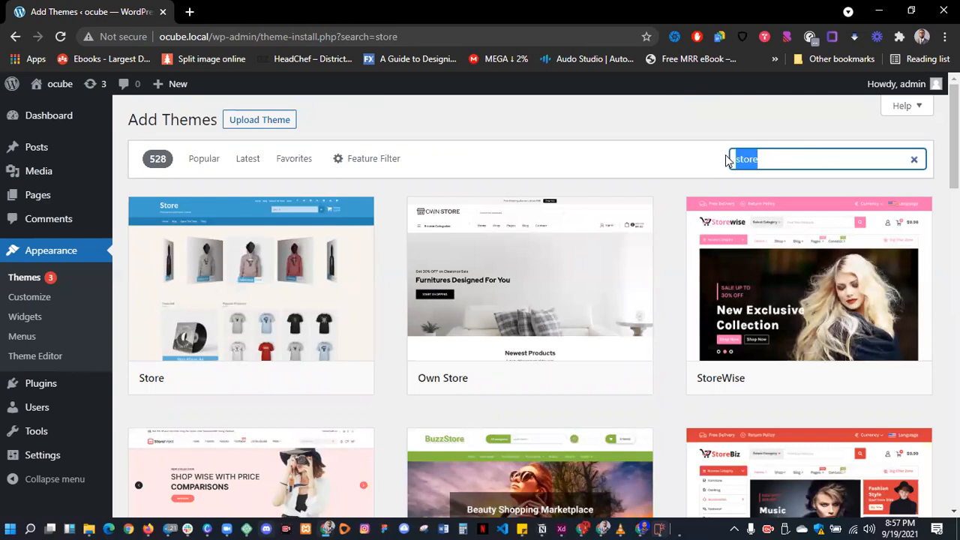
type("photography")
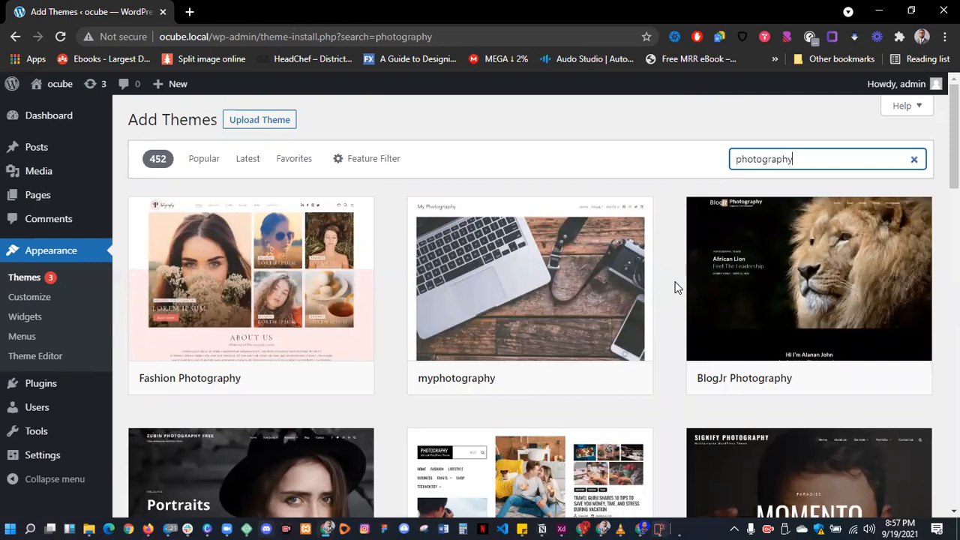
scroll(538, 328, "down", 3)
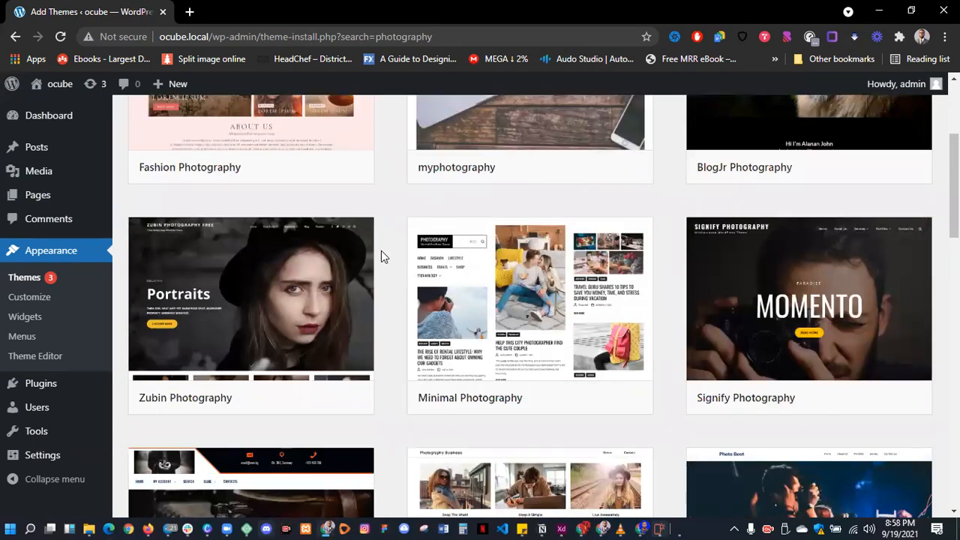
scroll(383, 251, "down", 1)
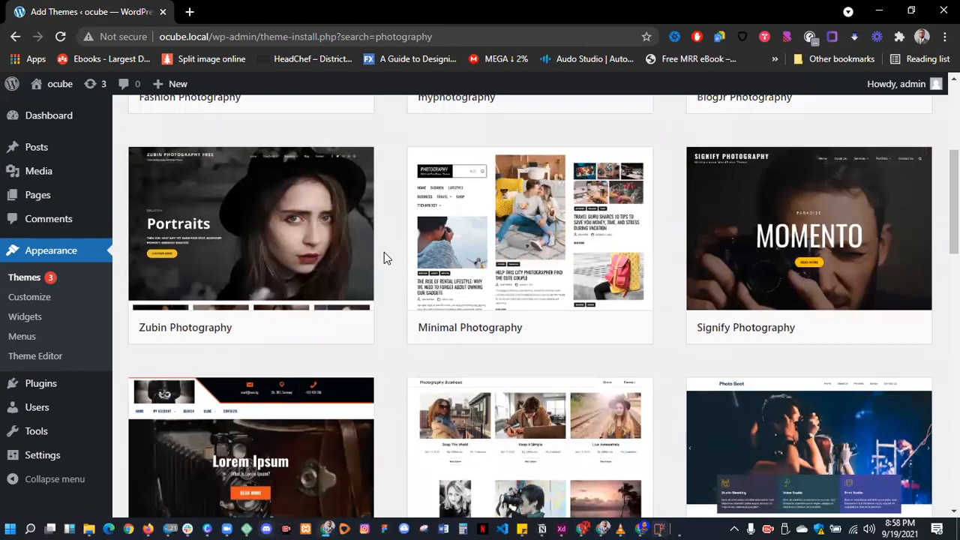
scroll(395, 259, "down", 4)
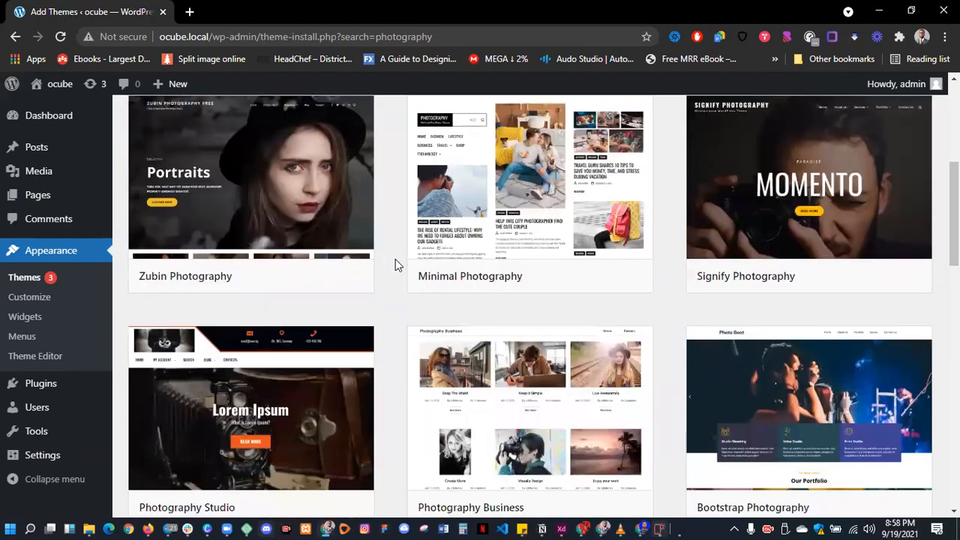
scroll(396, 259, "up", 4)
scroll(396, 259, "down", 8)
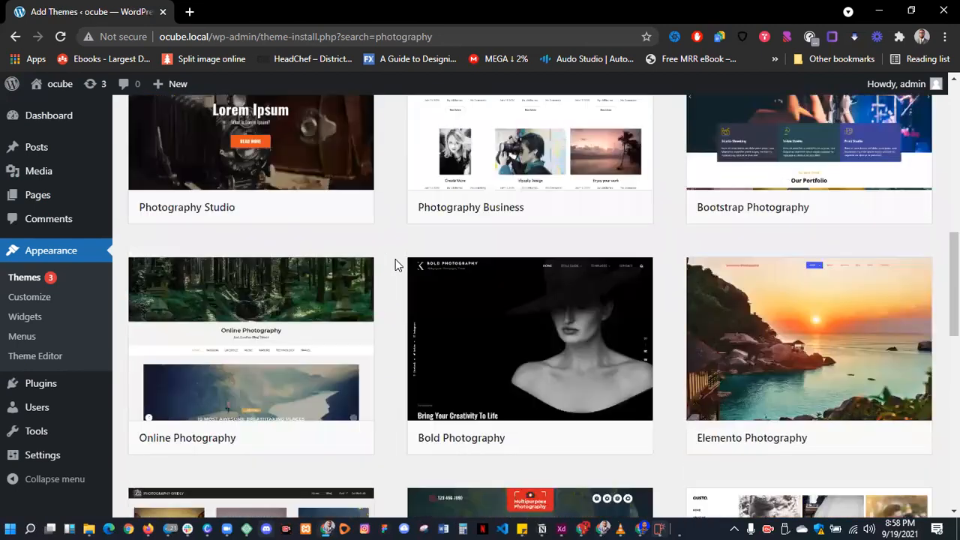
scroll(396, 263, "up", 2)
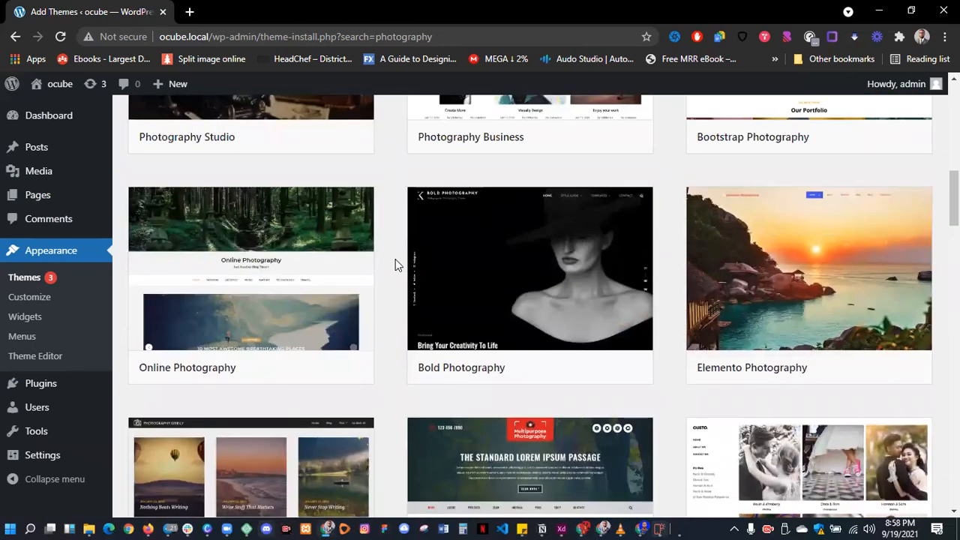
scroll(395, 265, "up", 4)
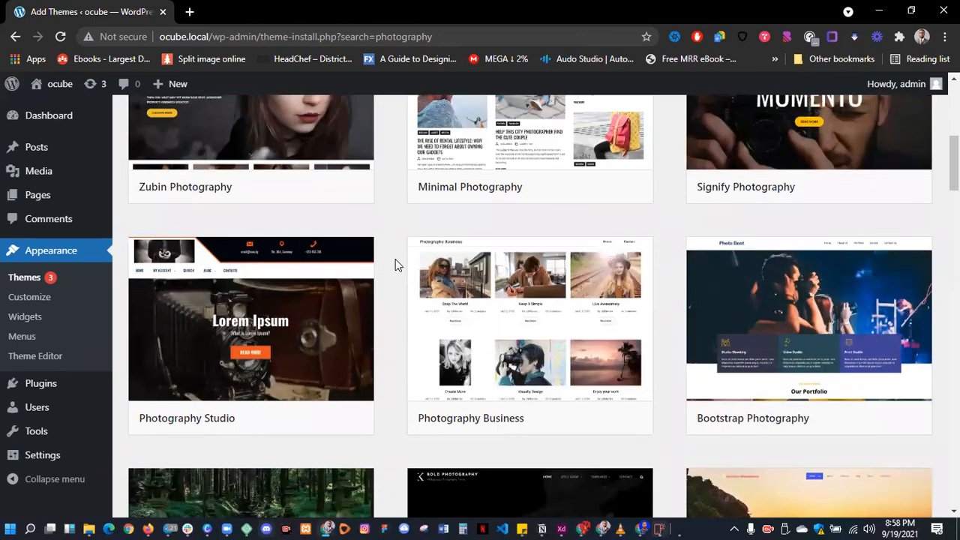
scroll(396, 264, "up", 5)
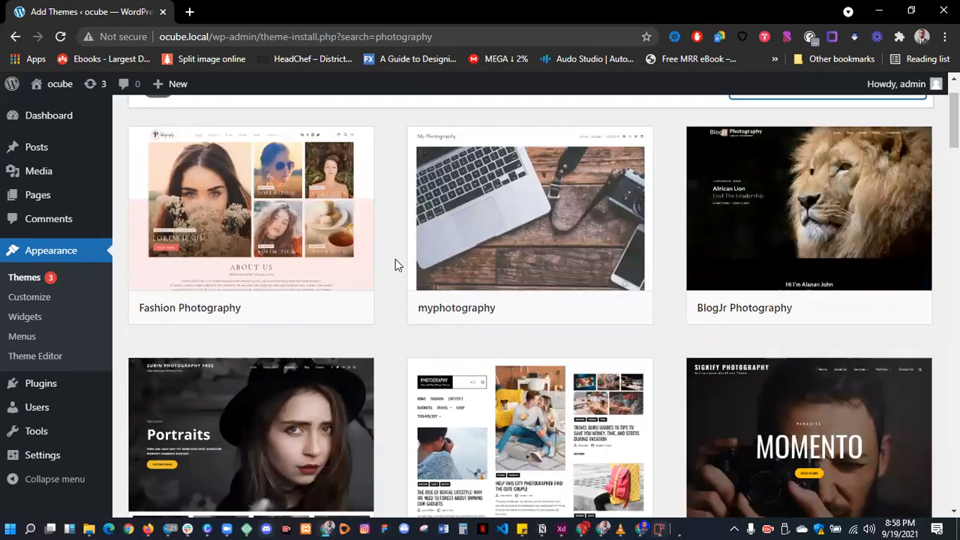
scroll(396, 262, "up", 1)
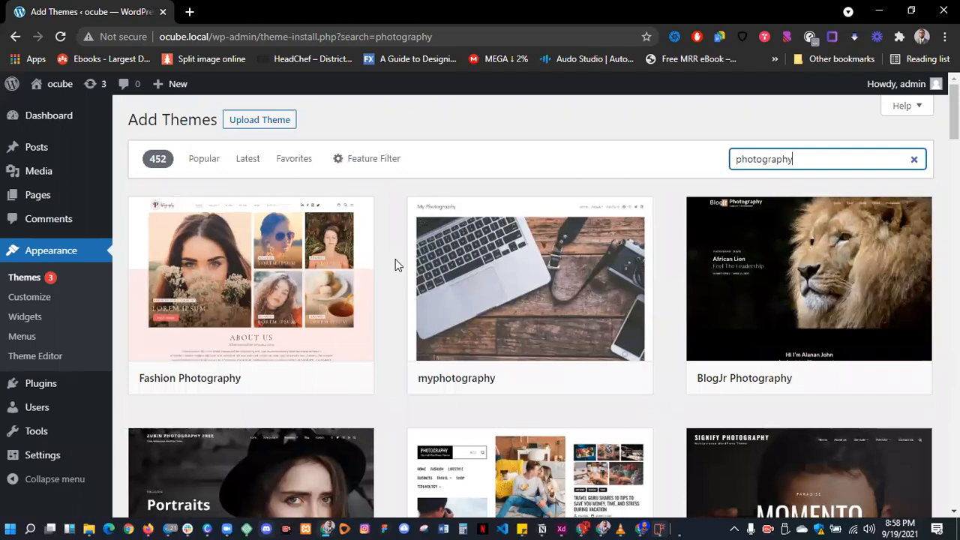
left_click(916, 159)
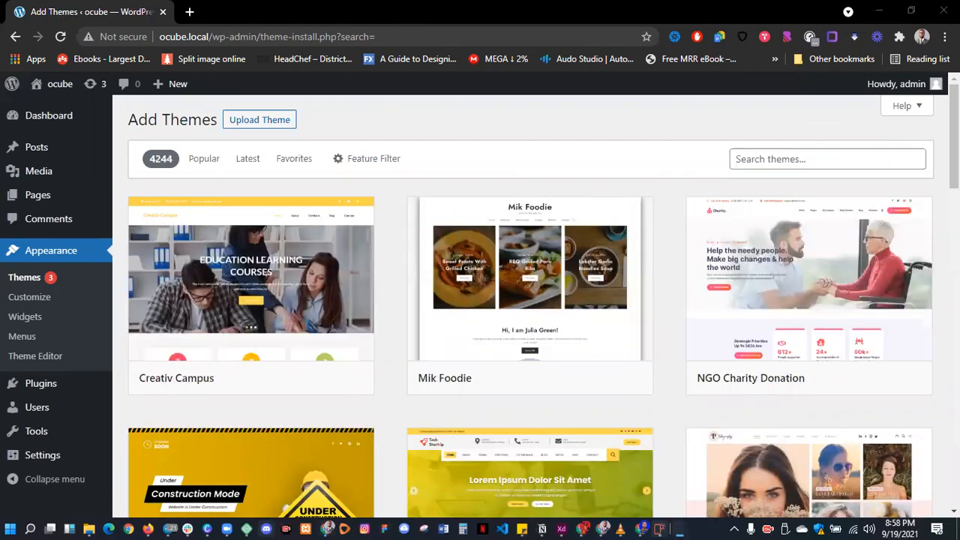
- Check the portfolio details in the Notepad notes, then return to the browser
key("alt+Tab")
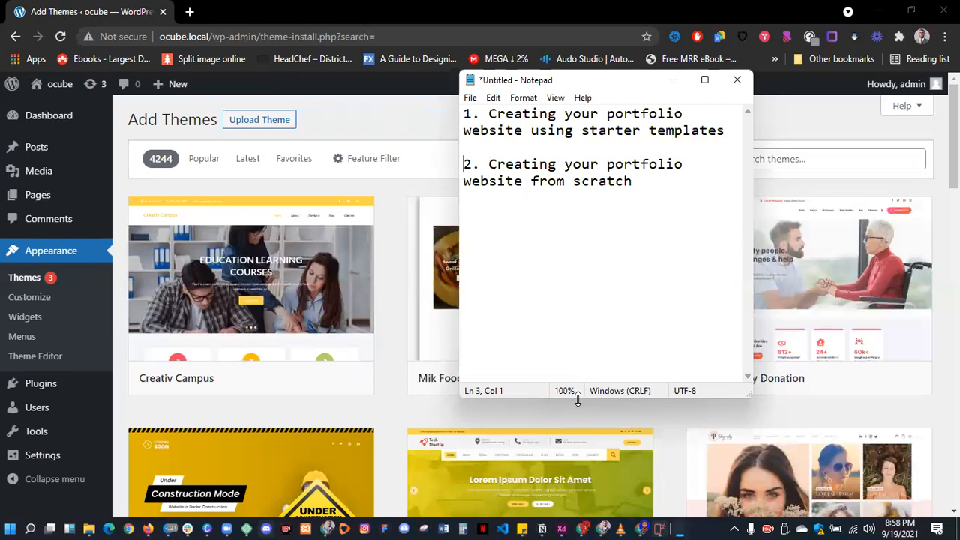
left_click_drag(578, 397, 578, 489)
left_click_drag(725, 131, 717, 132)
left_click_drag(616, 133, 480, 114)
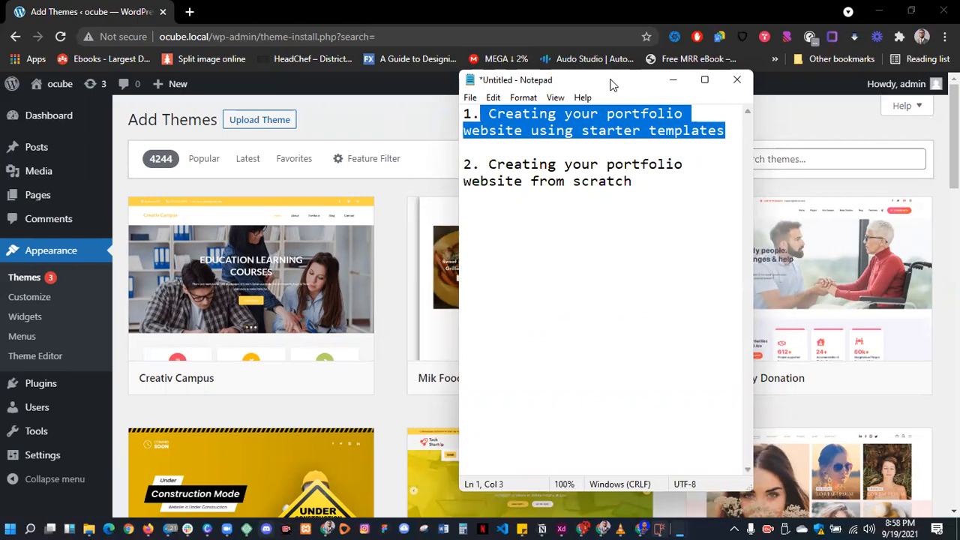
key("alt+Tab")
- Search themes for 'astra', install the Astra theme, and activate it
left_click(773, 159)
type("astra")
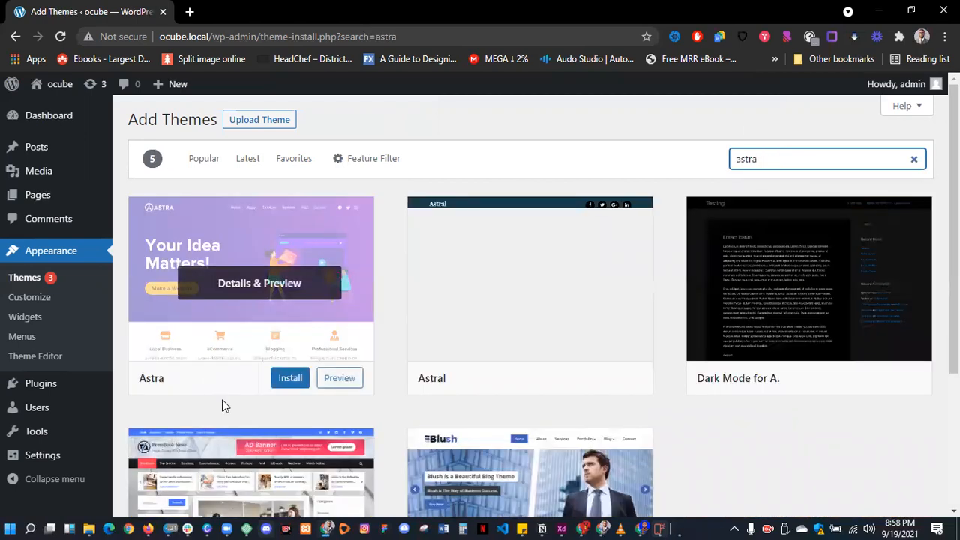
left_click(289, 384)
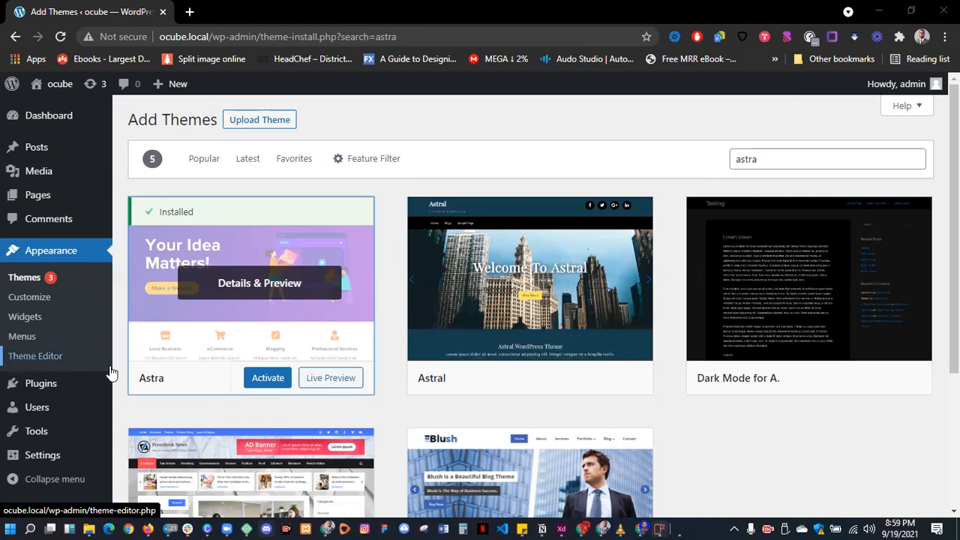
left_click(268, 378)
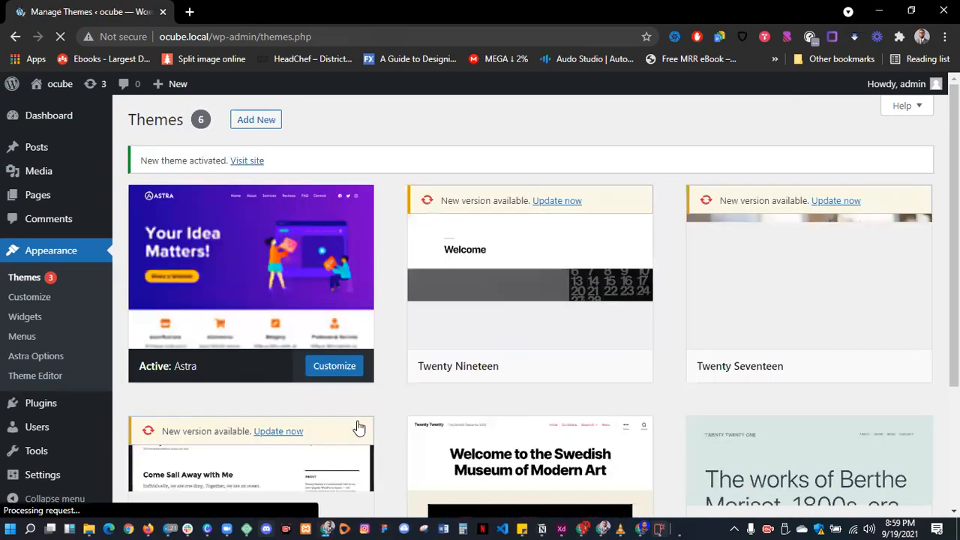
- Scroll the Themes page to confirm Astra is listed first as the active theme
scroll(491, 328, "down", 3)
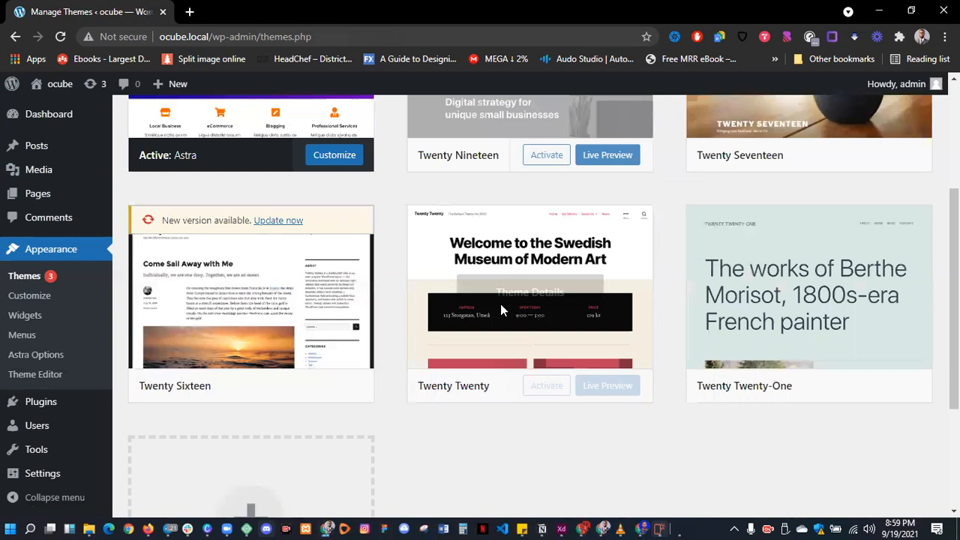
scroll(501, 308, "up", 2)
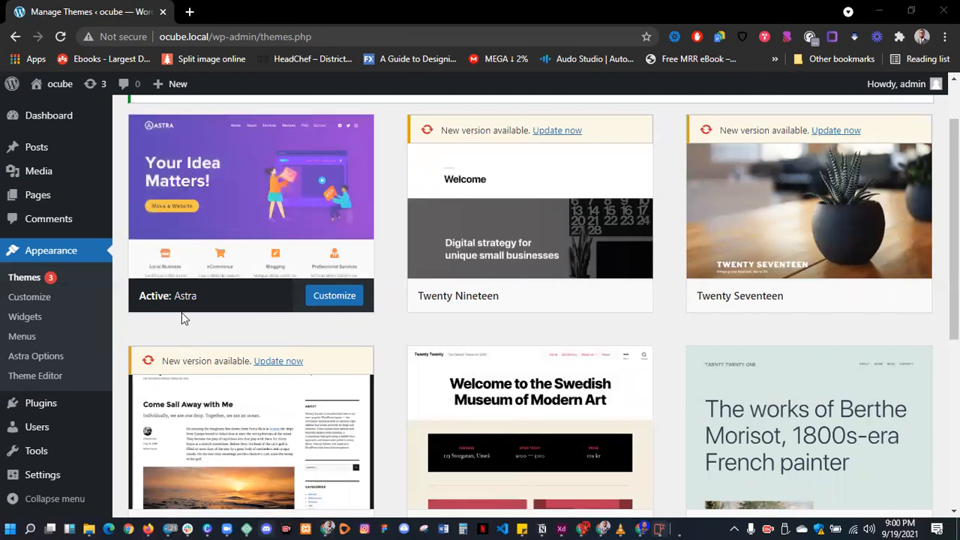
mouse_move(215, 231)
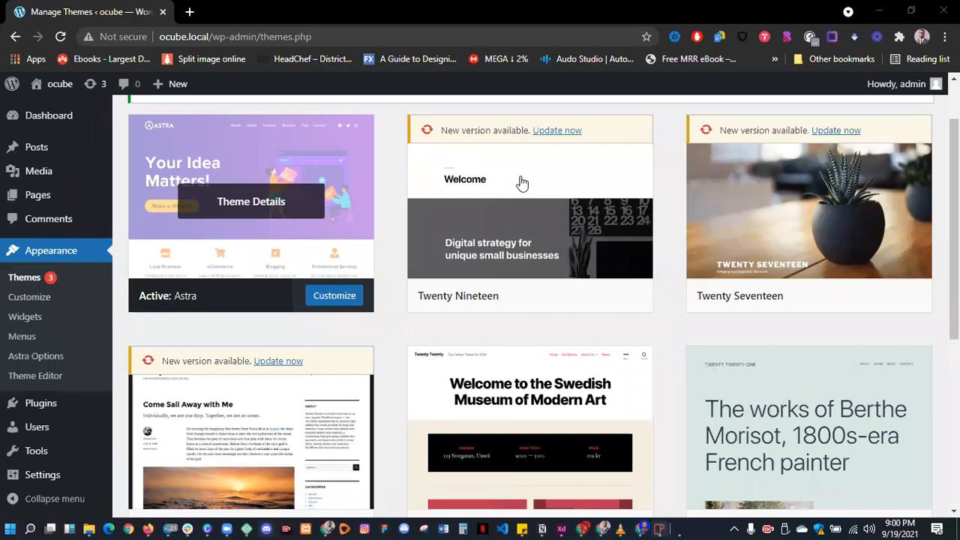
- Delete the Twenty Nineteen, Twenty Seventeen and Twenty Sixteen themes
left_click(529, 225)
left_click(914, 495)
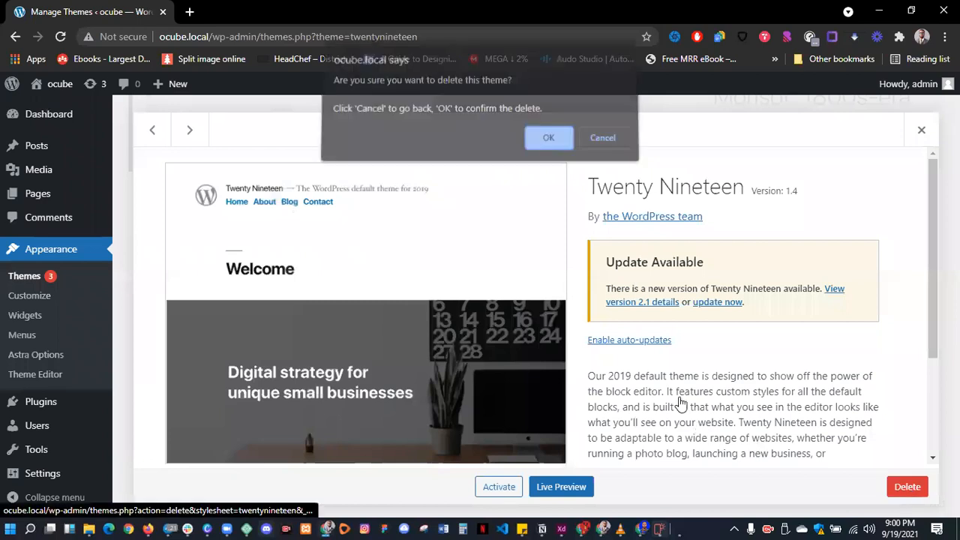
left_click(545, 147)
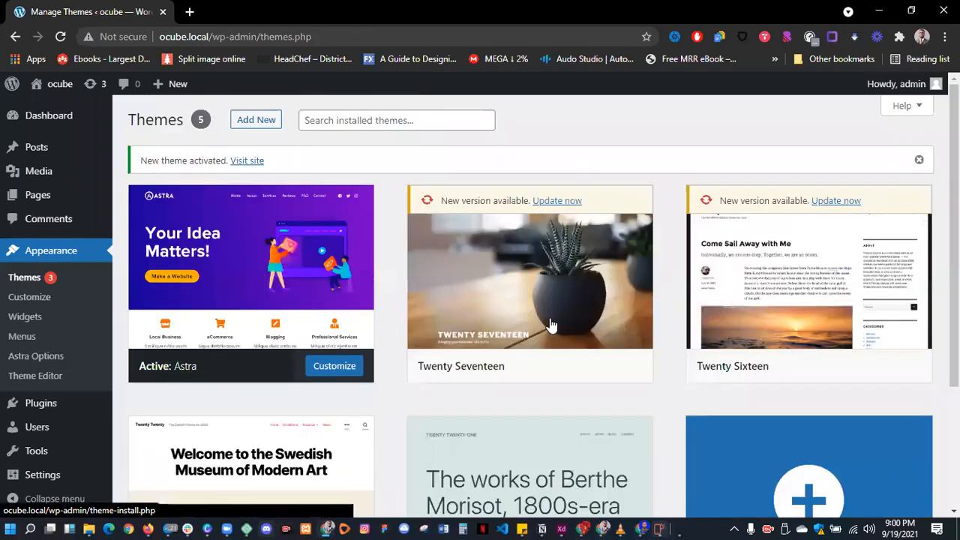
left_click(499, 309)
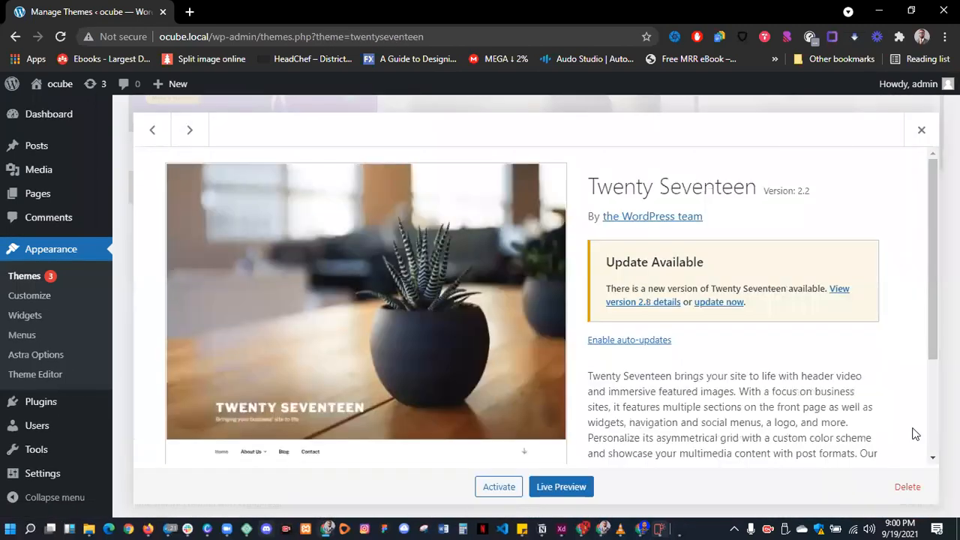
left_click(902, 501)
left_click(547, 144)
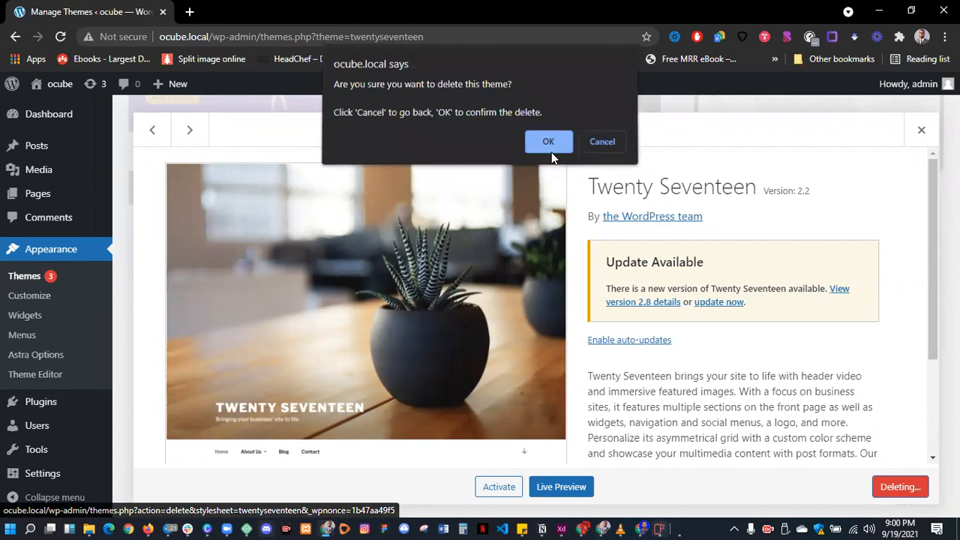
scroll(538, 275, "up", 2)
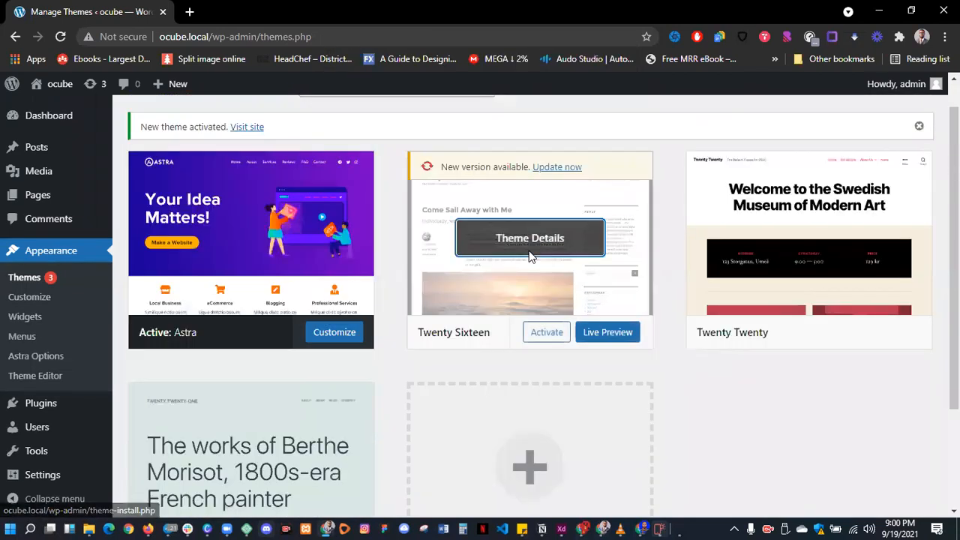
left_click(529, 250)
left_click(907, 487)
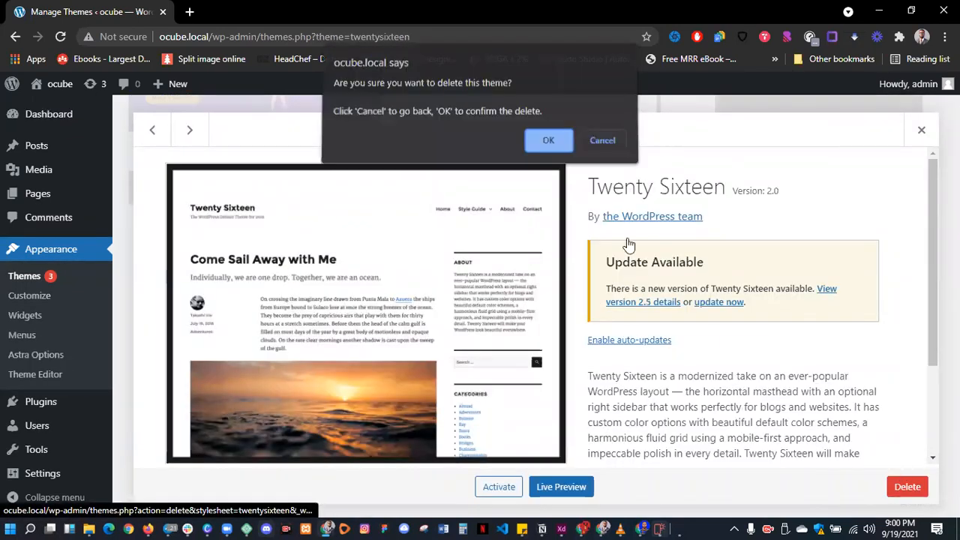
left_click(559, 151)
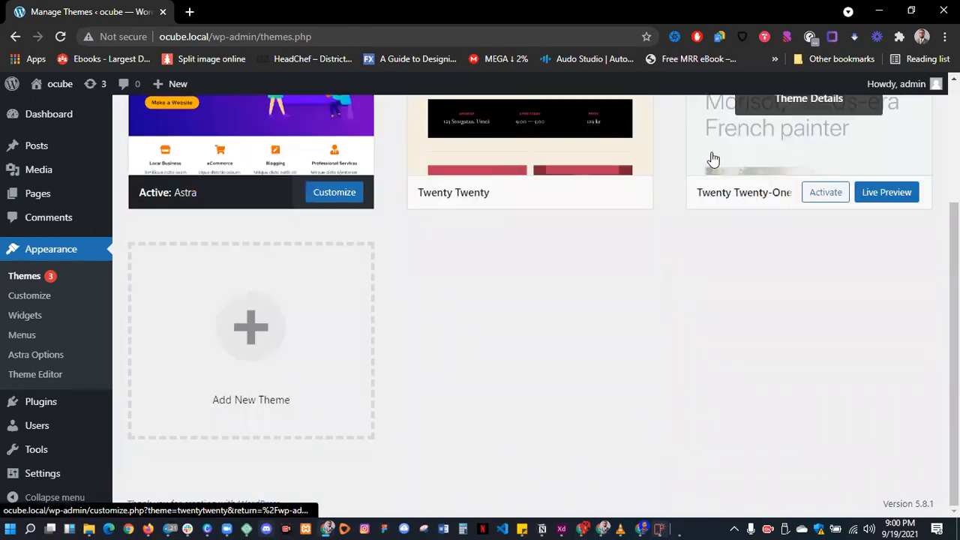
- Delete Twenty Twenty-One and Twenty Twenty, then open the Customizer
left_click(712, 161)
left_click(901, 488)
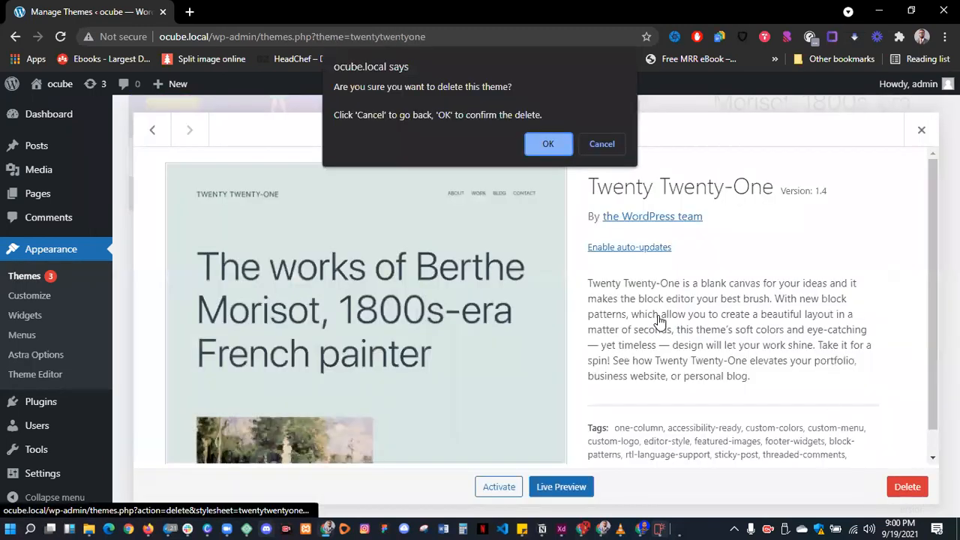
left_click(553, 145)
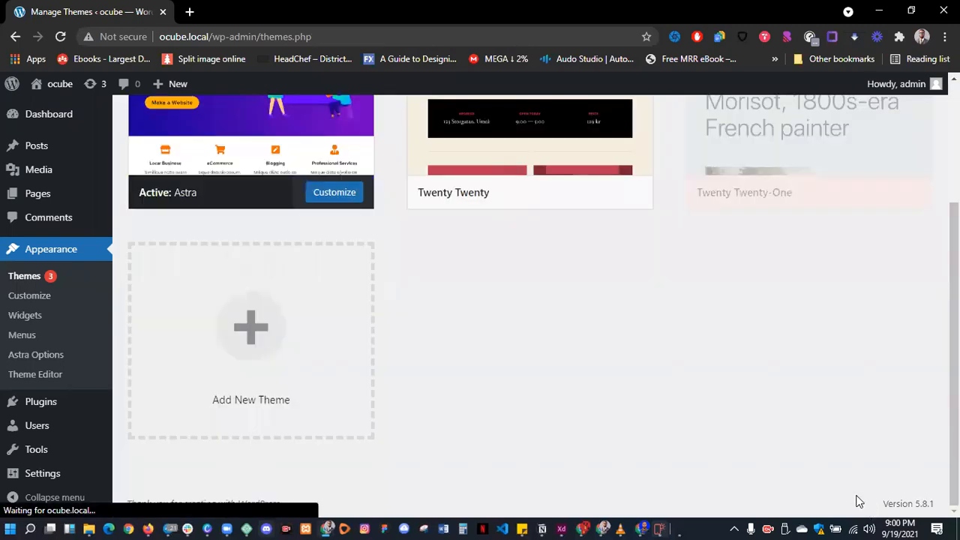
left_click(632, 300)
left_click(907, 488)
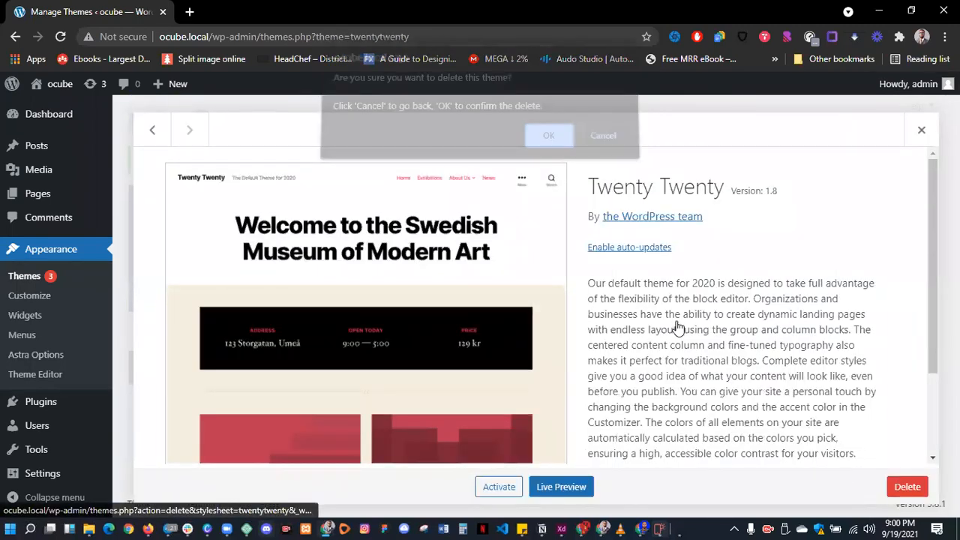
left_click(555, 145)
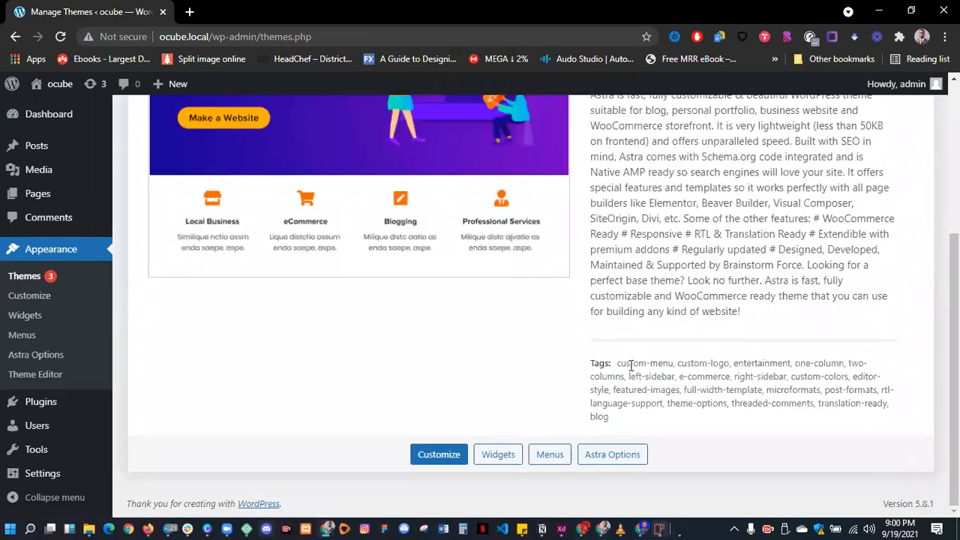
scroll(630, 366, "up", 4)
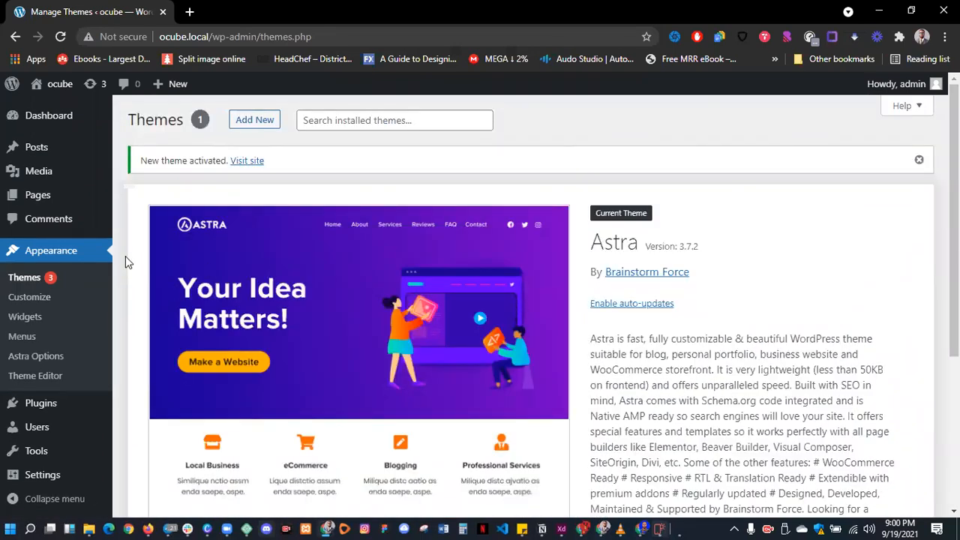
left_click(17, 301)
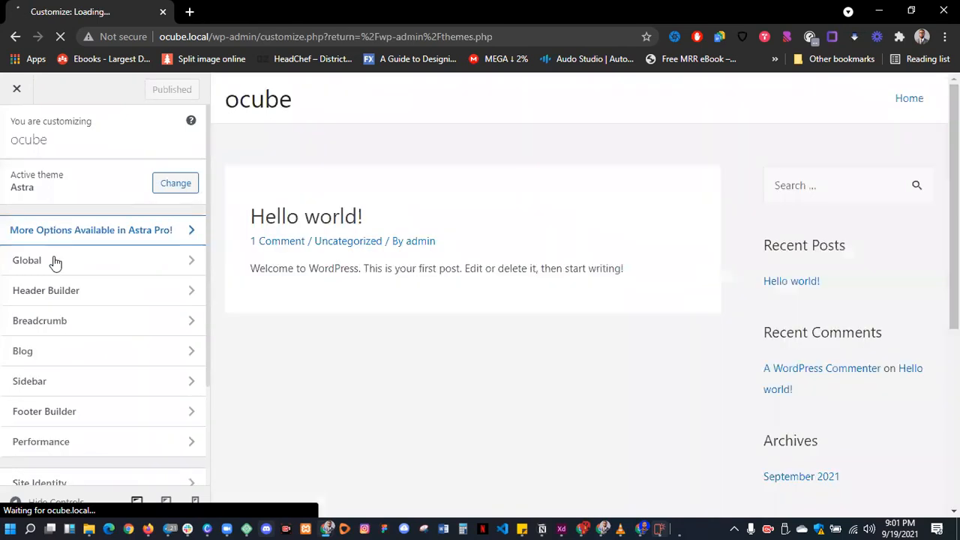
- Close the Astra Pro page and start choosing a logo under Site Identity > Site Title & Logo Settings
left_click(80, 230)
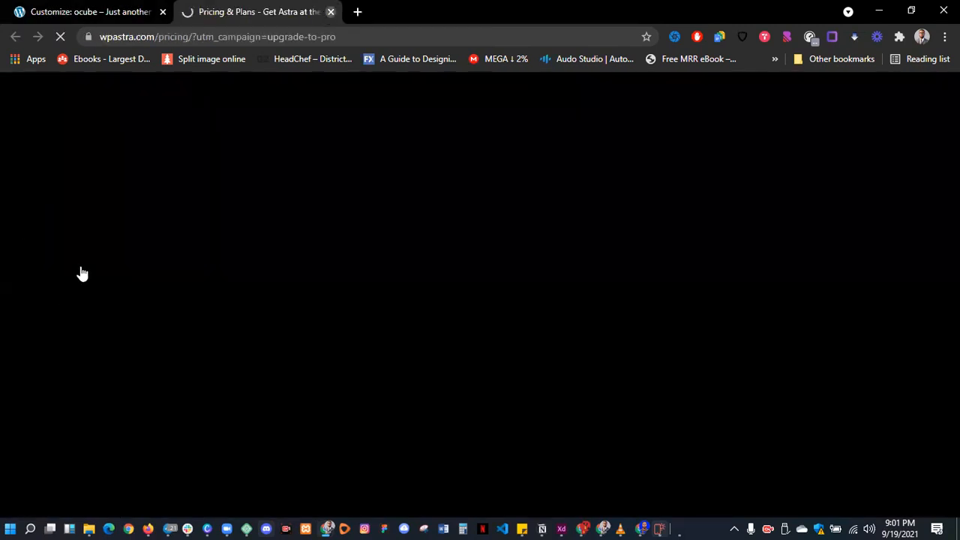
key("ctrl+w")
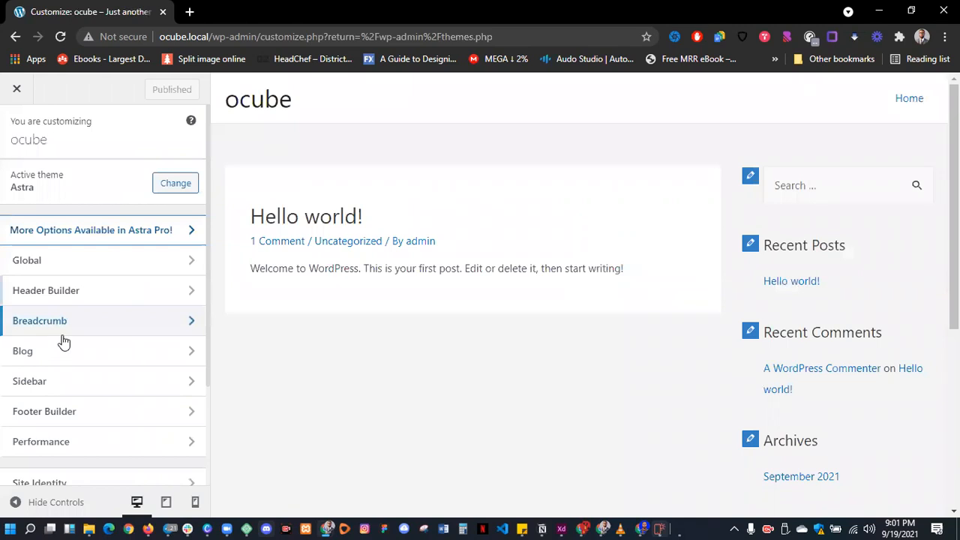
scroll(60, 345, "down", 1)
scroll(56, 353, "down", 1)
left_click(58, 348)
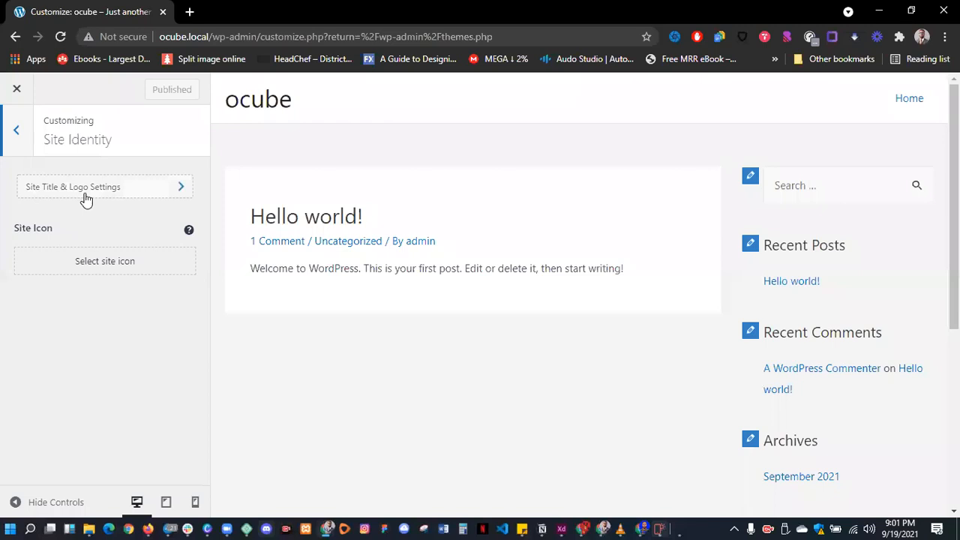
left_click(86, 199)
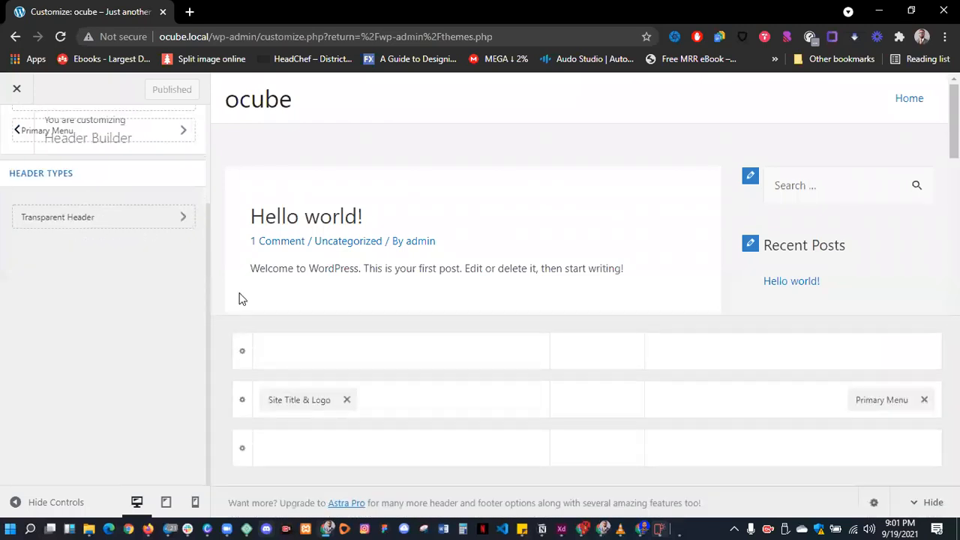
left_click(90, 259)
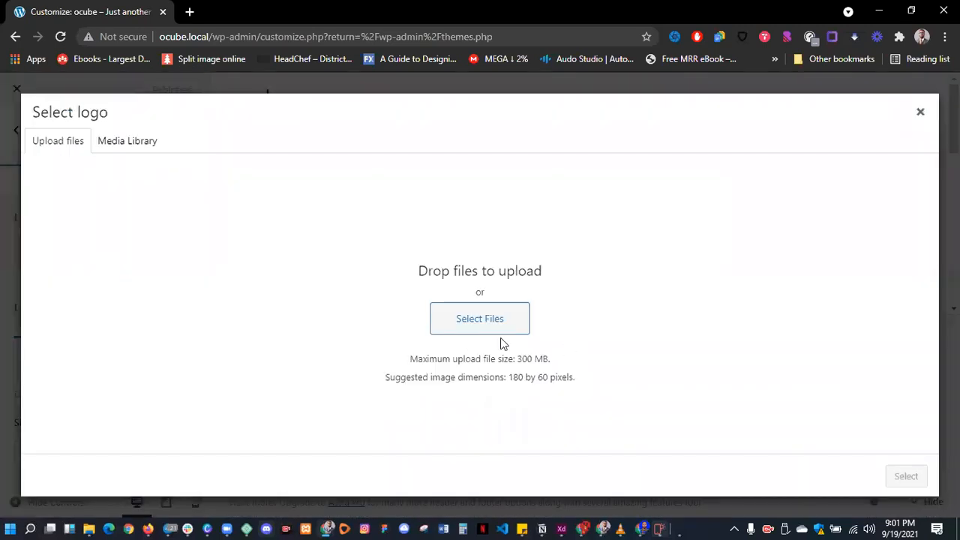
- Upload the red MK logo icon from the YOOUDEE folder as the site logo, skipping cropping
left_click(482, 335)
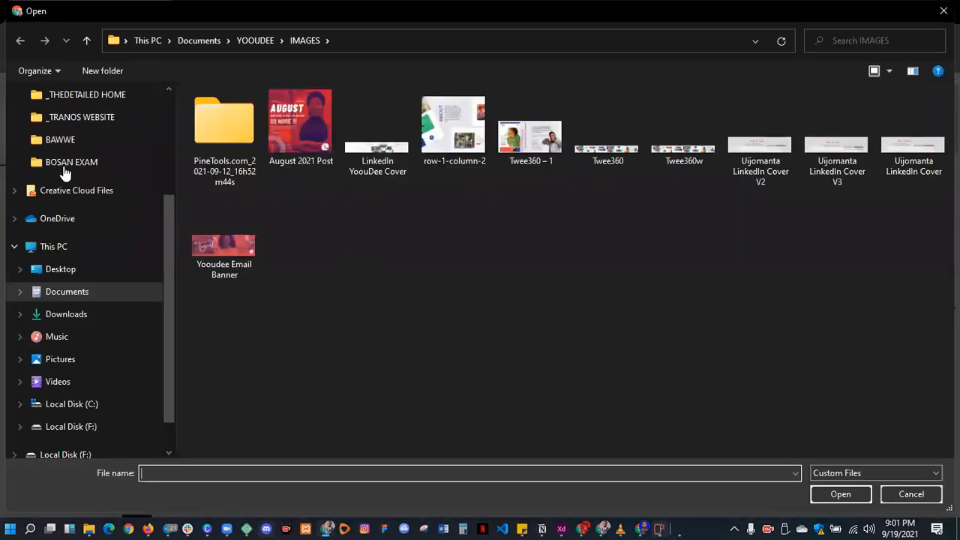
scroll(67, 131, "up", 3)
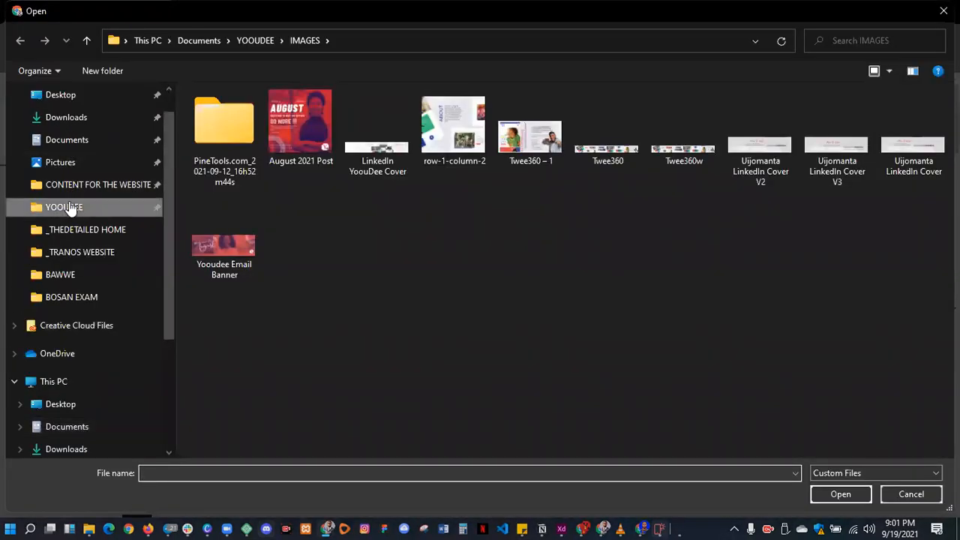
left_click(65, 207)
scroll(619, 312, "down", 10)
scroll(664, 343, "up", 10)
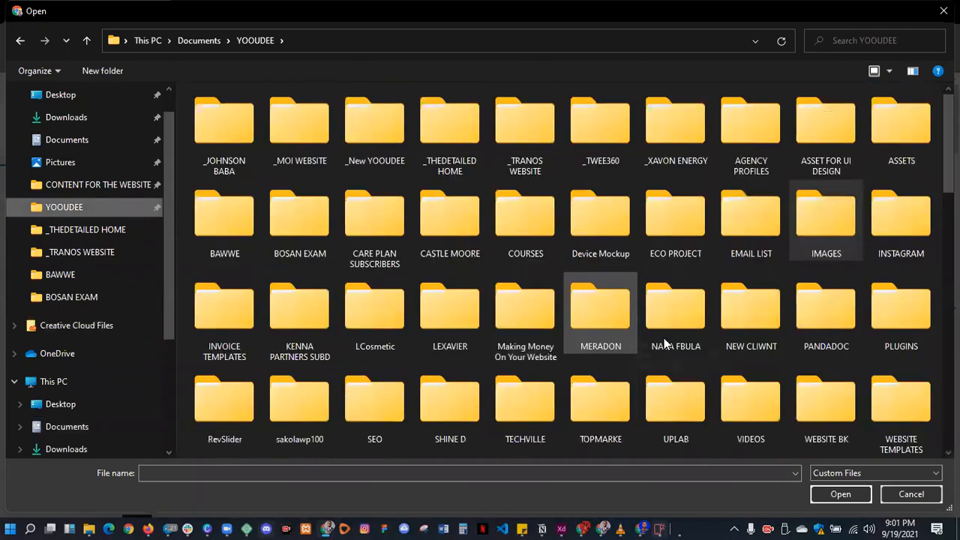
scroll(664, 343, "down", 10)
scroll(666, 343, "up", 2)
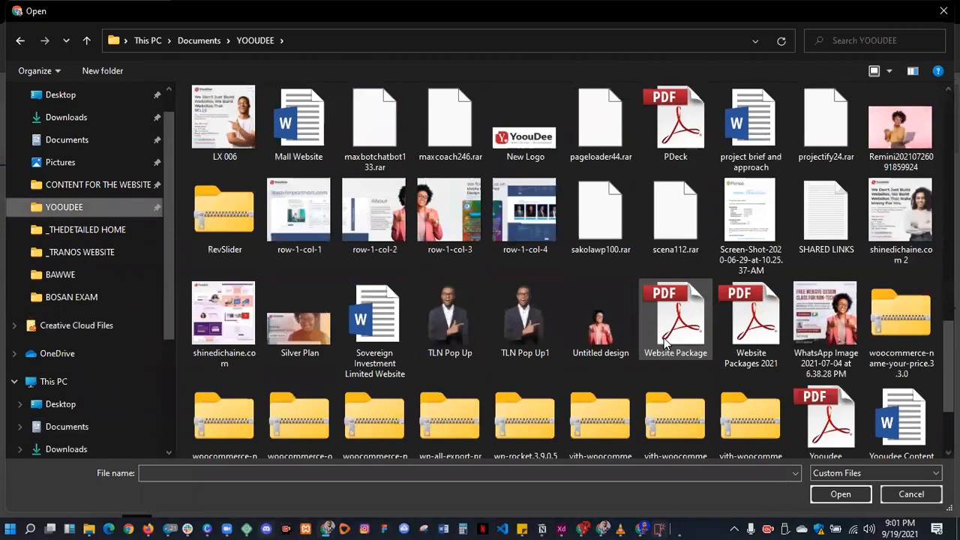
scroll(664, 341, "up", 3)
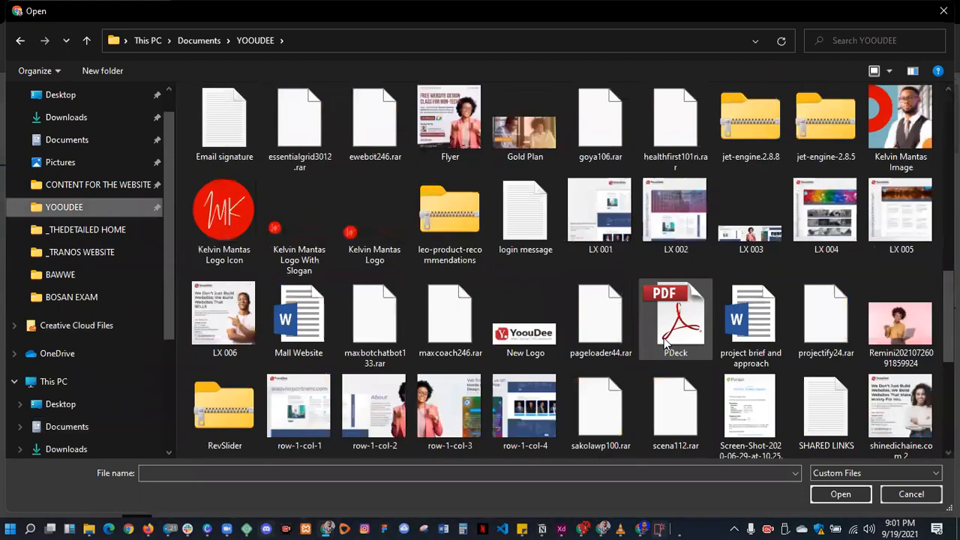
left_click(215, 219)
left_click(841, 495)
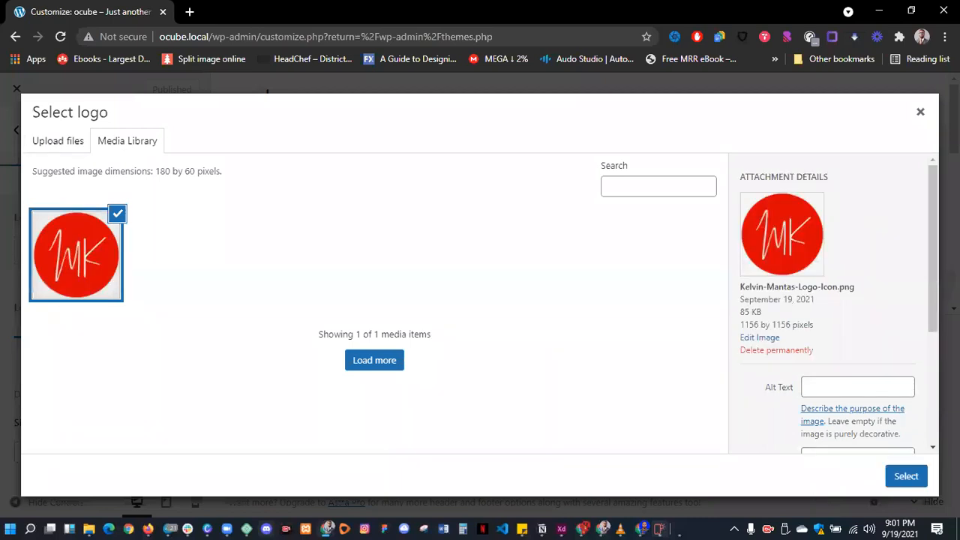
left_click(891, 480)
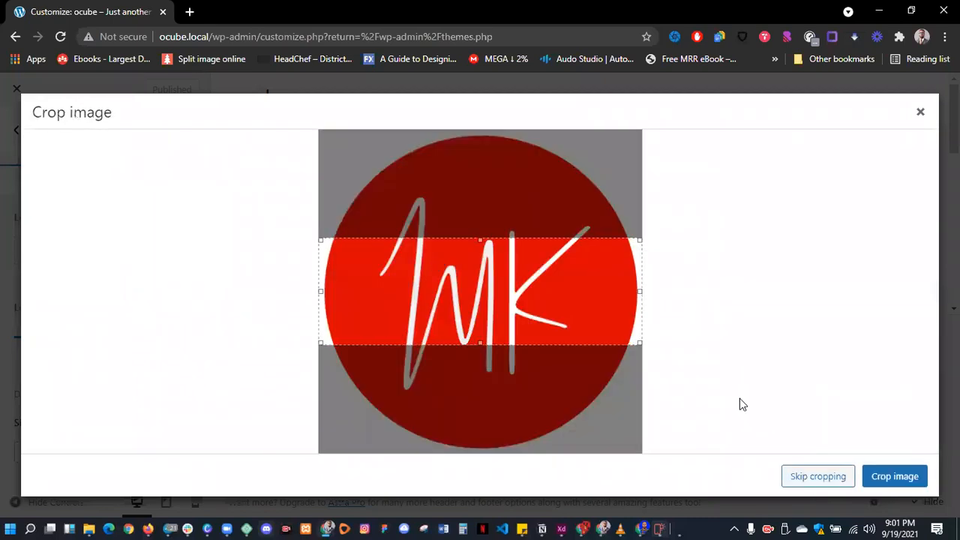
left_click(811, 480)
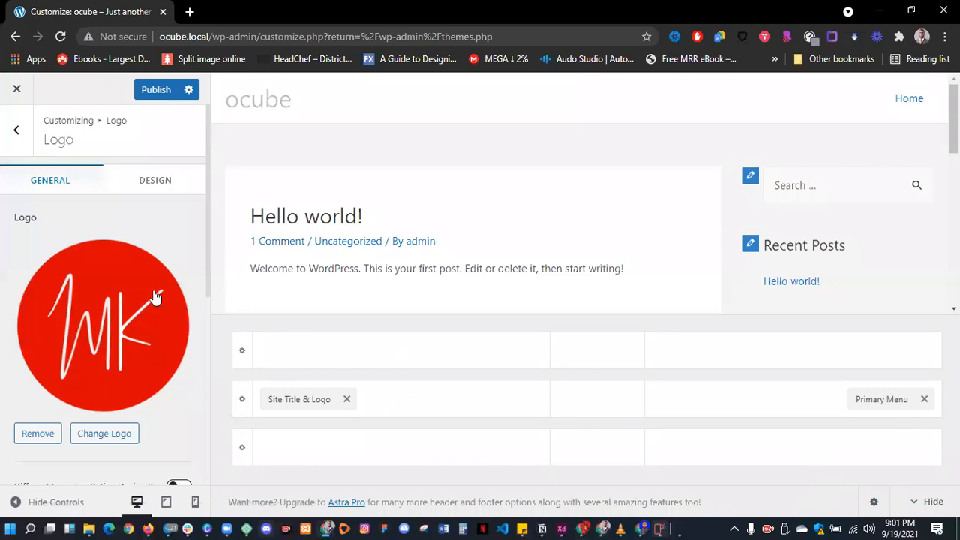
- Shrink the MK logo width to 81 px
scroll(466, 155, "down", 5)
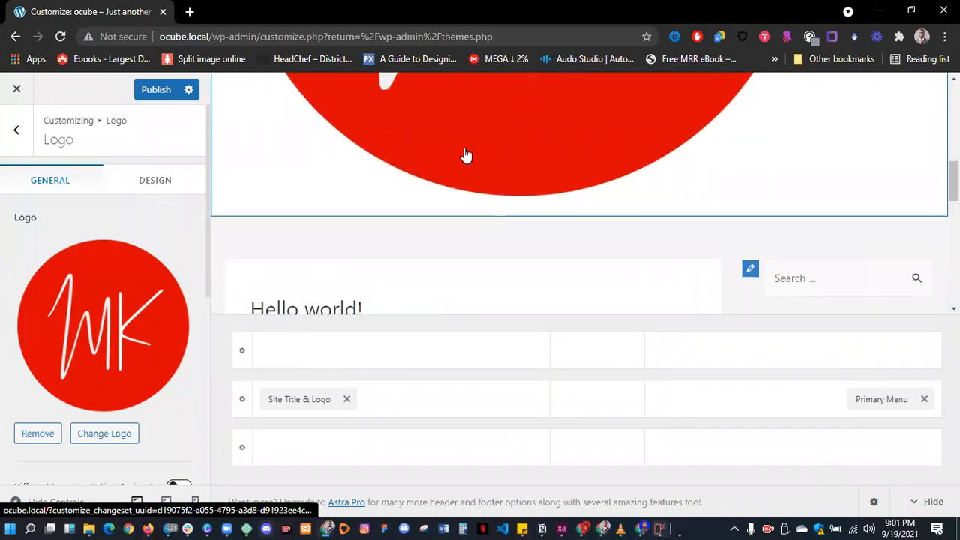
scroll(139, 349, "down", 1)
scroll(142, 361, "down", 4)
left_click_drag(72, 283, 27, 291)
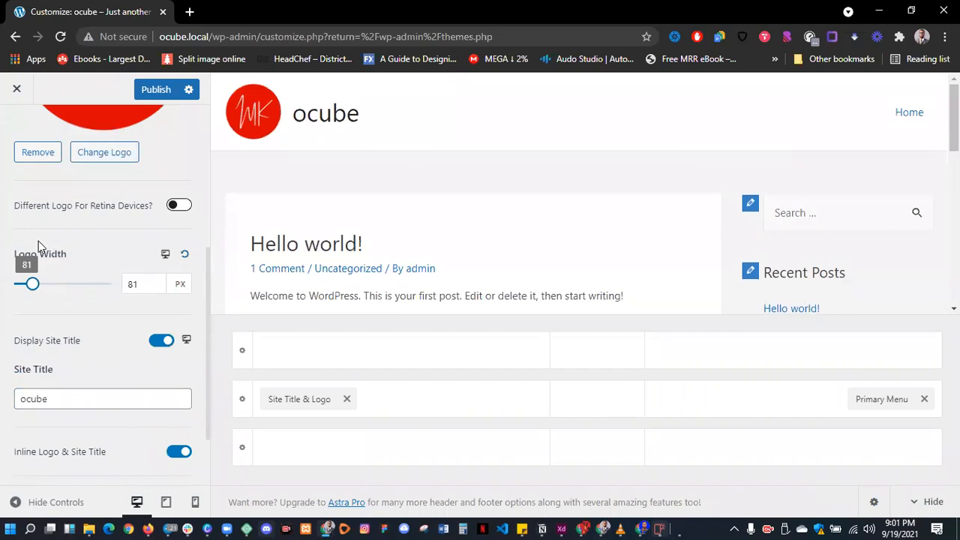
- Replace the site title 'ocube' with 'Fashion Home', then go to the Site Icon setting
scroll(99, 317, "down", 2)
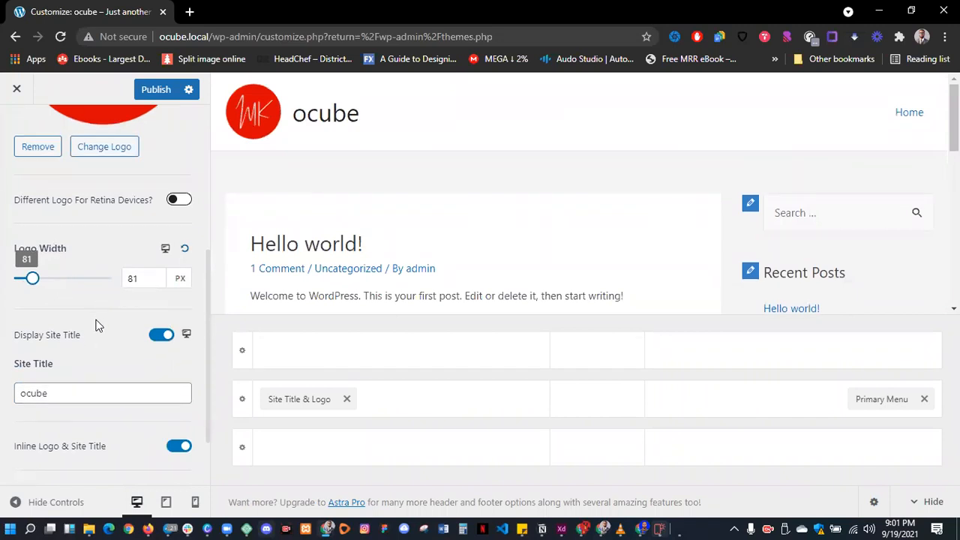
left_click(92, 314)
left_click_drag(47, 311, 15, 317)
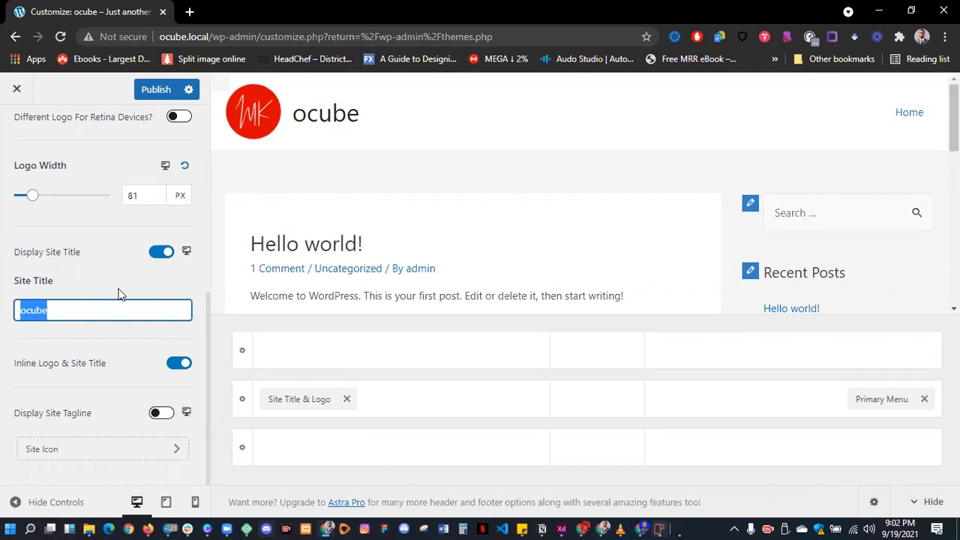
type("Fa")
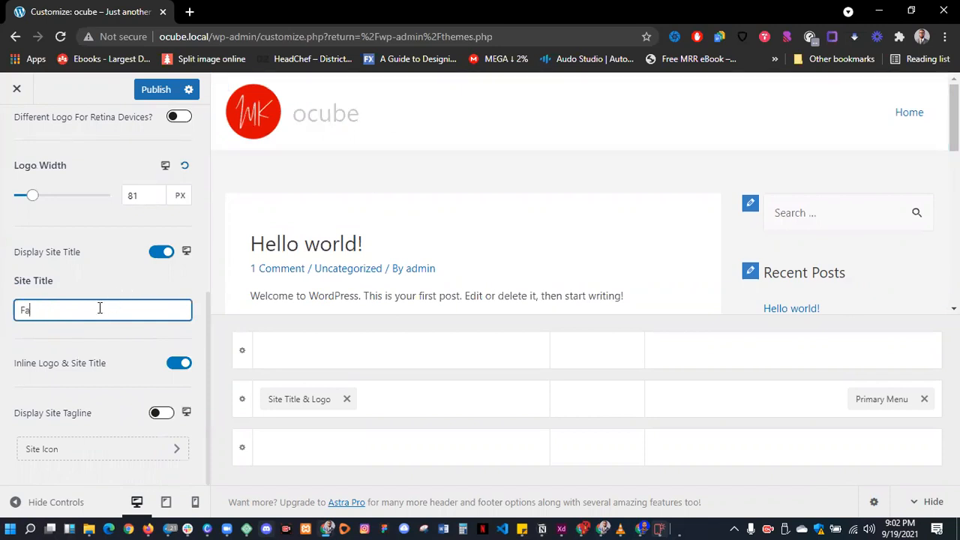
type("shion Home")
triple_click(124, 309)
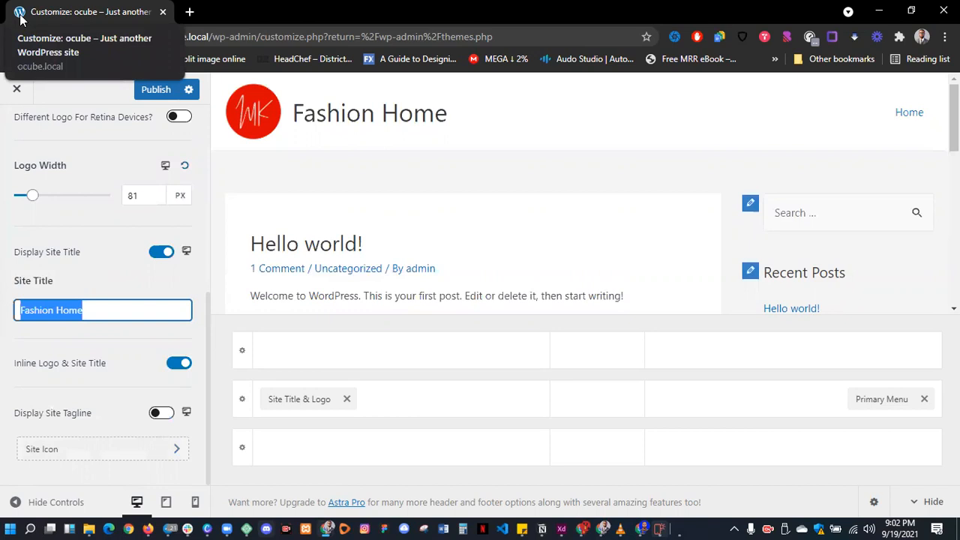
left_click(56, 450)
- Make the cropped MK image the site icon and publish all Customizer changes
left_click(91, 197)
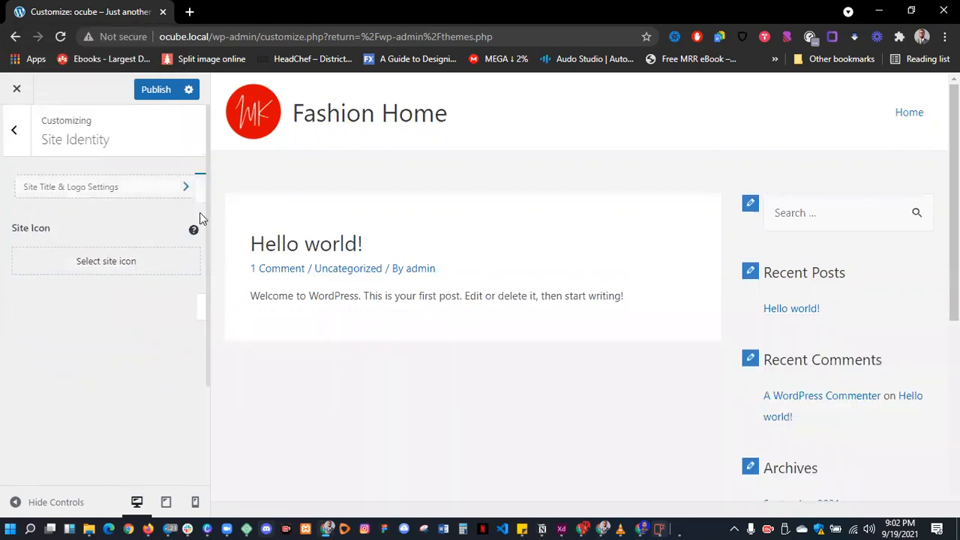
scroll(94, 366, "down", 5)
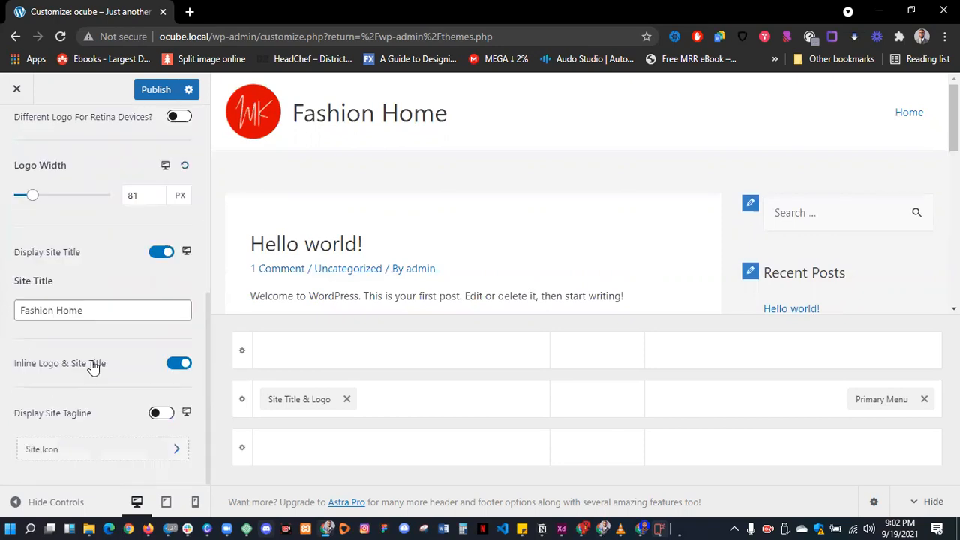
scroll(92, 365, "up", 4)
scroll(91, 364, "down", 4)
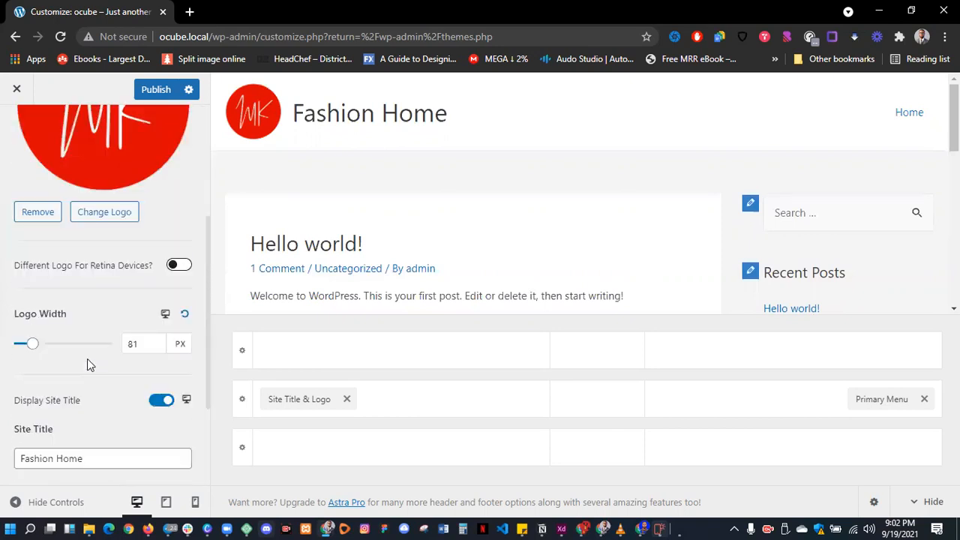
left_click(68, 450)
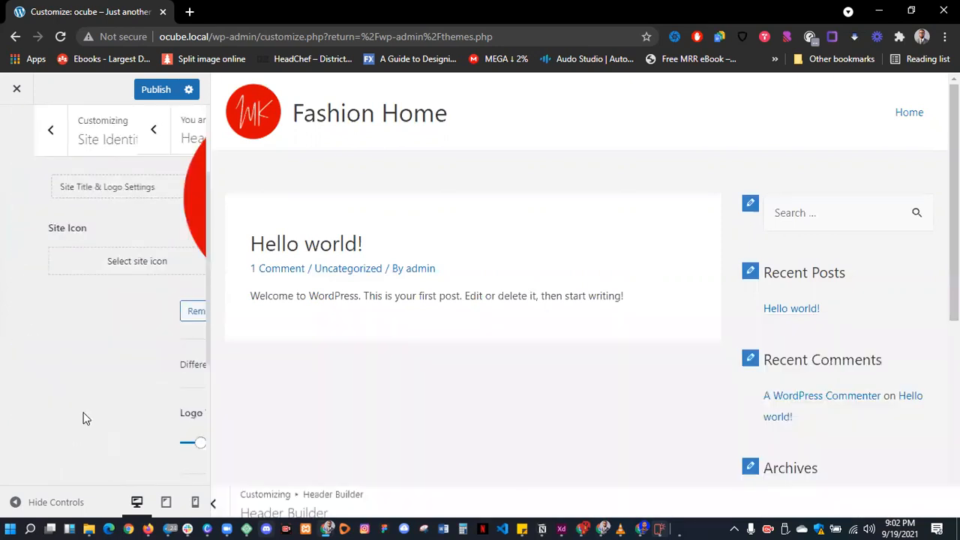
left_click(123, 272)
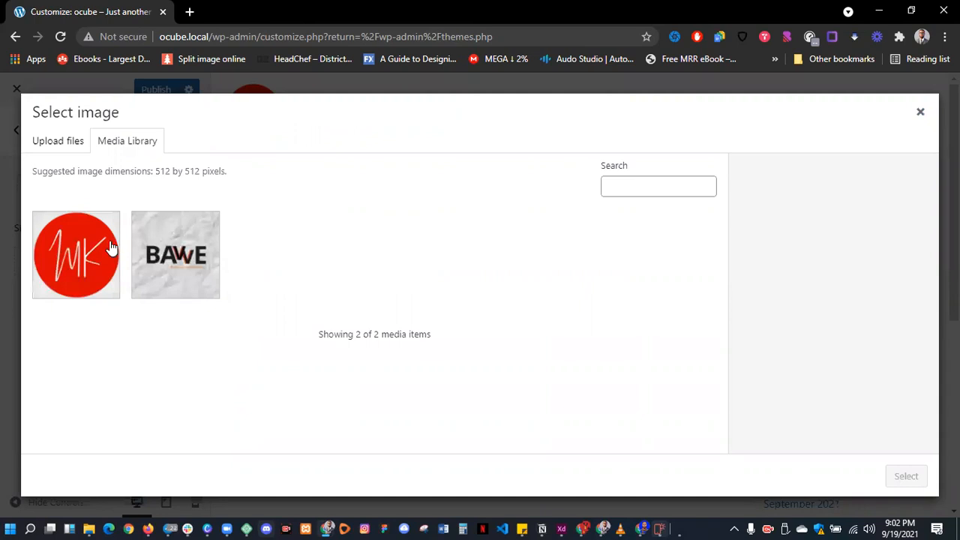
left_click(110, 248)
left_click(893, 477)
left_click(877, 488)
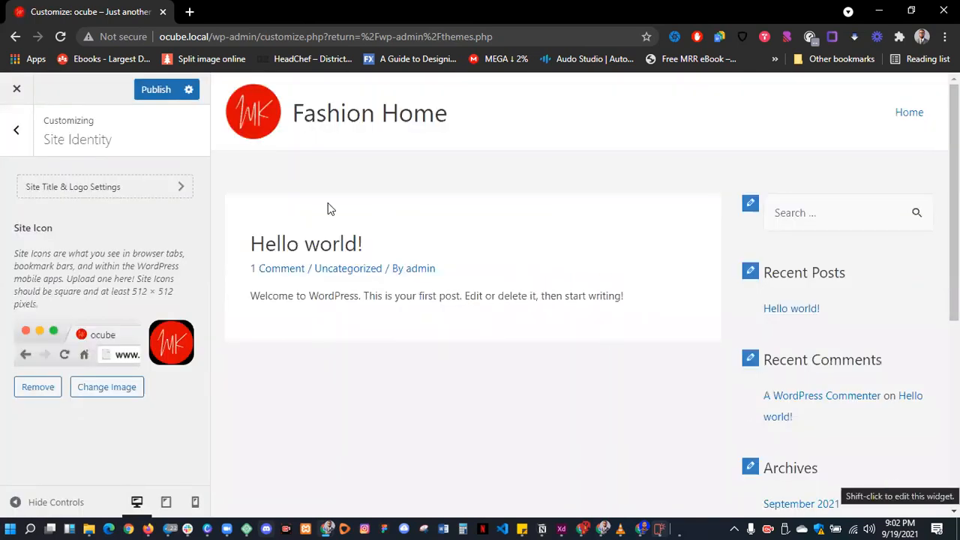
left_click(158, 96)
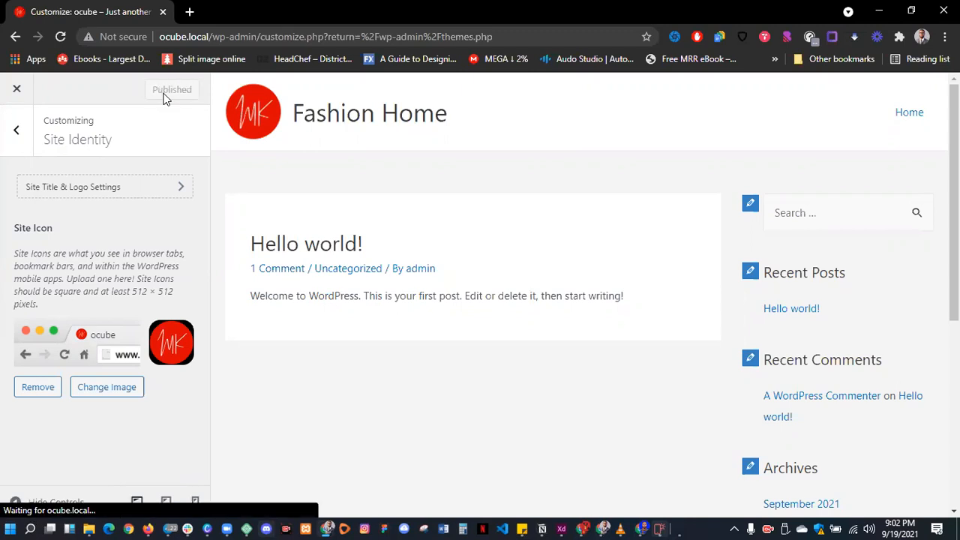
left_click(18, 129)
- Exit the Customizer and go to the installed Plugins page from the admin sidebar
left_click(15, 91)
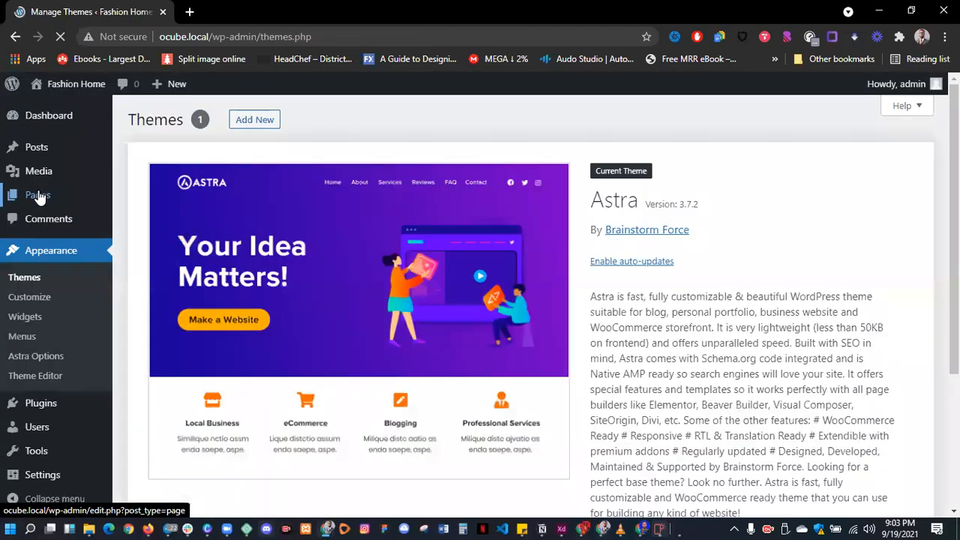
scroll(41, 196, "down", 3)
scroll(66, 218, "up", 3)
scroll(71, 218, "down", 1)
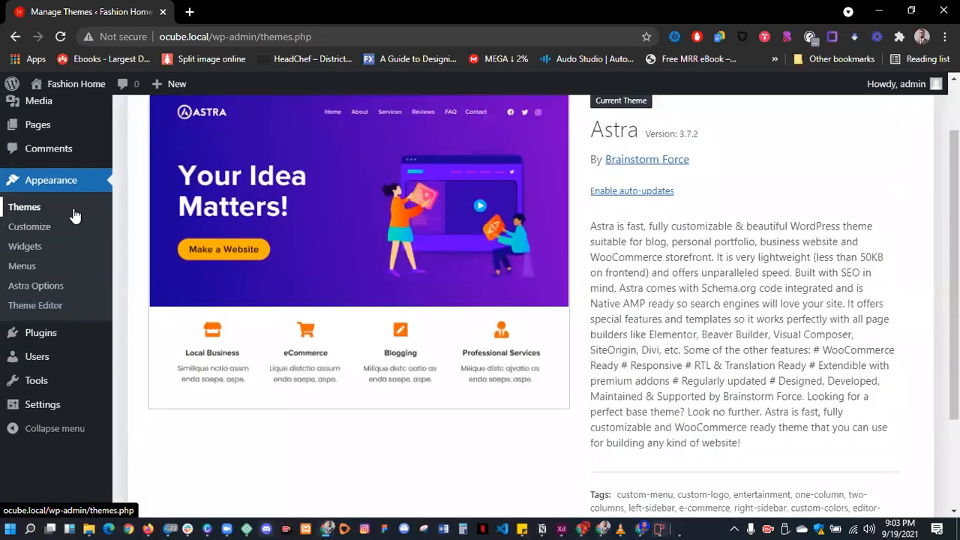
scroll(68, 233, "down", 1)
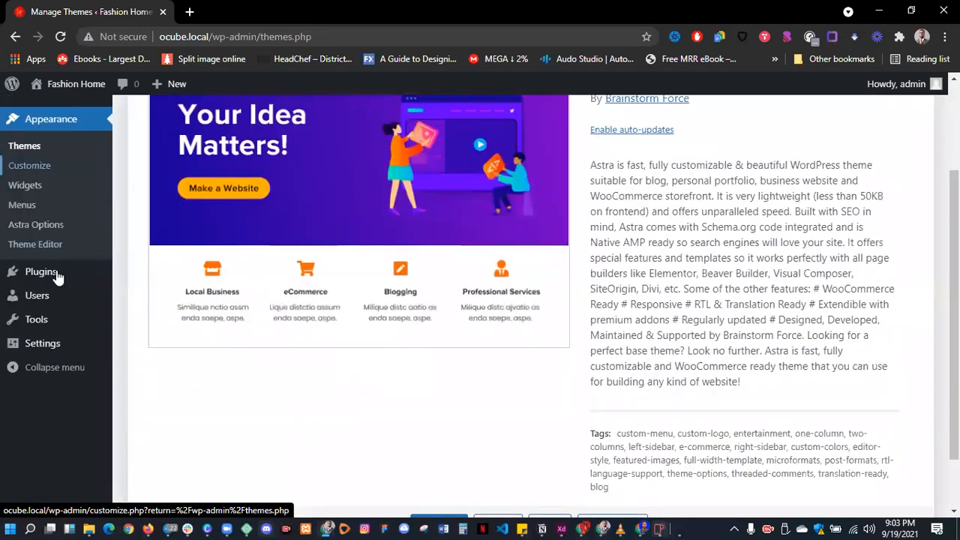
mouse_move(44, 271)
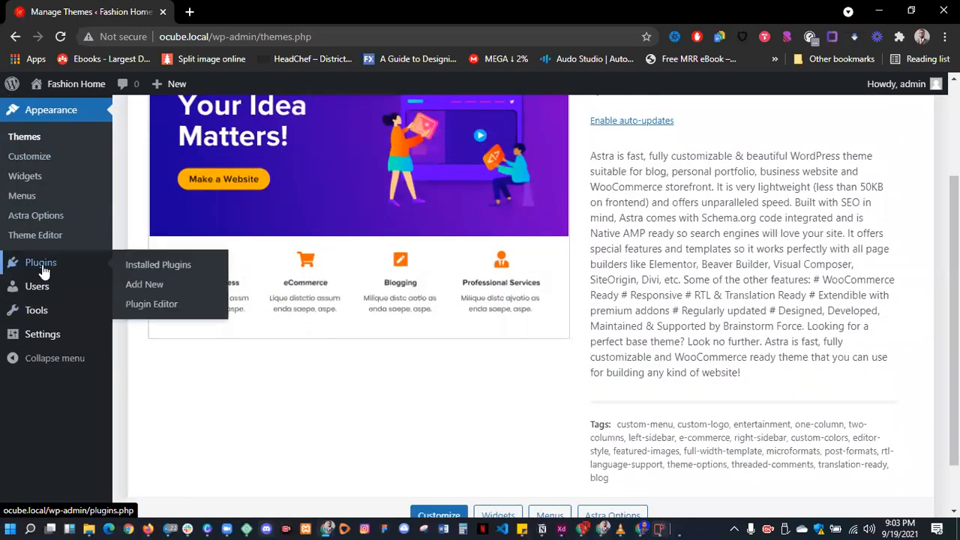
left_click(43, 267)
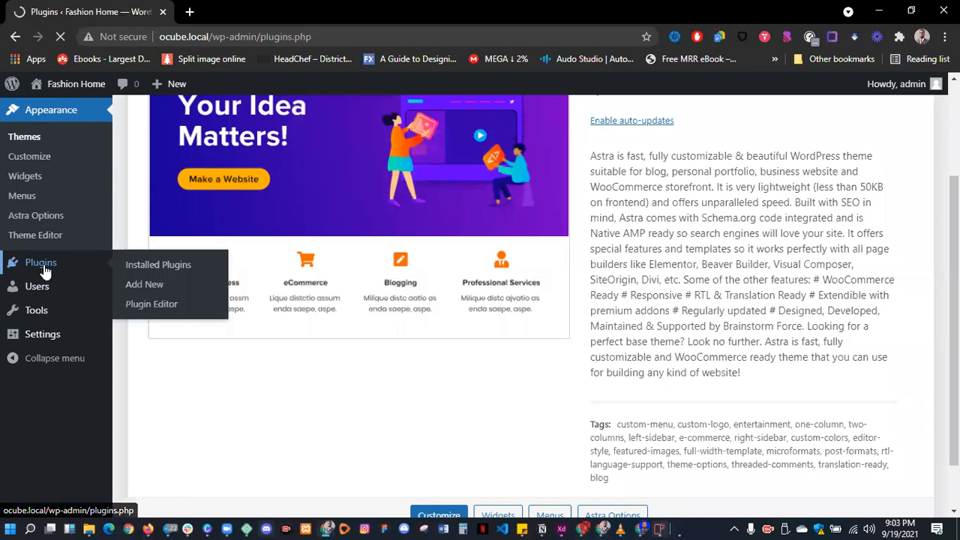
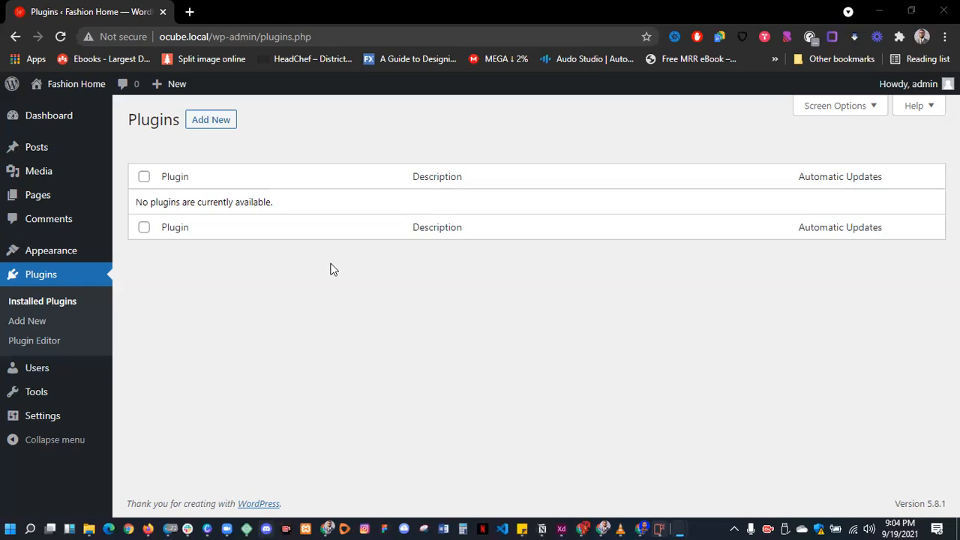
- Go from the empty installed-plugins list to Plugins > Add New
left_click(217, 128)
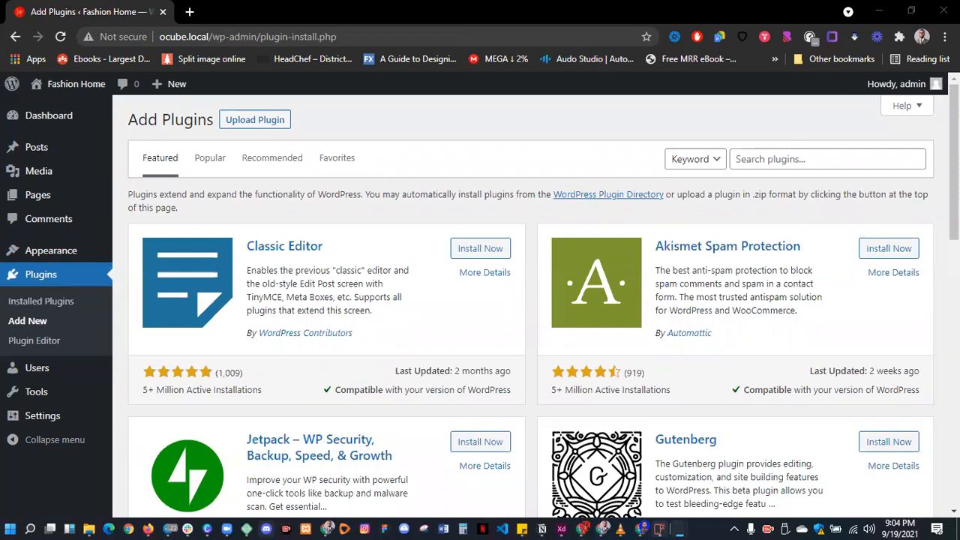
- In Notepad, add a Plugins list: '1. Elementor' and '2. Astra Starter template', then return to WordPress
key("alt+Tab")
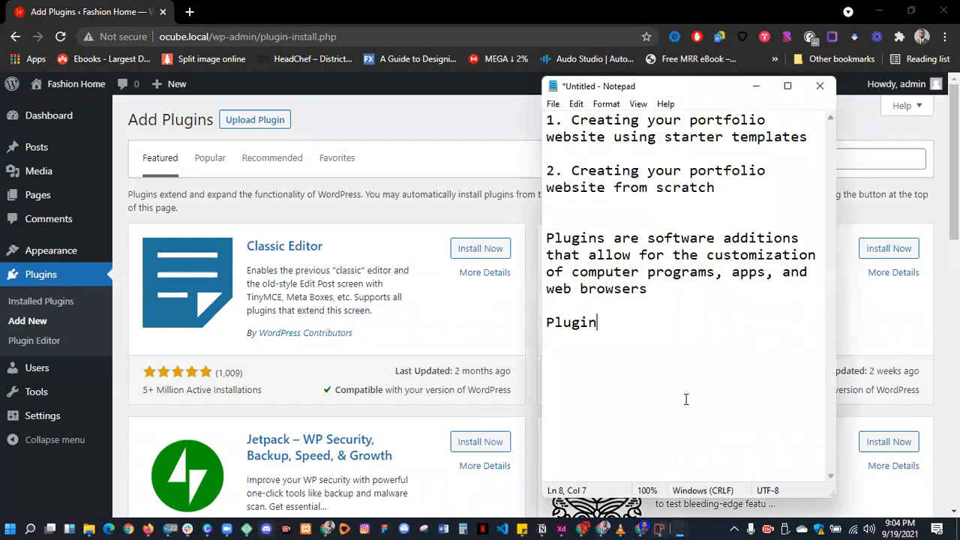
type("s")
key("Return")
type("1. Elementor")
key("Return")
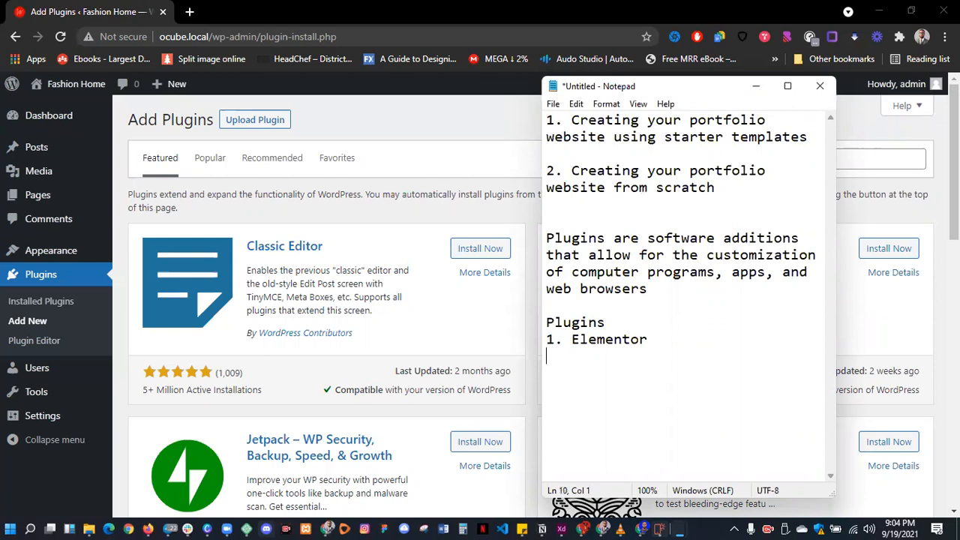
type("2. Astra Starter template")
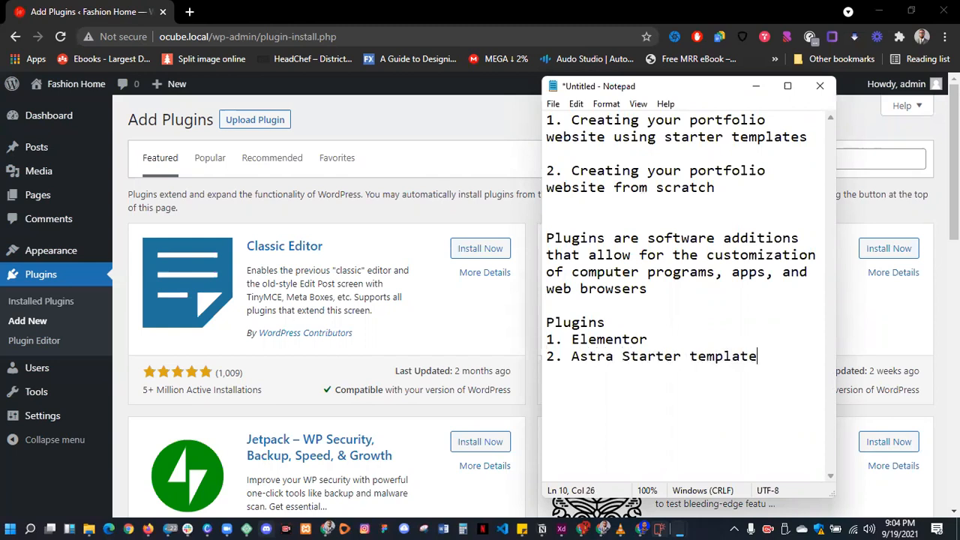
key("Return")
left_click_drag(759, 357, 547, 321)
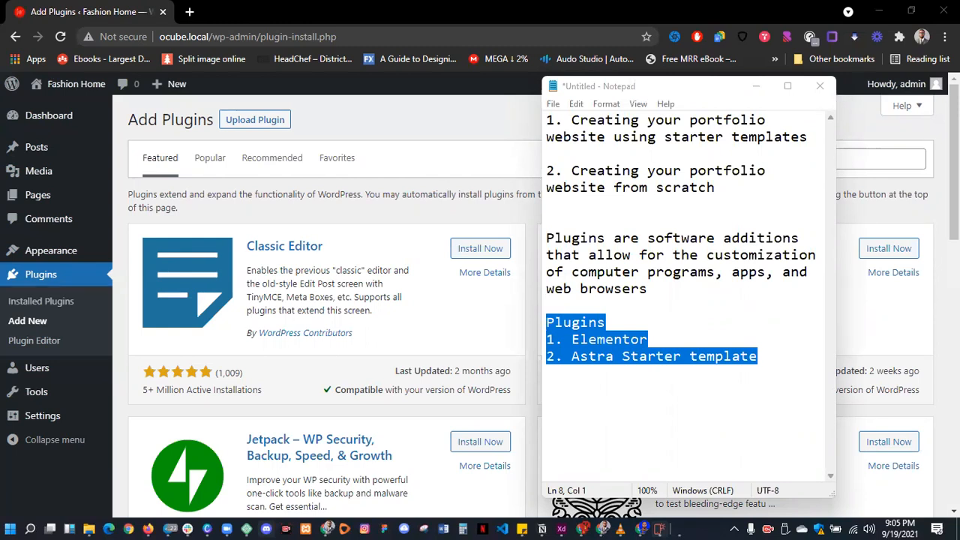
left_click(415, 123)
left_click(778, 160)
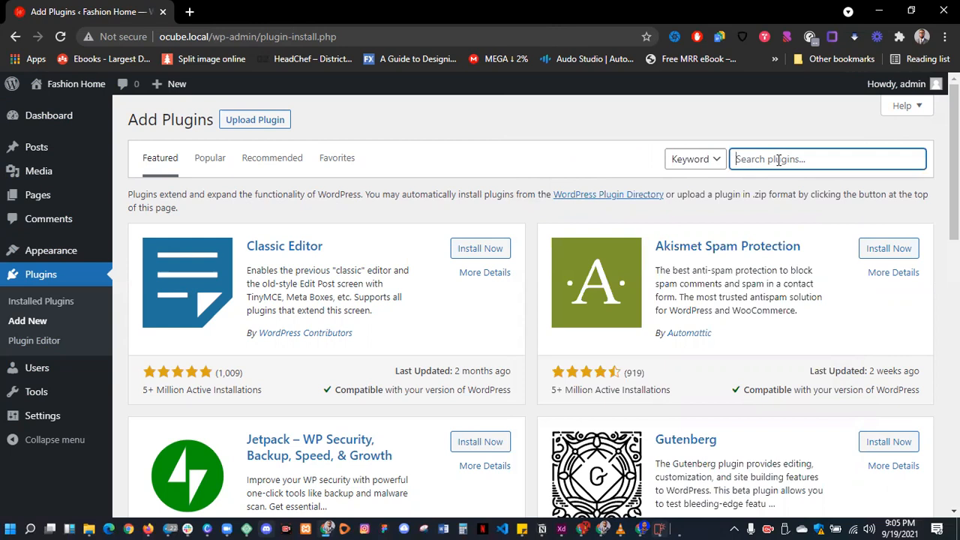
- Search the plugin directory for 'page builder'
type("page builder")
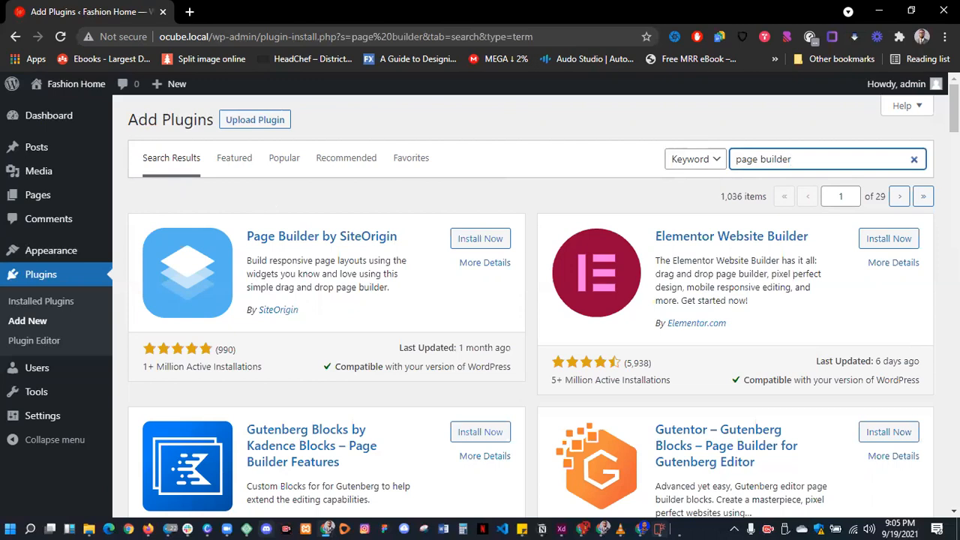
- Open amazon.com in a new browser tab
left_click(189, 11)
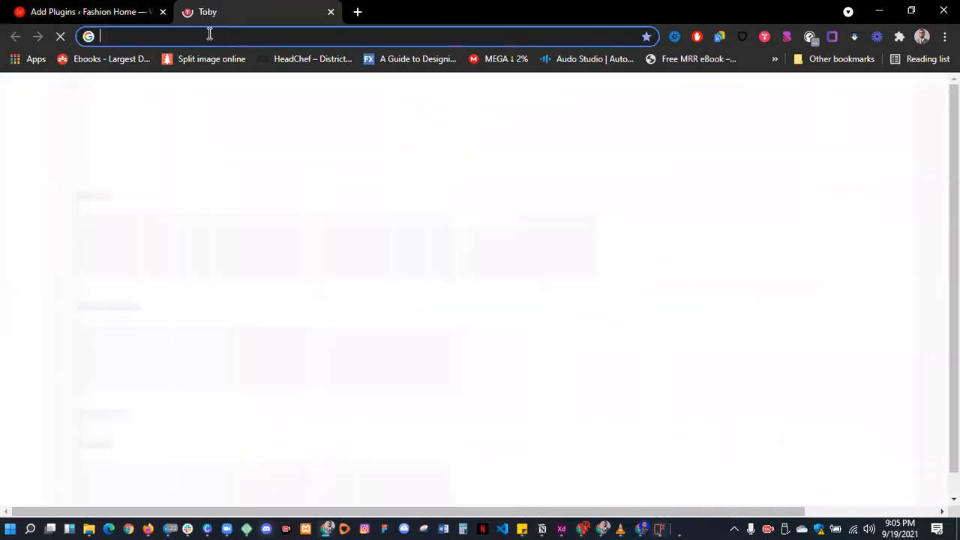
type("amazobe")
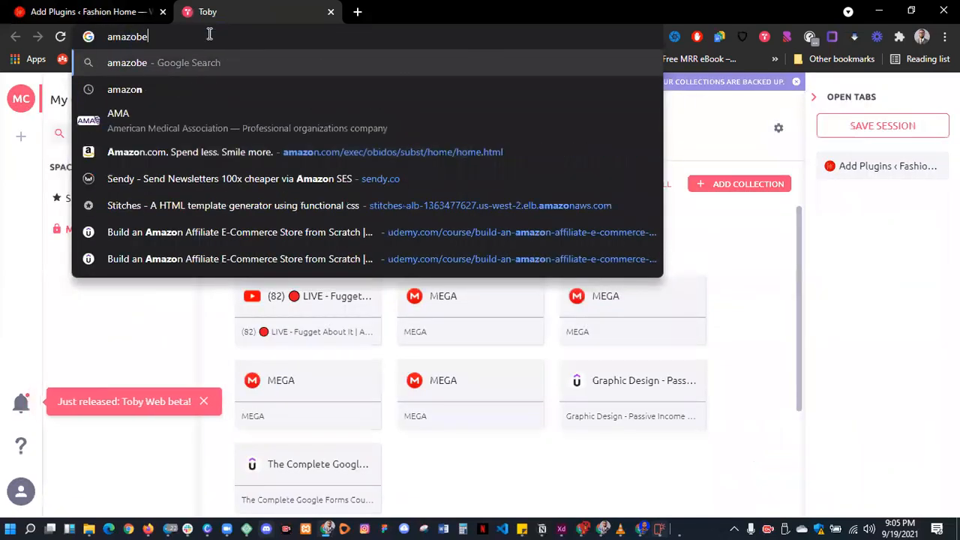
key("BackSpace")
key("BackSpace")
type("n")
key("Return")
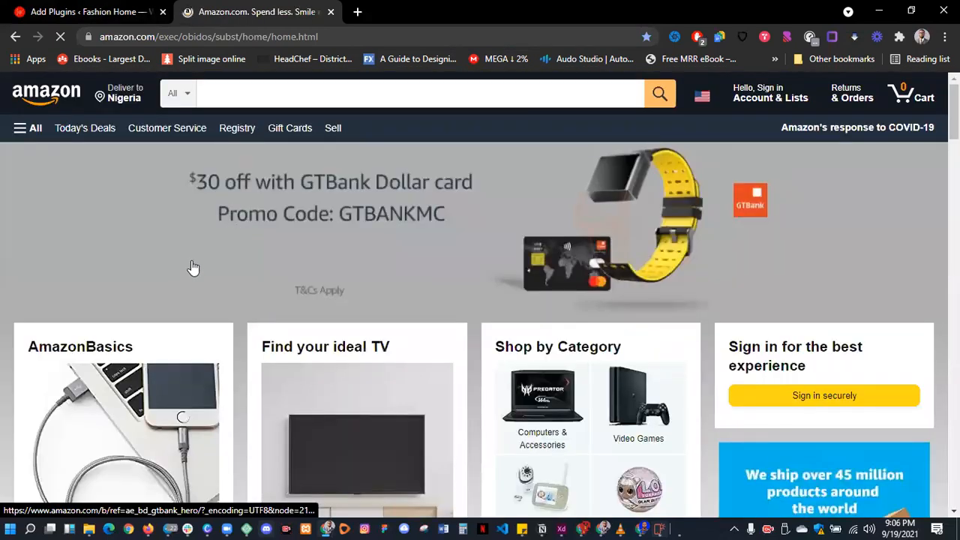
- Browse the Amazon homepage, its GTBank promotion and the banner slides
scroll(129, 278, "down", 3)
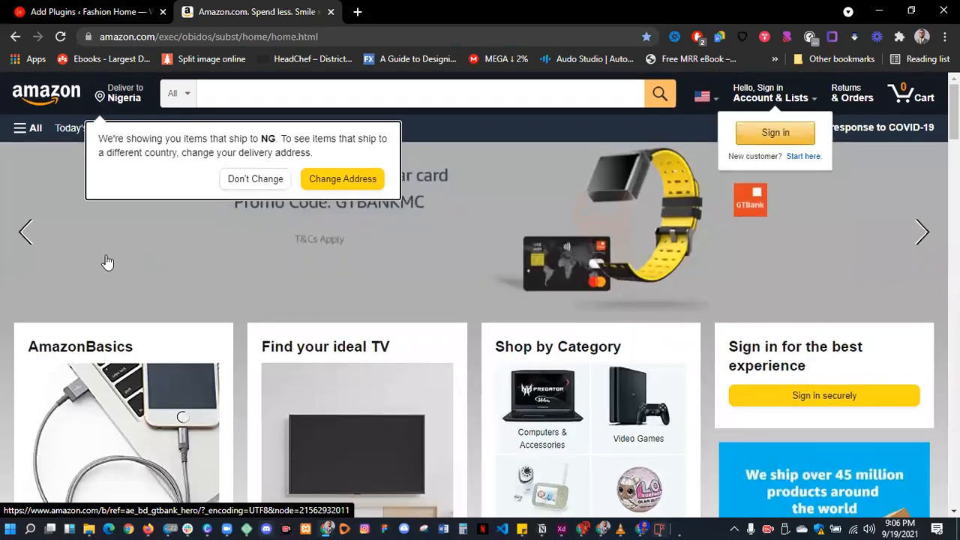
left_click(107, 262)
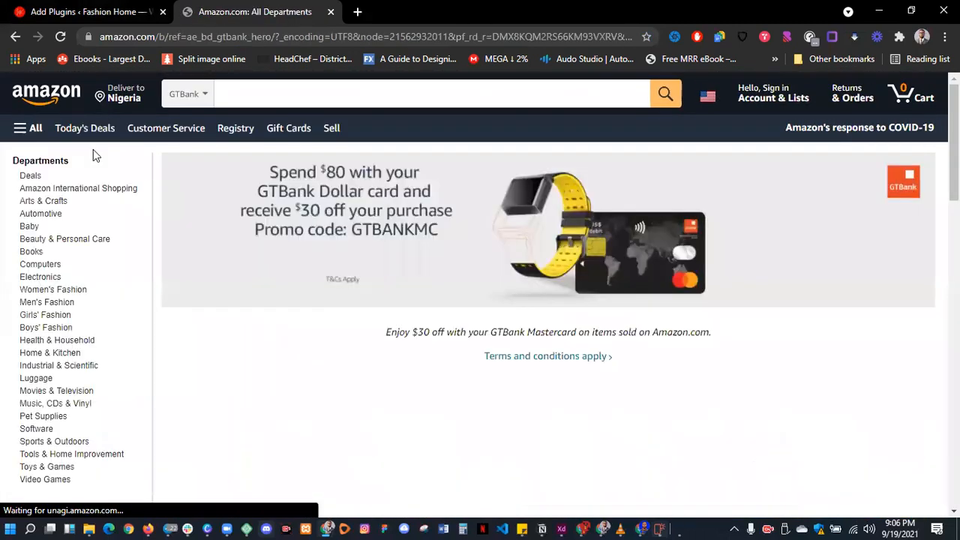
left_click(35, 96)
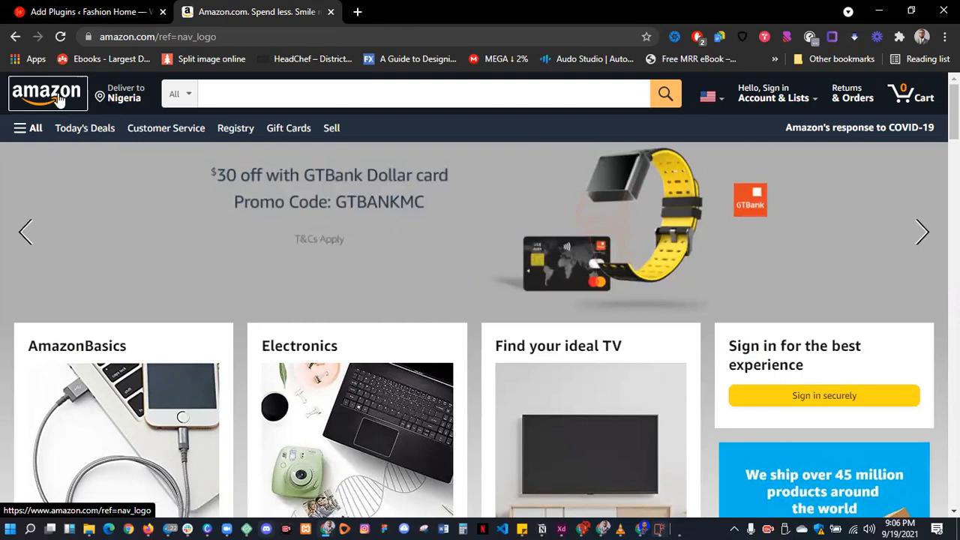
left_click(60, 100)
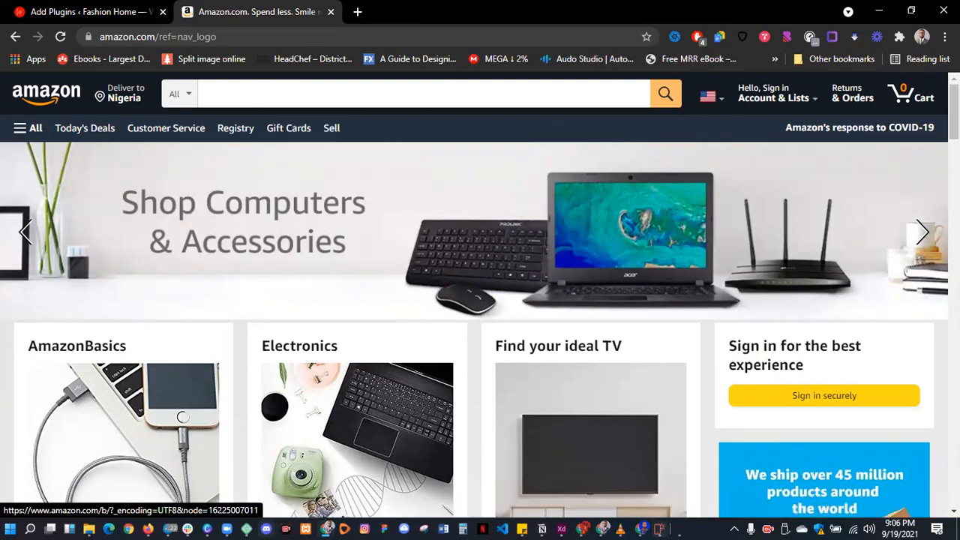
left_click(29, 233)
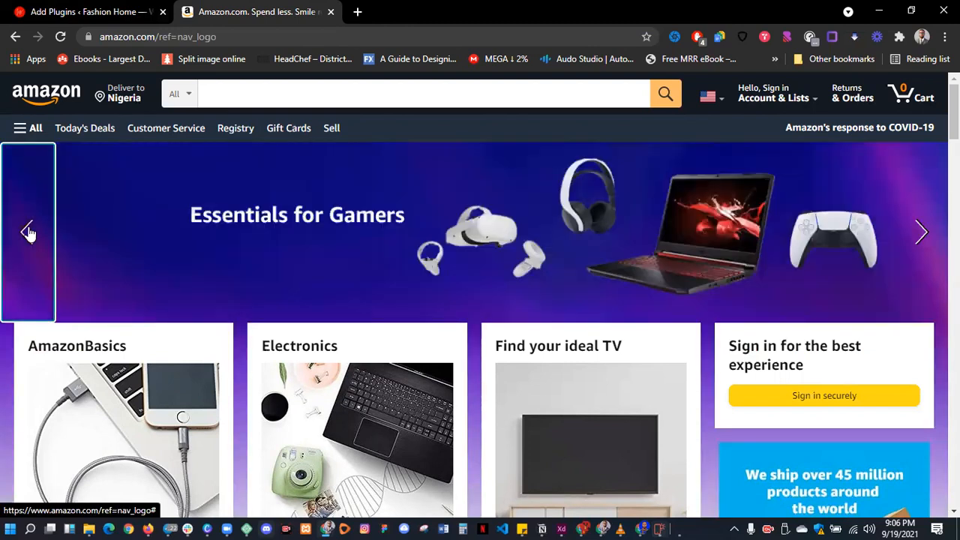
left_click(28, 233)
scroll(255, 240, "down", 3)
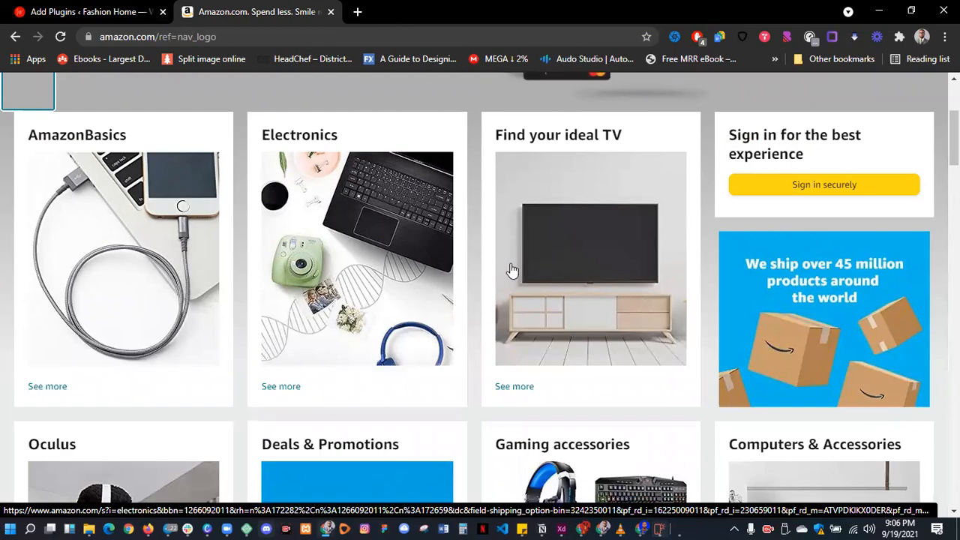
scroll(589, 259, "down", 2)
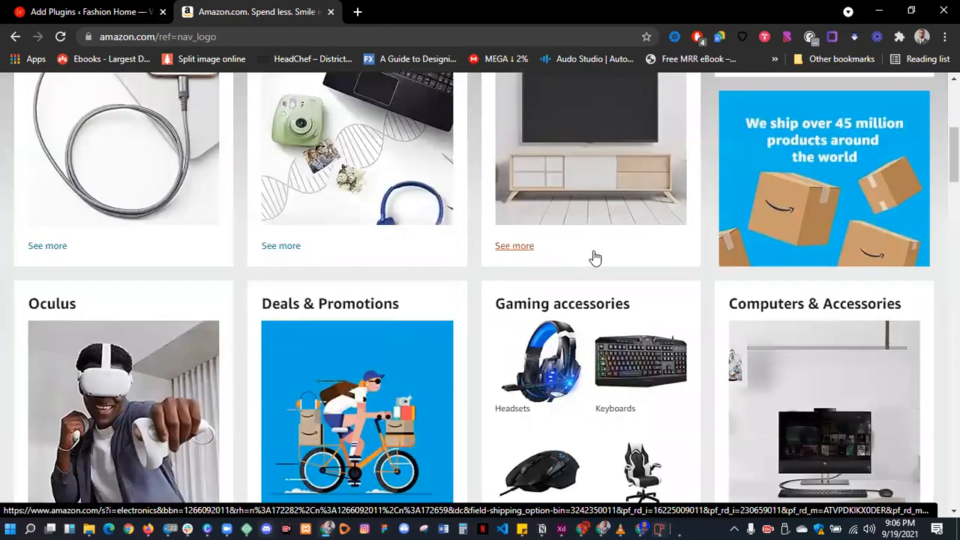
scroll(191, 263, "up", 1)
scroll(248, 287, "down", 10)
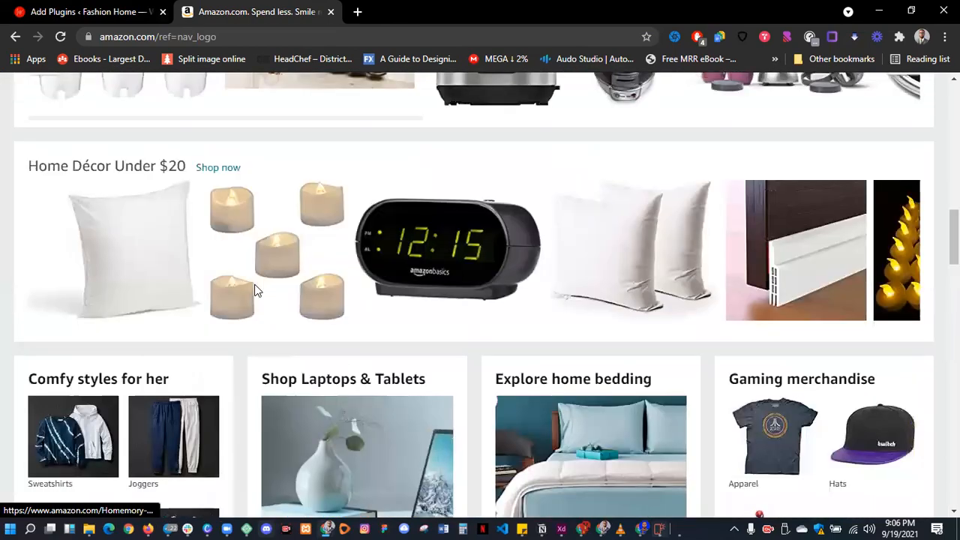
scroll(255, 291, "down", 15)
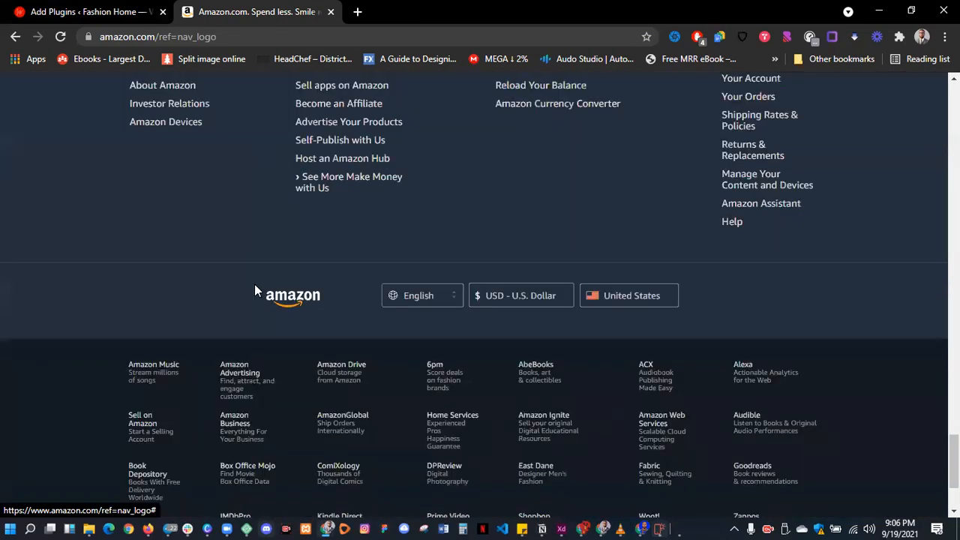
scroll(255, 289, "up", 20)
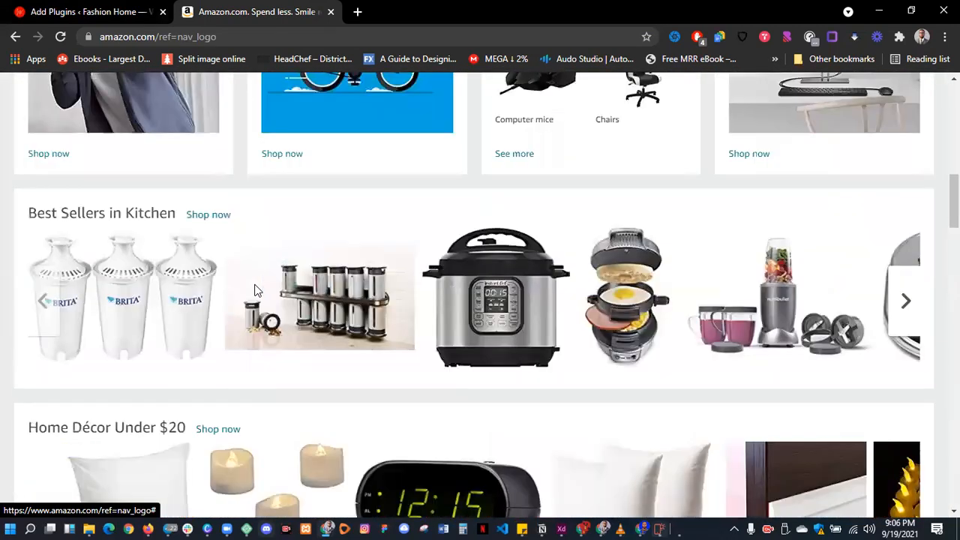
scroll(255, 291, "up", 3)
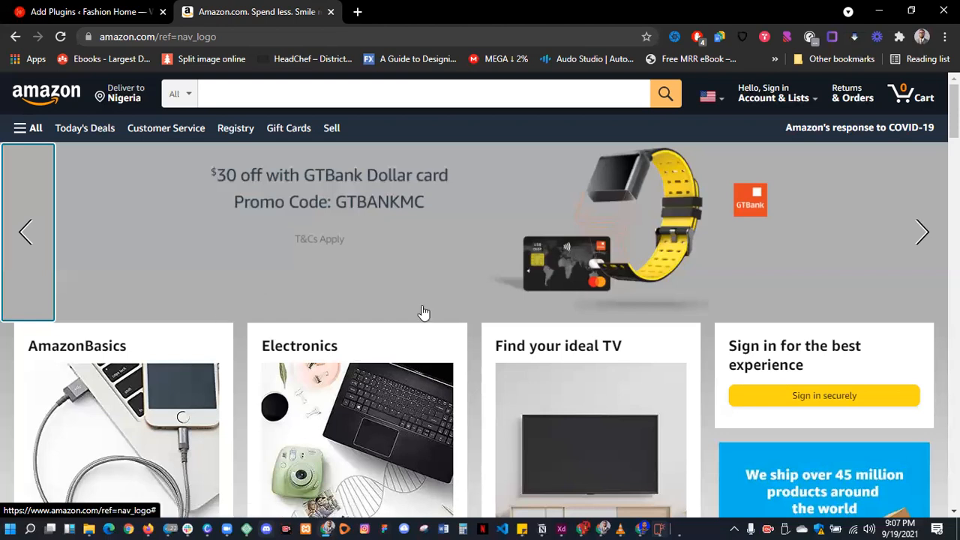
scroll(422, 312, "down", 5)
scroll(423, 313, "down", 3)
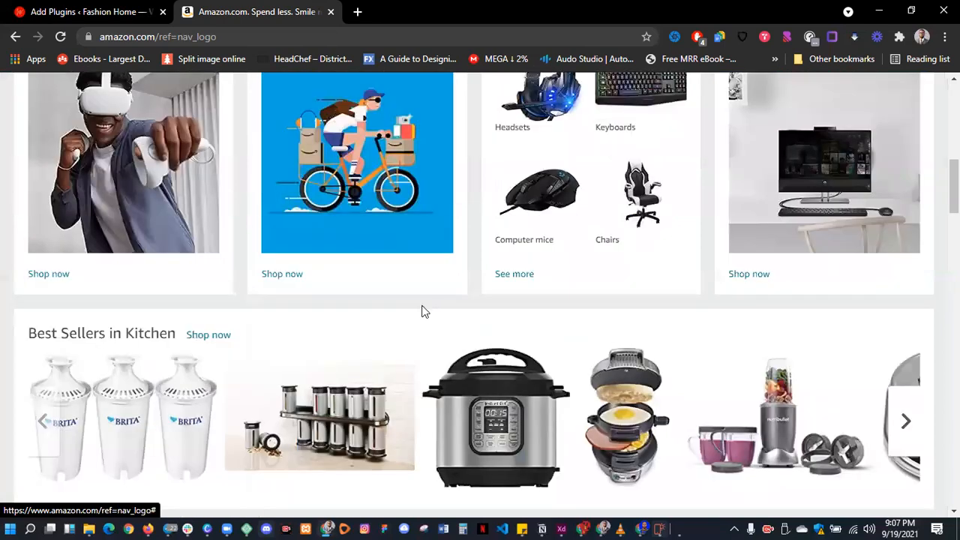
scroll(422, 313, "down", 3)
scroll(422, 313, "down", 4)
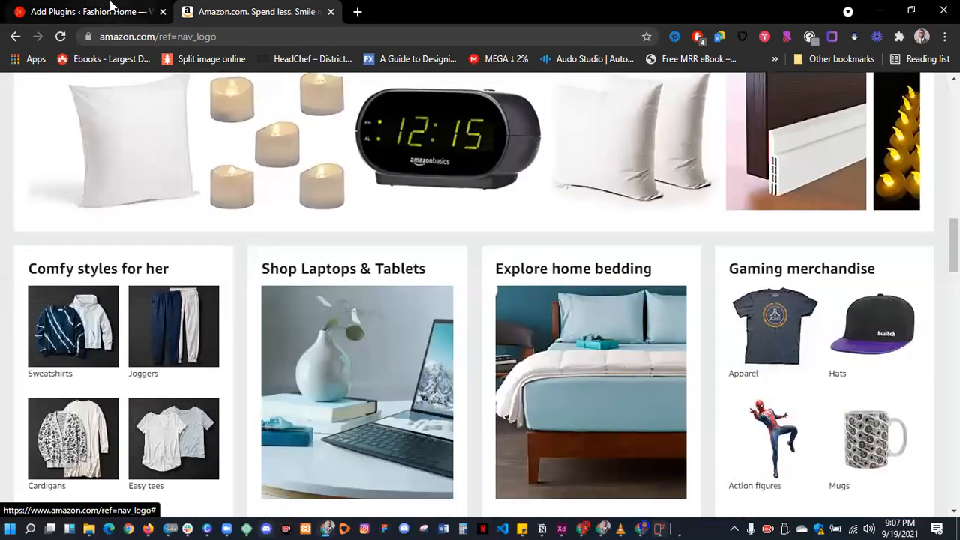
left_click(107, 11)
- Review Elementor Website Builder's rating and 5+ million installs, then install it
left_click_drag(651, 238, 831, 237)
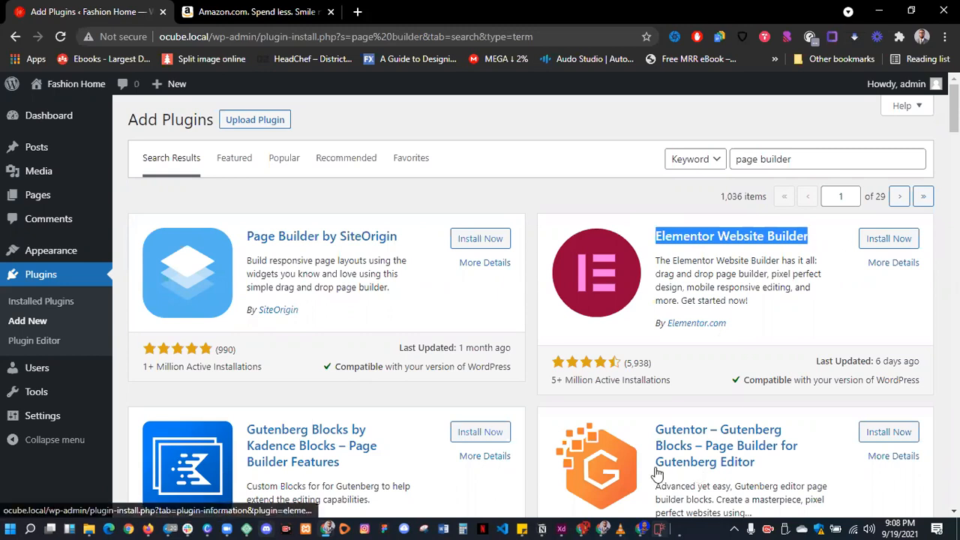
left_click_drag(547, 386, 559, 381)
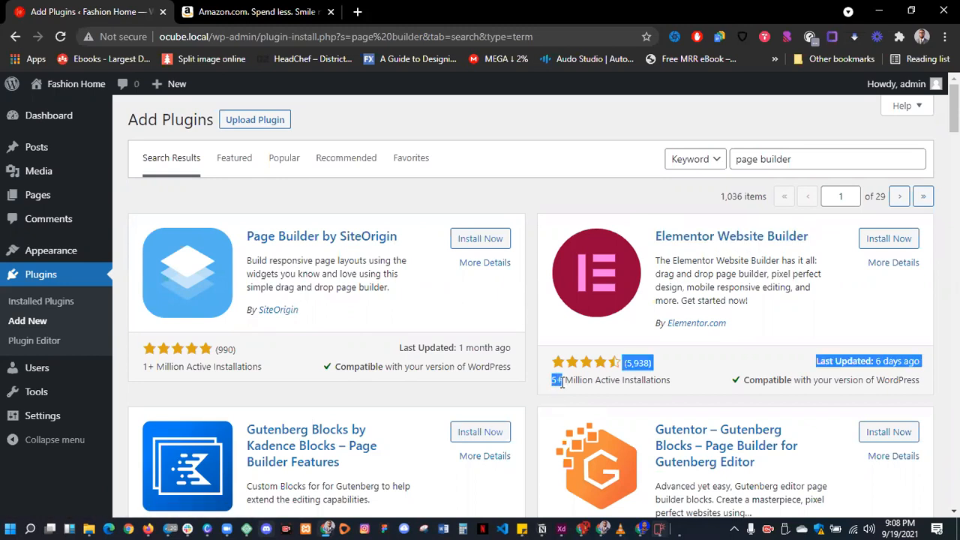
left_click(570, 382)
left_click_drag(670, 384, 555, 380)
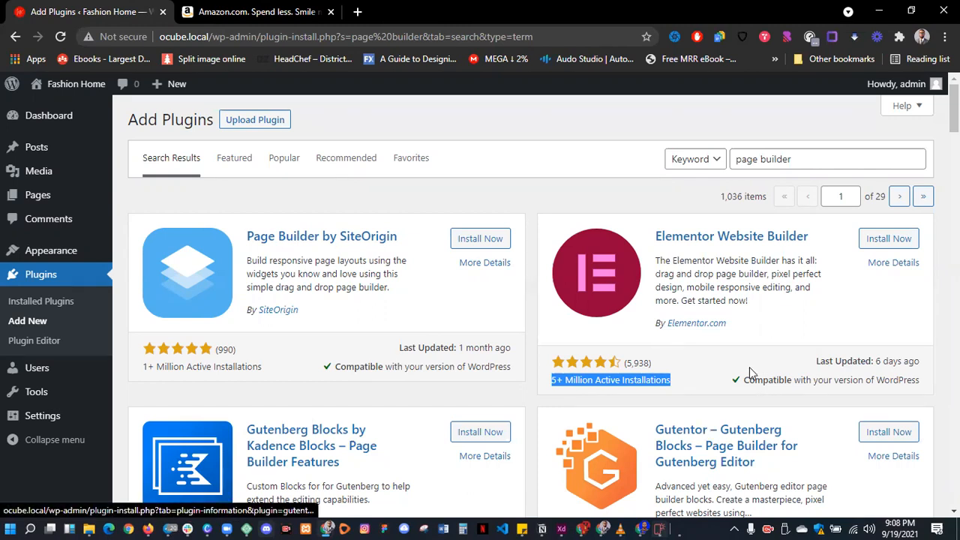
left_click(718, 362)
left_click(893, 242)
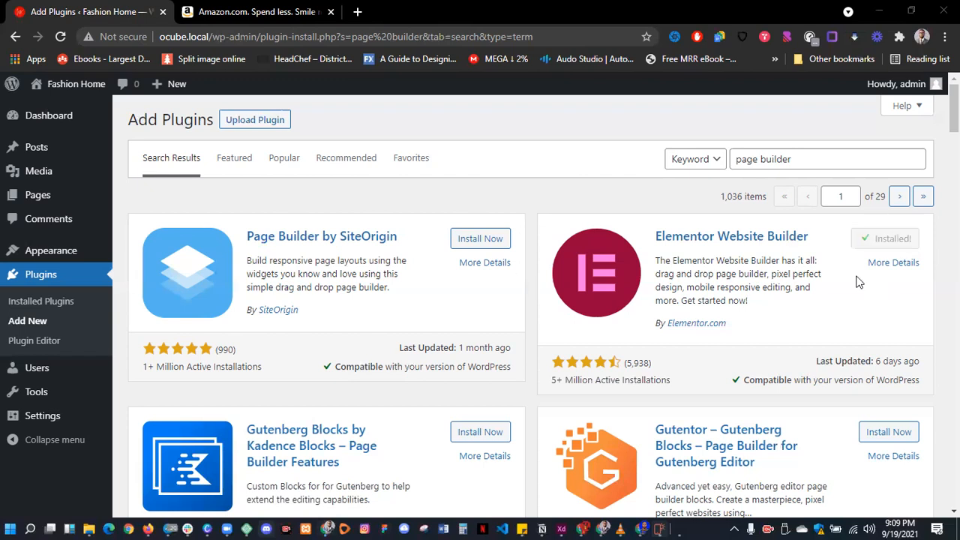
left_click(840, 164)
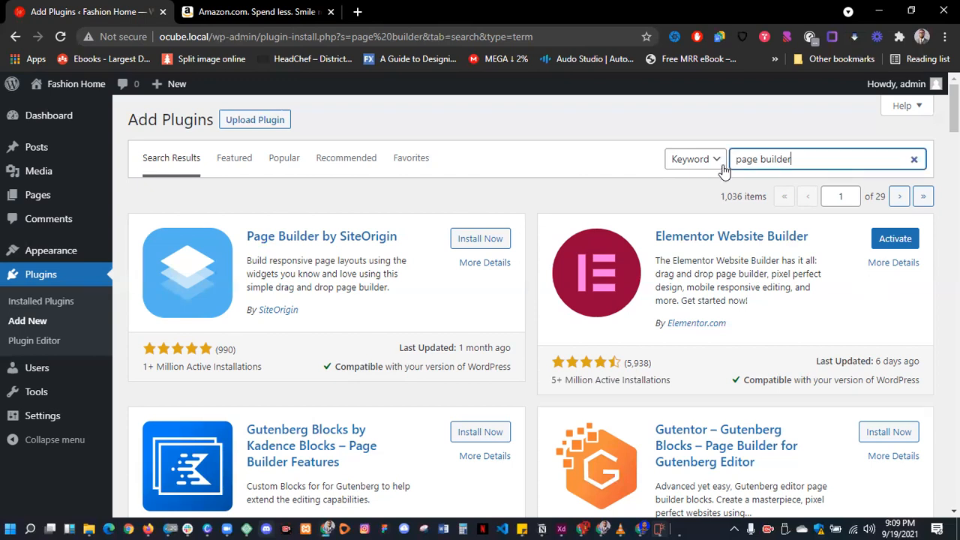
- Search plugins for 'Astra Starter' and install the Starter Templates plugin
key("ctrl+a")
type("Astra Starter")
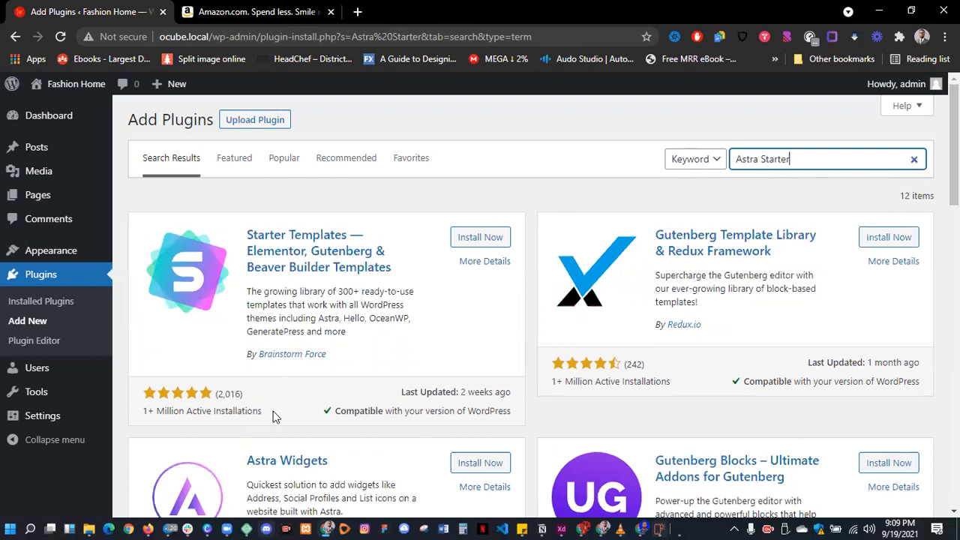
left_click_drag(262, 410, 187, 424)
left_click(137, 426)
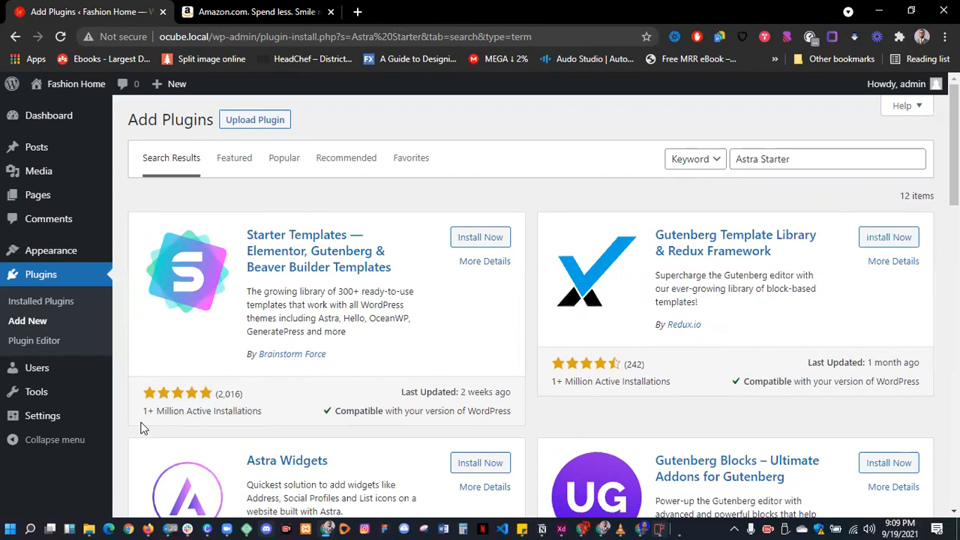
left_click(481, 238)
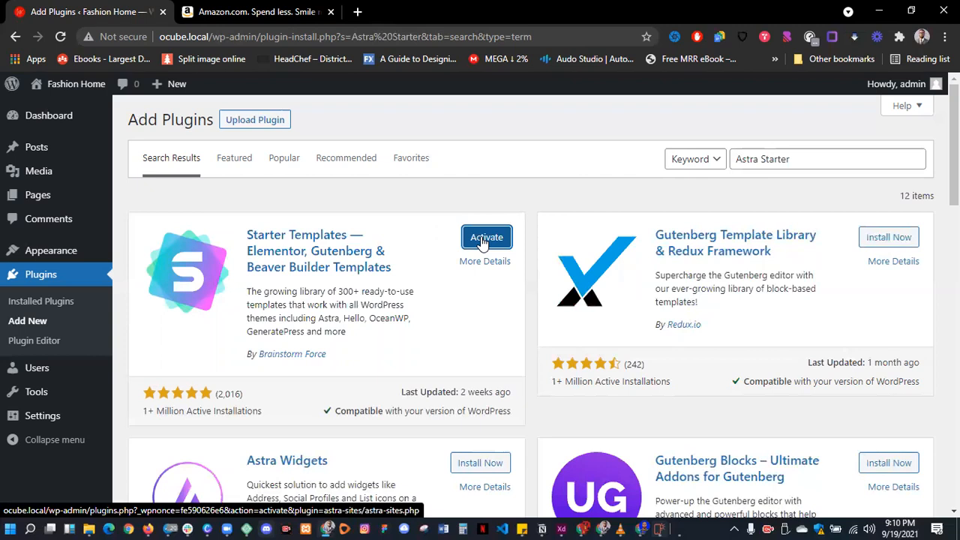
- Activate Starter Templates, then activate Elementor from the Plugins list
left_click(484, 240)
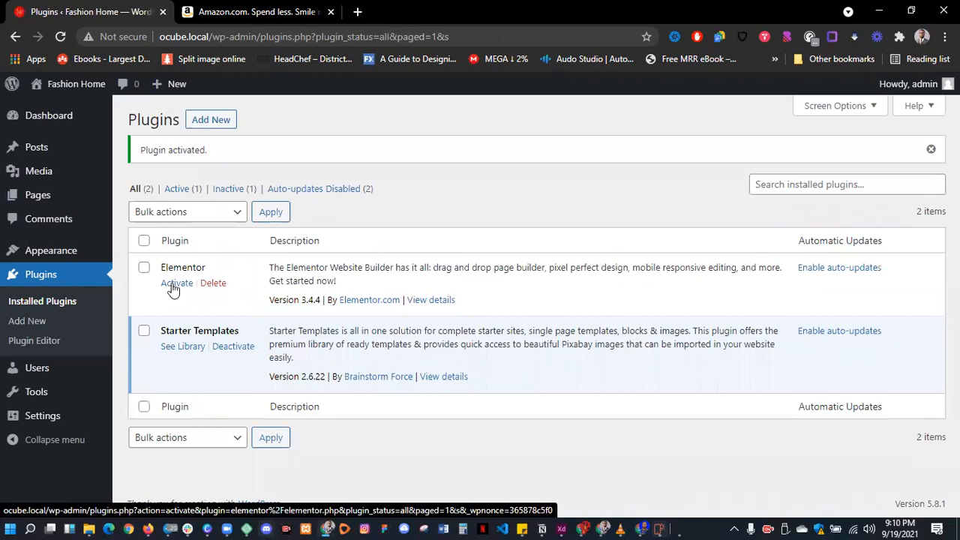
left_click(173, 289)
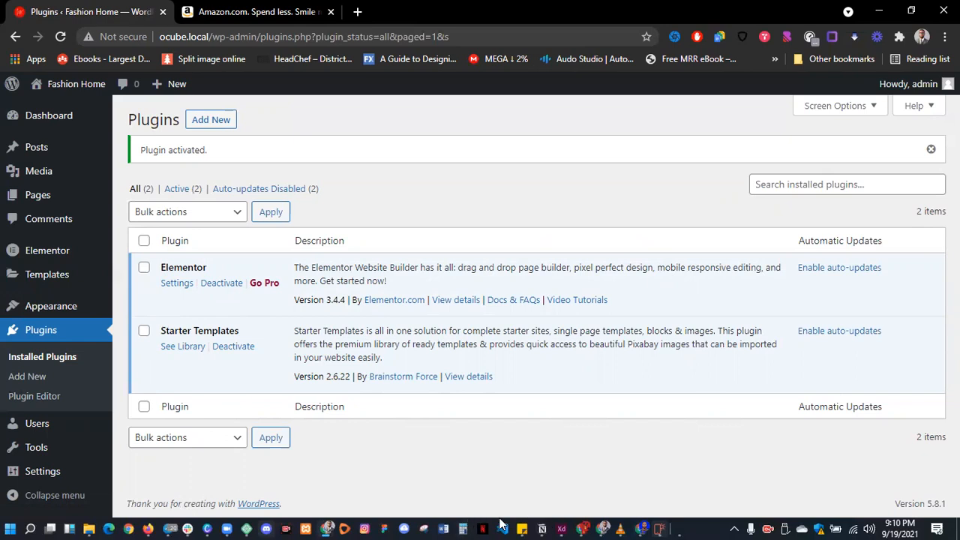
mouse_move(697, 518)
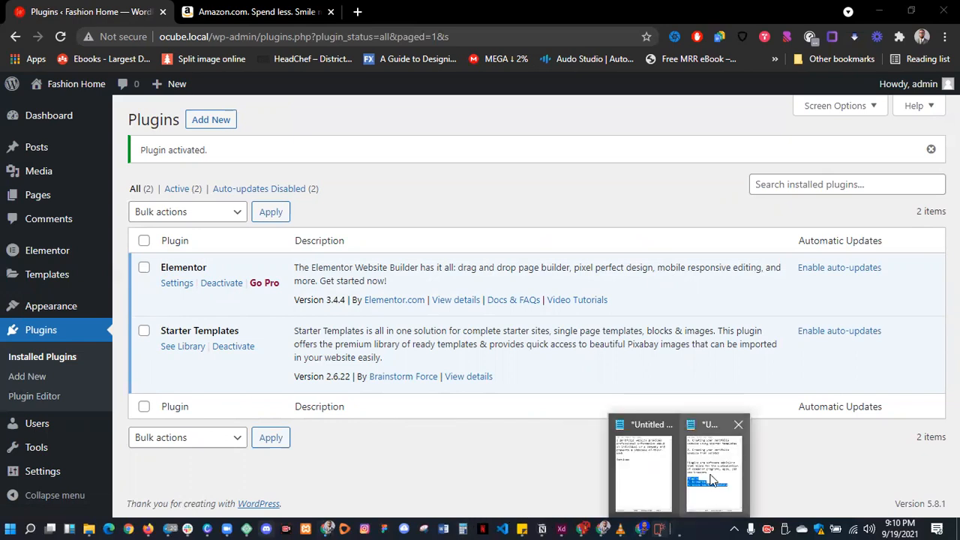
left_click(714, 484)
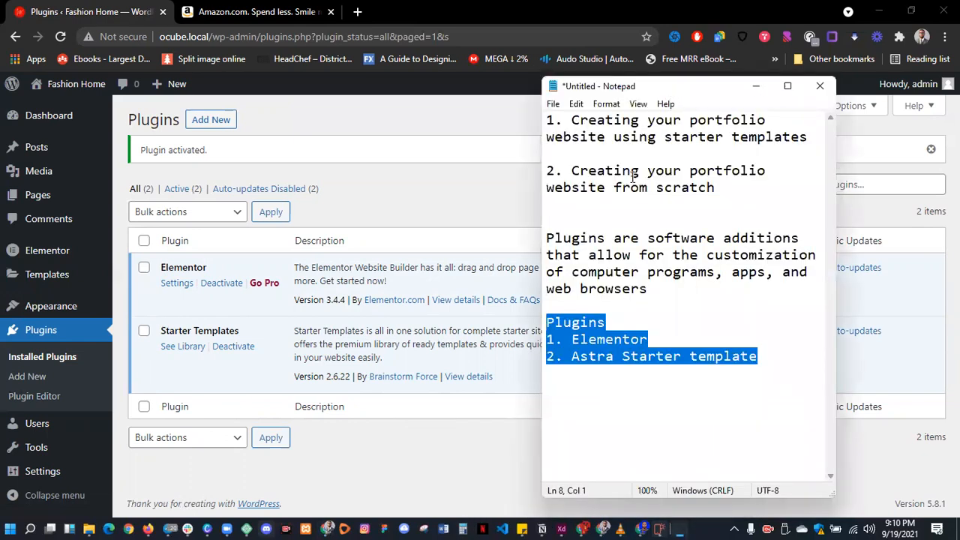
left_click(812, 139)
left_click_drag(813, 139, 570, 120)
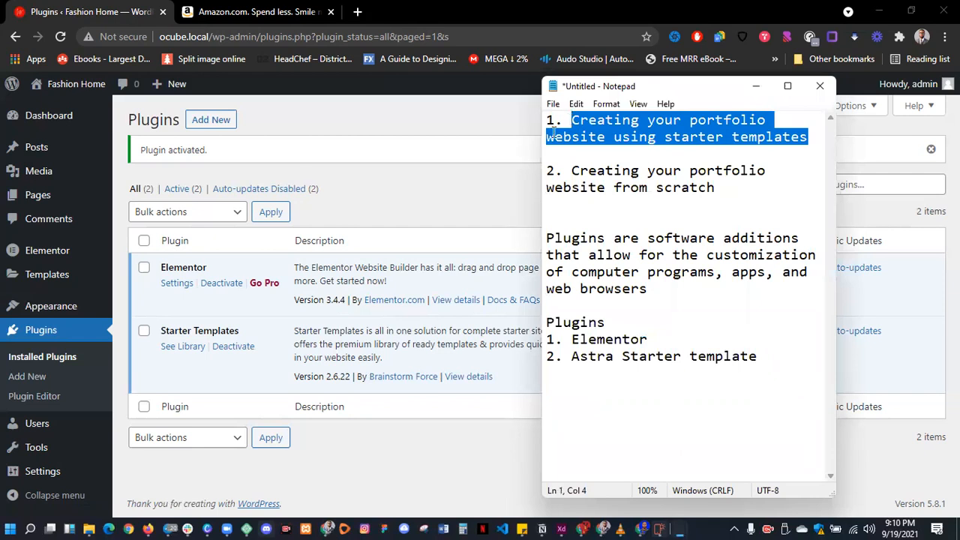
left_click(391, 189)
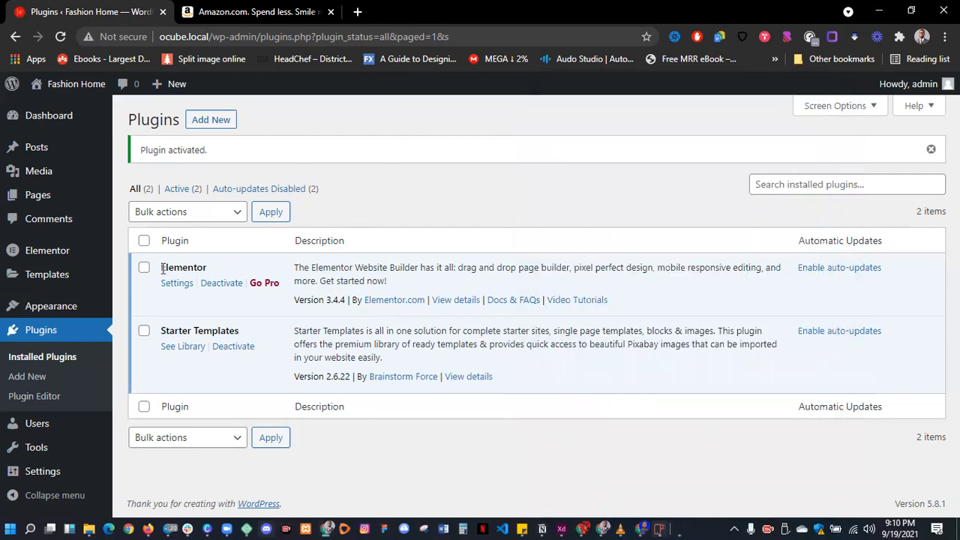
double_click(193, 267)
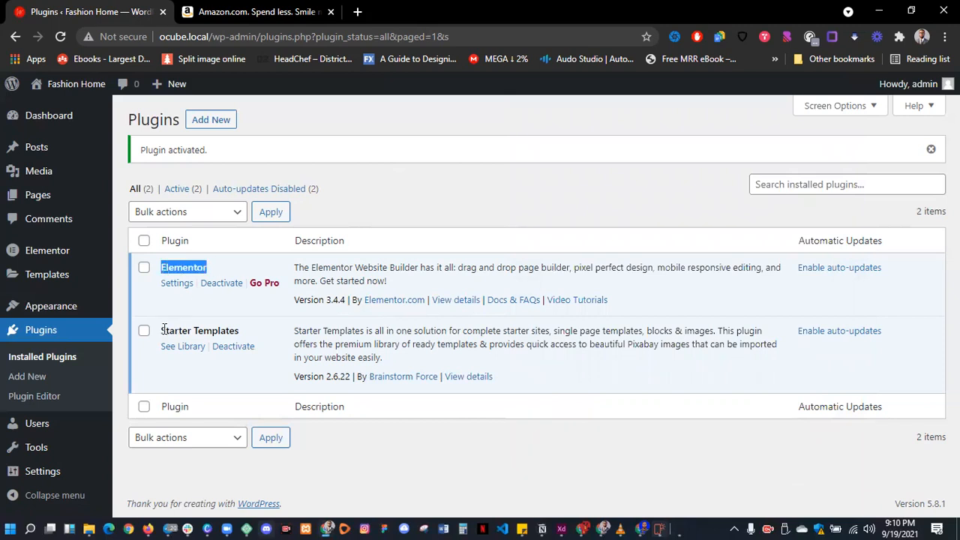
left_click_drag(162, 330, 271, 330)
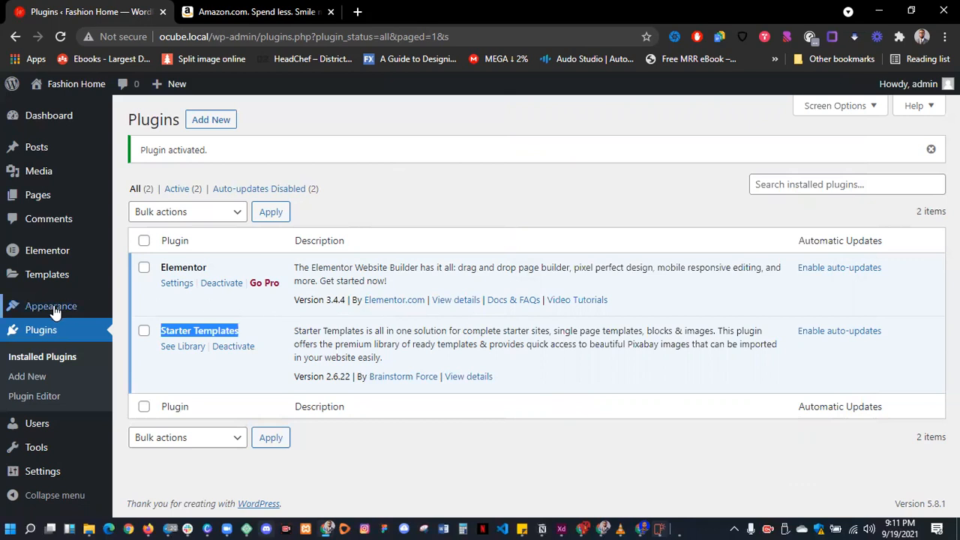
mouse_move(54, 311)
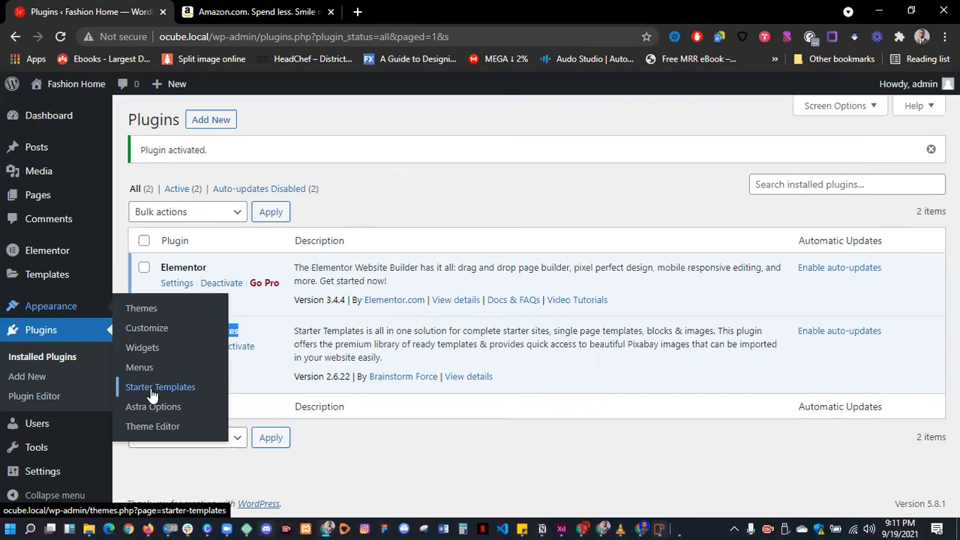
- Open Appearance > Starter Templates and pick Elementor as the page builder
left_click(153, 388)
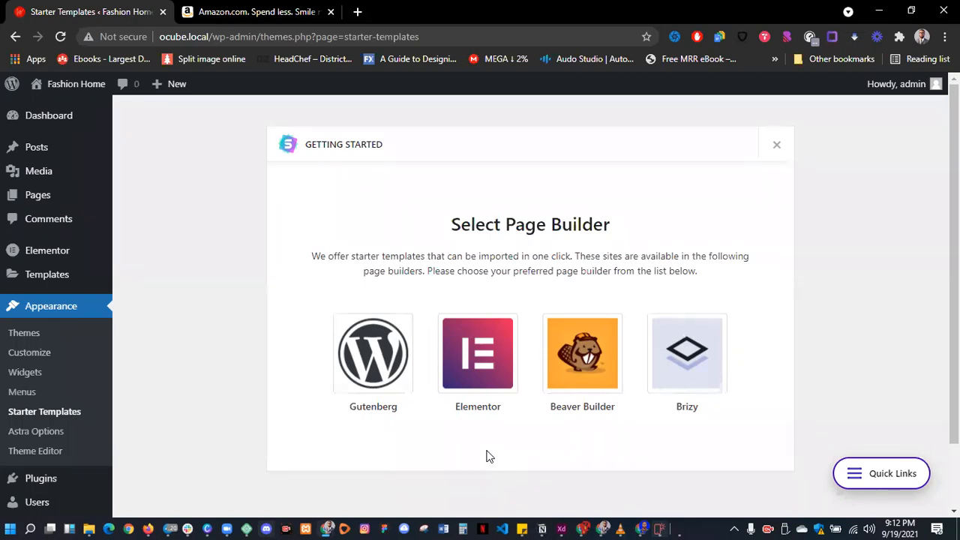
left_click(487, 367)
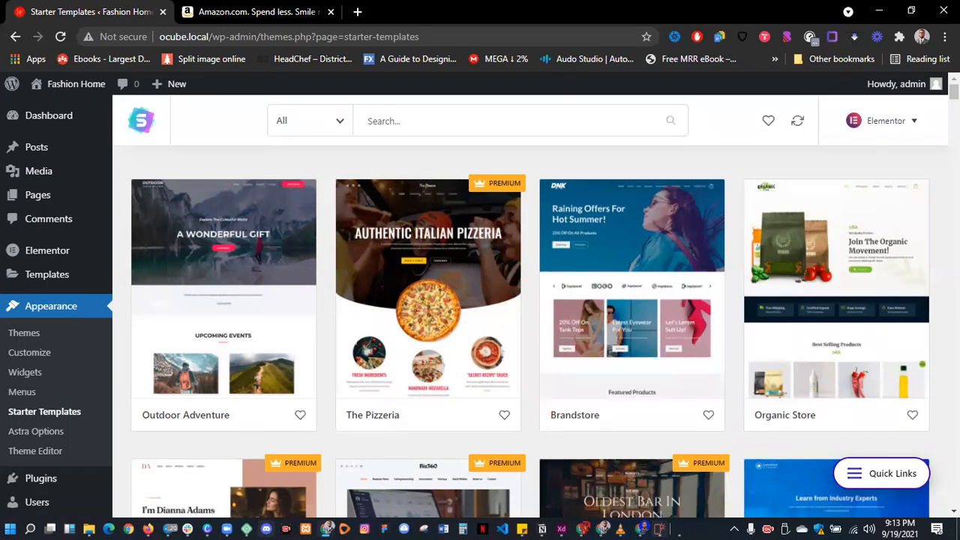
- Filter the template library to Free, showing Outdoor Adventure, Brandstore and similar templates
left_click(337, 126)
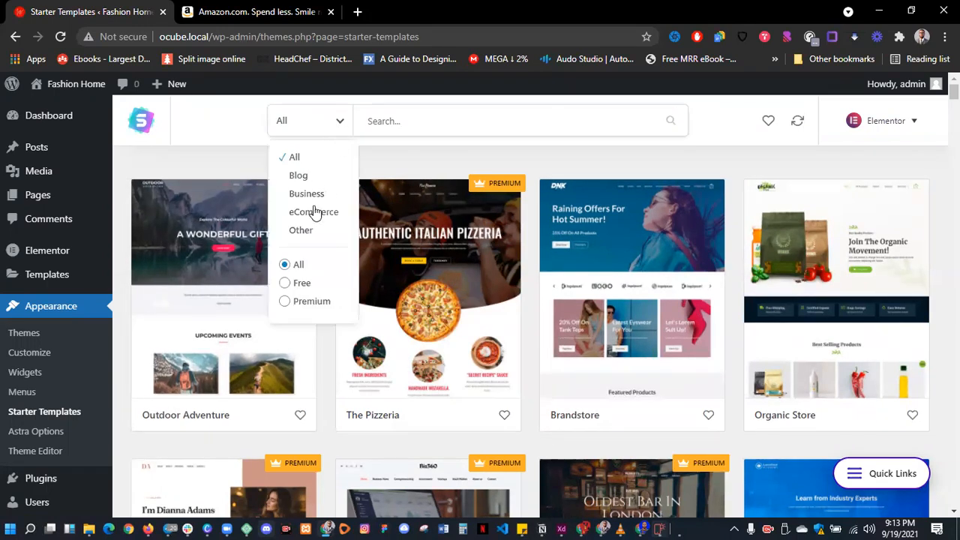
left_click(285, 283)
- Switch the template category filter to Business
left_click(325, 135)
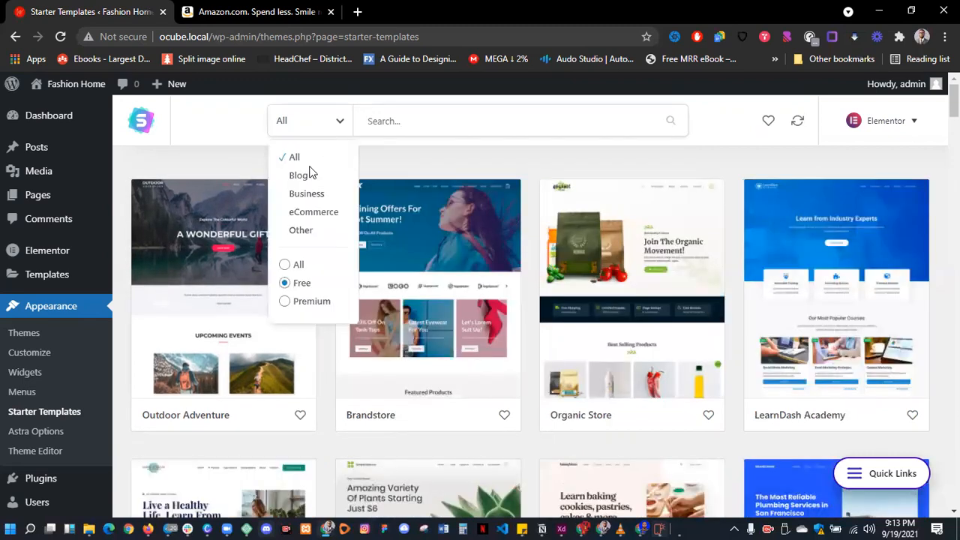
left_click(307, 194)
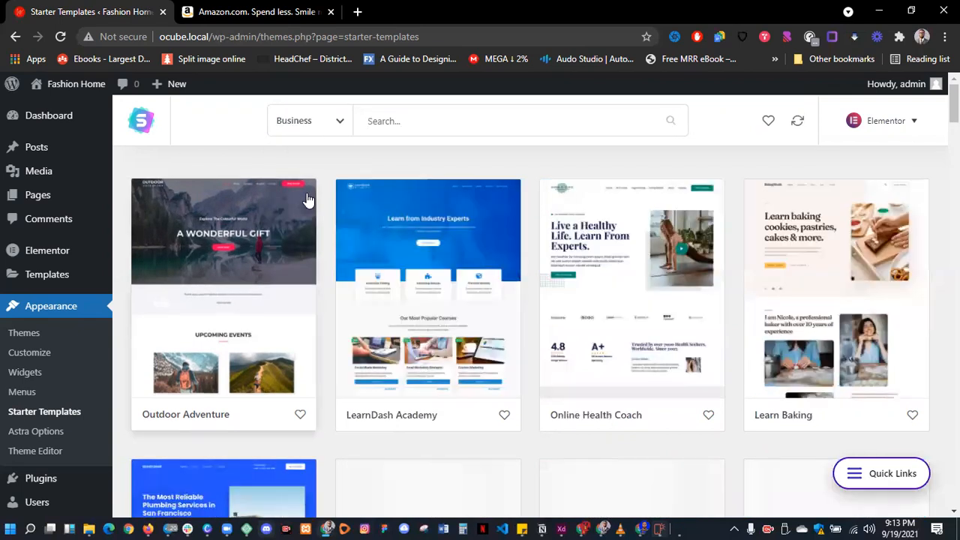
left_click(367, 121)
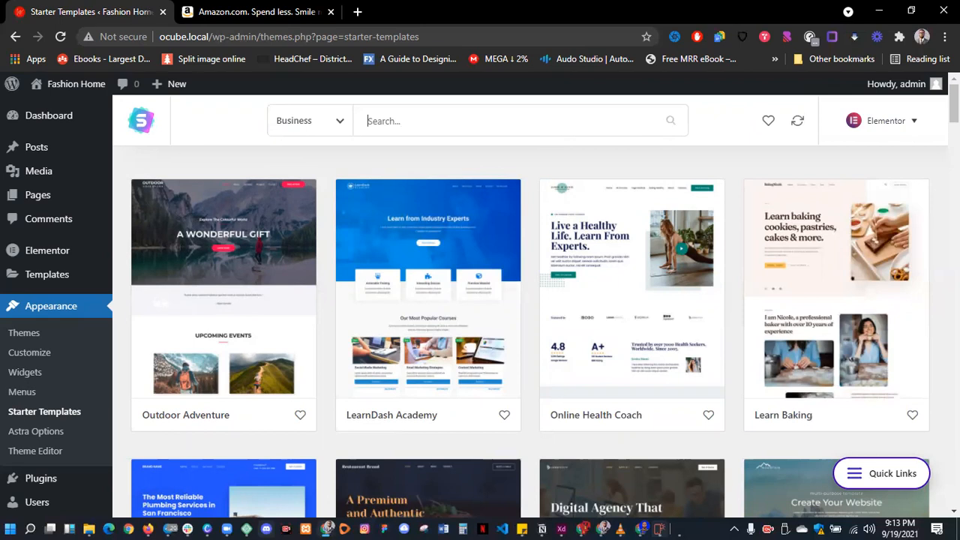
- Scroll through Business templates like Online Programming Course, Life Coach and Roofing Services
scroll(608, 281, "down", 2)
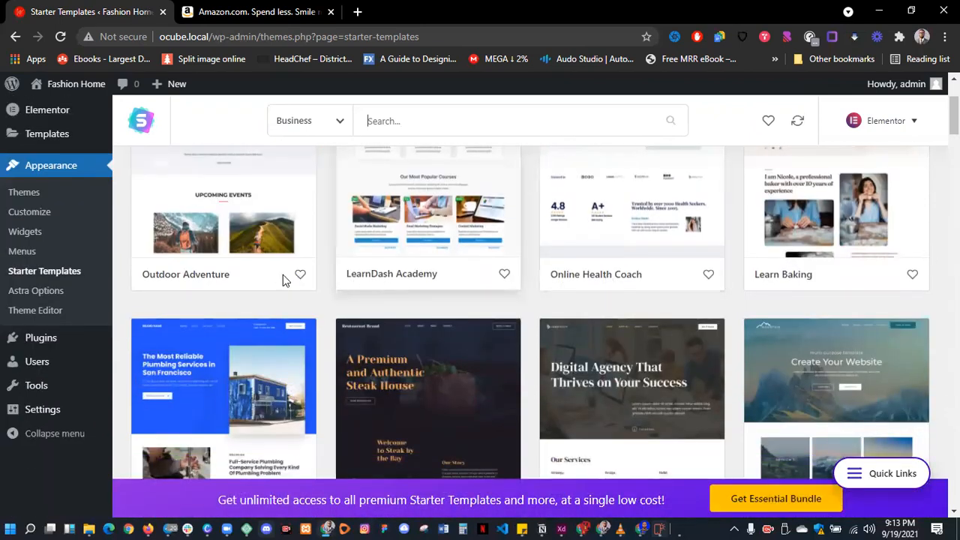
scroll(283, 275, "down", 2)
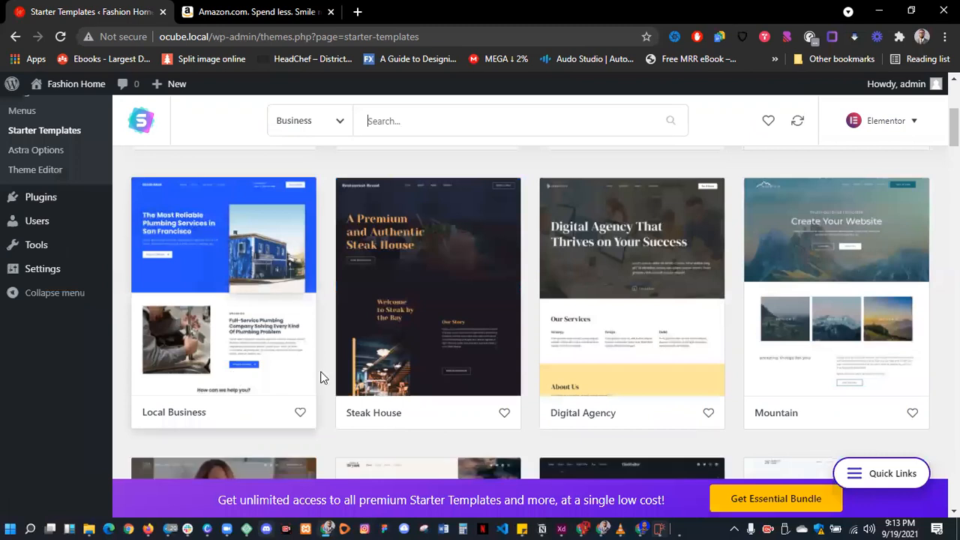
scroll(323, 378, "down", 3)
scroll(323, 377, "up", 3)
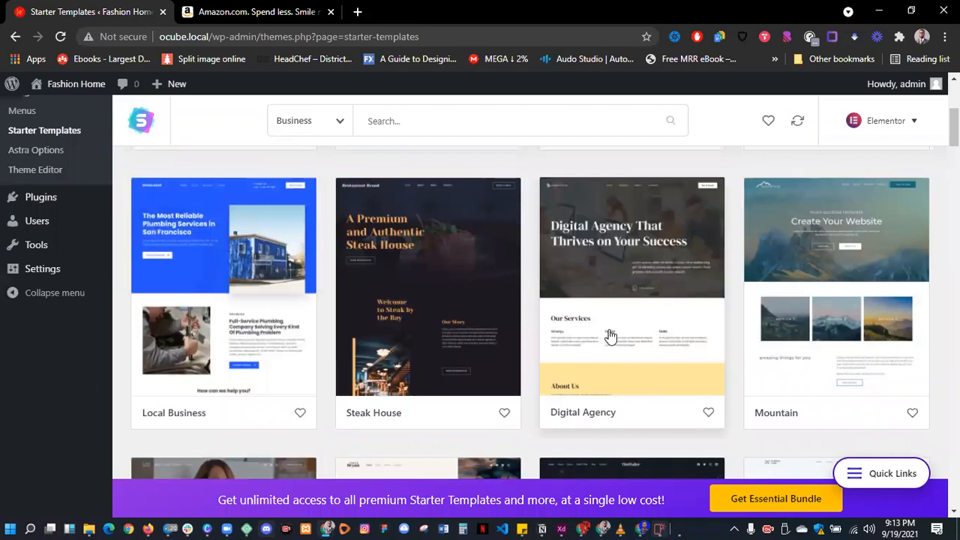
scroll(609, 339, "down", 2)
scroll(205, 291, "down", 2)
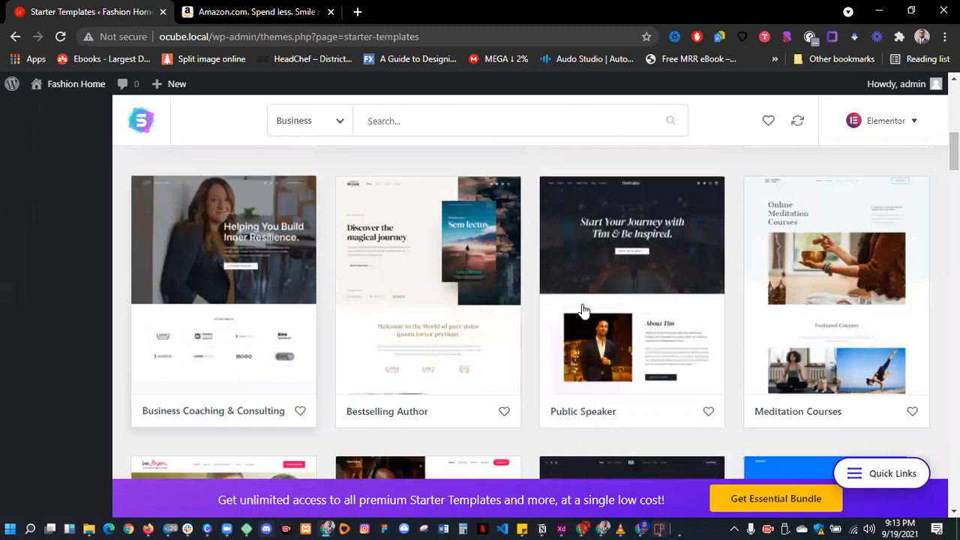
scroll(604, 310, "down", 2)
scroll(606, 310, "down", 2)
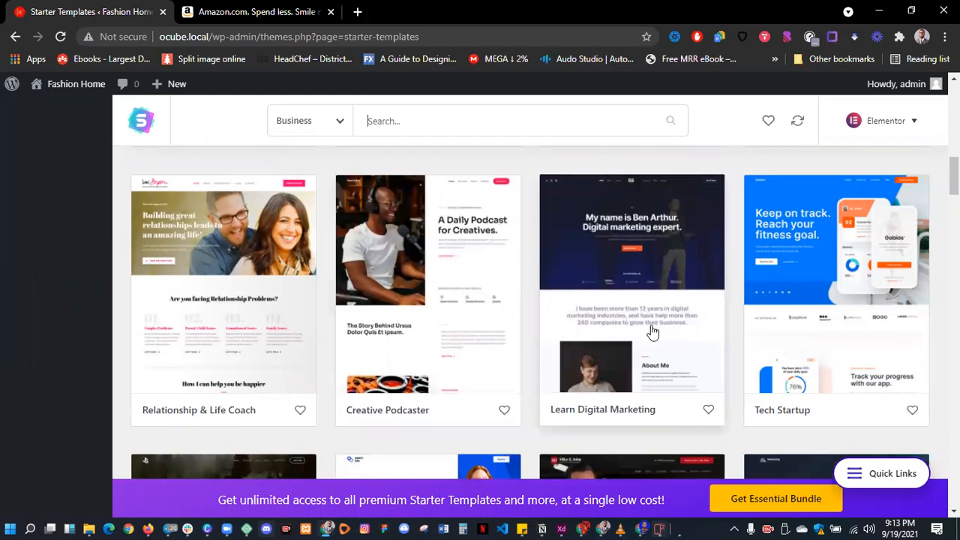
scroll(653, 332, "down", 5)
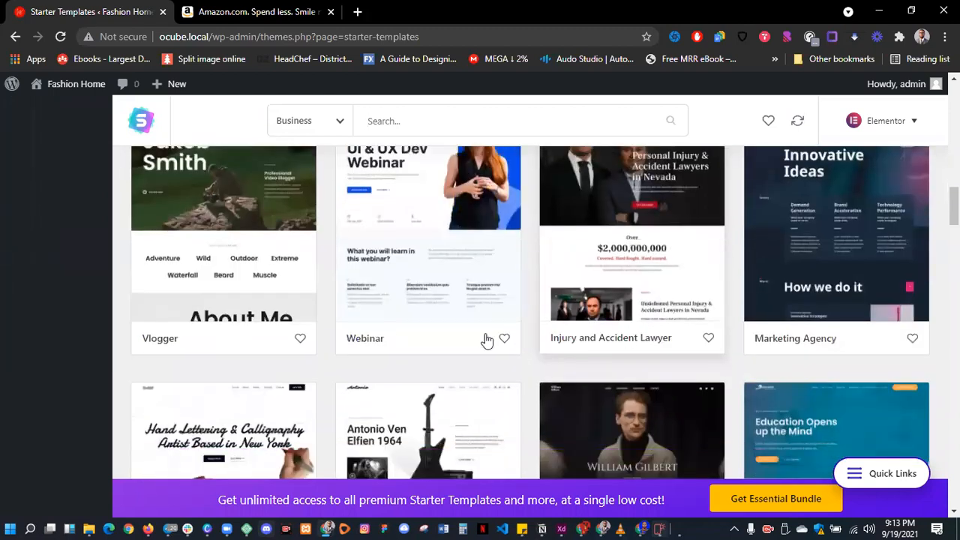
scroll(487, 341, "down", 5)
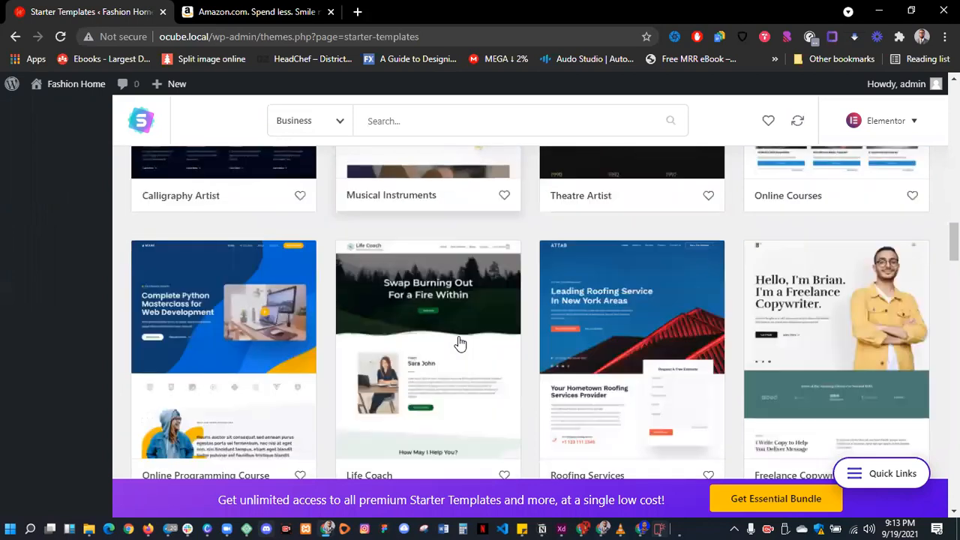
scroll(460, 343, "down", 2)
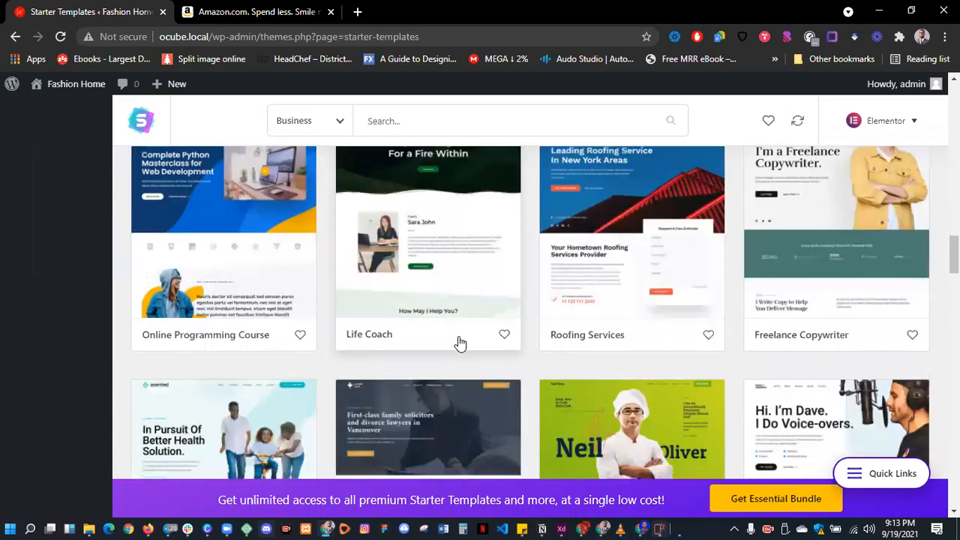
- Search the starter templates for 'port'
left_click(443, 120)
type("po")
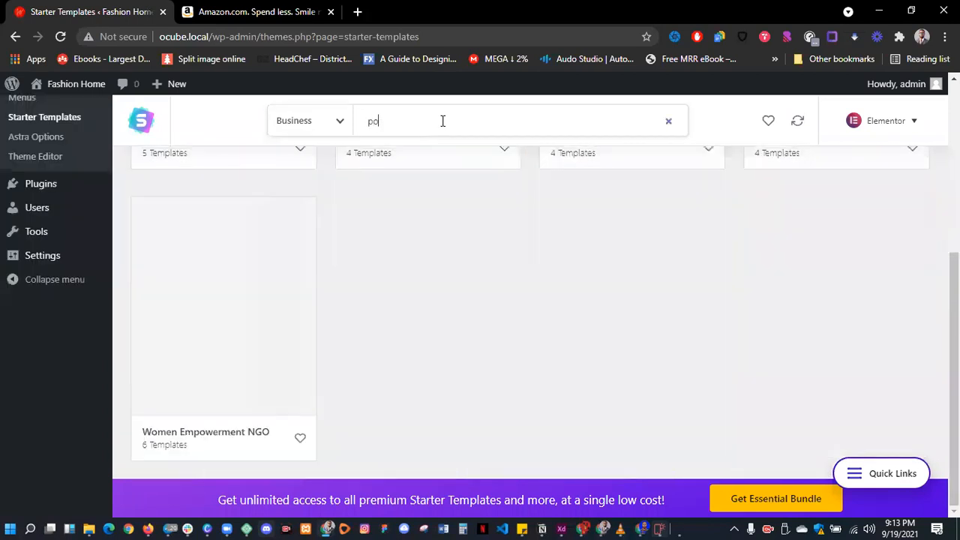
type("rtf")
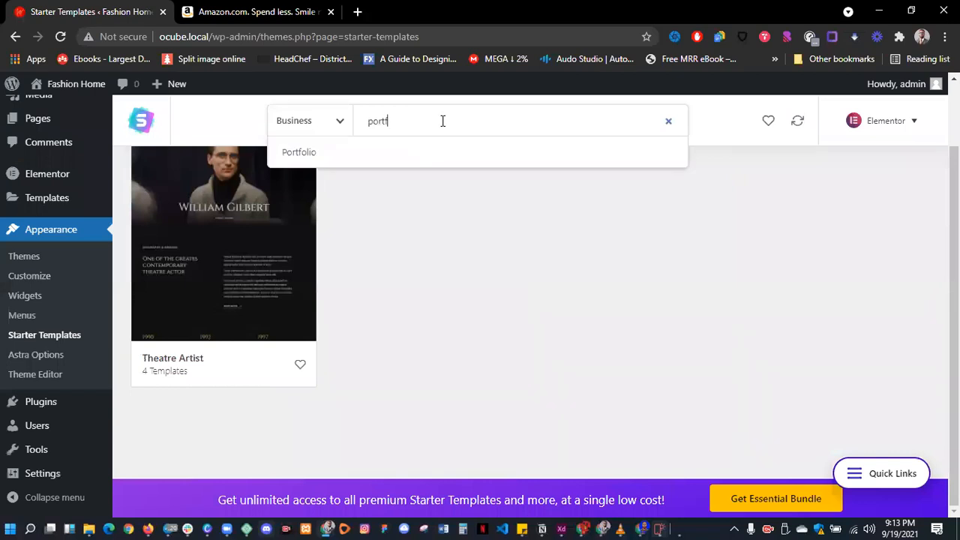
key("BackSpace")
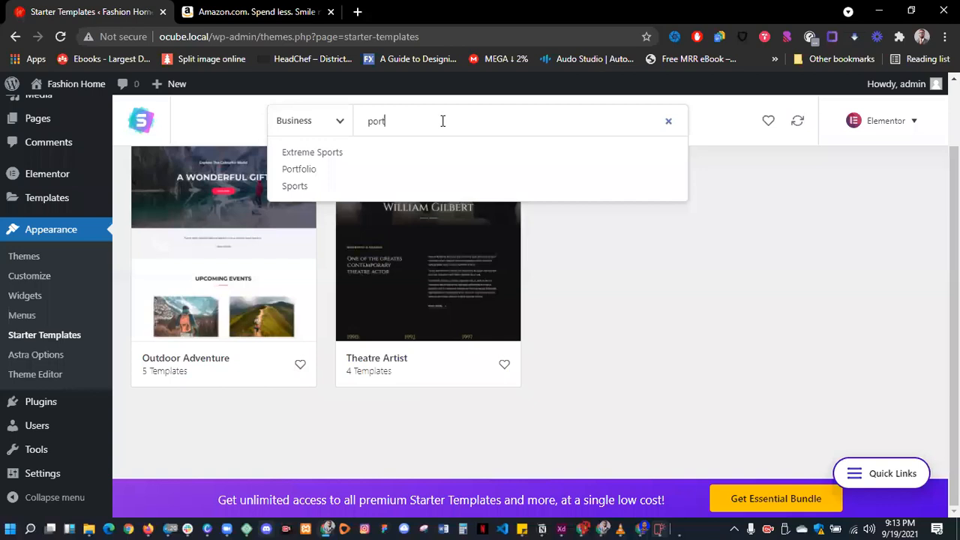
- Pick the Theatre Artist site's Home page template and scroll its preview down to the years list
left_click(395, 286)
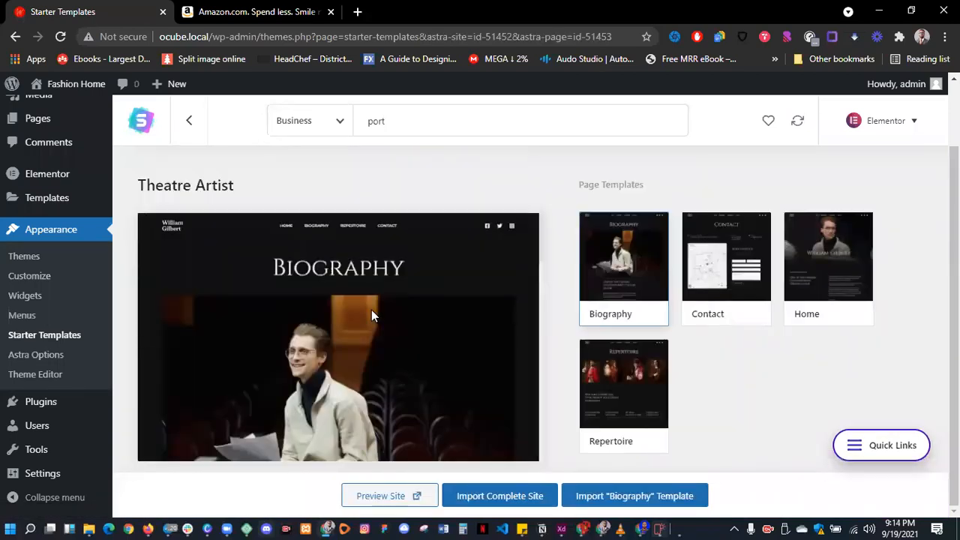
scroll(371, 316, "down", 5)
scroll(371, 315, "down", 3)
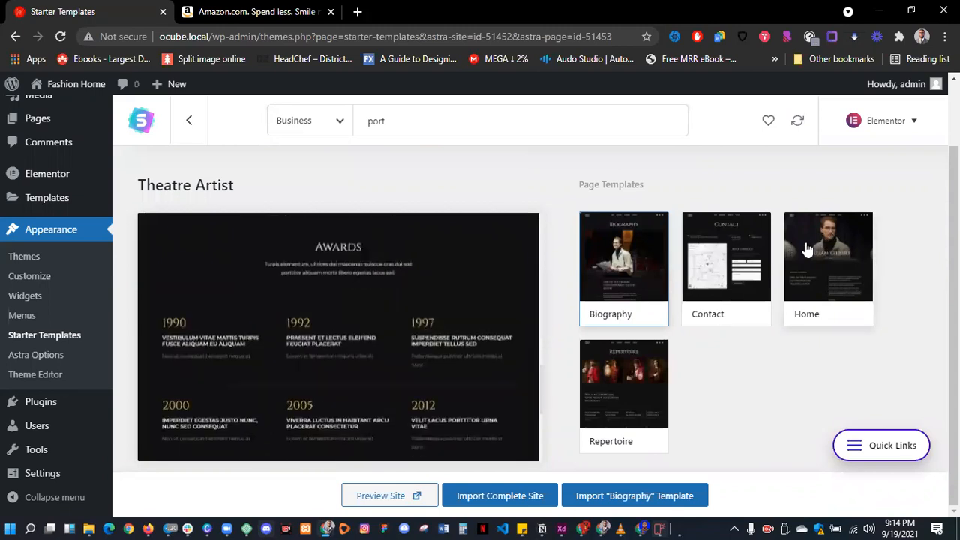
left_click(831, 240)
scroll(348, 378, "down", 5)
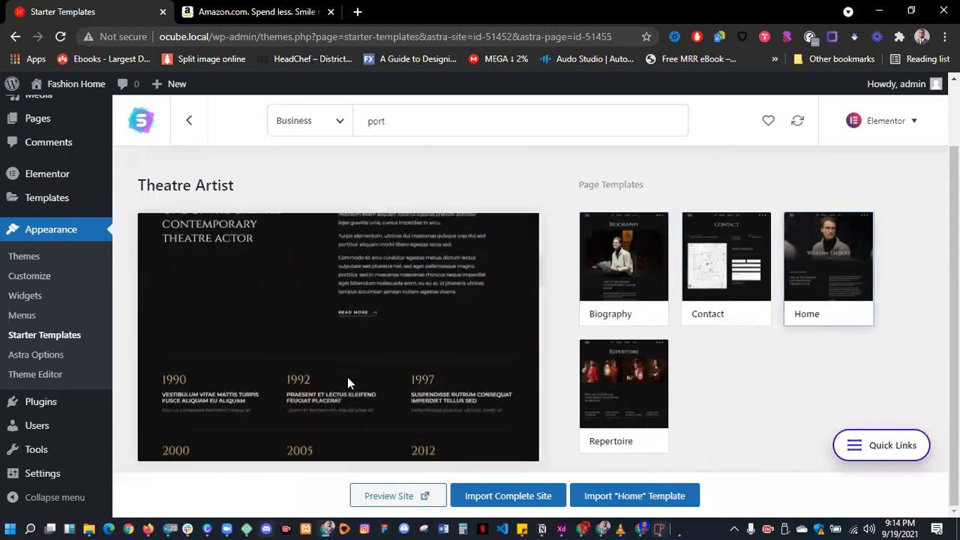
scroll(349, 377, "down", 3)
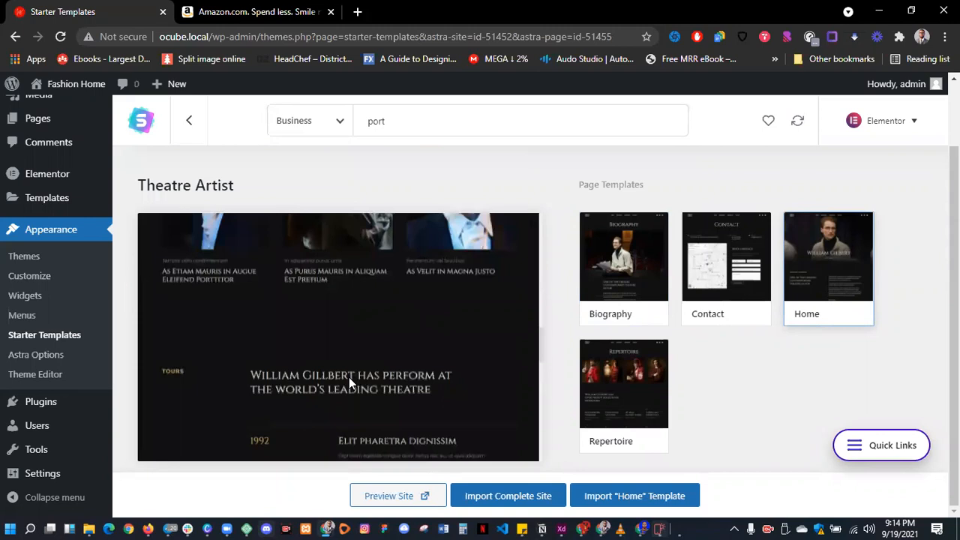
scroll(349, 377, "down", 3)
scroll(349, 377, "down", 3)
left_click_drag(429, 120, 343, 126)
- Clear the 'port' search and browse the full Business template grid to find the Accountant design
key("BackSpace")
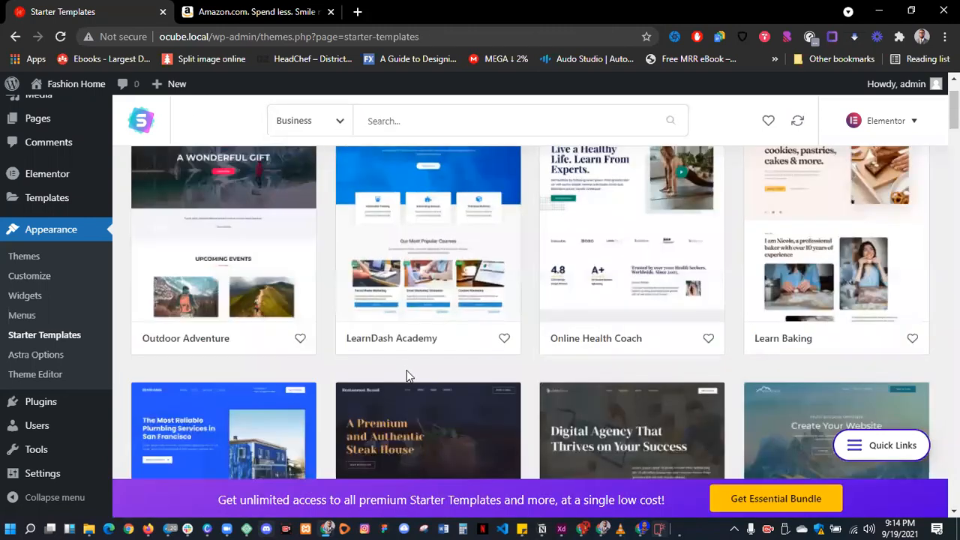
scroll(405, 379, "down", 3)
scroll(420, 371, "down", 15)
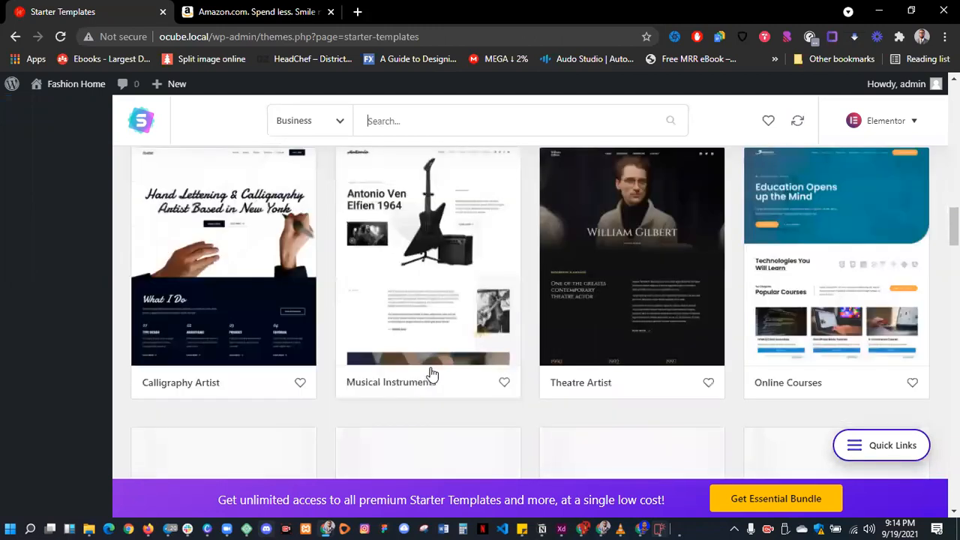
scroll(434, 358, "down", 3)
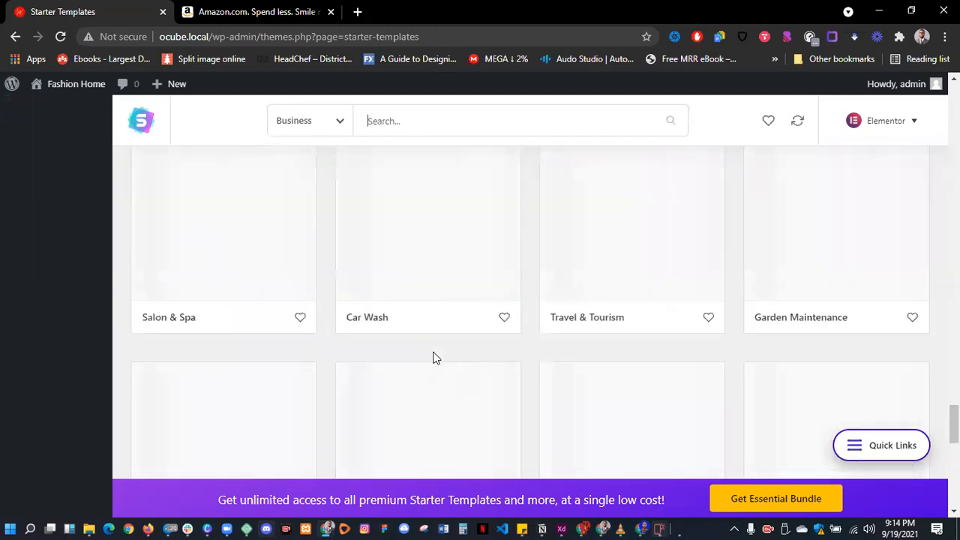
scroll(435, 362, "down", 5)
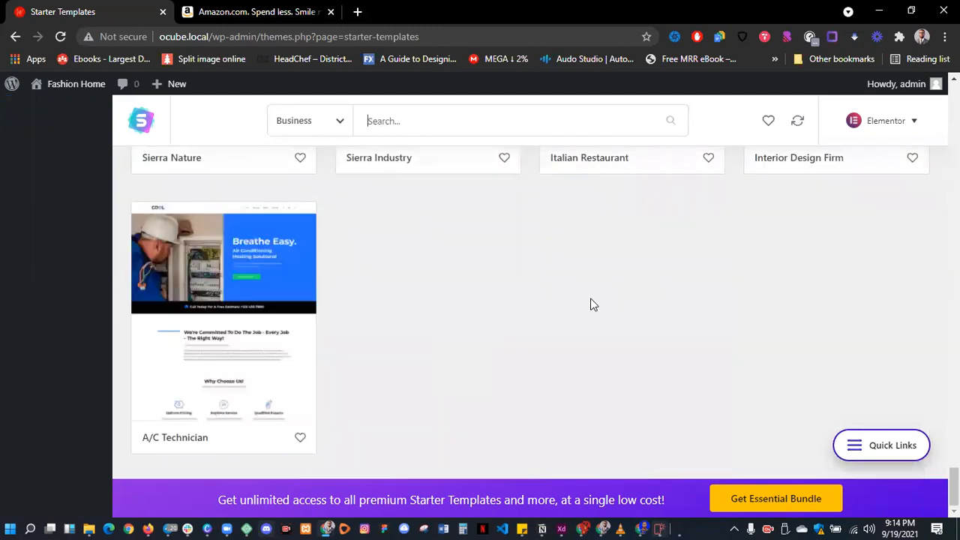
scroll(592, 305, "up", 4)
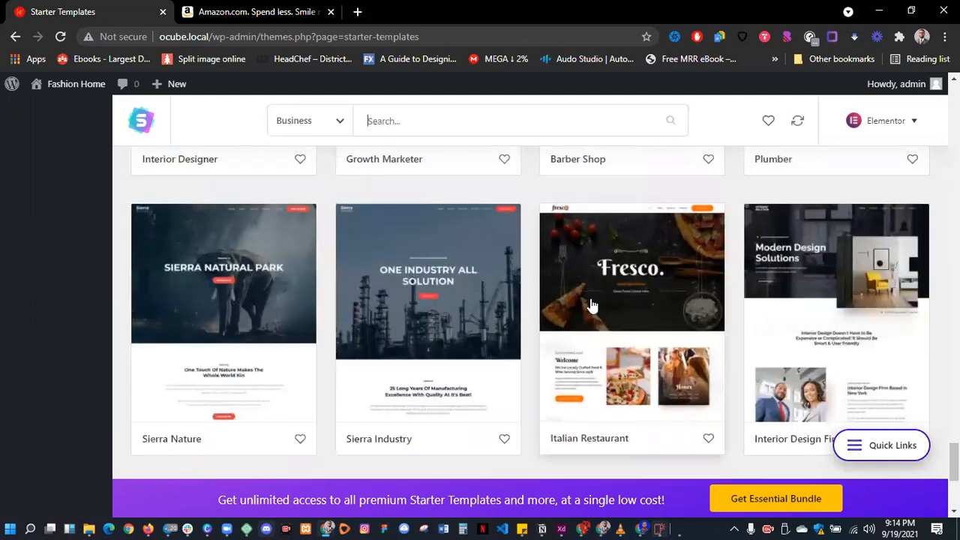
scroll(591, 305, "up", 3)
scroll(591, 304, "up", 1)
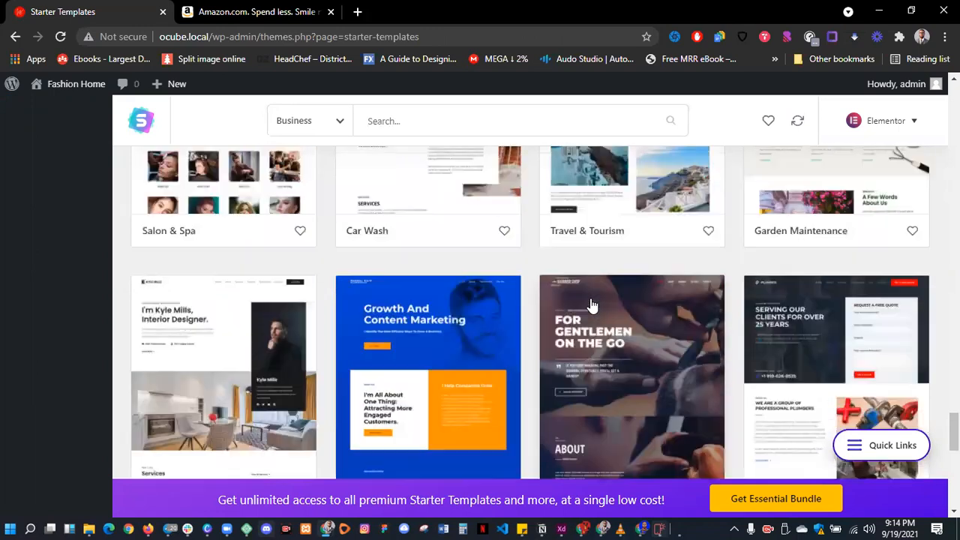
scroll(591, 304, "up", 3)
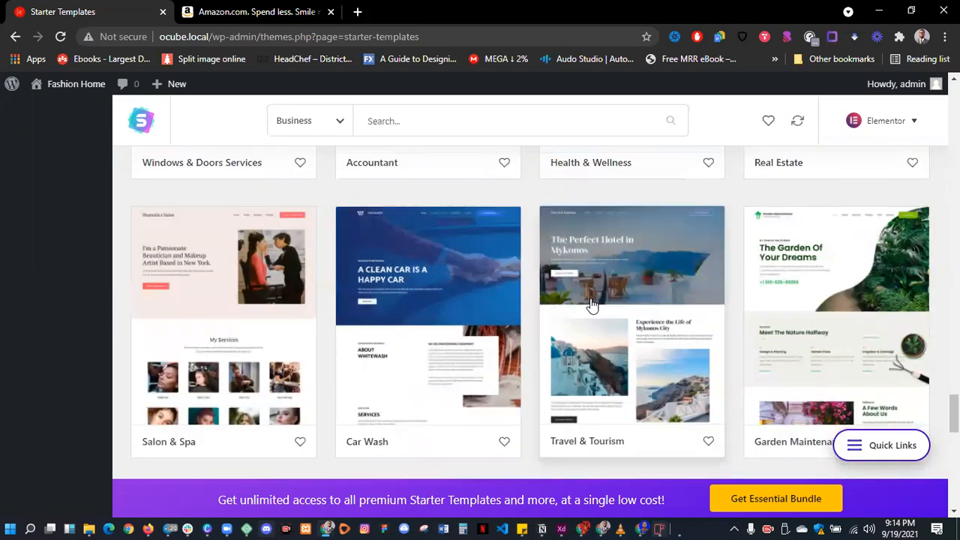
scroll(591, 305, "up", 3)
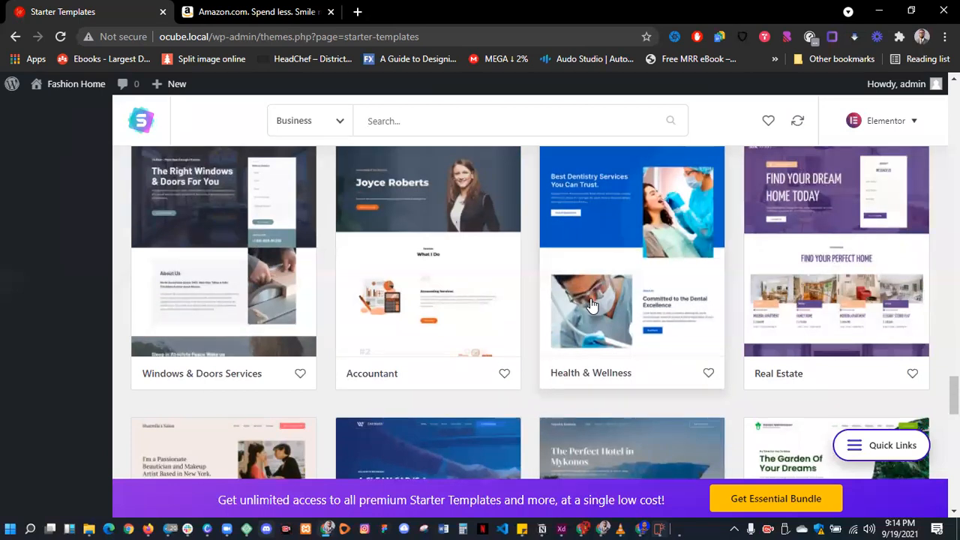
- Open the Accountant template's details and review its homepage preview from hero to quote form
left_click(428, 303)
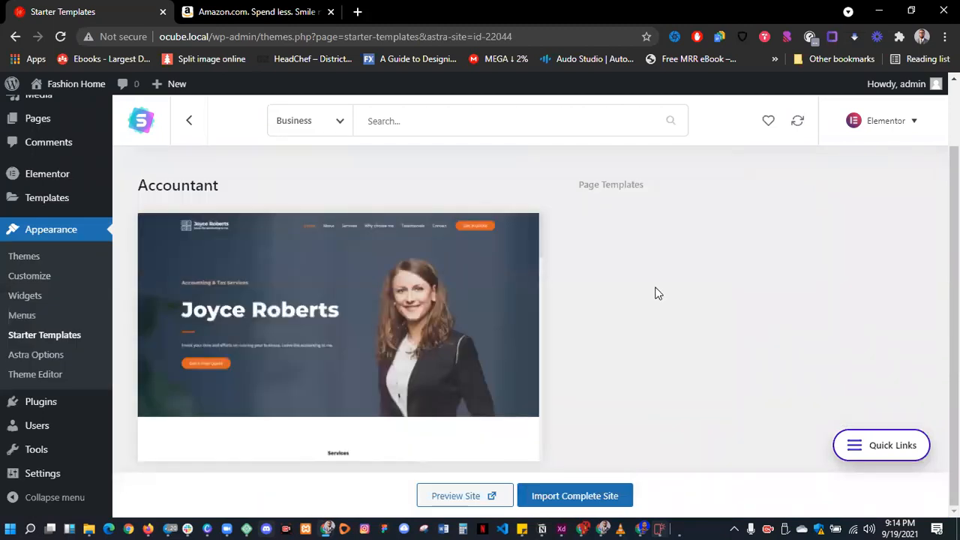
scroll(372, 292, "down", 3)
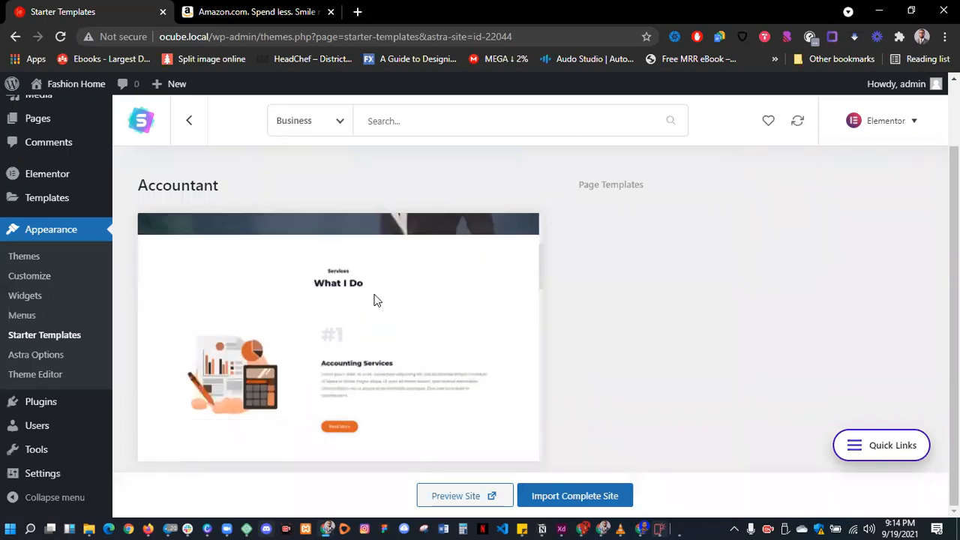
scroll(377, 300, "down", 5)
scroll(377, 300, "up", 5)
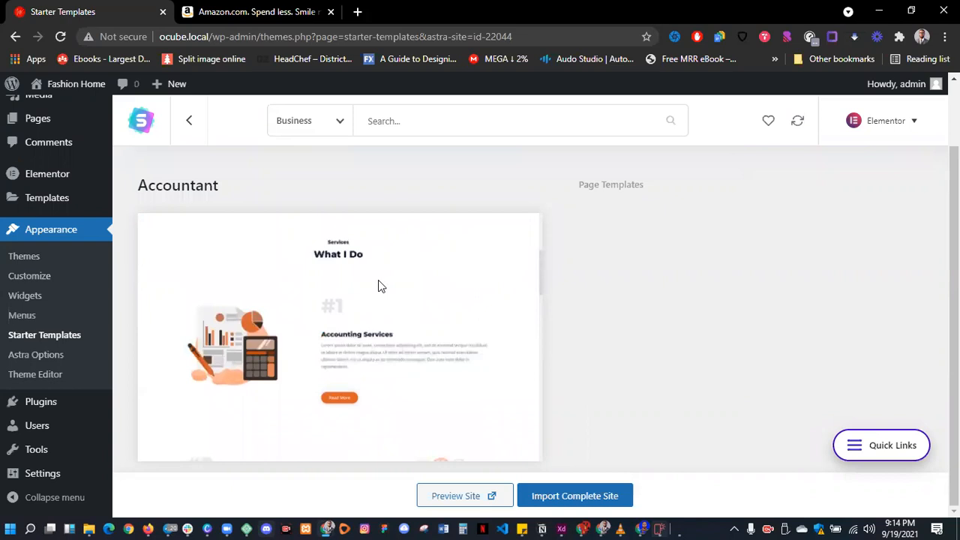
scroll(380, 285, "down", 4)
scroll(378, 285, "down", 8)
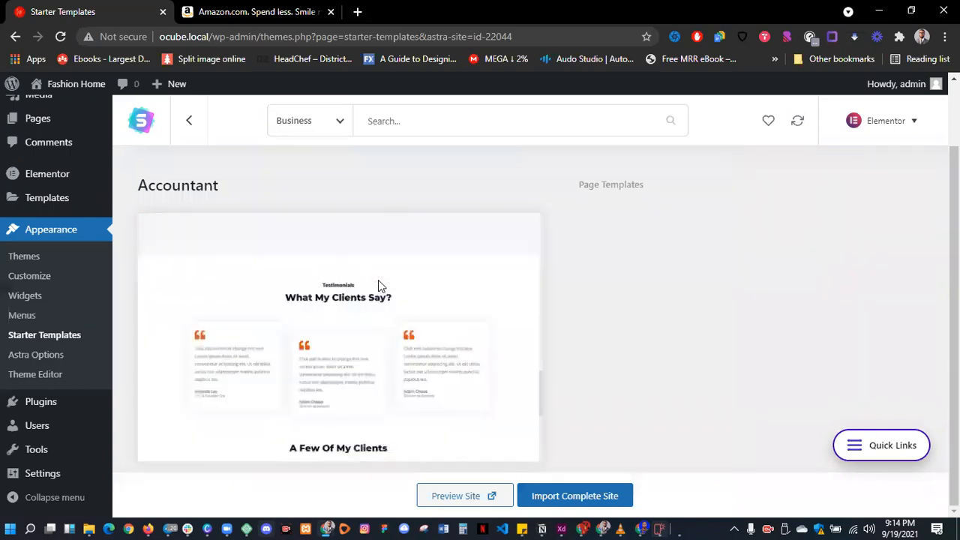
scroll(352, 326, "up", 10)
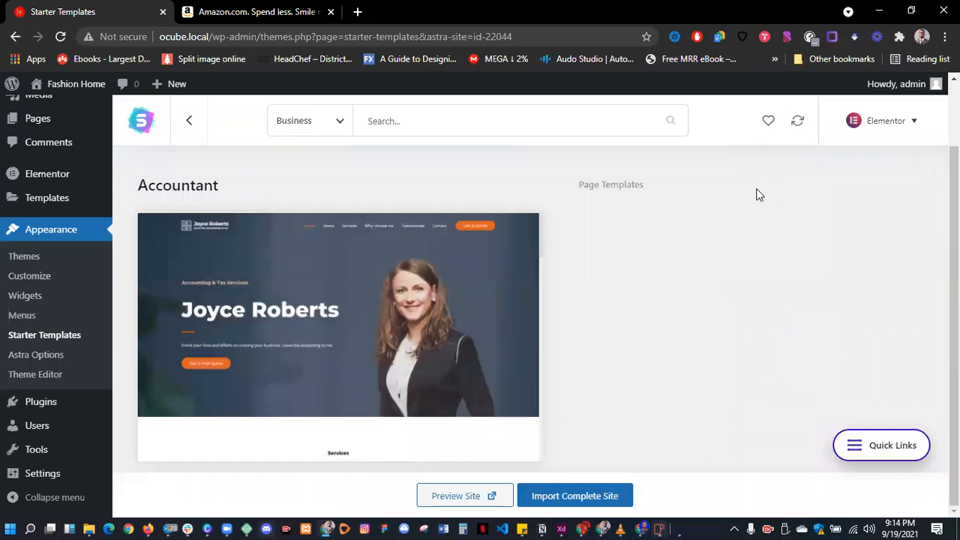
- Open the live Accountant demo site and scroll through its homepage
left_click(449, 498)
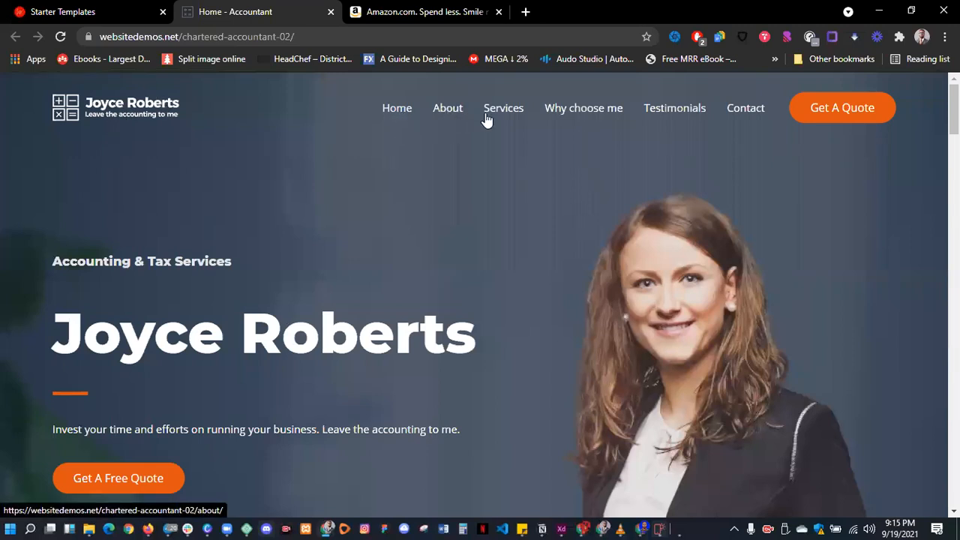
scroll(385, 223, "down", 1)
scroll(386, 224, "down", 6)
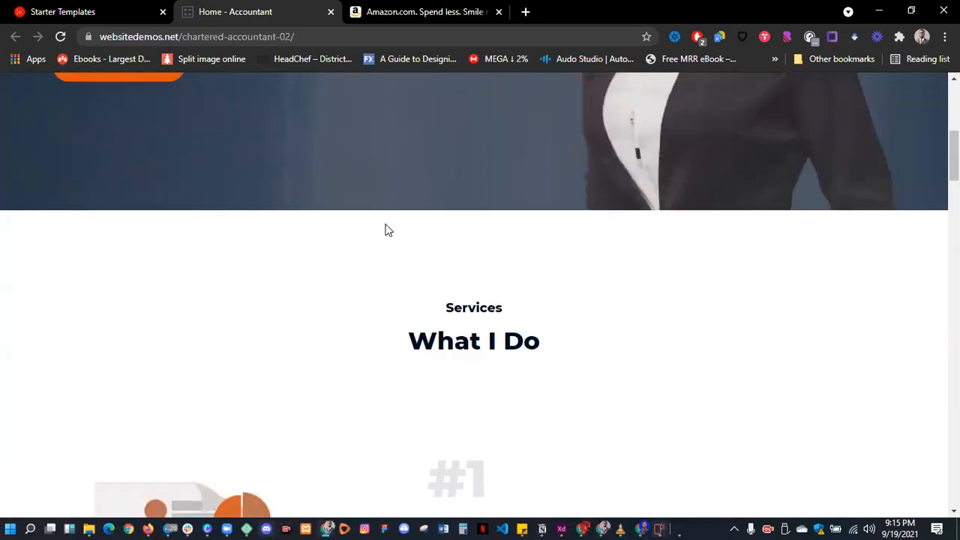
scroll(388, 224, "down", 3)
scroll(388, 224, "up", 2)
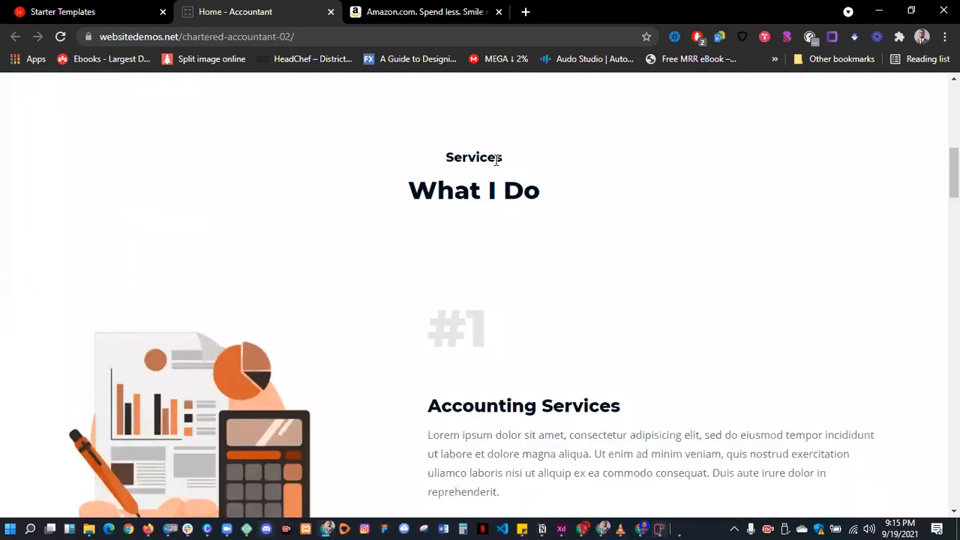
left_click_drag(439, 160, 528, 202)
scroll(527, 202, "down", 2)
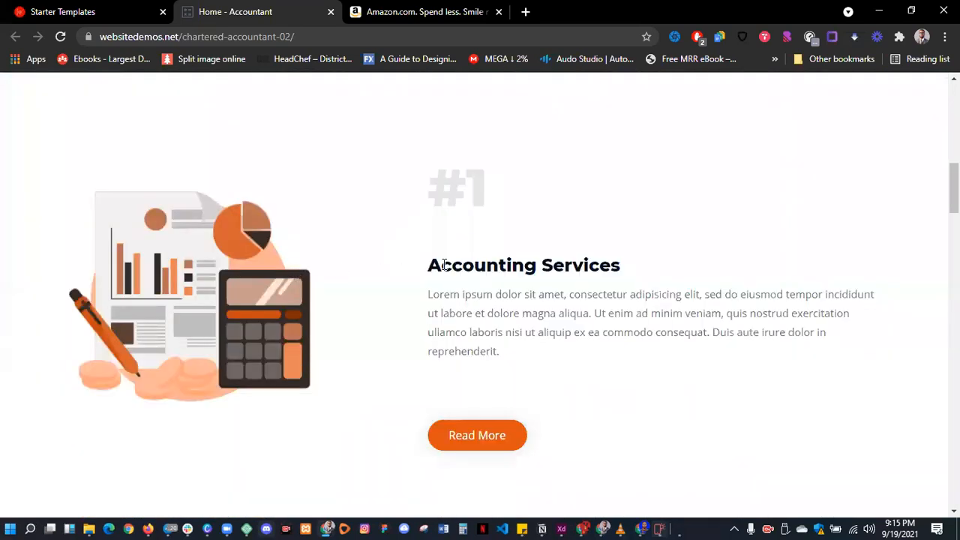
scroll(650, 285, "down", 8)
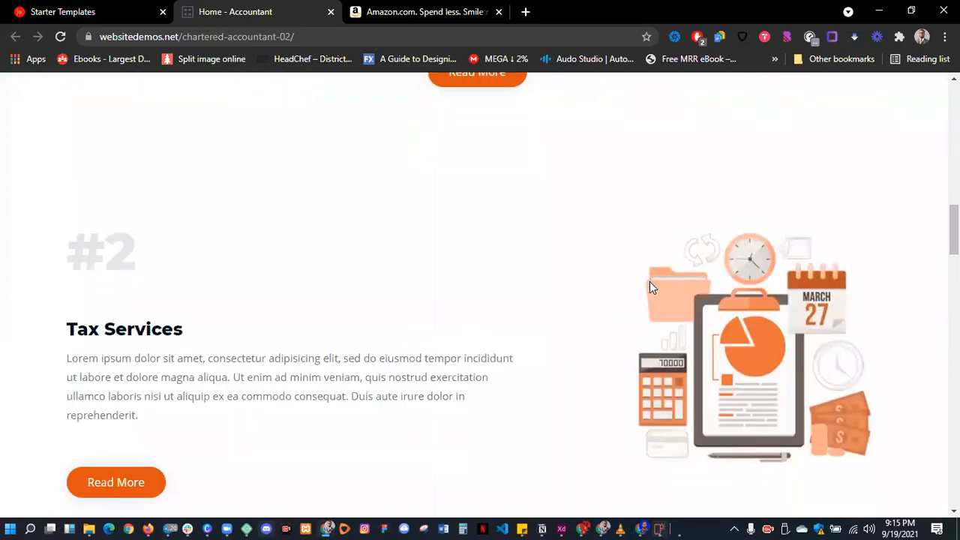
scroll(430, 266, "up", 1)
scroll(429, 266, "down", 8)
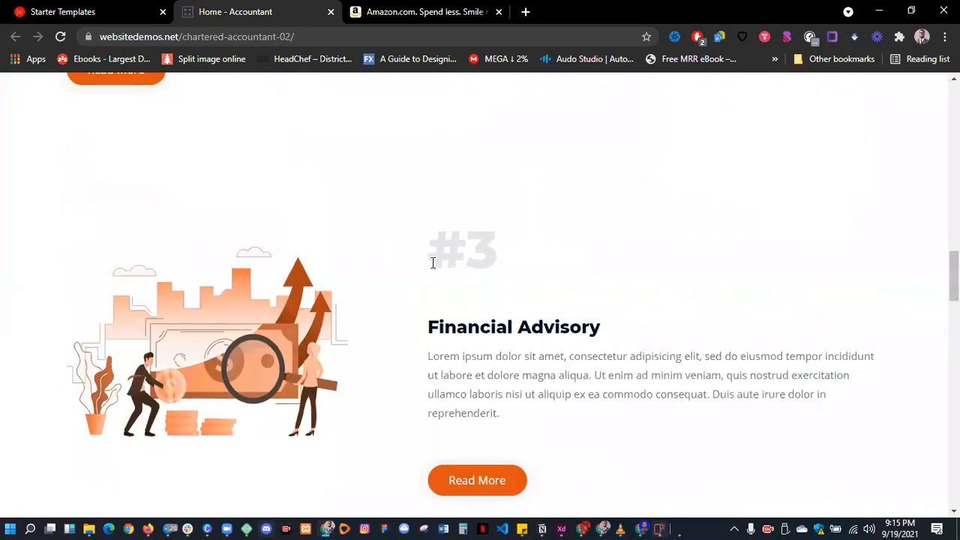
scroll(510, 257, "down", 3)
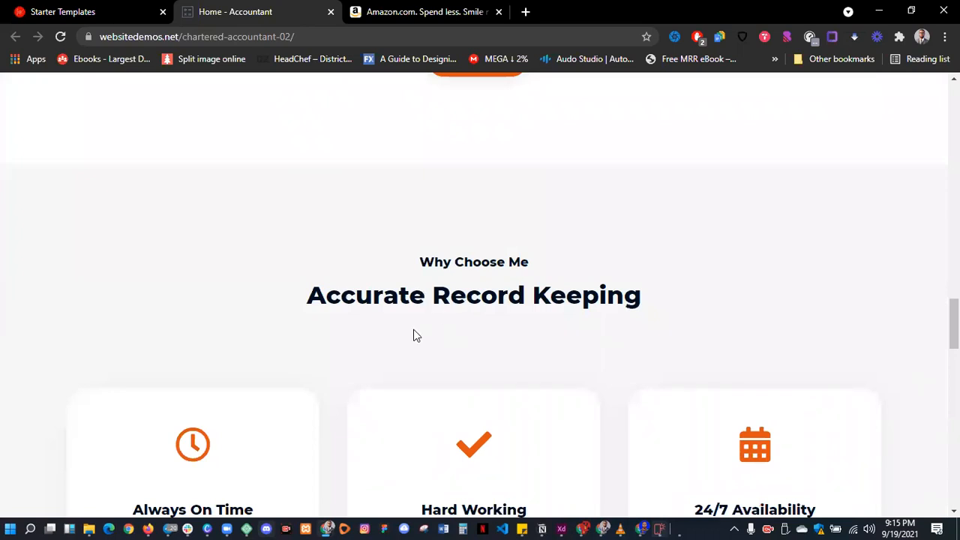
scroll(613, 300, "down", 1)
scroll(613, 300, "down", 3)
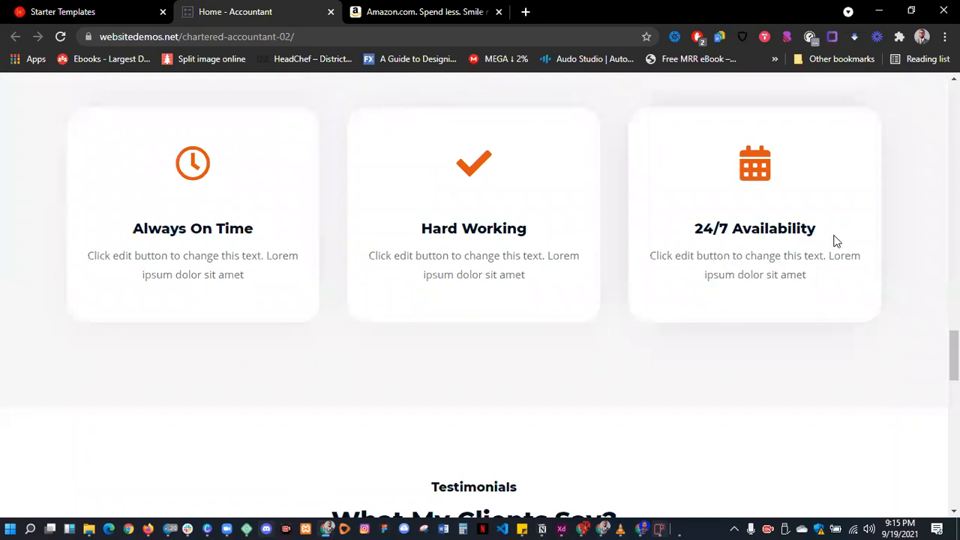
scroll(834, 238, "down", 3)
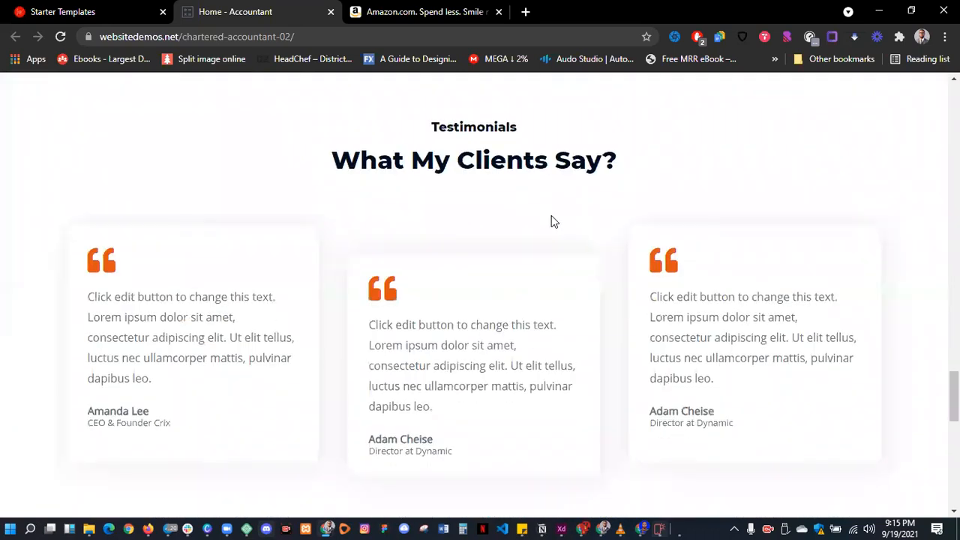
scroll(551, 220, "down", 5)
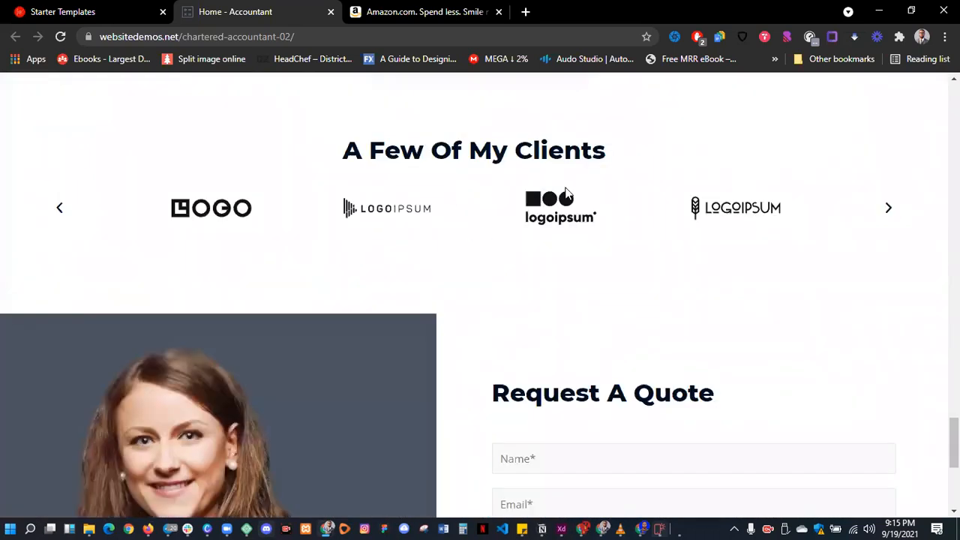
scroll(565, 193, "down", 3)
scroll(555, 200, "down", 1)
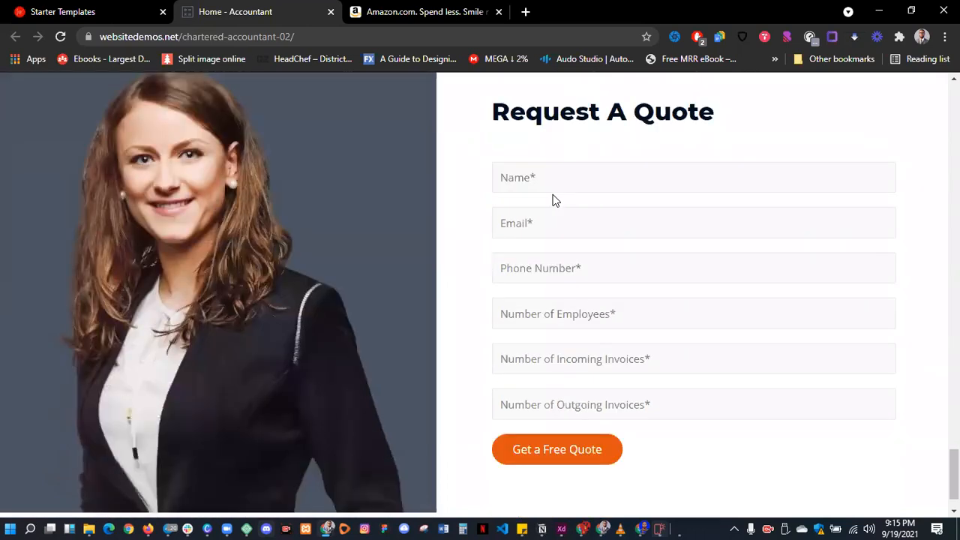
scroll(555, 200, "down", 1)
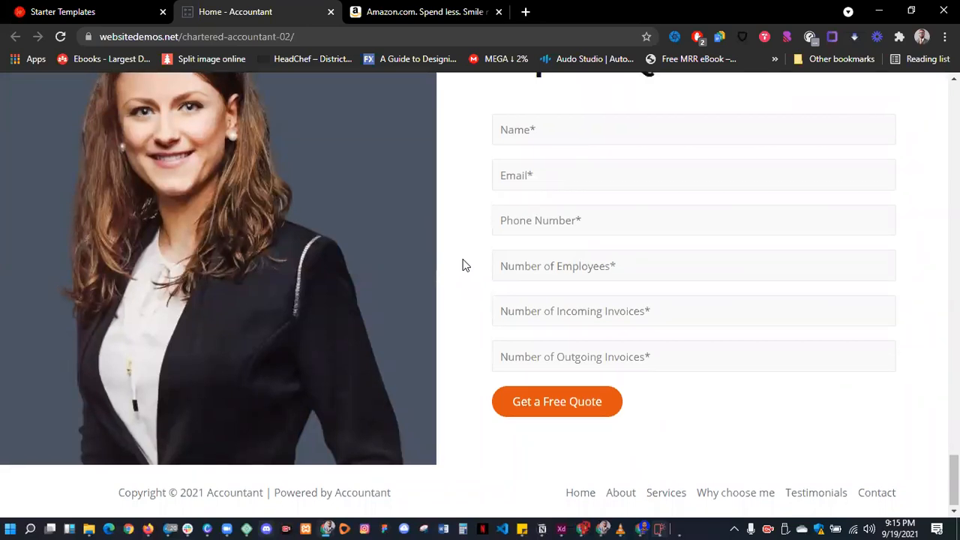
key("Home")
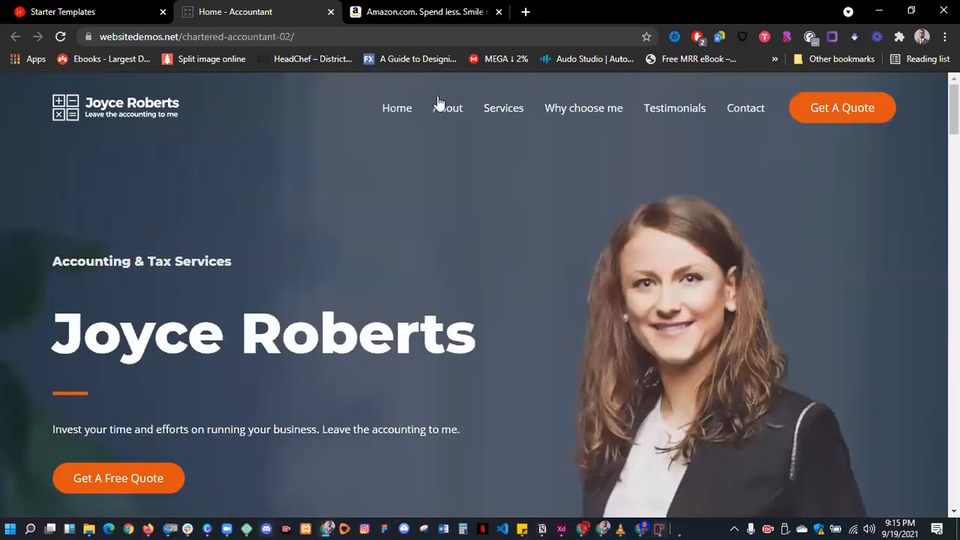
- View the demo site's About page
left_click(453, 113)
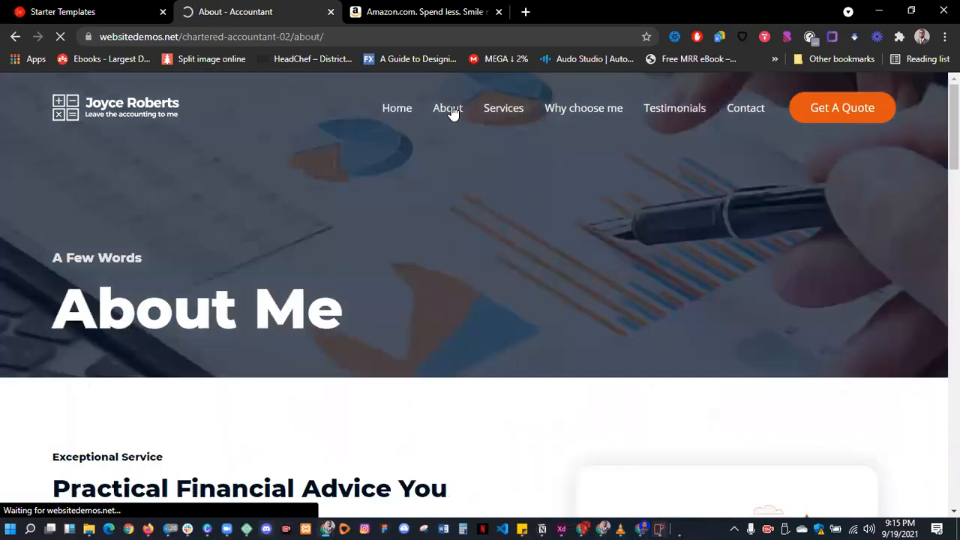
scroll(399, 178, "down", 4)
scroll(404, 182, "down", 13)
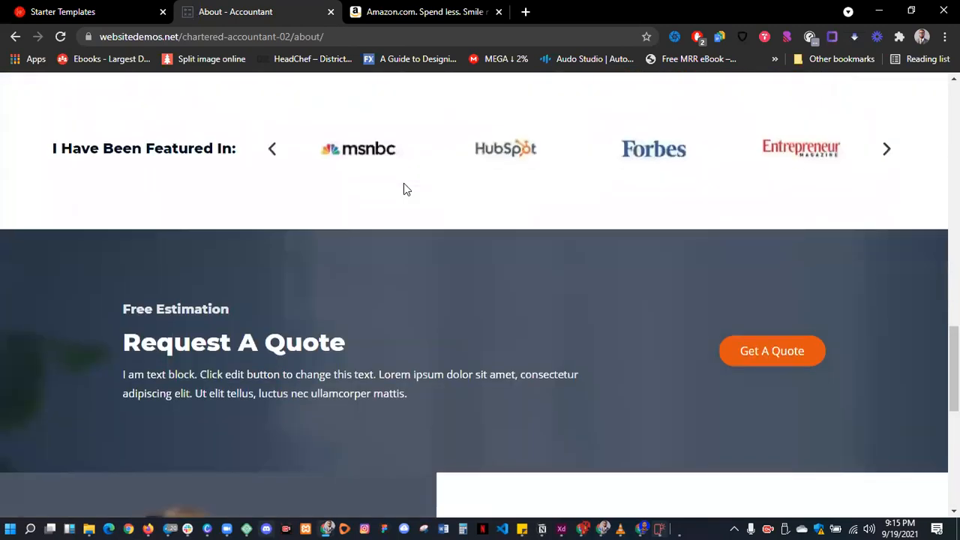
scroll(404, 189, "up", 2)
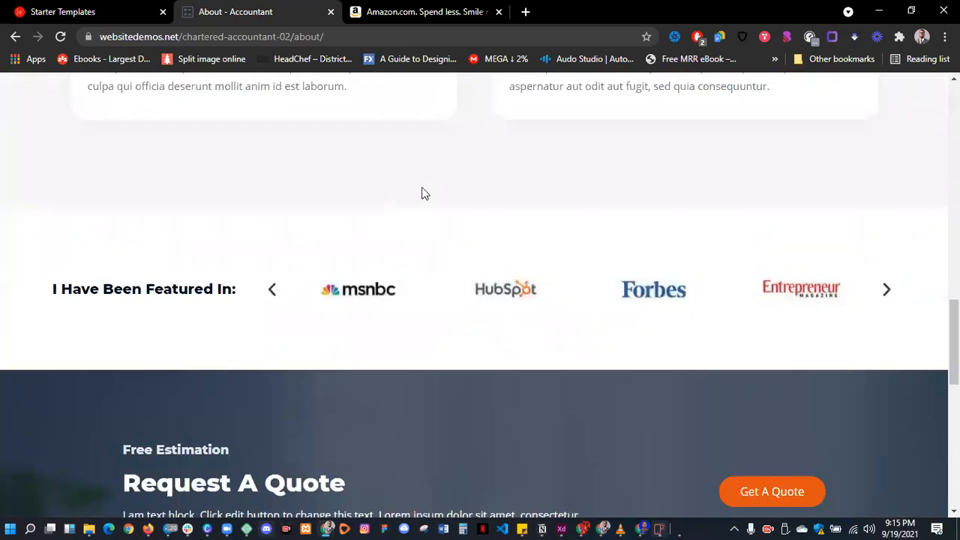
scroll(422, 188, "up", 15)
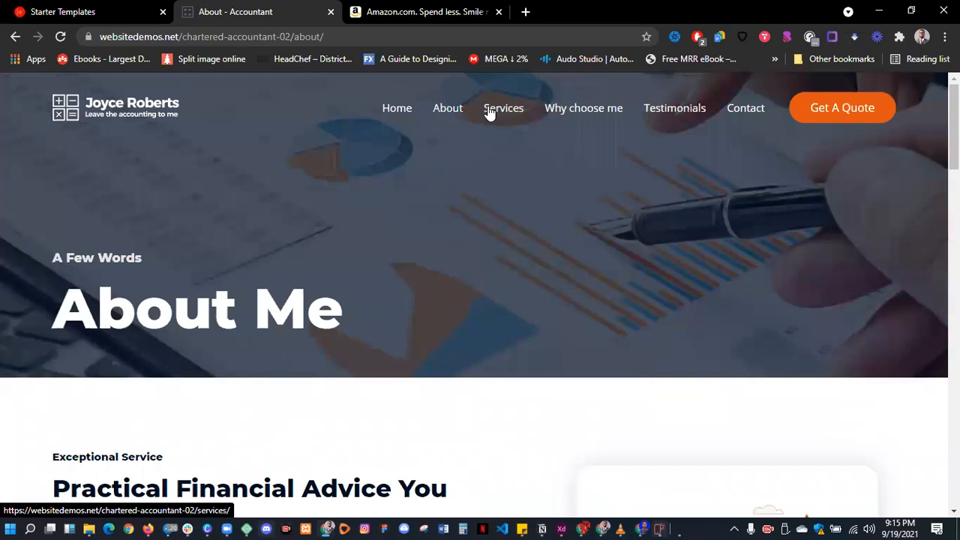
- Browse the Services page with its What I Do banner
left_click(488, 112)
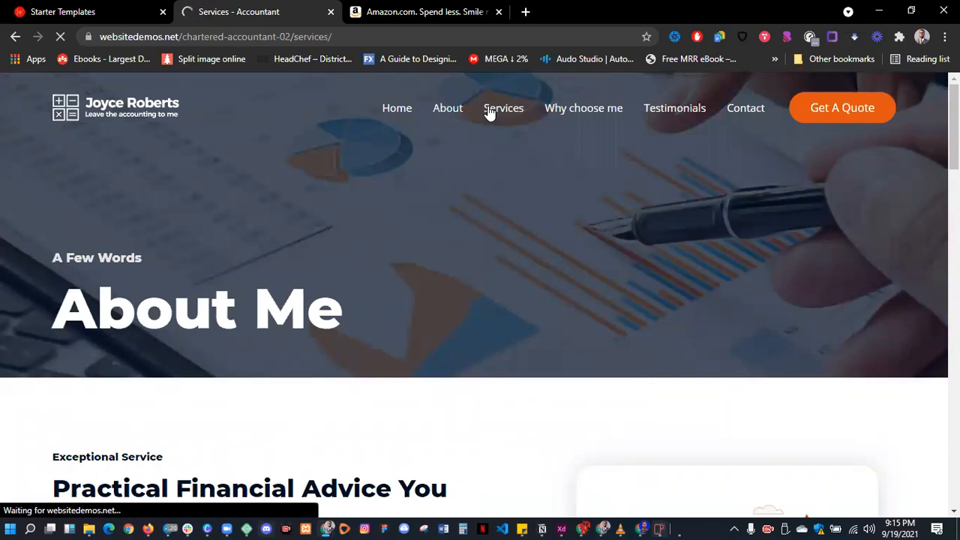
scroll(514, 198, "down", 2)
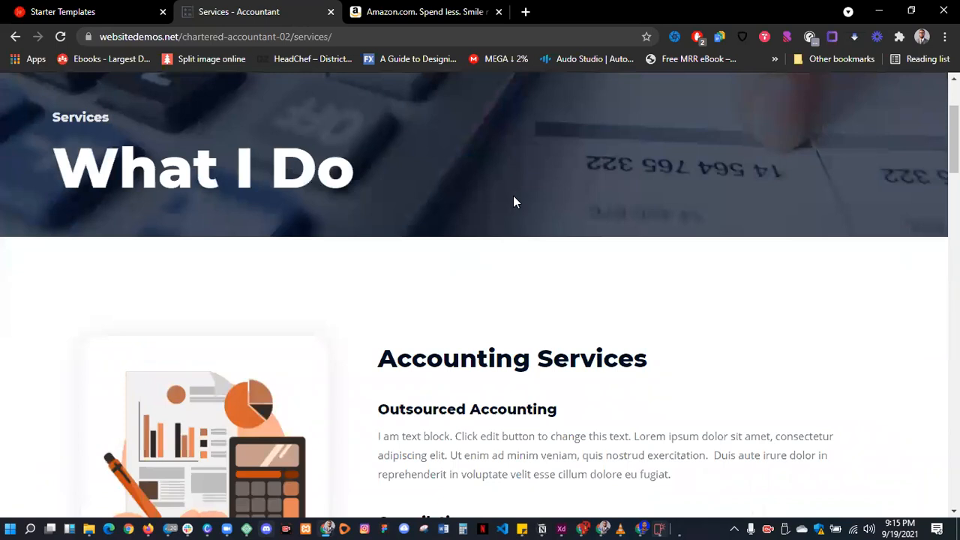
scroll(513, 198, "up", 1)
scroll(514, 201, "up", 1)
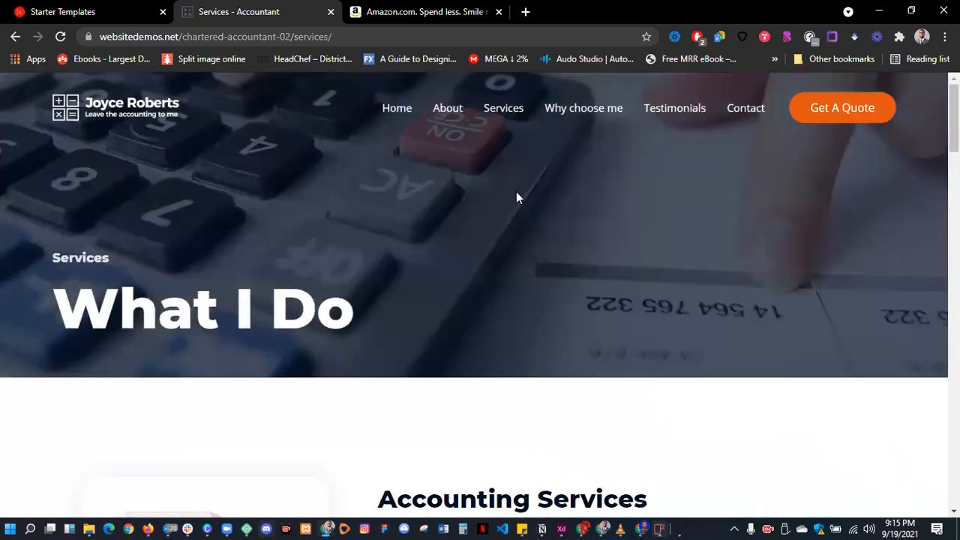
scroll(518, 195, "down", 4)
scroll(518, 194, "up", 2)
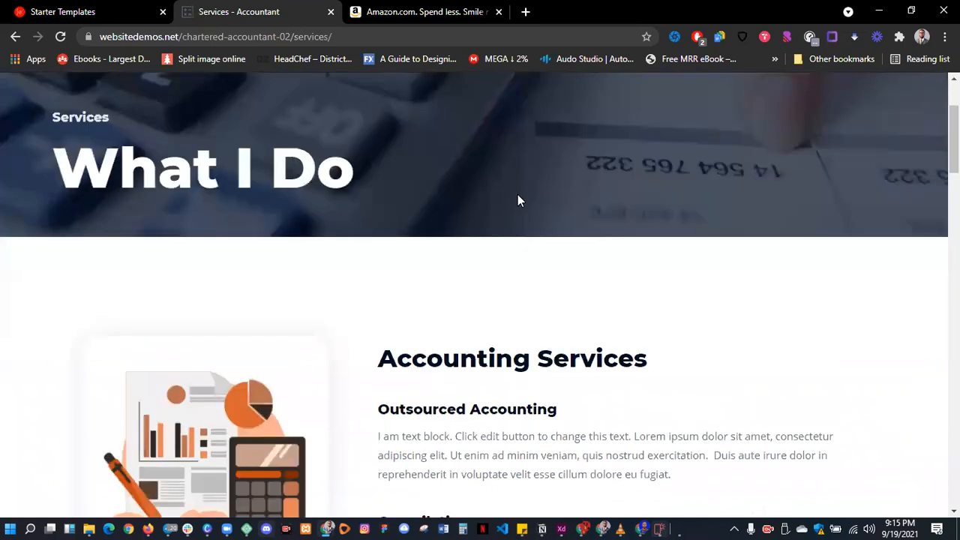
scroll(518, 194, "down", 3)
scroll(518, 195, "down", 12)
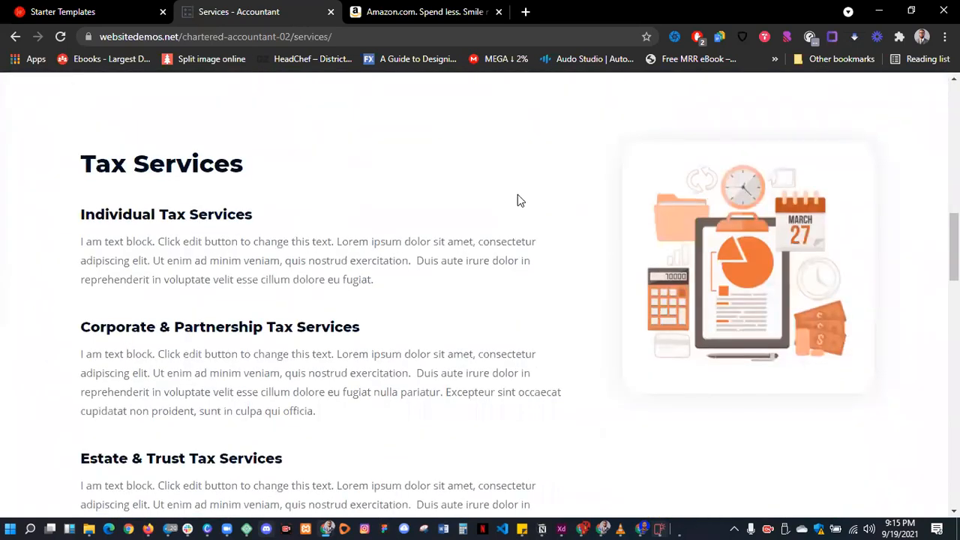
scroll(518, 199, "down", 10)
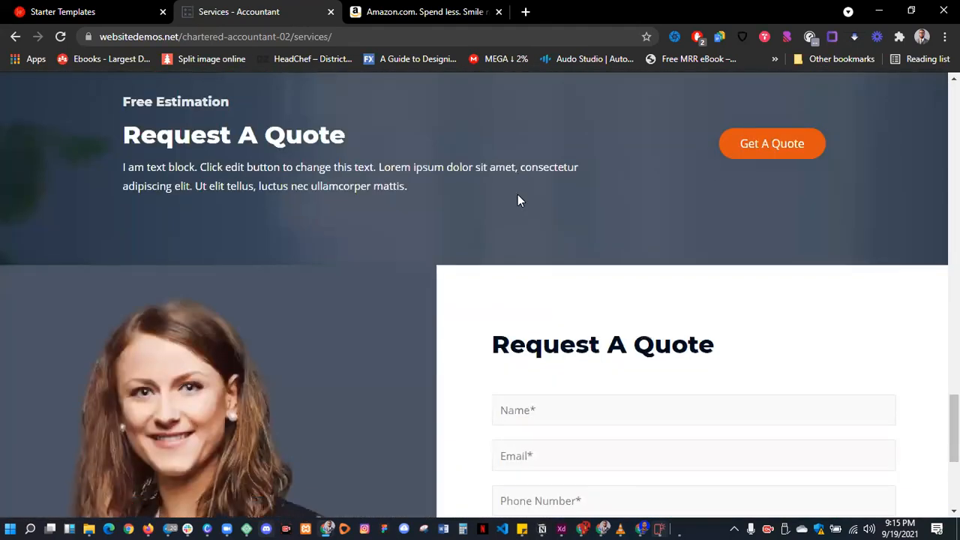
scroll(521, 199, "up", 3)
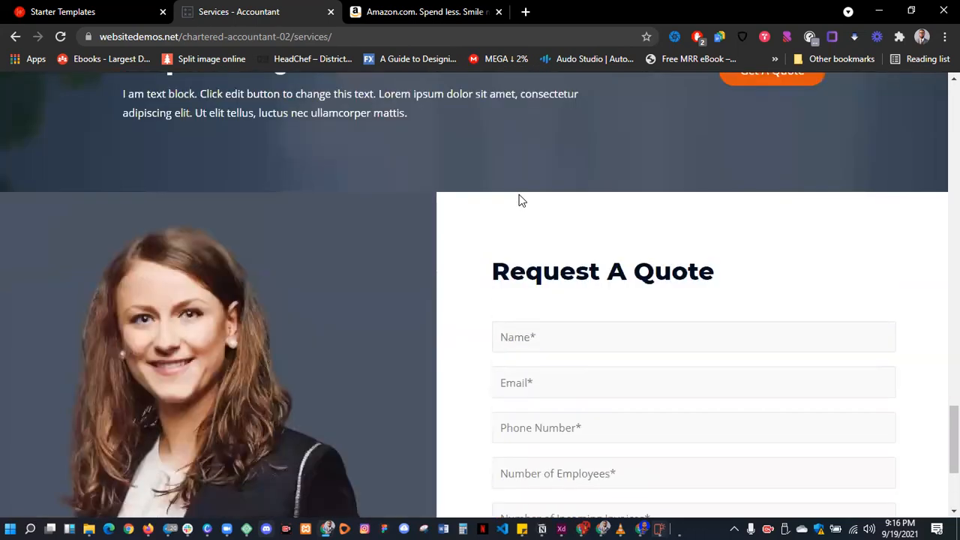
scroll(522, 201, "down", 2)
scroll(521, 197, "up", 1)
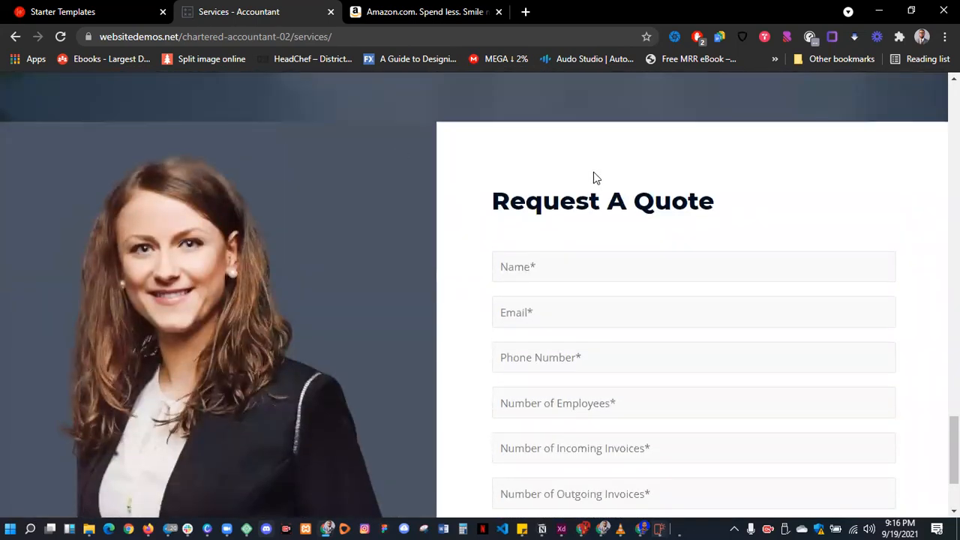
scroll(713, 273, "down", 2)
scroll(712, 272, "up", 2)
- Try the quote form's Name, Email, Phone and invoice-count fields, then go to Why Choose Me
left_click(558, 264)
left_click(540, 308)
left_click(532, 358)
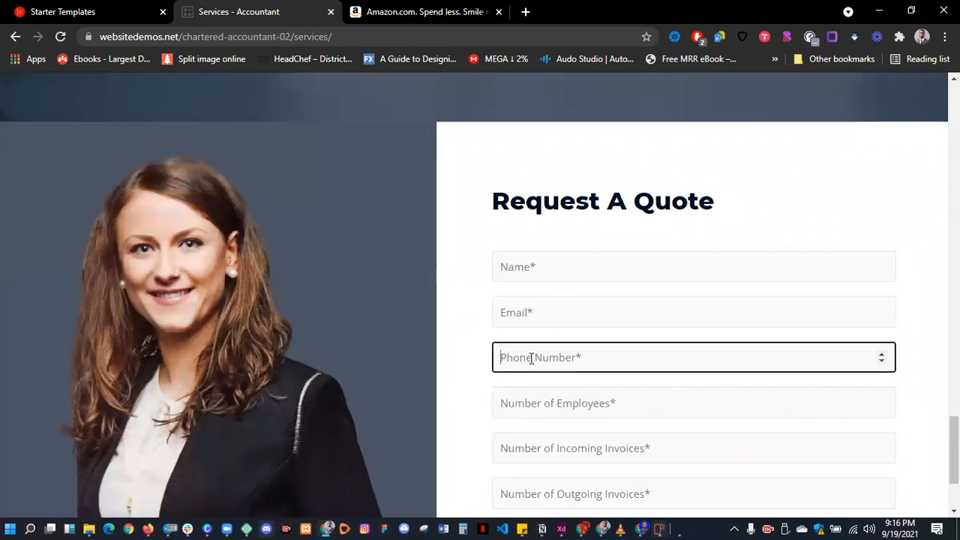
scroll(532, 358, "down", 2)
left_click(516, 311)
left_click(519, 349)
scroll(512, 339, "up", 15)
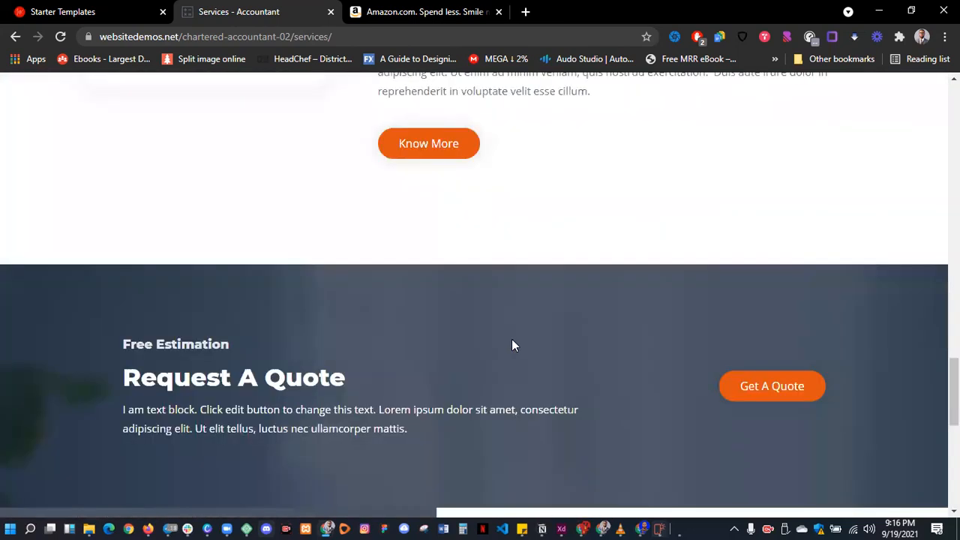
scroll(512, 339, "up", 15)
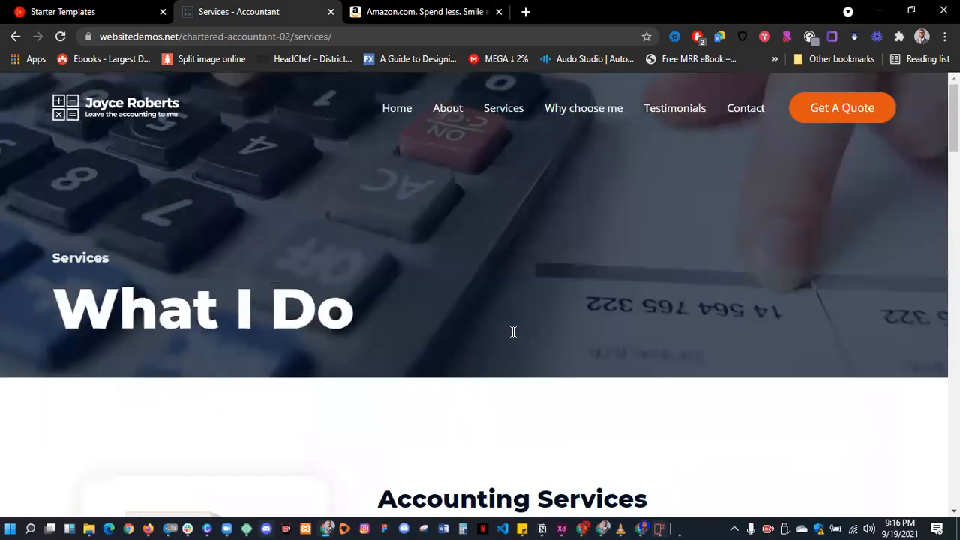
left_click(599, 112)
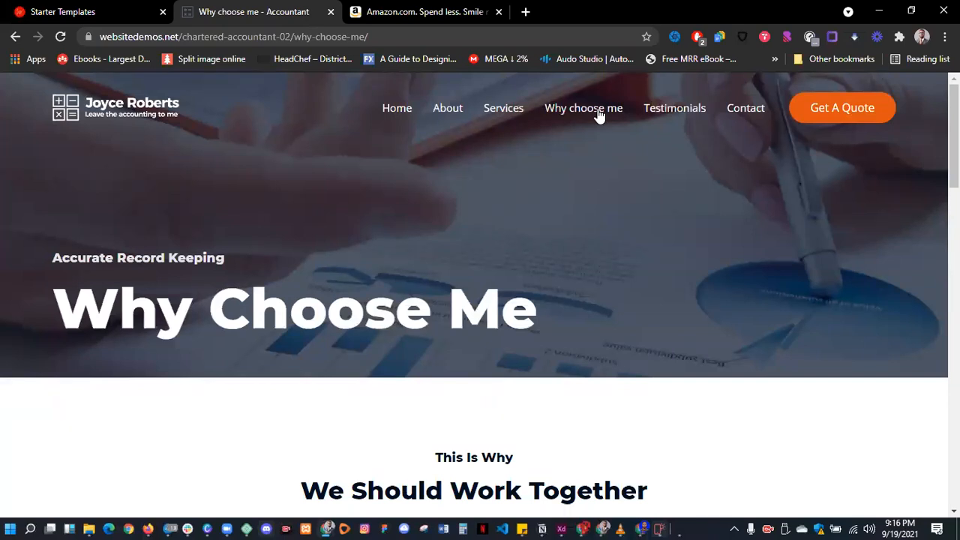
- Scroll through the Why Choose Me page
scroll(598, 120, "down", 5)
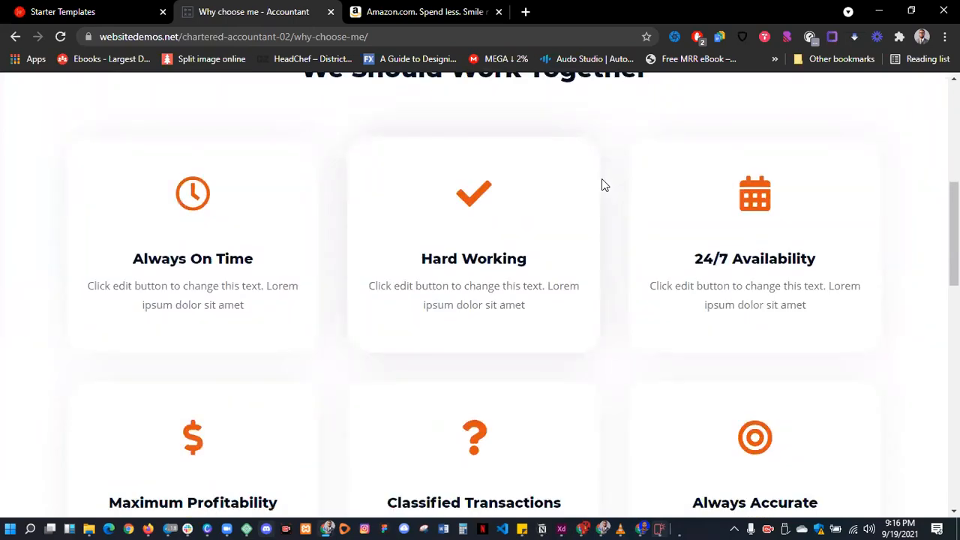
scroll(589, 201, "down", 2)
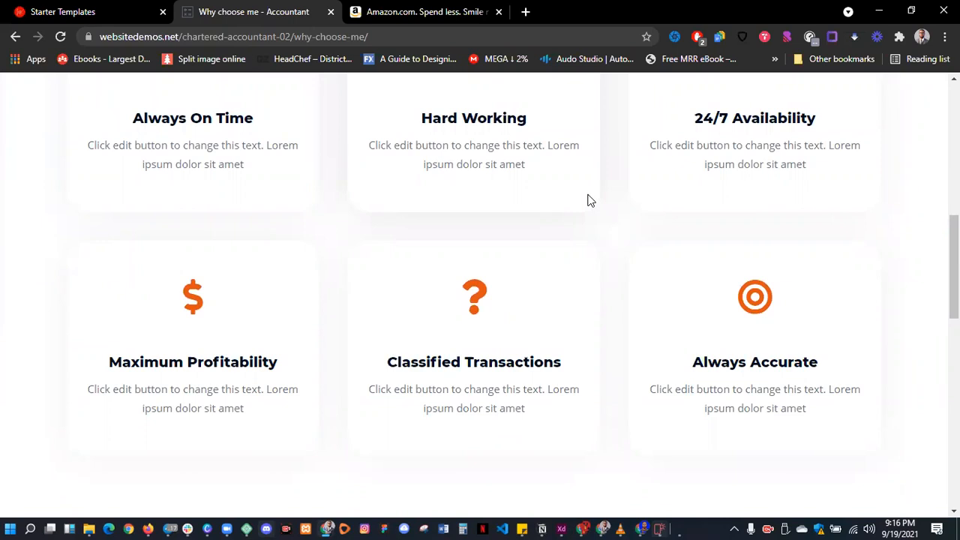
scroll(563, 217, "down", 5)
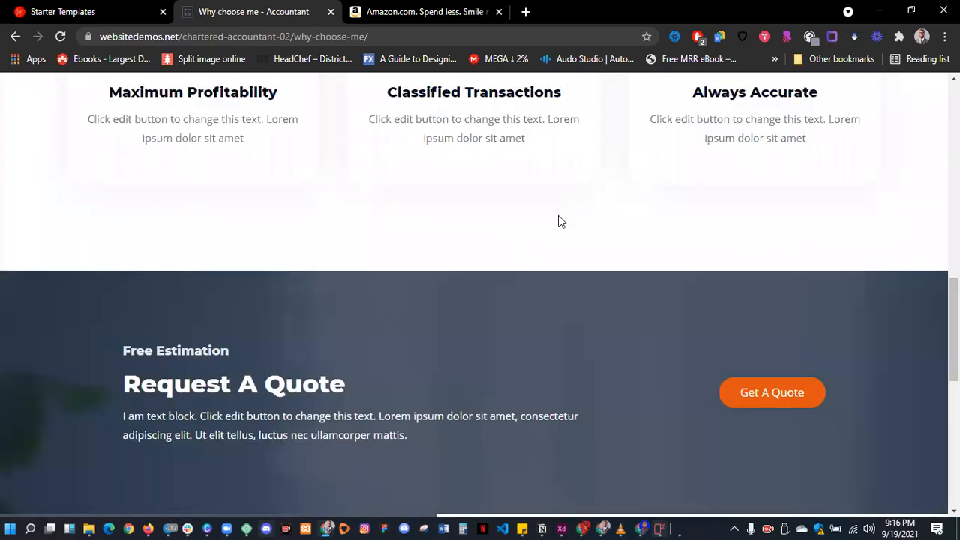
scroll(552, 259, "up", 2)
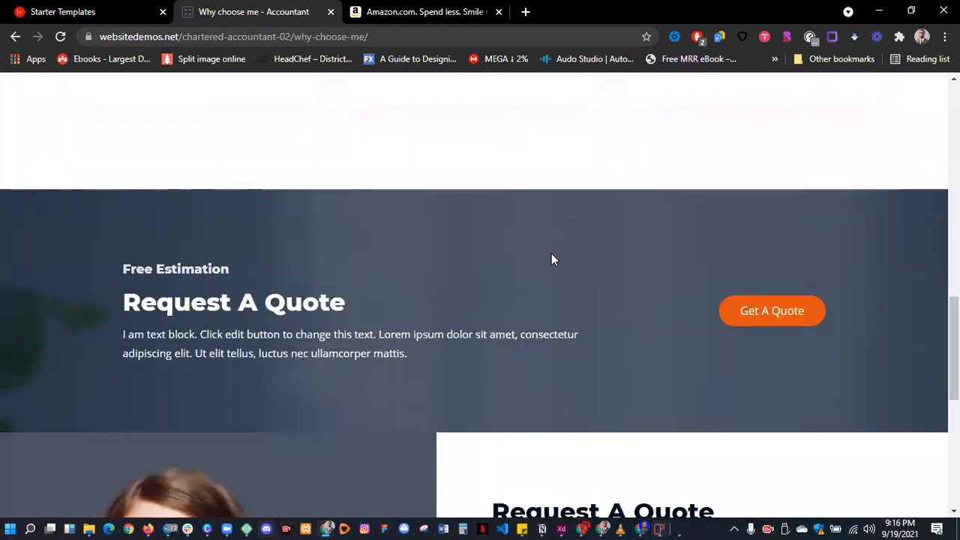
scroll(597, 248, "down", 1)
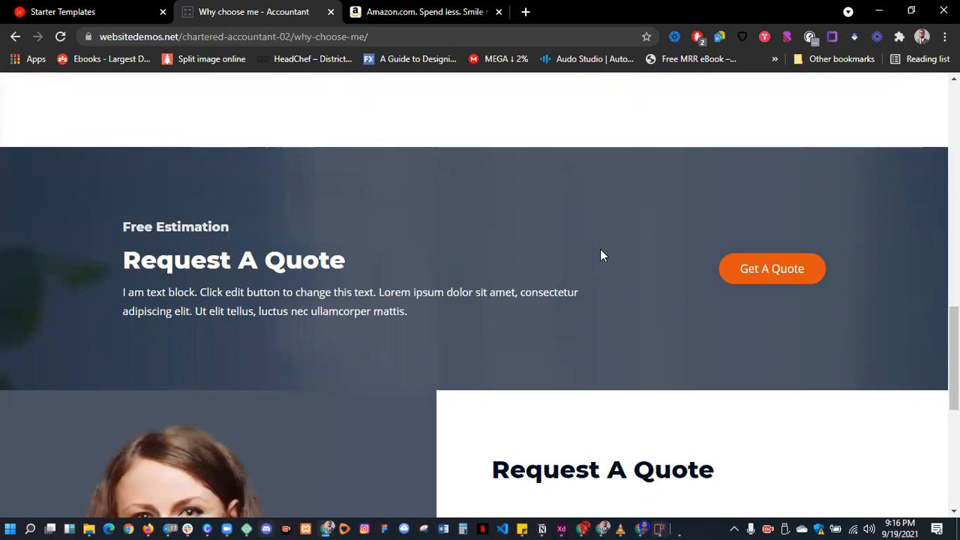
scroll(600, 255, "down", 4)
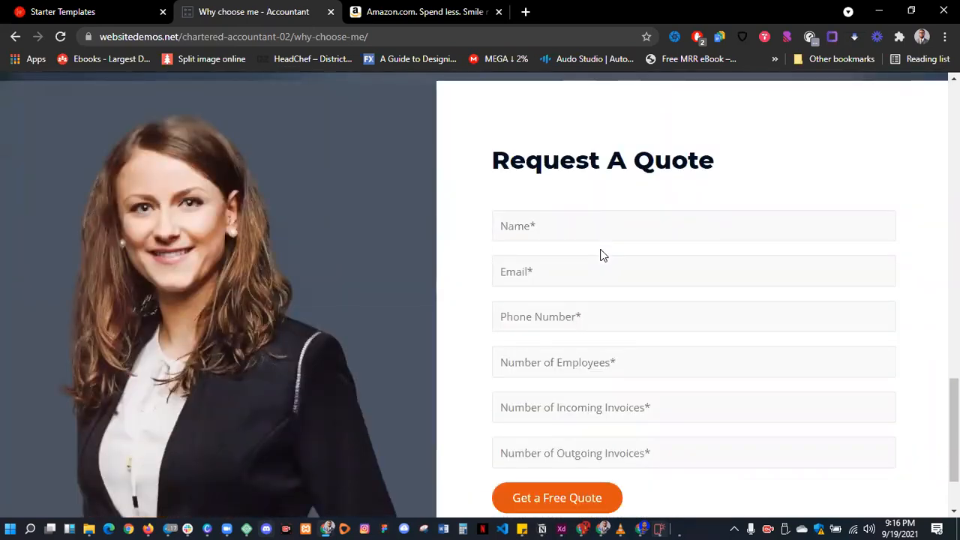
scroll(604, 255, "up", 15)
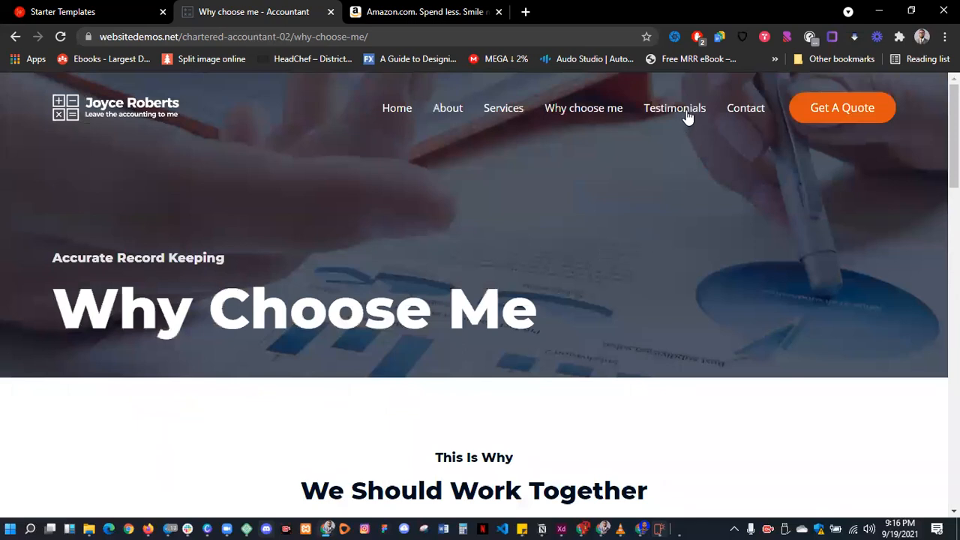
- Open the Testimonials page and browse its client quote cards
left_click(688, 117)
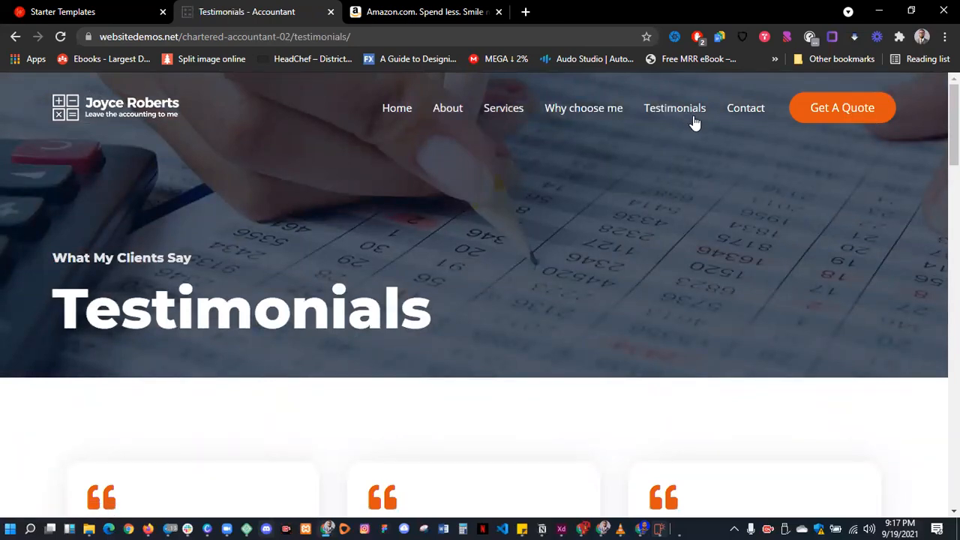
scroll(721, 172, "down", 3)
scroll(706, 263, "down", 2)
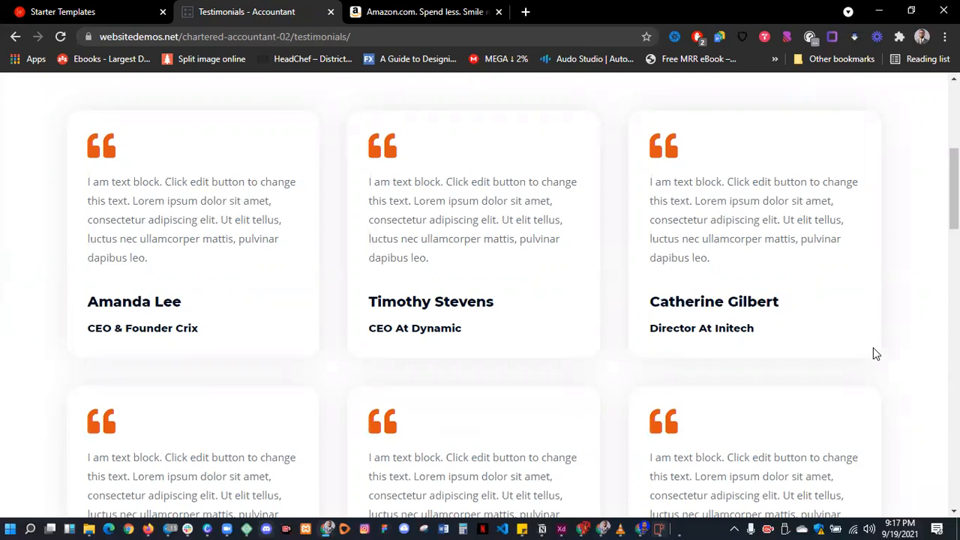
scroll(873, 347, "down", 8)
scroll(884, 360, "up", 15)
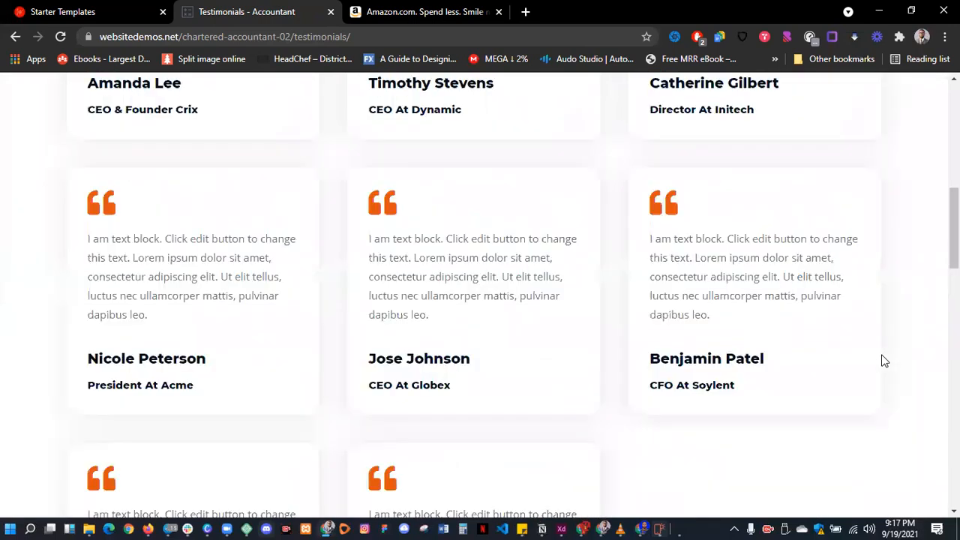
left_click(747, 116)
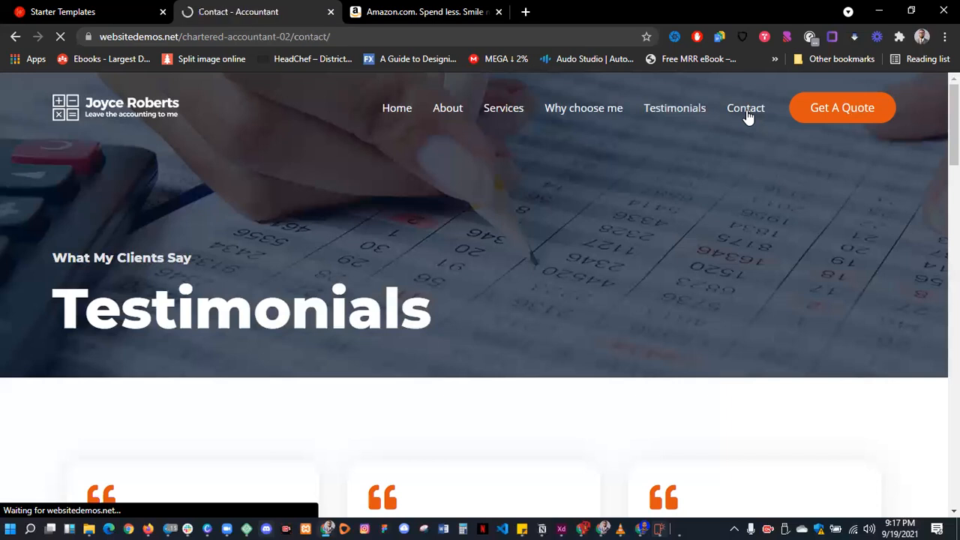
scroll(682, 217, "down", 4)
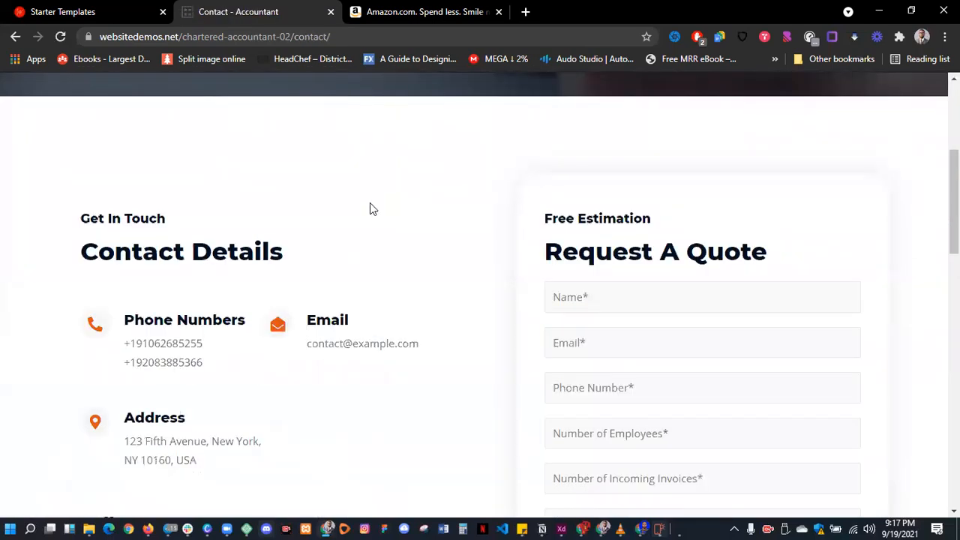
scroll(370, 208, "down", 1)
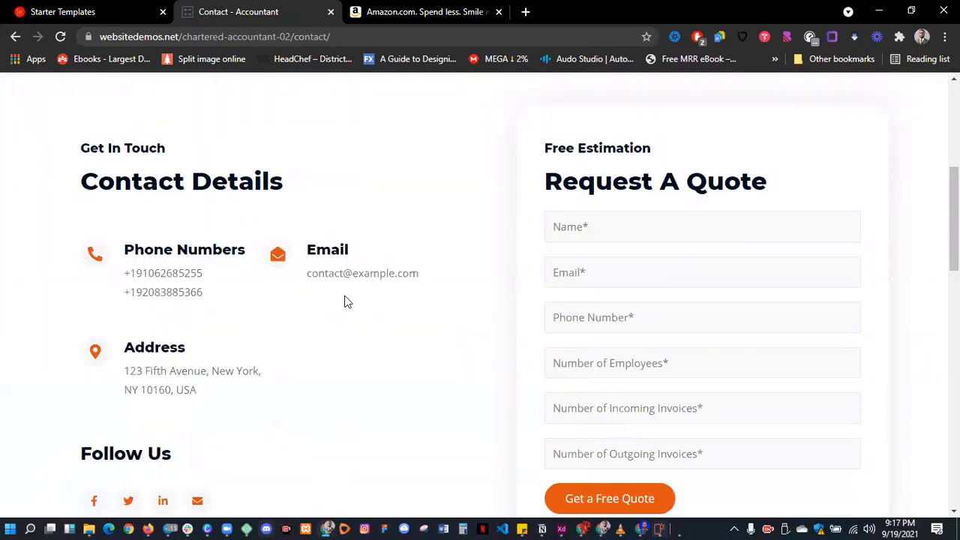
scroll(128, 227, "down", 2)
scroll(139, 232, "up", 2)
scroll(212, 293, "down", 2)
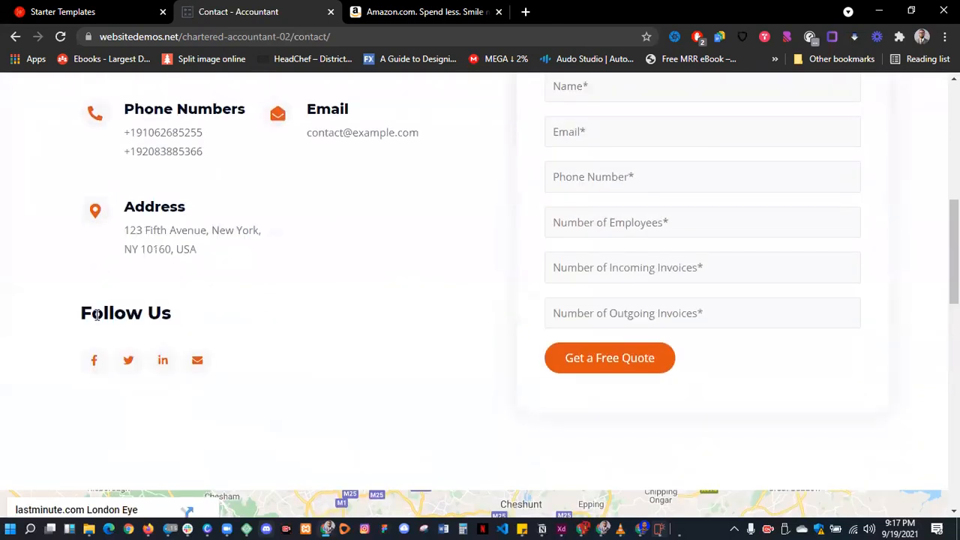
left_click_drag(80, 318, 211, 315)
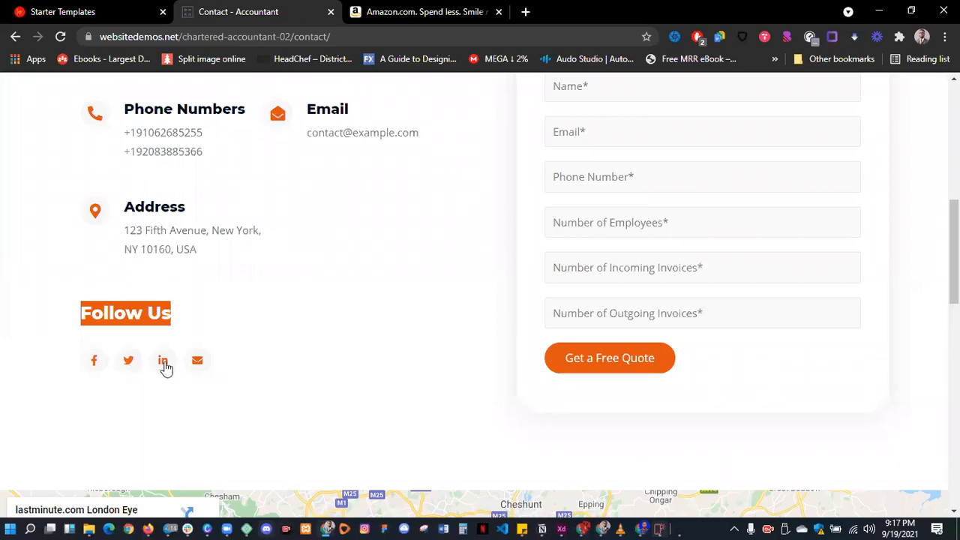
left_click(153, 412)
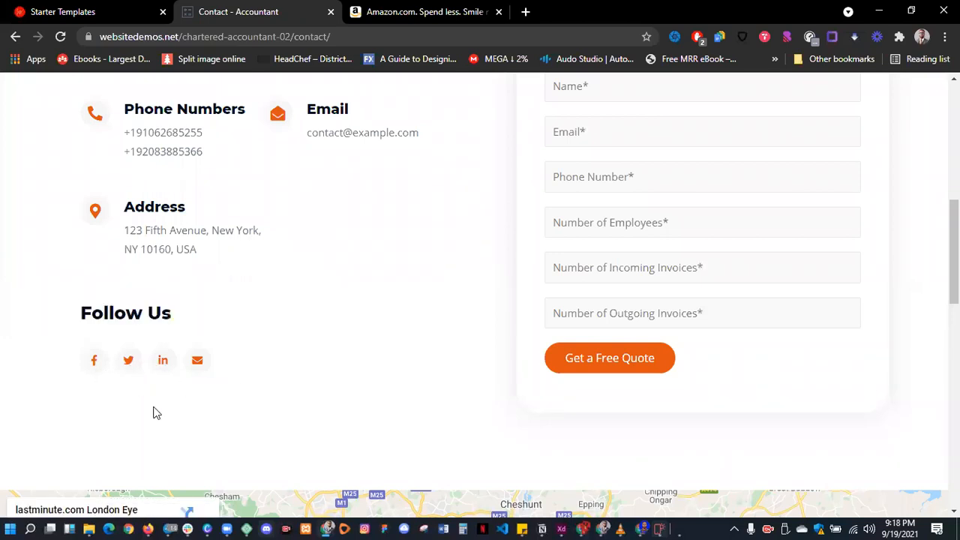
key("Home")
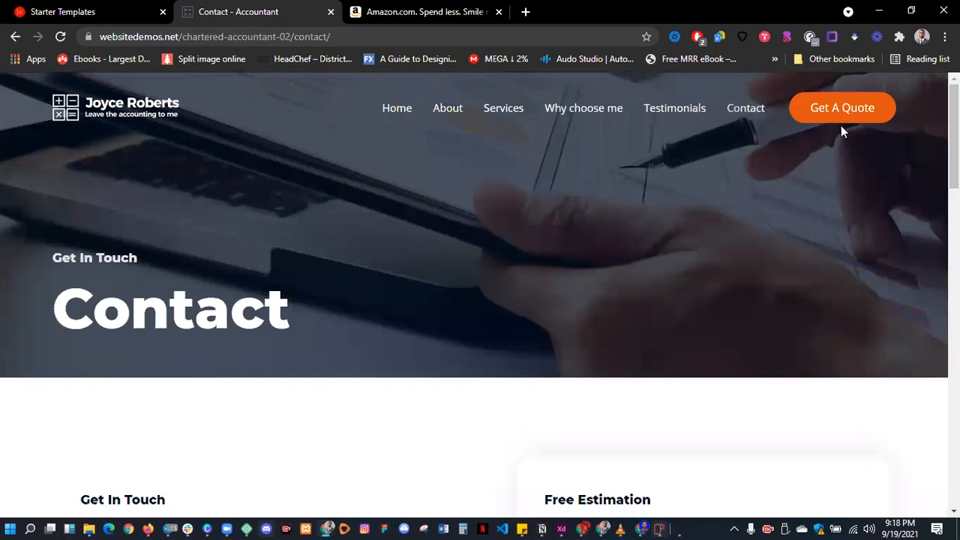
left_click(853, 119)
- Start the complete Accountant site import as Beginner, for Myself/My company, with advanced options shown
left_click(119, 7)
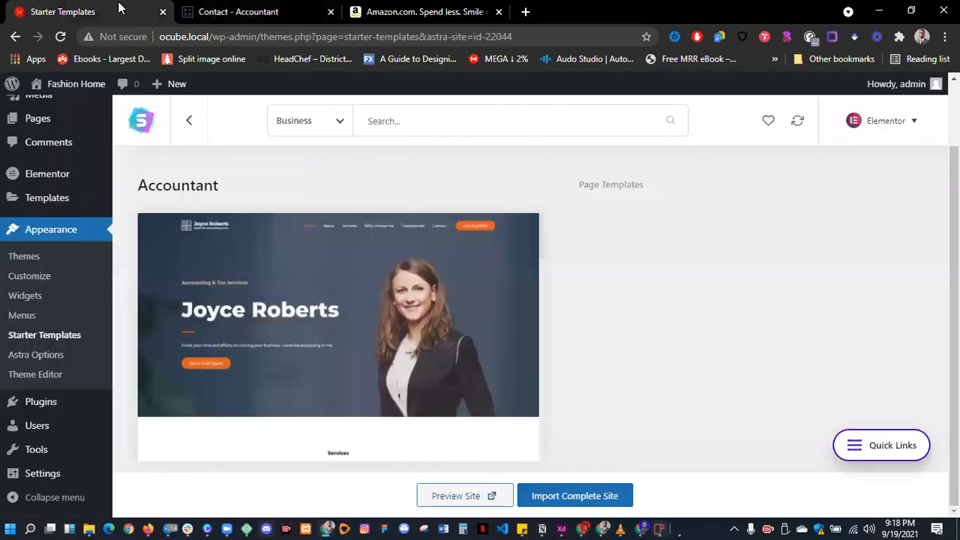
left_click(574, 501)
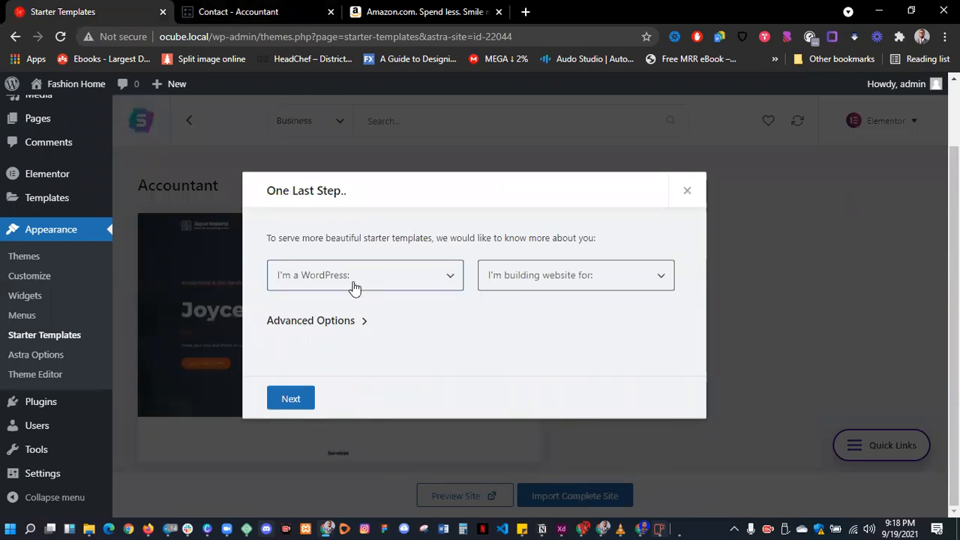
left_click(403, 288)
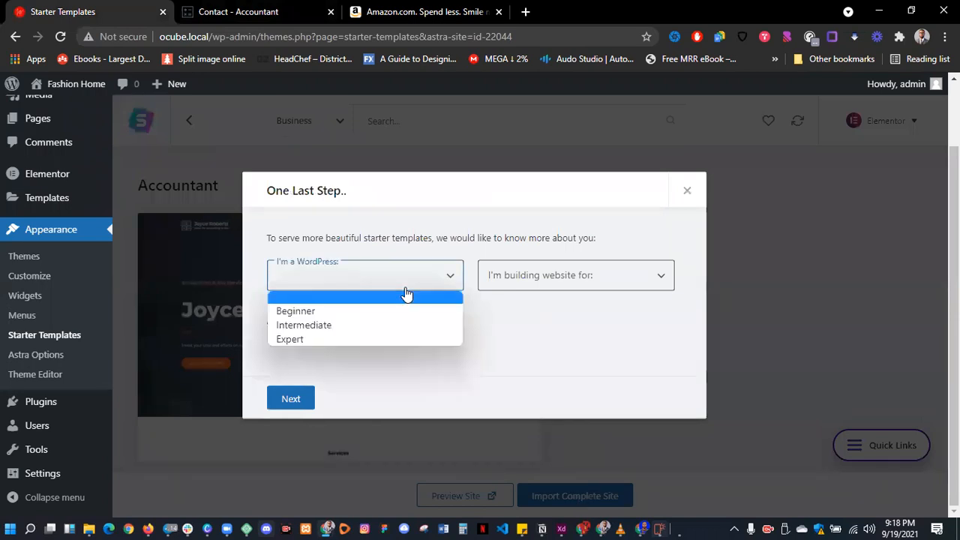
left_click(324, 312)
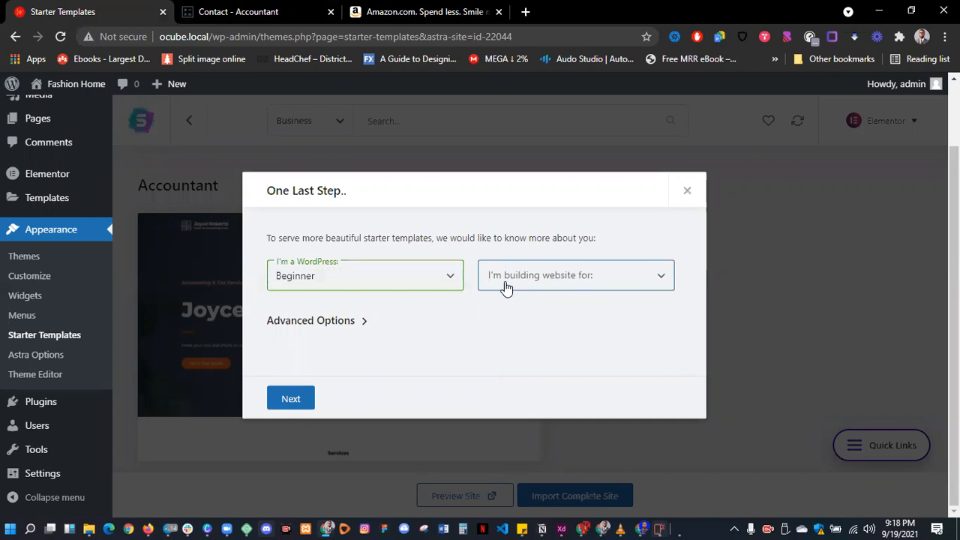
left_click(505, 285)
left_click(541, 313)
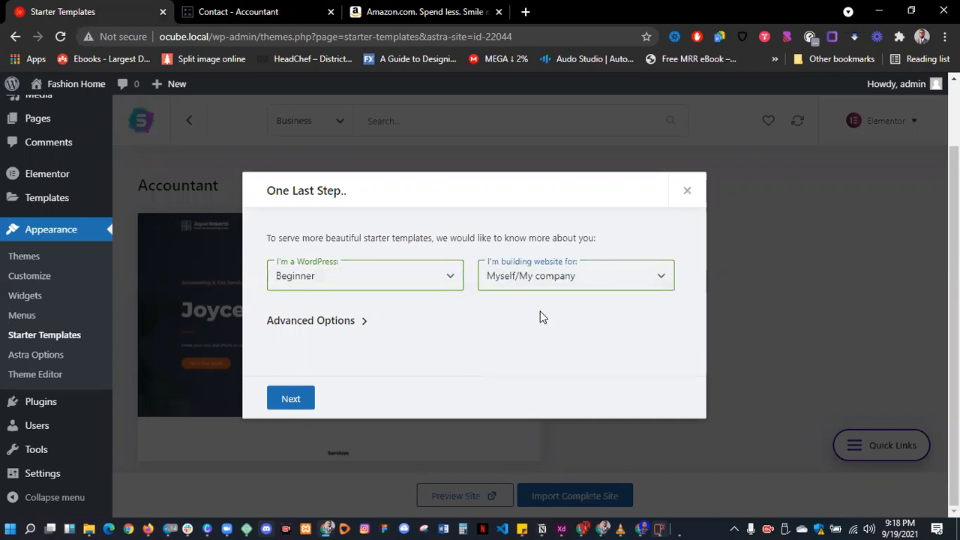
left_click(323, 328)
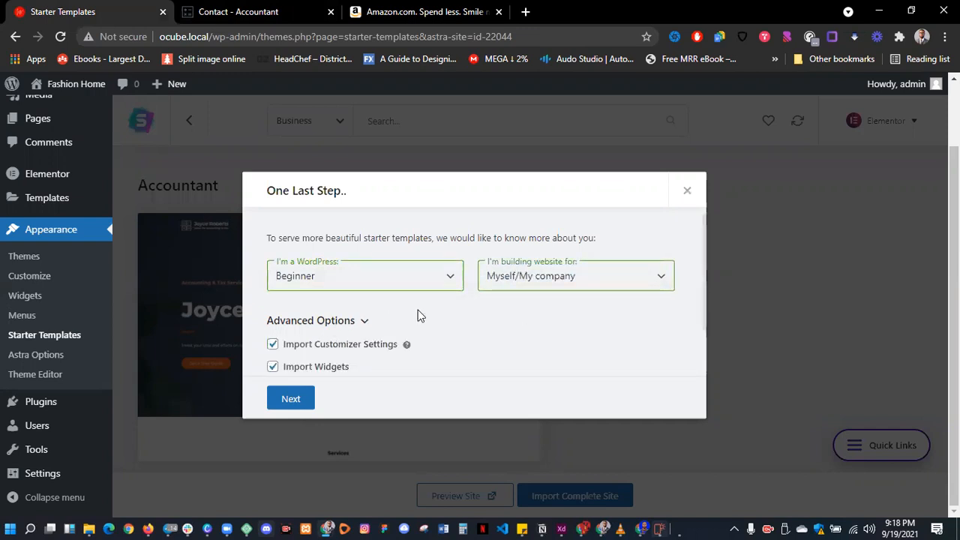
scroll(417, 316, "down", 2)
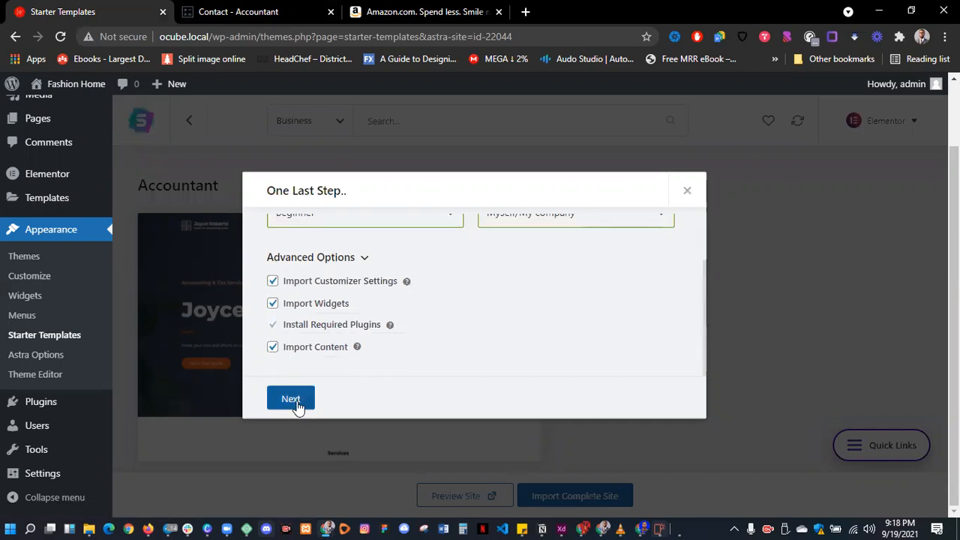
left_click(298, 404)
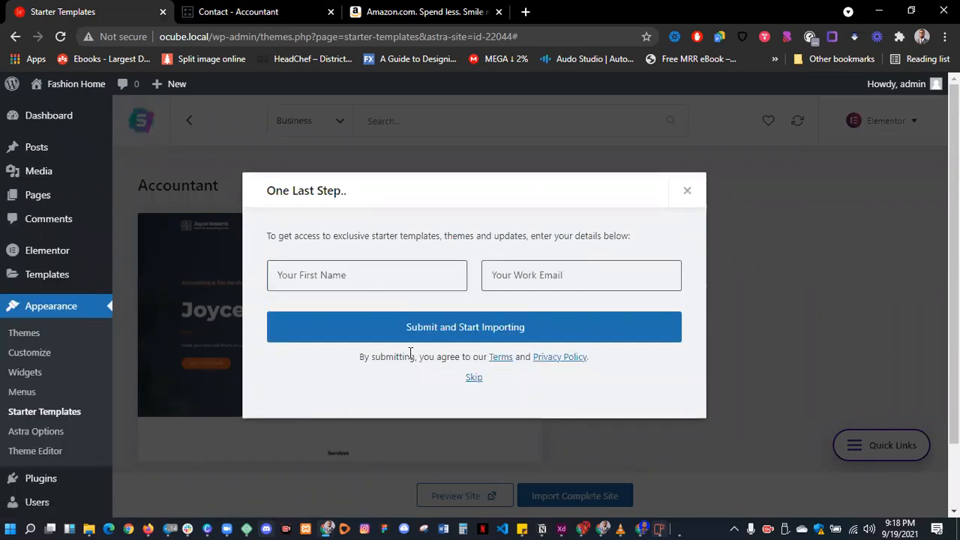
- Skip the sign-up details, import the Accountant site, view it, and close the demo and Amazon tabs
left_click(473, 378)
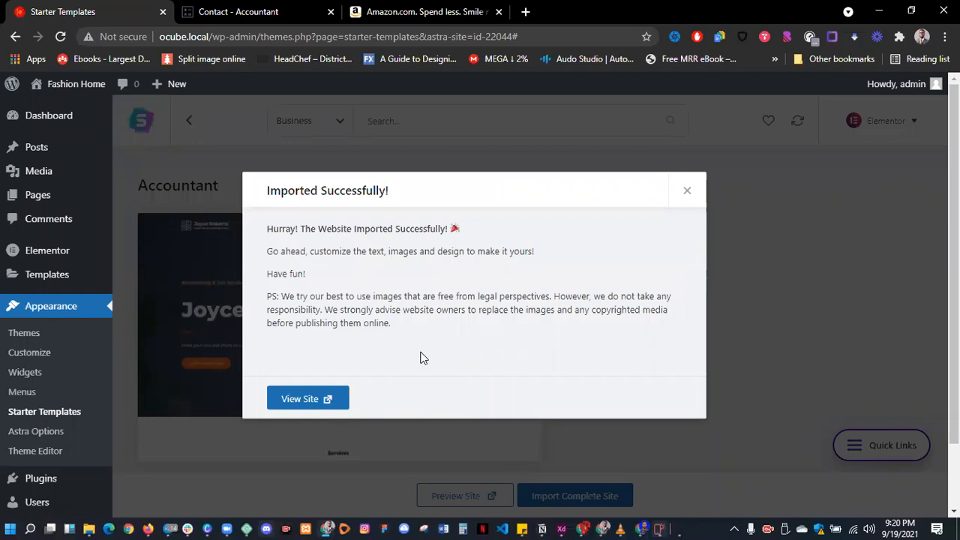
left_click(298, 400)
left_click(438, 13)
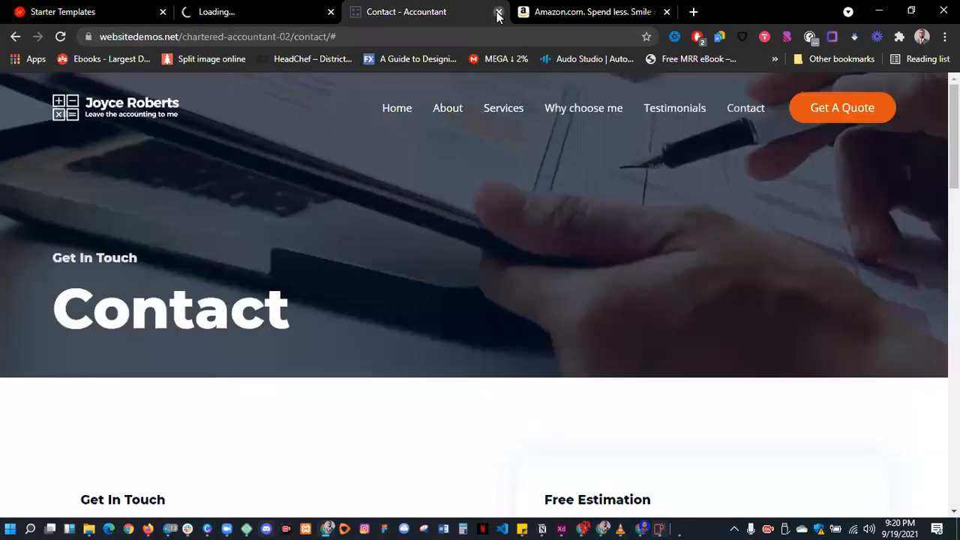
left_click(499, 13)
left_click(497, 11)
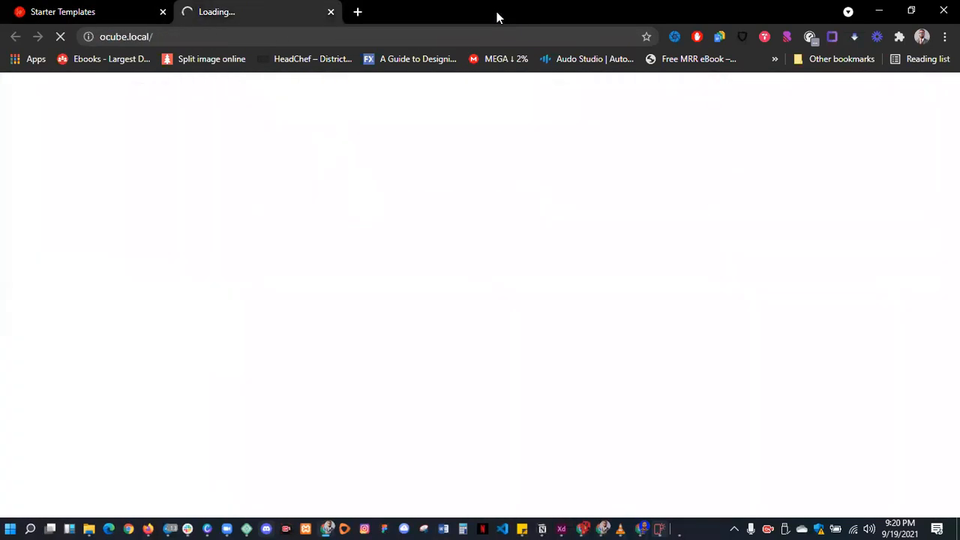
- Review the imported Accountant homepage sections, then return to the Starter Templates page
left_click(164, 37)
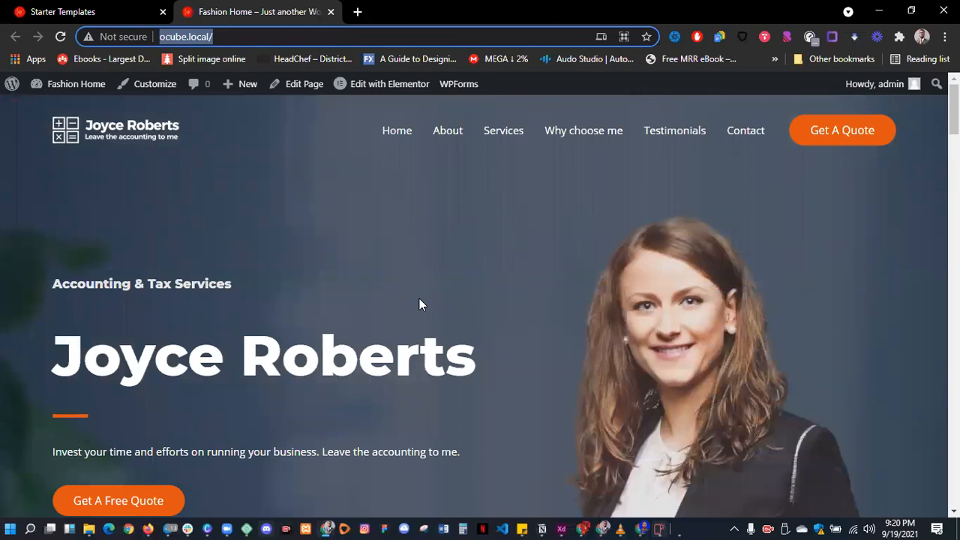
scroll(461, 311, "down", 7)
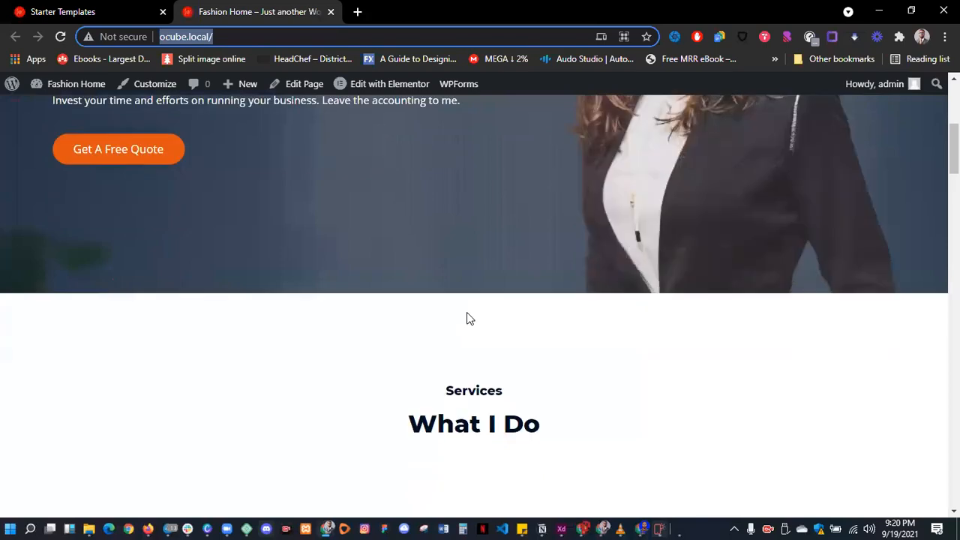
scroll(467, 319, "down", 3)
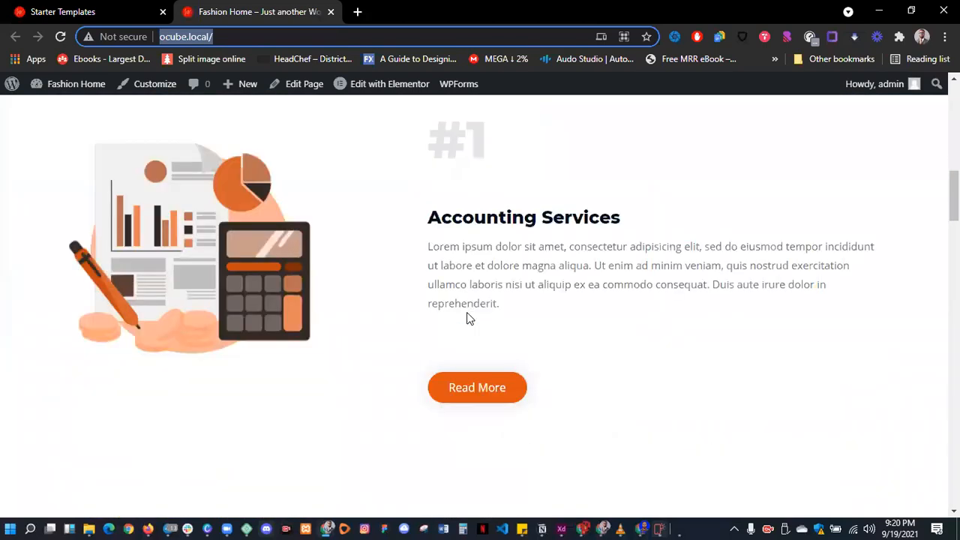
scroll(467, 319, "down", 6)
scroll(467, 318, "down", 5)
scroll(466, 312, "down", 6)
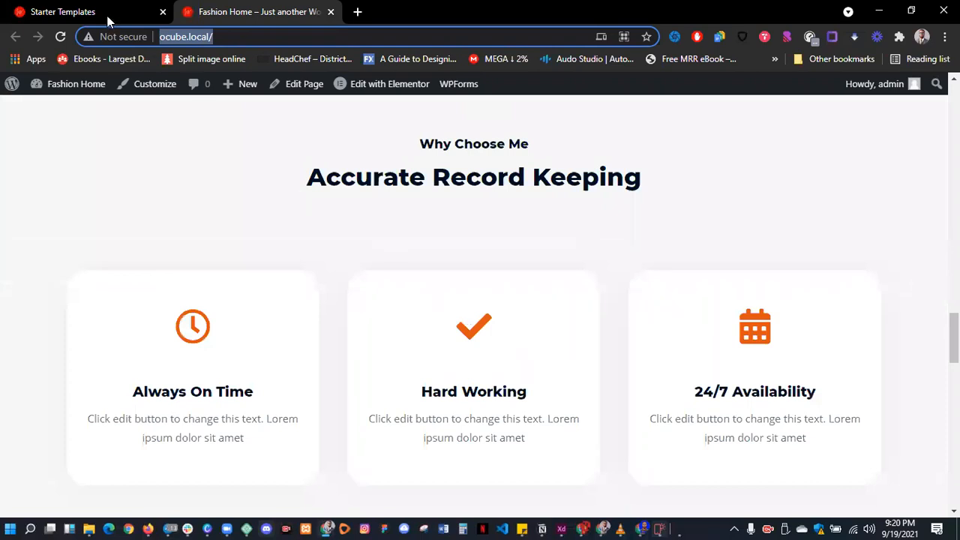
left_click(107, 18)
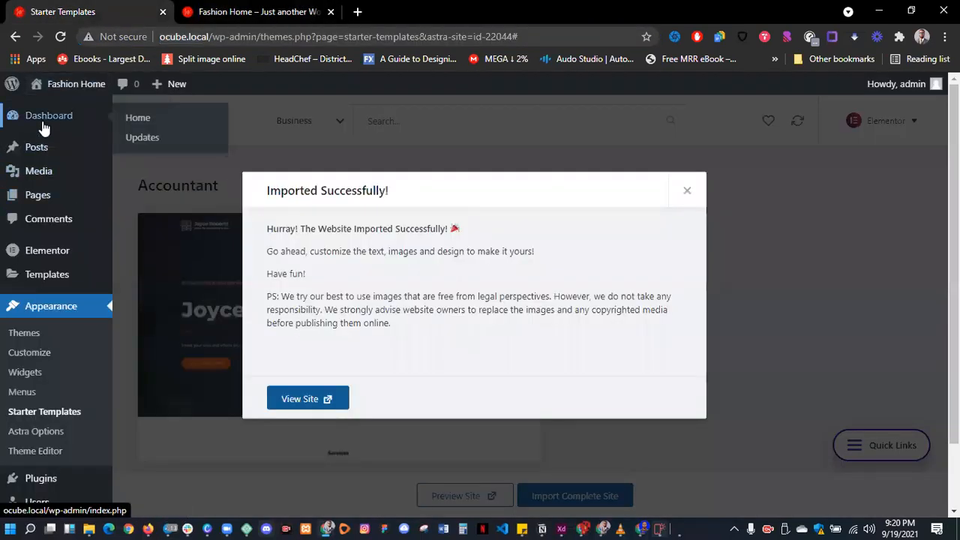
- Trash the plain Home page dated 2021/09/19 from the Pages list
left_click(38, 204)
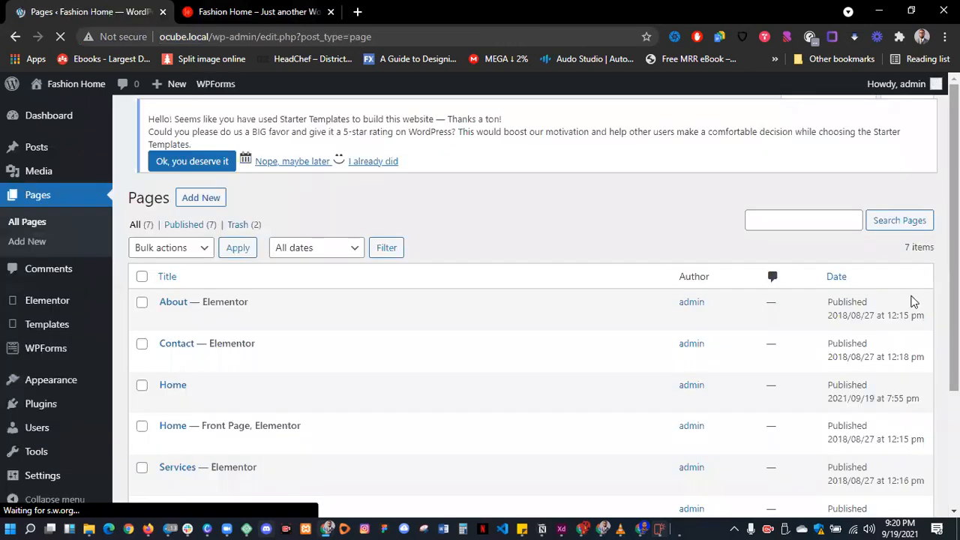
scroll(431, 307, "down", 2)
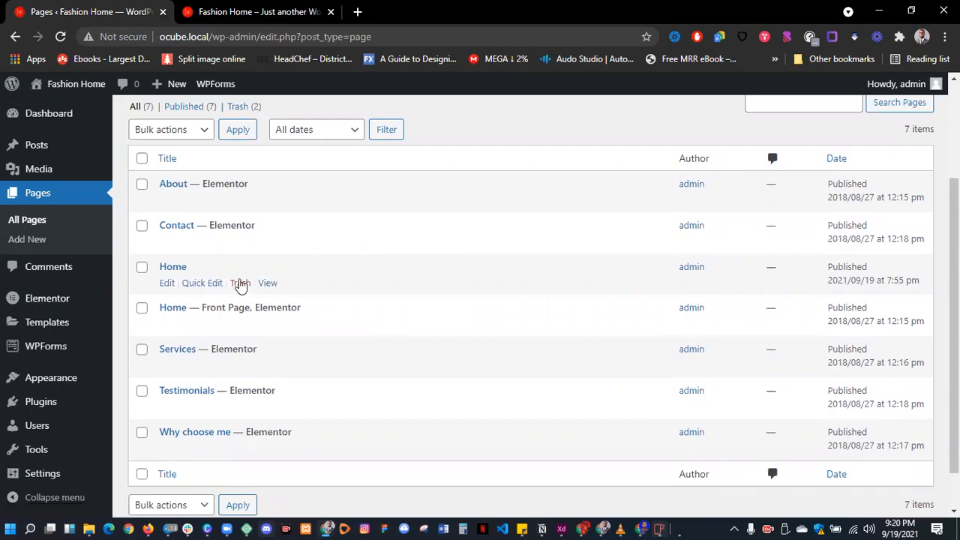
left_click(241, 286)
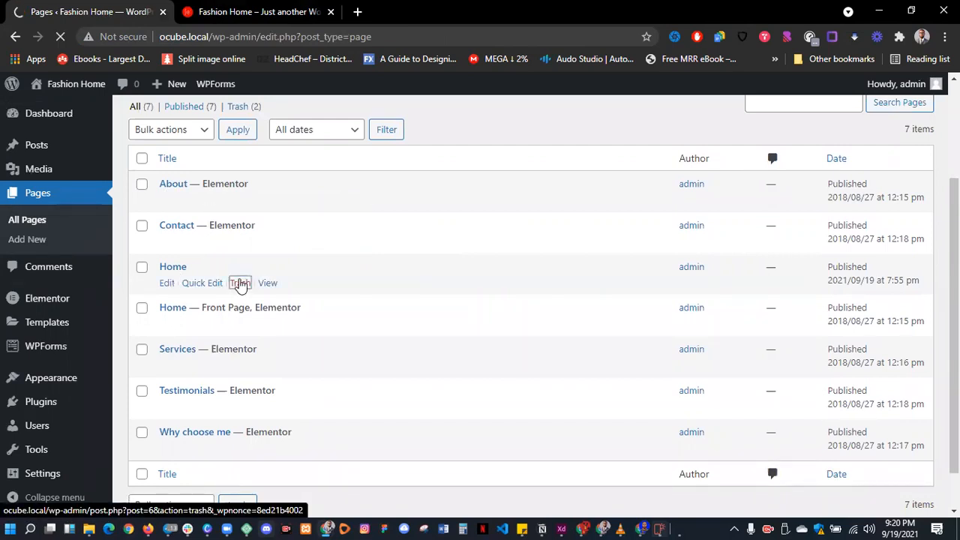
scroll(160, 225, "down", 2)
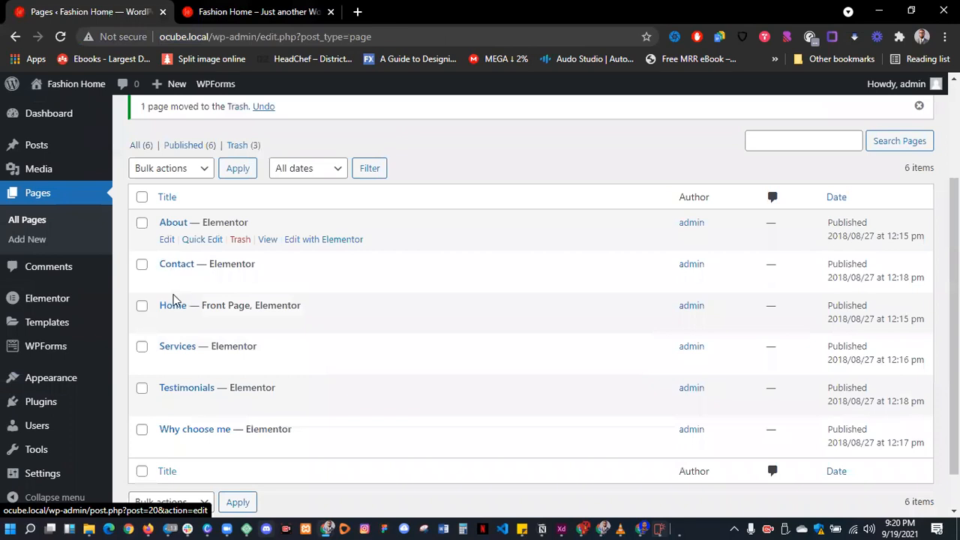
scroll(181, 322, "down", 1)
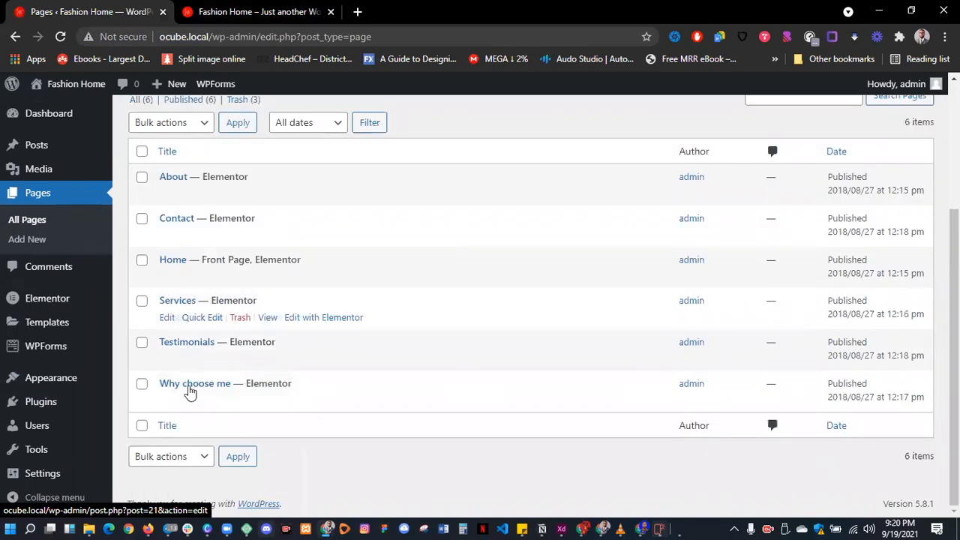
- Bring up the live site's front page and return to its Accounting & Tax Services hero
left_click(258, 12)
scroll(304, 182, "up", 10)
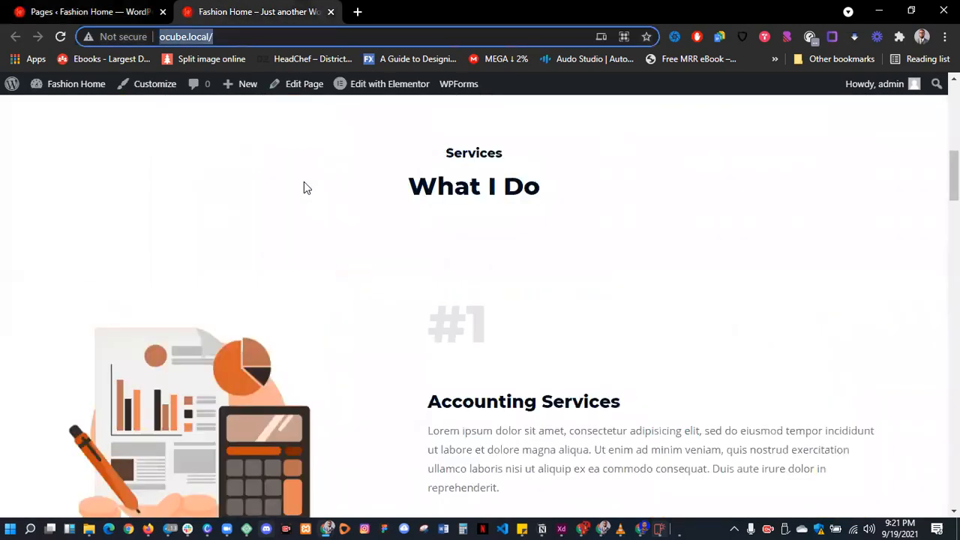
scroll(304, 187, "up", 5)
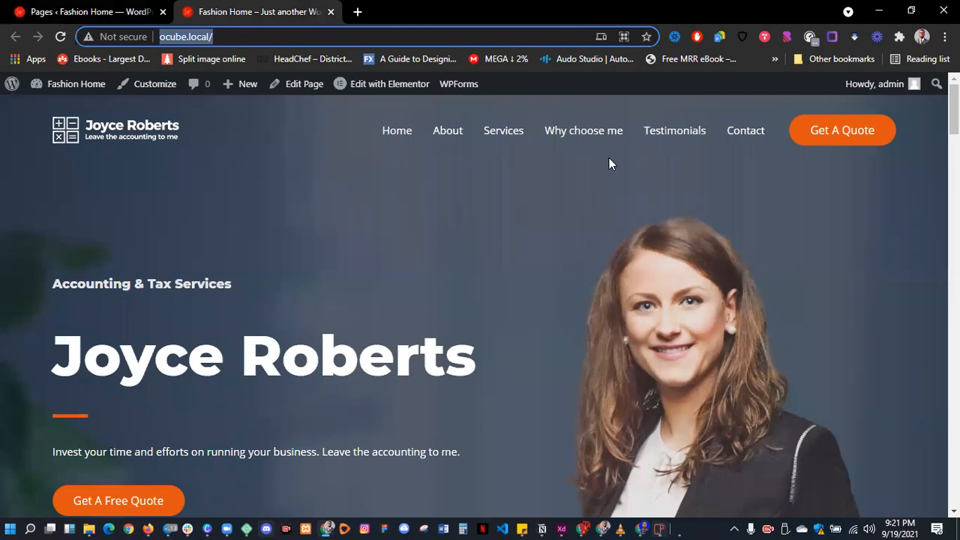
mouse_move(372, 86)
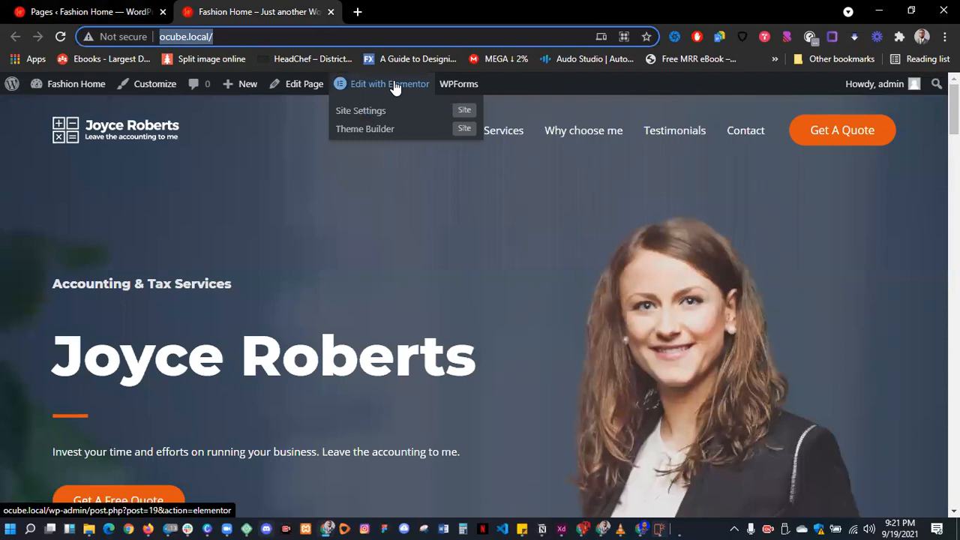
- Open the Home page in Elementor and retype the 'Joyce Roberts' hero heading as 'Deborah'
left_click(395, 87)
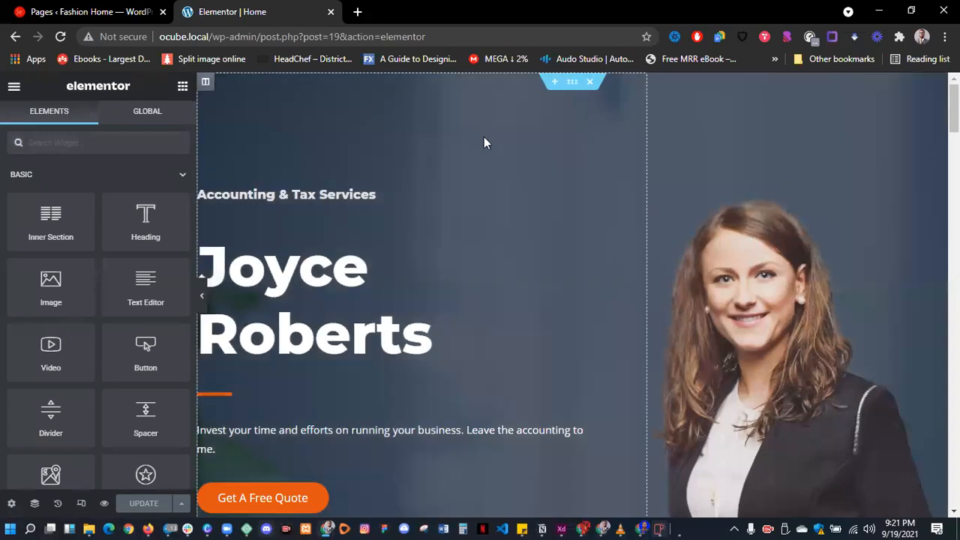
scroll(600, 187, "down", 1)
left_click(351, 199)
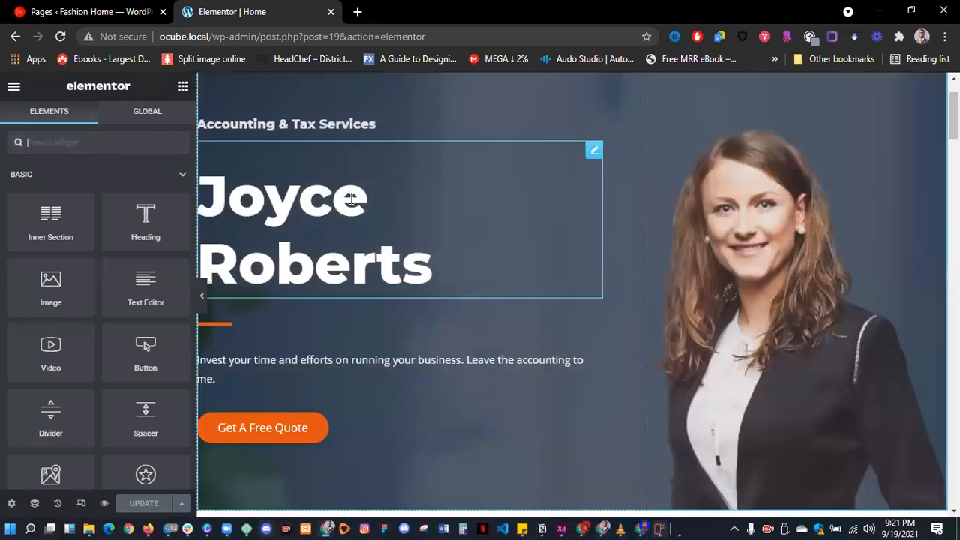
key("ctrl+a")
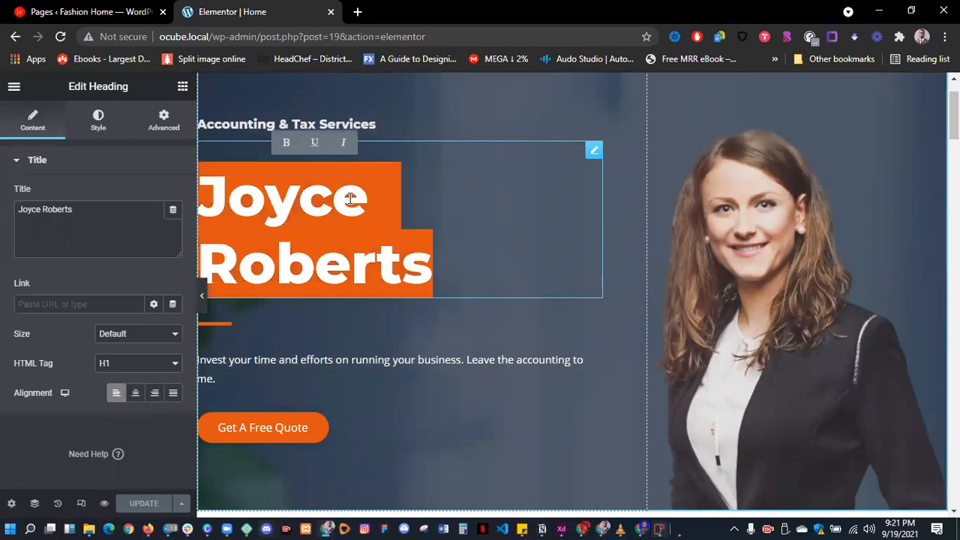
type("Deb")
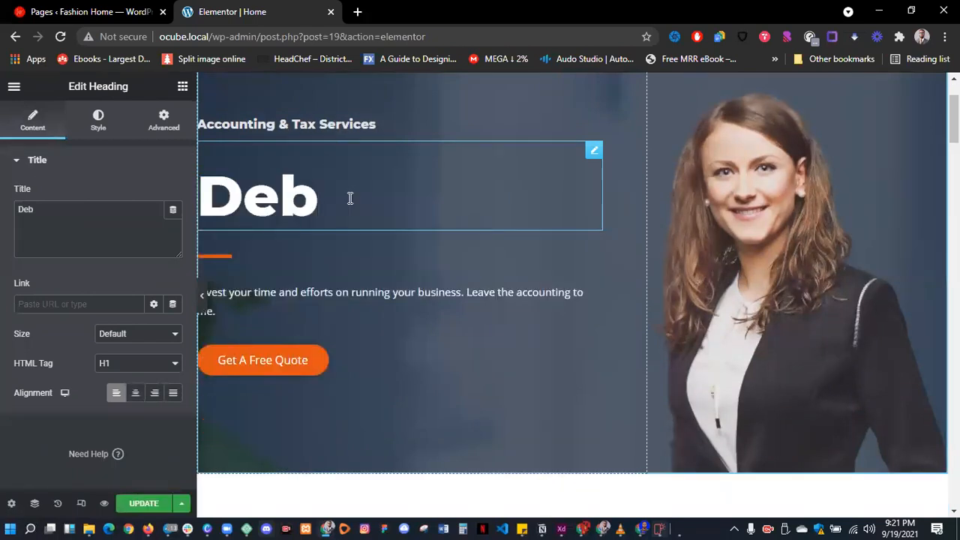
type("orah")
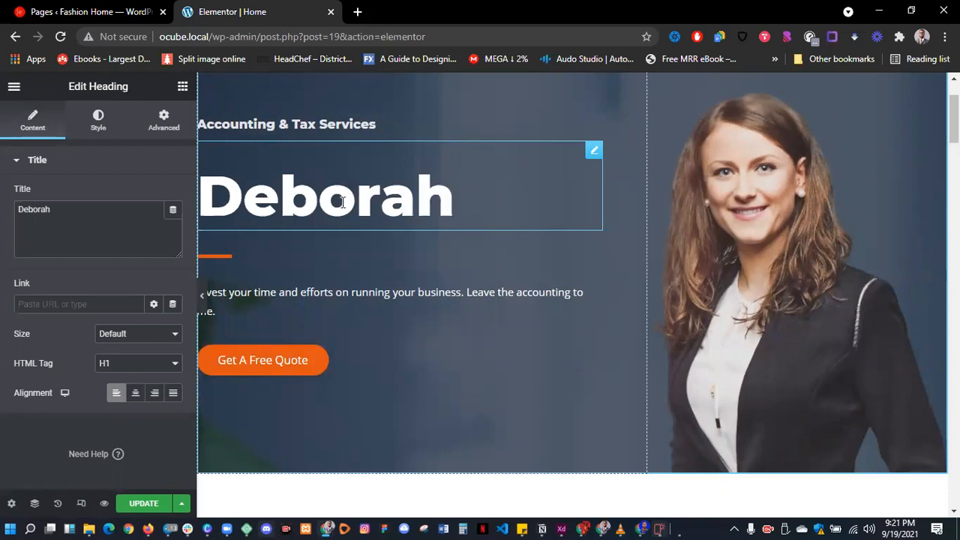
- Rewrite the hero paragraph as 'High class fashion home, where you can get your affordable fabrics… delivered to you for free'
left_click(341, 293)
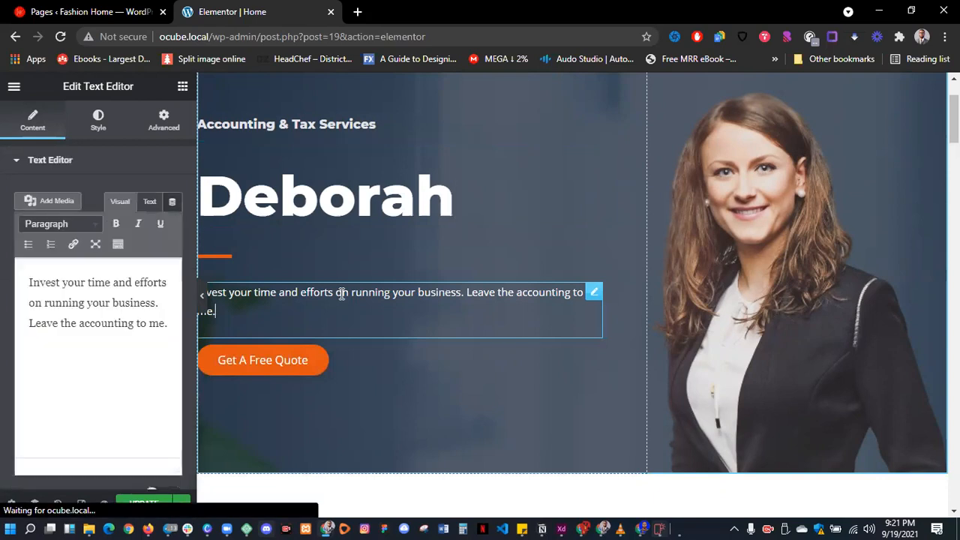
triple_click(342, 293)
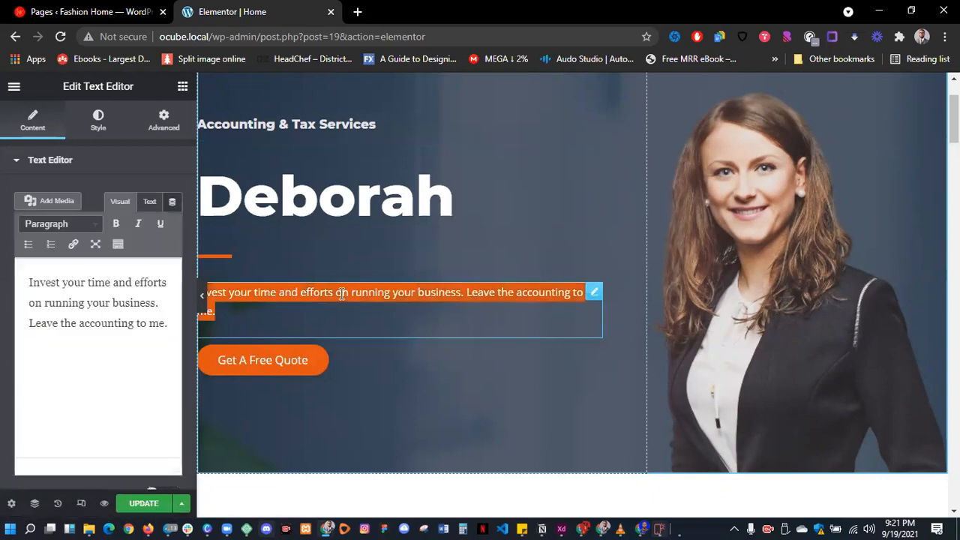
type("Top")
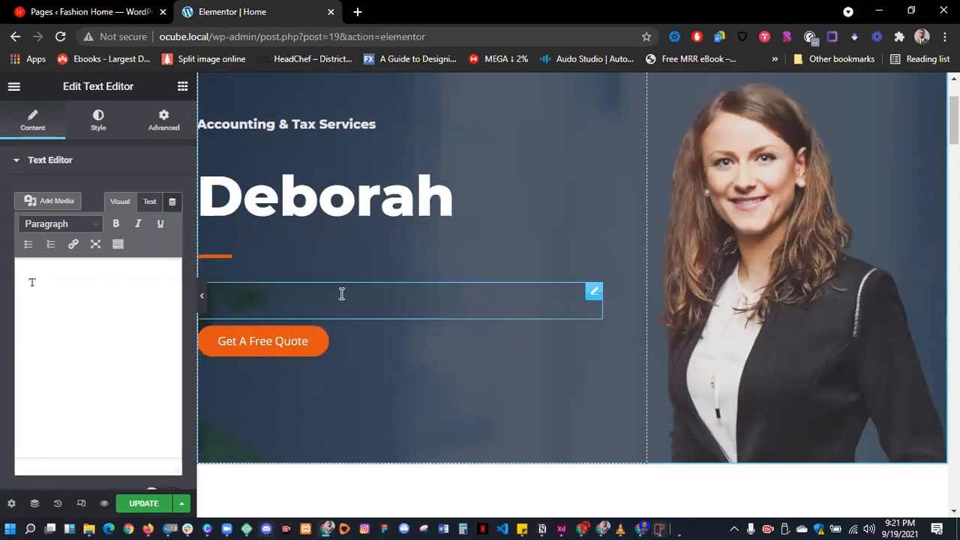
key("BackSpace")
key("BackSpace")
key("BackSpace")
type("Hig")
type("h class")
type(" fash")
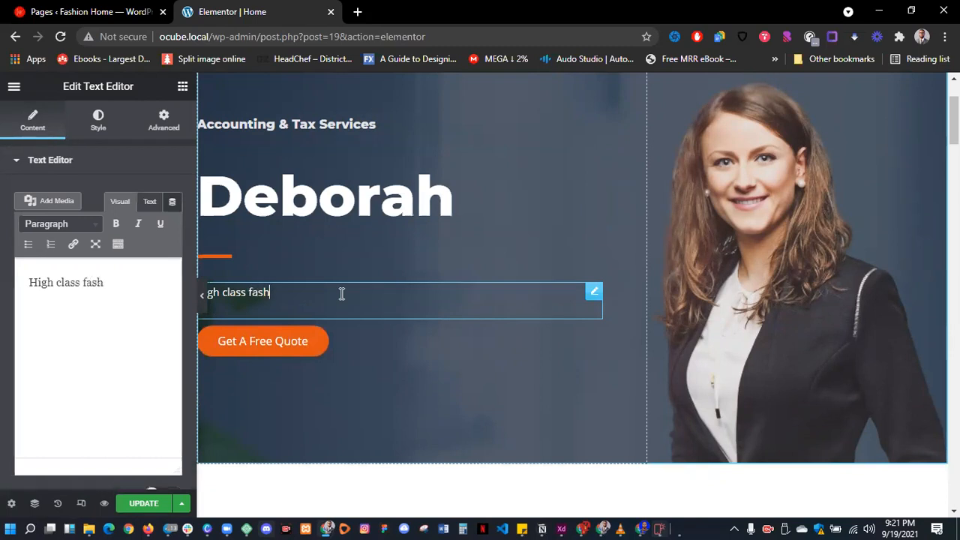
type("ion home")
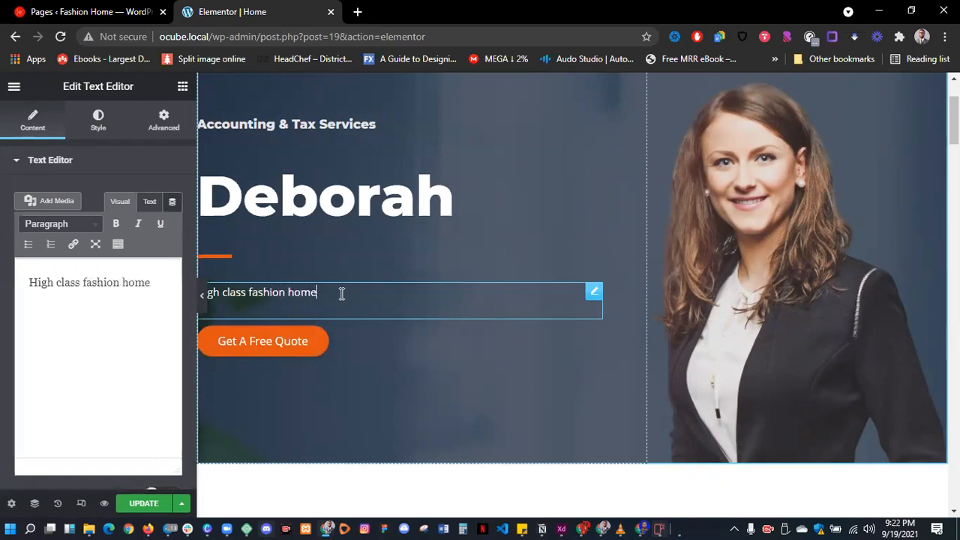
type(", where you can get your affoa")
key("BackSpace")
type("dable")
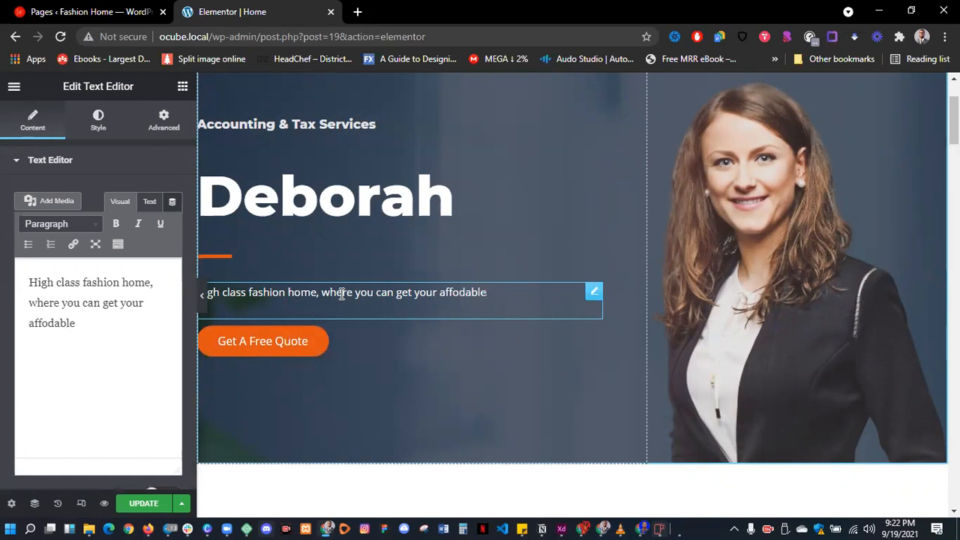
left_click(460, 292)
type("rdable  ")
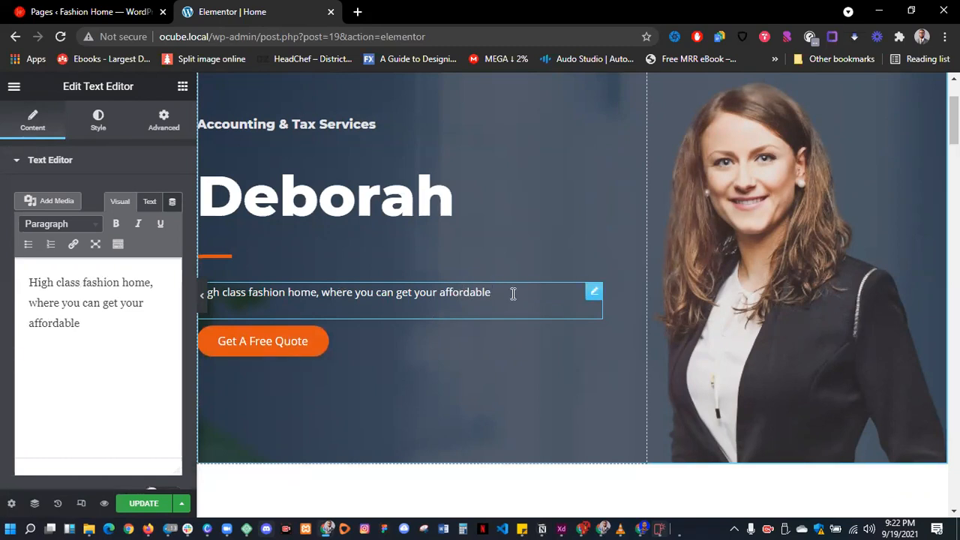
type("fabrics  and have them delivered to you")
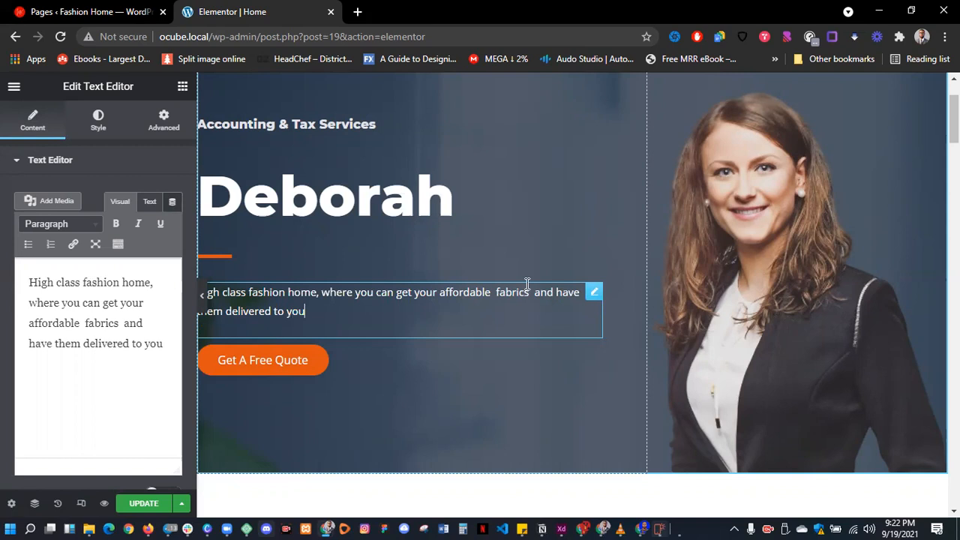
type(" for free")
- Change the hero button's label from 'Get A Free Quote' to 'Visit My Store For More'
left_click(281, 361)
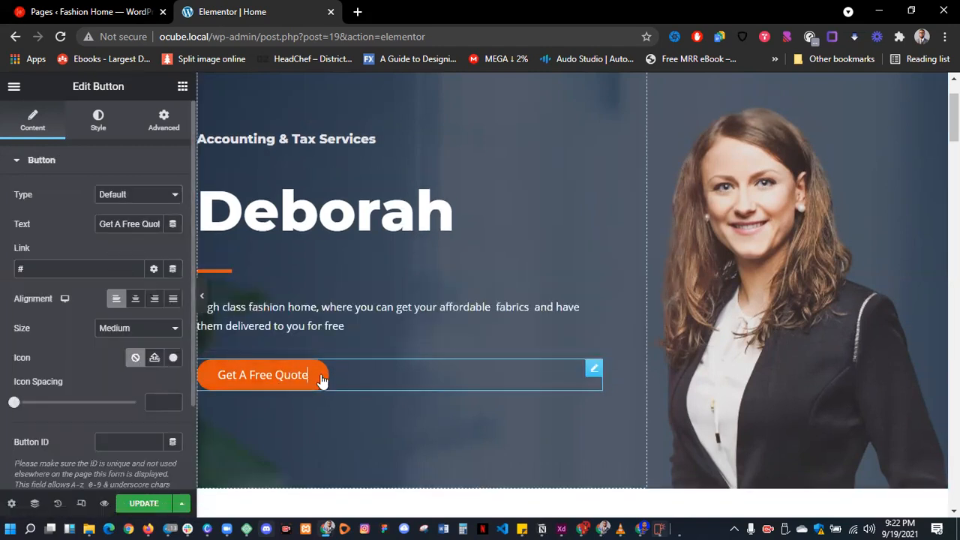
double_click(151, 224)
key("ctrl+a")
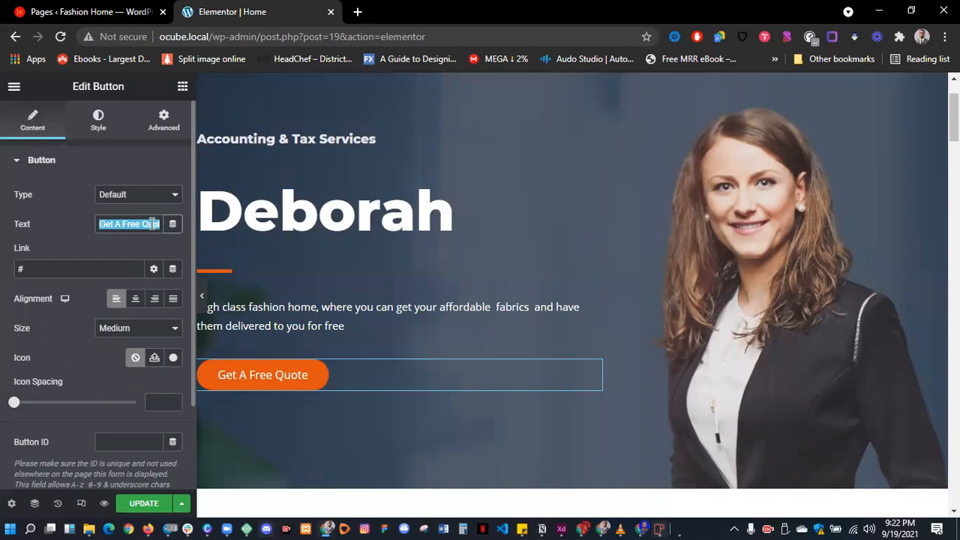
type("Visit M")
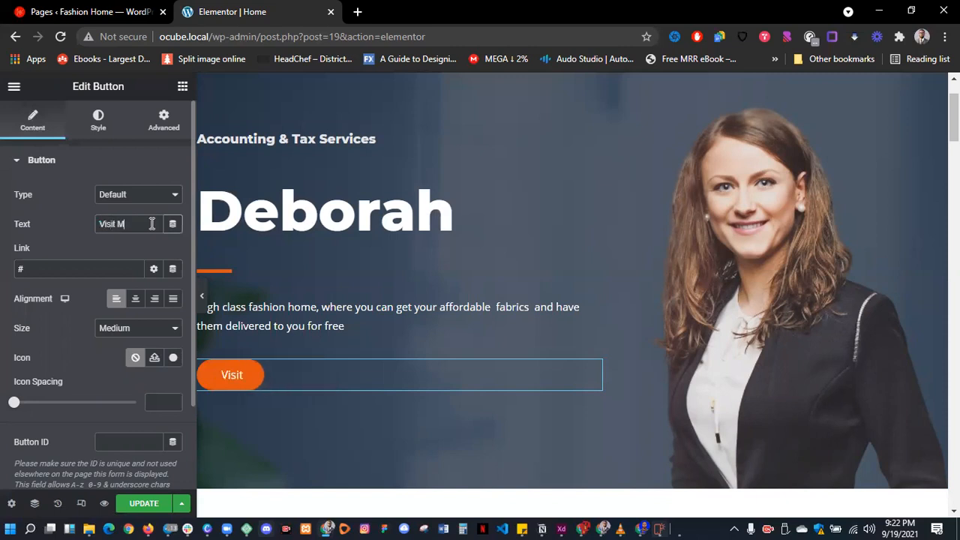
type("y Store")
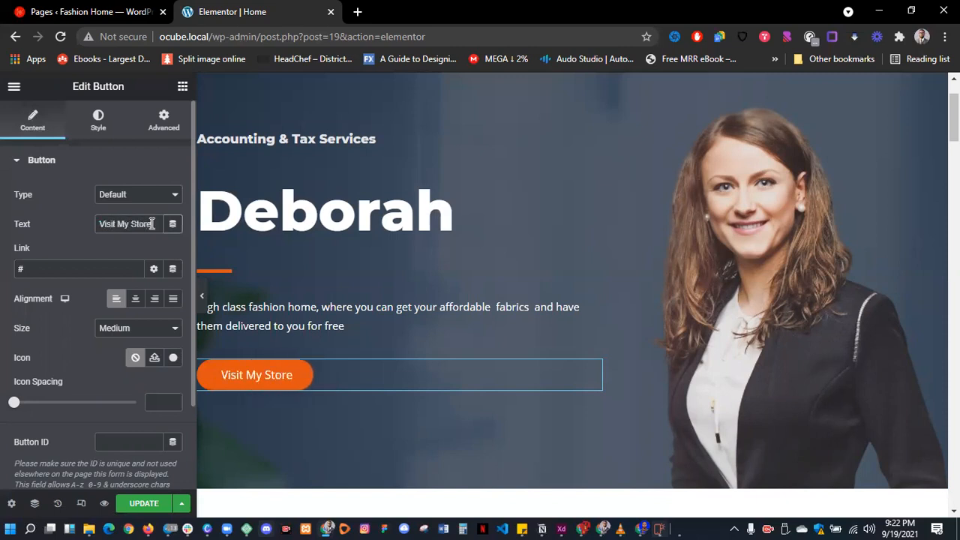
type(" For M")
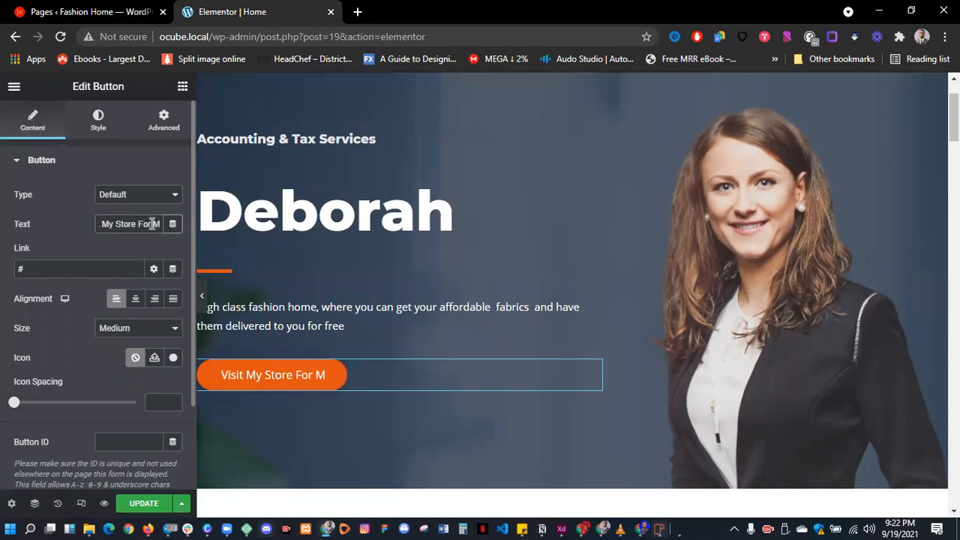
type("ore")
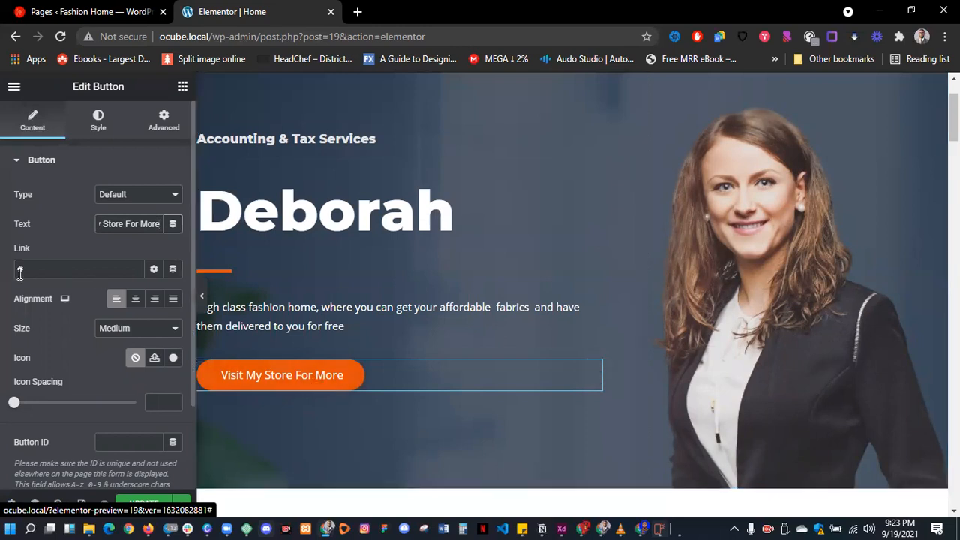
- Link the hero button to the site's Services page
left_click(60, 269)
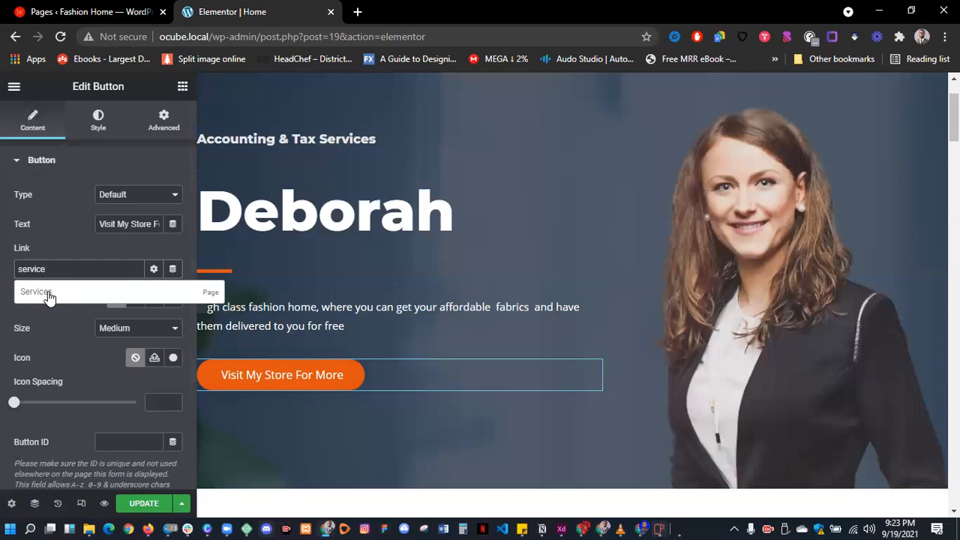
left_click(48, 293)
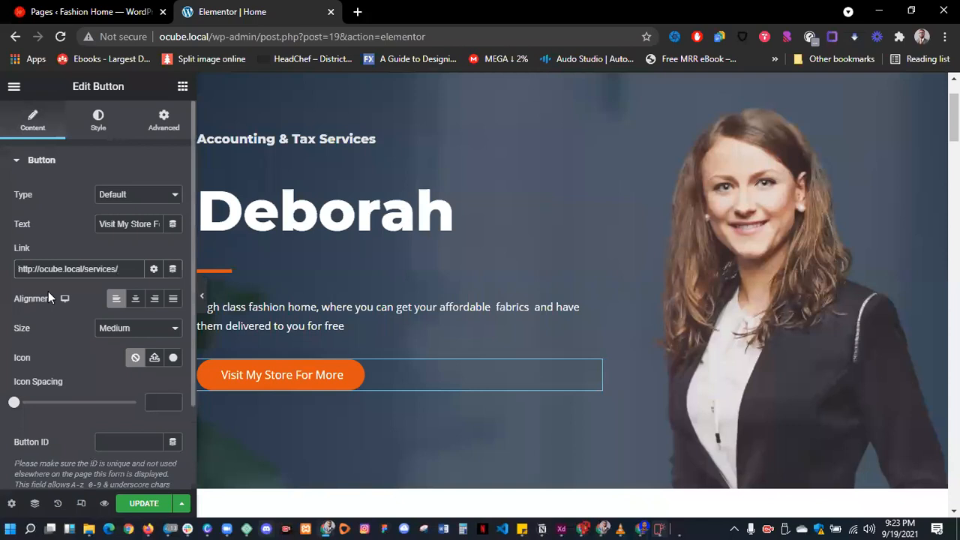
scroll(416, 230, "down", 4)
scroll(645, 200, "up", 6)
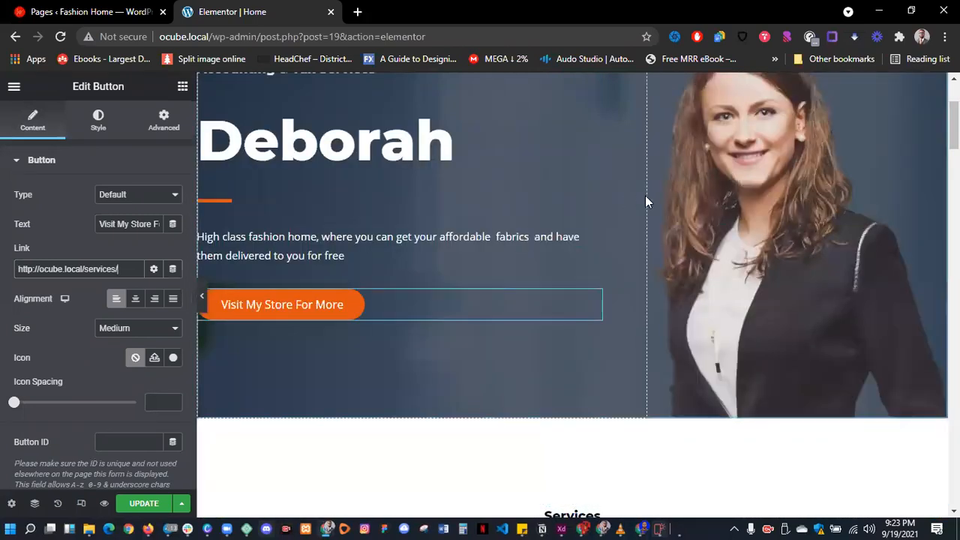
left_click(700, 201)
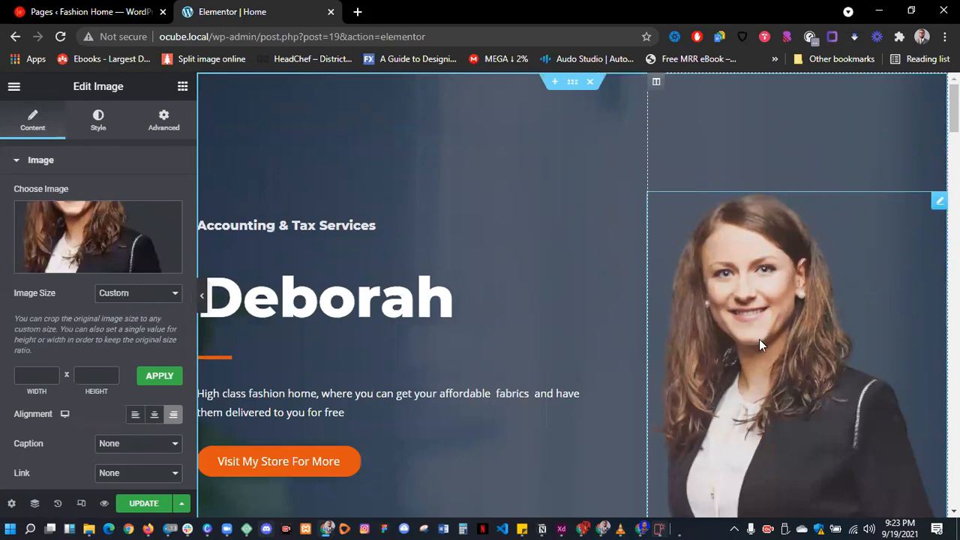
- Search the free stock images for 'professional woman' to replace the hero portrait
left_click(85, 238)
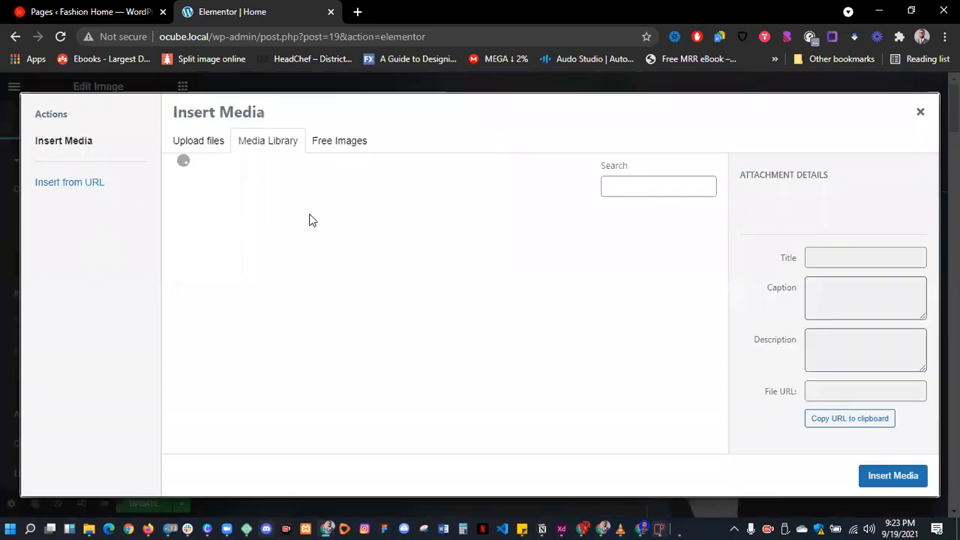
scroll(450, 292, "down", 10)
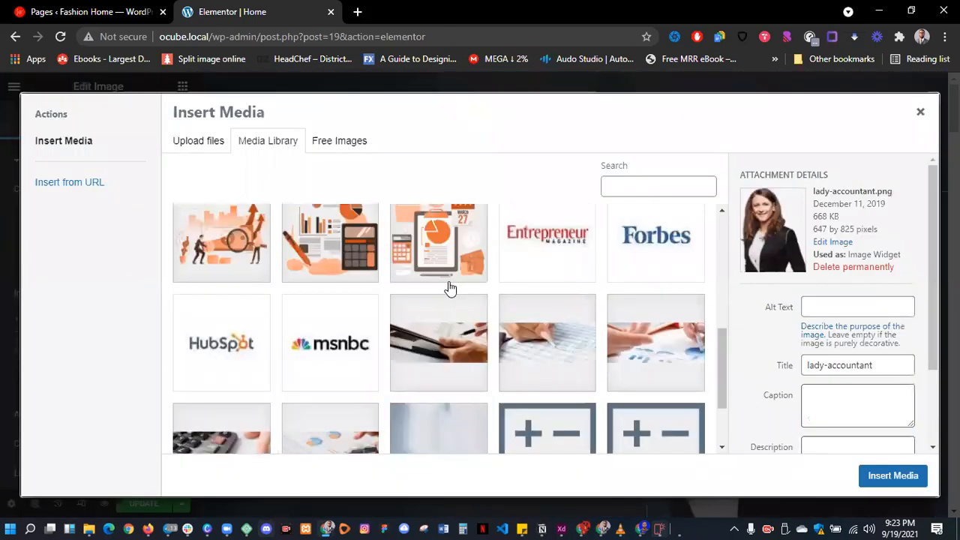
scroll(450, 289, "down", 2)
scroll(506, 253, "down", 5)
scroll(450, 225, "up", 1)
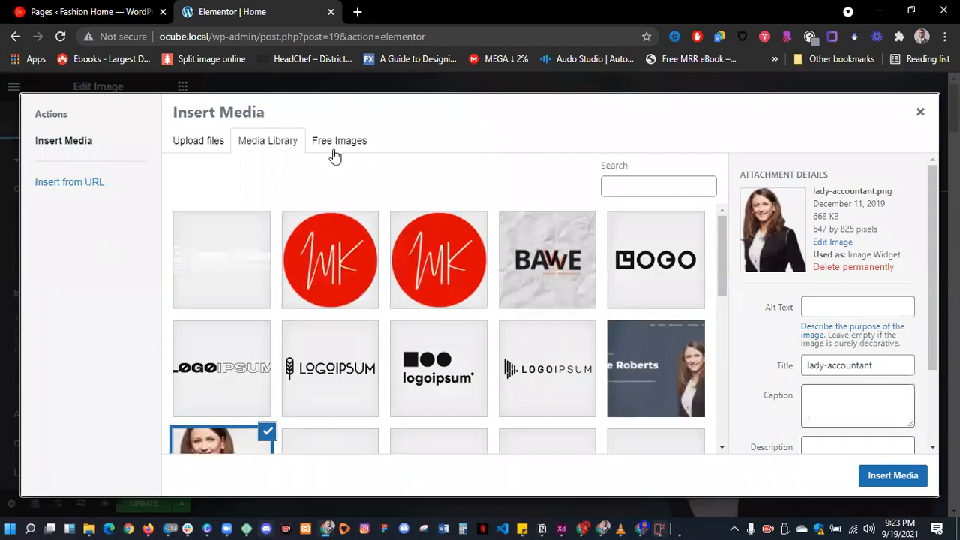
left_click(336, 144)
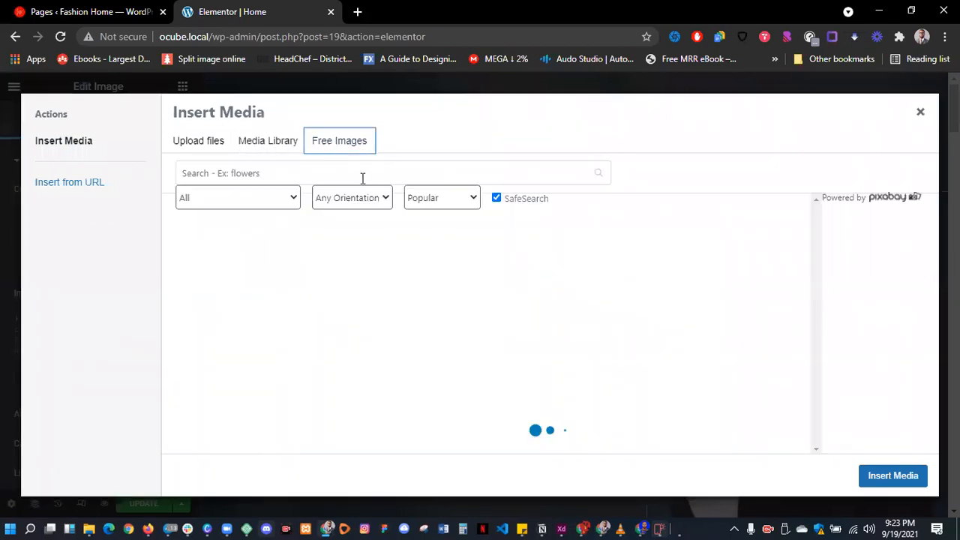
left_click(362, 173)
type("profes")
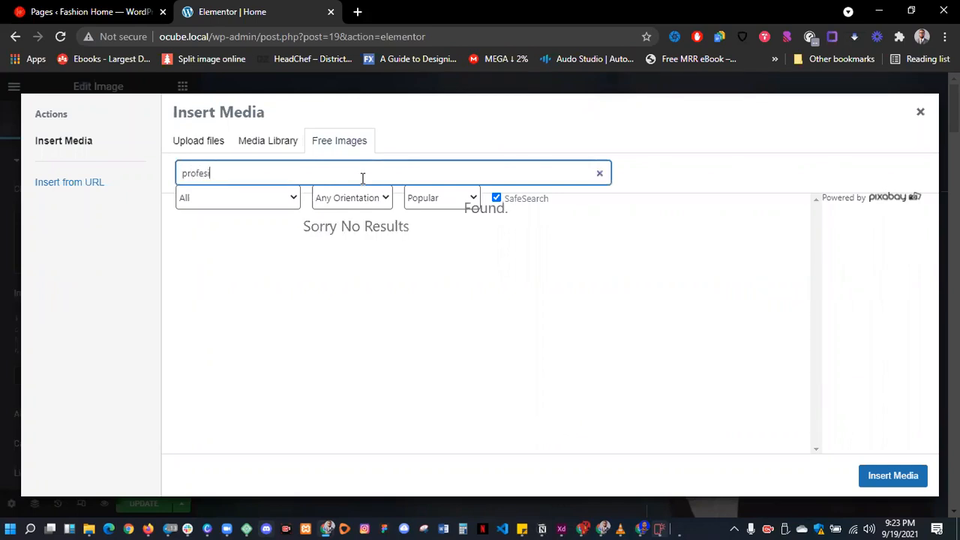
type("sional woman")
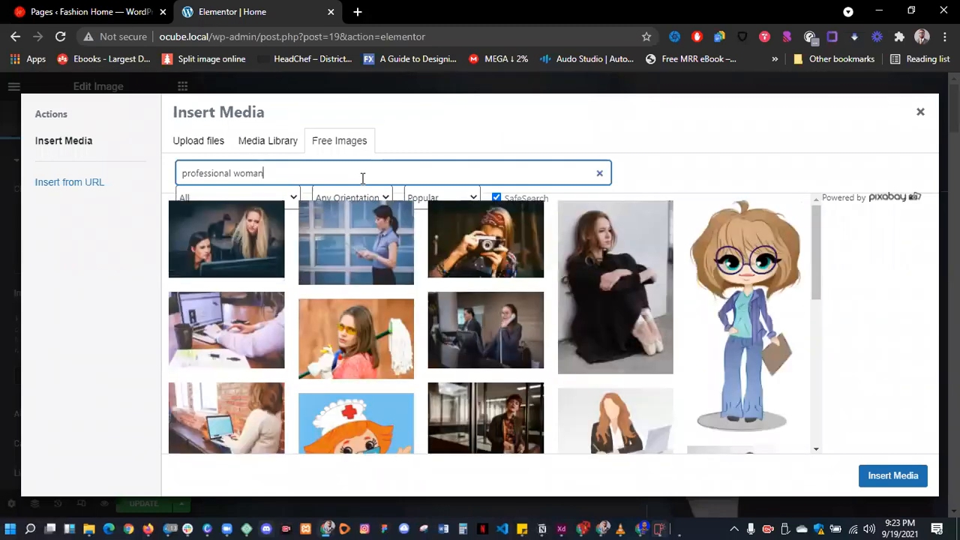
- Pick a smiling professional woman photo from the results and insert it
scroll(342, 300, "down", 5)
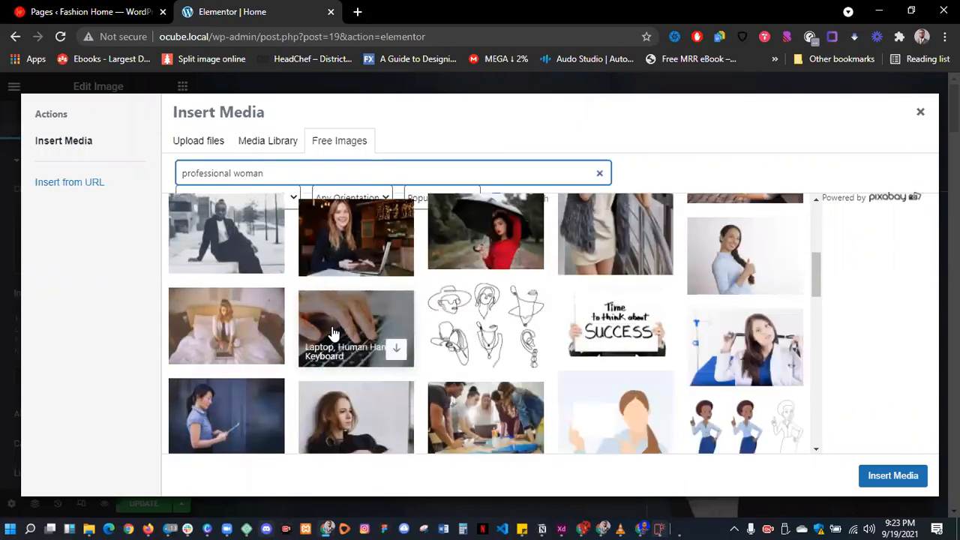
scroll(334, 334, "down", 2)
scroll(334, 334, "down", 4)
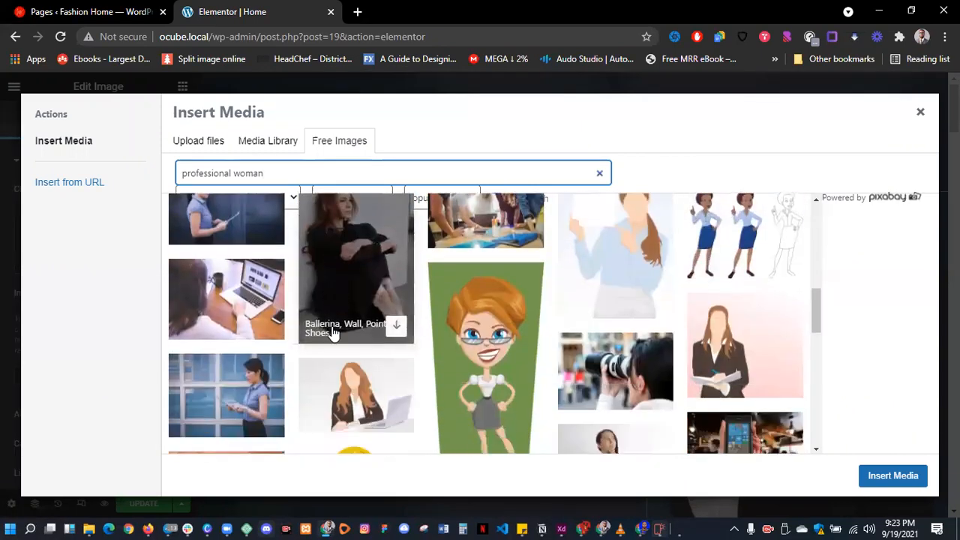
scroll(334, 334, "down", 6)
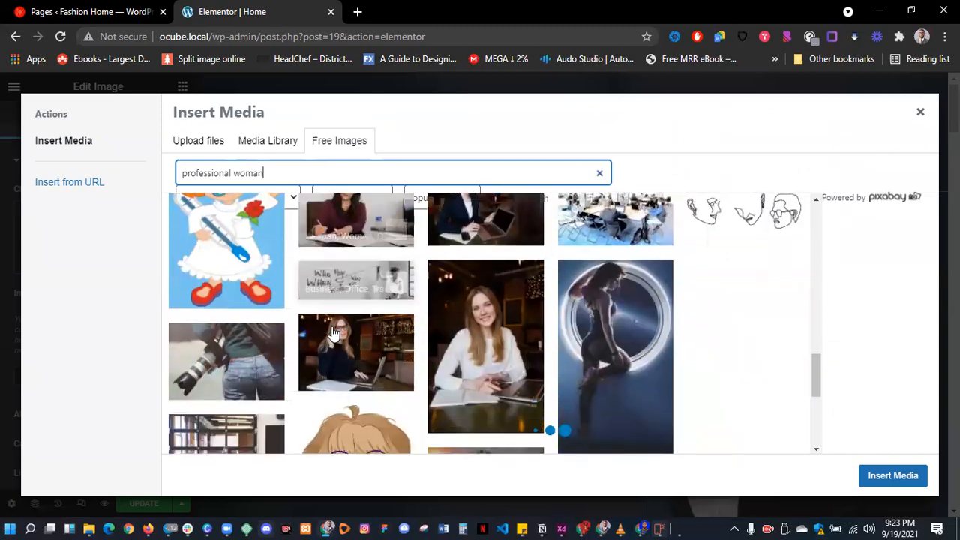
scroll(334, 334, "down", 2)
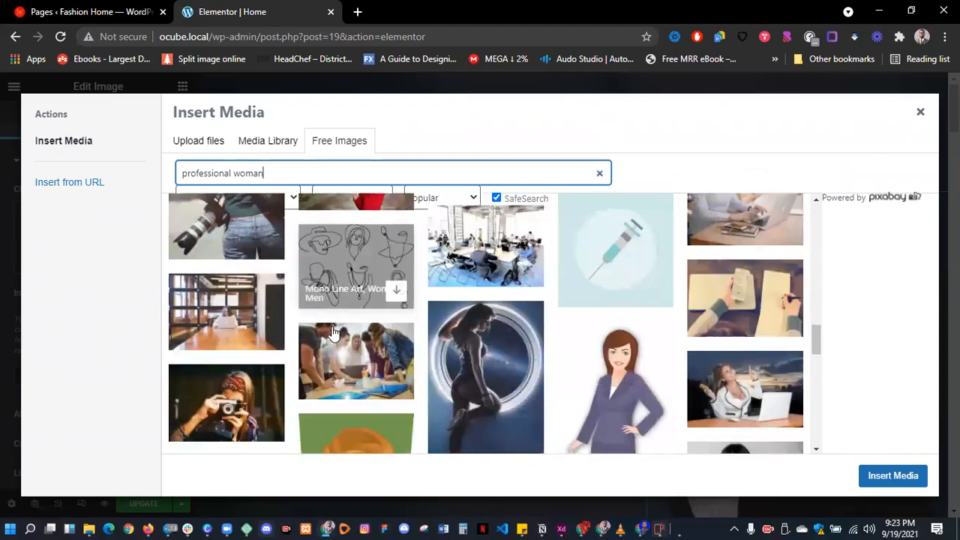
scroll(334, 334, "down", 2)
scroll(725, 332, "down", 3)
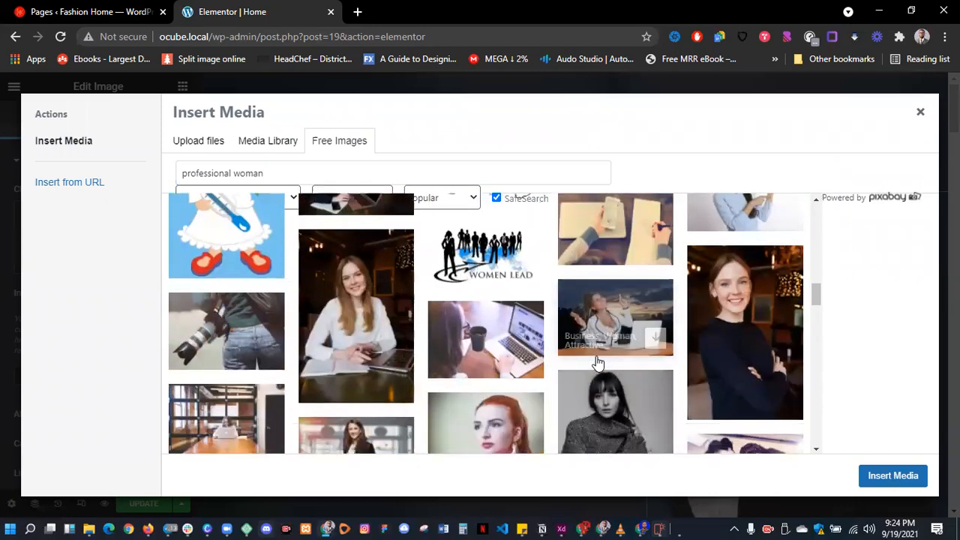
left_click(737, 308)
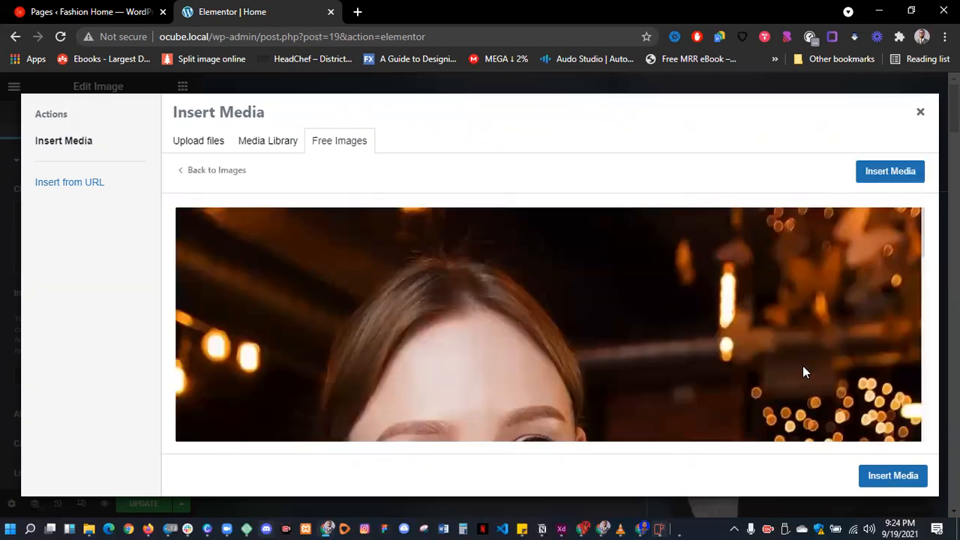
left_click(901, 477)
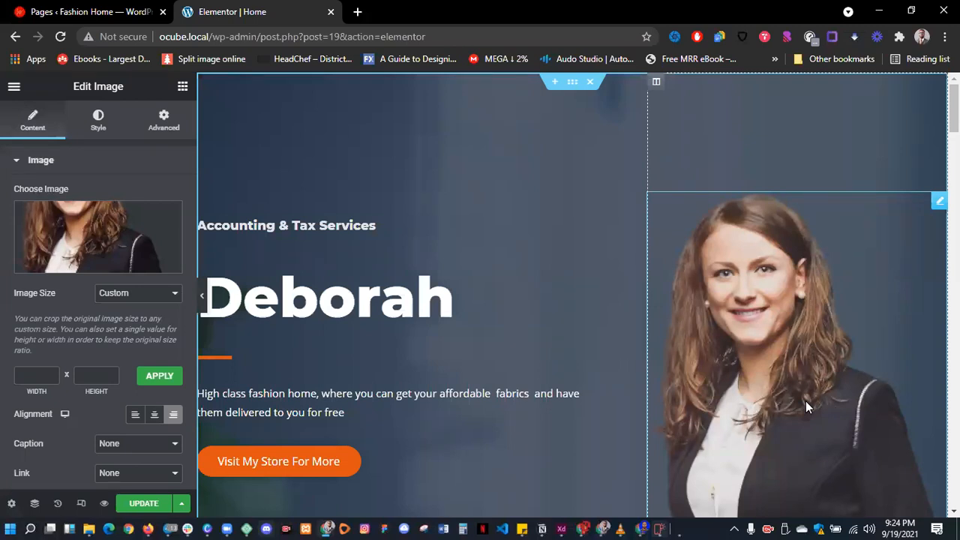
- Reopen the free image picker and insert the previewed photo into the hero
left_click(100, 230)
scroll(669, 283, "down", 5)
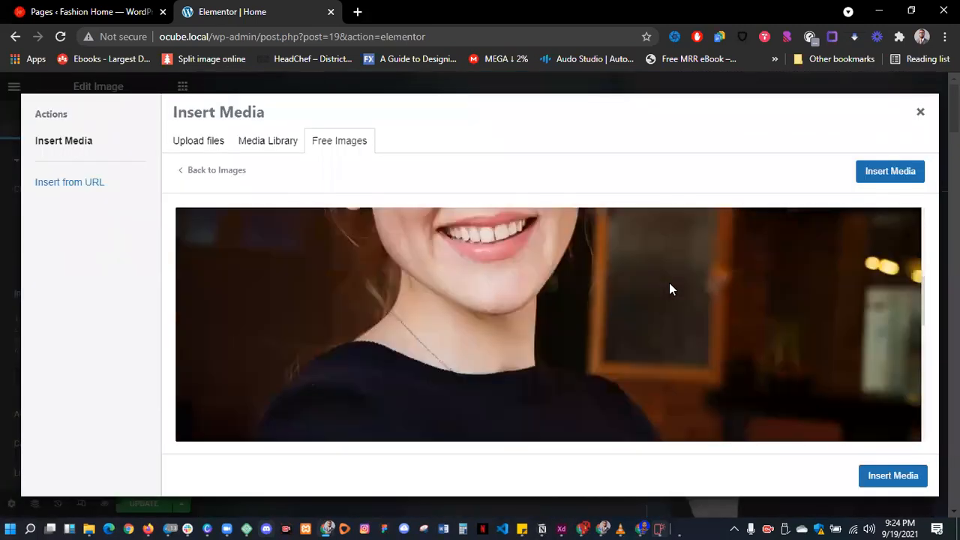
scroll(671, 288, "down", 3)
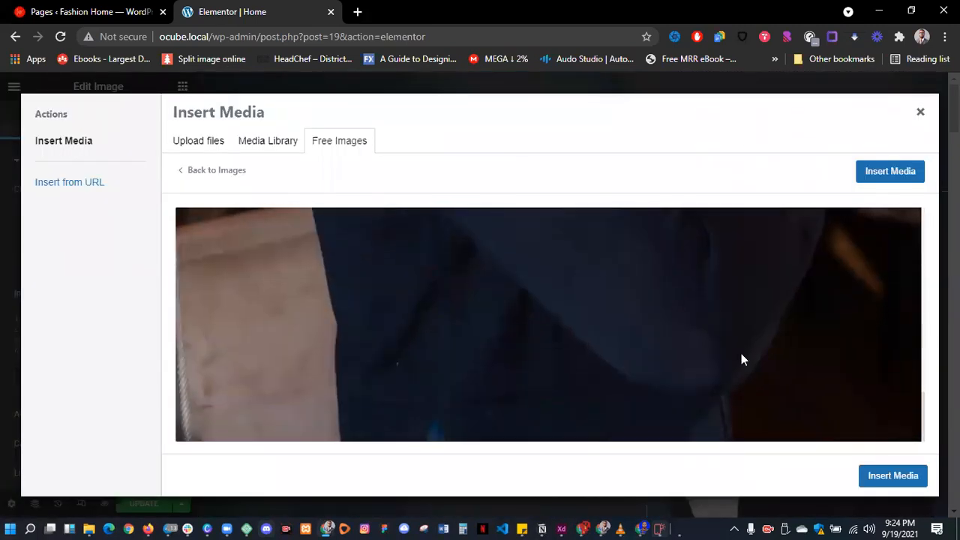
left_click(890, 482)
- Retitle the 'What I Do' heading under Services to 'How I can Help your Business Grow'
scroll(775, 343, "down", 4)
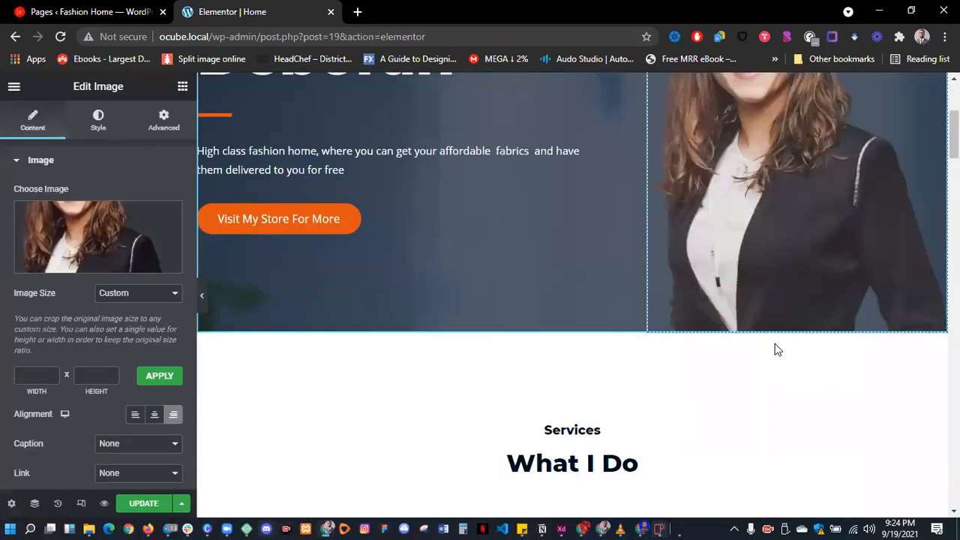
scroll(776, 349, "down", 3)
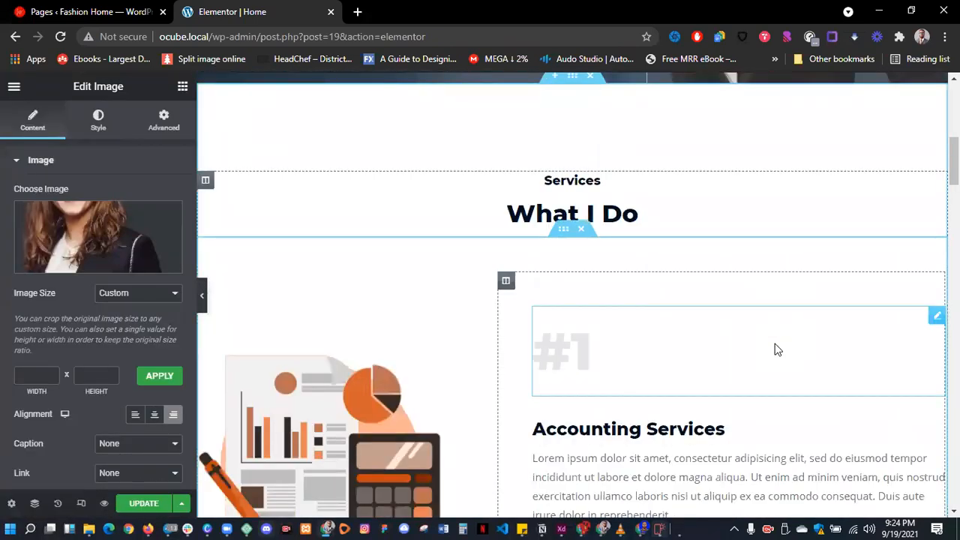
scroll(777, 348, "up", 4)
scroll(775, 343, "down", 3)
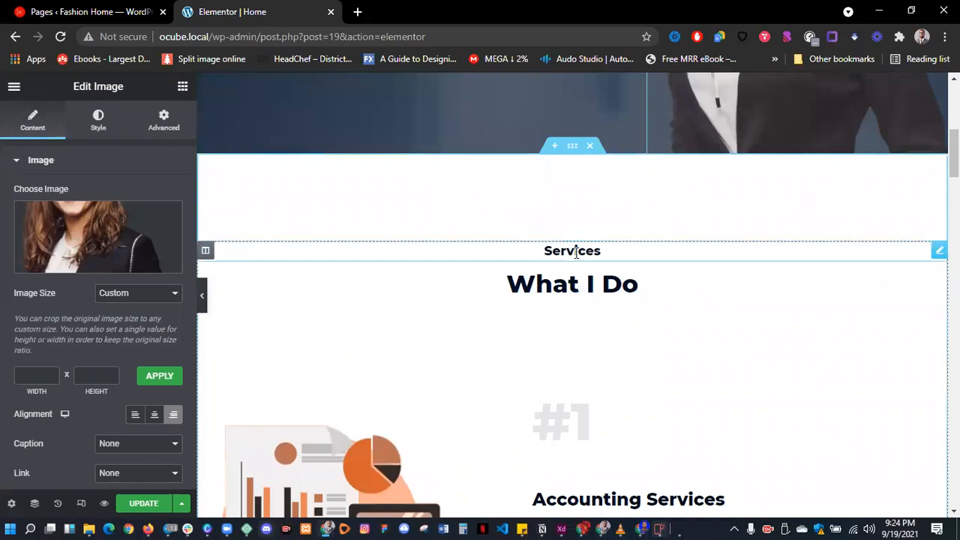
left_click(576, 253)
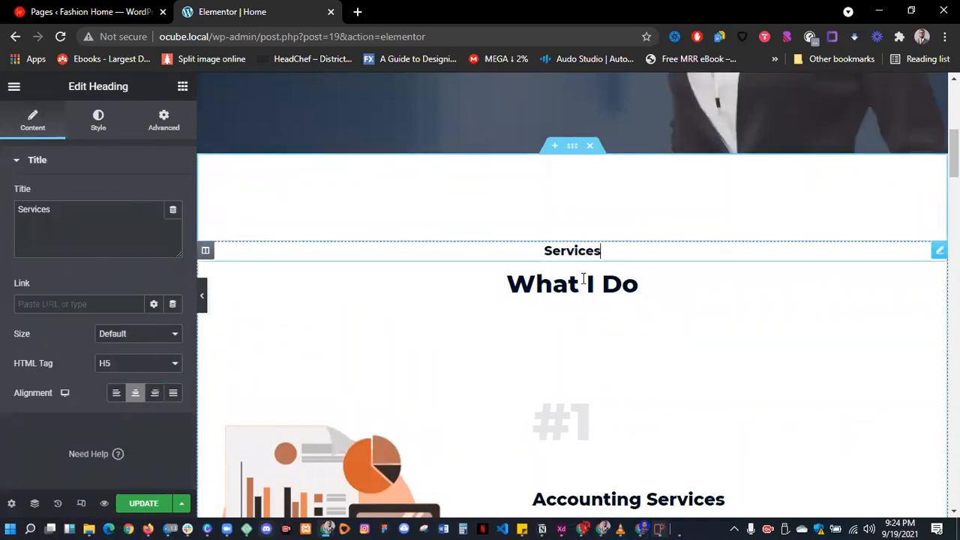
left_click(583, 279)
triple_click(584, 281)
type("G")
key("BackSpace")
type("Ho3w")
key("BackSpace")
key("BackSpace")
type("w I can Help your Business Grow")
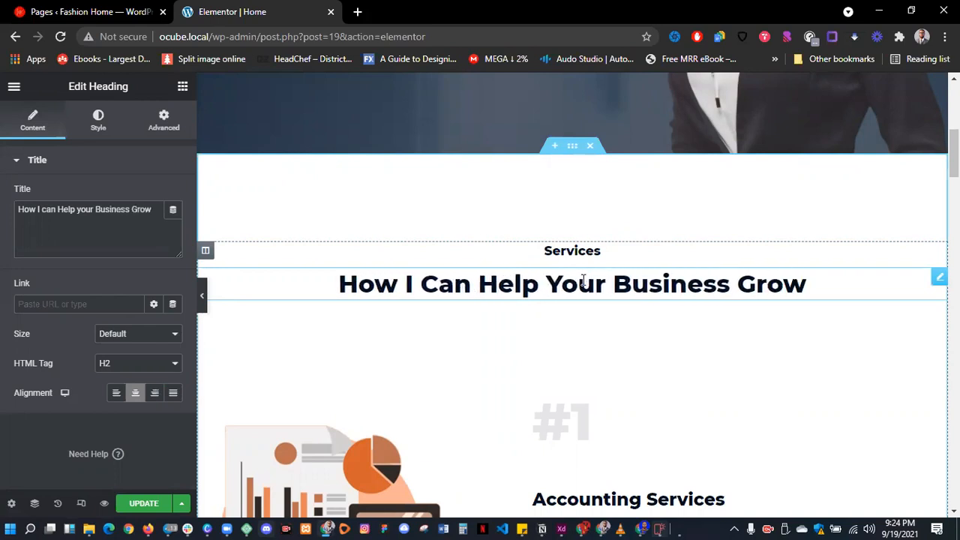
- Review the Accounting, Tax and Financial Advisory service blocks, then close the Elementor Home tab
scroll(593, 325, "down", 4)
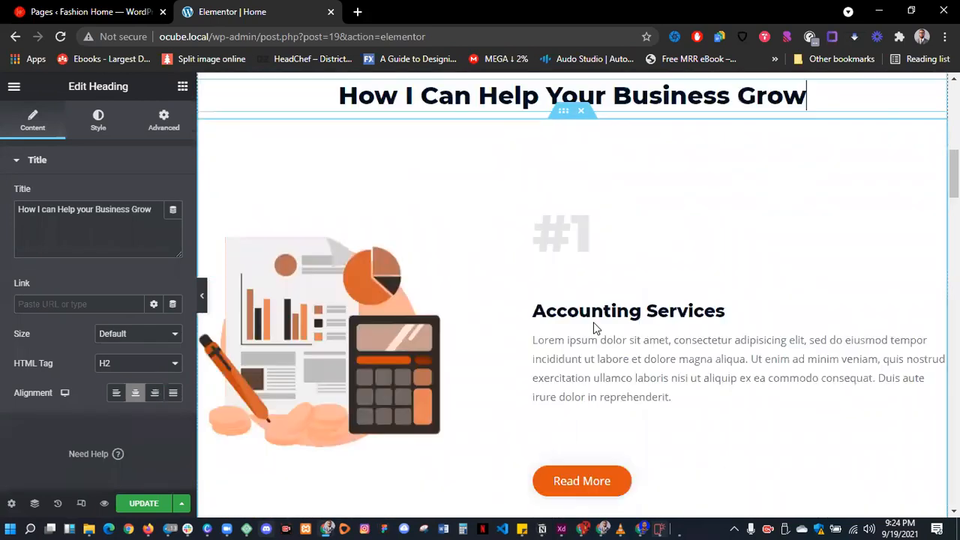
scroll(594, 325, "down", 1)
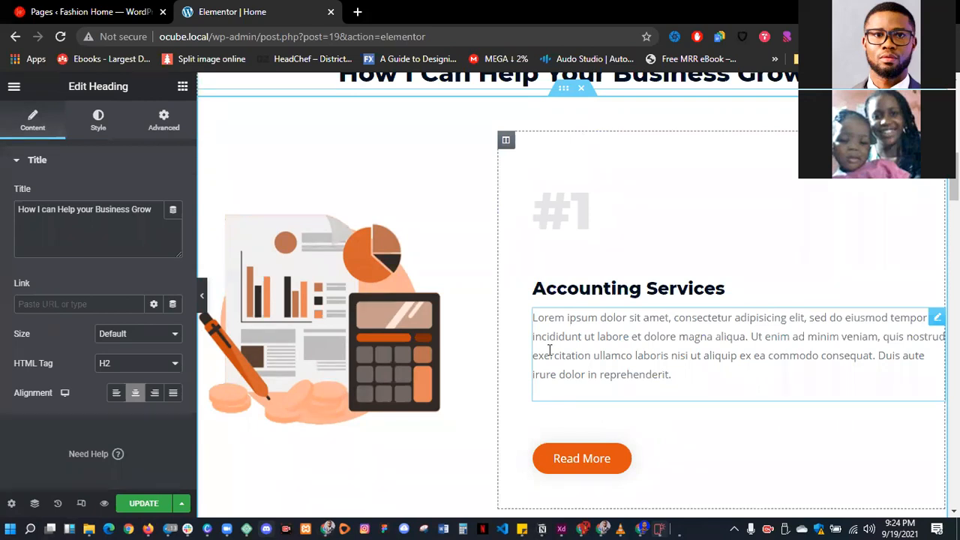
scroll(550, 349, "down", 15)
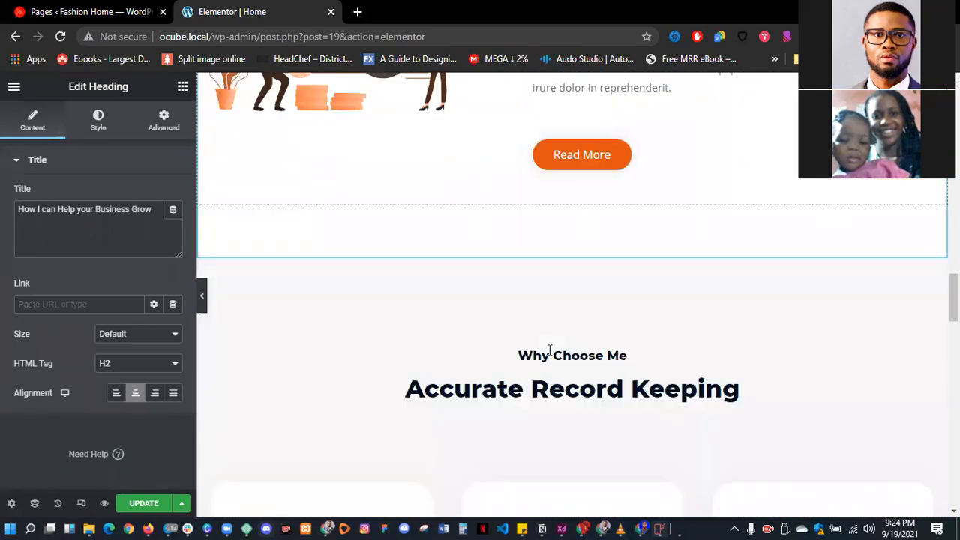
scroll(550, 350, "down", 5)
scroll(592, 315, "up", 3)
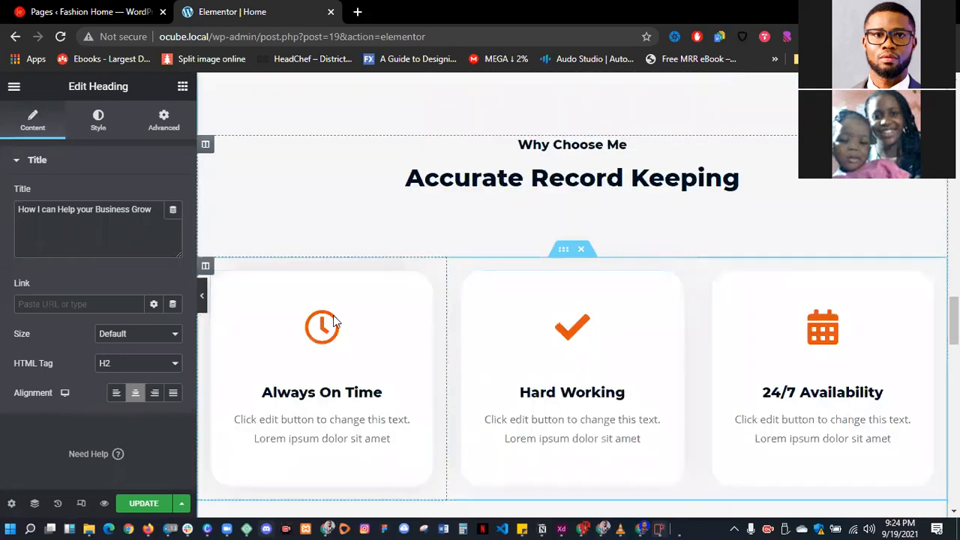
scroll(488, 377, "down", 5)
scroll(488, 383, "down", 4)
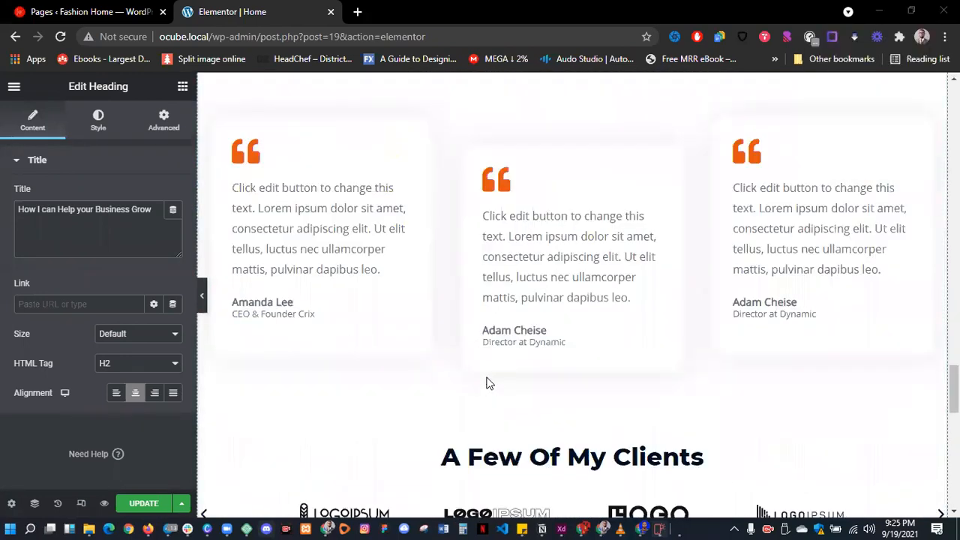
scroll(488, 382, "up", 1)
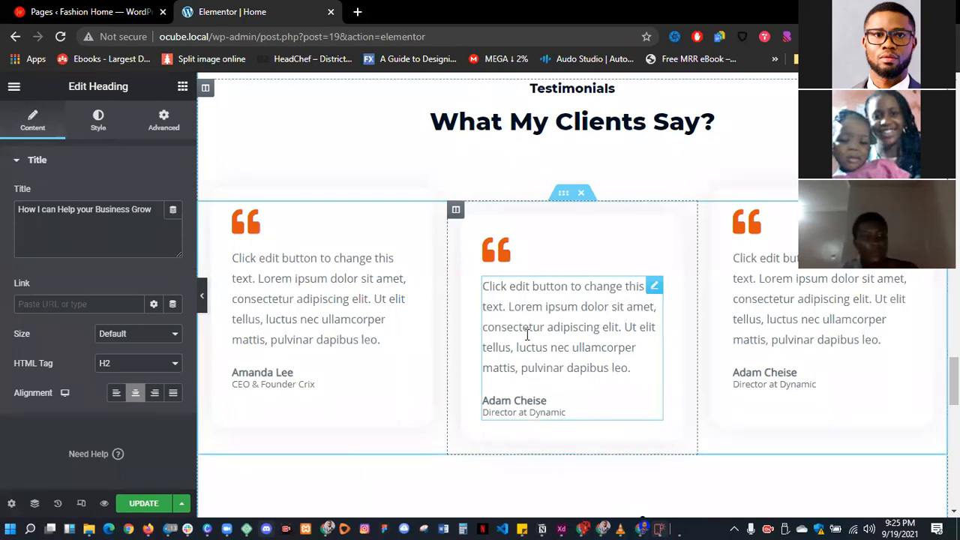
scroll(527, 336, "down", 5)
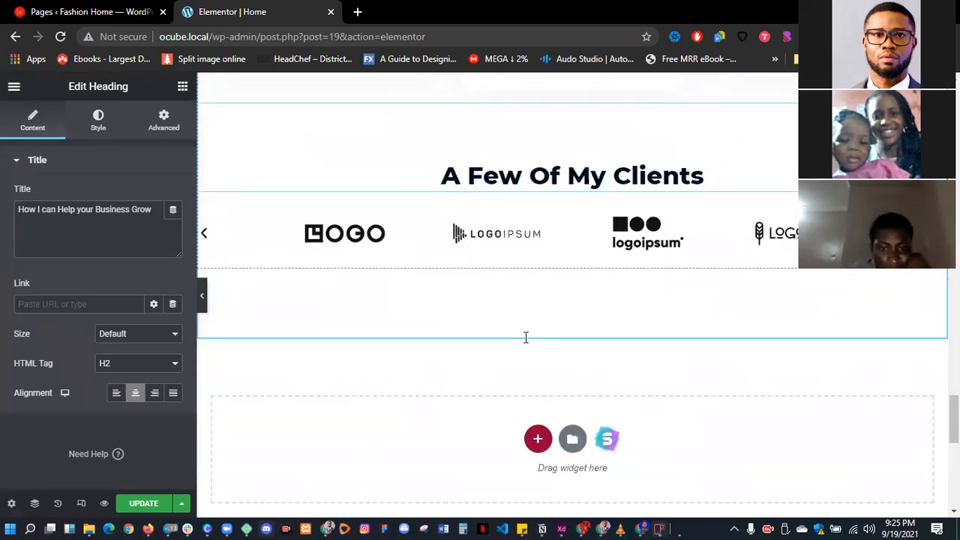
scroll(523, 337, "down", 4)
scroll(523, 338, "up", 5)
scroll(525, 343, "up", 8)
scroll(529, 345, "down", 5)
scroll(536, 350, "down", 7)
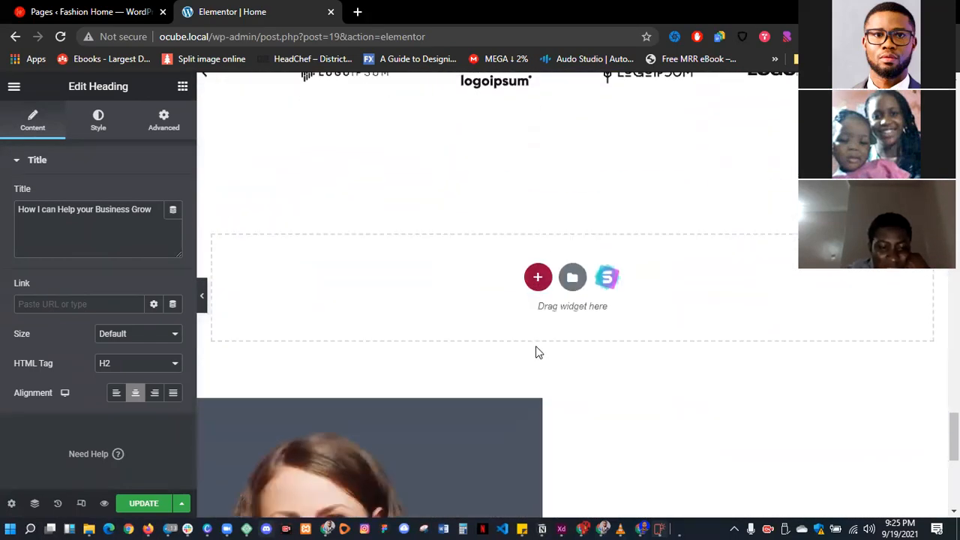
scroll(535, 350, "down", 3)
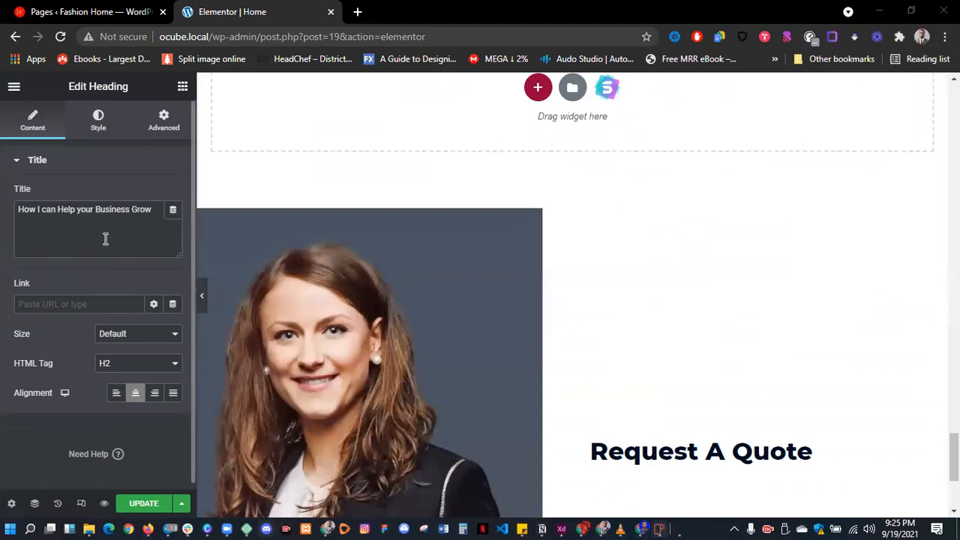
scroll(448, 251, "down", 3)
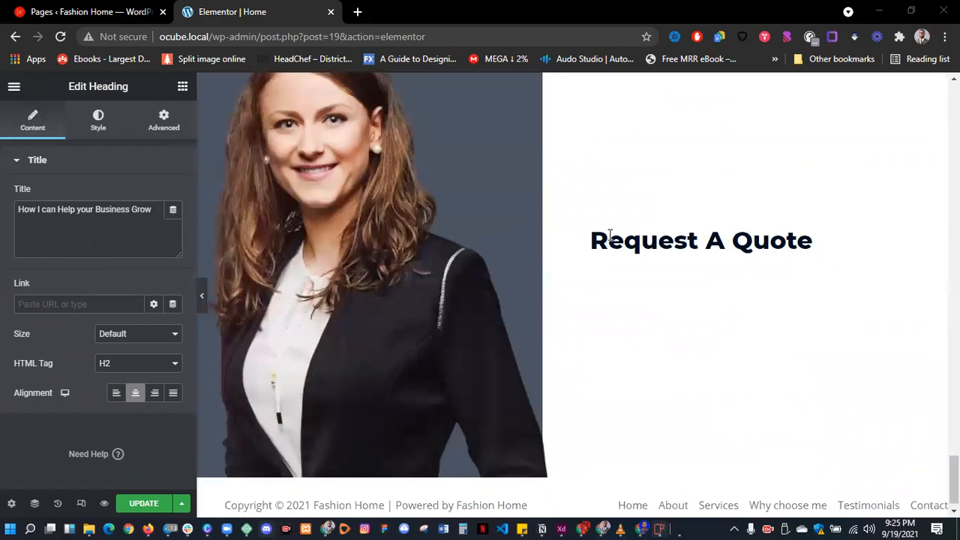
scroll(660, 240, "up", 15)
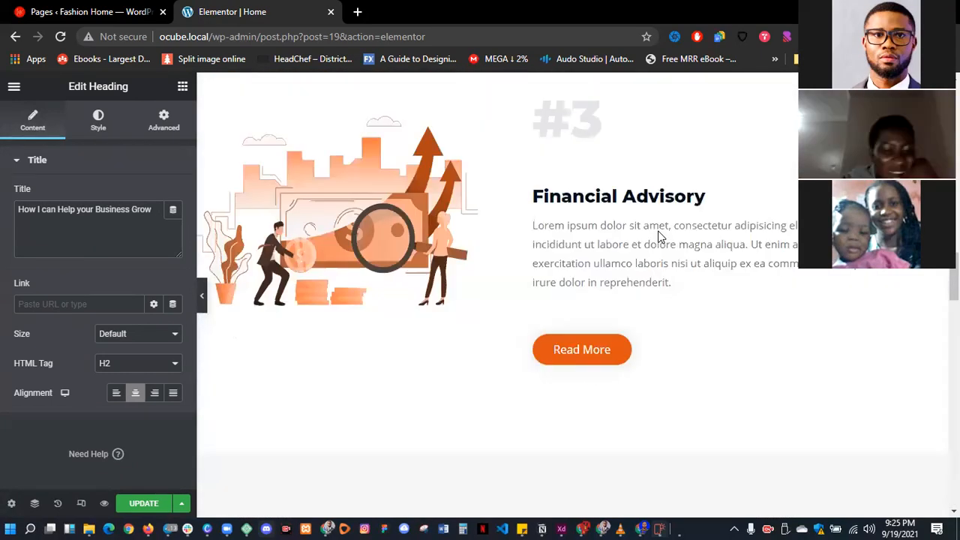
scroll(659, 236, "up", 10)
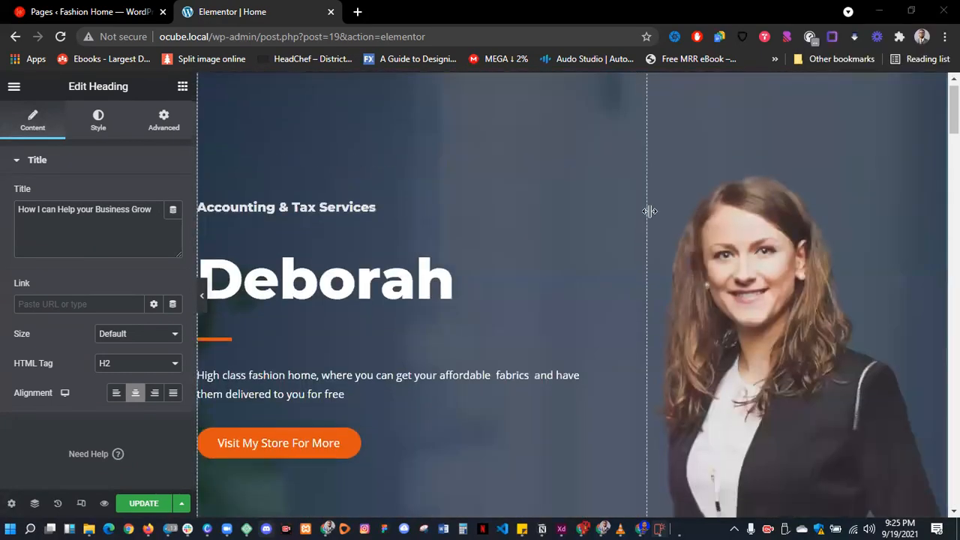
scroll(651, 218, "down", 3)
scroll(525, 248, "up", 1)
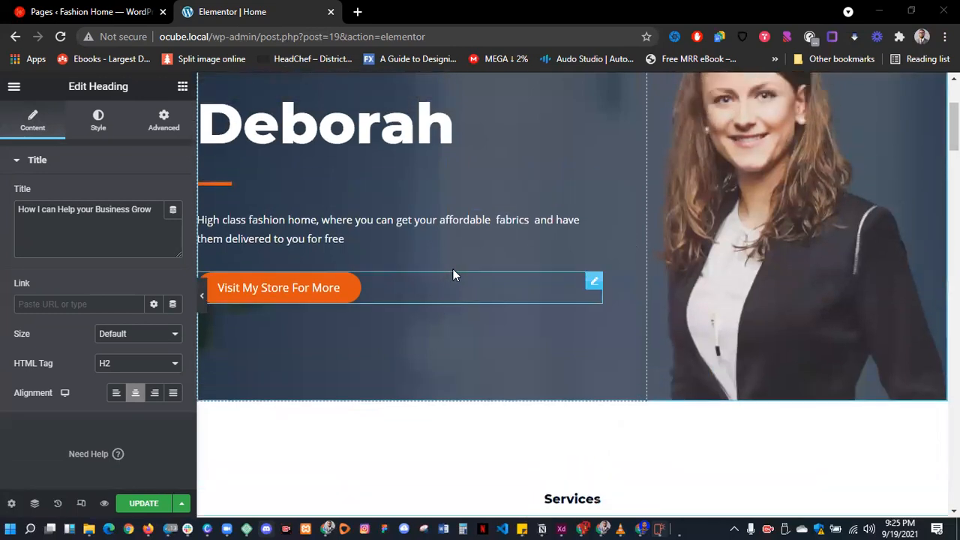
scroll(480, 262, "down", 2)
scroll(505, 255, "down", 3)
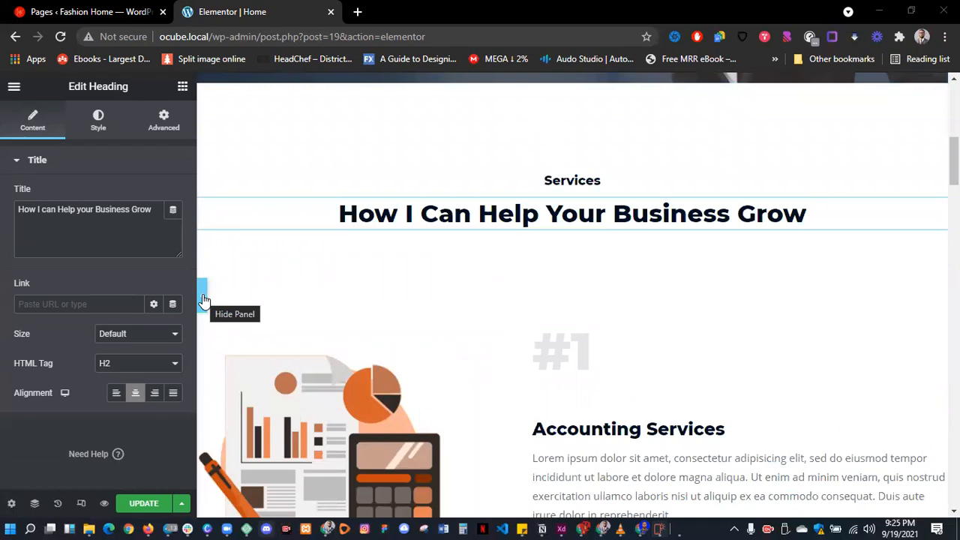
scroll(386, 360, "down", 5)
scroll(453, 365, "down", 8)
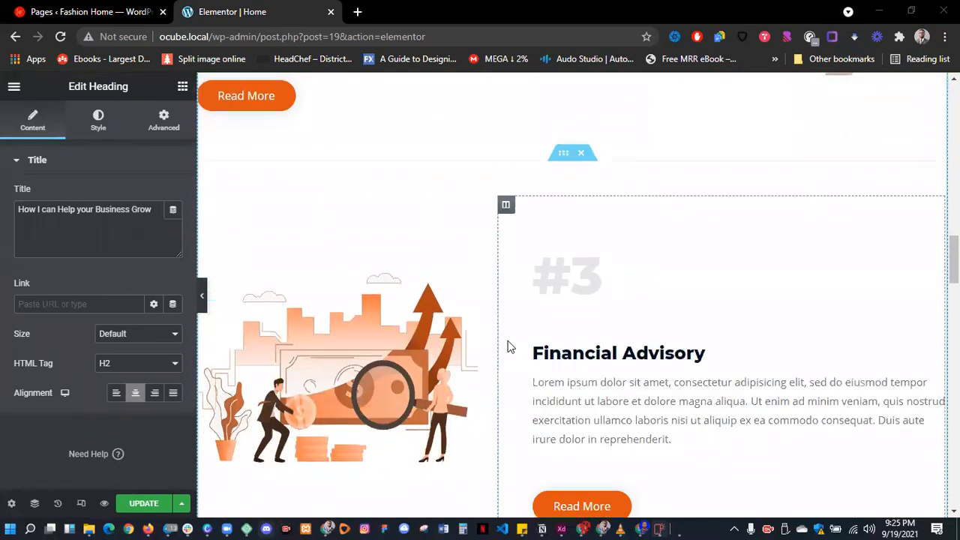
scroll(508, 345, "down", 7)
scroll(508, 346, "up", 5)
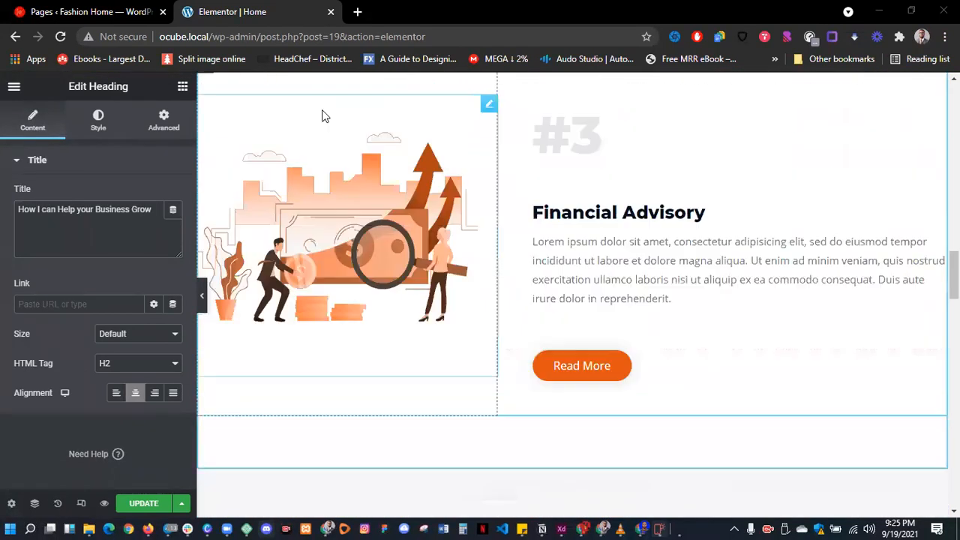
left_click(331, 11)
- Leave the Home editor and open the live site's About page in a new tab
left_click(547, 115)
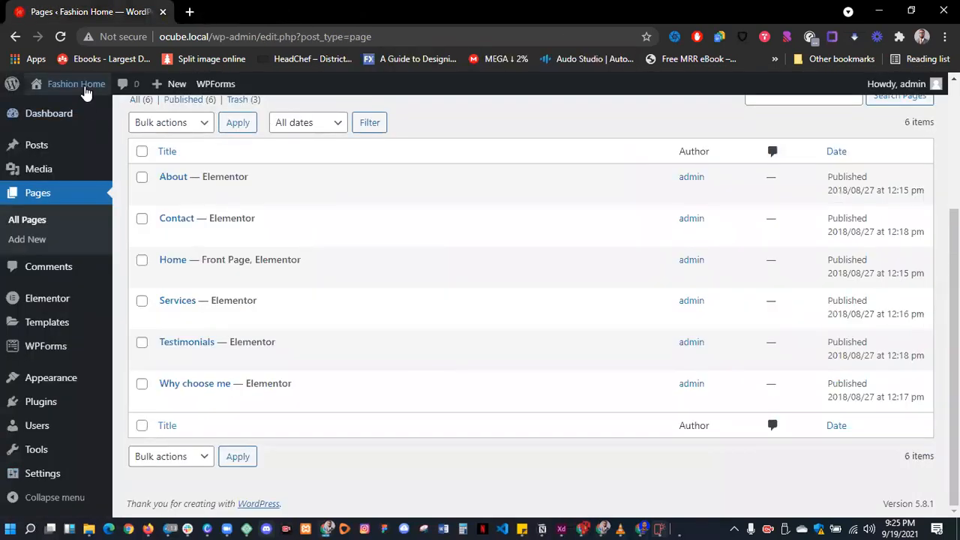
middle_click(46, 108)
left_click(229, 13)
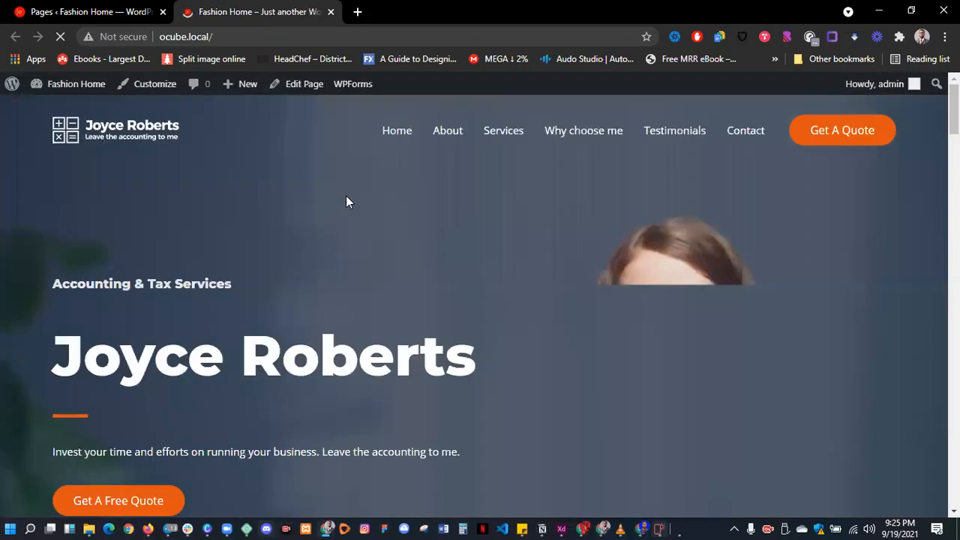
left_click(448, 132)
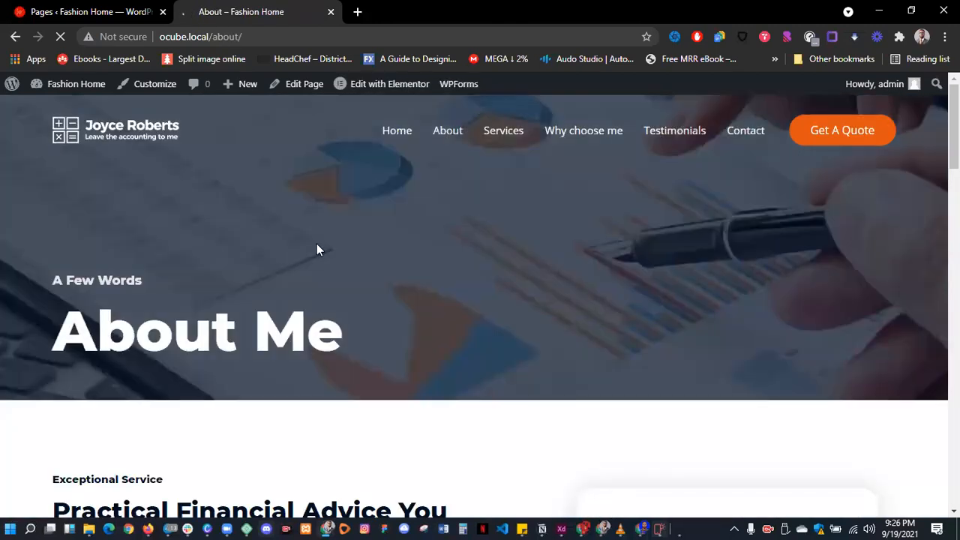
- Open the About page in the Elementor editor
scroll(441, 435, "down", 6)
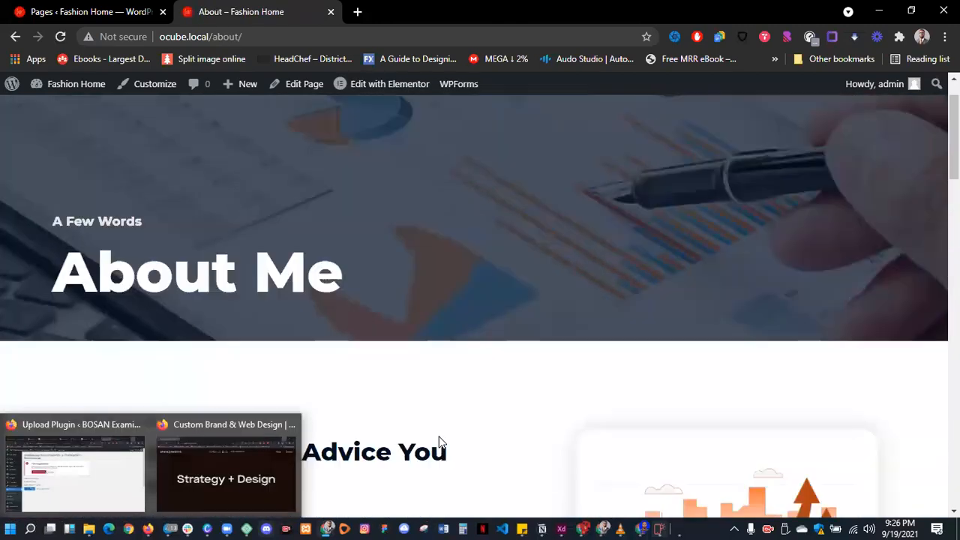
scroll(441, 435, "up", 3)
scroll(441, 439, "down", 7)
scroll(441, 439, "up", 11)
left_click(375, 87)
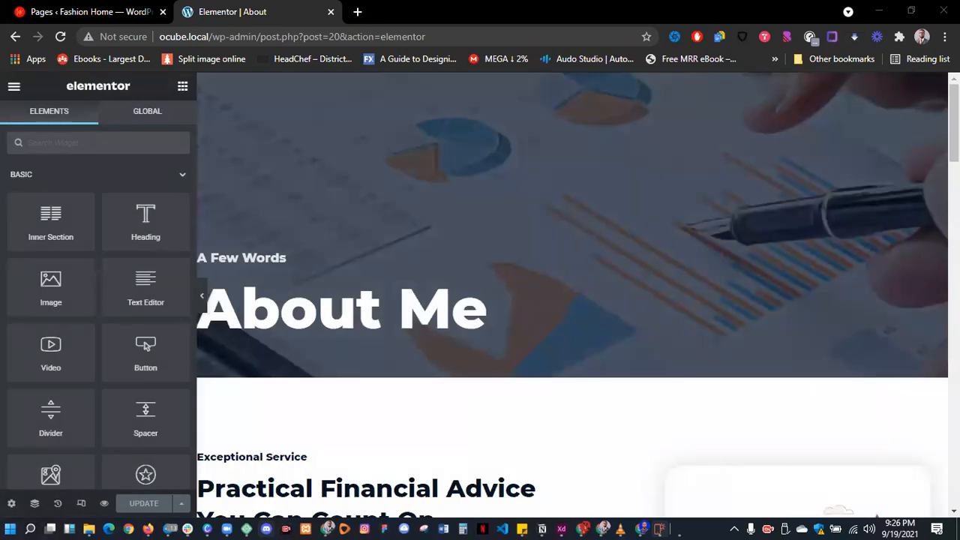
left_click(424, 333)
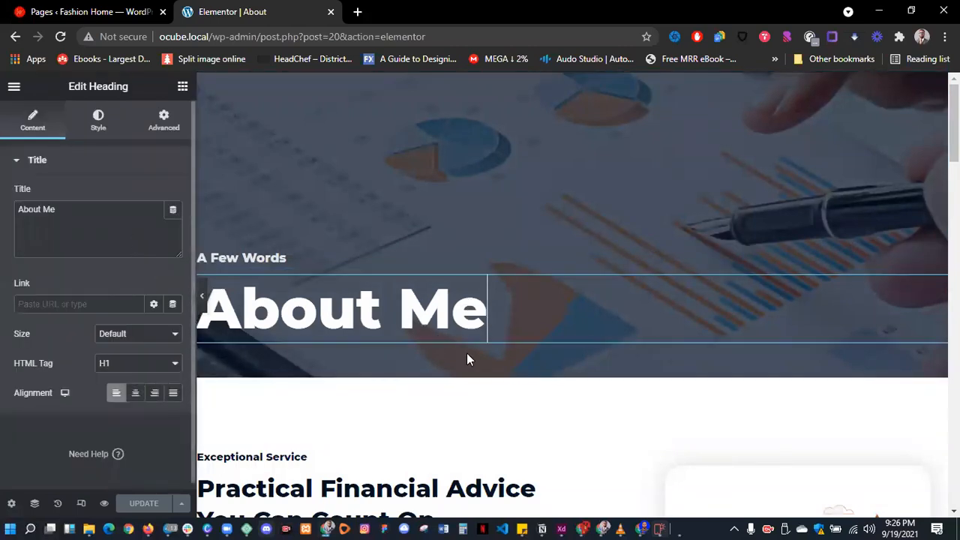
left_click_drag(490, 319, 218, 321)
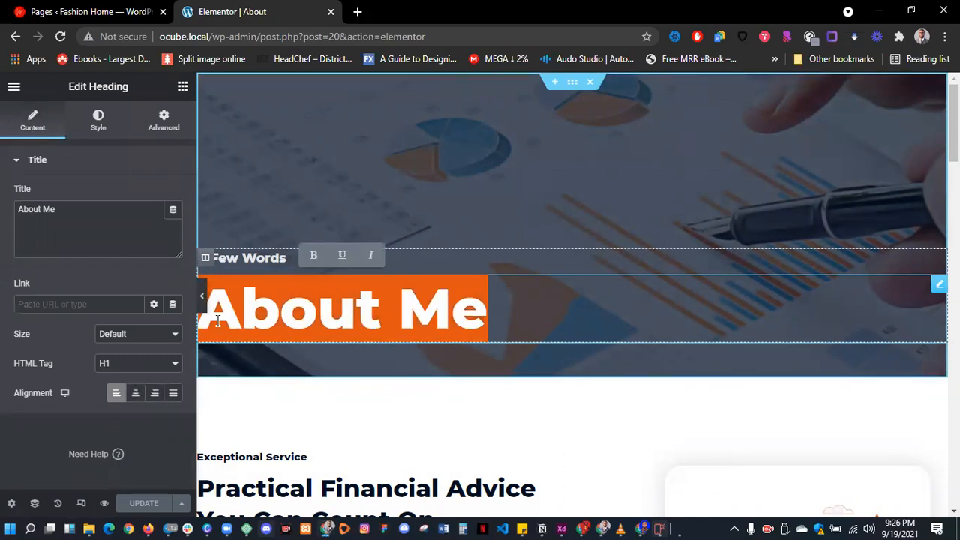
type("About Me")
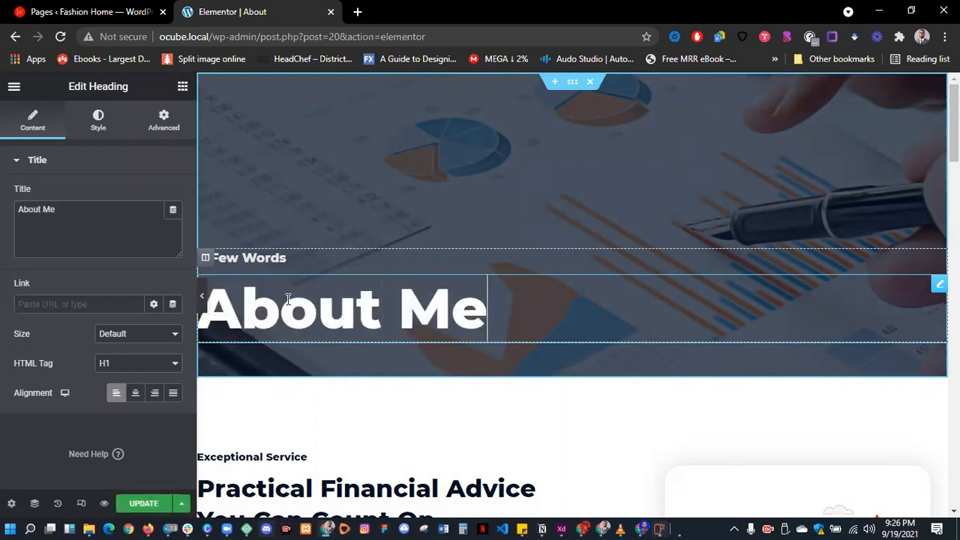
left_click_drag(80, 209, 18, 209)
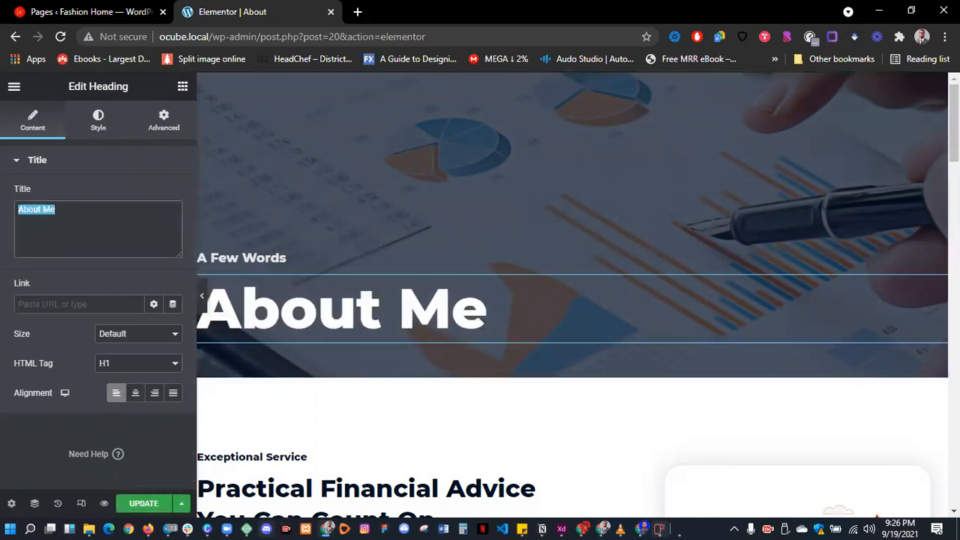
type("About Me")
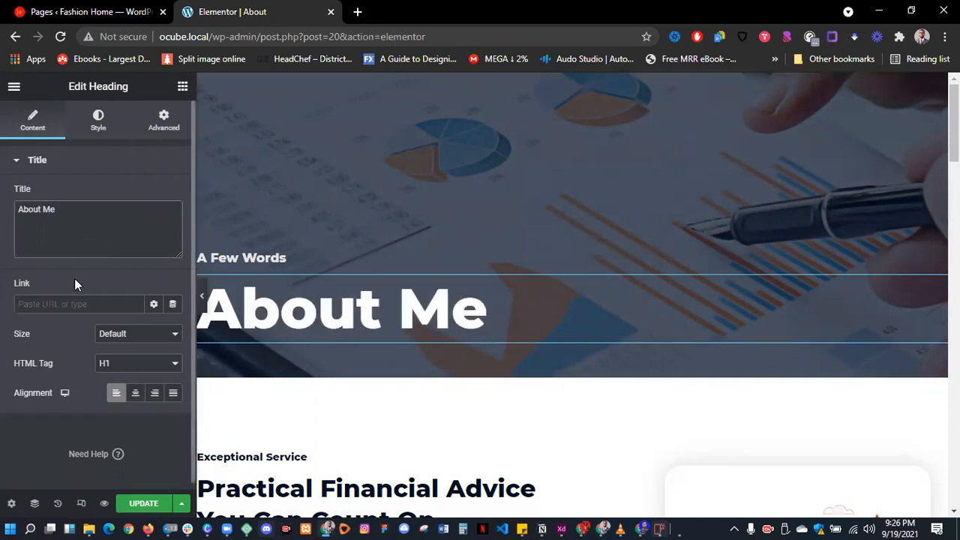
scroll(390, 364, "down", 1)
scroll(344, 375, "down", 4)
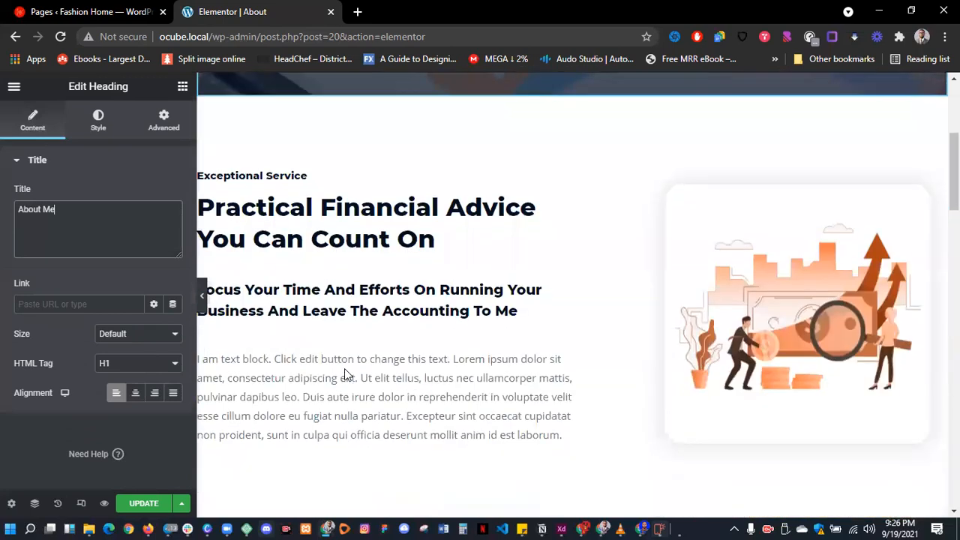
left_click(781, 212)
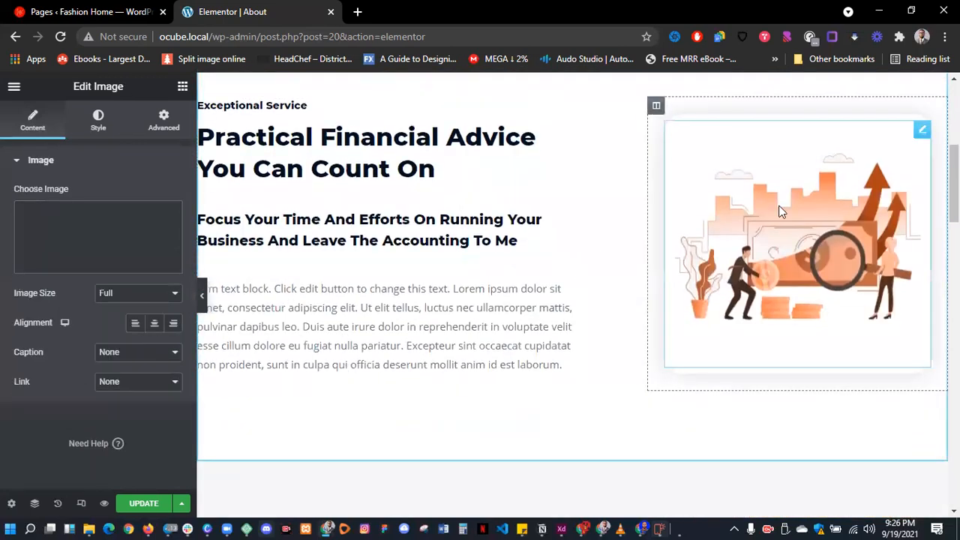
left_click(311, 160)
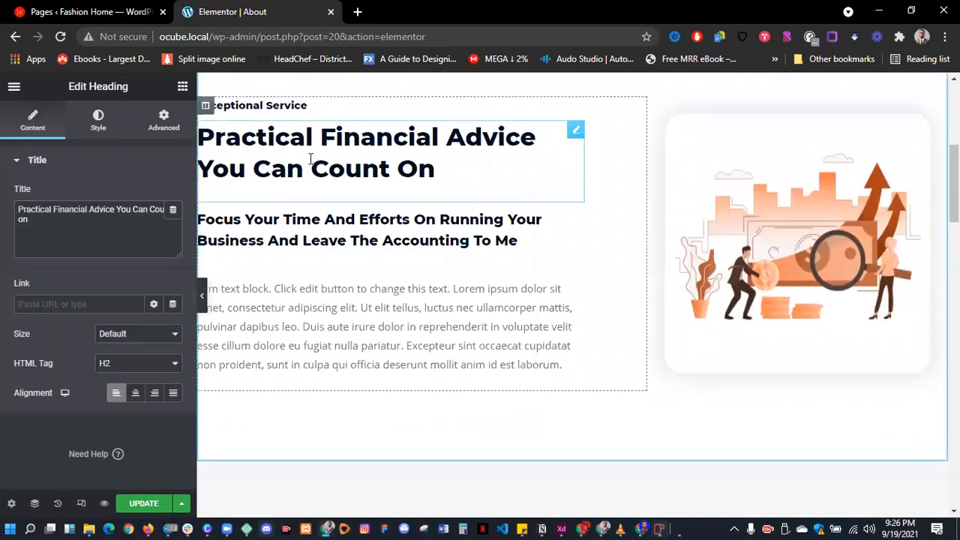
scroll(313, 383, "down", 3)
left_click(349, 162)
scroll(362, 276, "down", 6)
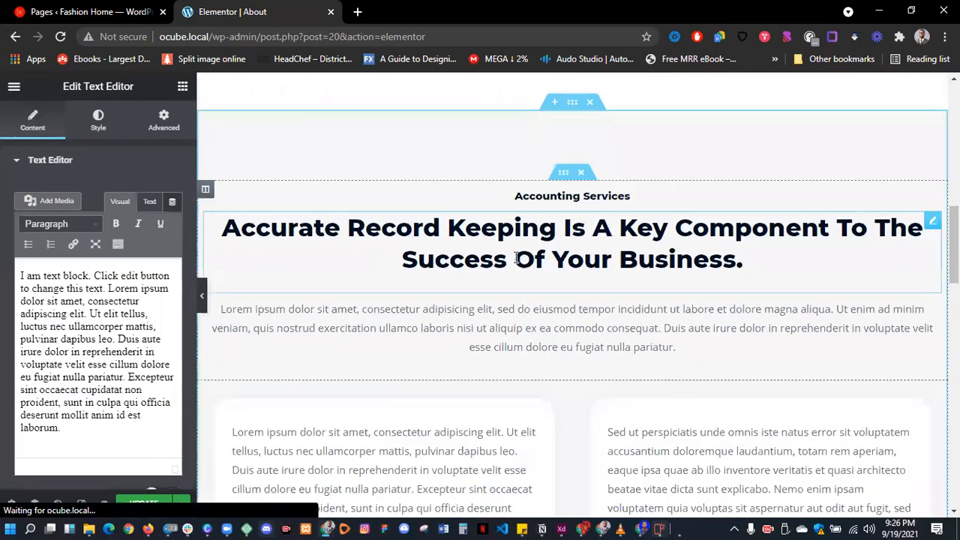
scroll(600, 267, "down", 2)
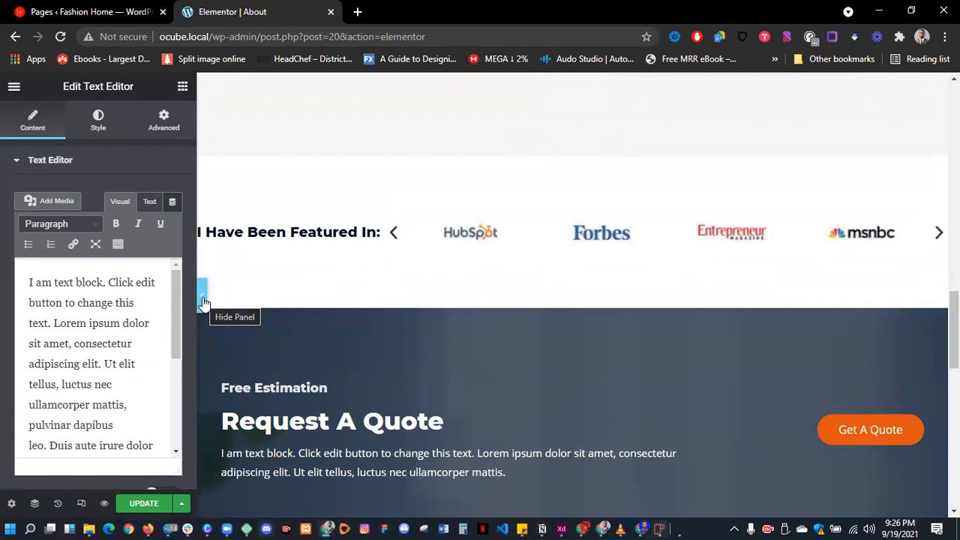
scroll(431, 311, "up", 10)
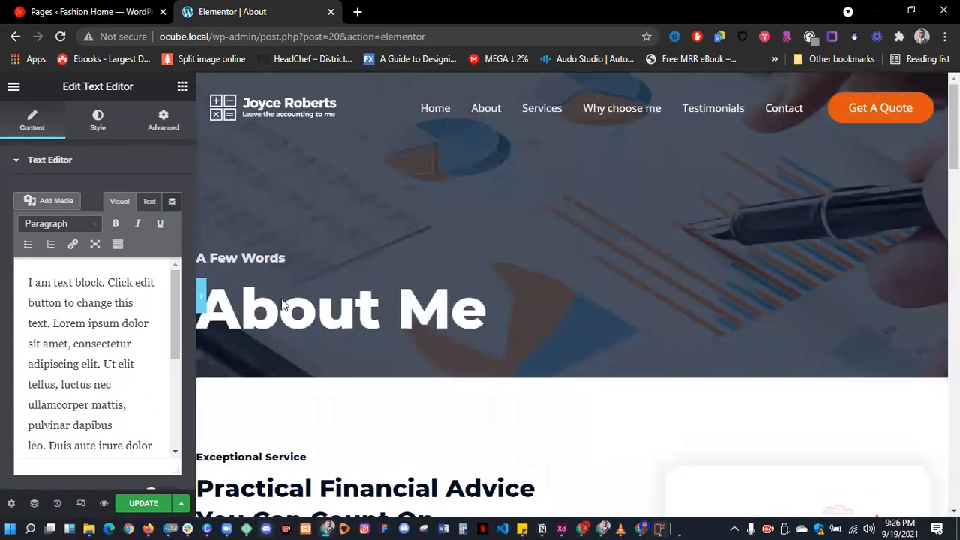
key("ctrl+p")
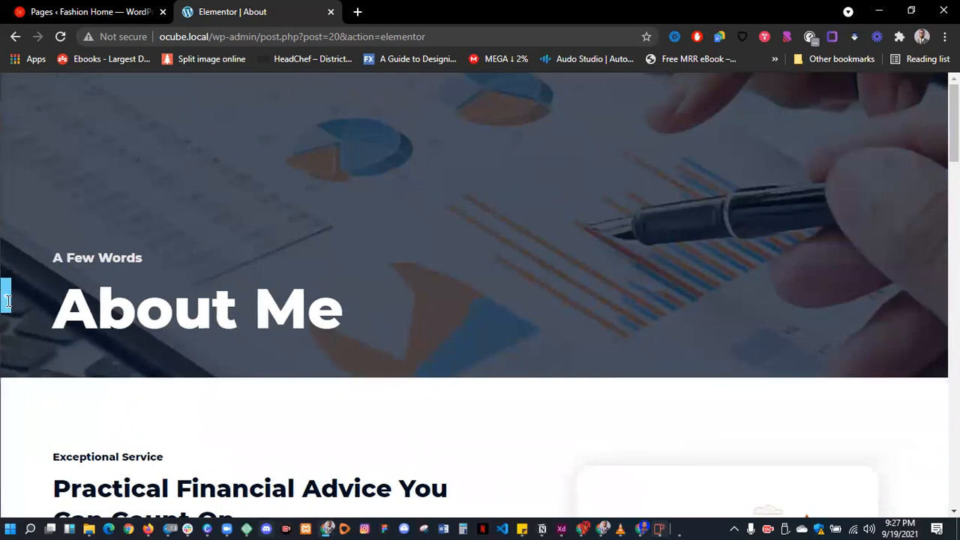
left_click(6, 297)
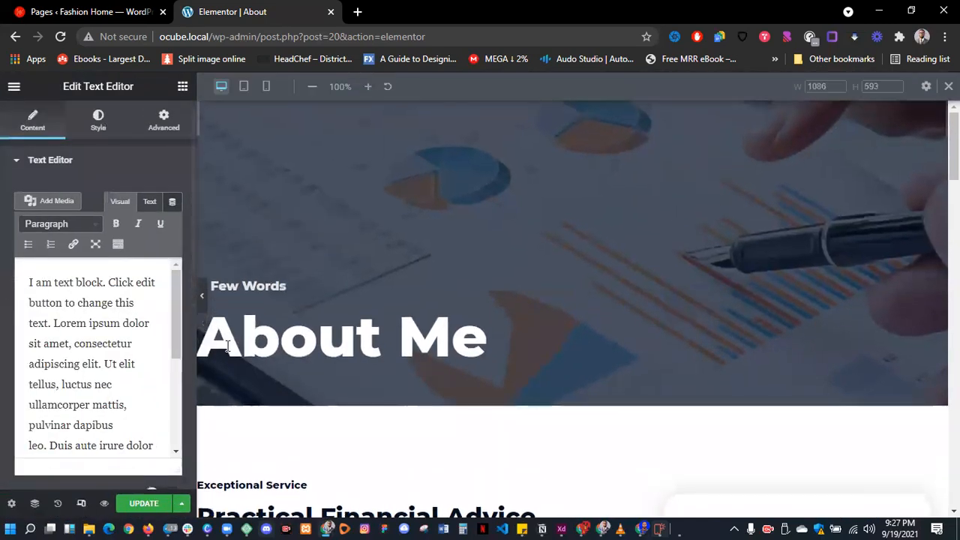
left_click(243, 87)
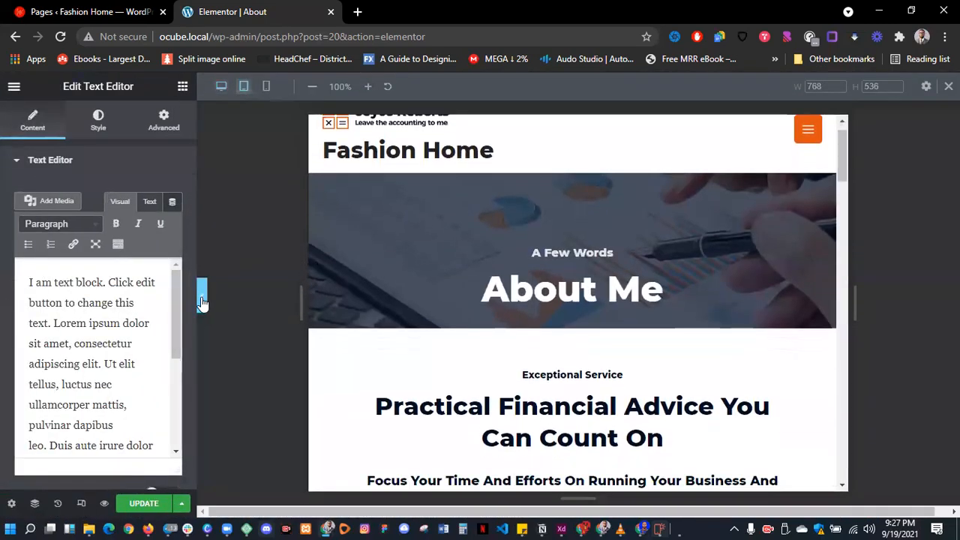
left_click(201, 301)
scroll(555, 364, "down", 5)
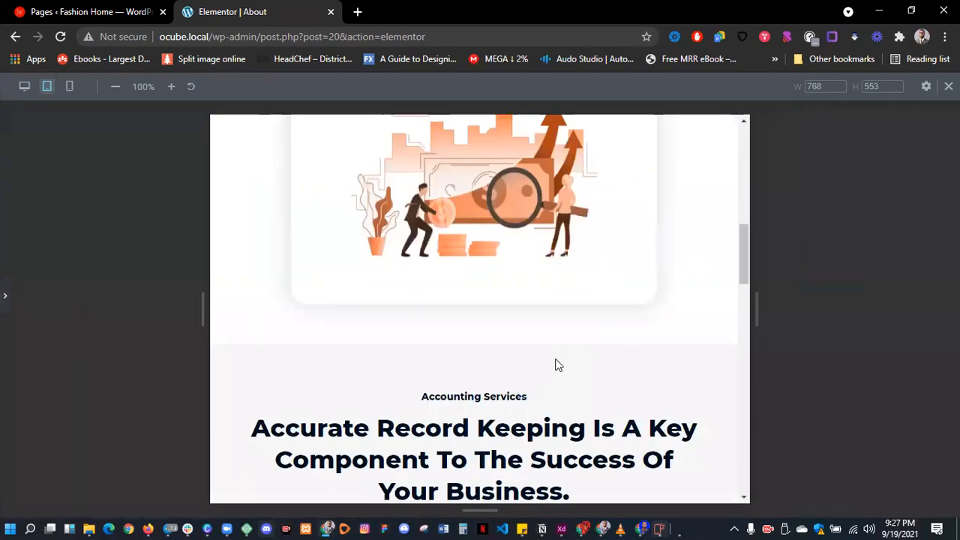
scroll(556, 365, "down", 15)
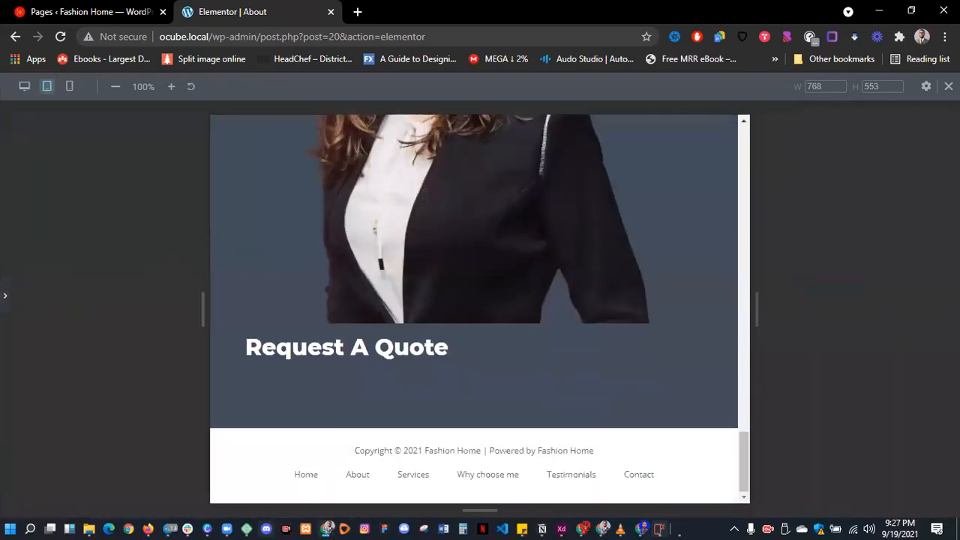
left_click(70, 88)
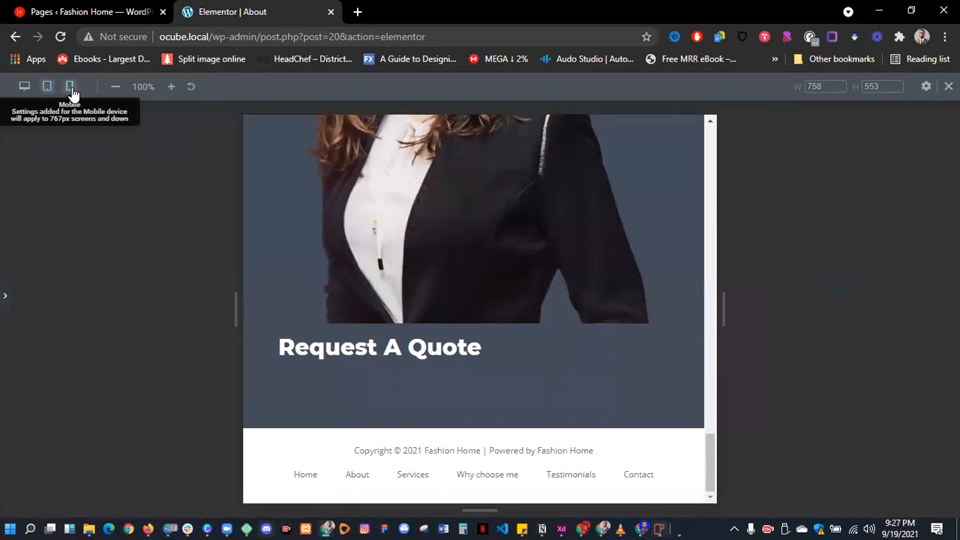
scroll(422, 259, "up", 20)
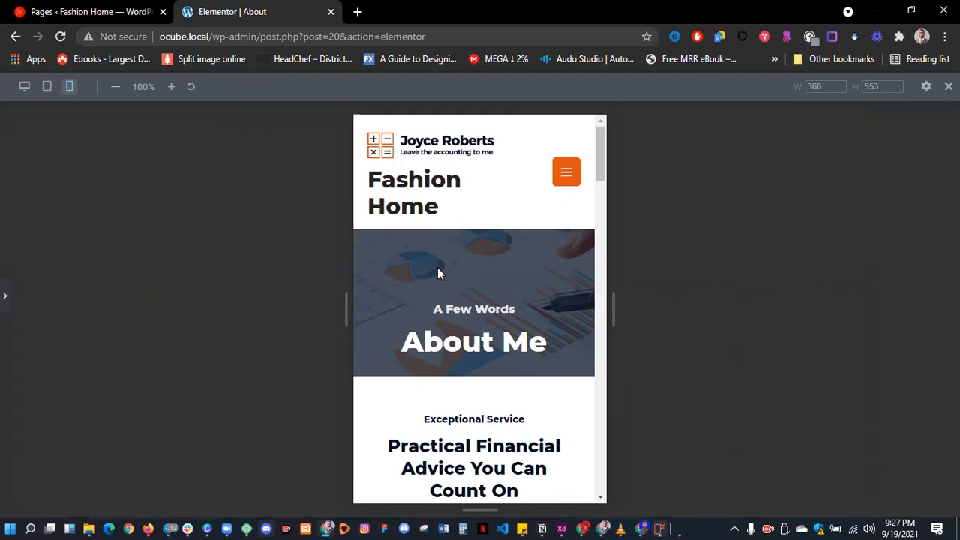
left_click(5, 297)
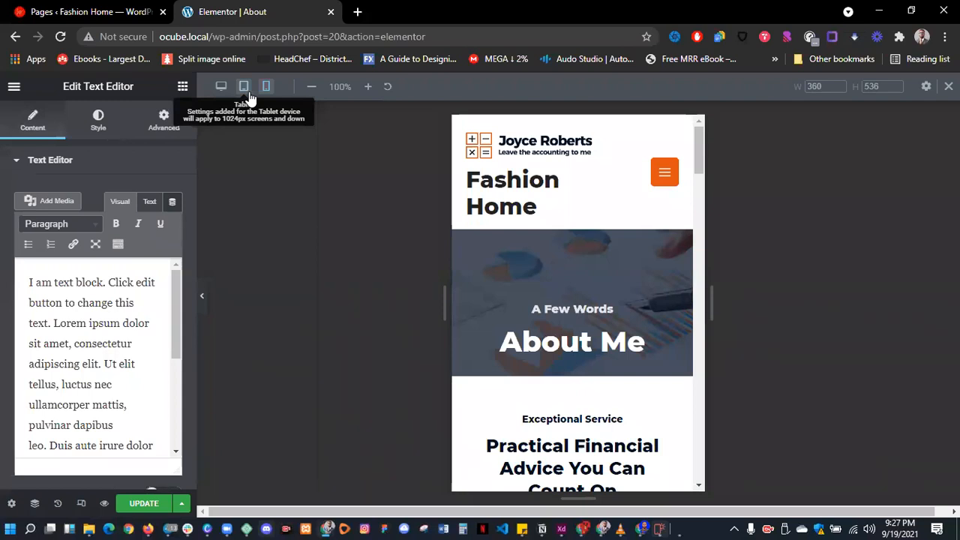
left_click(222, 87)
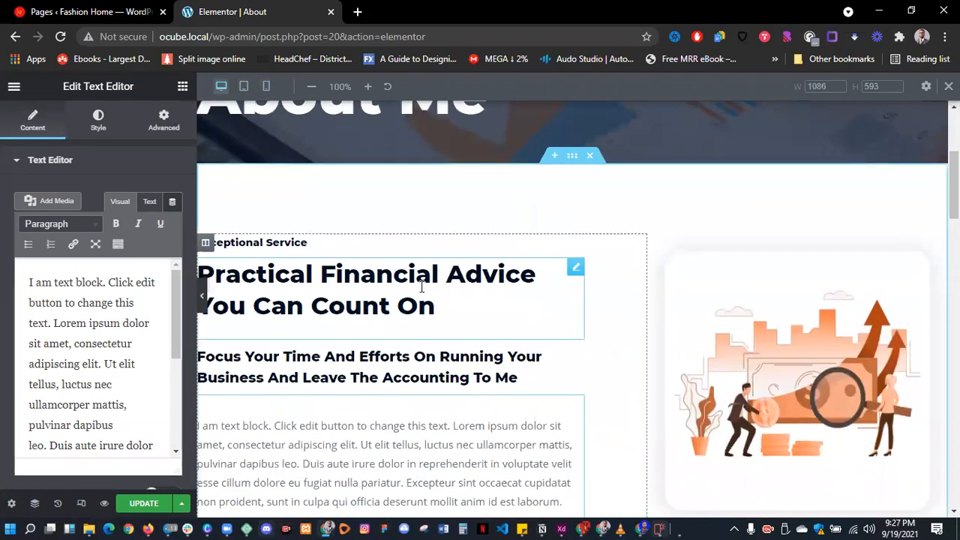
mouse_move(674, 527)
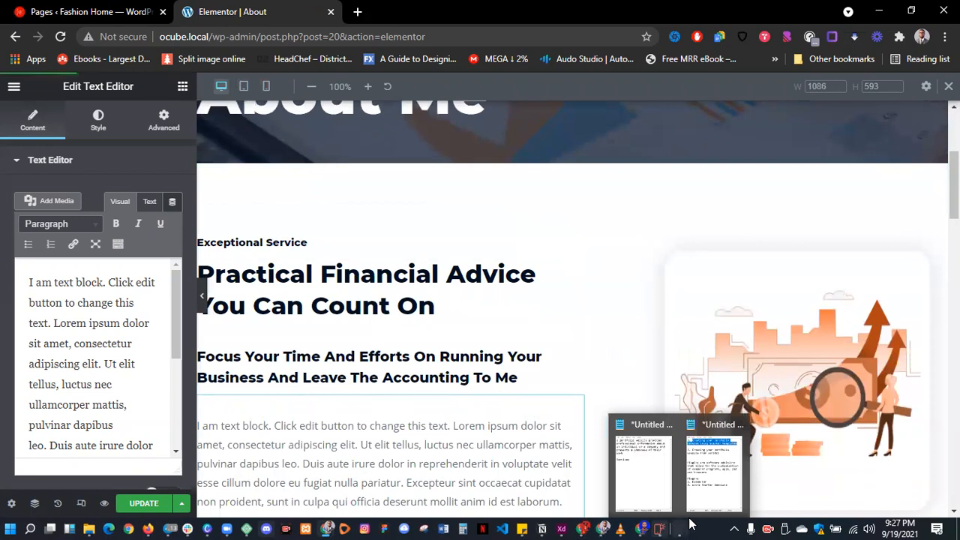
- In the Notepad notes, delete the first list item about starter templates and its blank line
left_click(701, 475)
left_click(681, 157)
left_click_drag(809, 138, 572, 126)
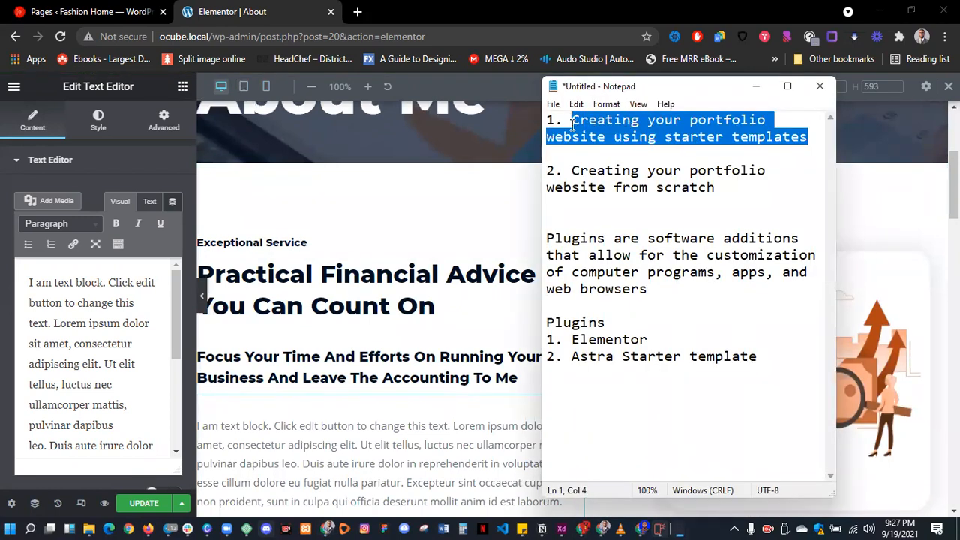
left_click(596, 105)
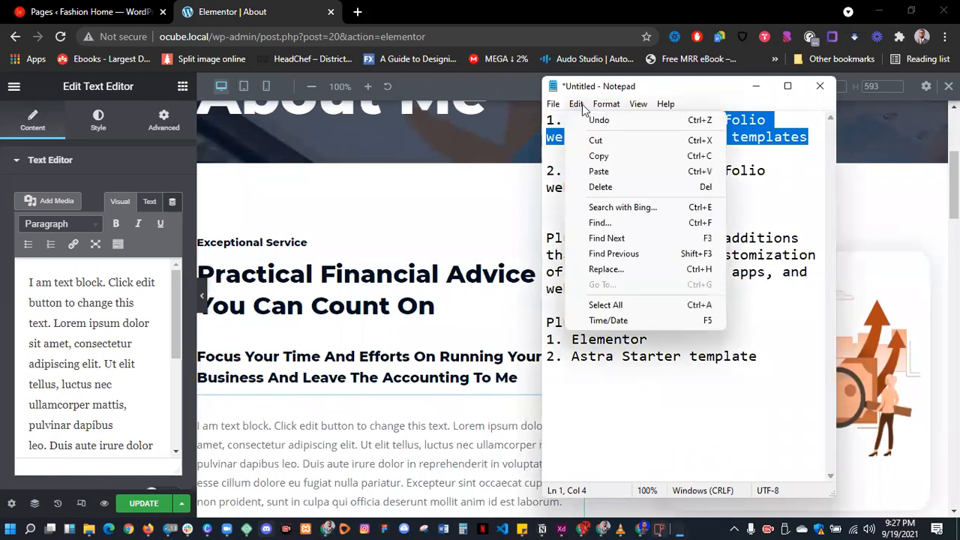
left_click(776, 170)
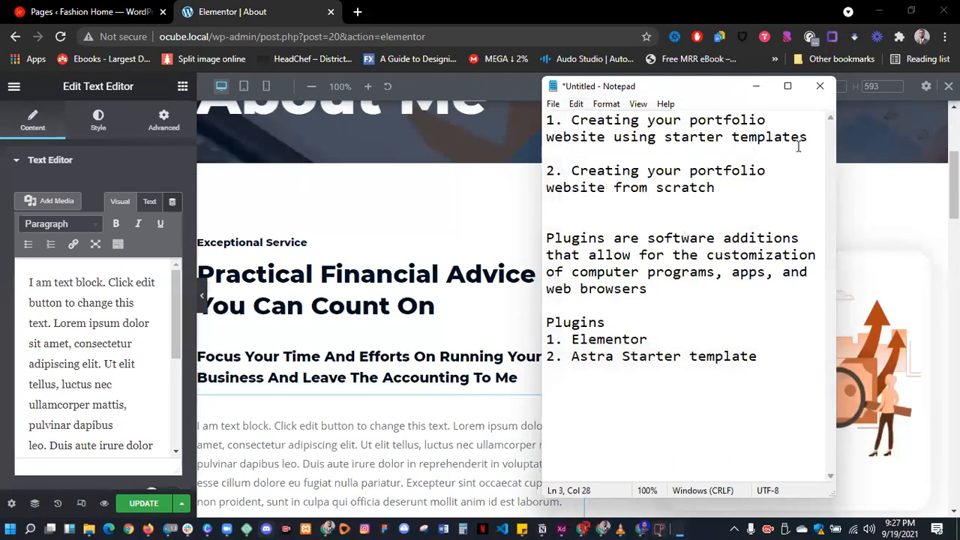
left_click_drag(812, 142, 572, 123)
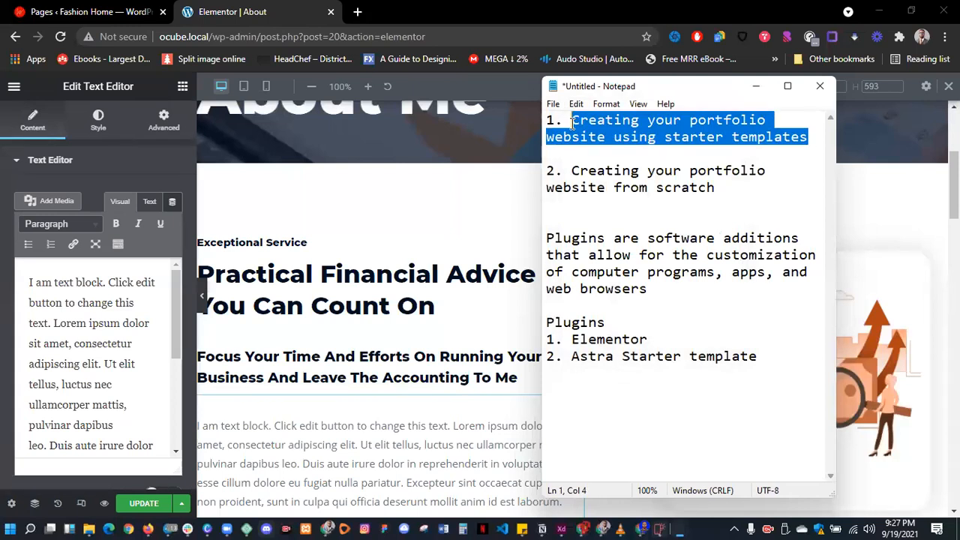
key("BackSpace")
key("BackSpace")
key("BackSpace")
key("BackSpace")
key("Delete")
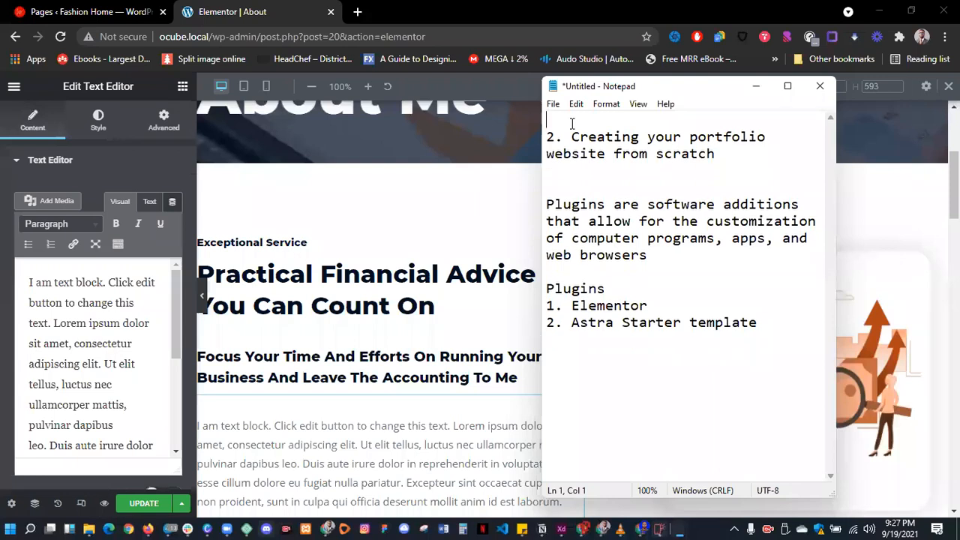
left_click_drag(572, 140, 735, 152)
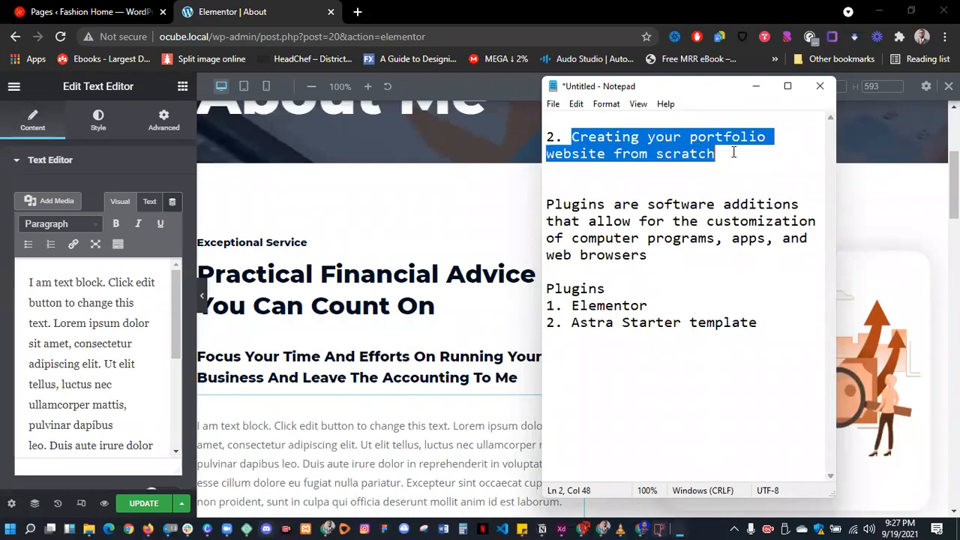
left_click(735, 153)
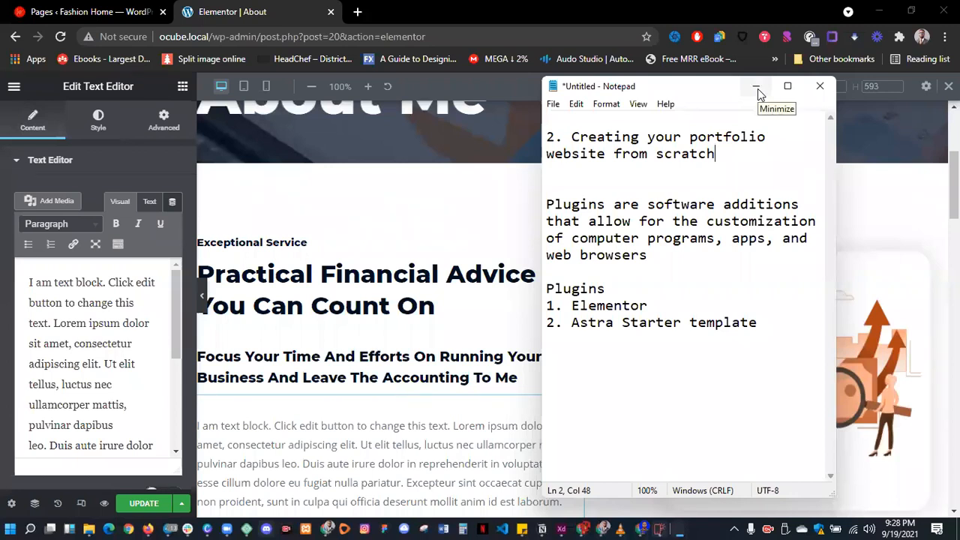
- Minimize the notes and close the About page's Elementor editor, leaving without saving
left_click(758, 89)
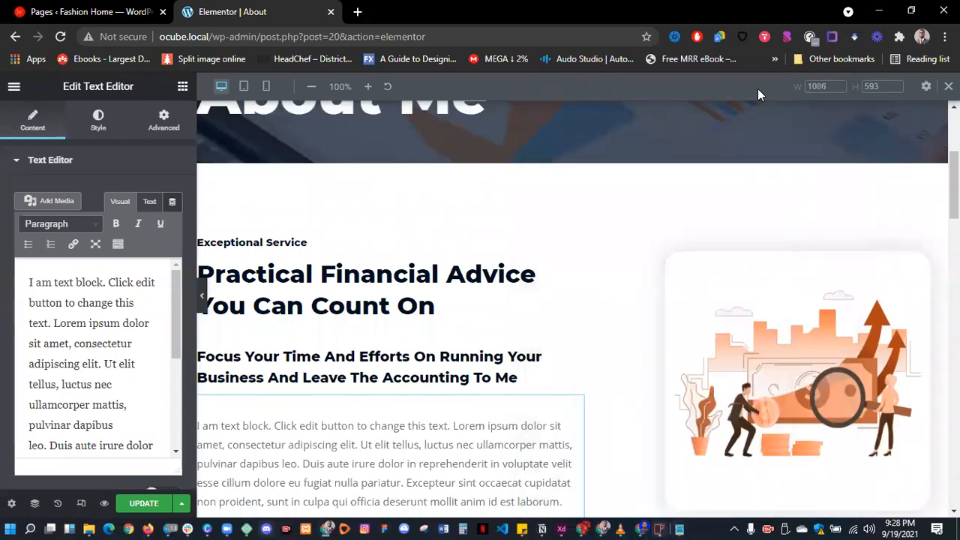
scroll(360, 268, "down", 5)
scroll(360, 268, "up", 8)
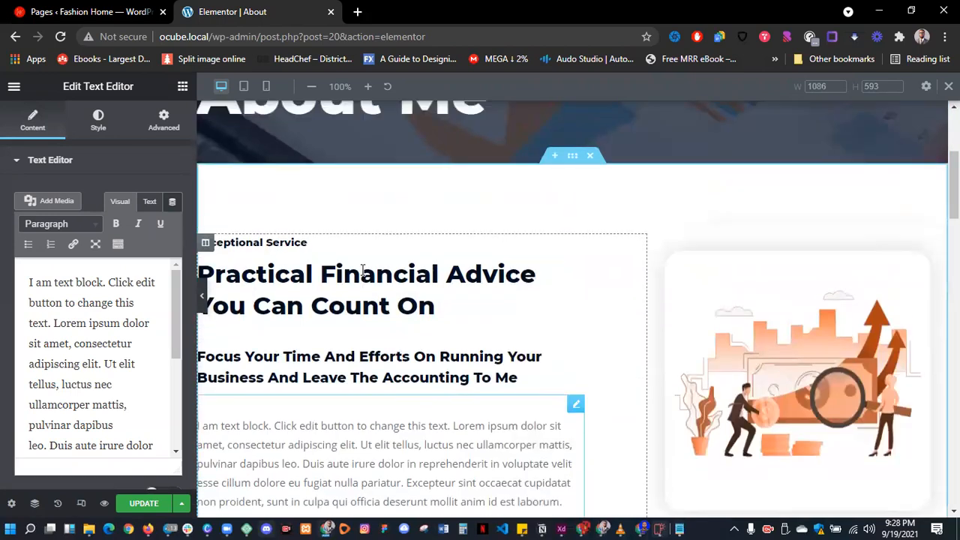
left_click(331, 12)
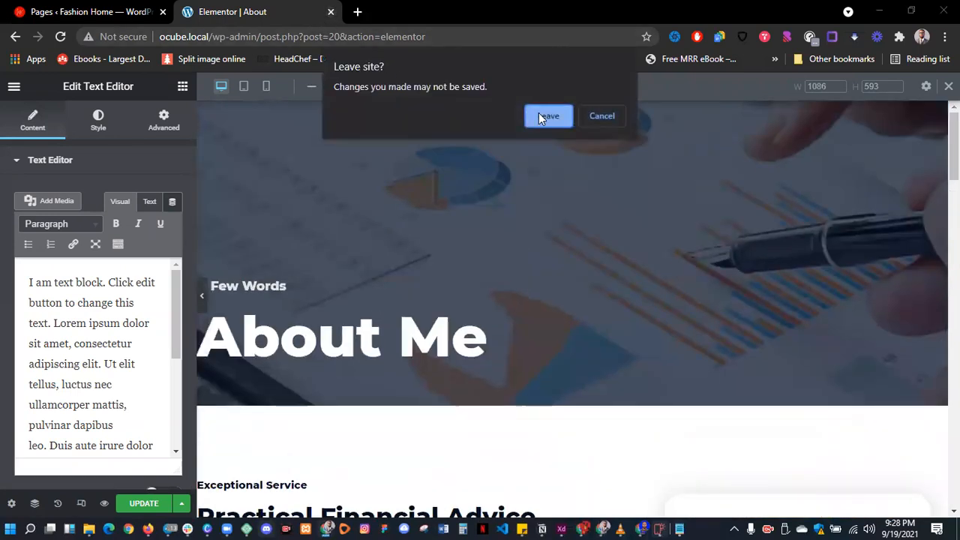
left_click(539, 113)
- Start a new blank page from the Pages list
scroll(274, 324, "up", 3)
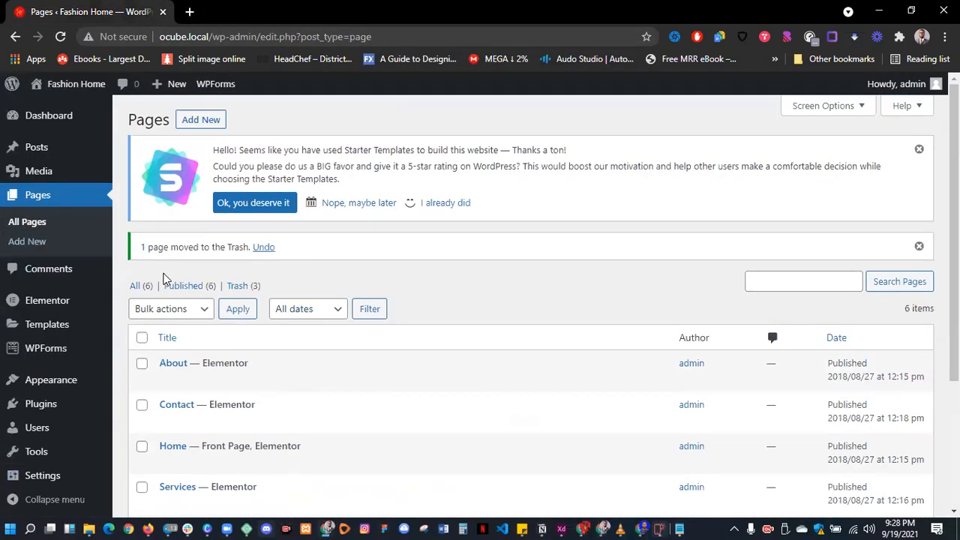
scroll(193, 268, "down", 3)
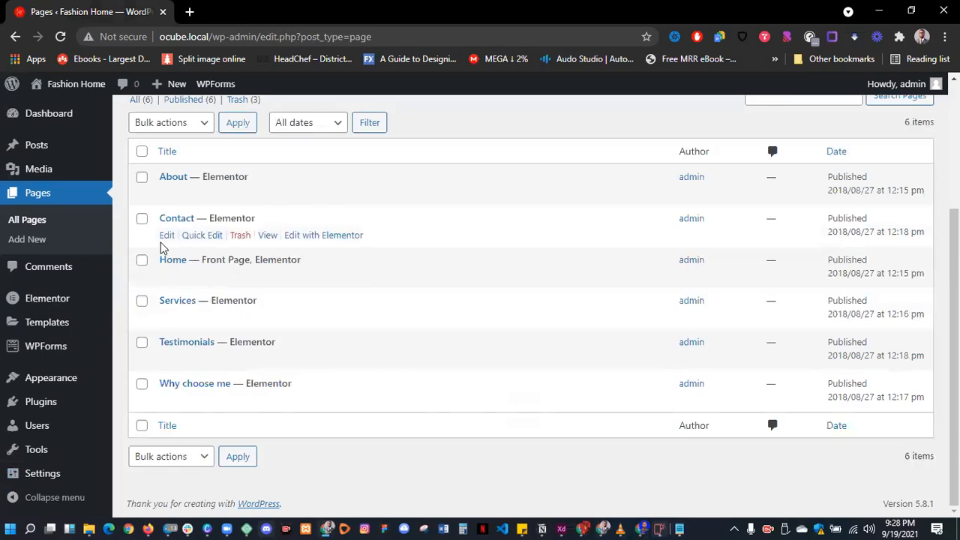
scroll(161, 247, "up", 3)
scroll(161, 242, "up", 1)
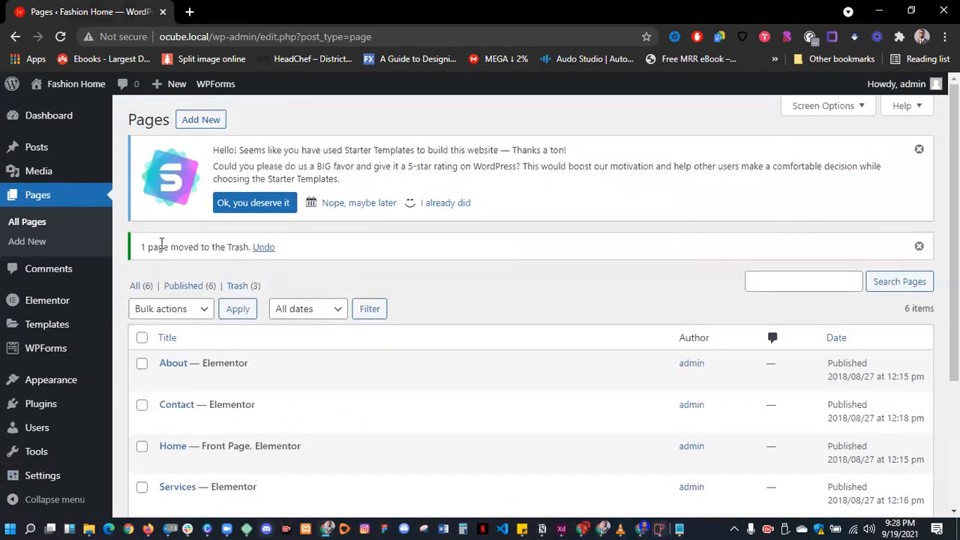
left_click(210, 120)
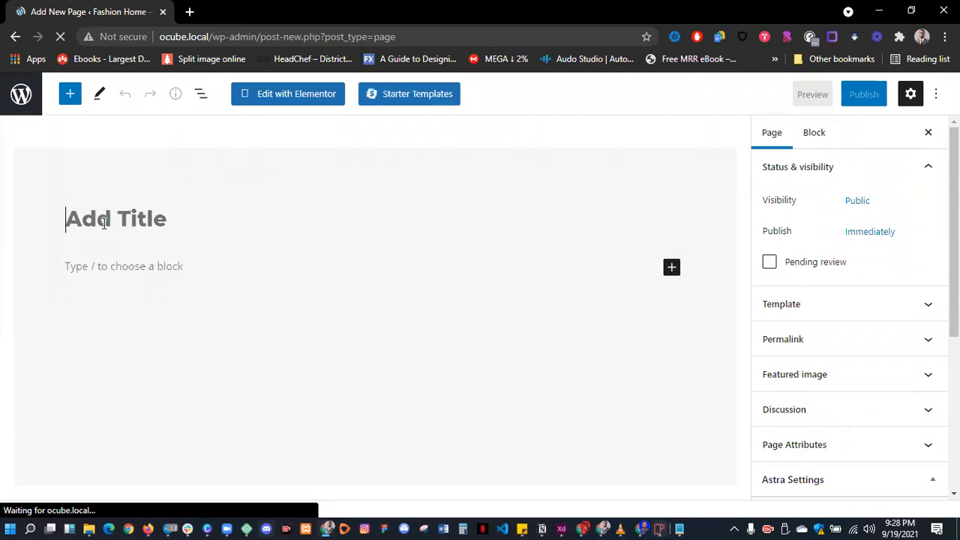
- Title the new page 'Portfolio Home'
type("Portf")
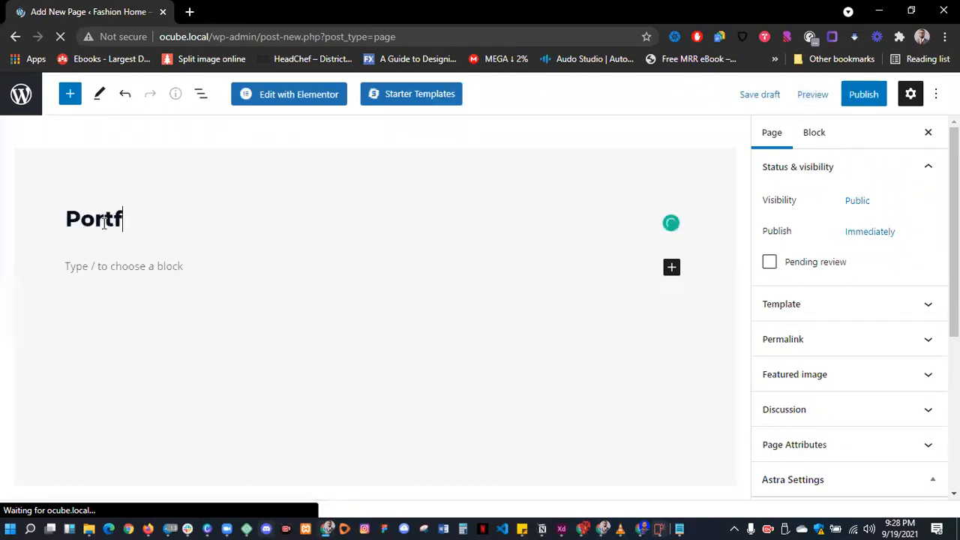
type("olio Home")
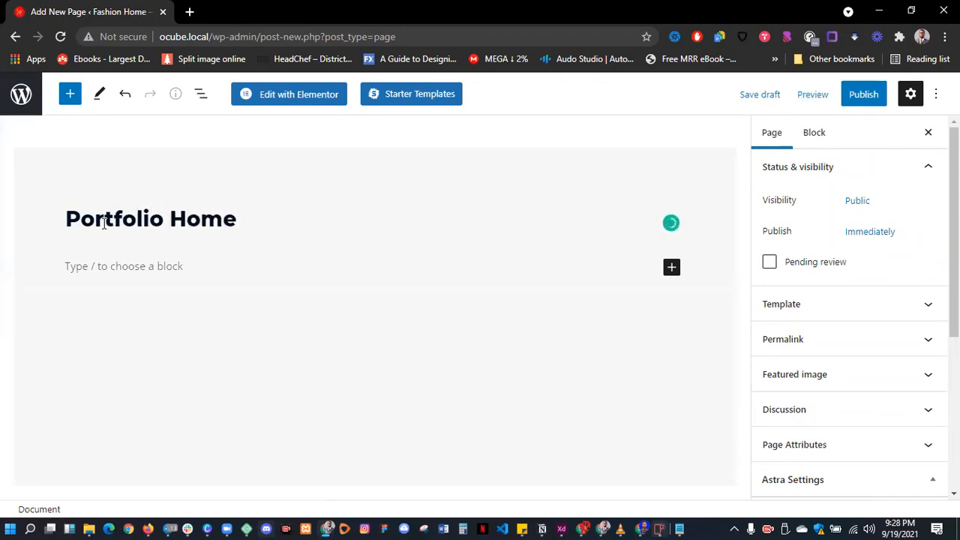
left_click(855, 98)
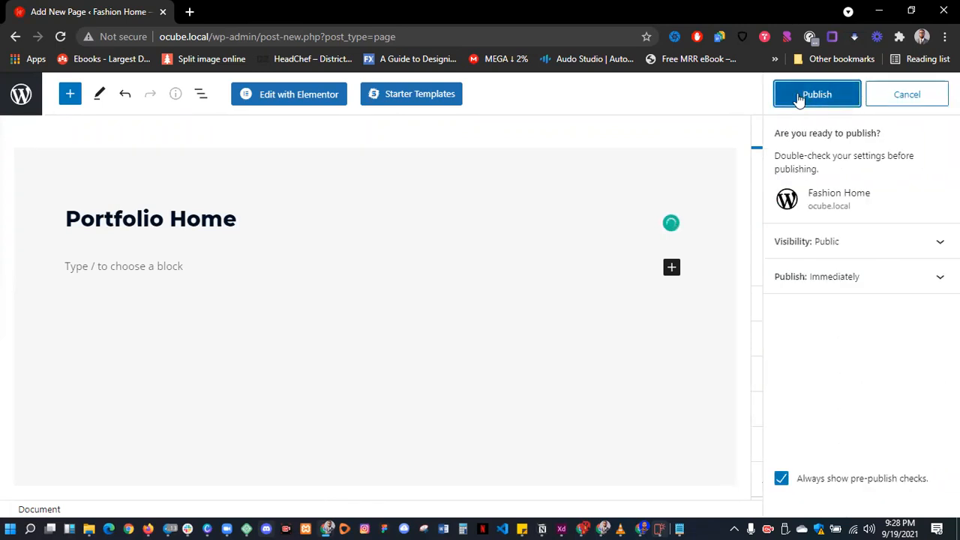
left_click(922, 97)
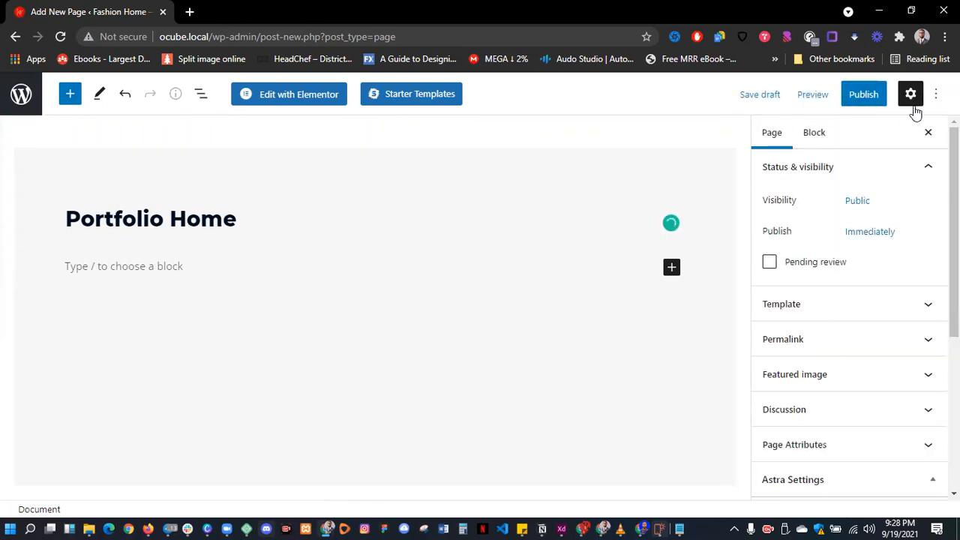
- Apply the Elementor Full Width template, publish the page and load it in Elementor
left_click(815, 308)
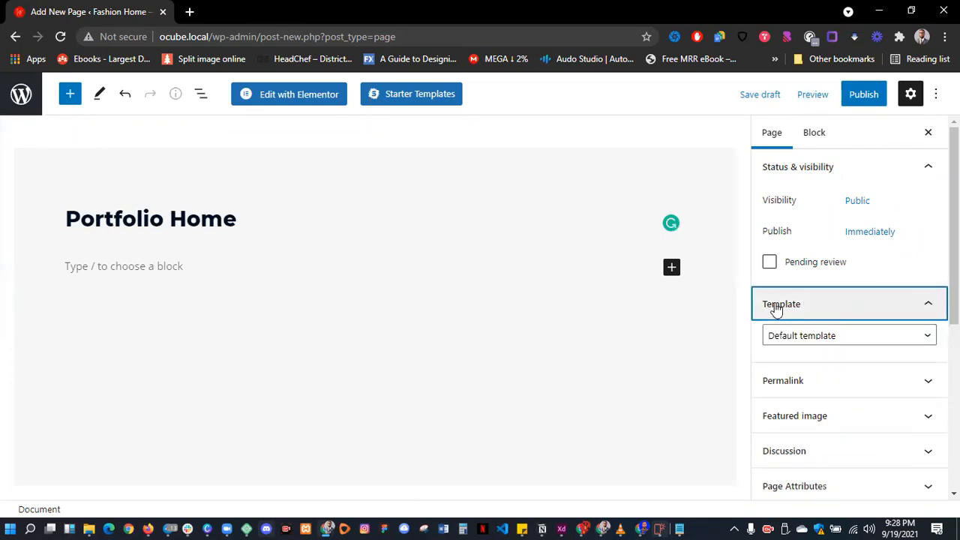
left_click(787, 337)
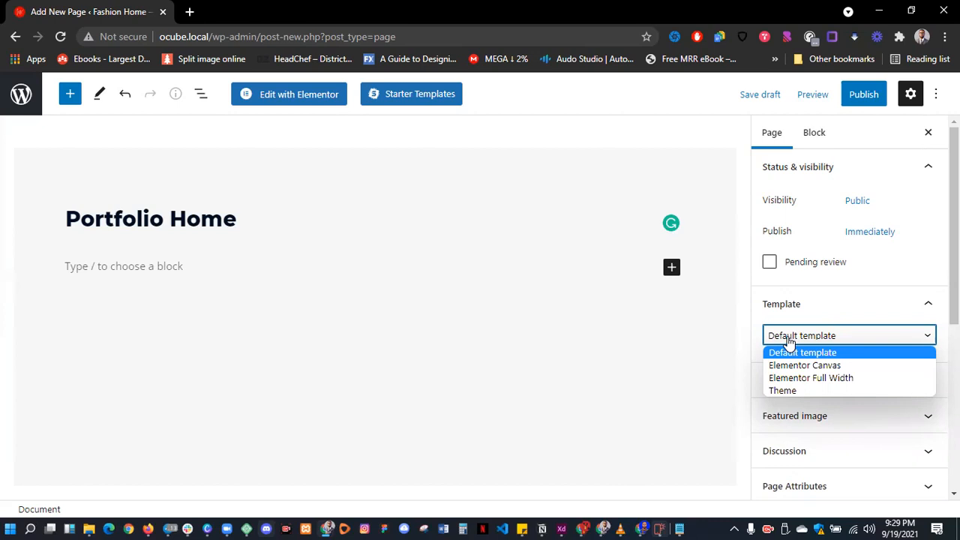
left_click(812, 378)
left_click(859, 100)
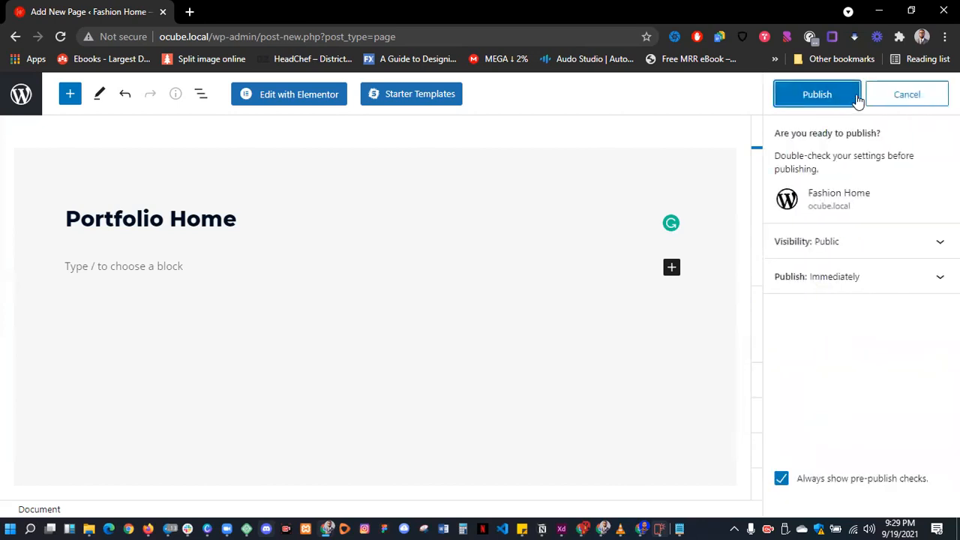
left_click(850, 98)
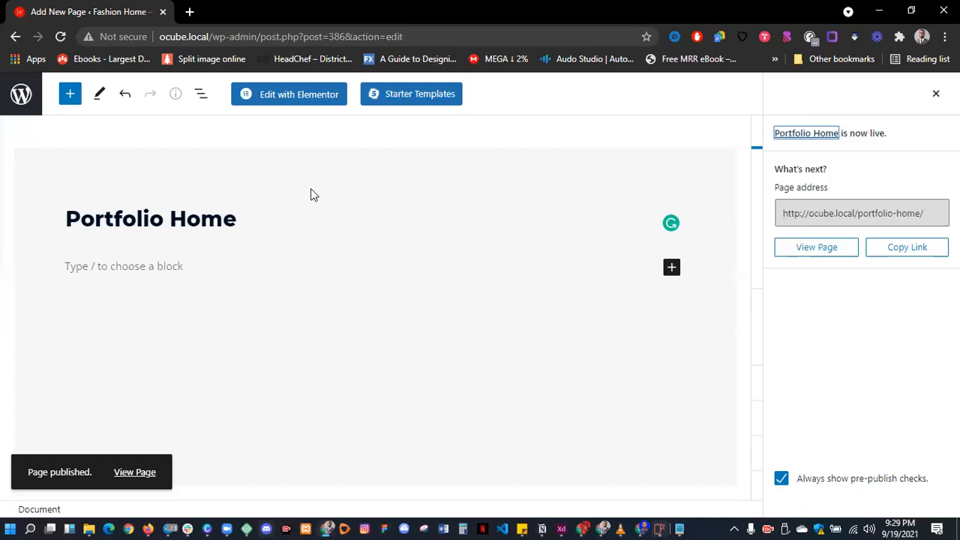
left_click(275, 101)
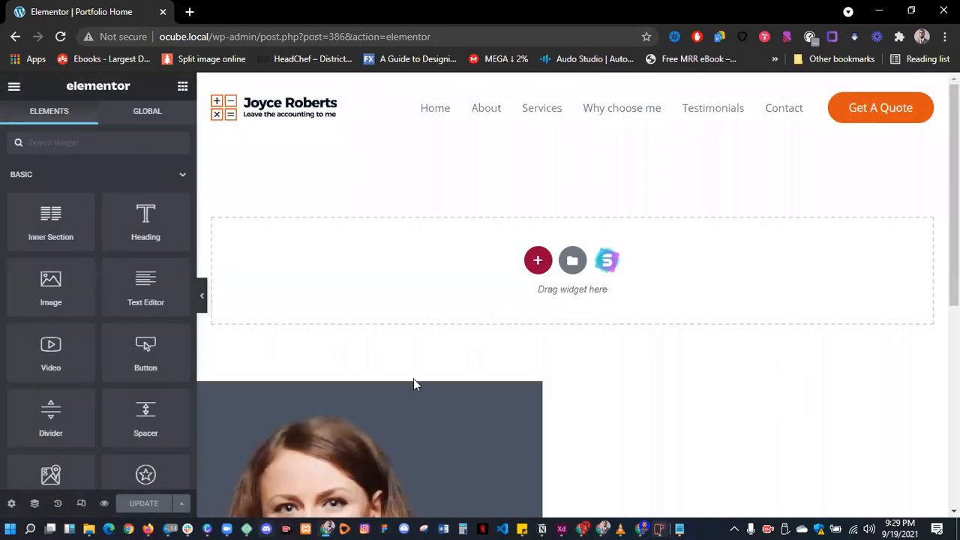
- Exit Elementor to the dashboard and return to the list of all pages
scroll(416, 383, "down", 5)
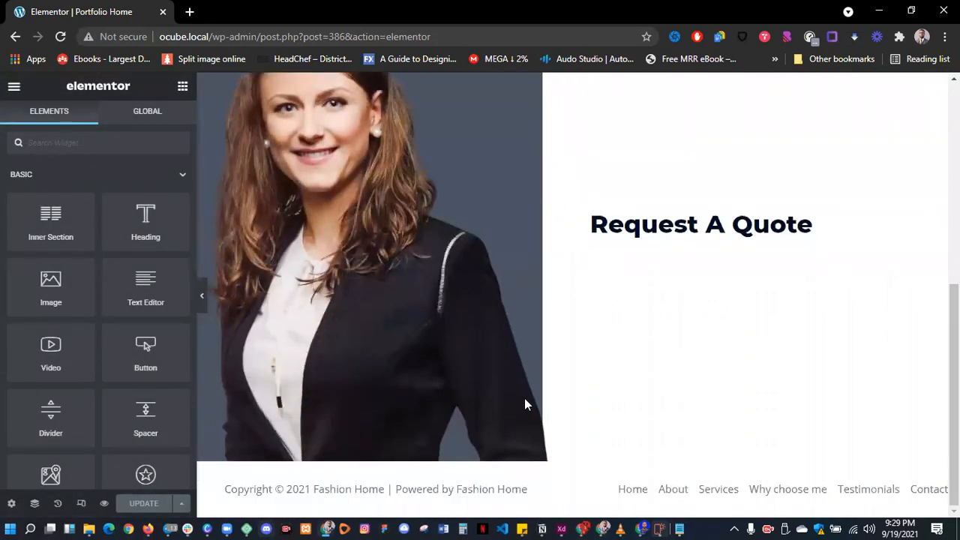
scroll(525, 404, "up", 5)
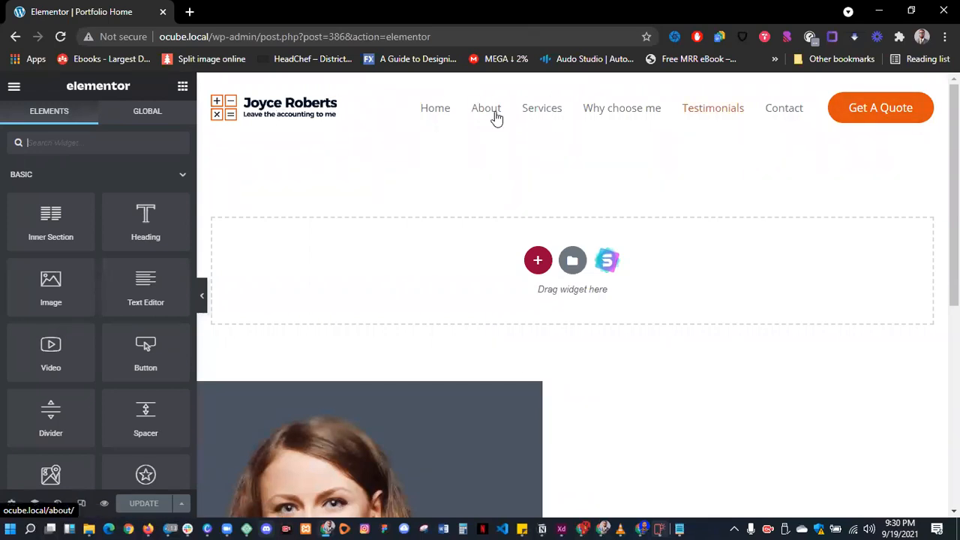
left_click(14, 86)
left_click(60, 336)
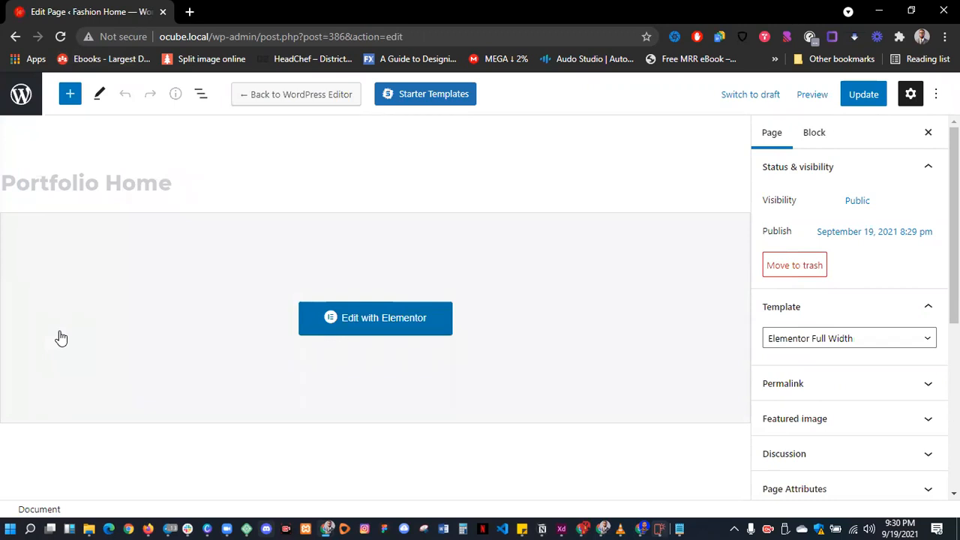
left_click(18, 96)
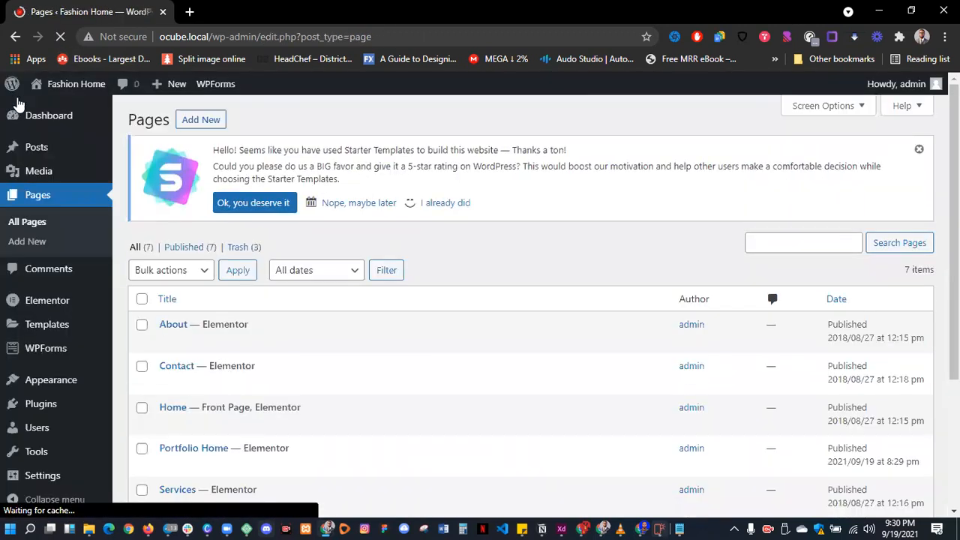
- Select all pages except Portfolio Home and apply the Move to Trash bulk action
scroll(129, 248, "down", 3)
left_click(141, 111)
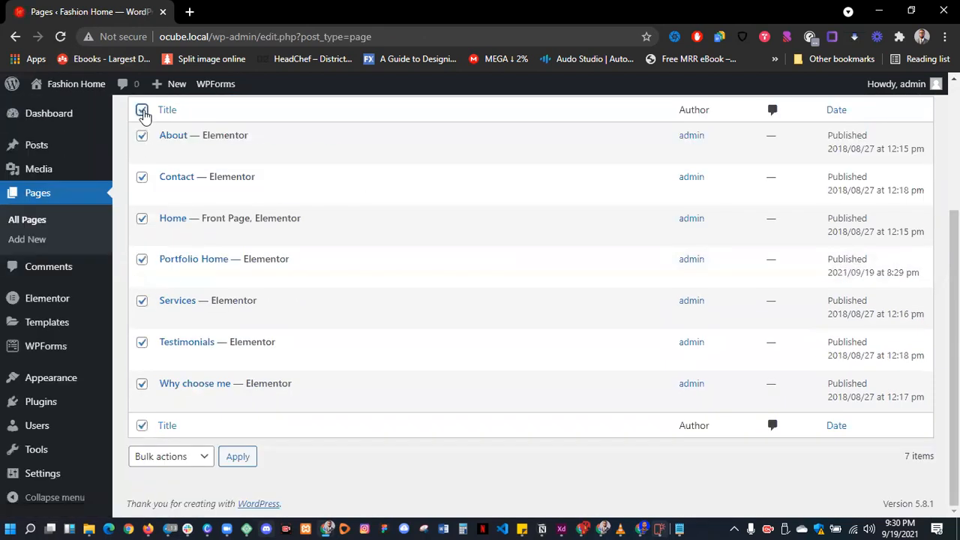
left_click(142, 260)
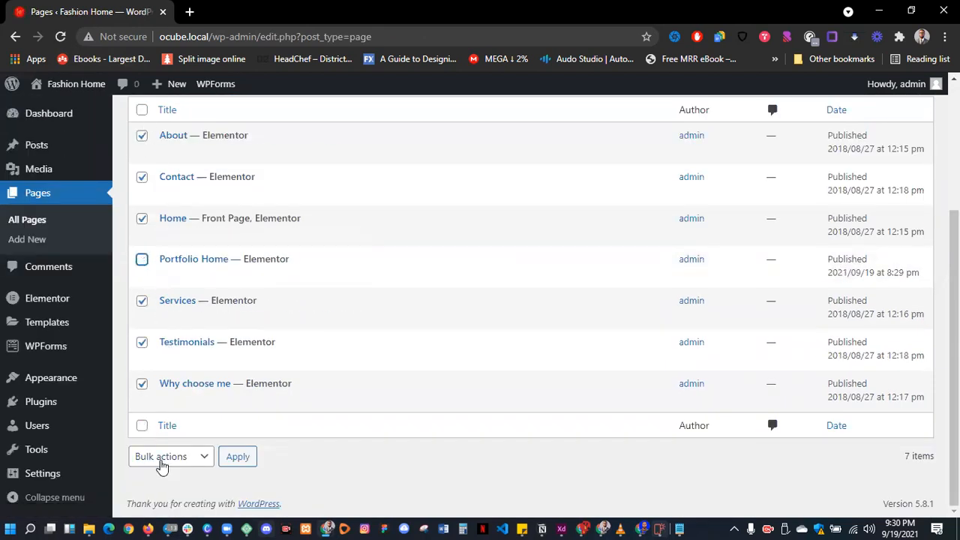
left_click(161, 465)
left_click(150, 503)
left_click(232, 466)
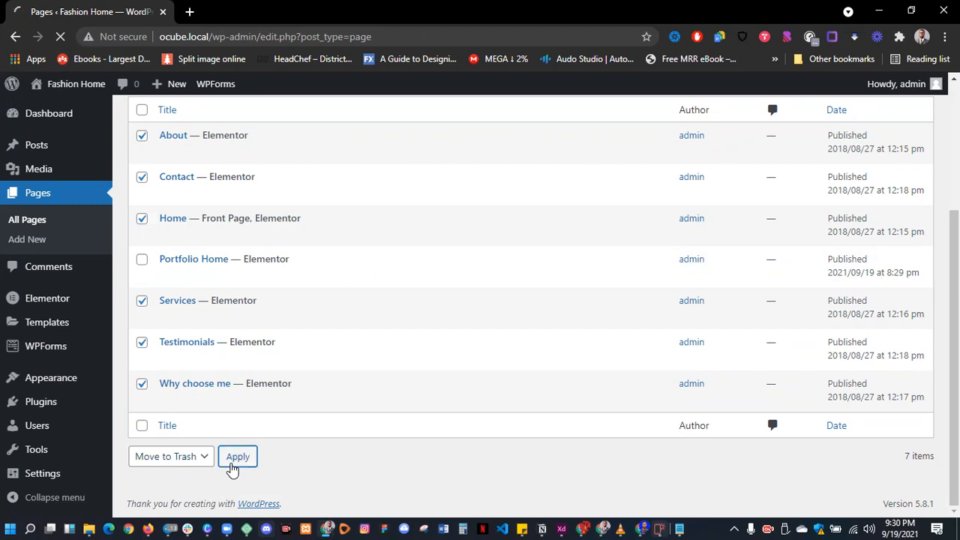
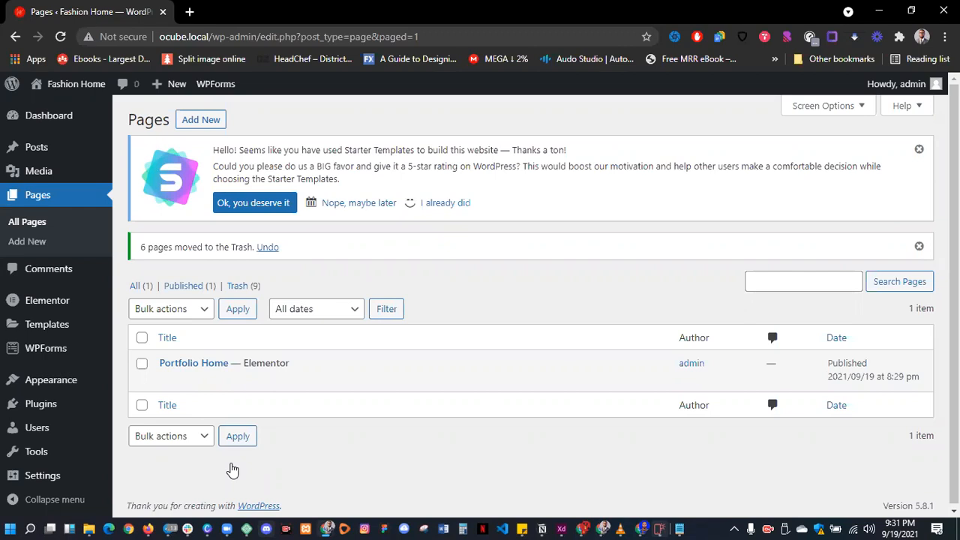
- Create and publish an 'About' page using the Elementor Full Width template, then return to Pages
scroll(332, 416, "down", 1)
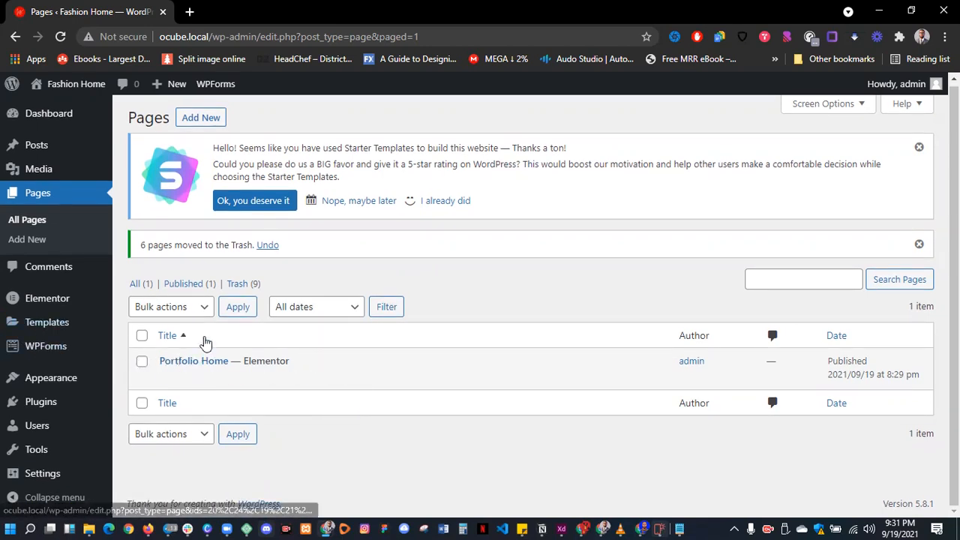
left_click(206, 119)
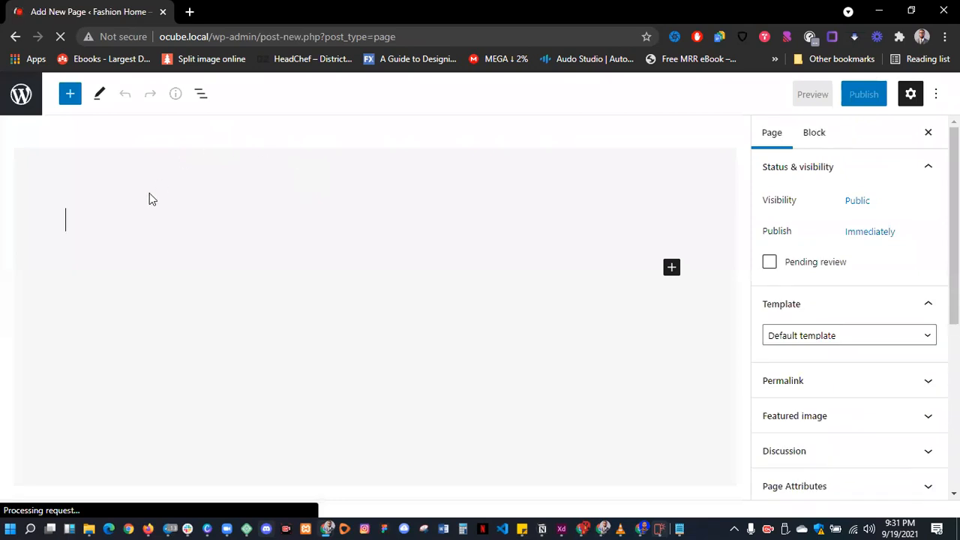
type("About")
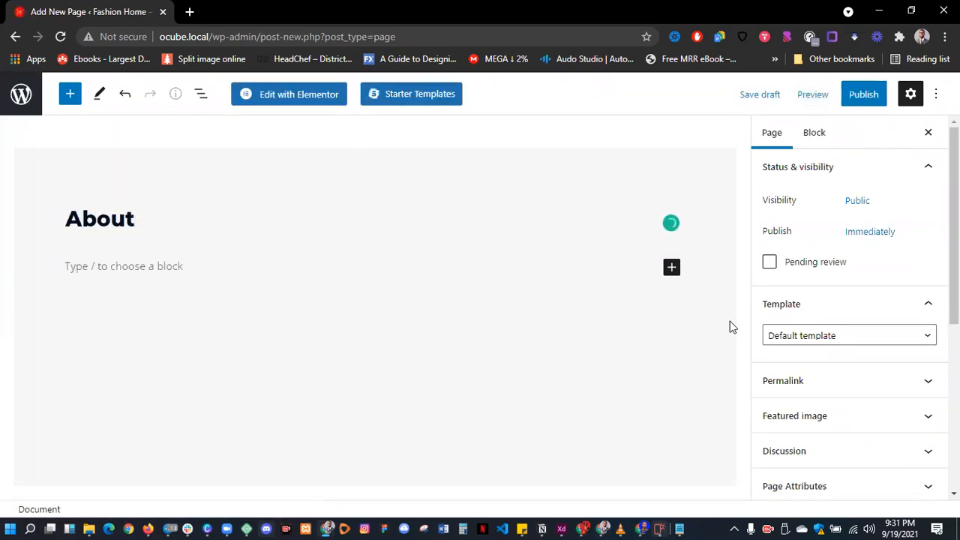
left_click(825, 339)
left_click(829, 379)
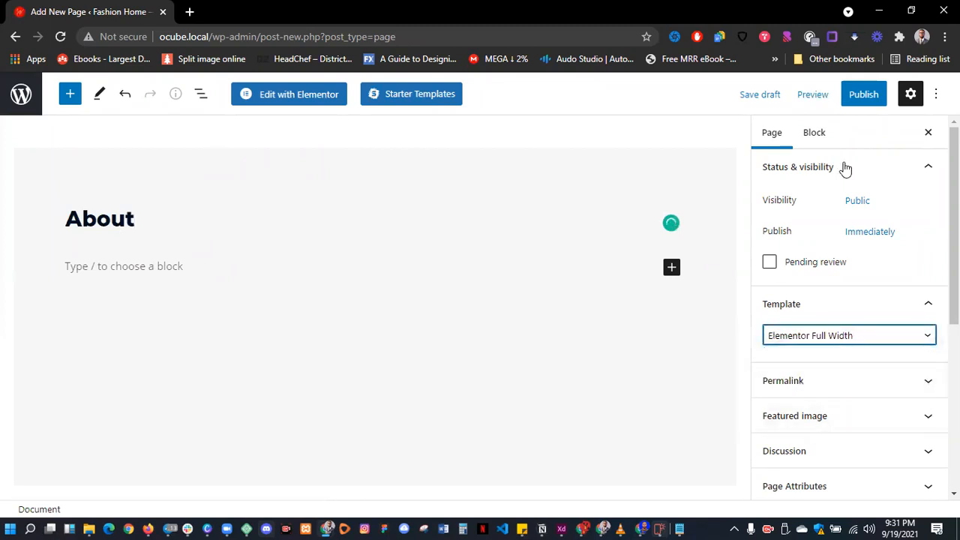
left_click(860, 94)
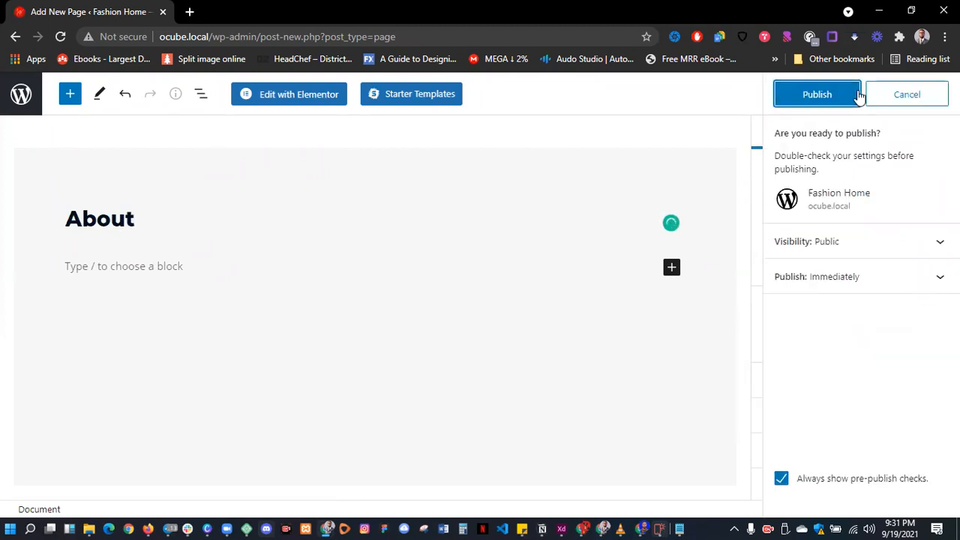
left_click(833, 97)
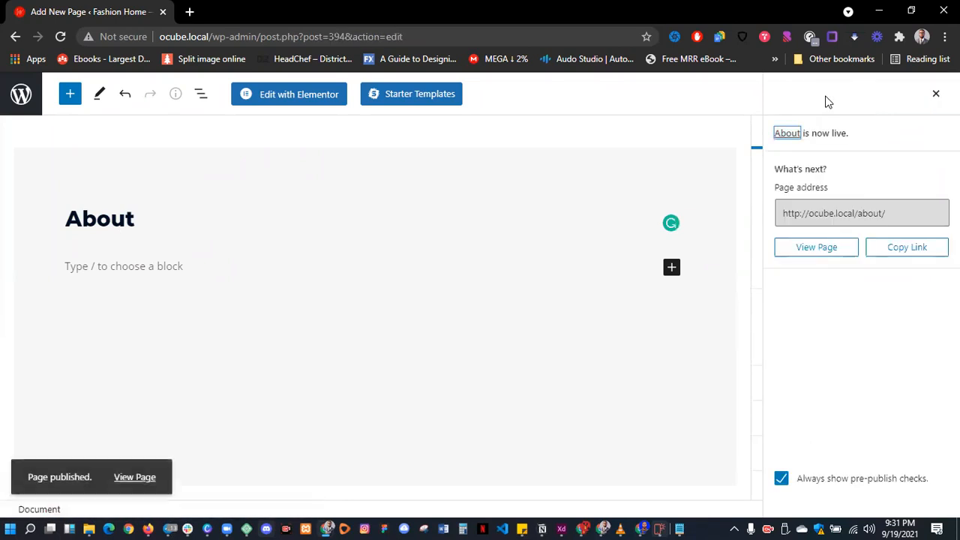
left_click(25, 97)
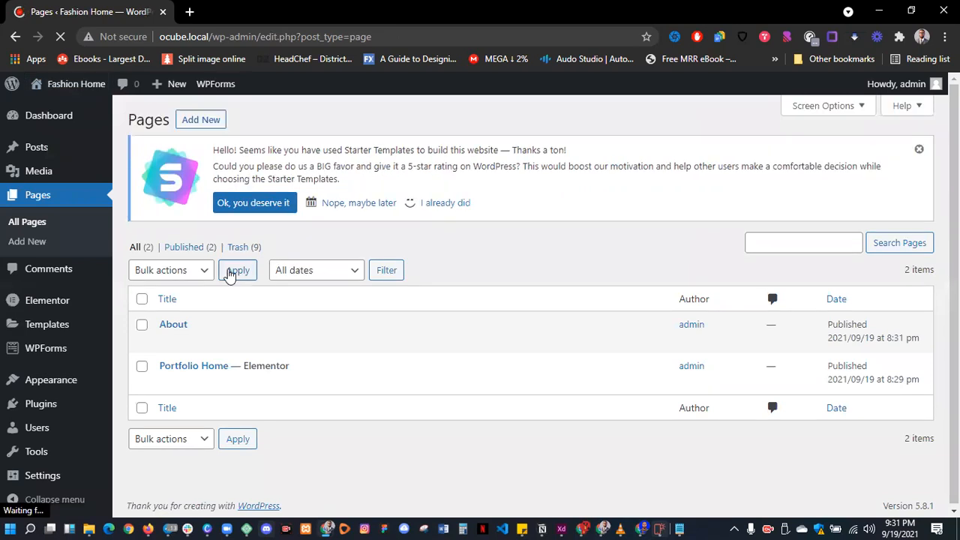
- Create and publish a 'Contact Us' page with the Elementor Full Width template
left_click(214, 127)
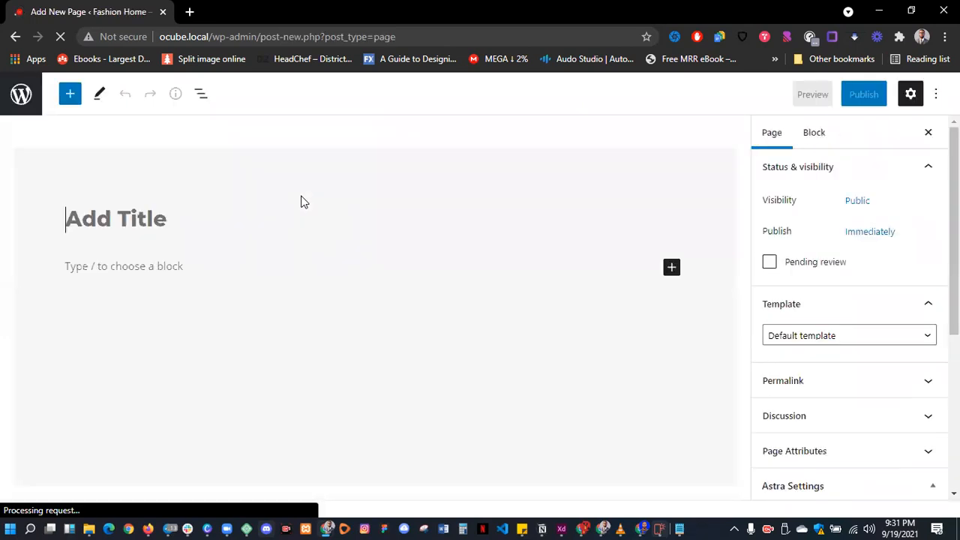
type("Contact Us")
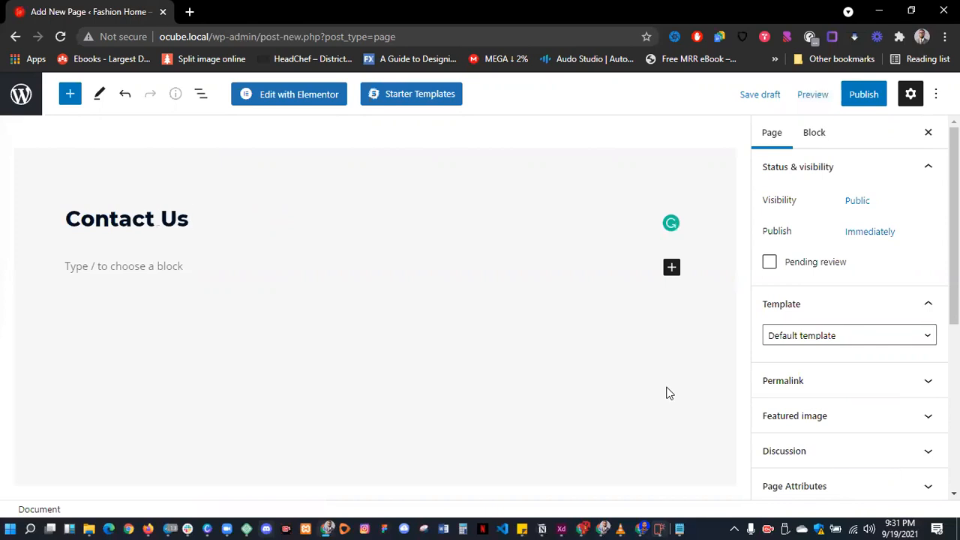
left_click(817, 339)
left_click(827, 377)
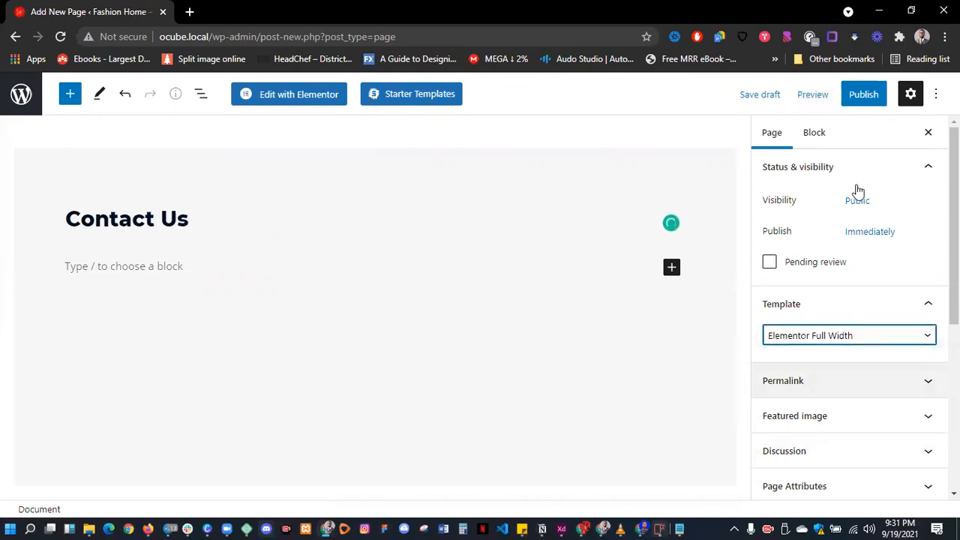
left_click(870, 95)
left_click(809, 93)
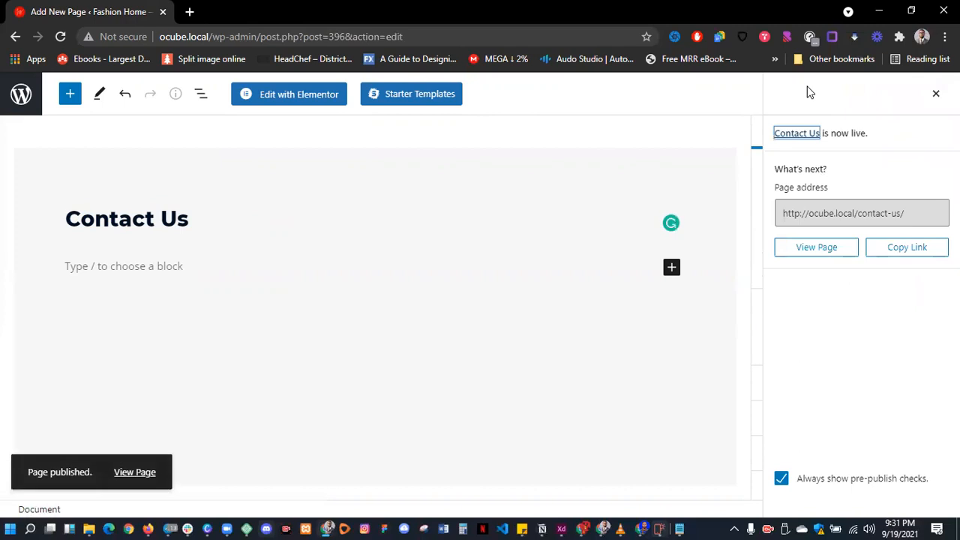
left_click(21, 97)
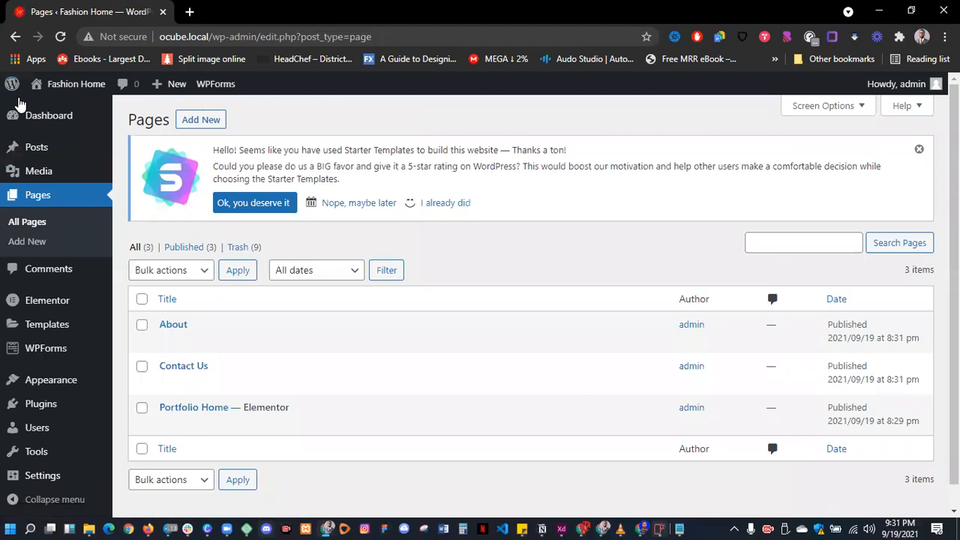
- Open the live Portfolio Home page in a new tab and scroll through it
scroll(405, 338, "down", 1)
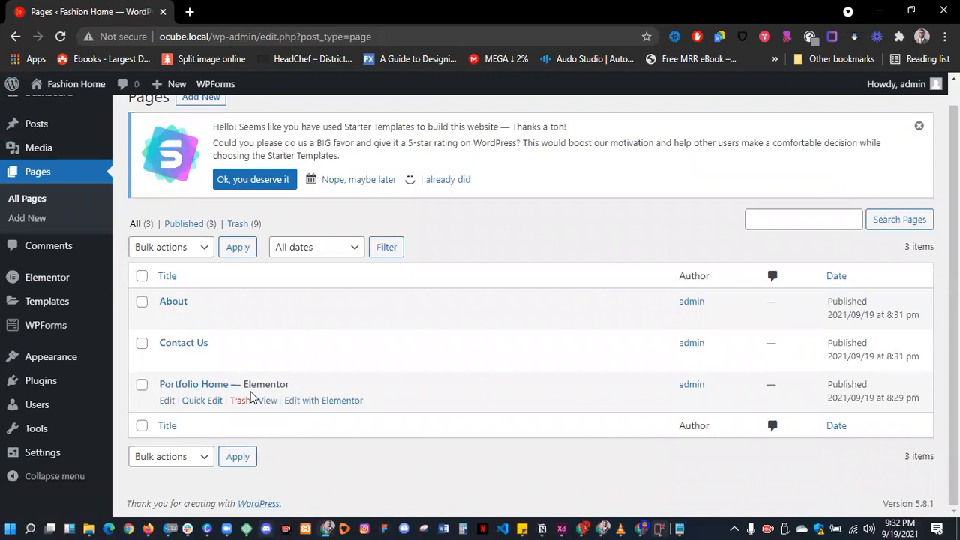
middle_click(268, 400)
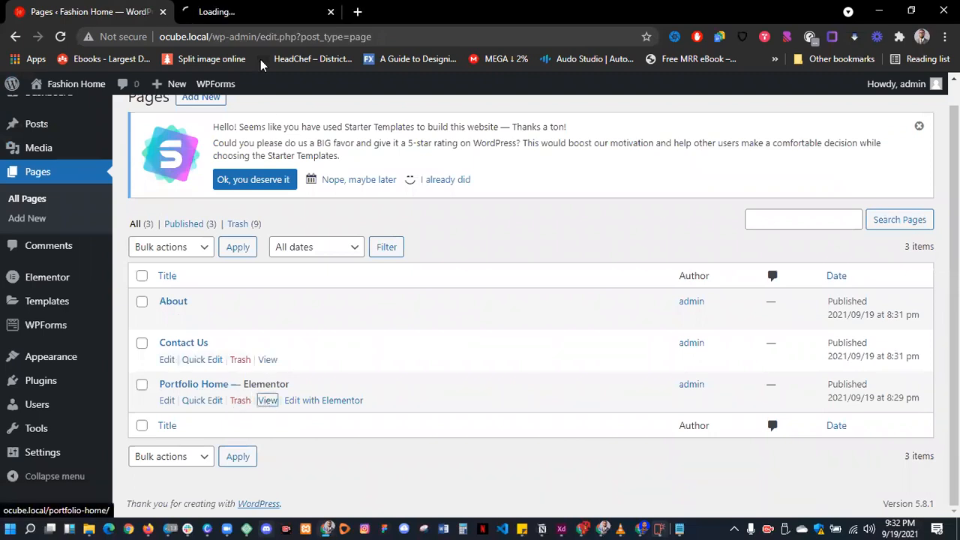
left_click(259, 13)
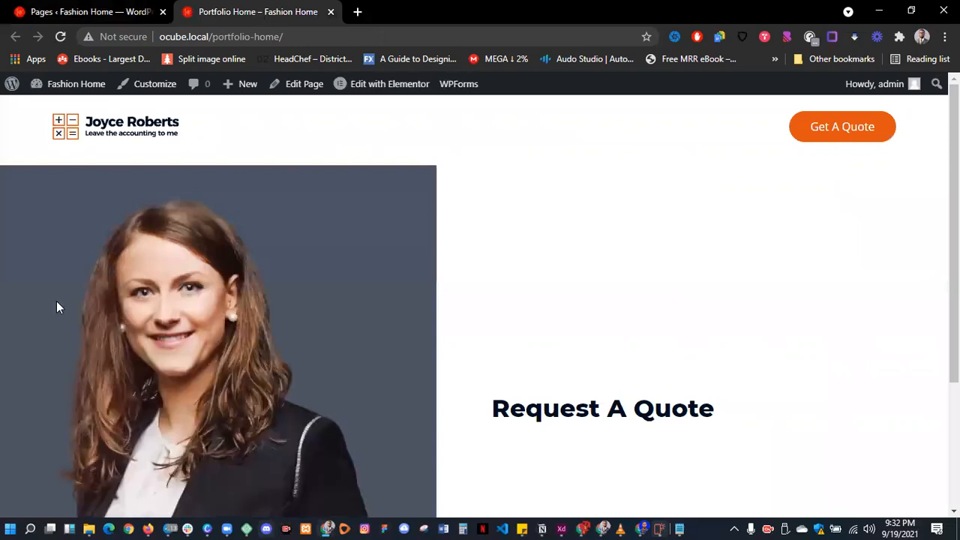
scroll(405, 393, "down", 3)
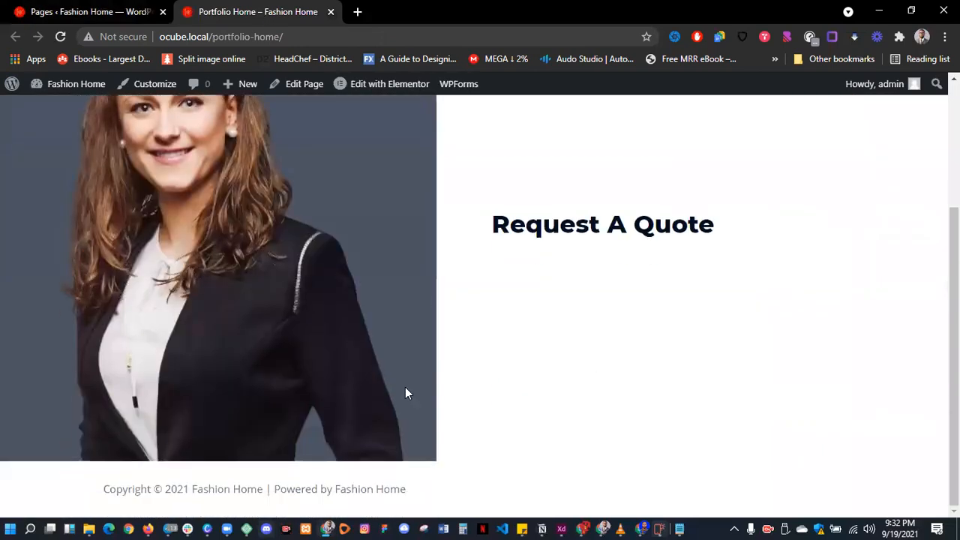
scroll(405, 389, "up", 3)
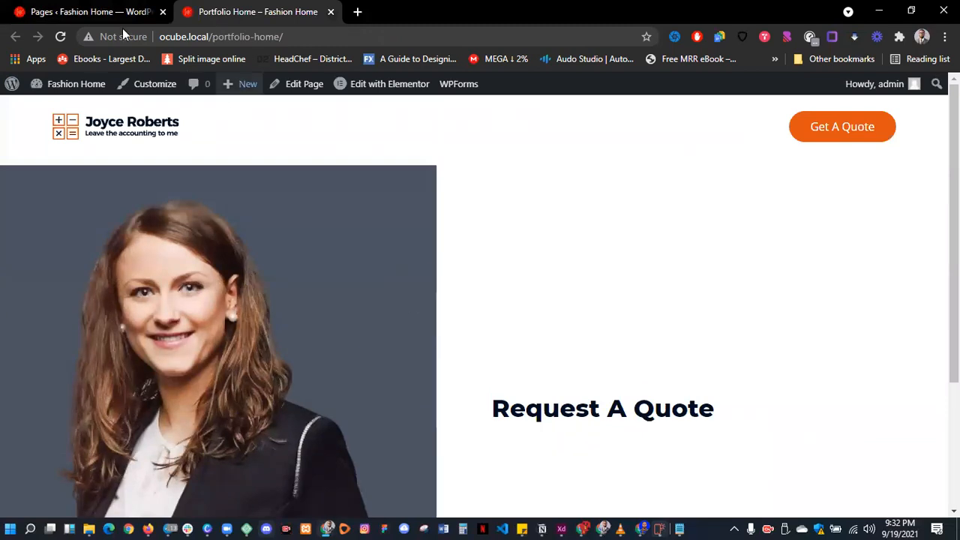
- Return to the admin Pages list and look over the sidebar menu options
left_click(84, 12)
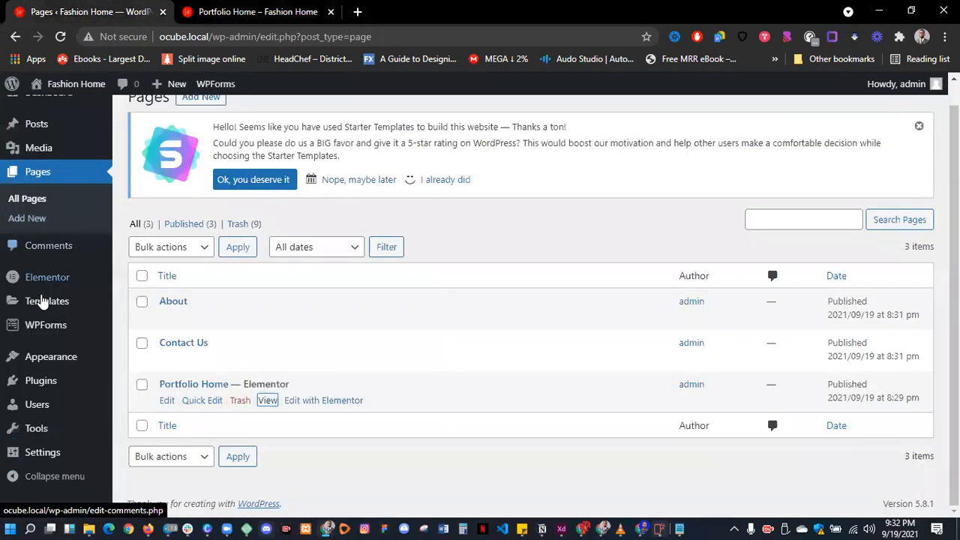
mouse_move(43, 355)
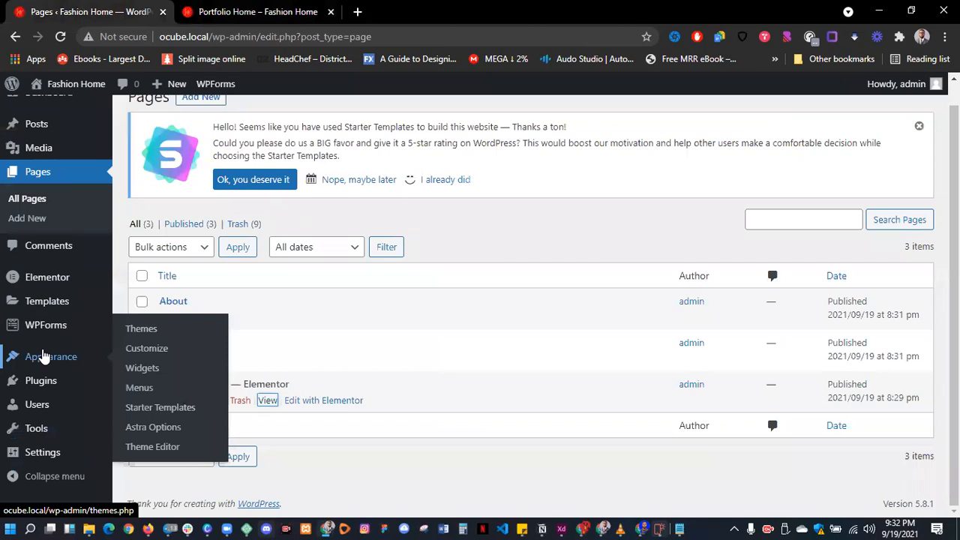
mouse_move(49, 304)
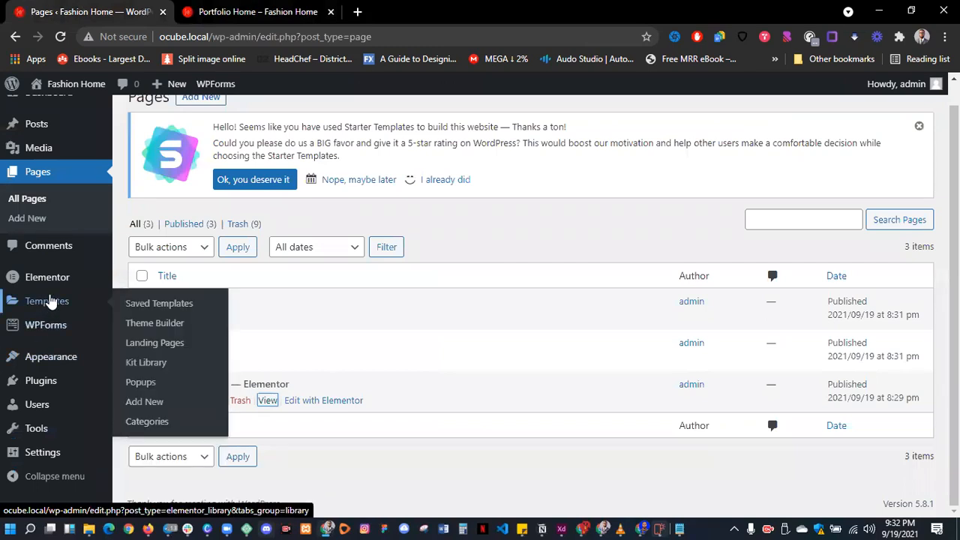
mouse_move(53, 287)
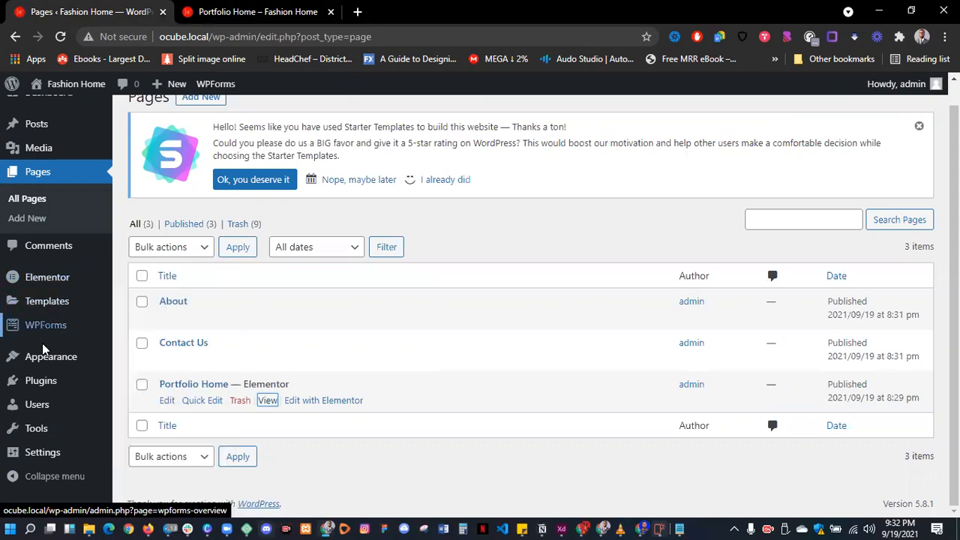
mouse_move(50, 456)
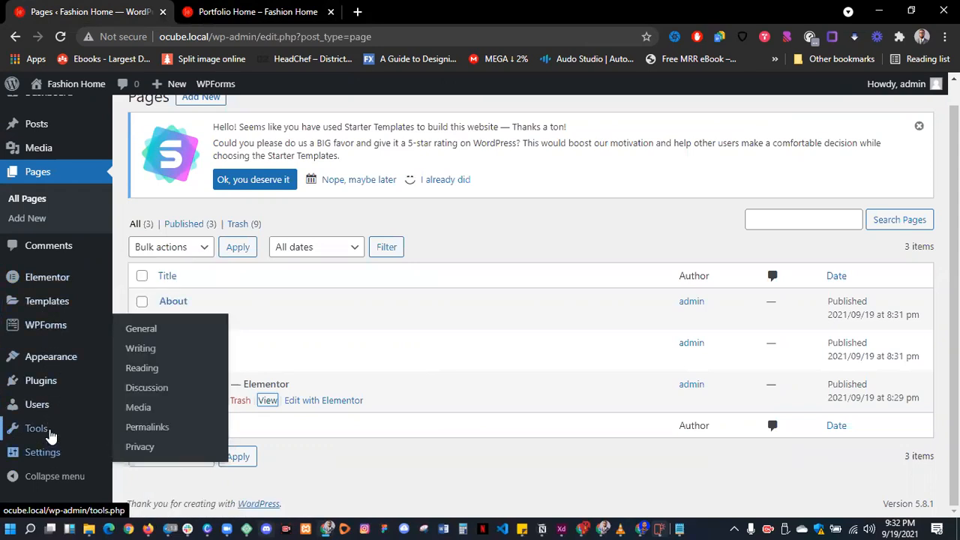
mouse_move(49, 434)
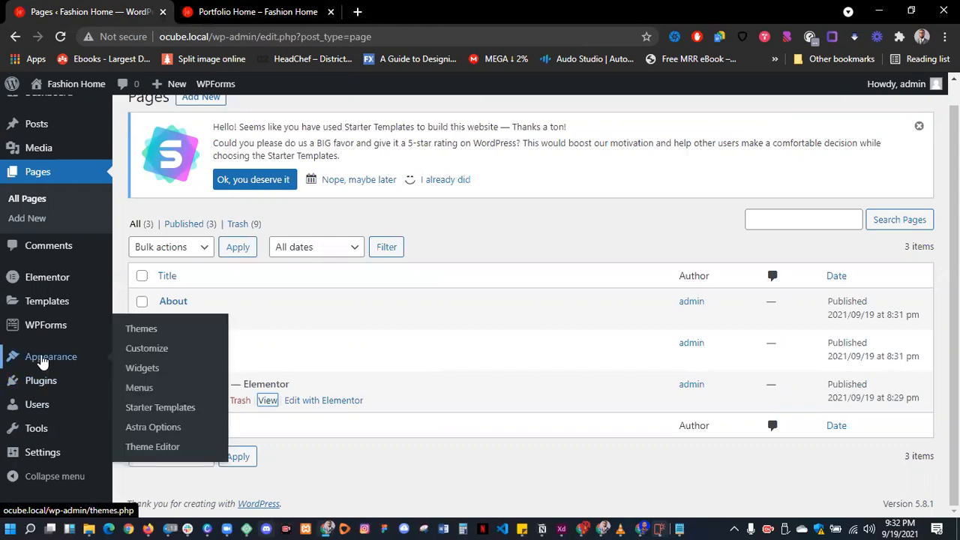
scroll(43, 363, "up", 1)
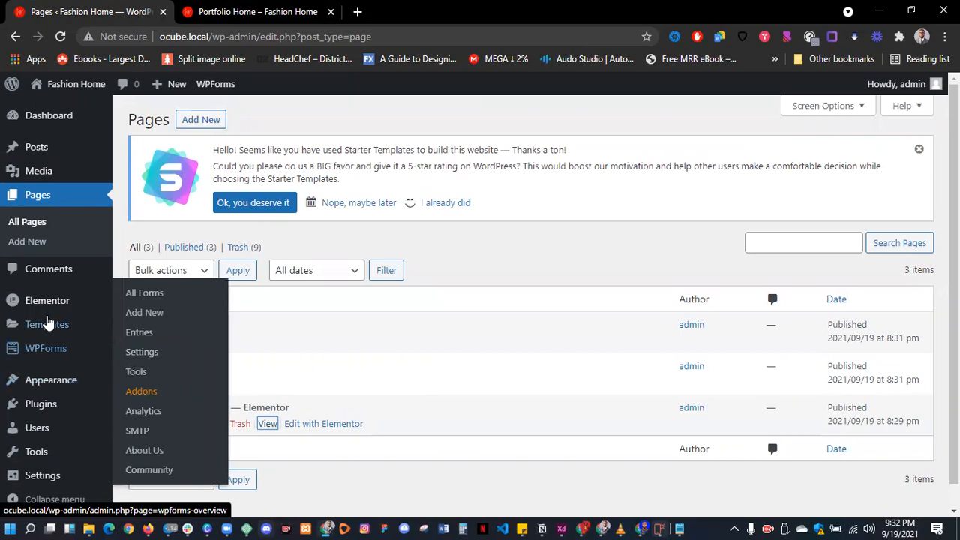
mouse_move(47, 307)
mouse_move(51, 331)
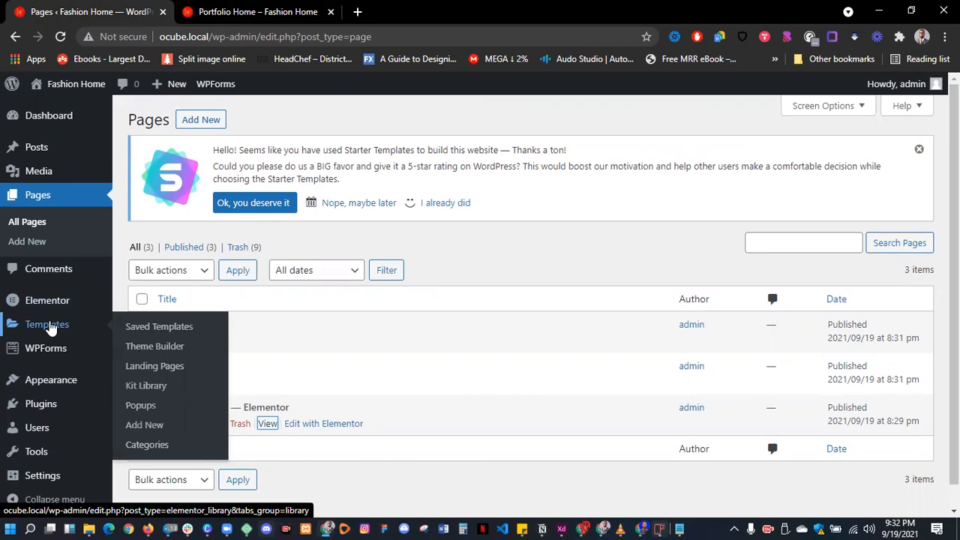
mouse_move(55, 356)
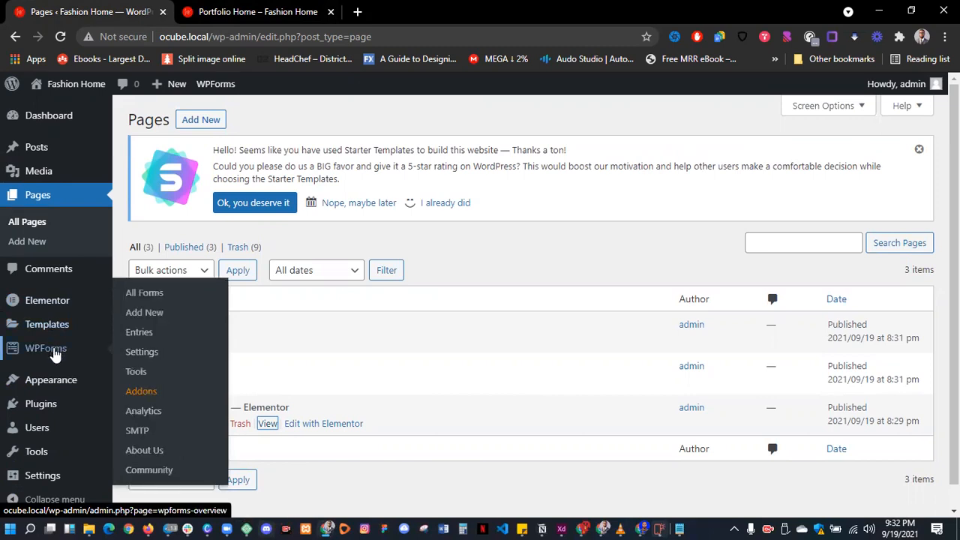
scroll(33, 469, "down", 1)
mouse_move(45, 465)
mouse_move(38, 432)
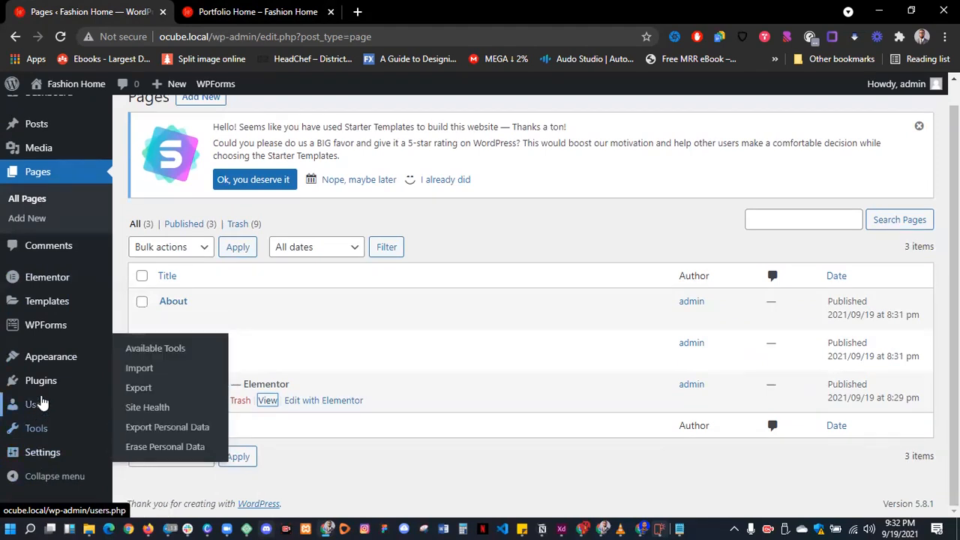
mouse_move(38, 390)
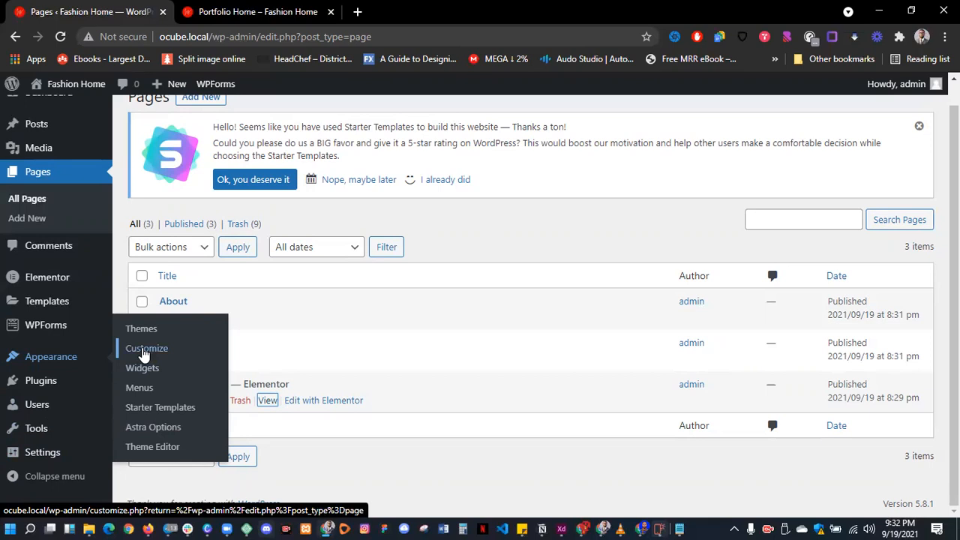
- In the Customizer's Footer Builder, remove Widget 1, Widget 2, Footer Menu and Copyright
left_click(144, 350)
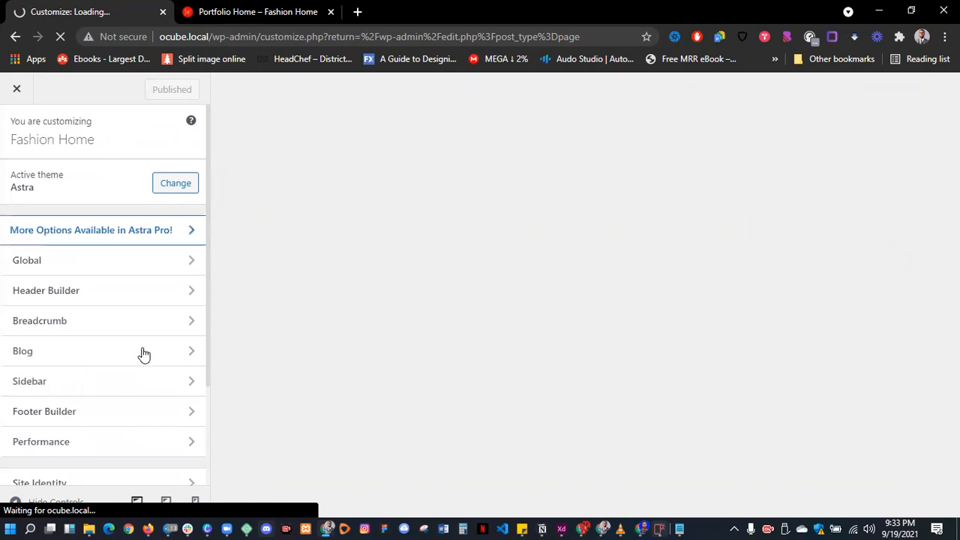
scroll(142, 354, "down", 2)
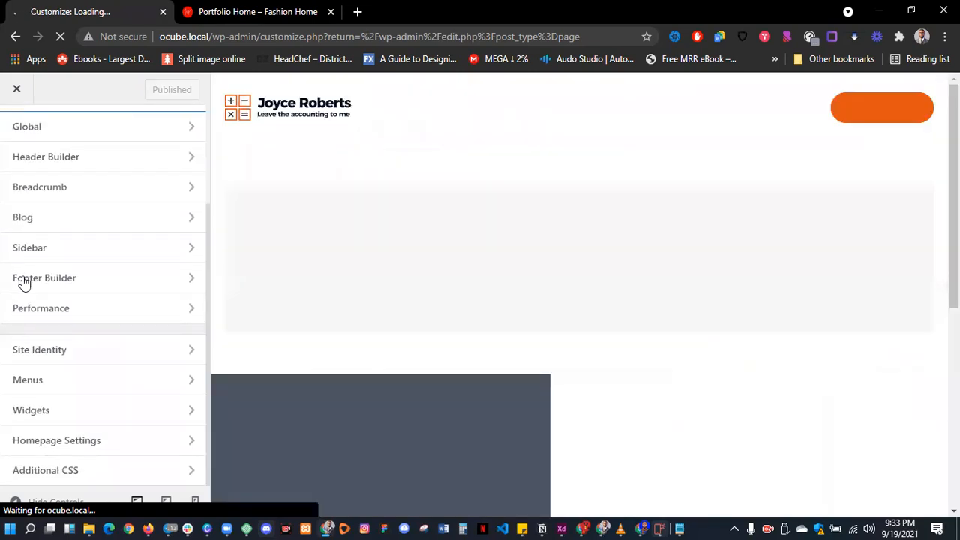
left_click(69, 290)
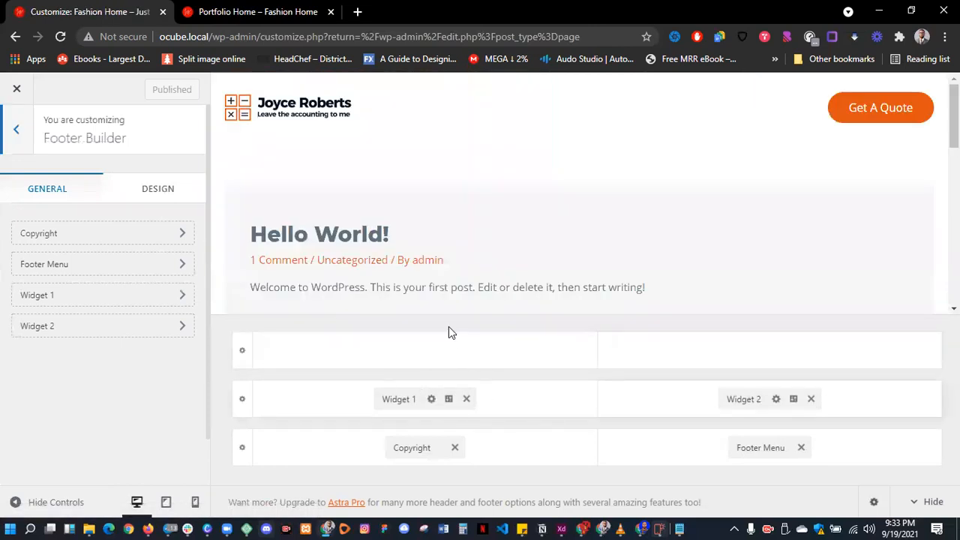
left_click(466, 399)
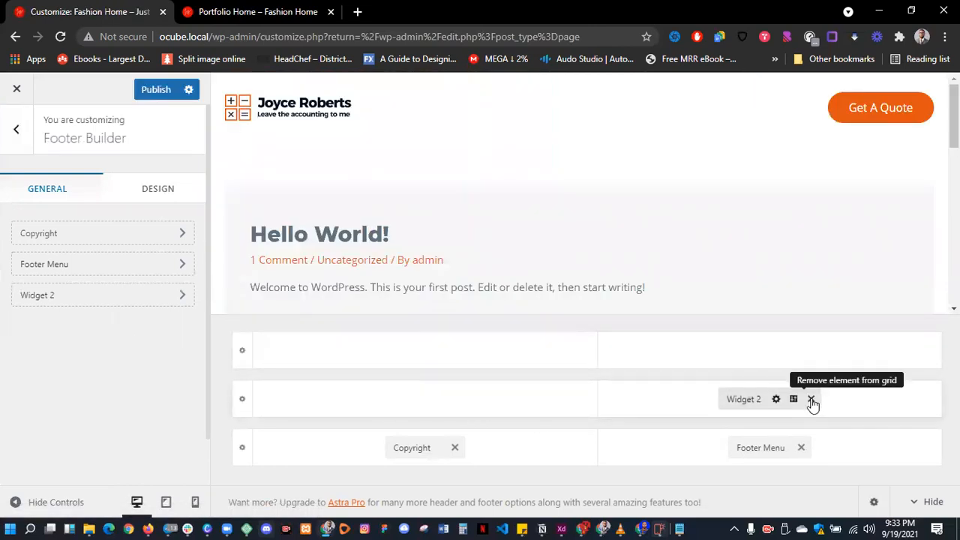
left_click(811, 399)
left_click(802, 448)
left_click(456, 449)
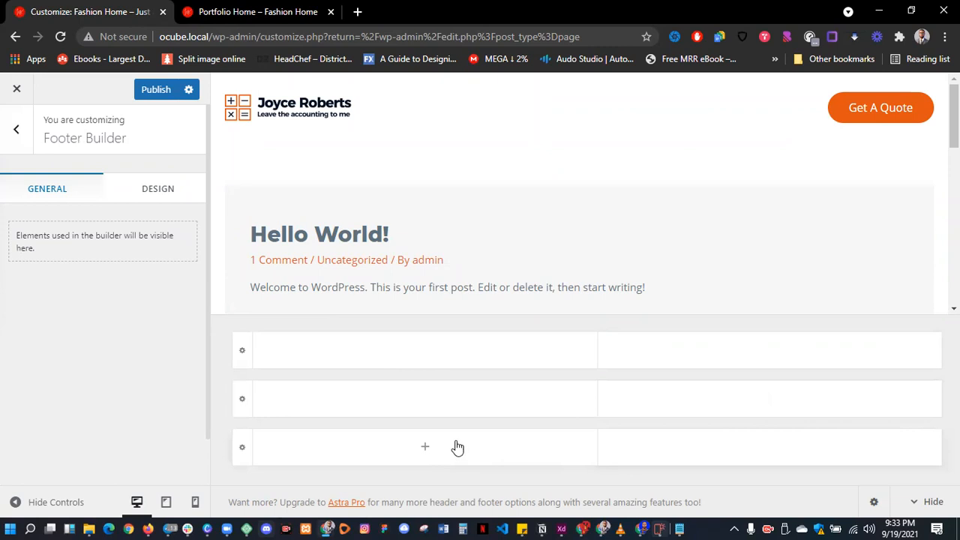
- Publish the emptied footer from the main Customizer panel
scroll(518, 312, "down", 1)
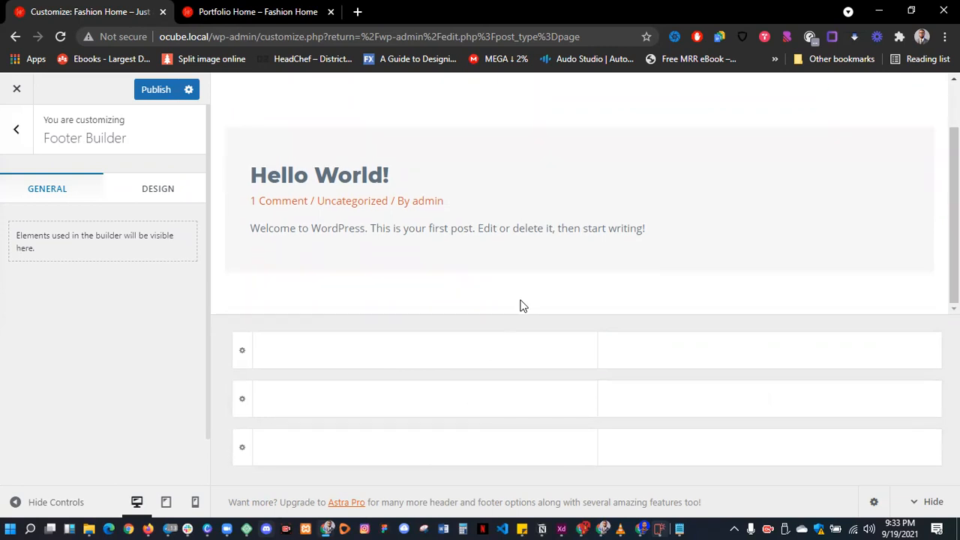
scroll(523, 306, "up", 2)
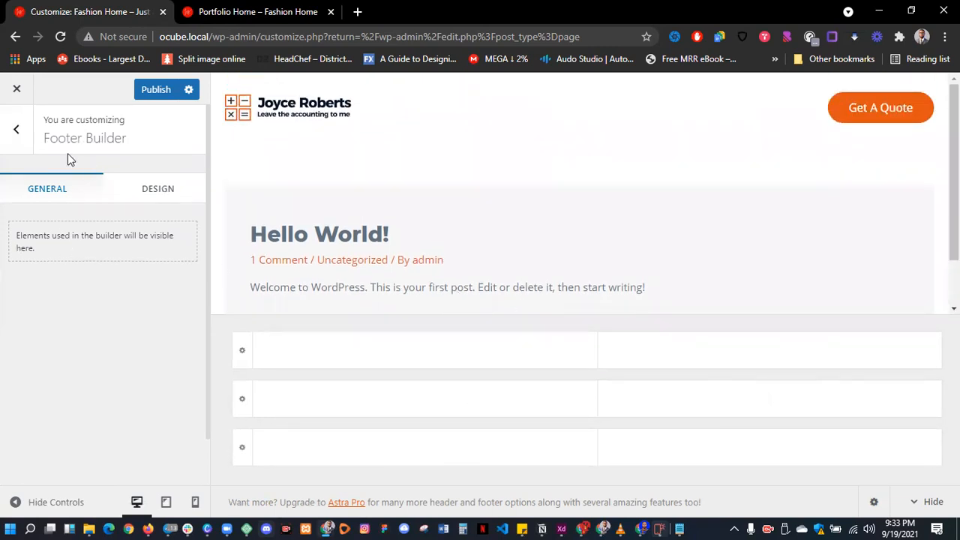
left_click(16, 129)
left_click(157, 94)
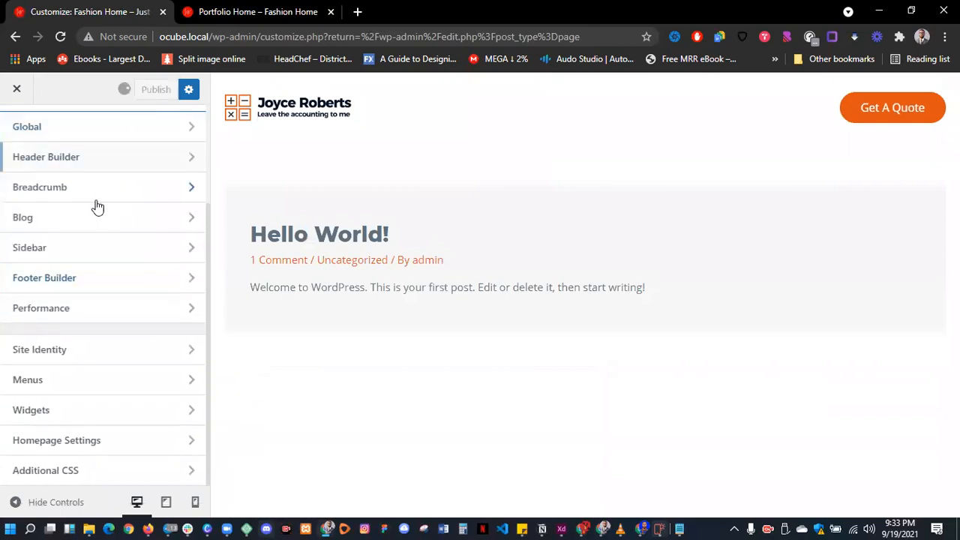
left_click(91, 159)
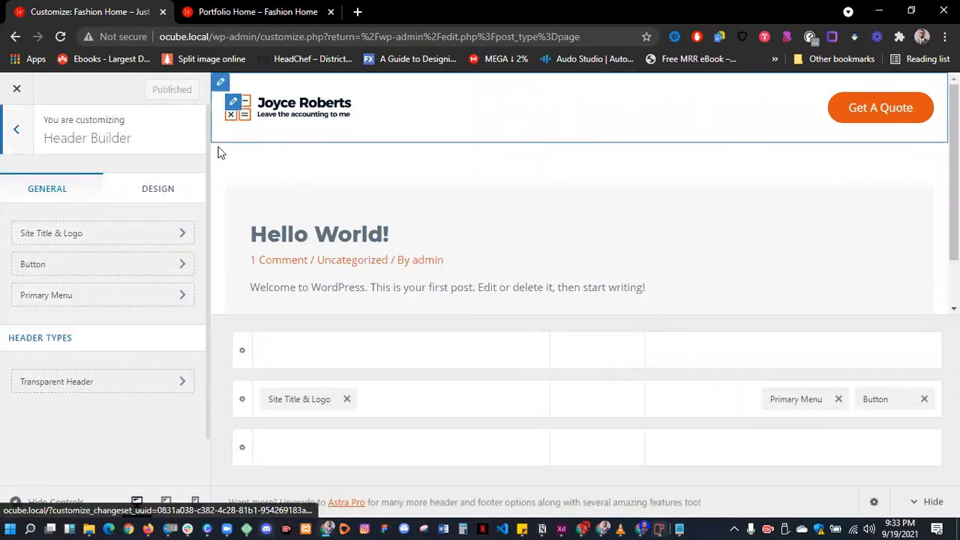
- Replace the site logo with the red MK image, uncropped, and clear the retina logo
left_click(107, 235)
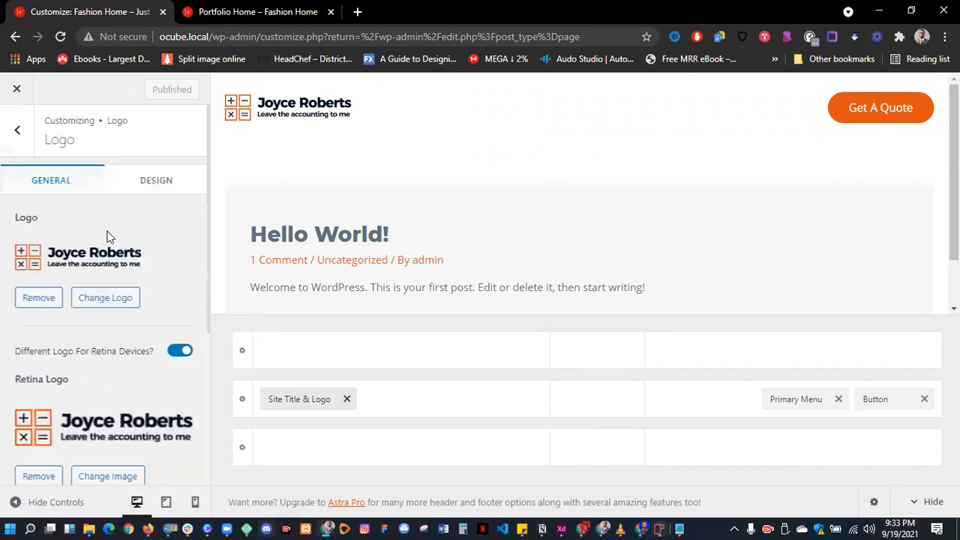
left_click(45, 299)
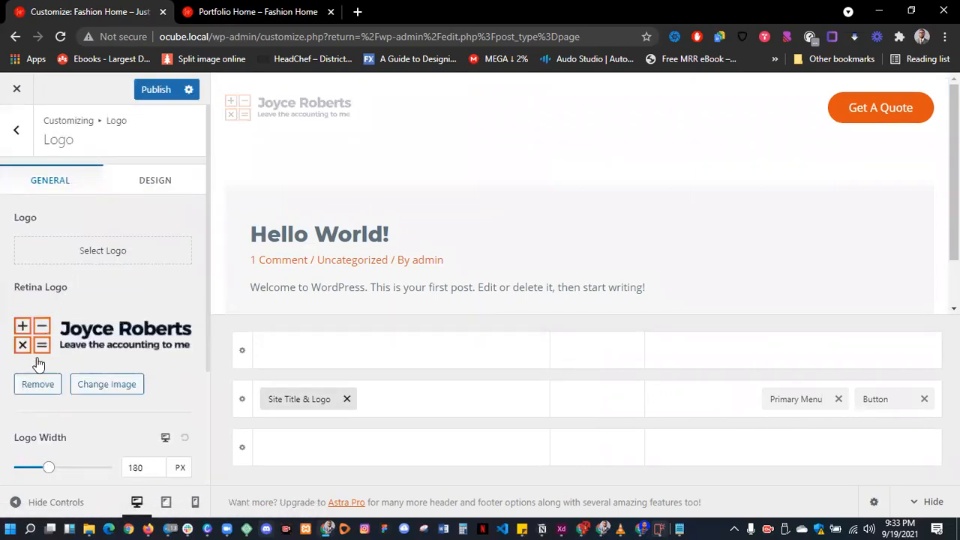
left_click(38, 384)
left_click(97, 254)
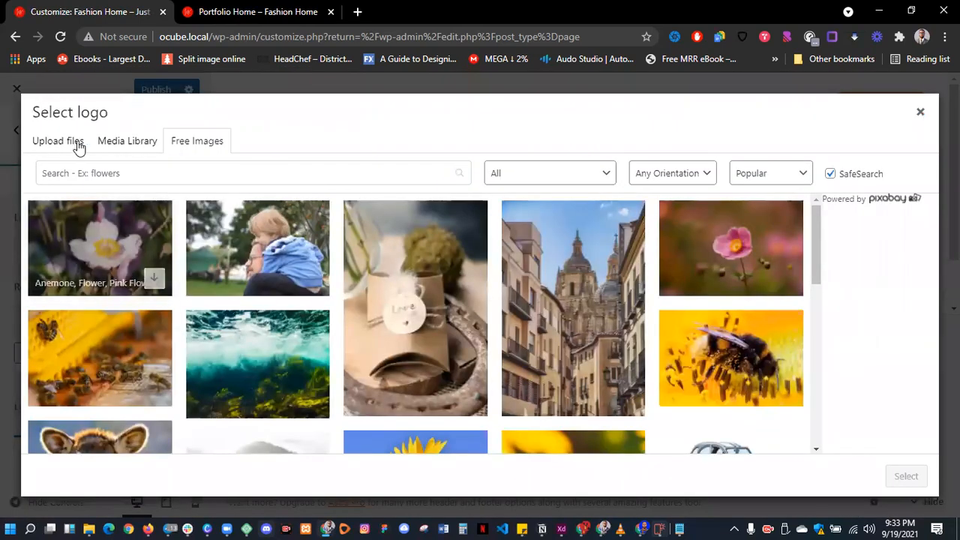
left_click(116, 142)
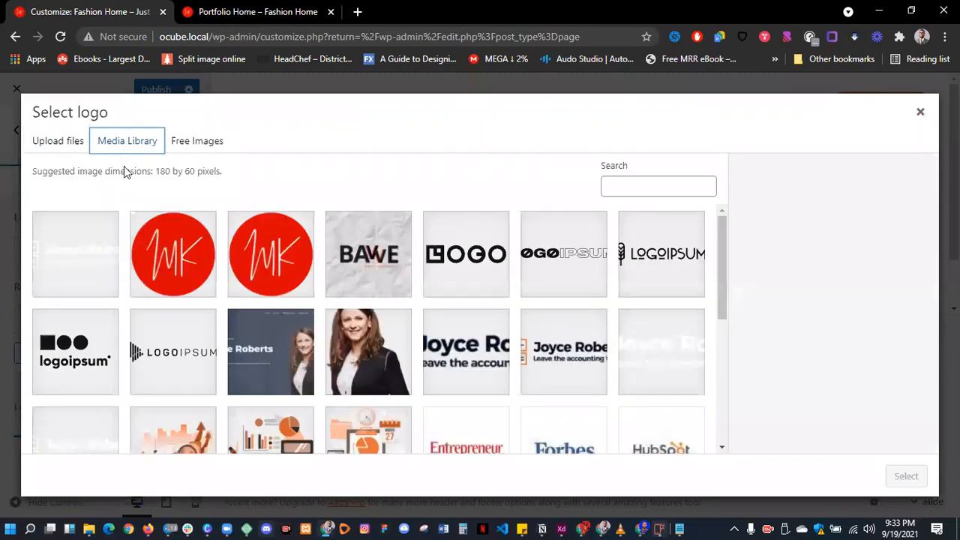
left_click(162, 257)
left_click(904, 478)
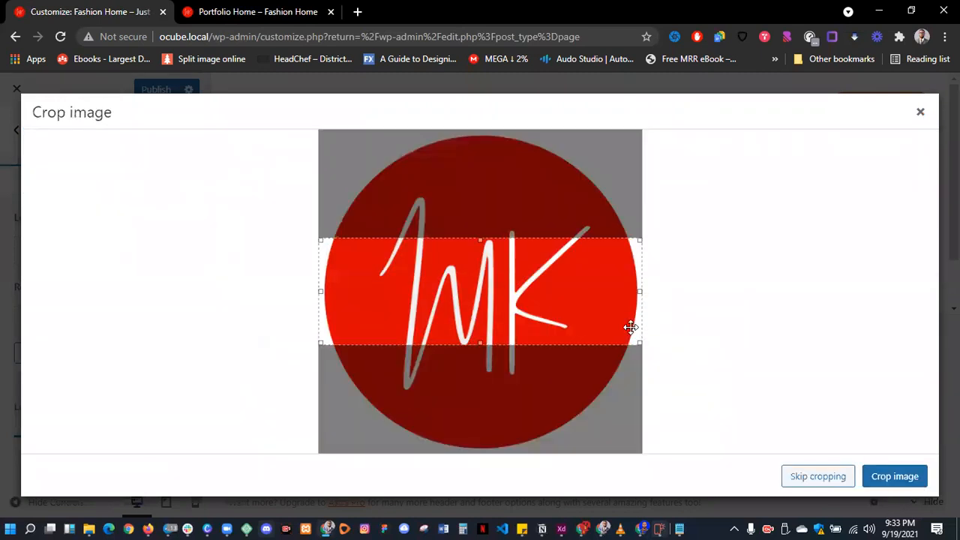
left_click(795, 480)
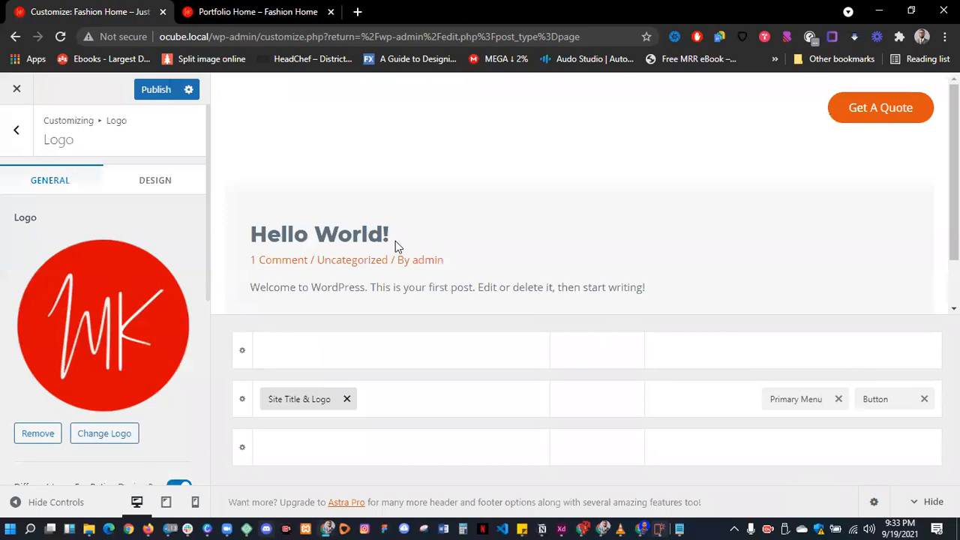
- Set the logo width to 85 px and remove the Get A Quote button
scroll(82, 397, "down", 5)
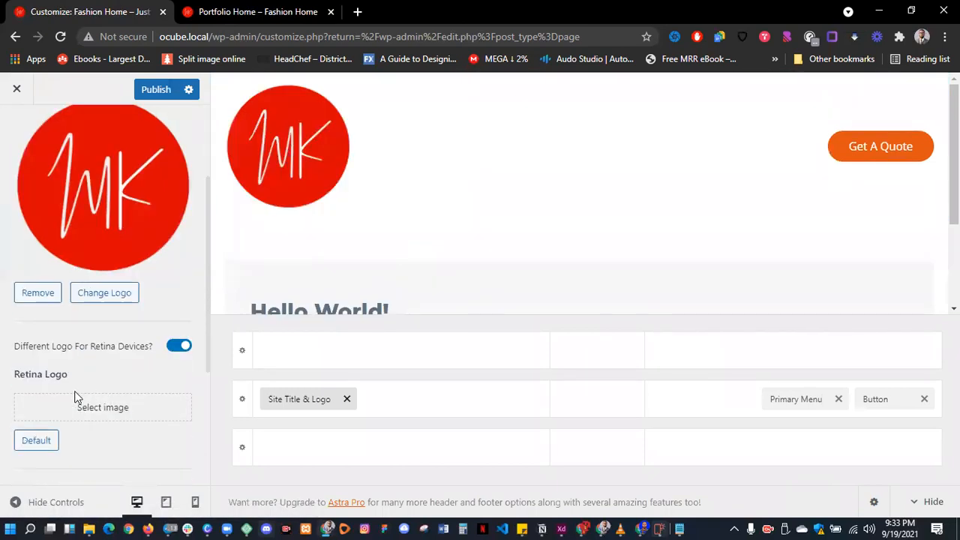
left_click_drag(48, 313, 32, 306)
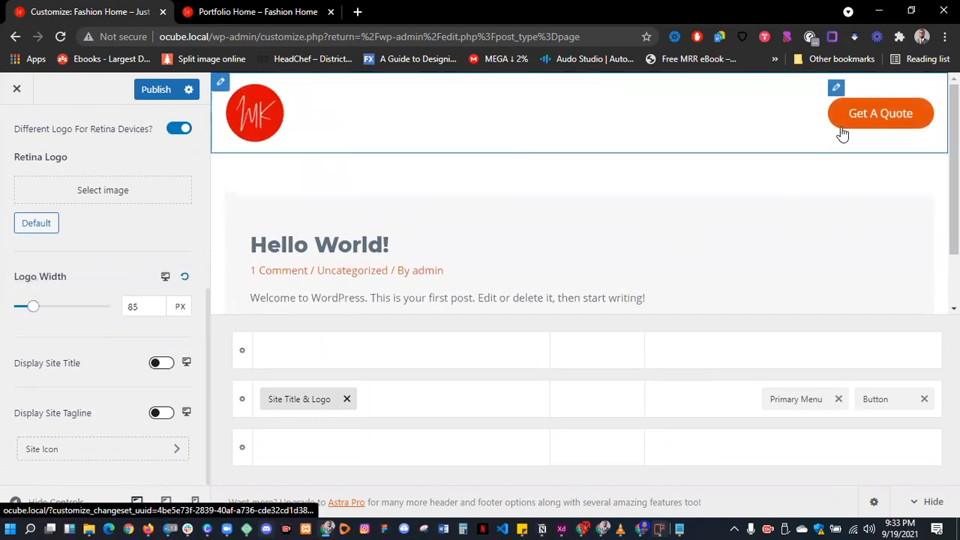
left_click(926, 400)
- Remove the Primary Menu from the header, publish, and close the Customizer
left_click(926, 400)
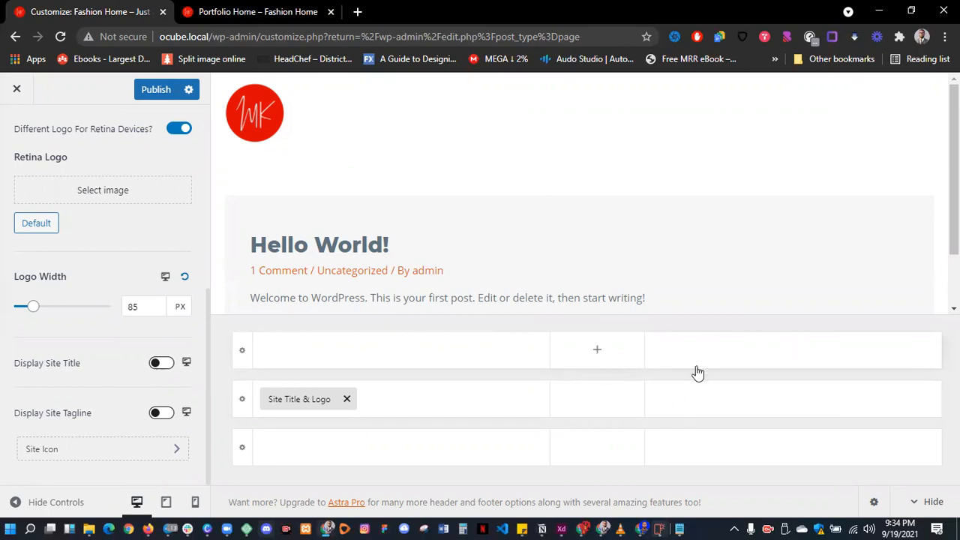
left_click(156, 90)
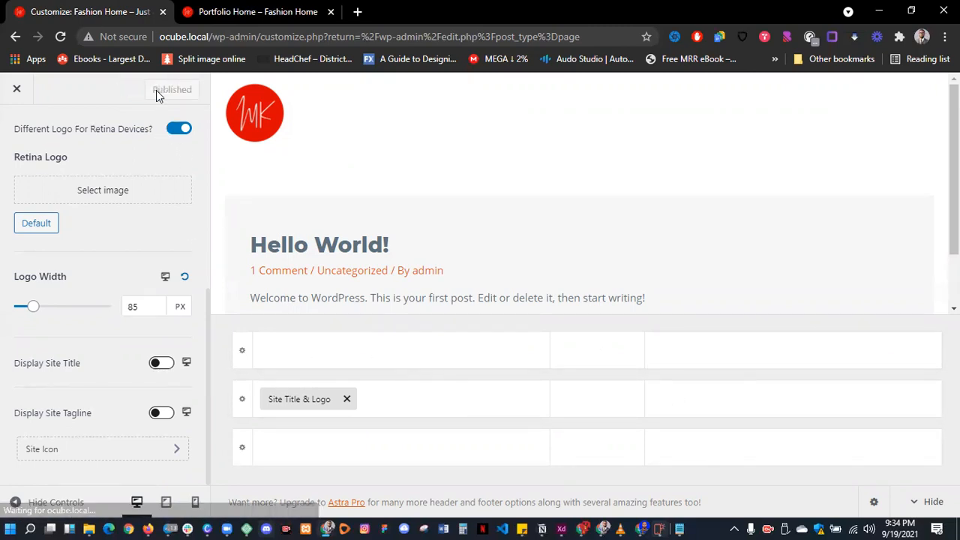
left_click(18, 91)
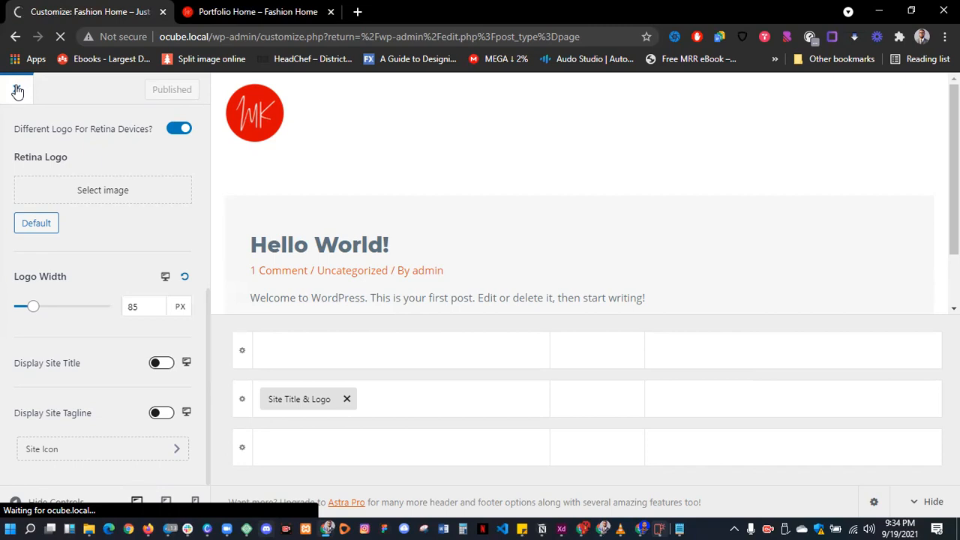
- Check the live Portfolio Home page, then return to the admin Pages list
left_click(262, 16)
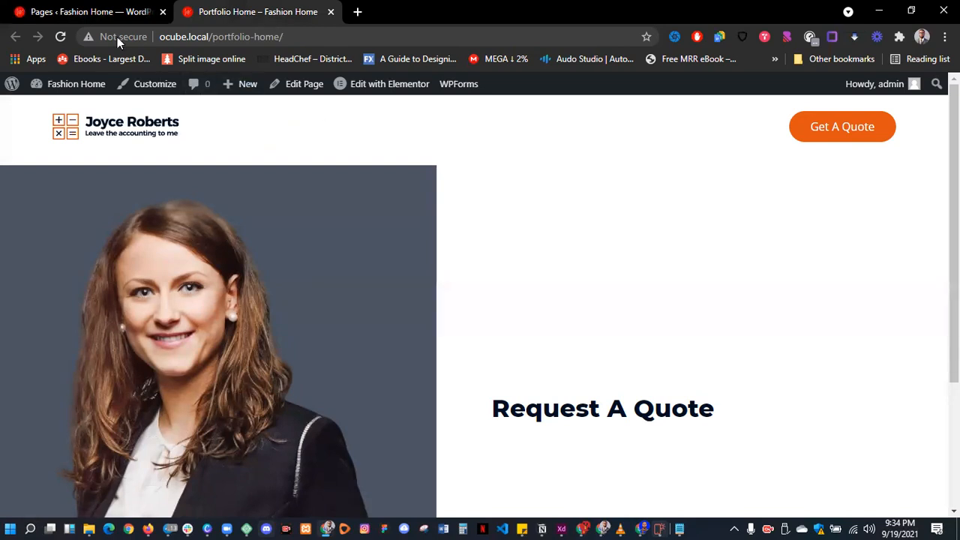
left_click(113, 14)
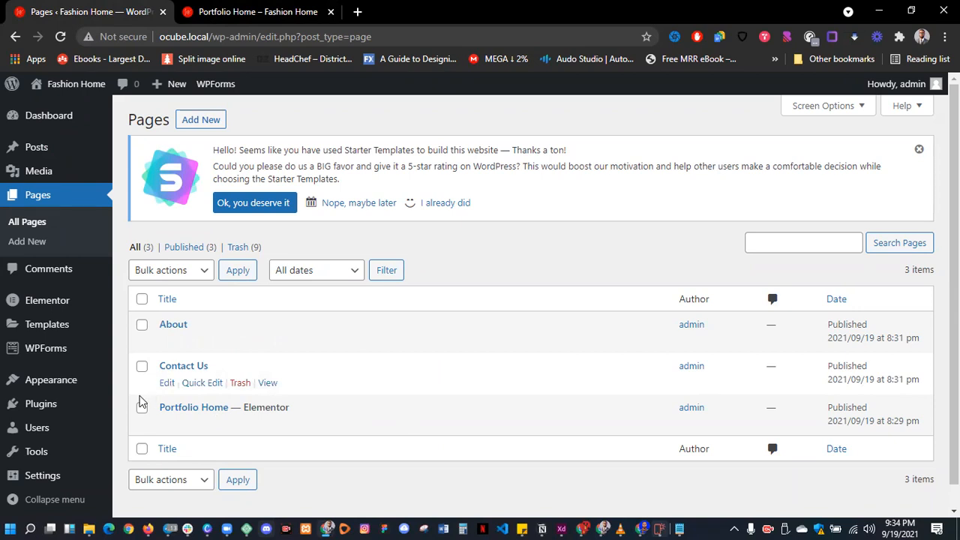
mouse_move(30, 381)
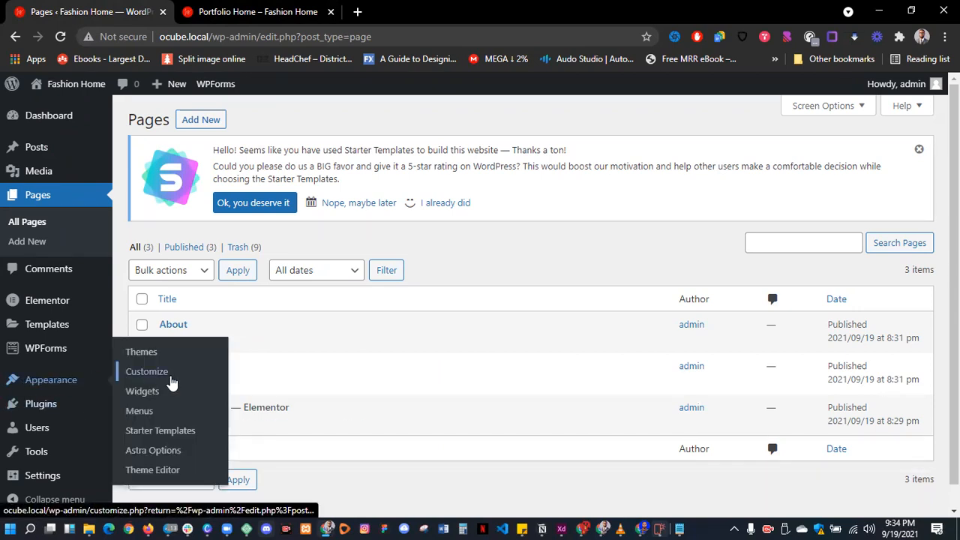
- Go to Appearance > Menus and start a blank new menu
left_click(135, 418)
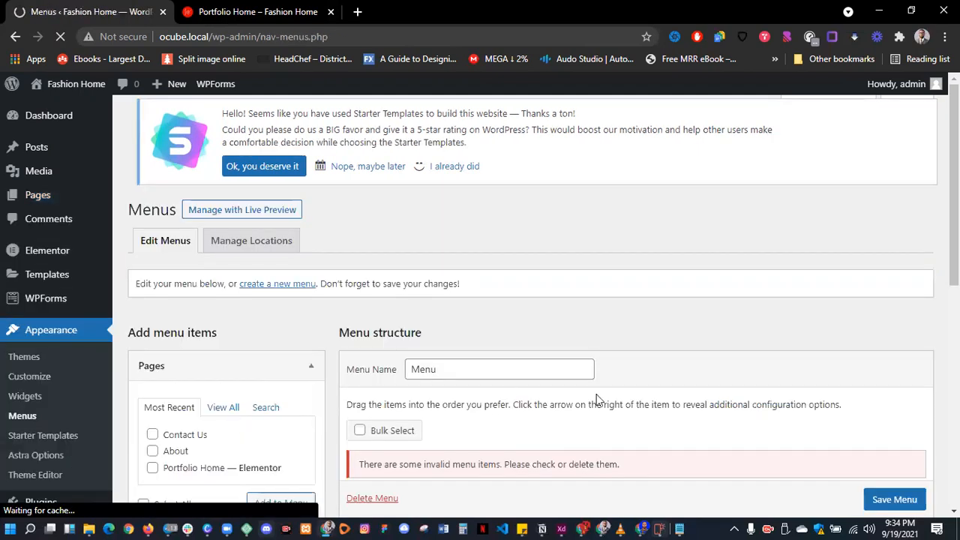
scroll(630, 400, "down", 3)
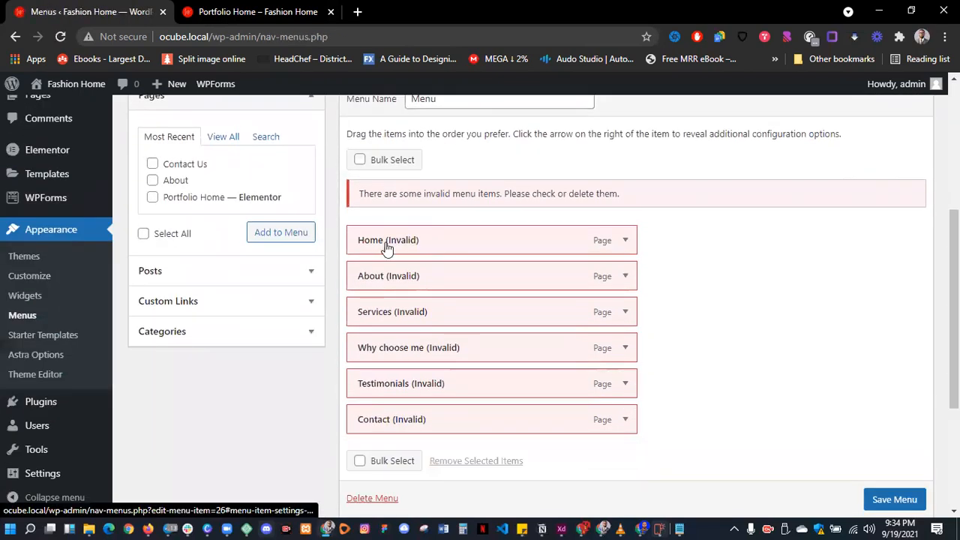
scroll(386, 249, "up", 2)
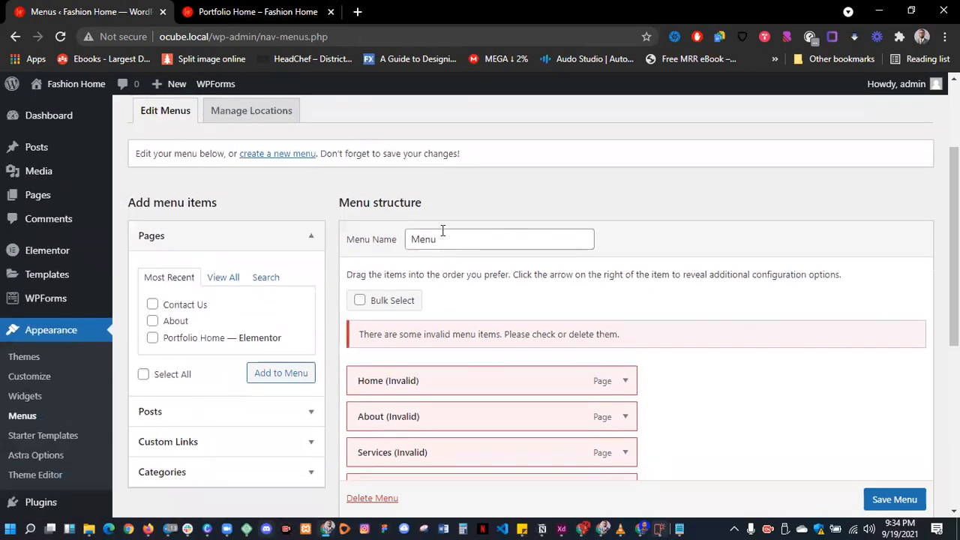
left_click_drag(132, 154, 526, 168)
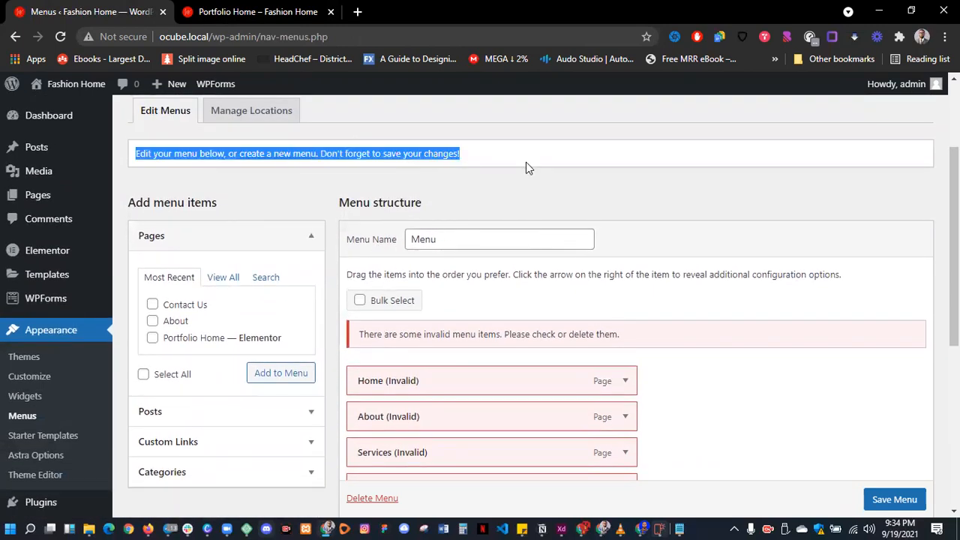
left_click(276, 161)
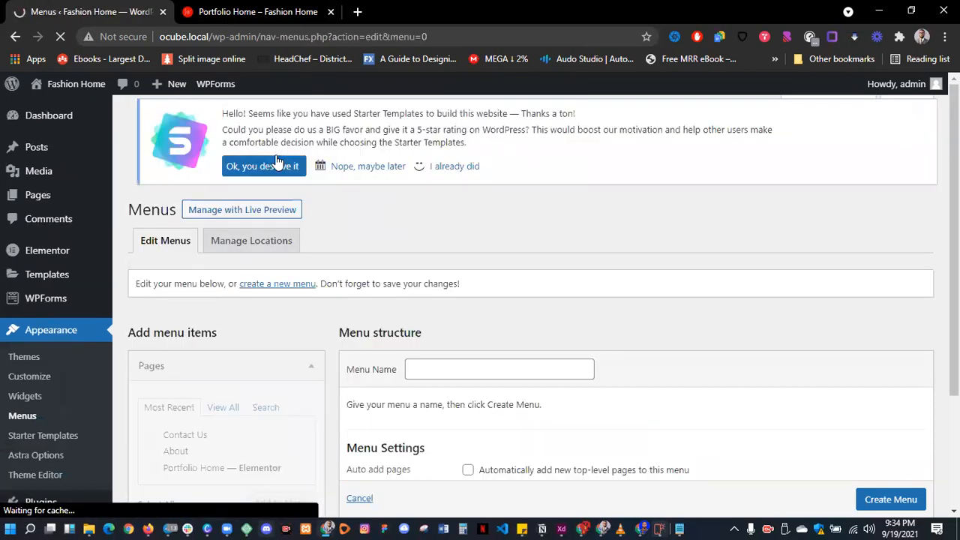
scroll(467, 337, "down", 2)
- Create 'Main Menu' and add the Portfolio Home, About and Contact Us pages to it
left_click(456, 244)
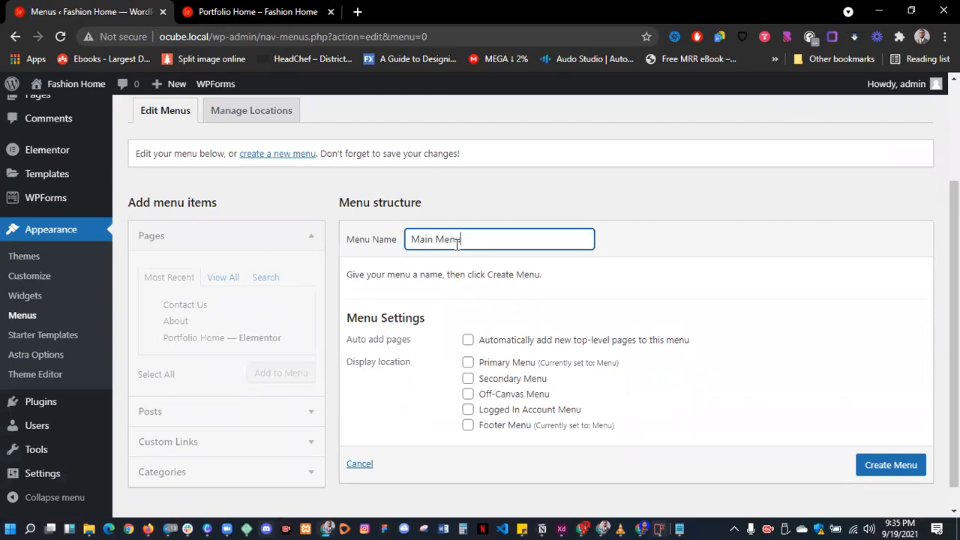
left_click(901, 469)
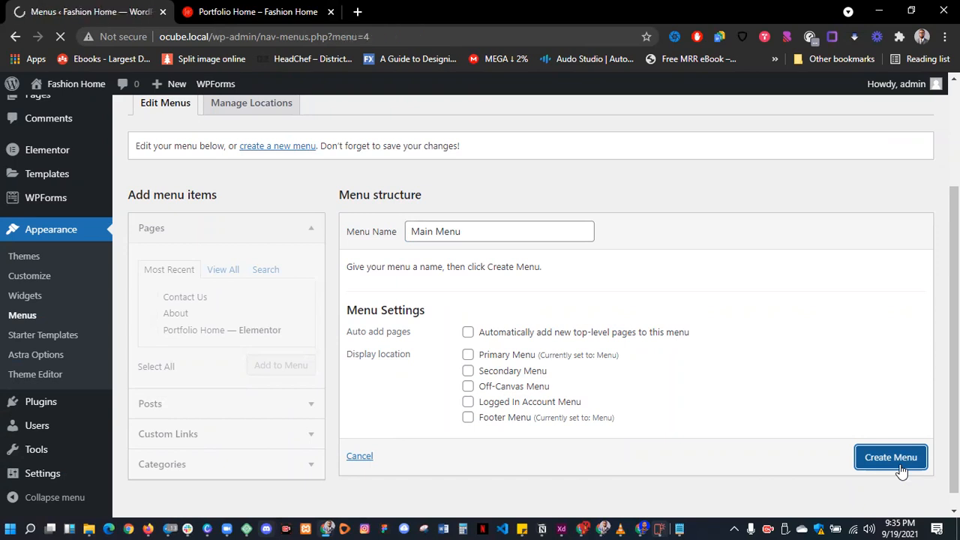
scroll(783, 429, "down", 2)
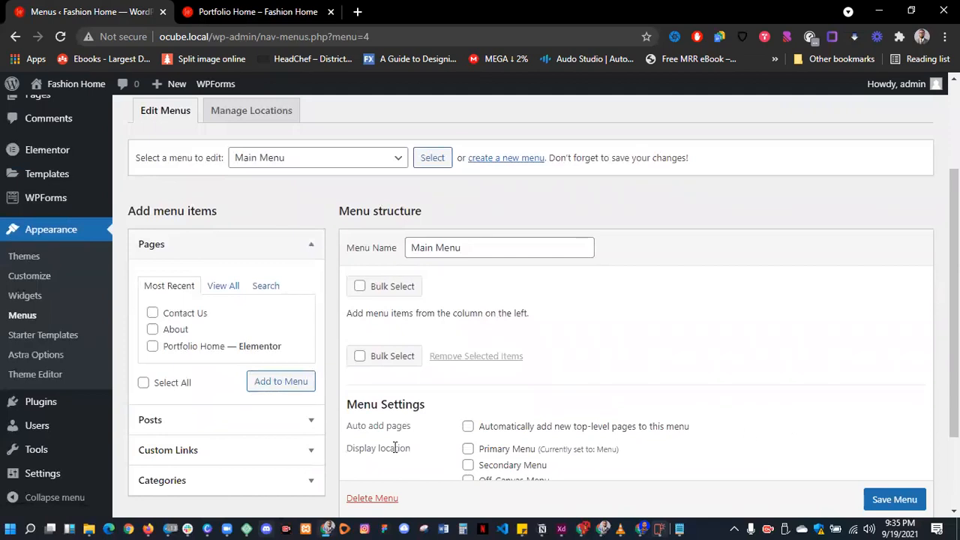
left_click(152, 346)
left_click(152, 329)
left_click(153, 315)
left_click(270, 394)
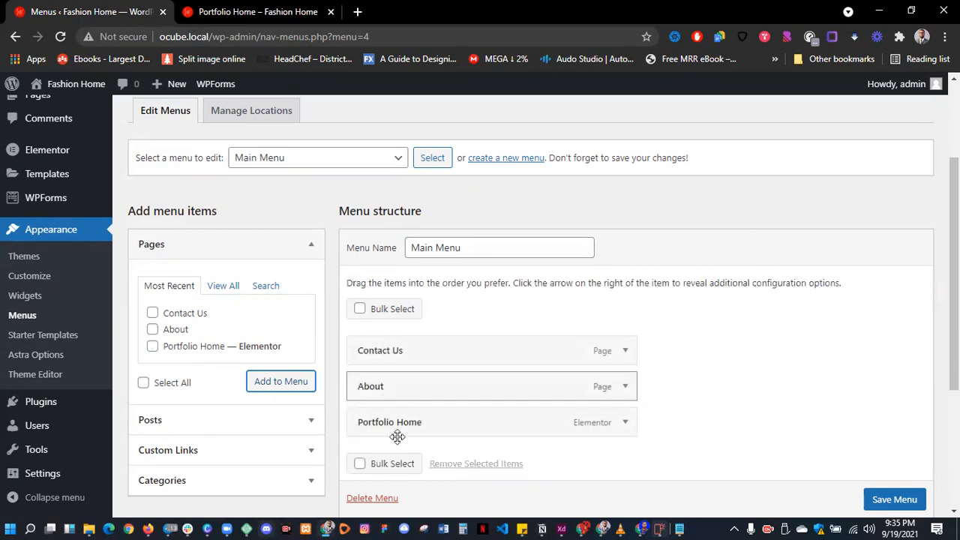
- Move Portfolio Home to the top of the menu and relabel it 'Home'
mouse_move(392, 423)
left_mouse_down()
mouse_move(397, 356)
mouse_move(388, 347)
mouse_move(380, 429)
mouse_move(388, 425)
left_mouse_up()
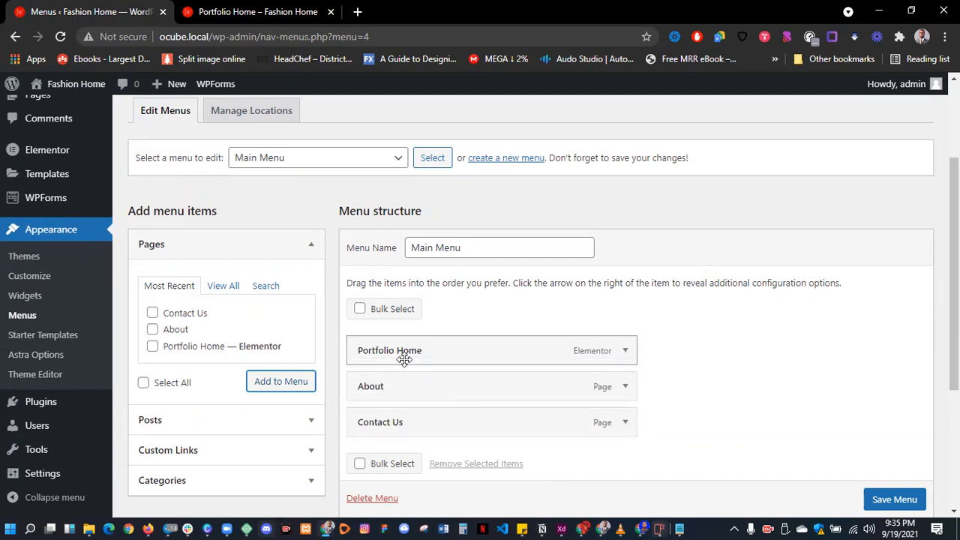
left_click(626, 351)
left_click_drag(485, 396, 210, 403)
type("Home")
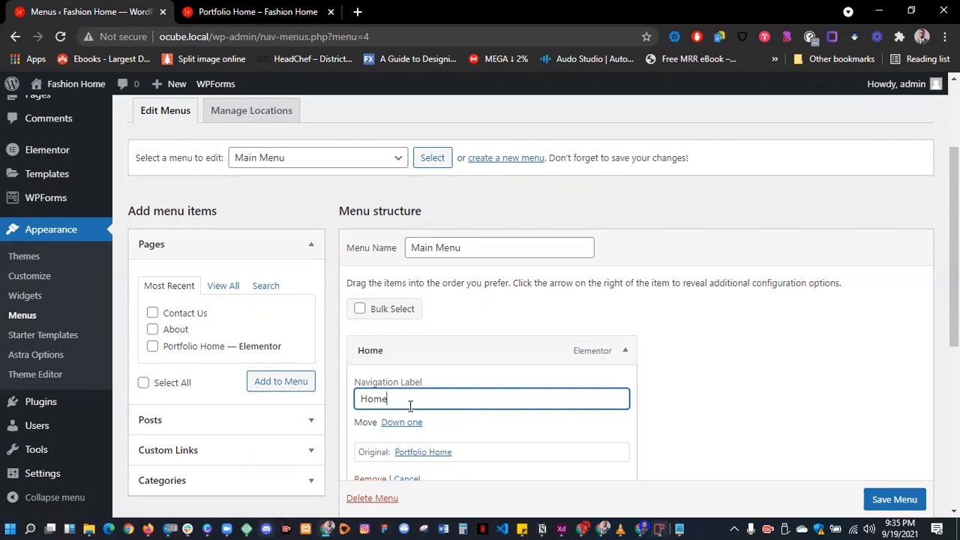
double_click(388, 396)
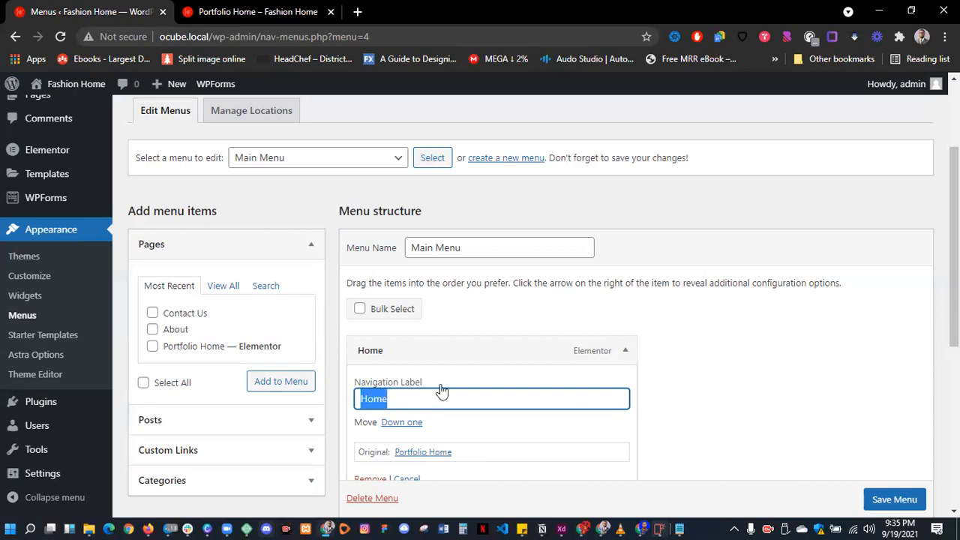
left_click(622, 352)
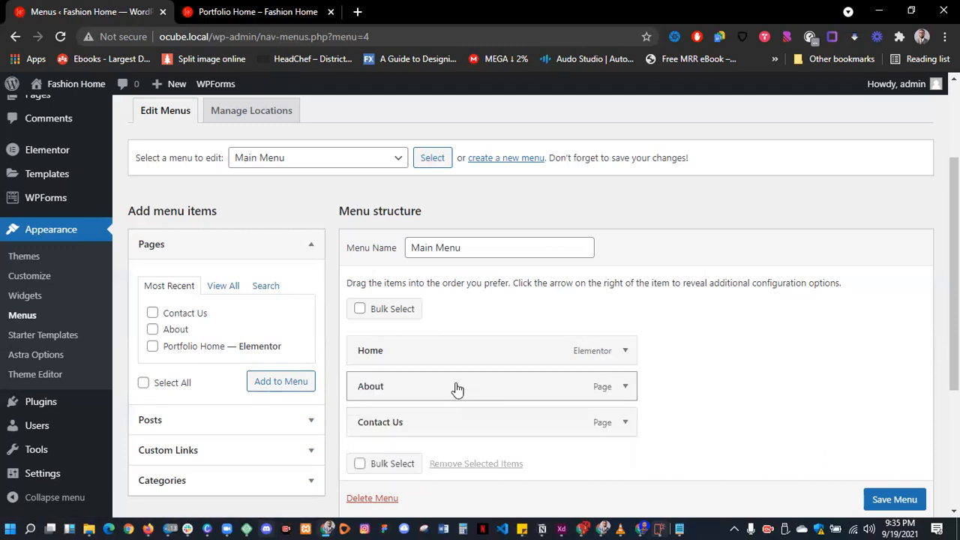
- Relabel About as 'About Me' and Contact Us as 'Let's Work Together', then save the menu
left_click(473, 435)
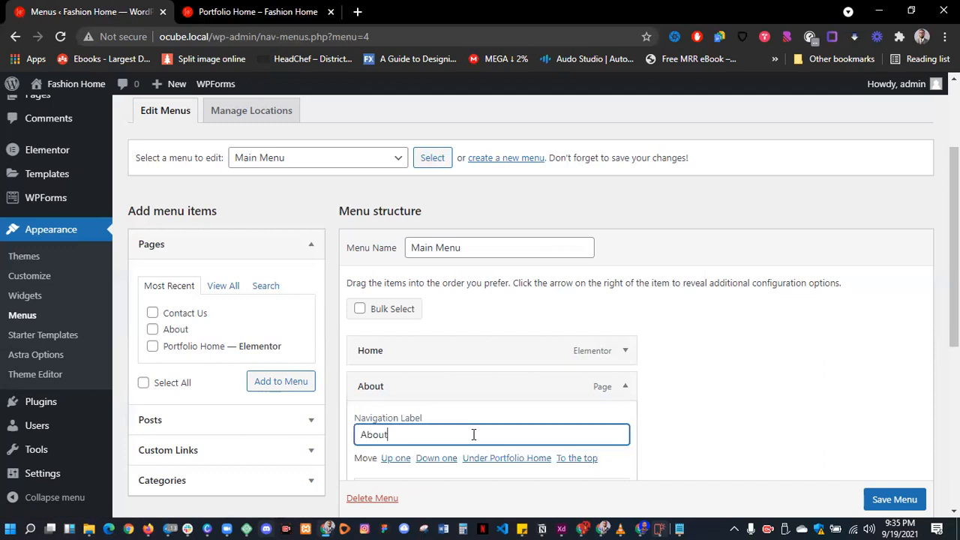
left_click(630, 397)
left_click(625, 425)
scroll(465, 461, "down", 2)
left_click(449, 339)
key("ctrl+a")
type("L")
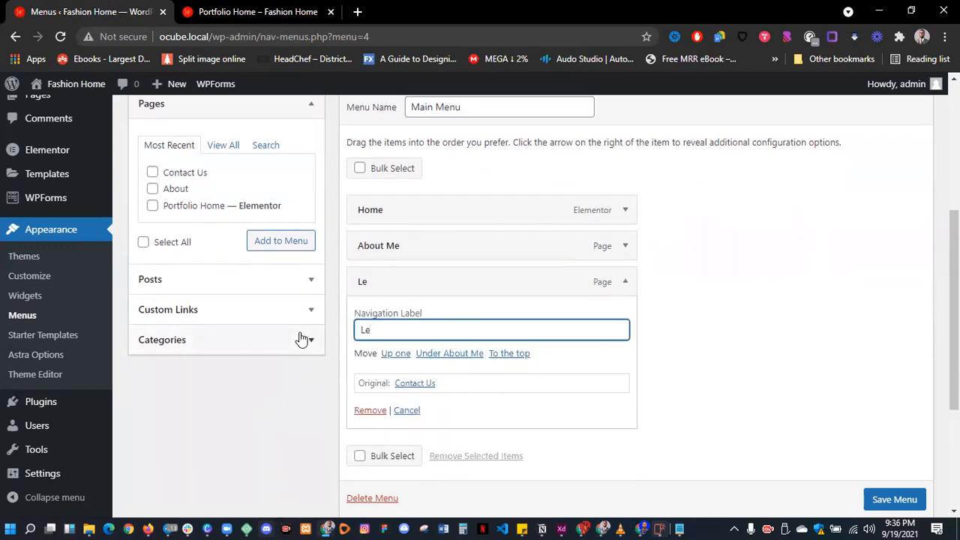
type("et's Work Together")
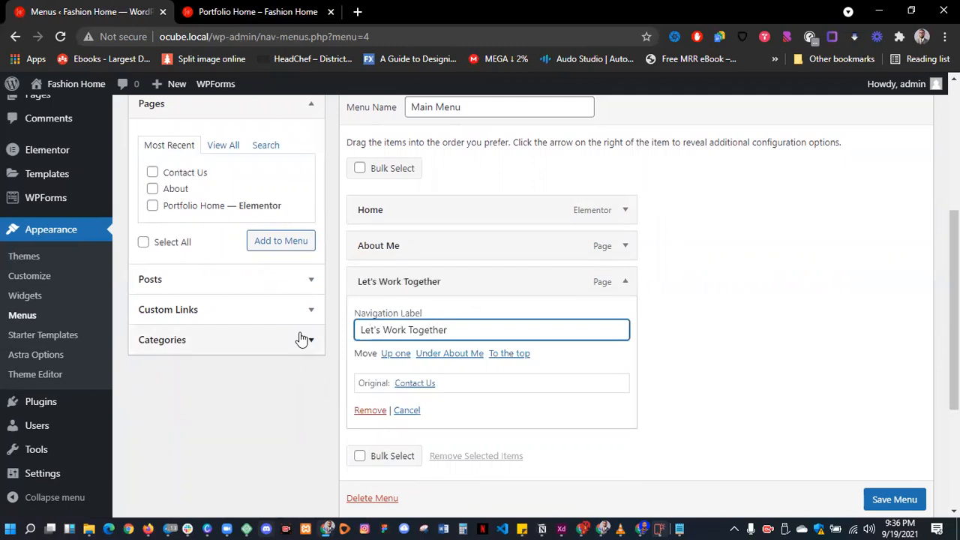
left_click(624, 285)
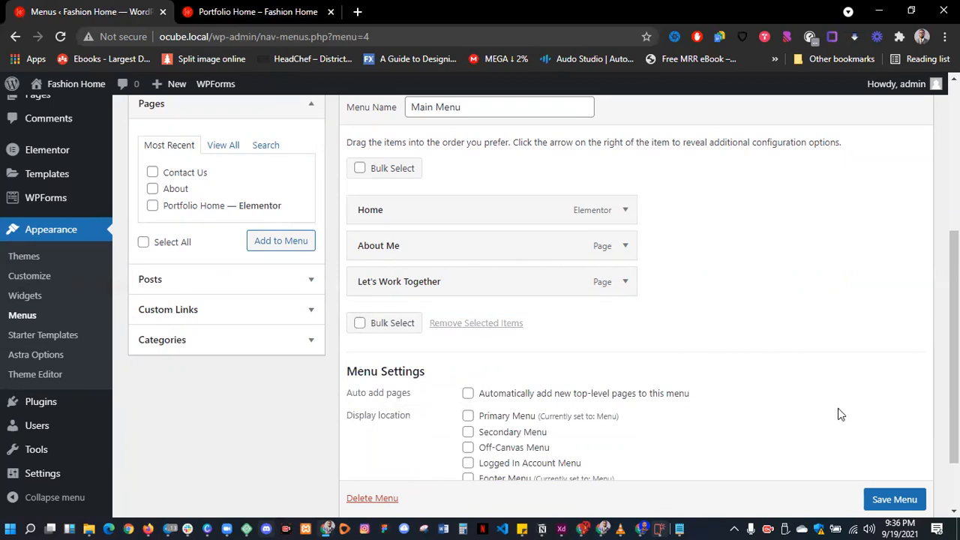
scroll(855, 428, "down", 2)
left_click(882, 453)
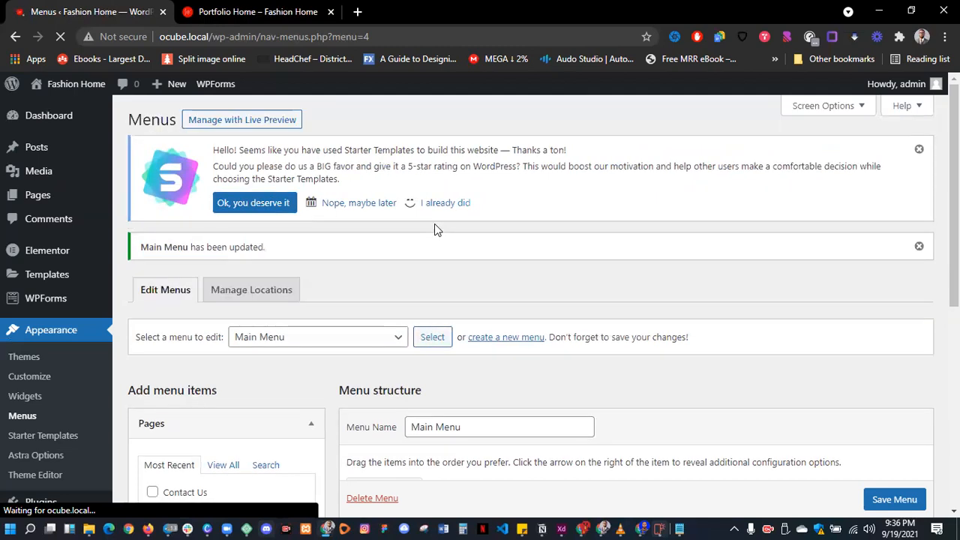
- Reload the live Portfolio Home page to check it, then reopen the Astra theme Customizer
left_click(271, 11)
scroll(495, 125, "down", 2)
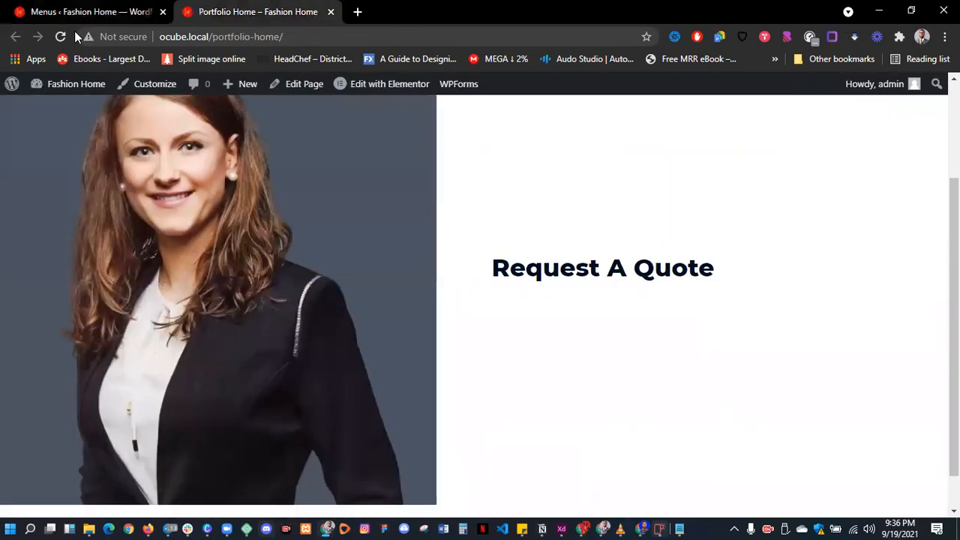
left_click(61, 36)
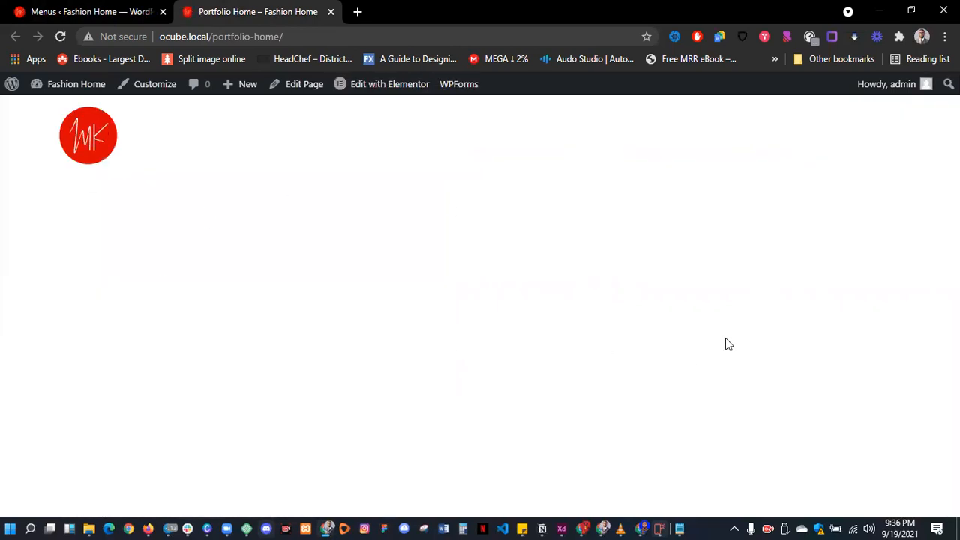
left_click(94, 9)
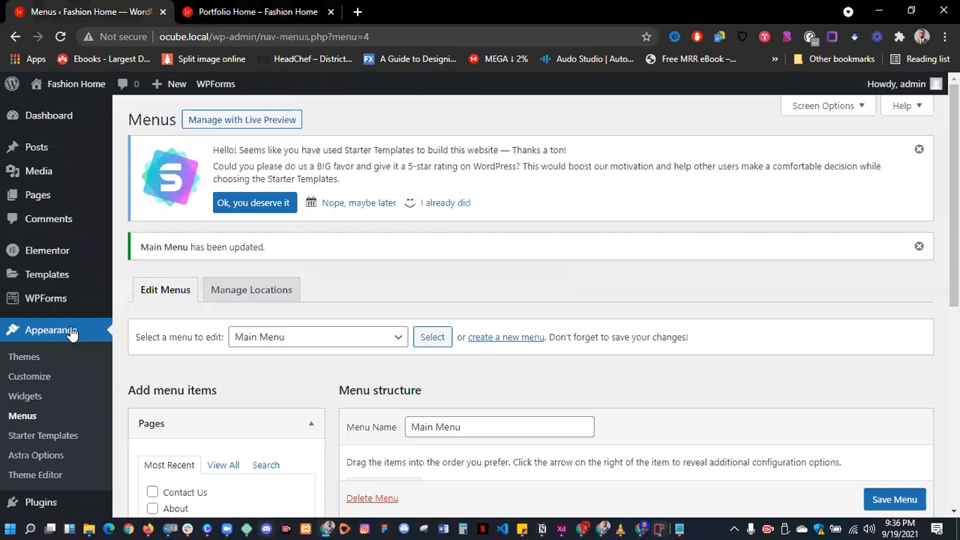
left_click(25, 379)
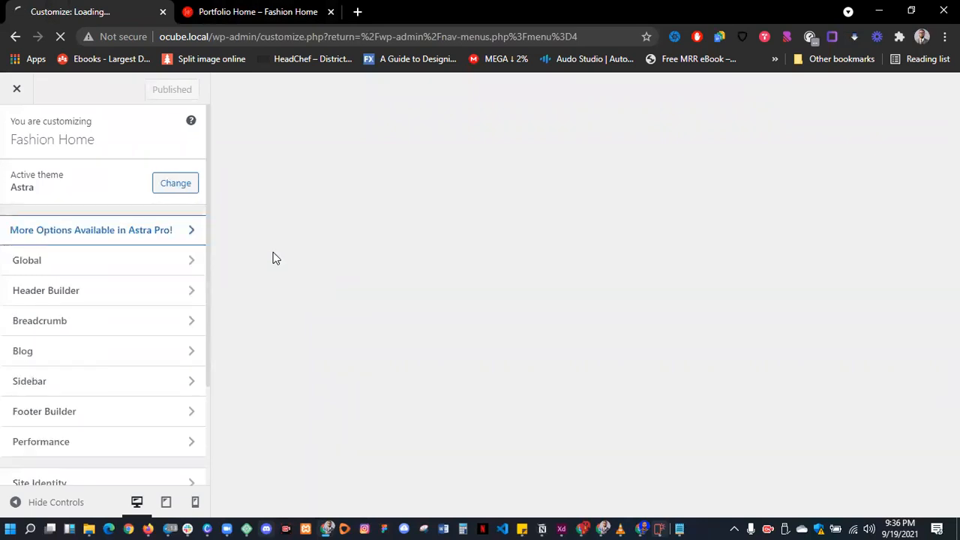
- In the Header Builder, add a Primary Menu element to the header's right cell
scroll(157, 308, "down", 1)
scroll(157, 308, "down", 1)
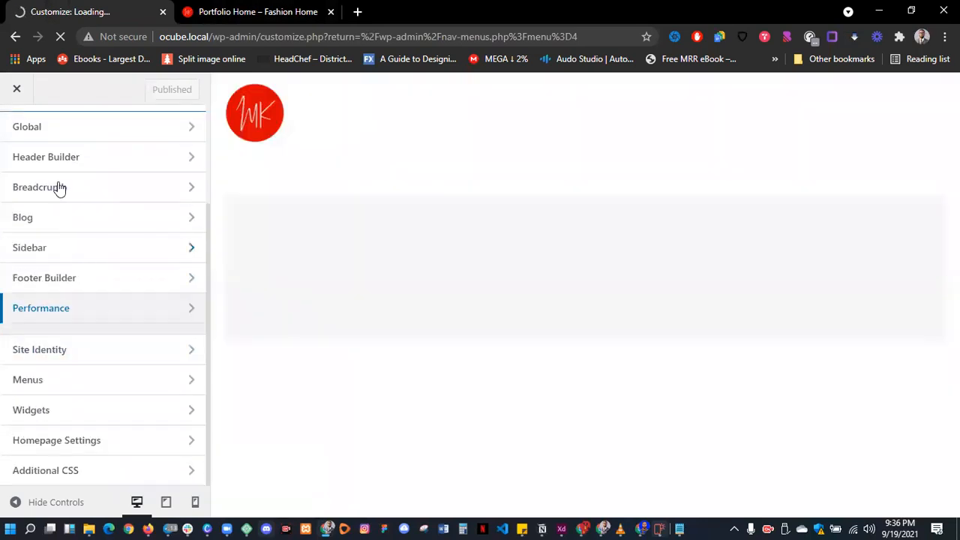
left_click(57, 158)
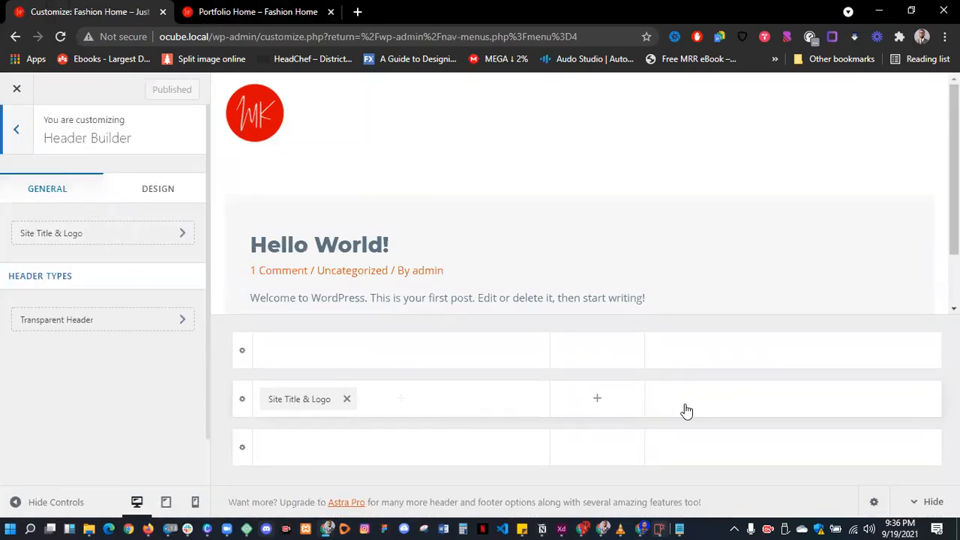
left_click(795, 401)
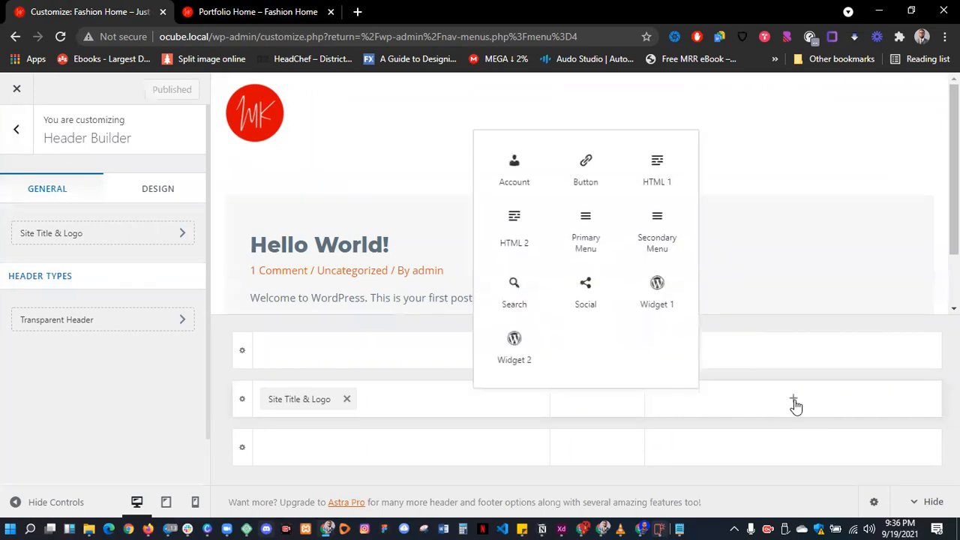
left_click(586, 233)
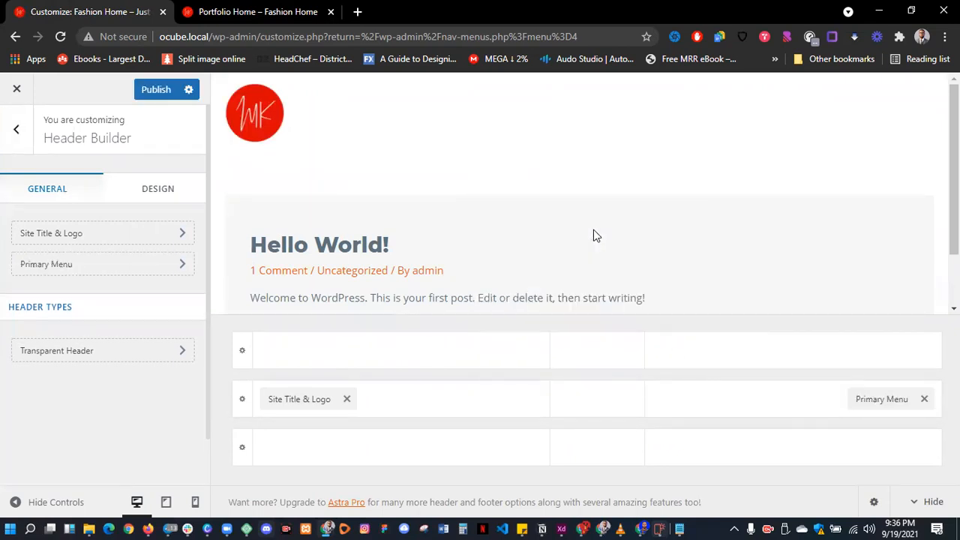
- Assign Main Menu to the Primary Menu location
left_click(111, 268)
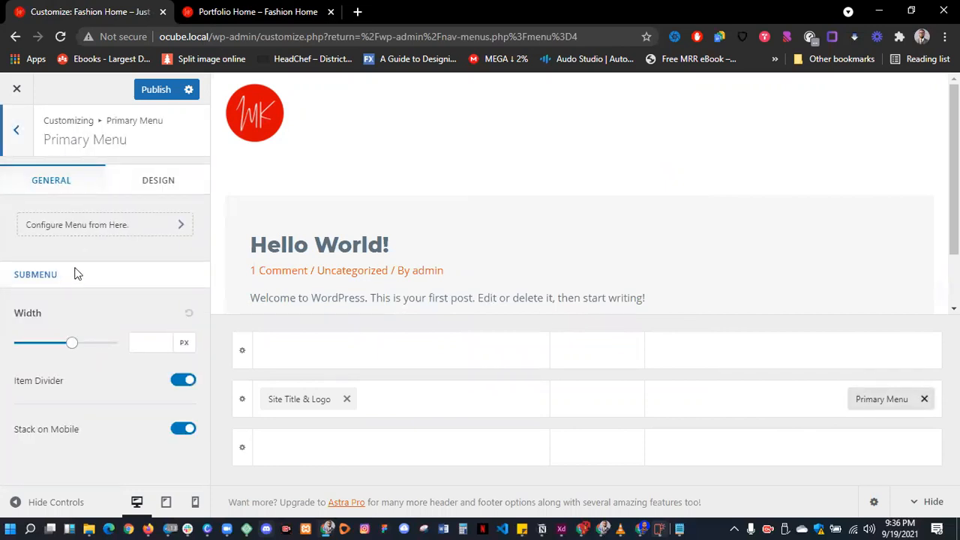
left_click(75, 226)
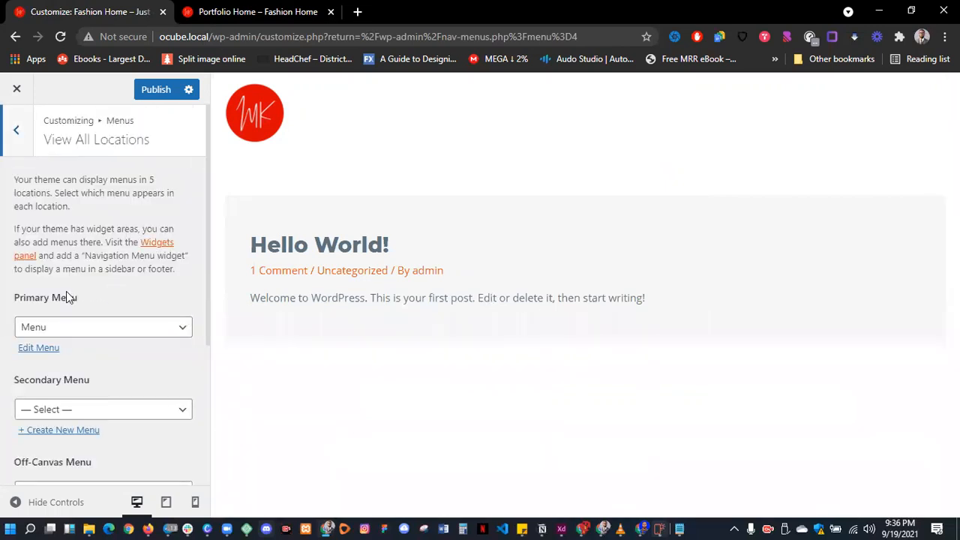
left_click(67, 327)
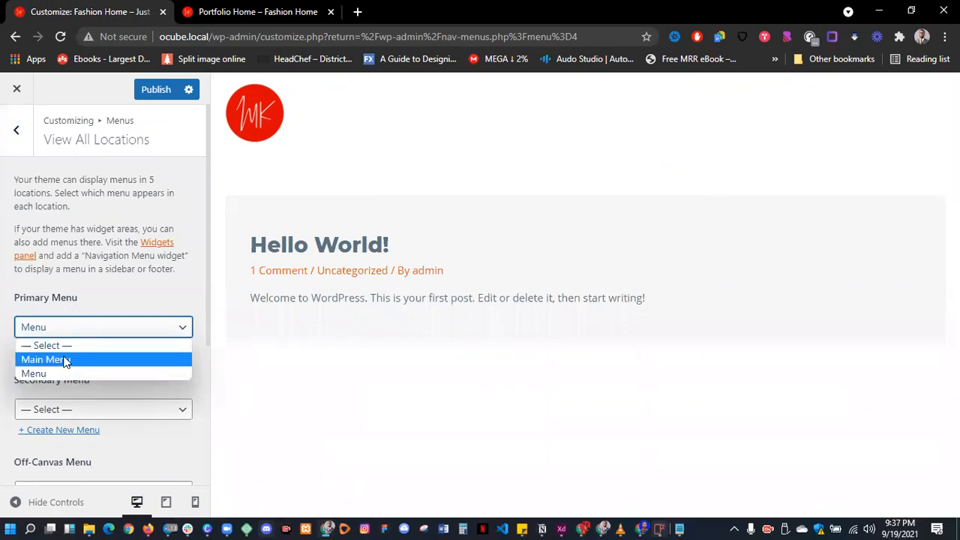
left_click(65, 360)
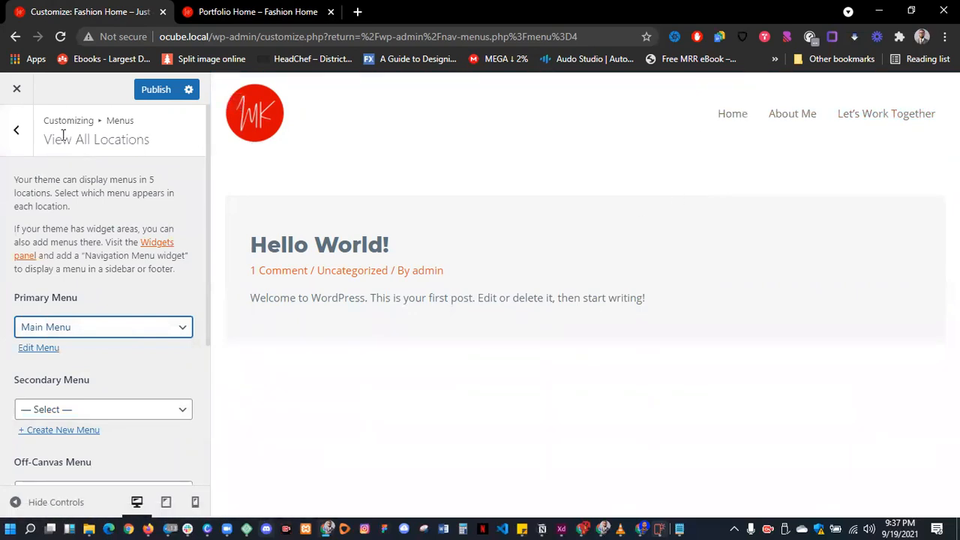
- In the Footer Builder, give the Below Footer row 3 columns
left_click(16, 131)
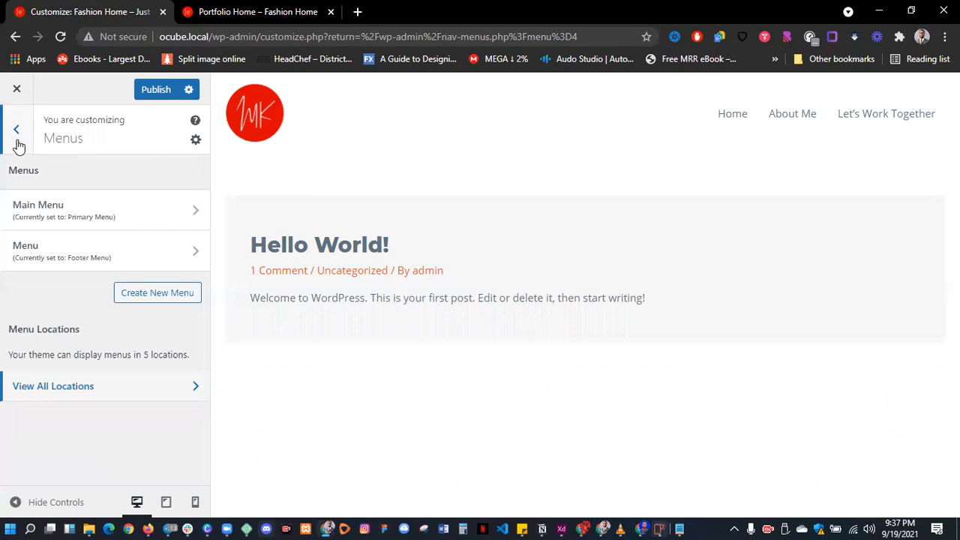
left_click(17, 139)
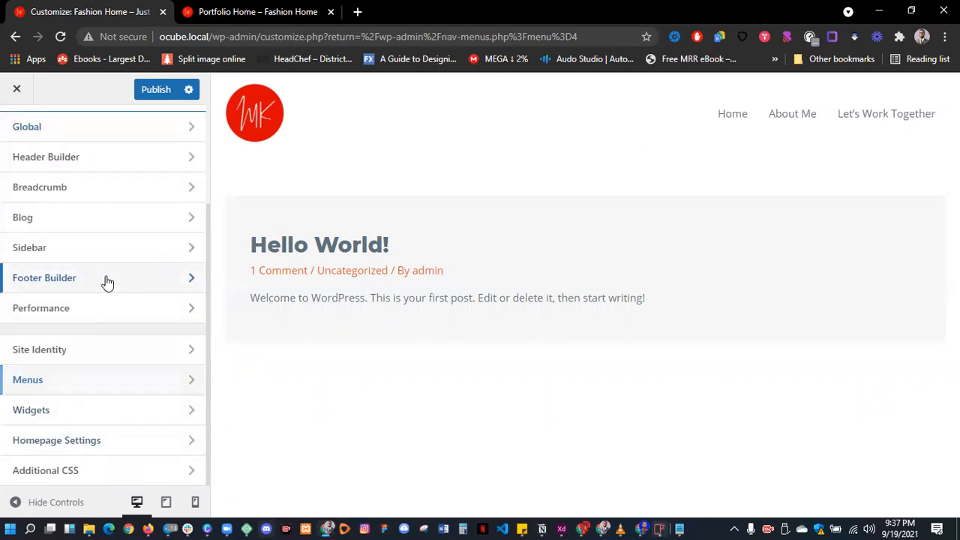
left_click(105, 281)
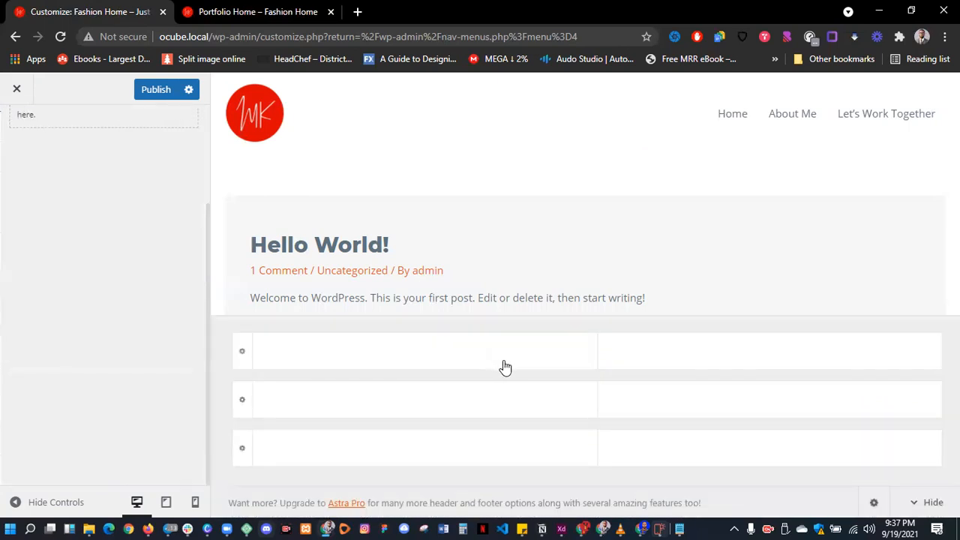
left_click(241, 447)
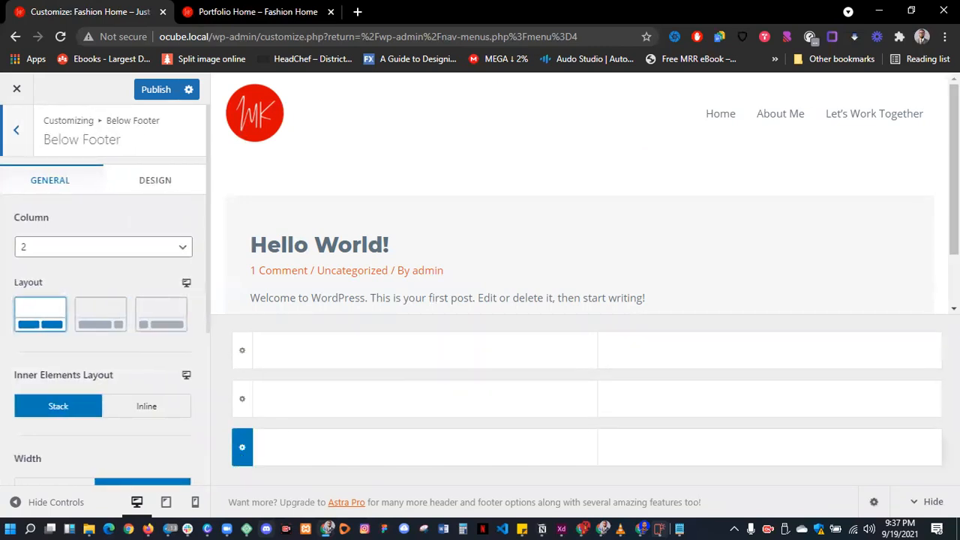
left_click(168, 249)
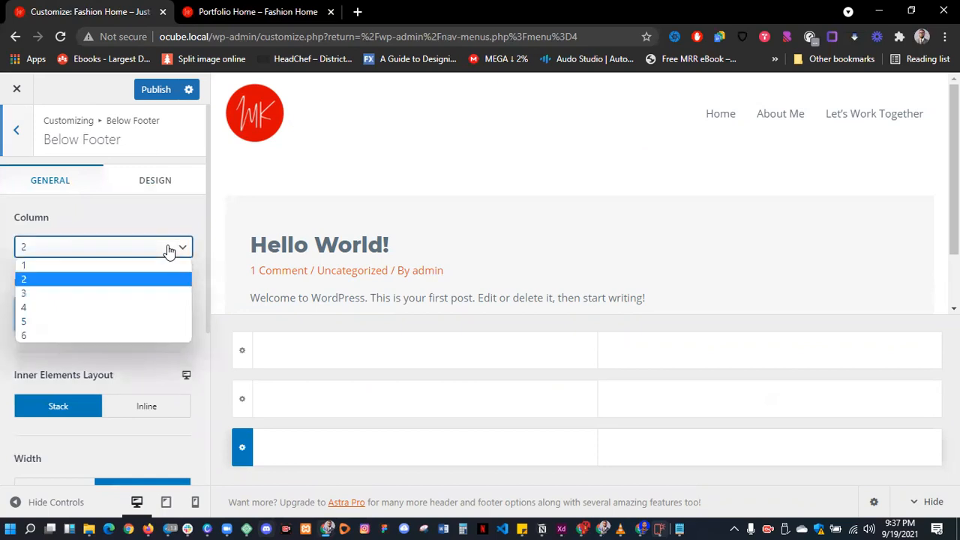
left_click(116, 294)
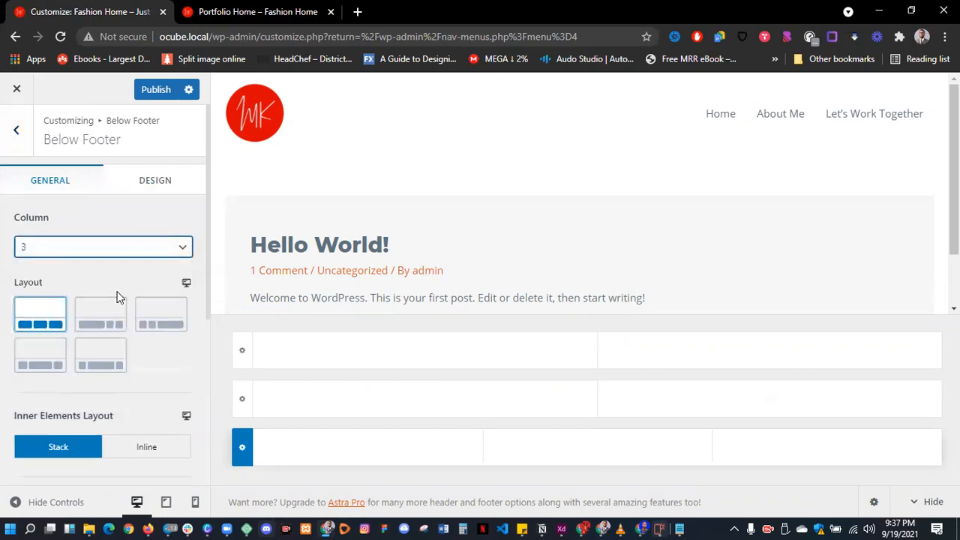
- Add a Copyright element to the Below Footer row's middle column
left_click(598, 447)
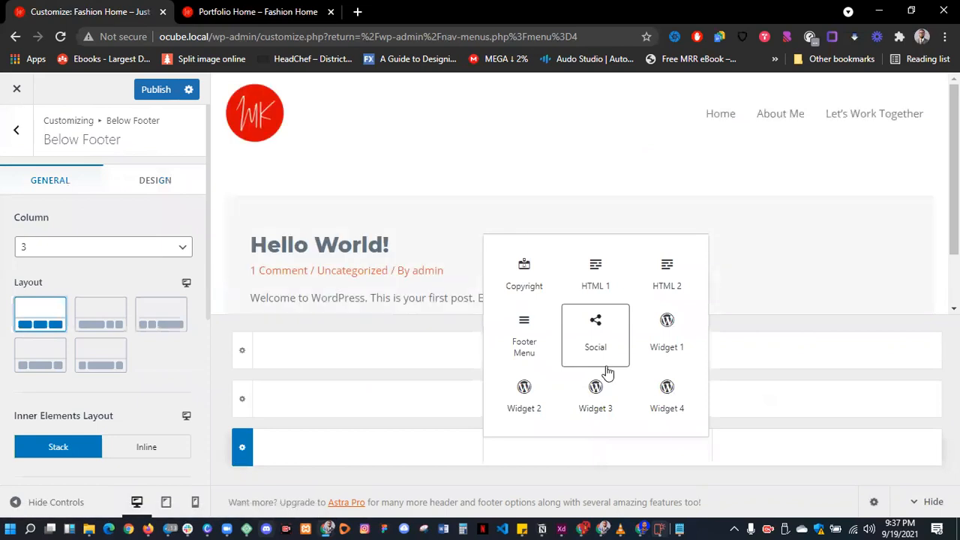
left_click(534, 282)
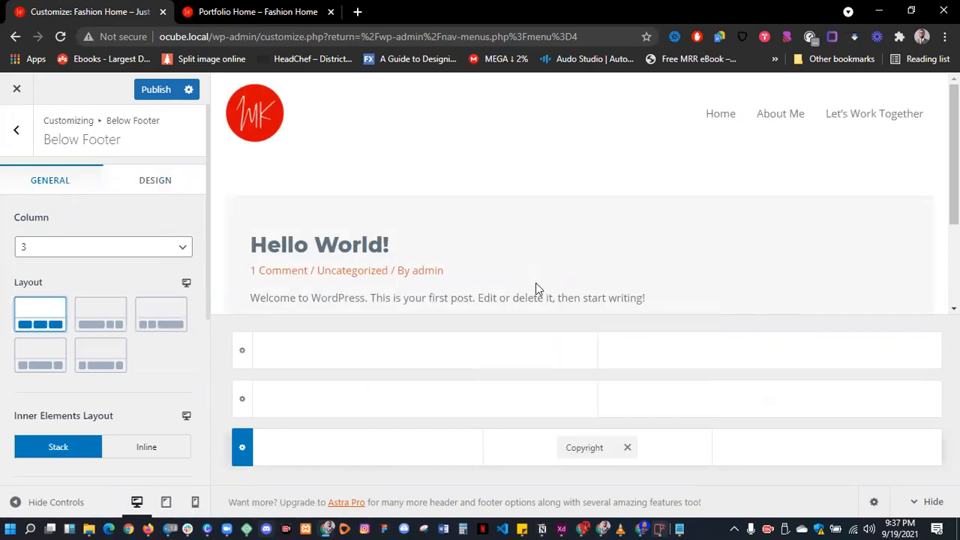
scroll(571, 278, "down", 2)
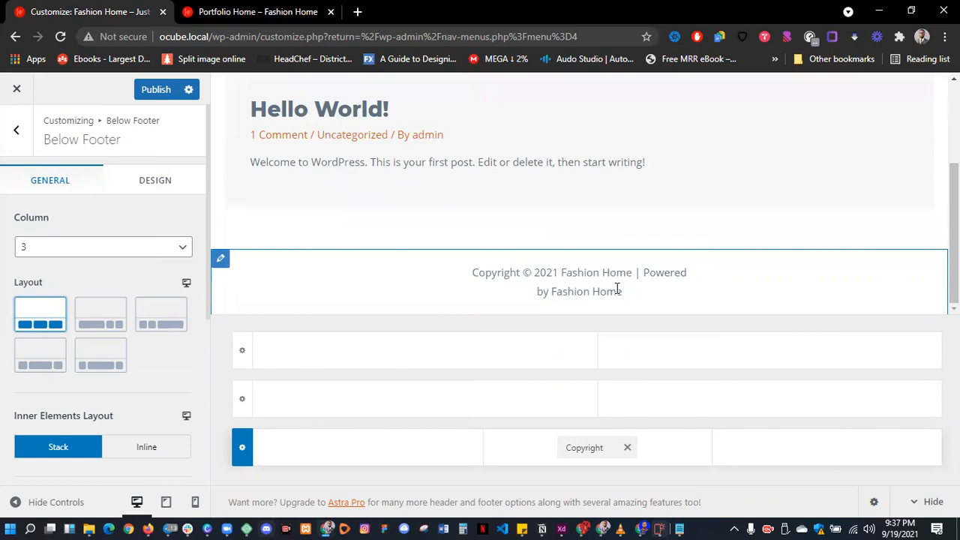
left_click(242, 398)
- Set the Primary Footer row to 1 column and add a Footer Menu element to it
left_click(168, 251)
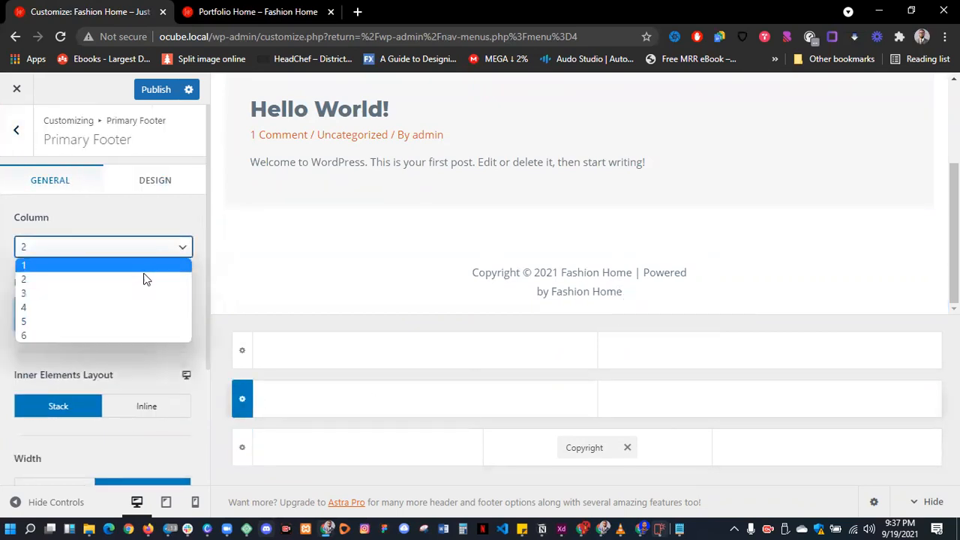
left_click(144, 268)
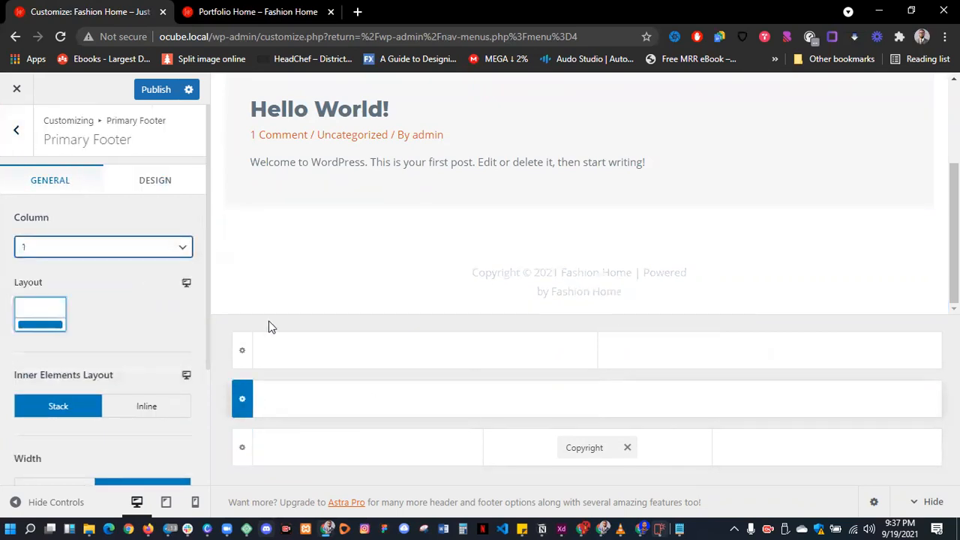
left_click(595, 404)
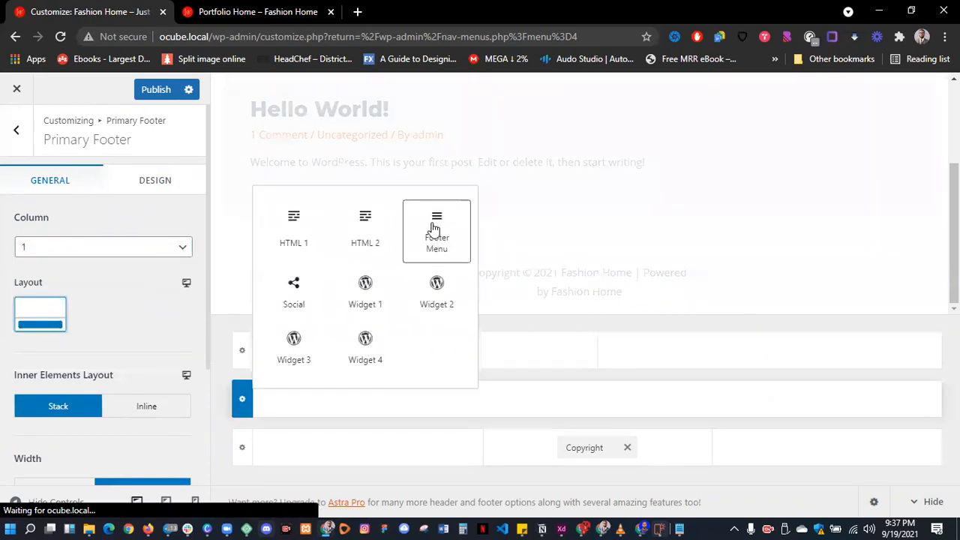
left_click(435, 231)
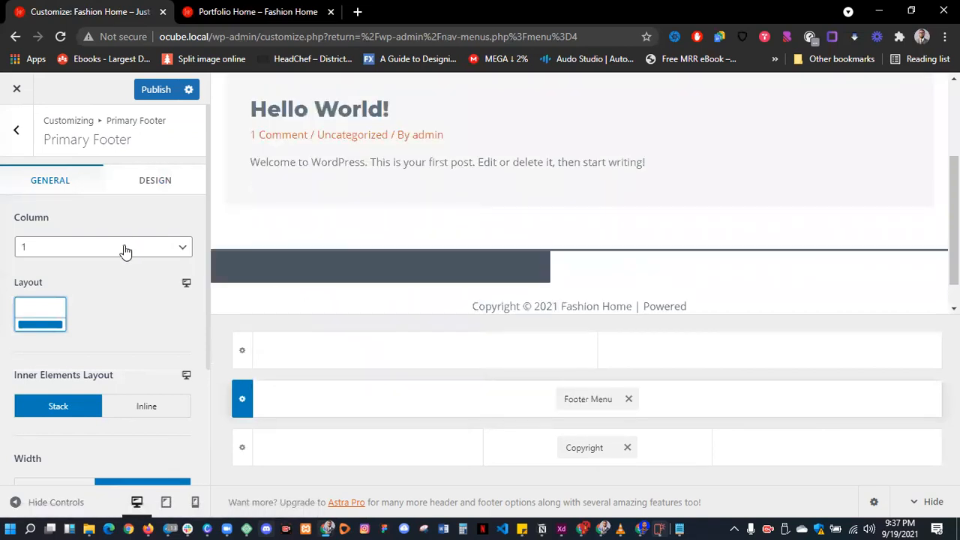
- Assign Main Menu to the Footer Menu location, keeping Main Menu as the primary menu
left_click(575, 400)
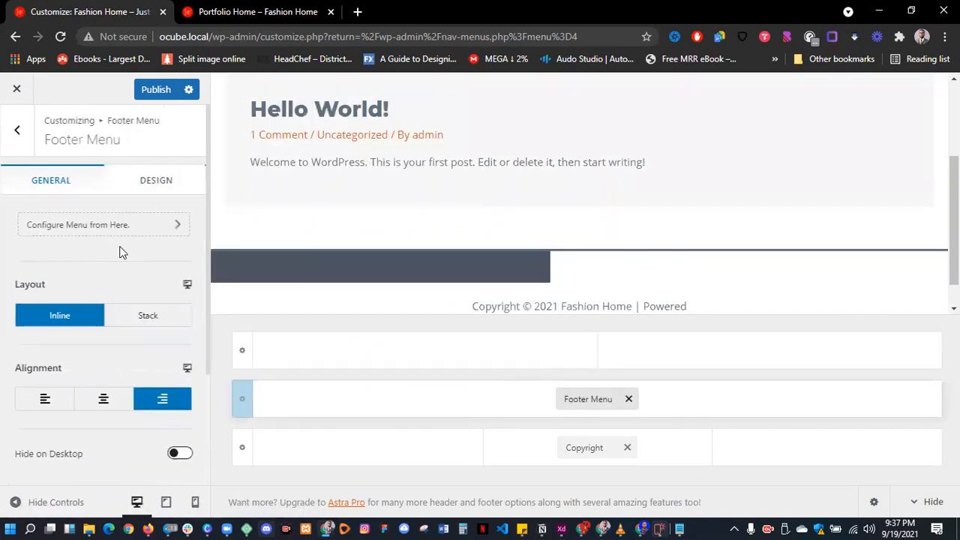
left_click(100, 236)
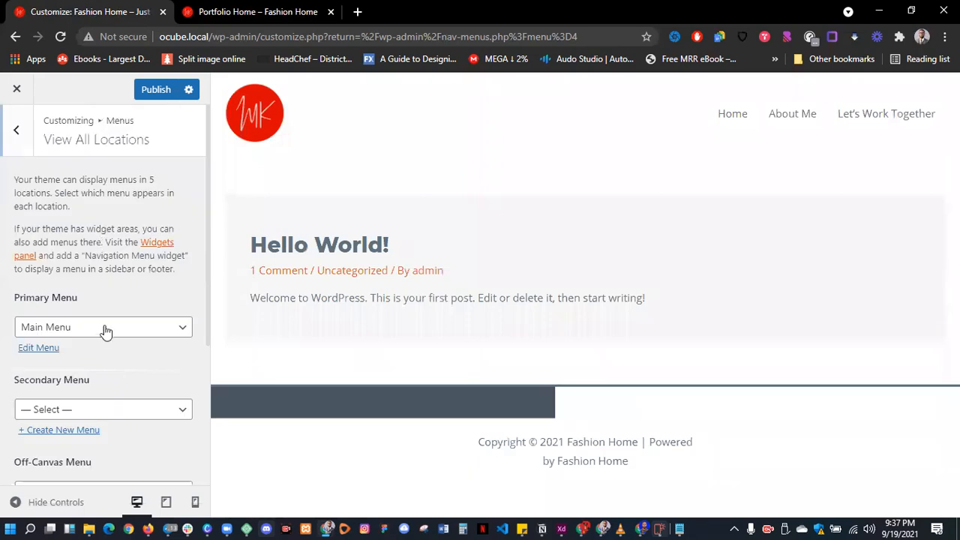
left_click(106, 330)
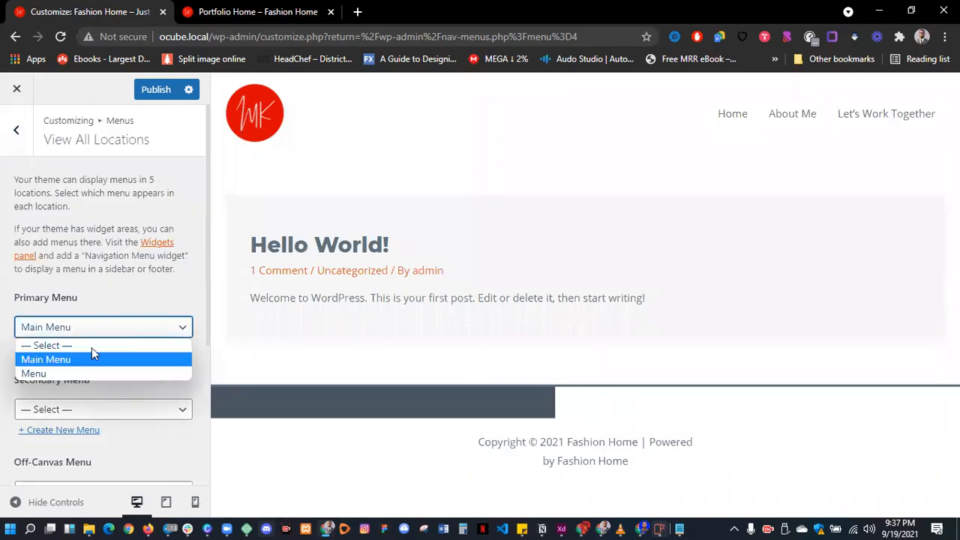
left_click(120, 383)
scroll(123, 384, "down", 3)
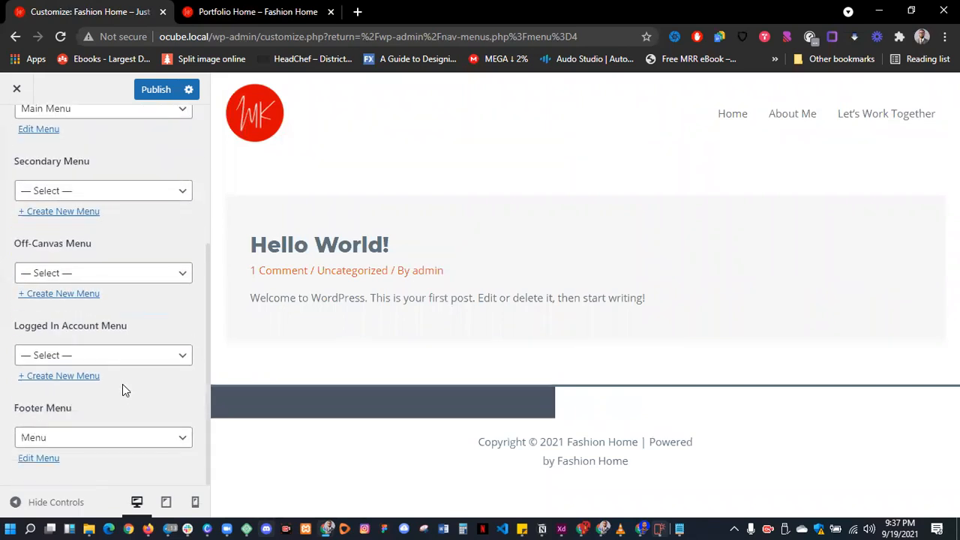
left_click(74, 439)
left_click(66, 466)
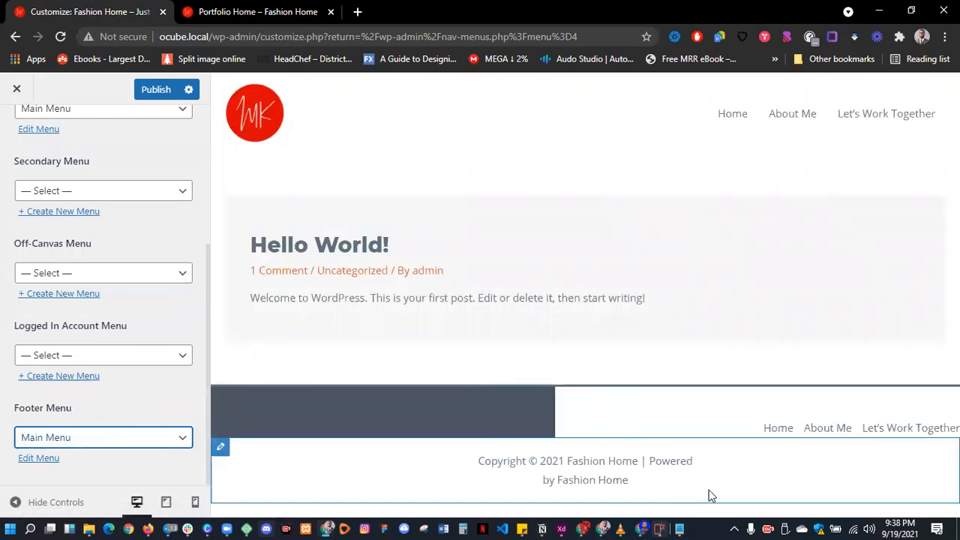
left_click(608, 417)
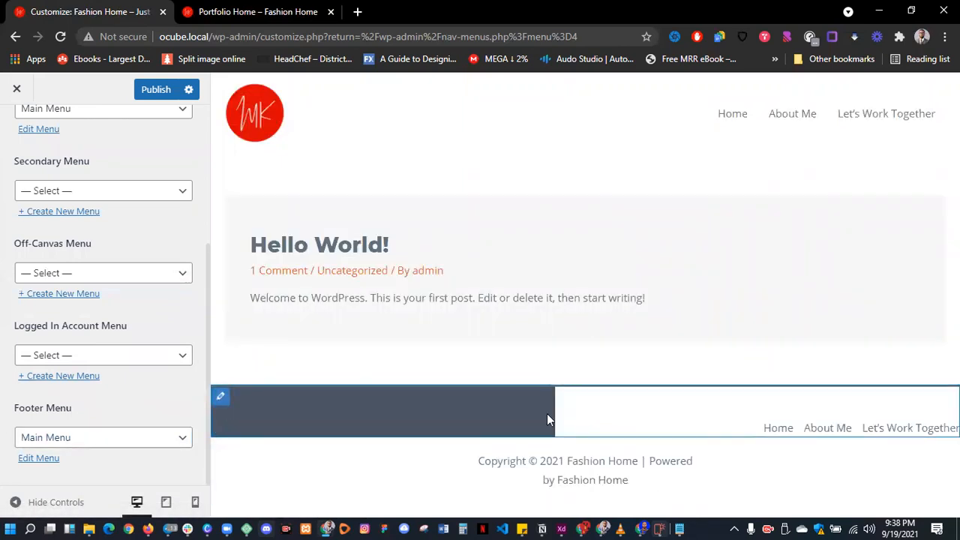
left_click(225, 398)
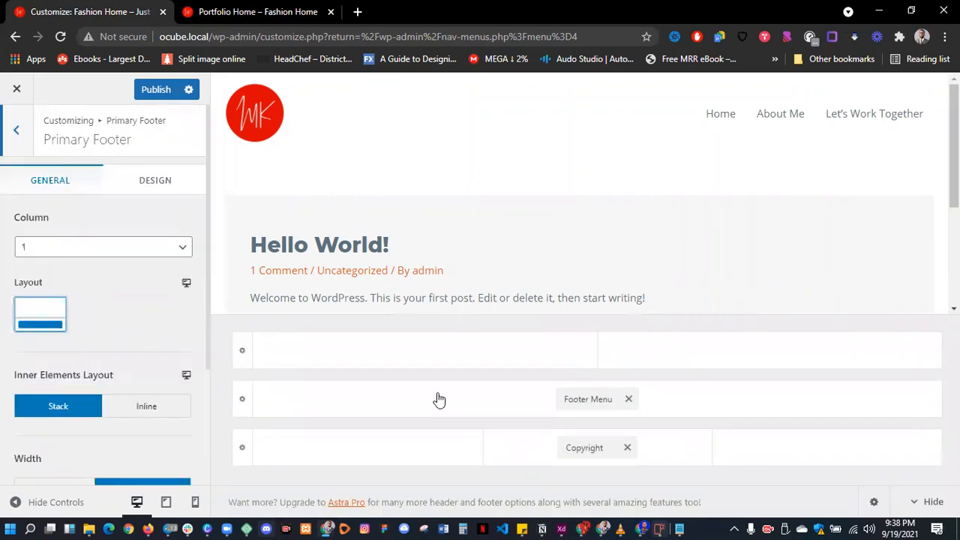
- Set the Primary Footer row's inner elements to Inline and its width to Full Width
scroll(107, 334, "down", 2)
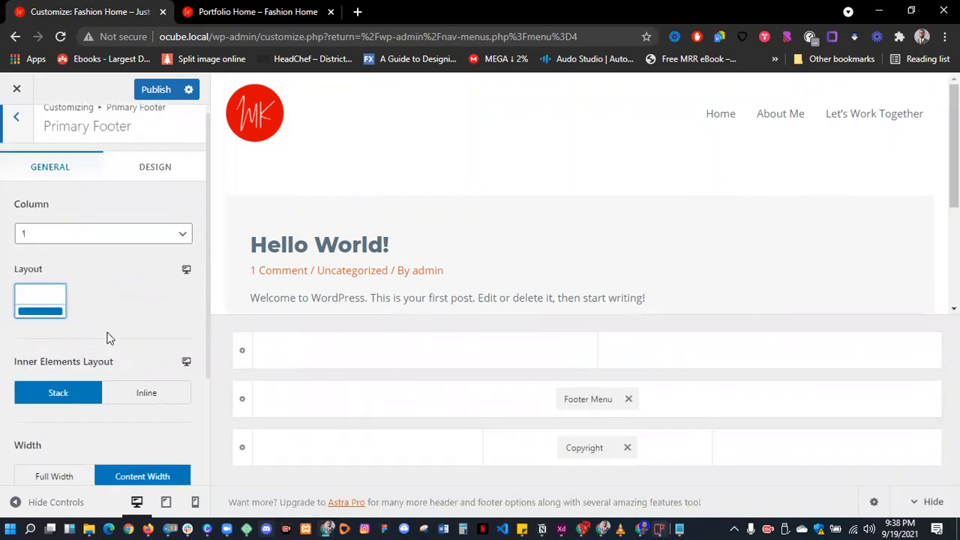
left_click(138, 268)
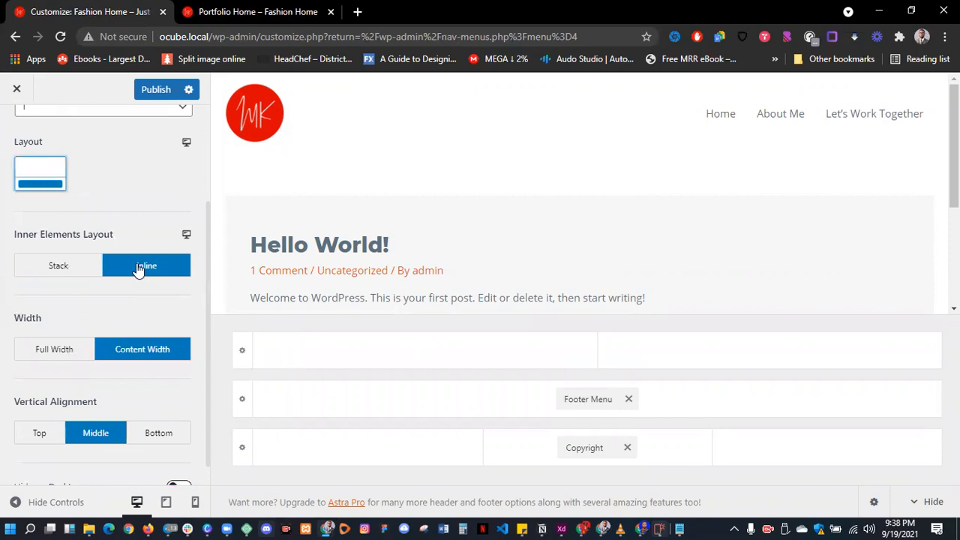
left_click(64, 349)
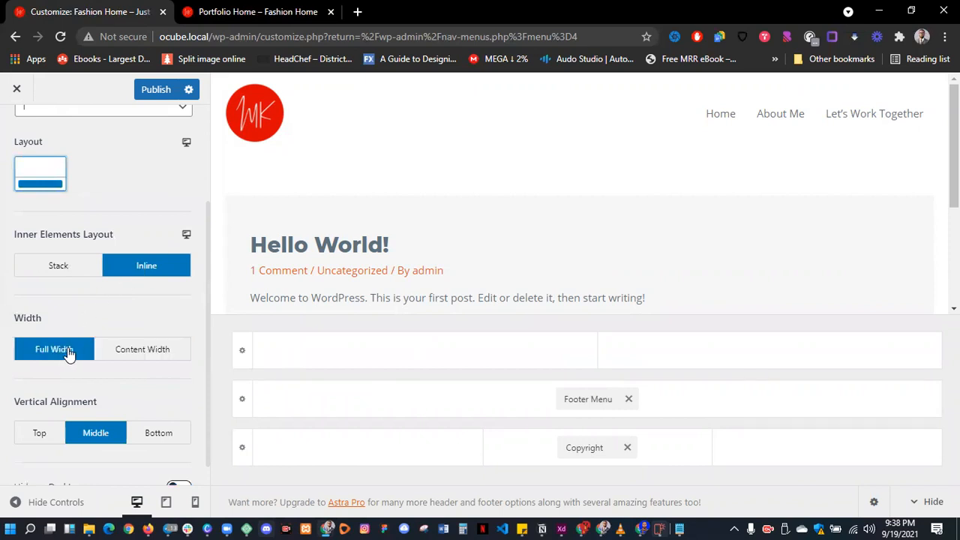
scroll(69, 352, "down", 1)
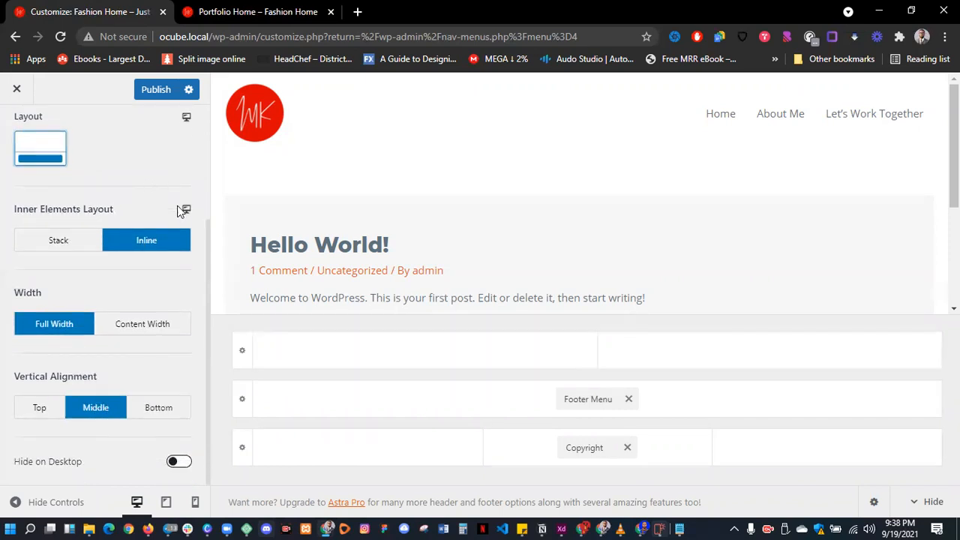
scroll(425, 226, "down", 5)
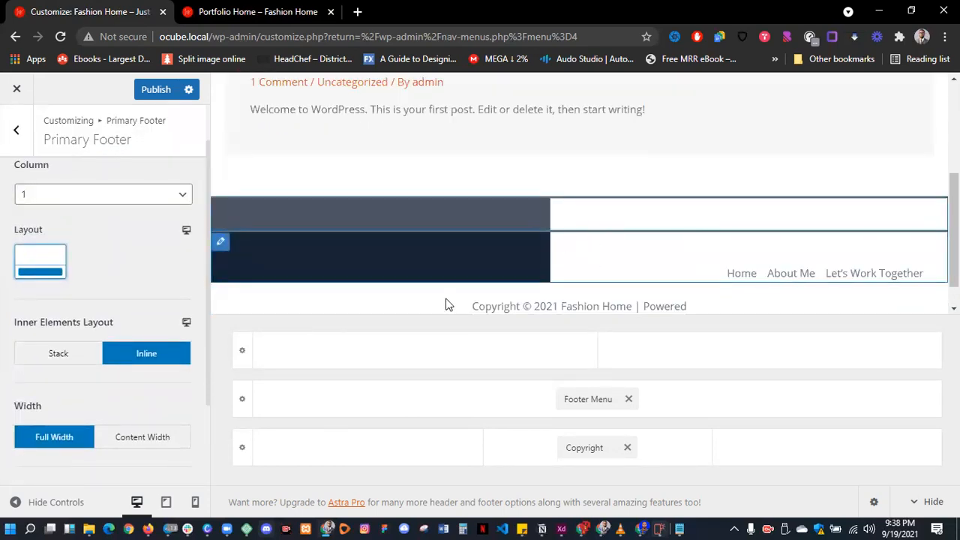
- Remove the Footer Menu from the middle row and open the 2-column Above Footer settings
left_click(629, 399)
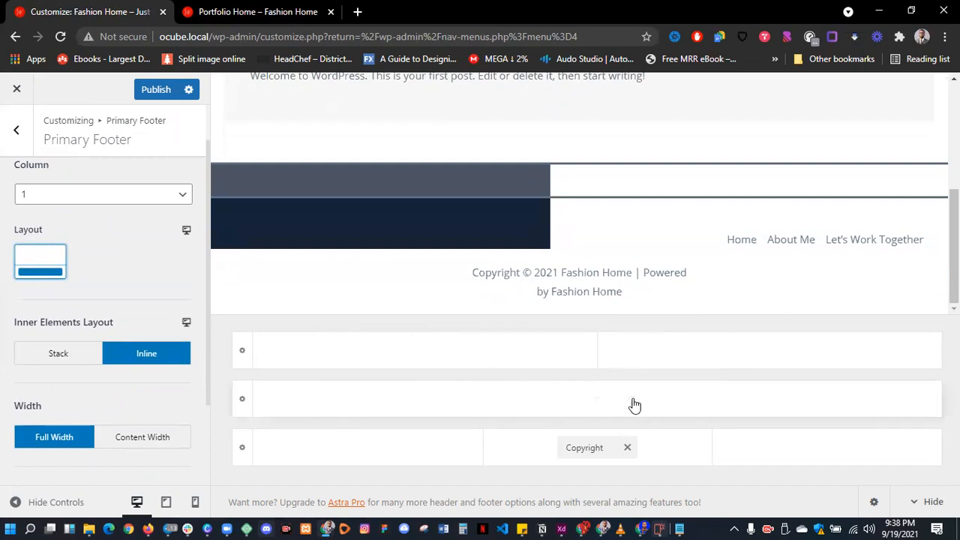
left_click(243, 350)
scroll(112, 415, "down", 3)
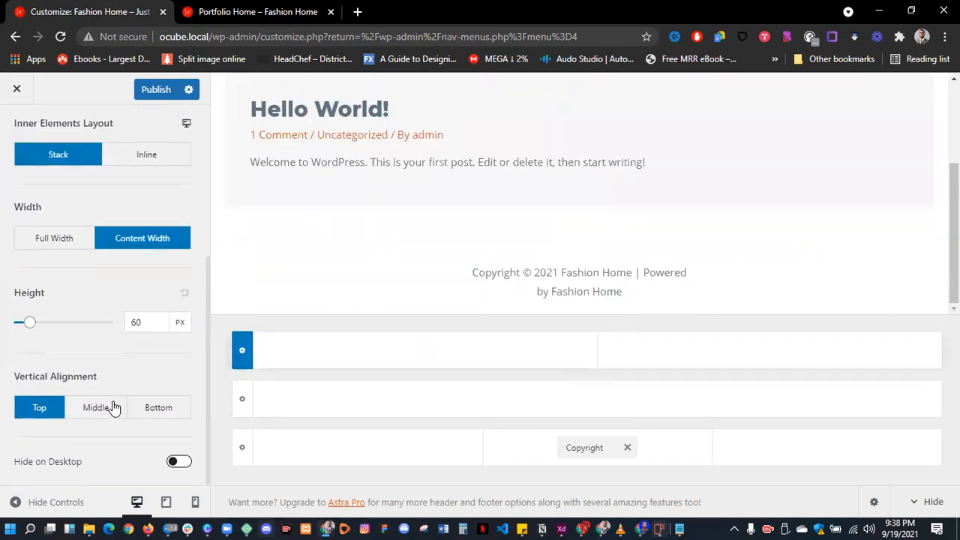
scroll(113, 403, "up", 3)
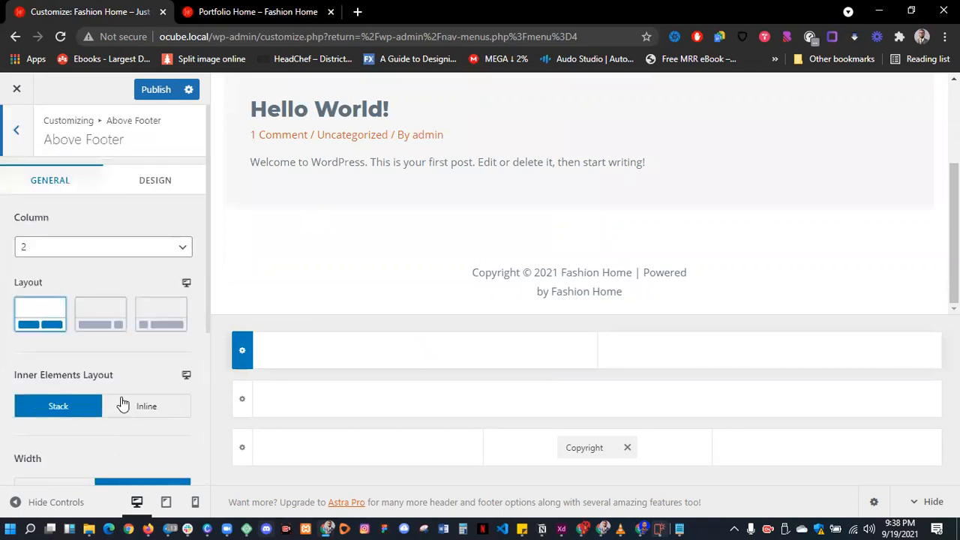
scroll(446, 240, "up", 2)
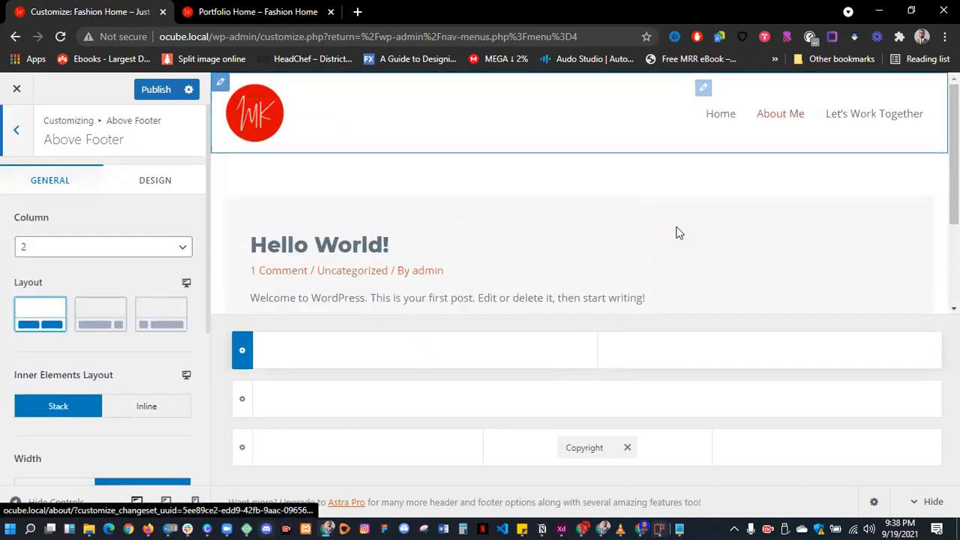
scroll(677, 232, "down", 2)
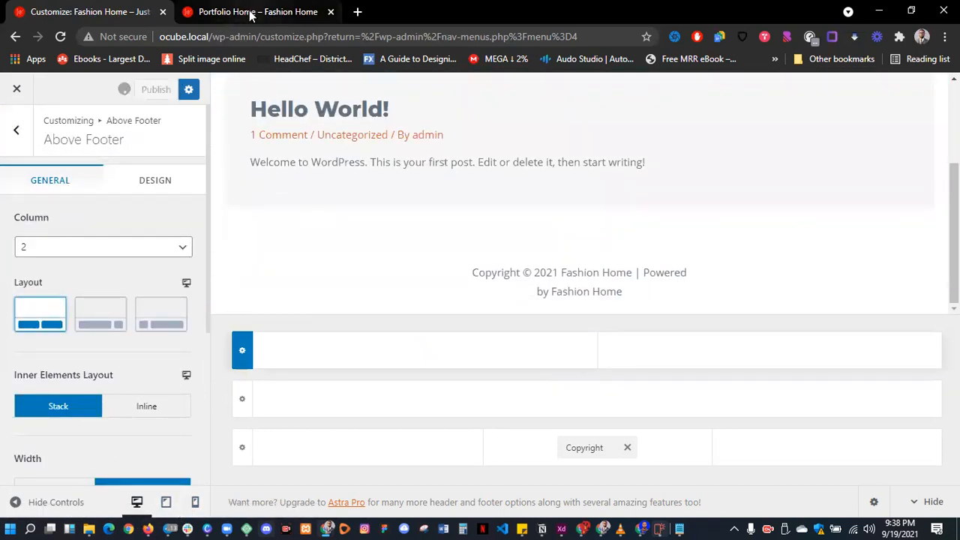
- Reload the Portfolio Home page and open it with Edit with Elementor
left_click(252, 12)
left_click(66, 40)
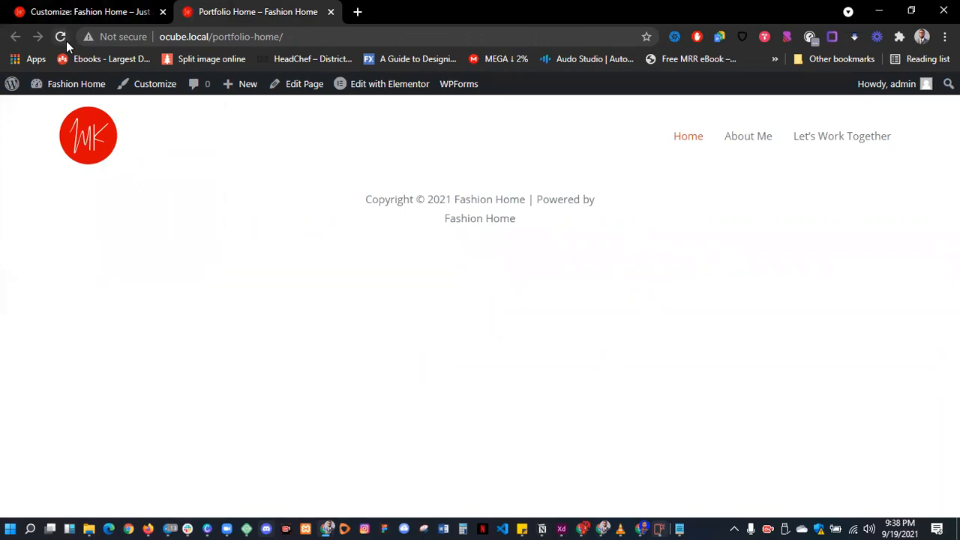
mouse_move(392, 92)
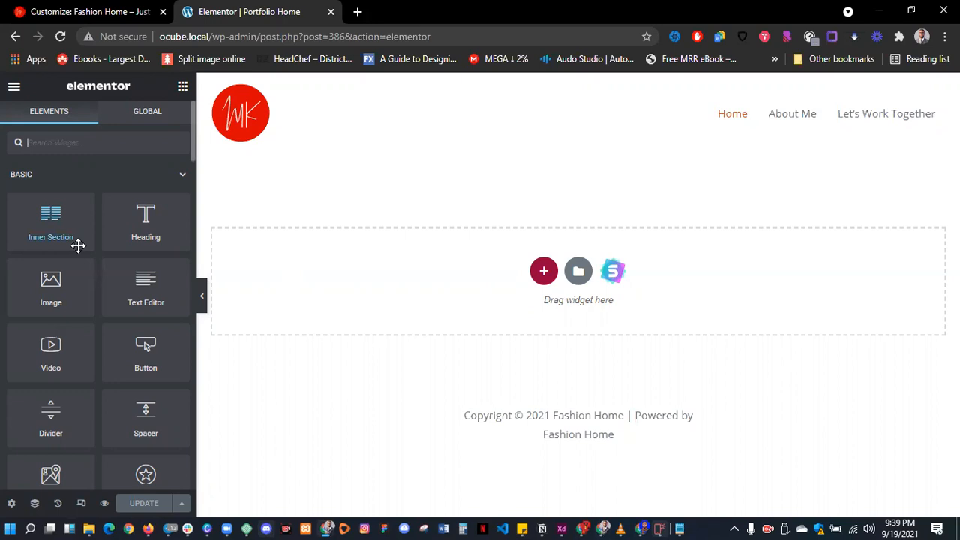
left_click(182, 177)
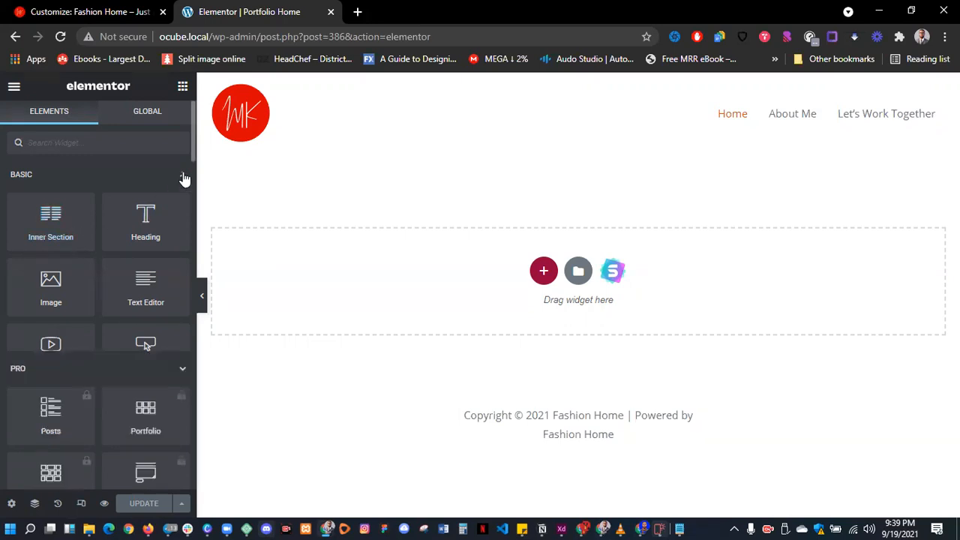
left_click(182, 211)
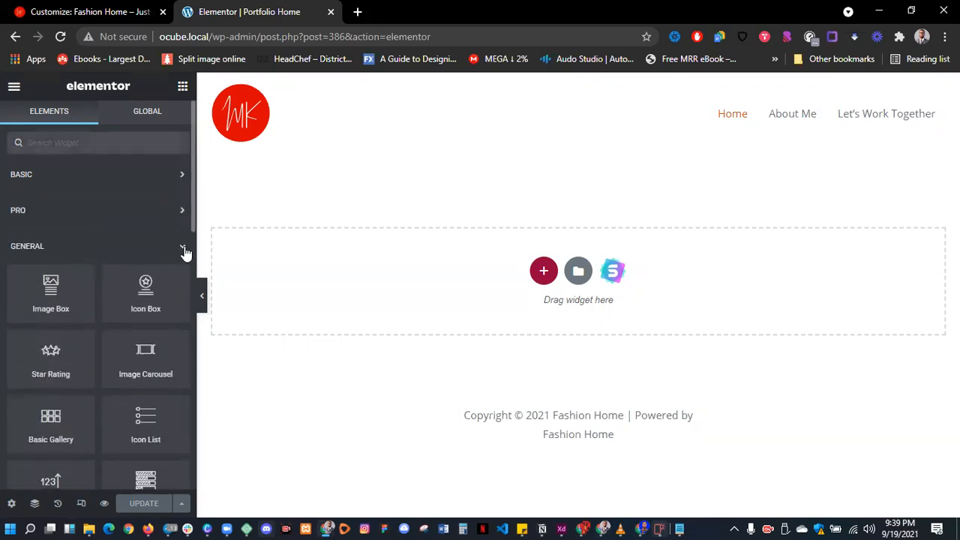
left_click(184, 248)
left_click(73, 211)
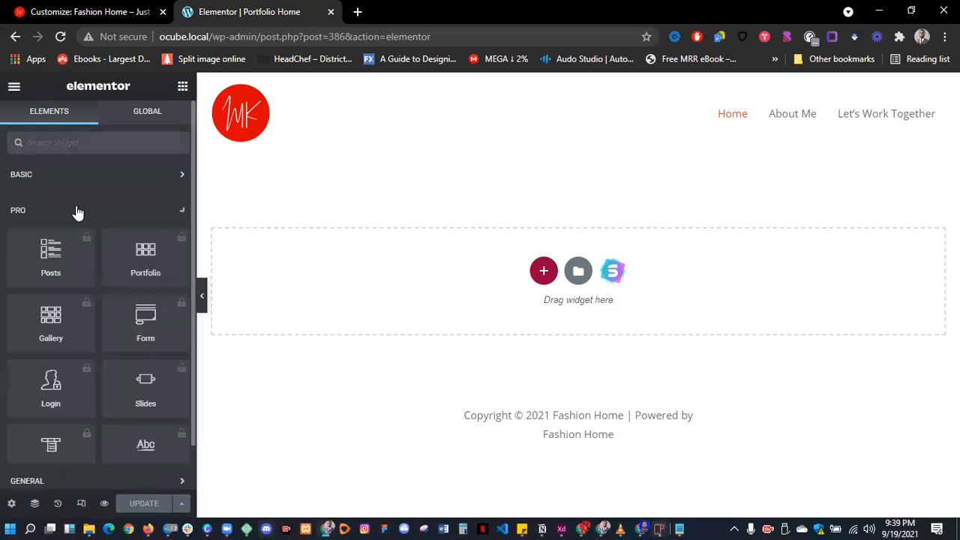
scroll(113, 345, "down", 2)
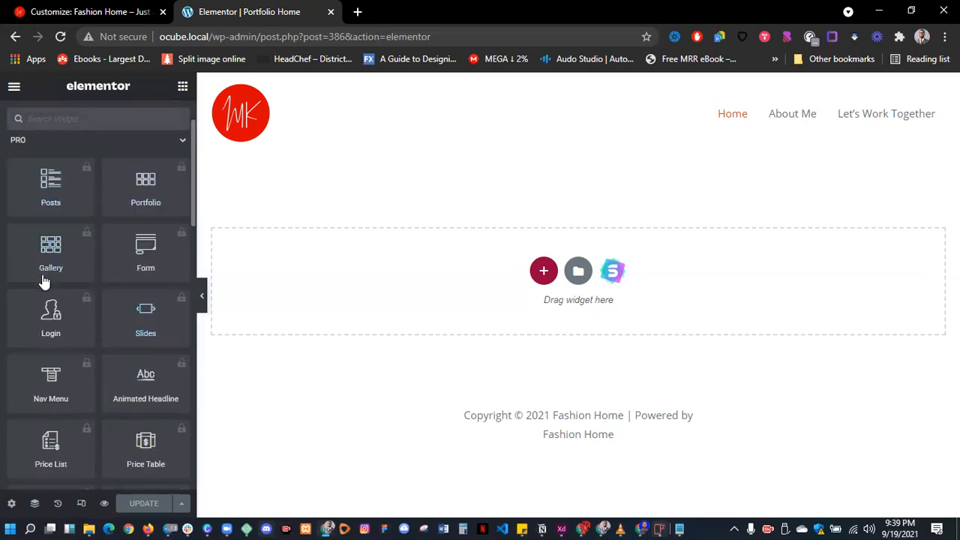
scroll(58, 325, "down", 4)
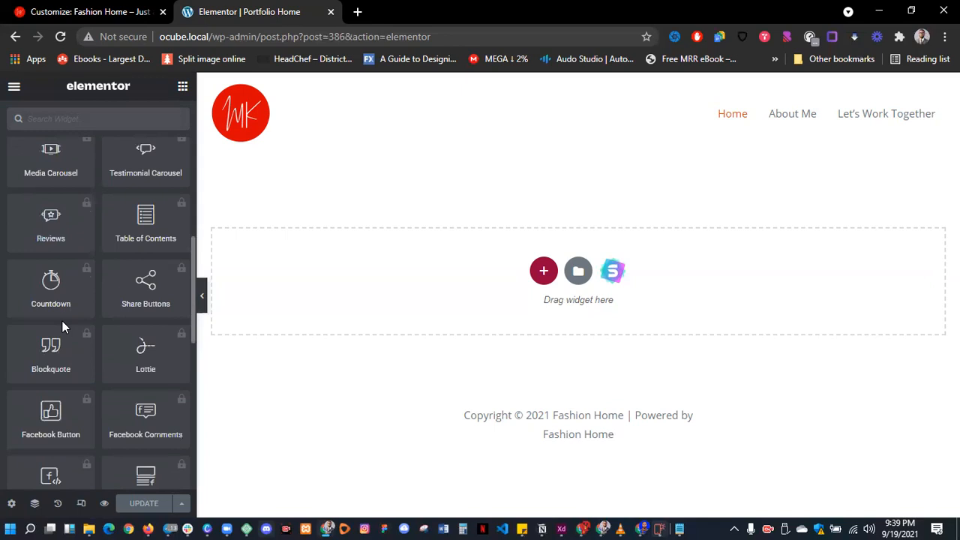
scroll(62, 322, "down", 3)
scroll(63, 328, "down", 2)
scroll(62, 328, "up", 10)
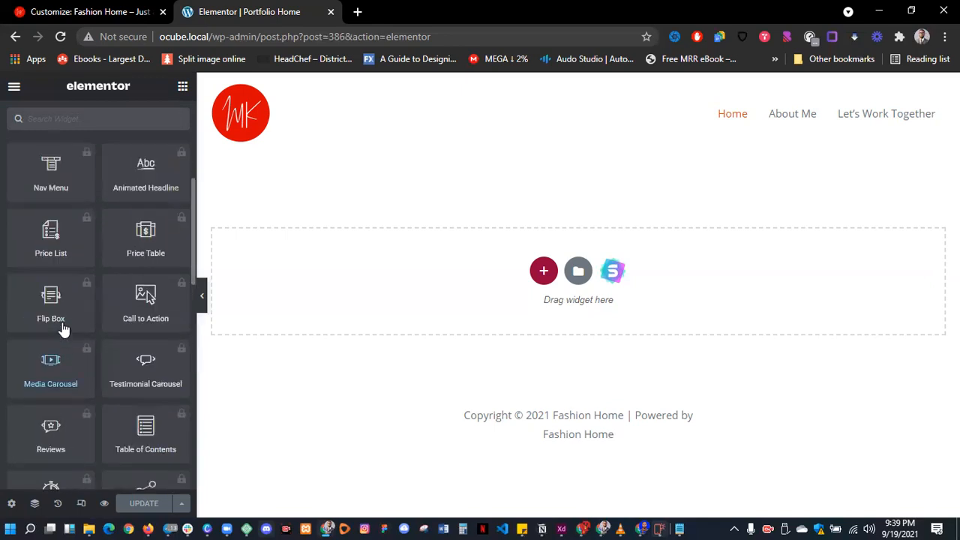
left_click(92, 216)
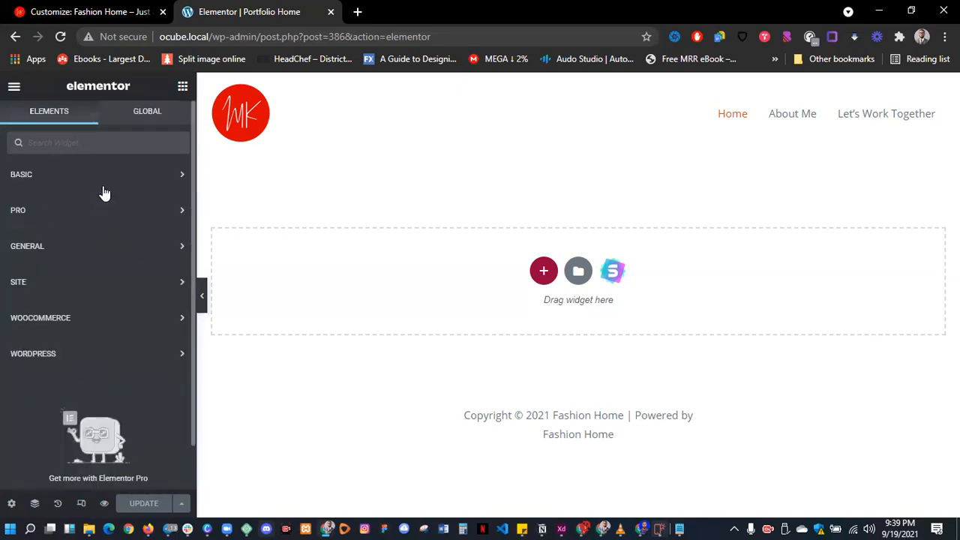
left_click(105, 186)
scroll(80, 291, "down", 2)
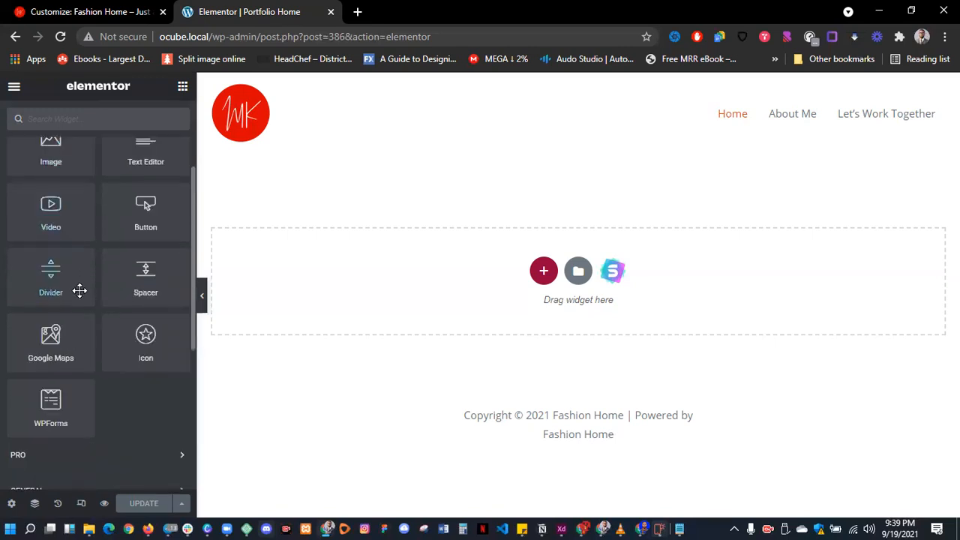
scroll(120, 285, "up", 3)
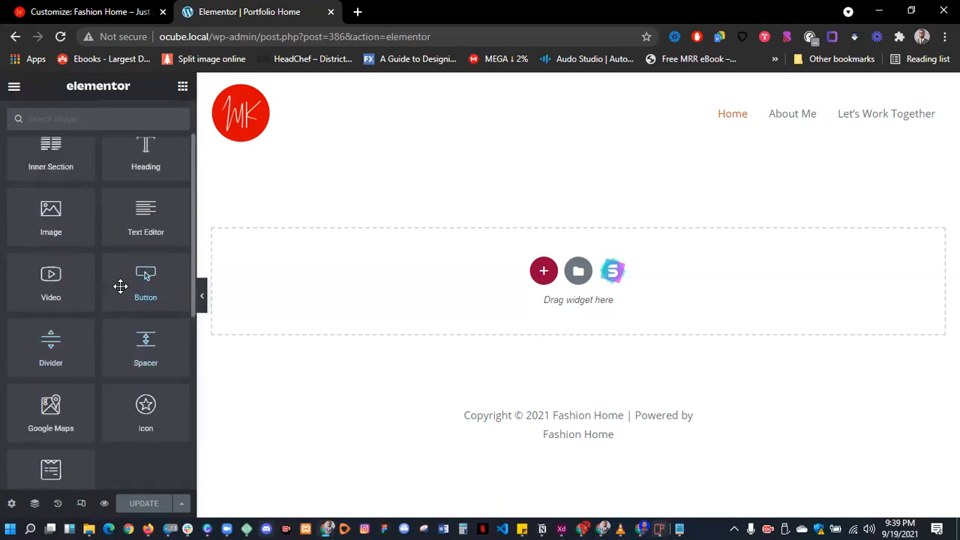
left_click(171, 180)
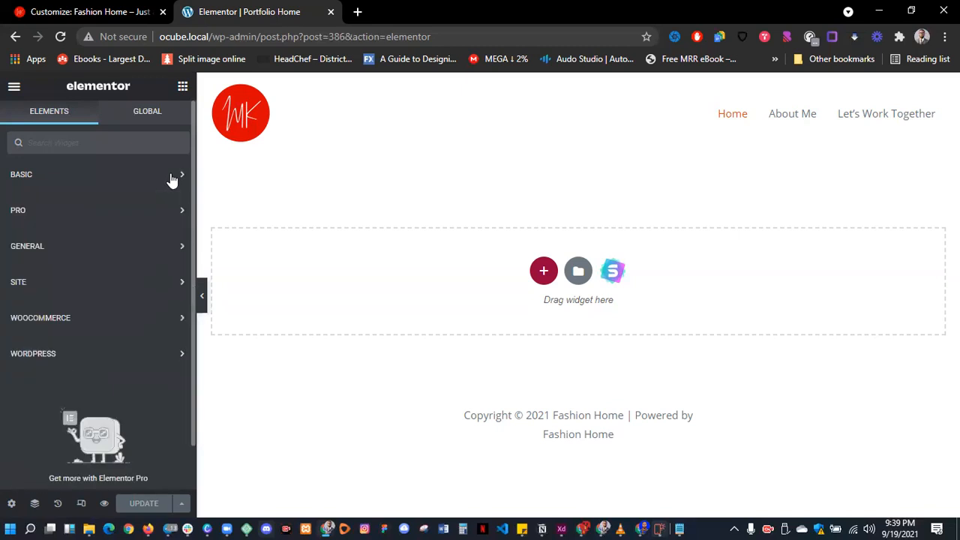
left_click(117, 289)
scroll(118, 289, "down", 6)
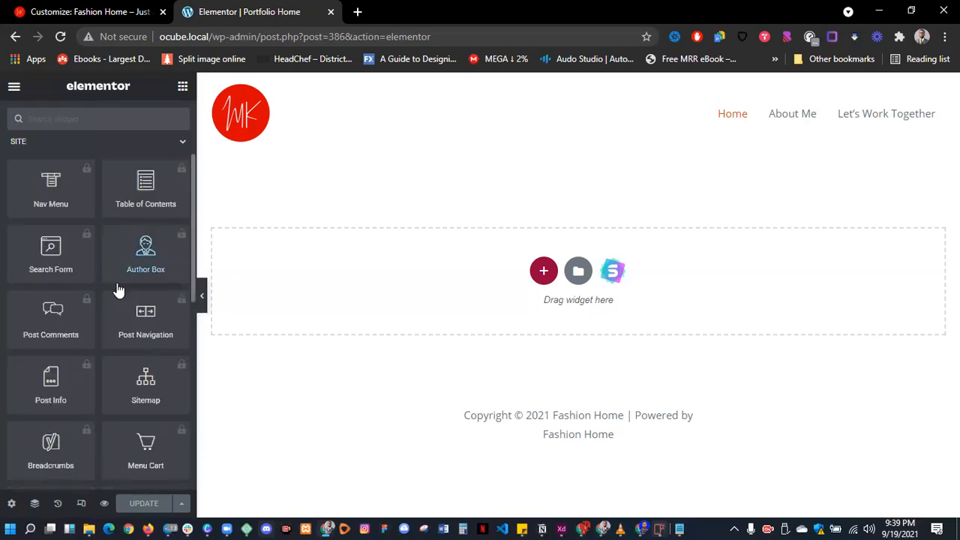
scroll(120, 287, "up", 6)
left_click(138, 283)
scroll(138, 286, "down", 1)
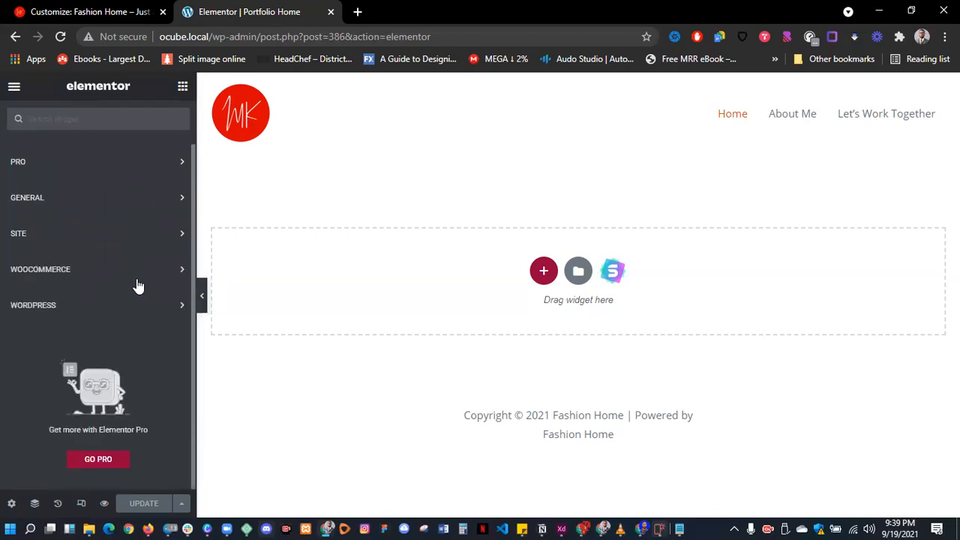
left_click(136, 283)
left_click(135, 281)
left_click(116, 307)
left_click(115, 308)
scroll(113, 309, "up", 1)
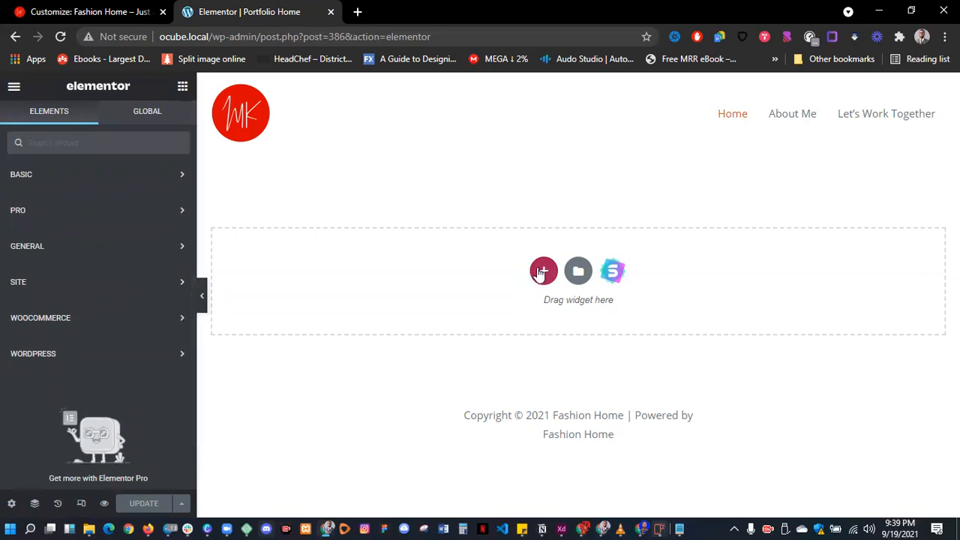
- Open Elementor's template library from the page's add-template button
left_click(543, 273)
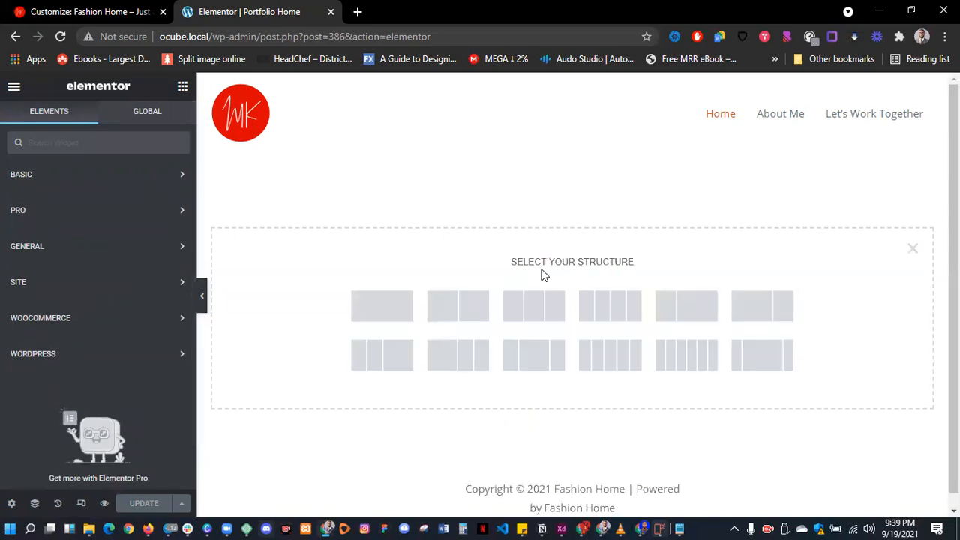
left_click(913, 249)
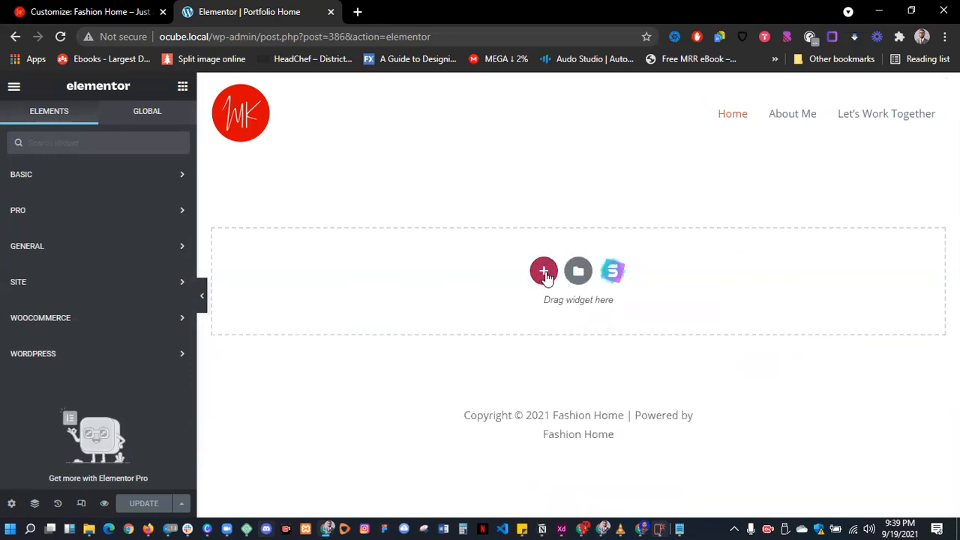
left_click(545, 275)
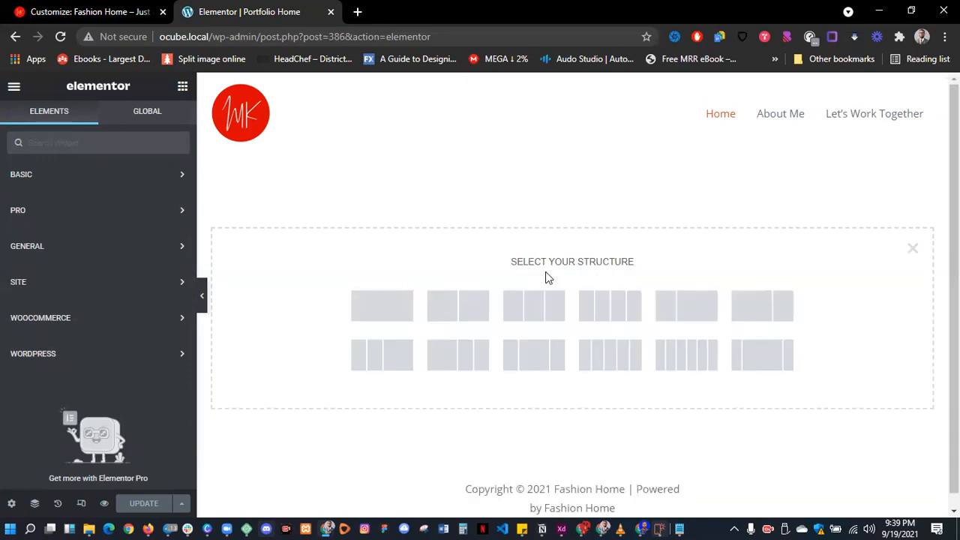
left_click(913, 249)
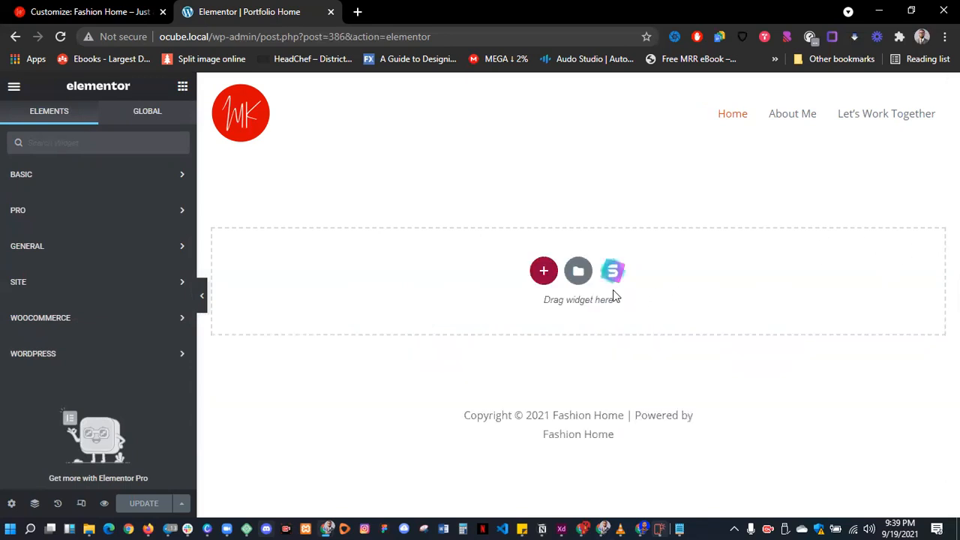
left_click(580, 276)
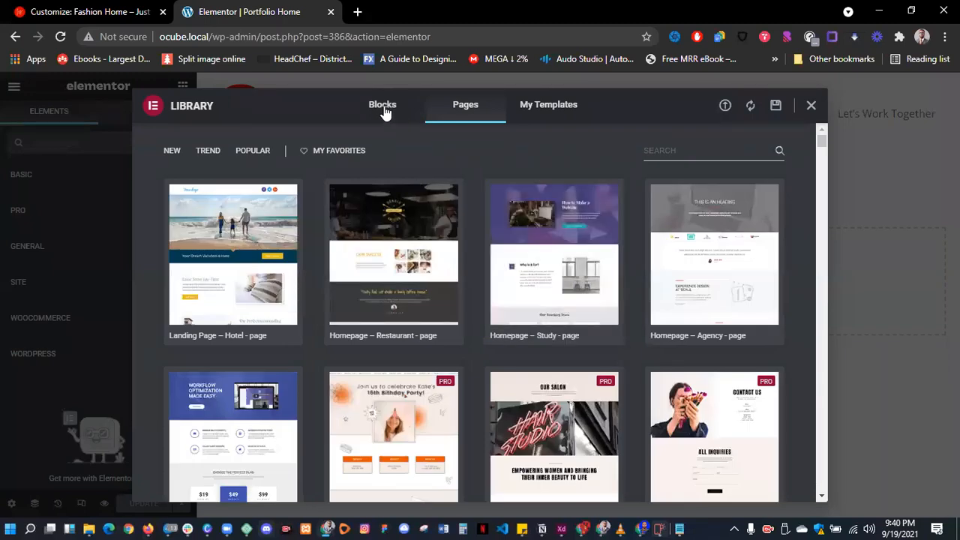
- Browse the Blocks templates, such as 404, About Company and Grid Gallery Slide
left_click(383, 107)
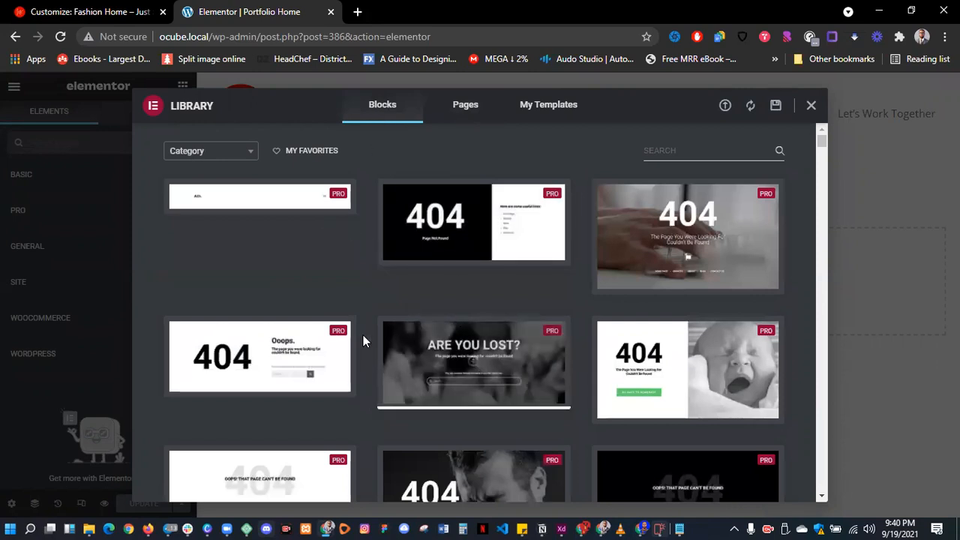
scroll(375, 349, "down", 7)
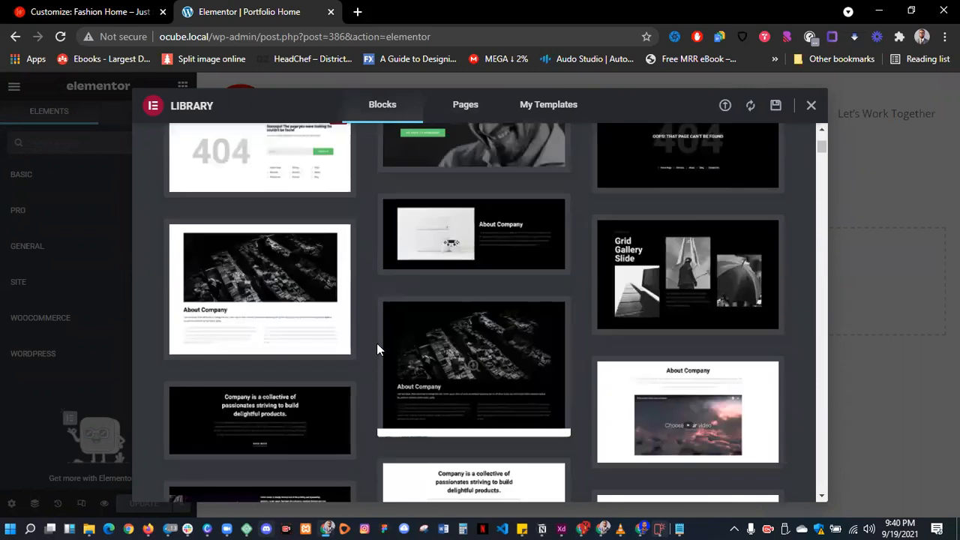
scroll(377, 345, "down", 1)
mouse_move(515, 417)
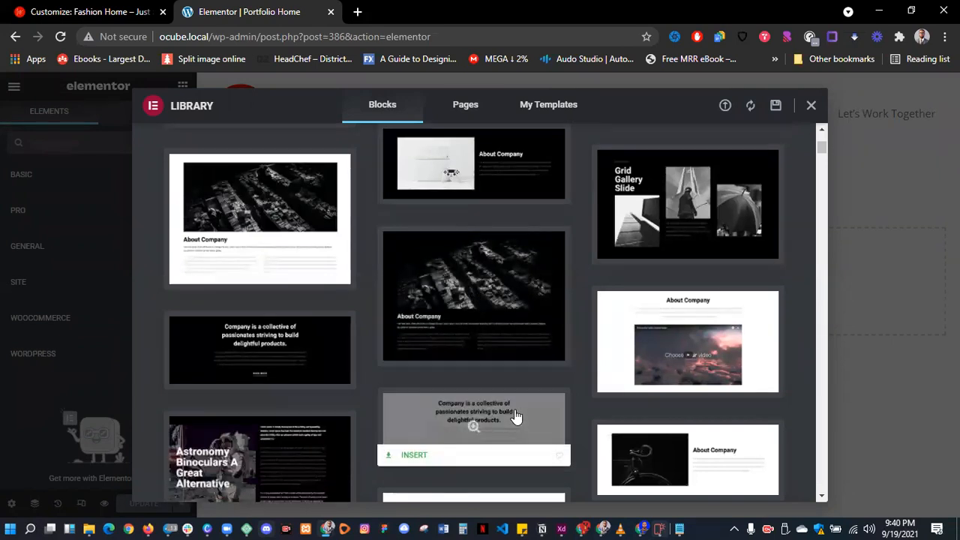
scroll(516, 417, "up", 1)
scroll(516, 417, "down", 4)
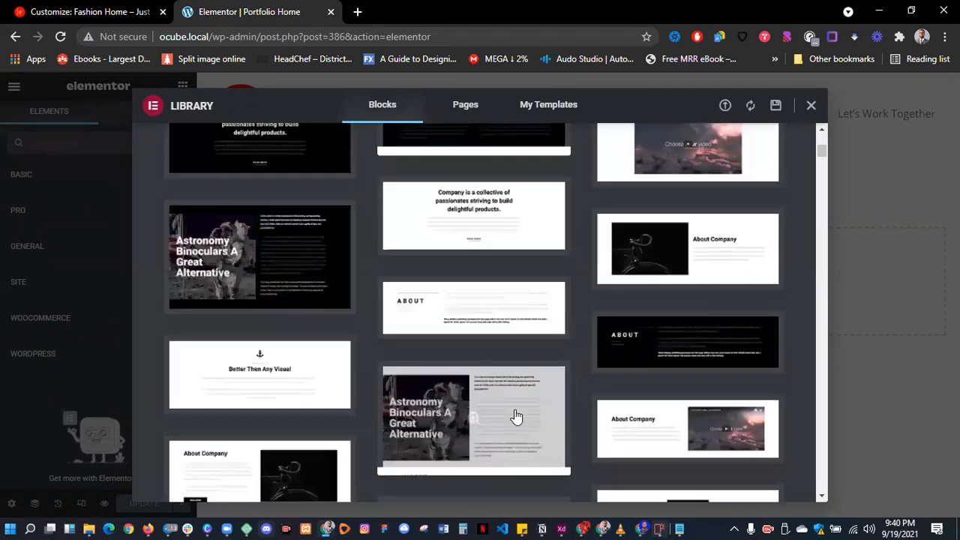
scroll(516, 418, "down", 4)
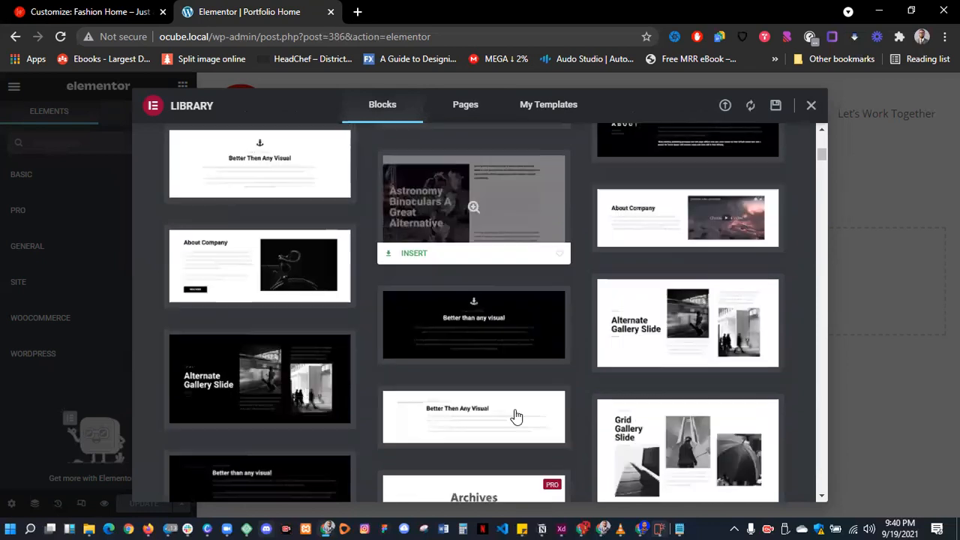
scroll(515, 417, "down", 7)
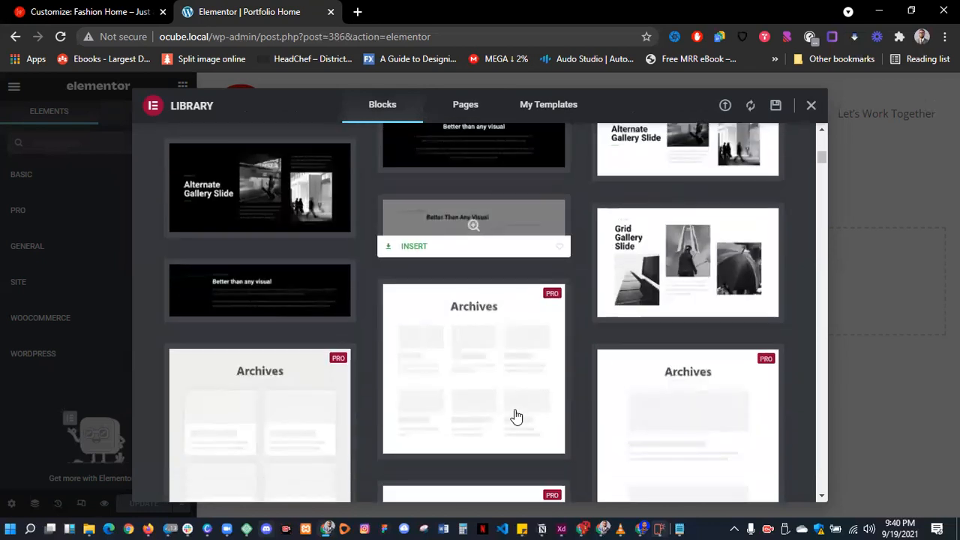
scroll(516, 417, "up", 3)
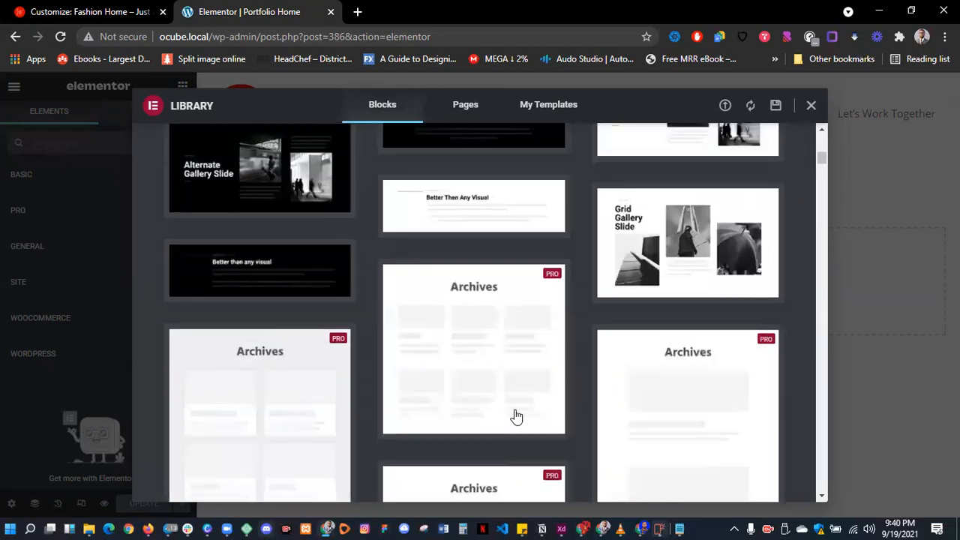
scroll(516, 417, "up", 5)
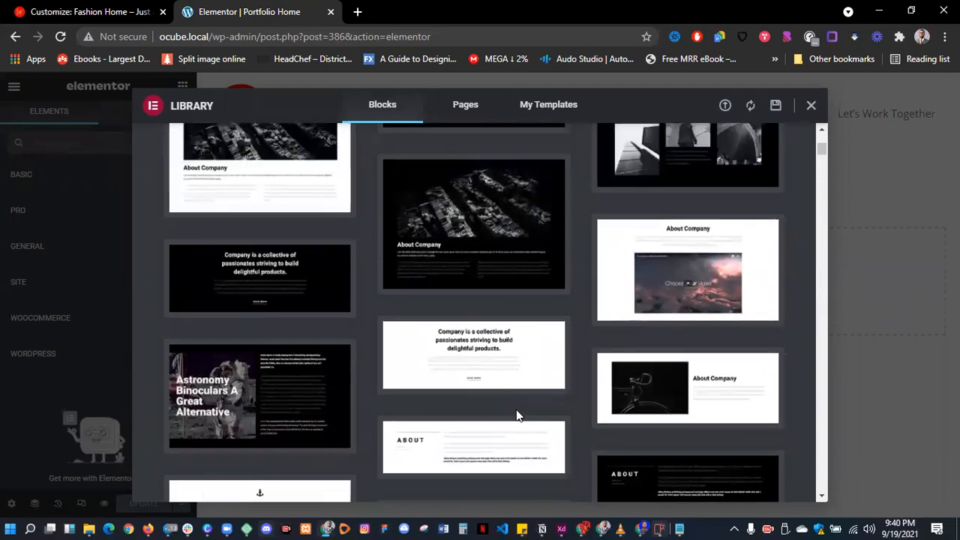
scroll(516, 413, "up", 3)
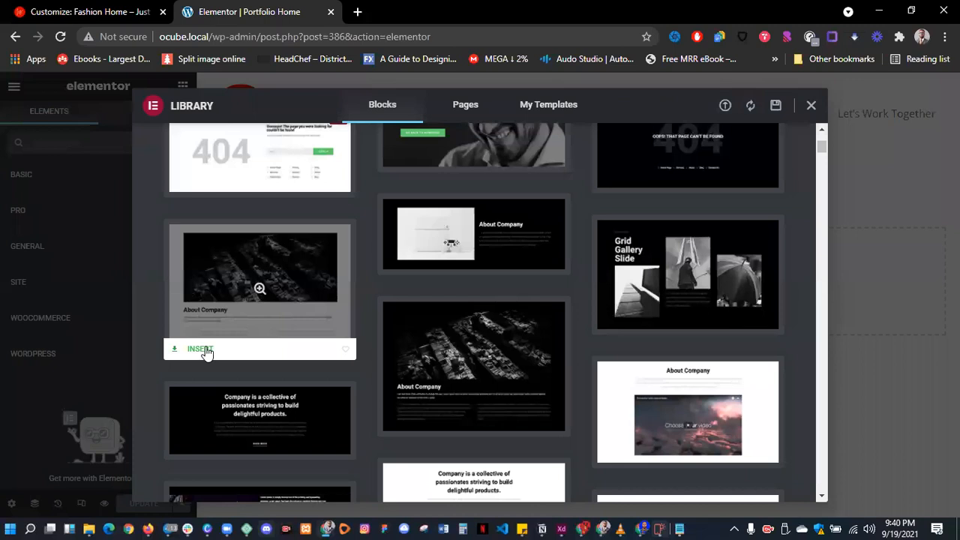
- Insert the About Company block and connect the site to the Elementor template library
left_click(203, 350)
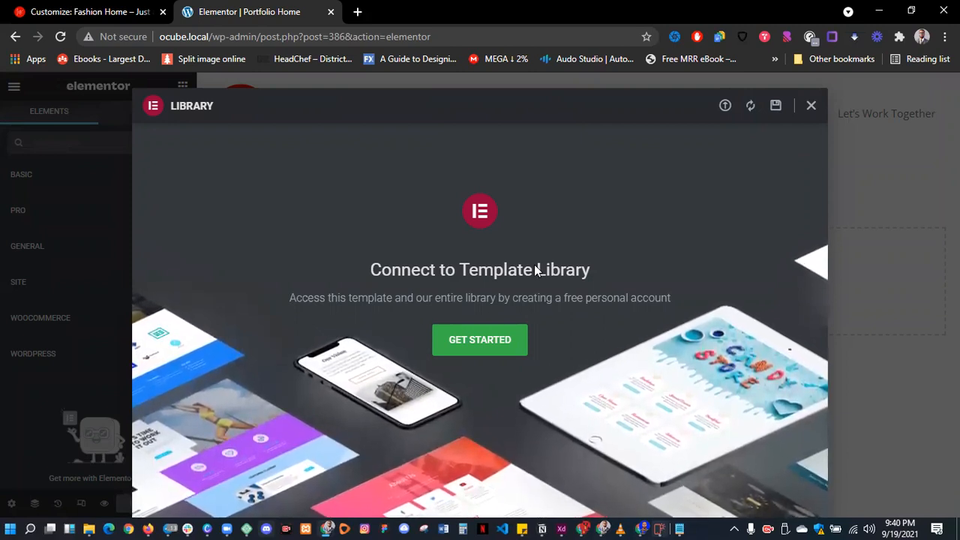
left_click(493, 341)
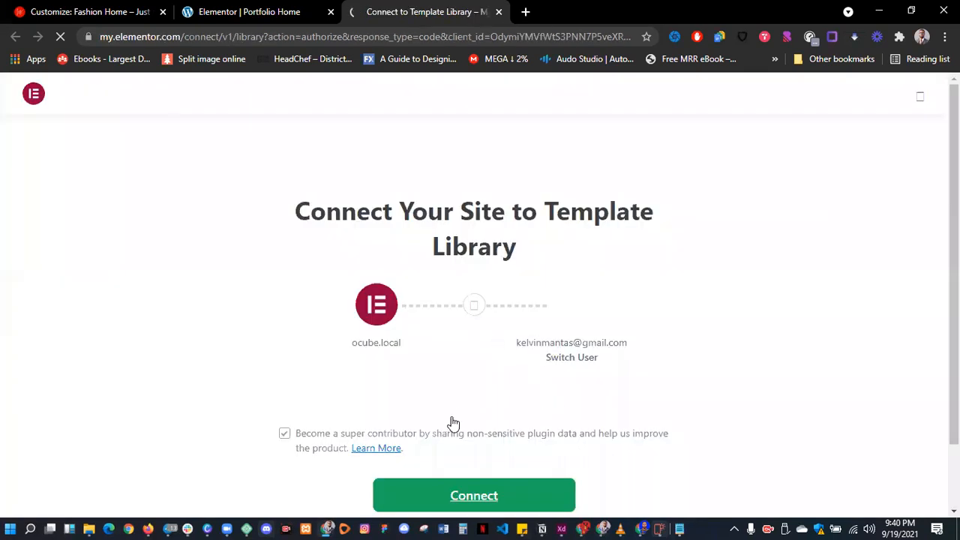
scroll(453, 424, "down", 1)
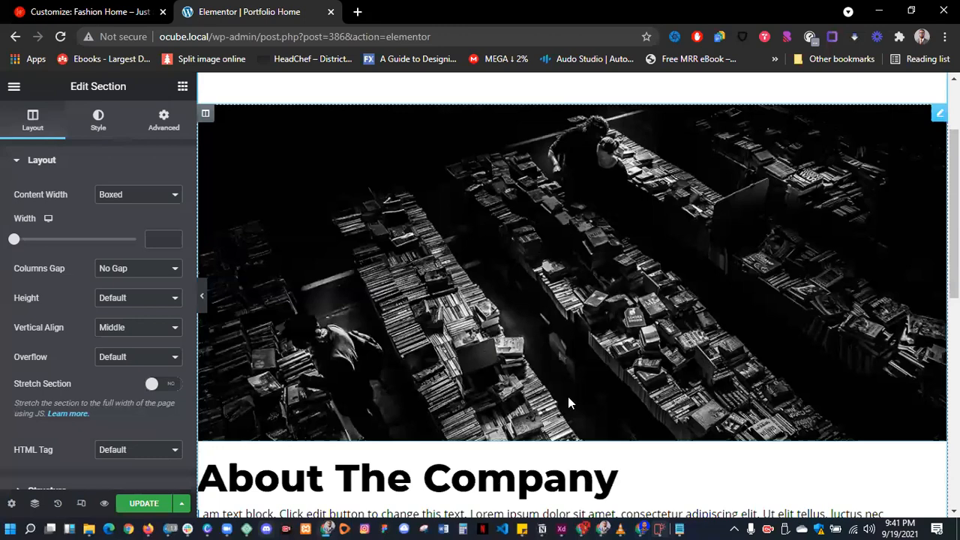
- Select the section holding the bookshop image and show its Structure options in Edit Section
scroll(409, 415, "down", 3)
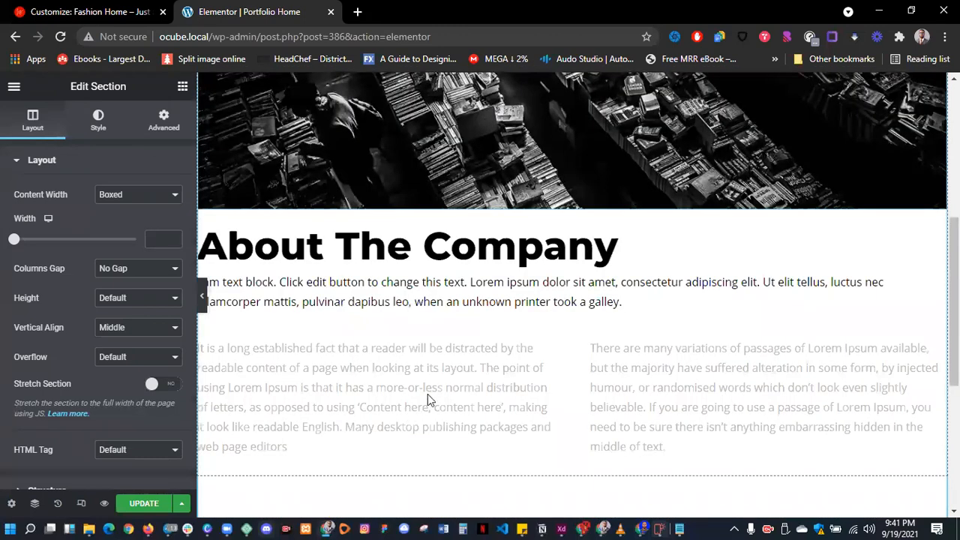
scroll(460, 365, "up", 3)
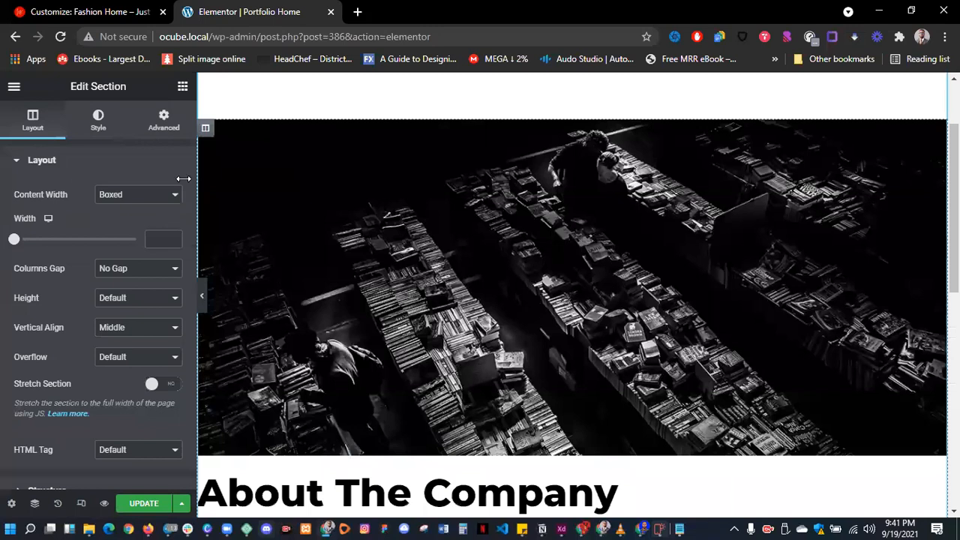
left_click(422, 247)
scroll(465, 167, "up", 1)
left_click(576, 150)
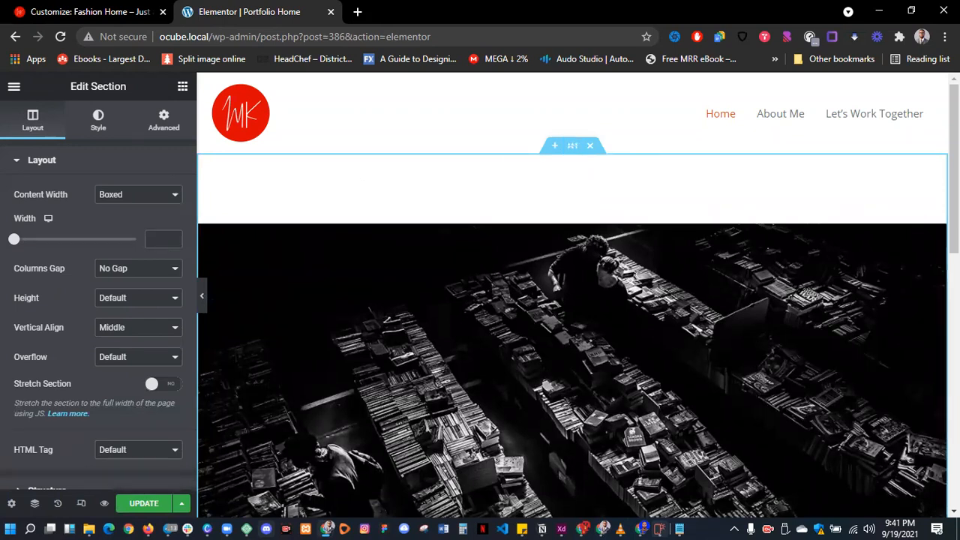
left_click(20, 162)
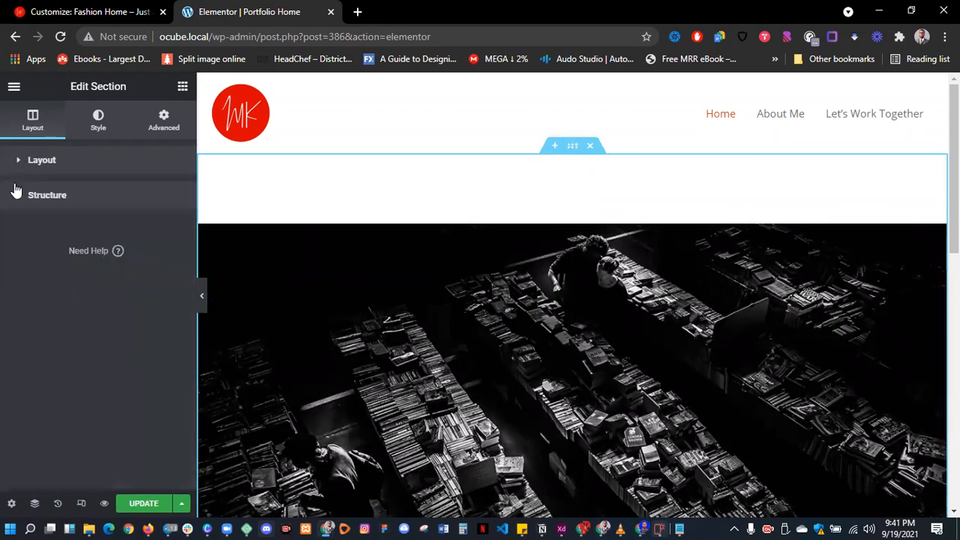
left_click(21, 198)
left_click(21, 198)
left_click(21, 198)
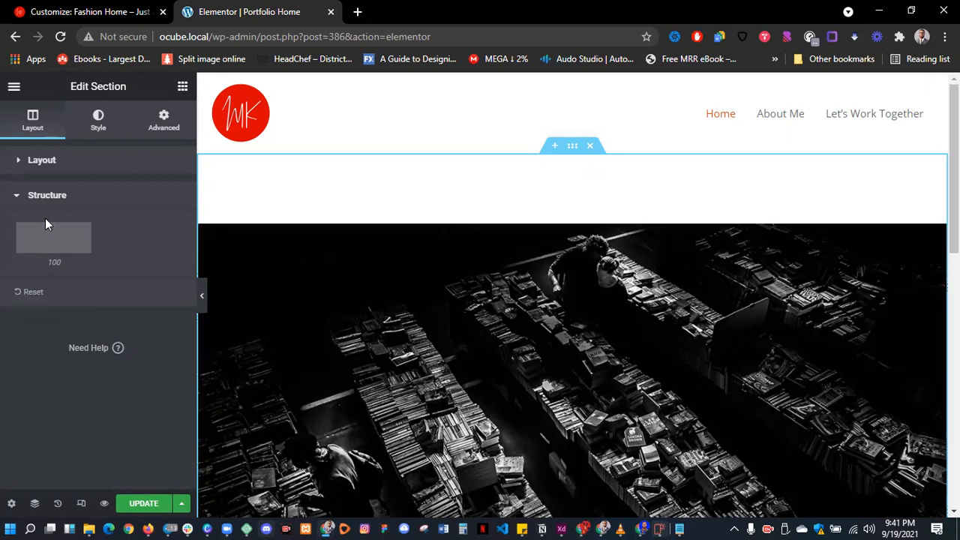
- Add a new column beside the image column and select the whole image section
right_click(204, 233)
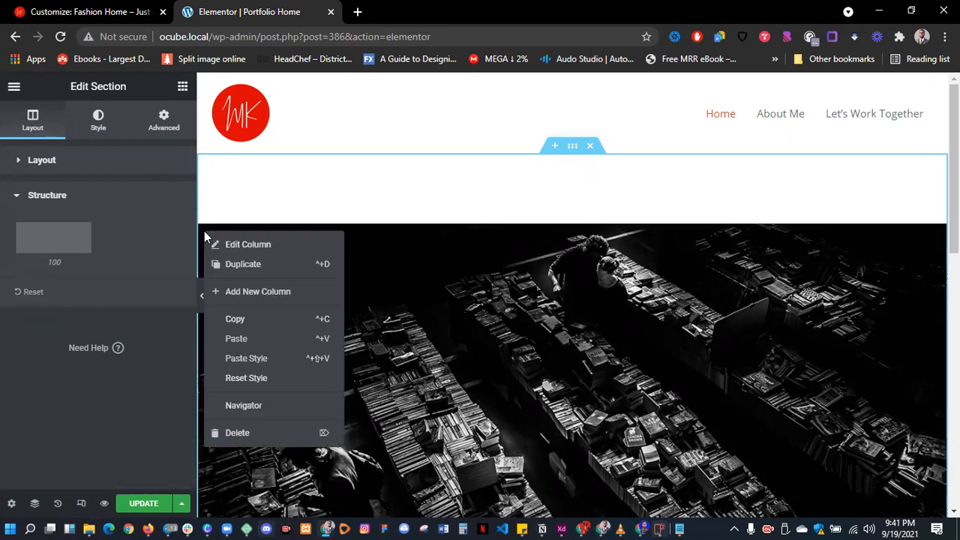
left_click(249, 290)
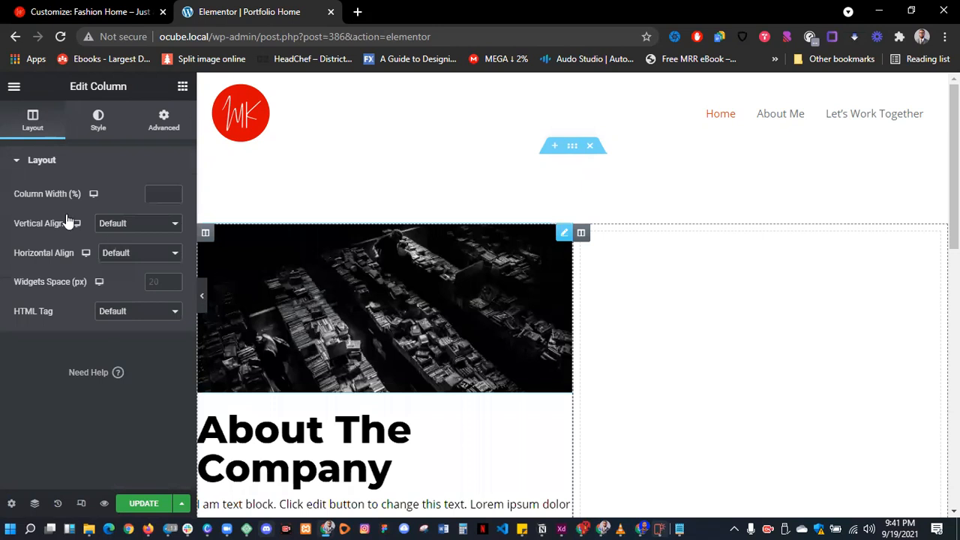
left_click(22, 161)
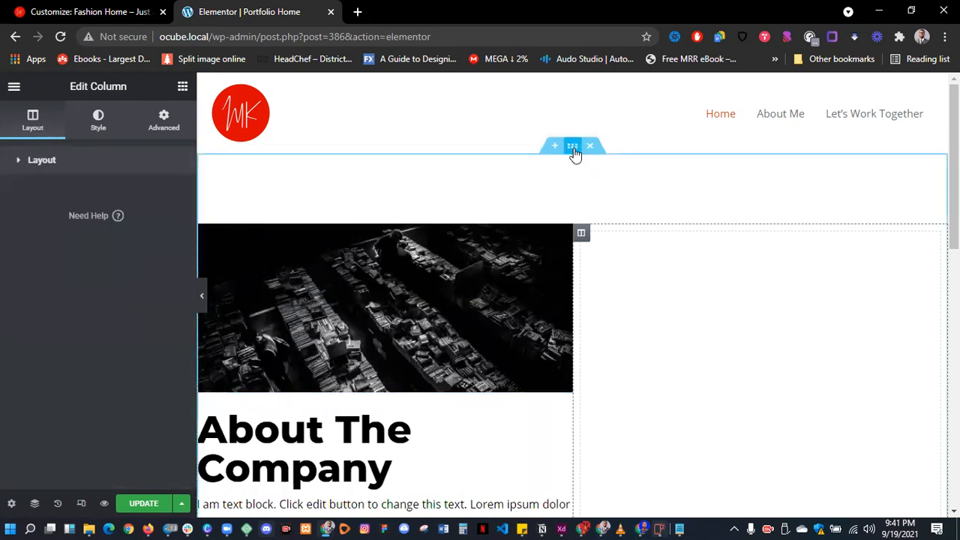
left_click(572, 145)
left_click(19, 161)
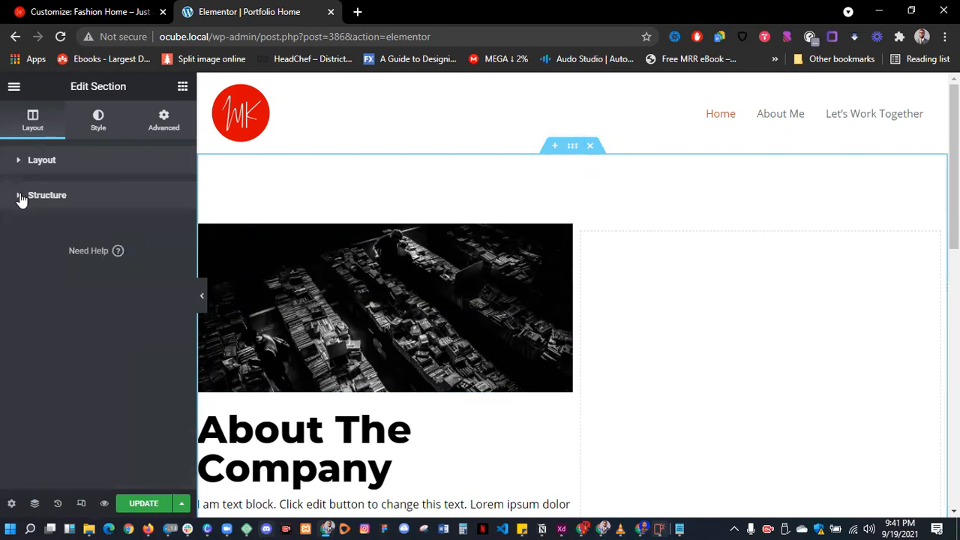
- Set the section's column structure to the 66/33 preset
left_click(22, 195)
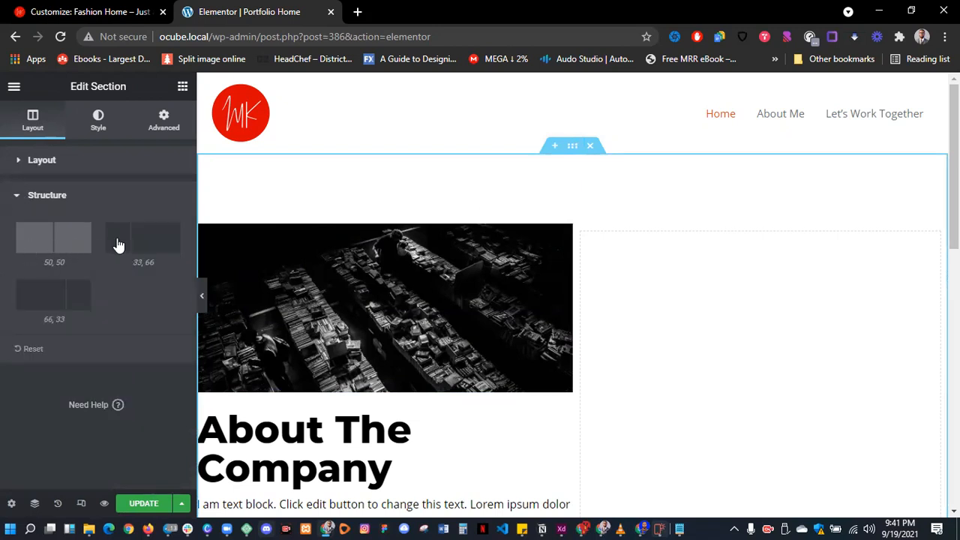
left_click(144, 238)
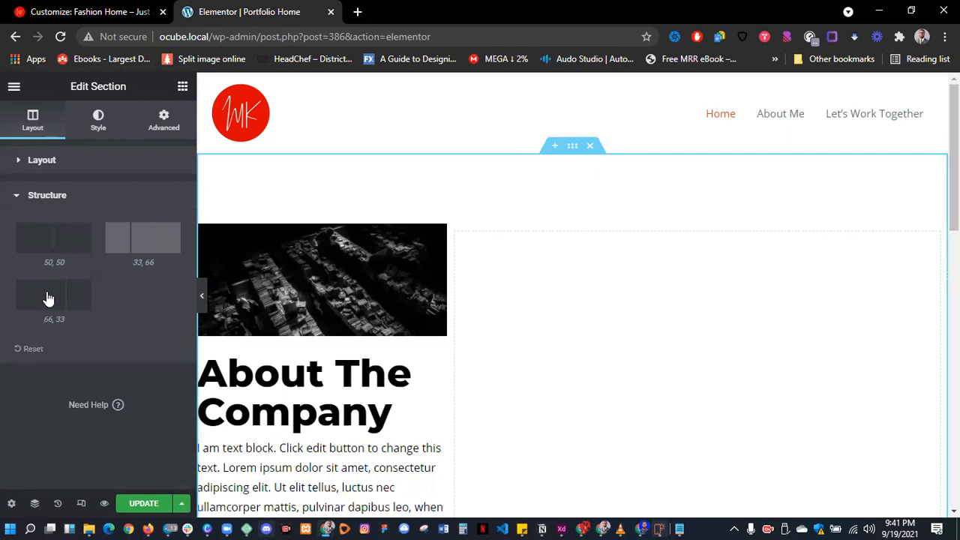
left_click(48, 299)
scroll(491, 371, "down", 2)
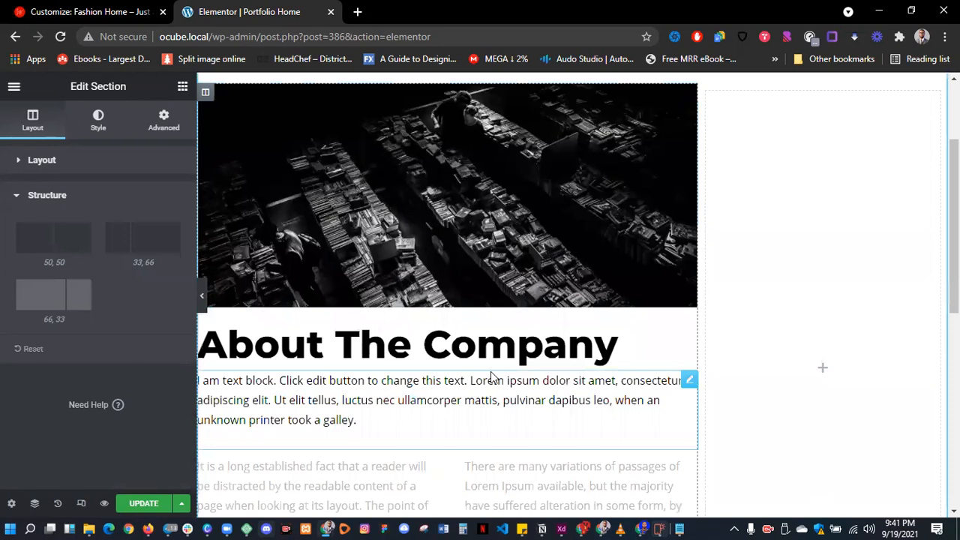
scroll(492, 376, "up", 2)
scroll(491, 376, "down", 3)
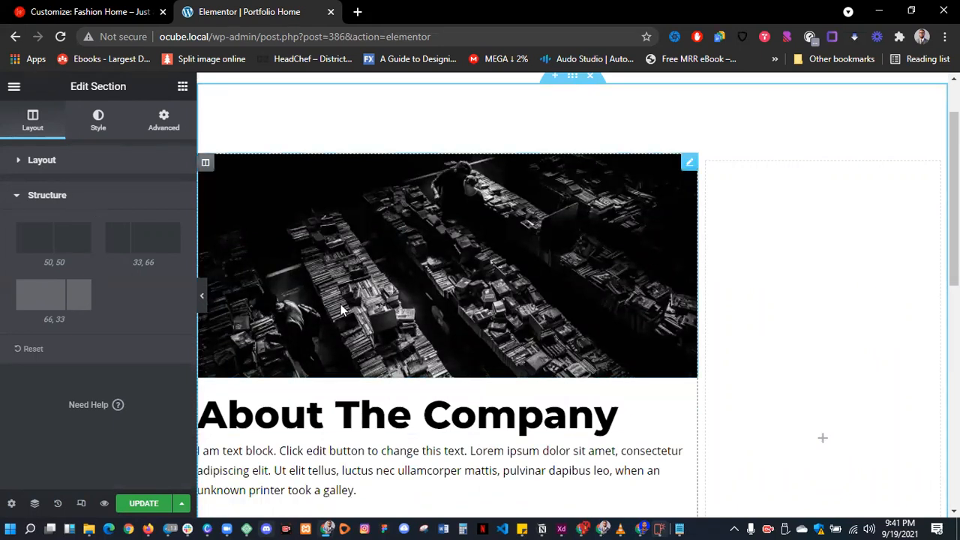
scroll(541, 379, "up", 1)
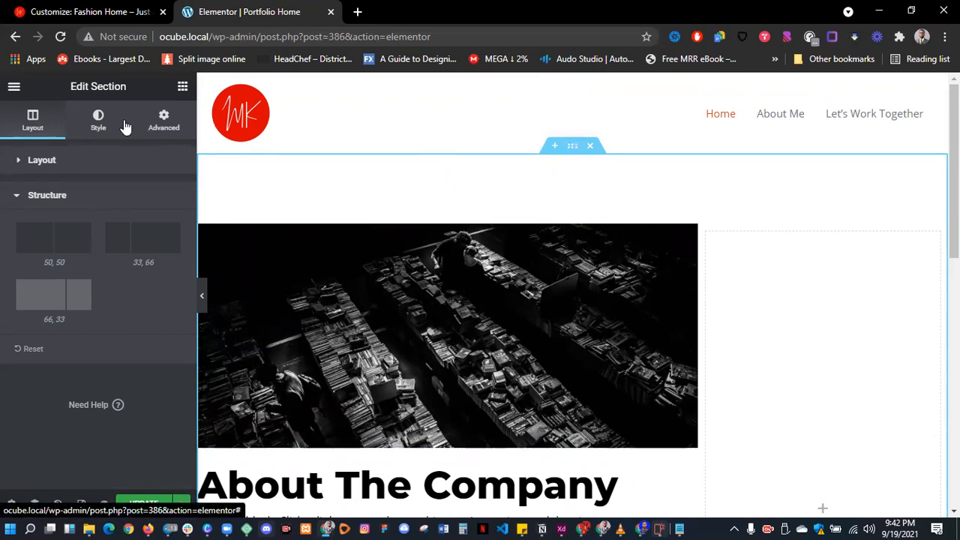
- Browse the section's Style, Advanced and Layout settings, ending on the Style tab's background options
left_click(98, 121)
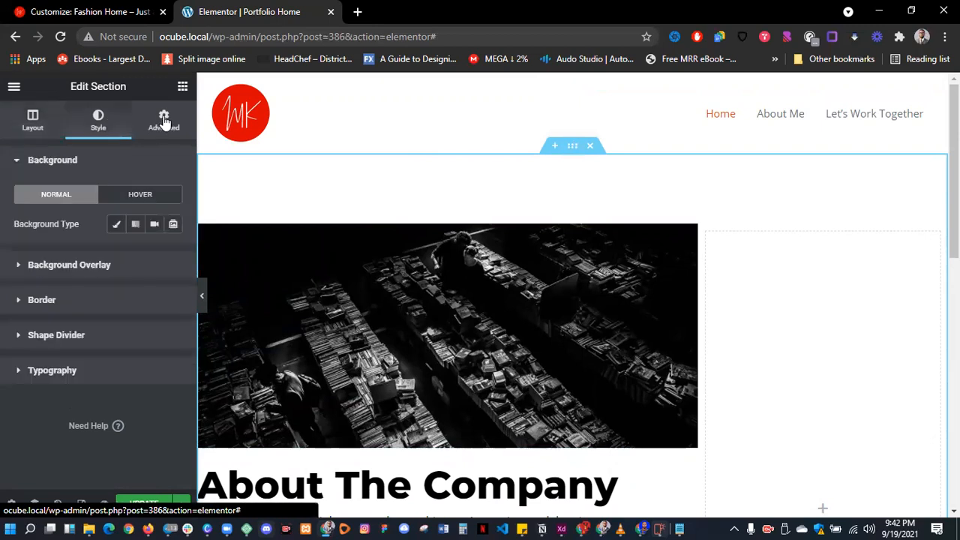
left_click(164, 120)
left_click(43, 120)
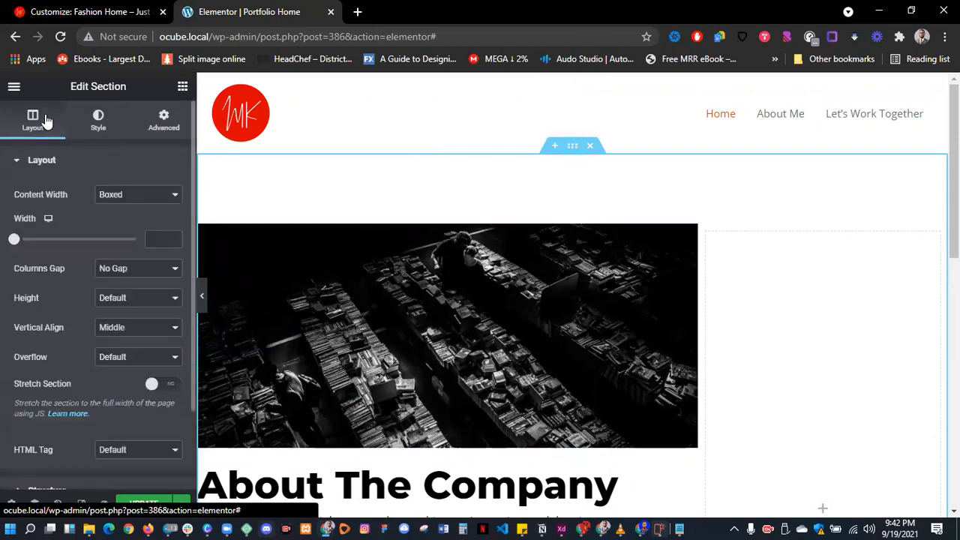
scroll(534, 222, "down", 5)
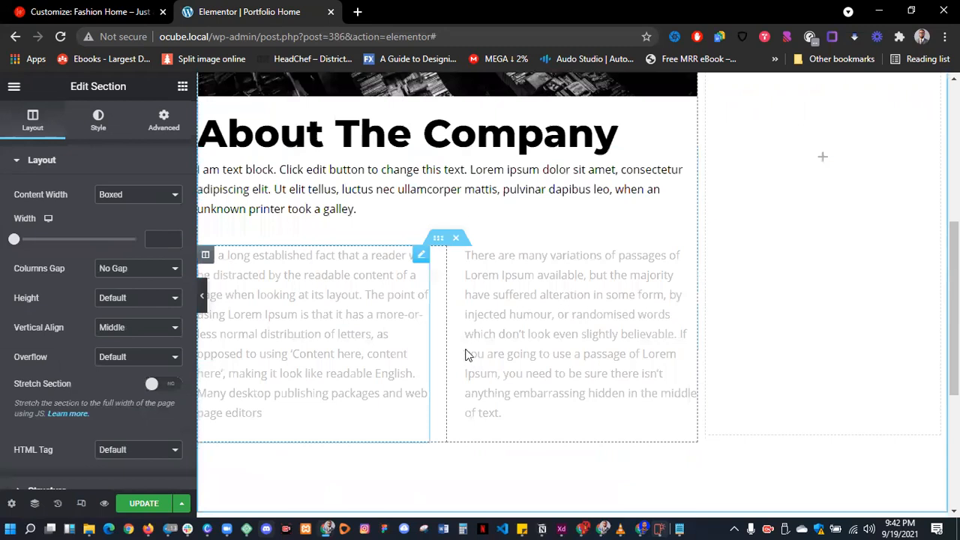
scroll(480, 292, "down", 4)
scroll(481, 292, "up", 8)
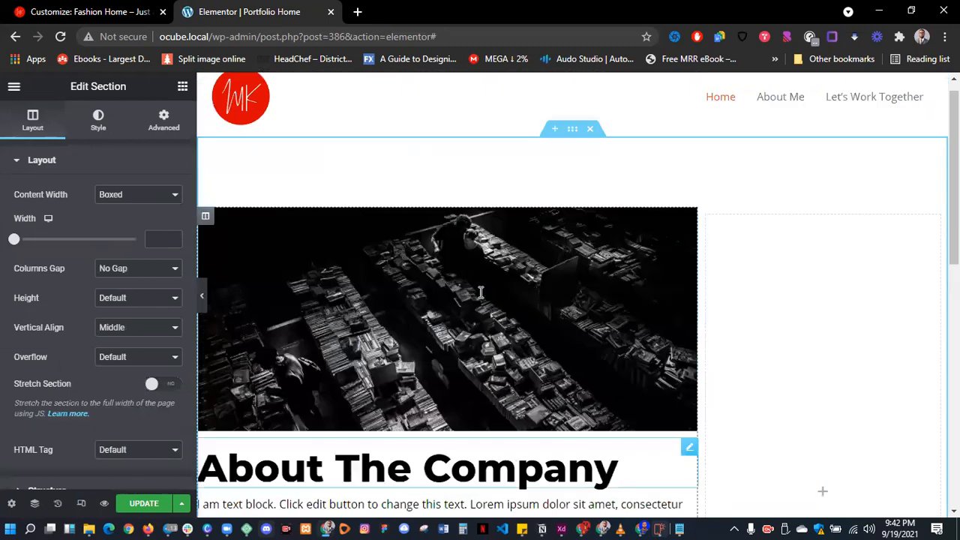
left_click(101, 122)
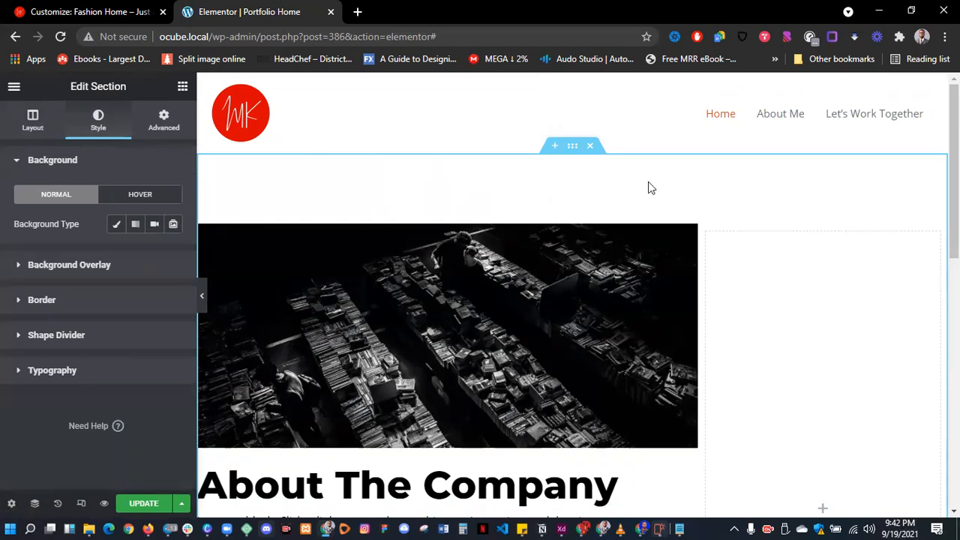
scroll(638, 184, "down", 3)
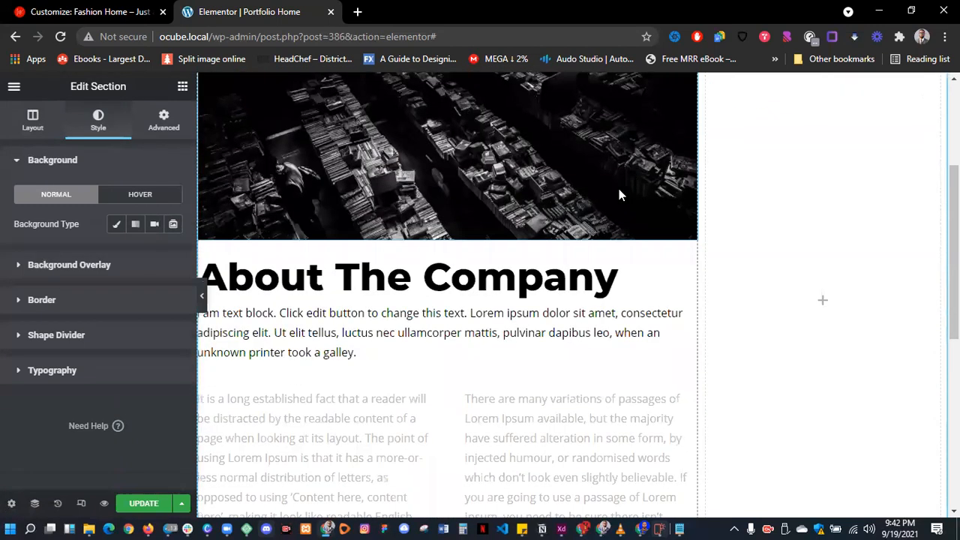
- Delete the empty right column and set the book-stall image size to Full
scroll(705, 101, "up", 1)
right_click(704, 100)
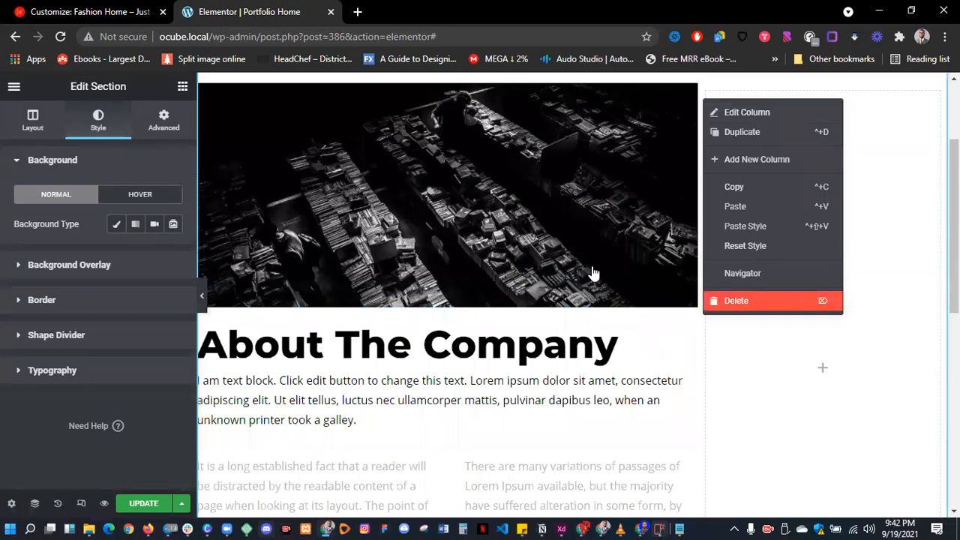
key("Delete")
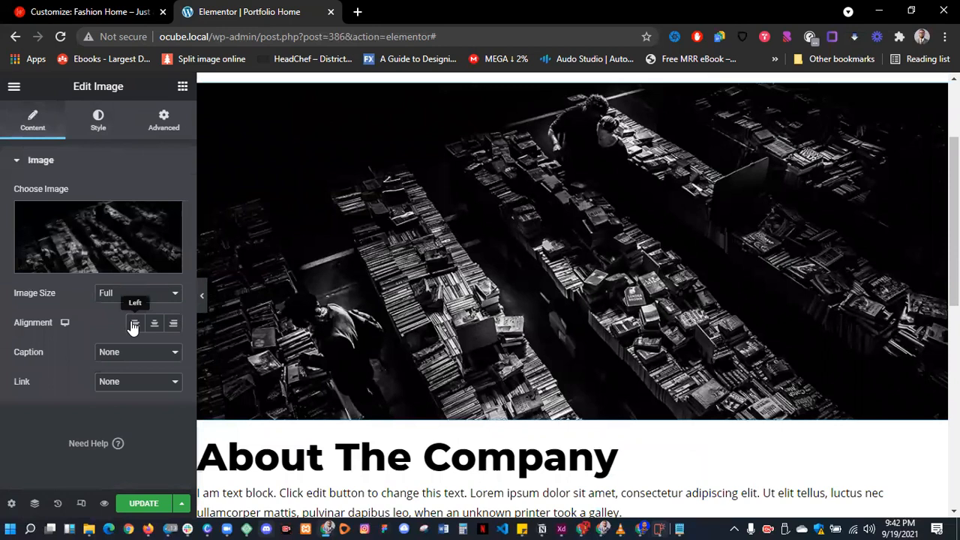
left_click(129, 300)
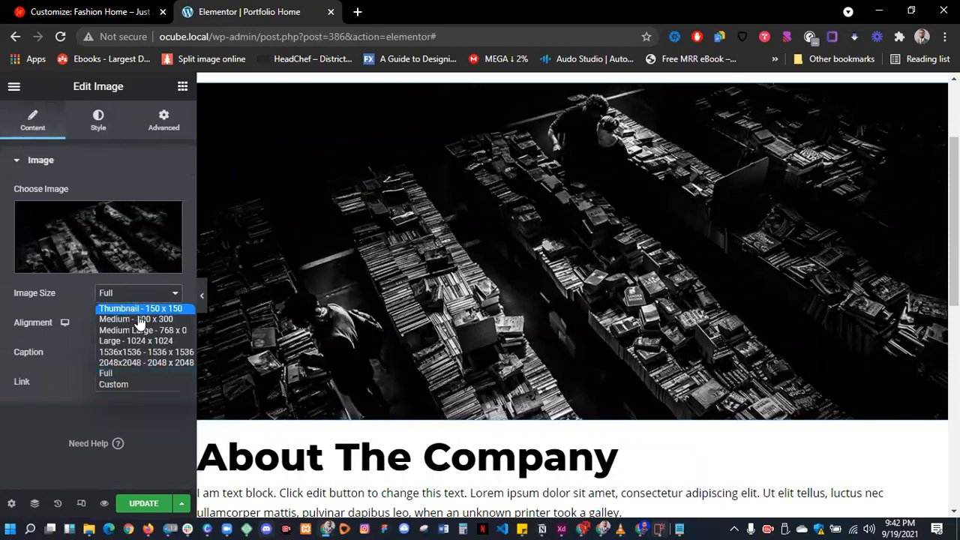
left_click(138, 319)
key("Down")
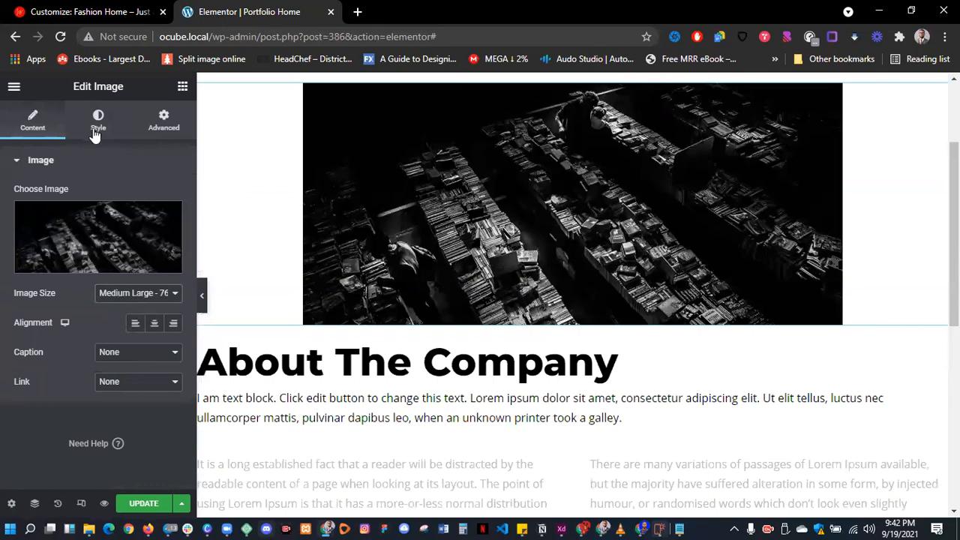
key("Down")
key("Down")
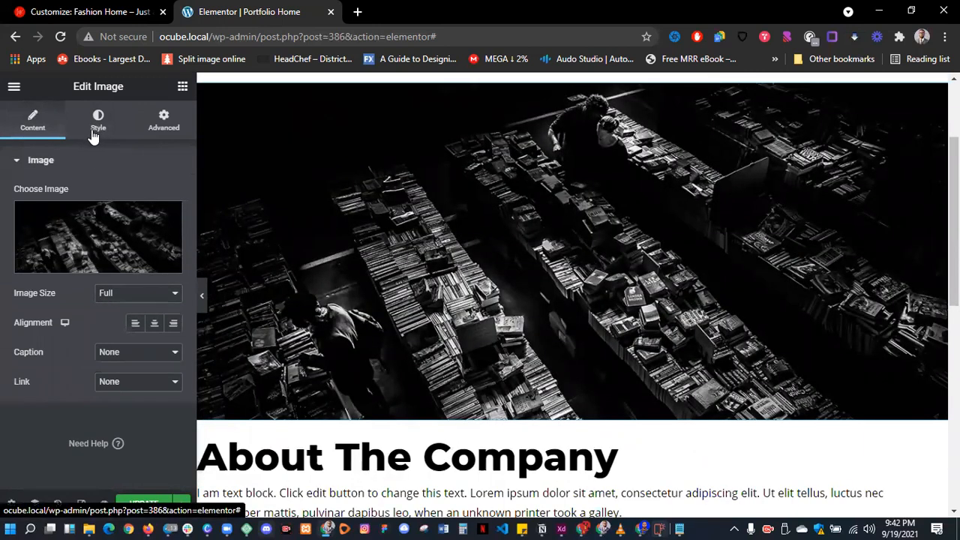
- Set the book-stall image width to 100% and height to 305 px
left_click(96, 132)
left_click_drag(13, 211, 141, 218)
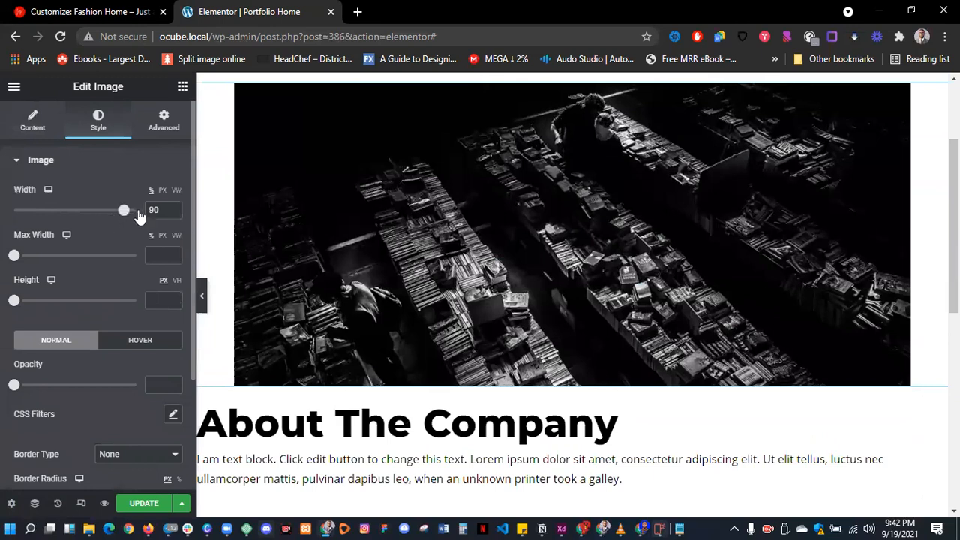
left_click(140, 214)
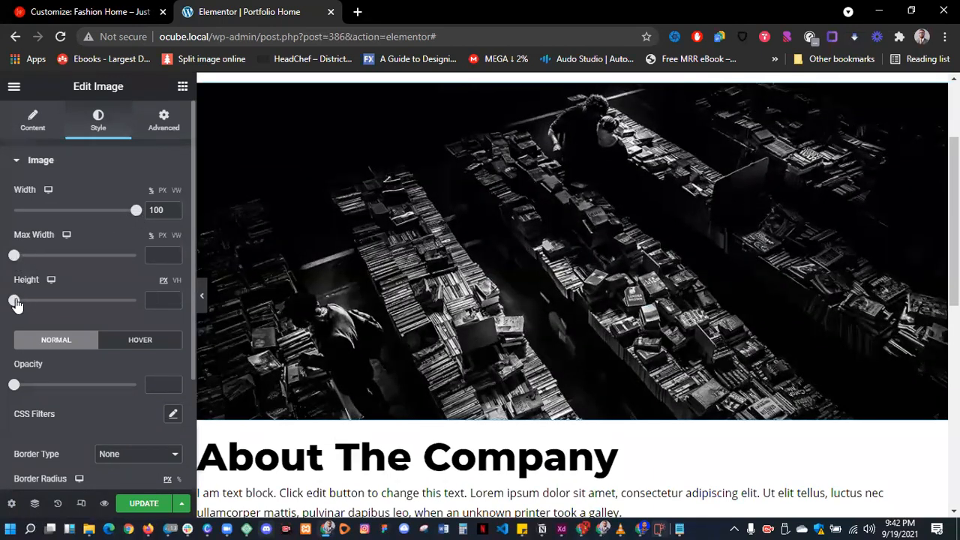
left_click_drag(15, 302, 89, 312)
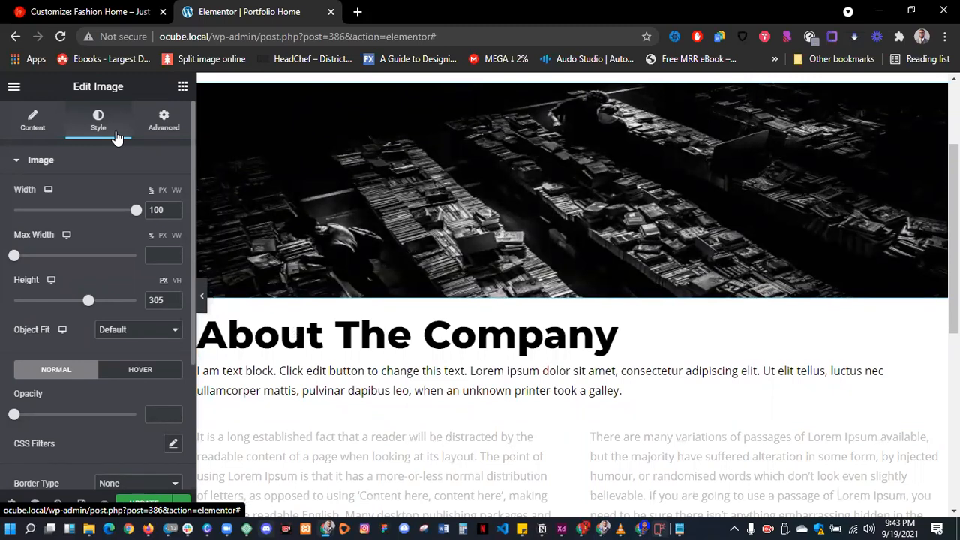
- Change the About The Company heading's text colour from black to a softer red
left_click(361, 342)
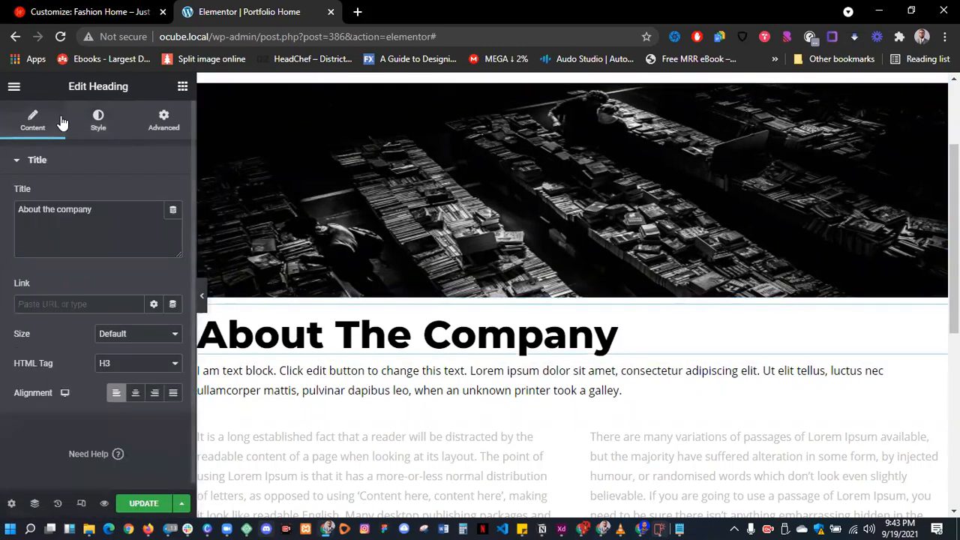
left_click(98, 122)
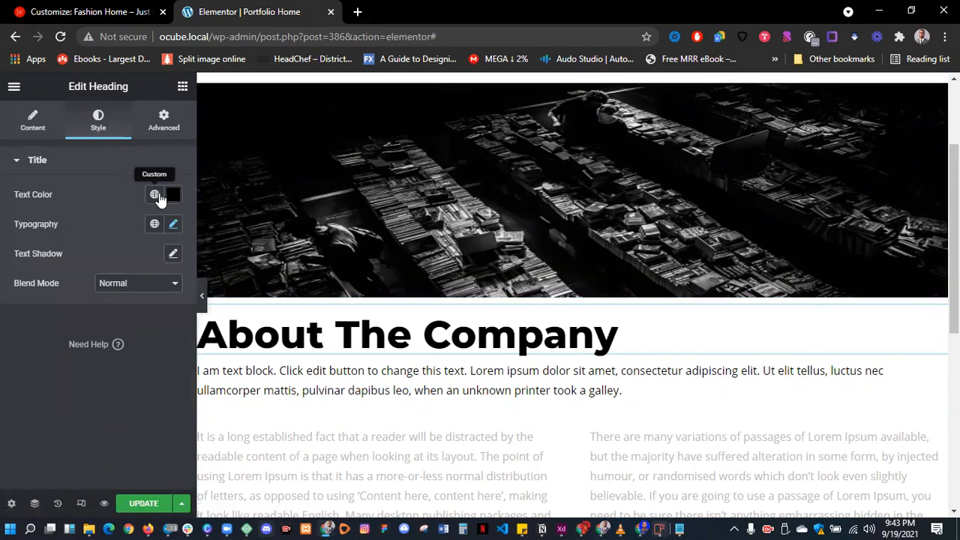
left_click(173, 195)
left_click_drag(138, 277, 242, 324)
left_click_drag(256, 282, 210, 277)
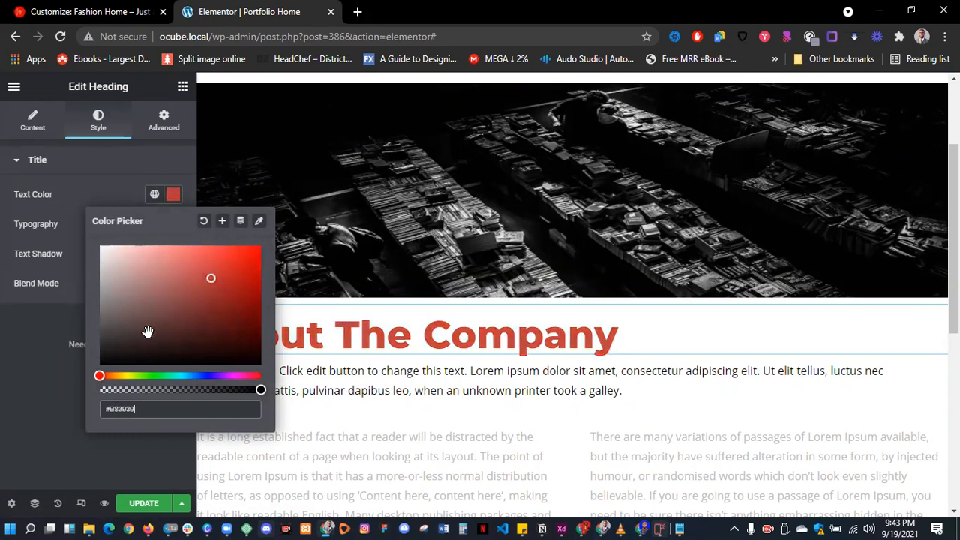
left_click(56, 315)
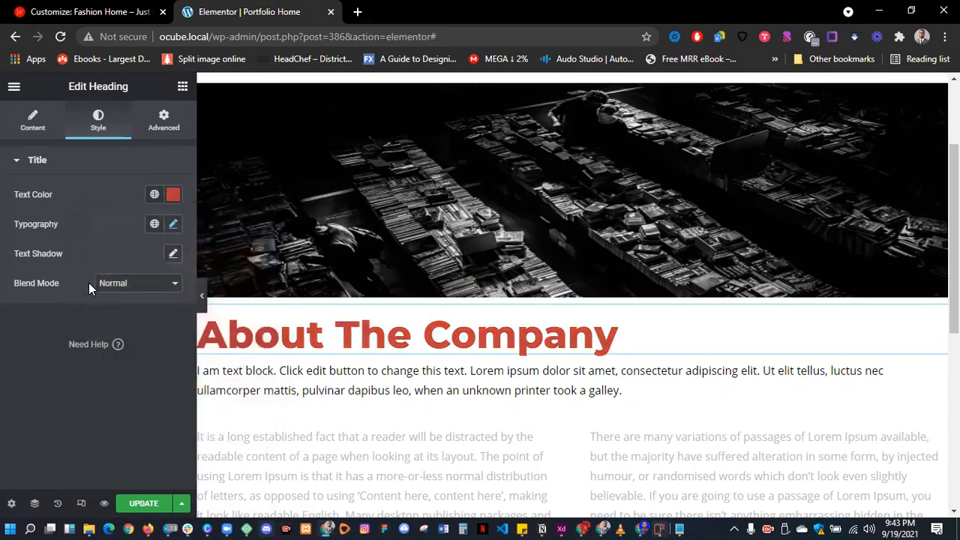
left_click(173, 224)
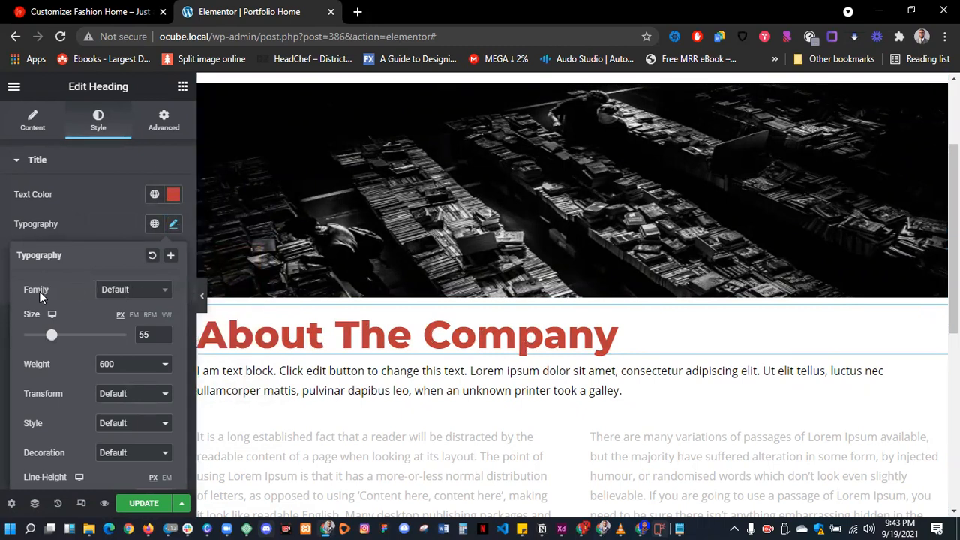
- Change the About The Company heading font from ABeeZee to Abril Fatface
left_click(136, 293)
scroll(126, 390, "down", 3)
left_click(122, 367)
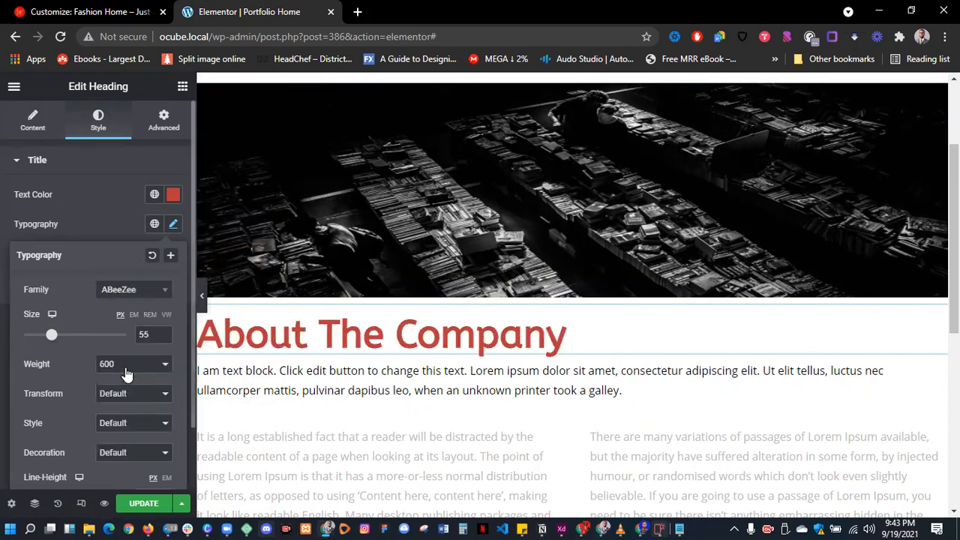
left_click(143, 303)
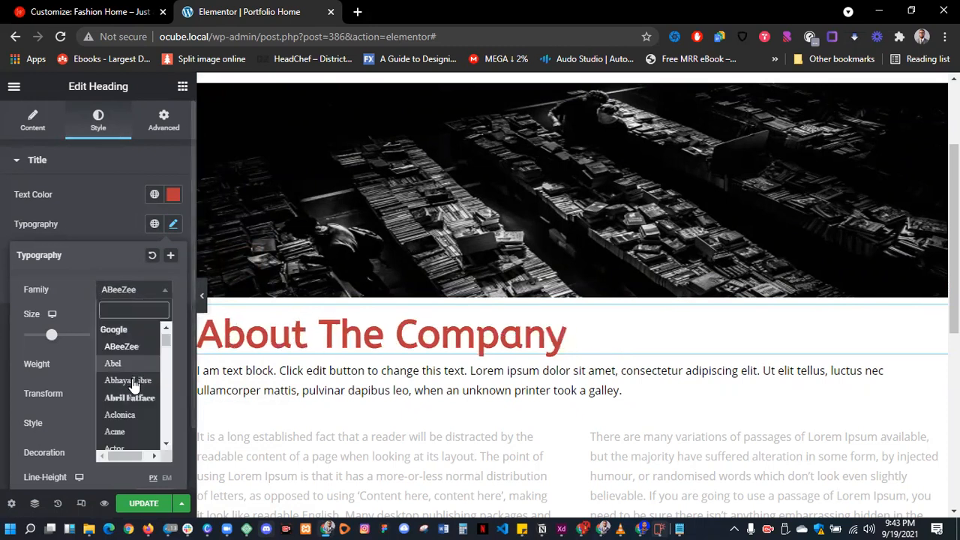
left_click(129, 396)
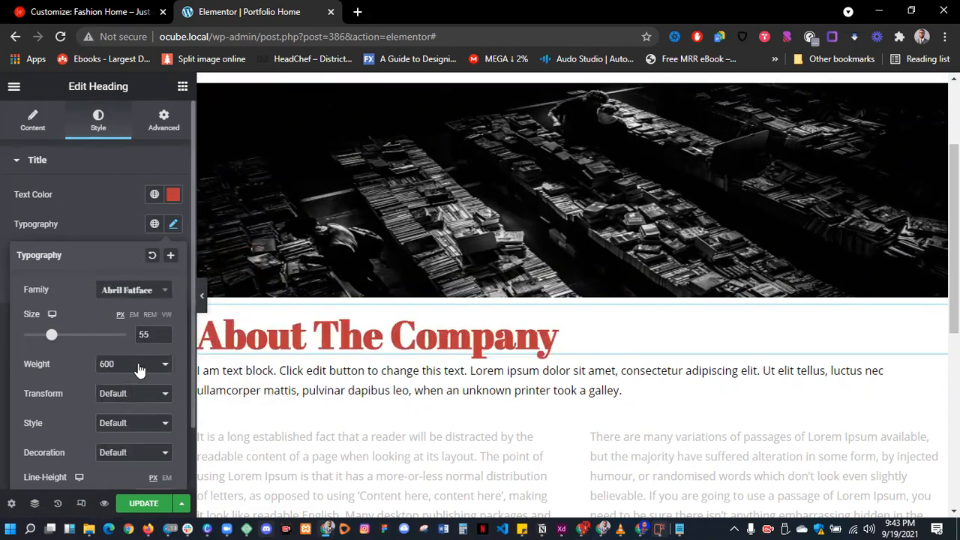
left_click(102, 228)
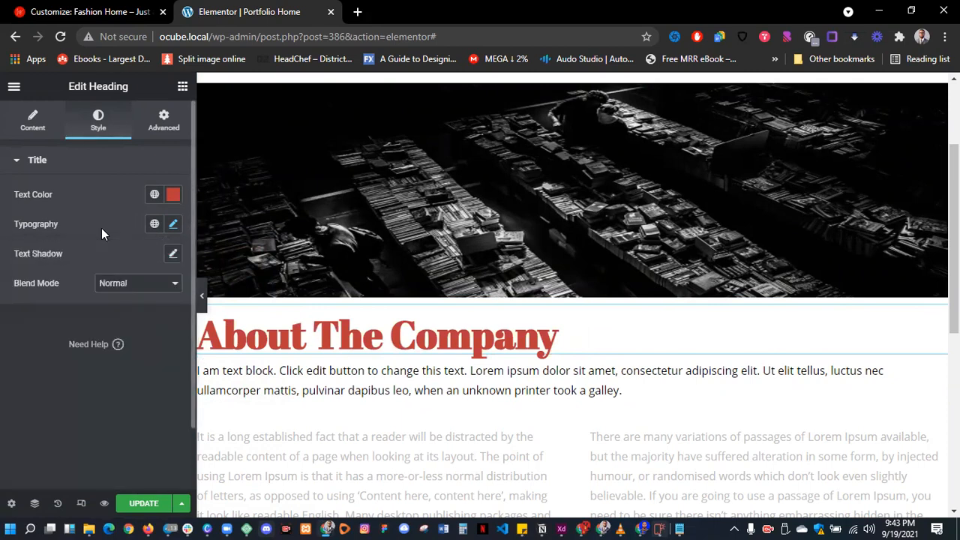
scroll(316, 381, "down", 3)
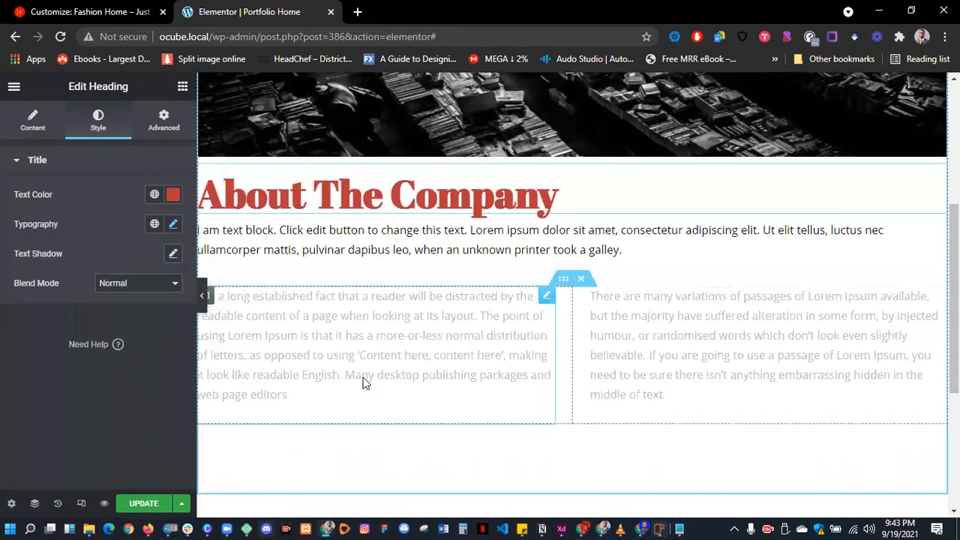
left_click(409, 174)
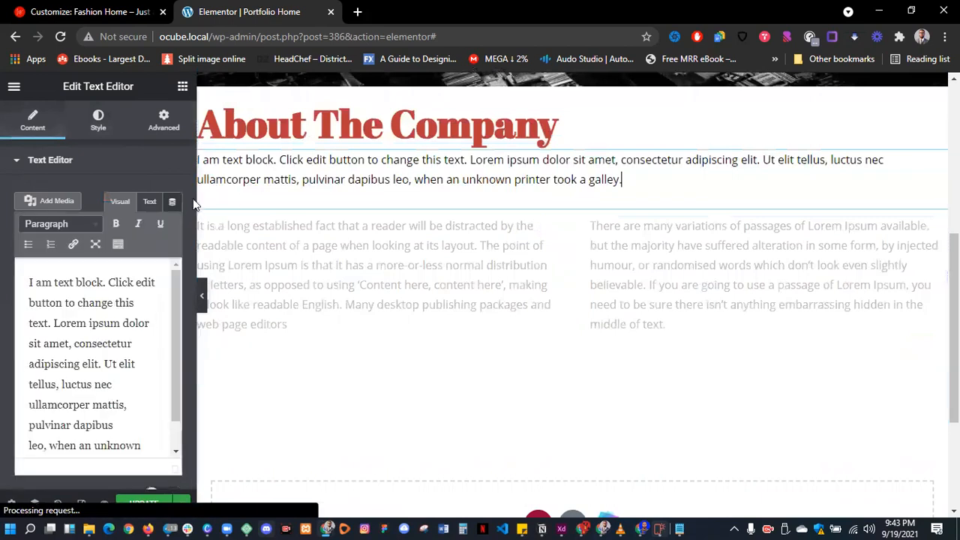
- Make the intro paragraph's 16 px text bold
left_click(99, 120)
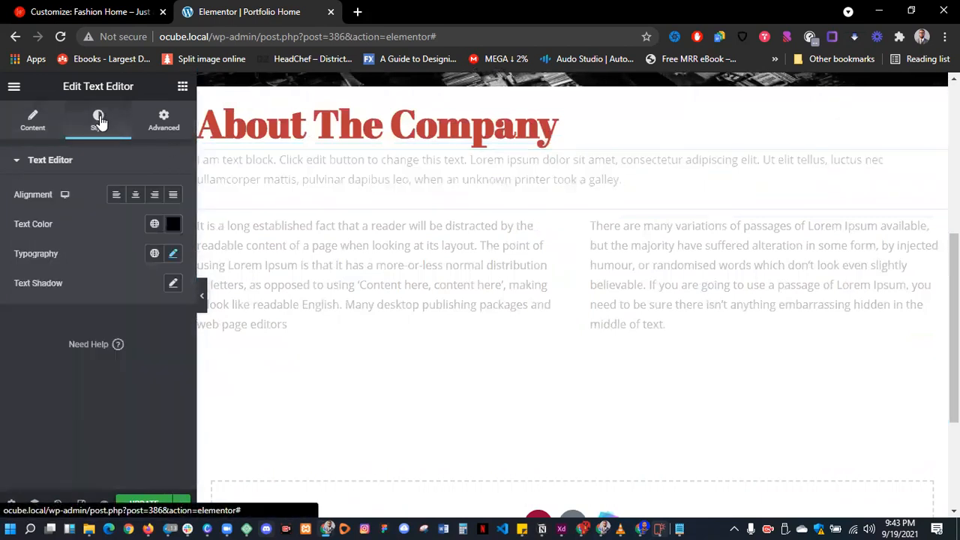
left_click(174, 255)
scroll(83, 314, "down", 1)
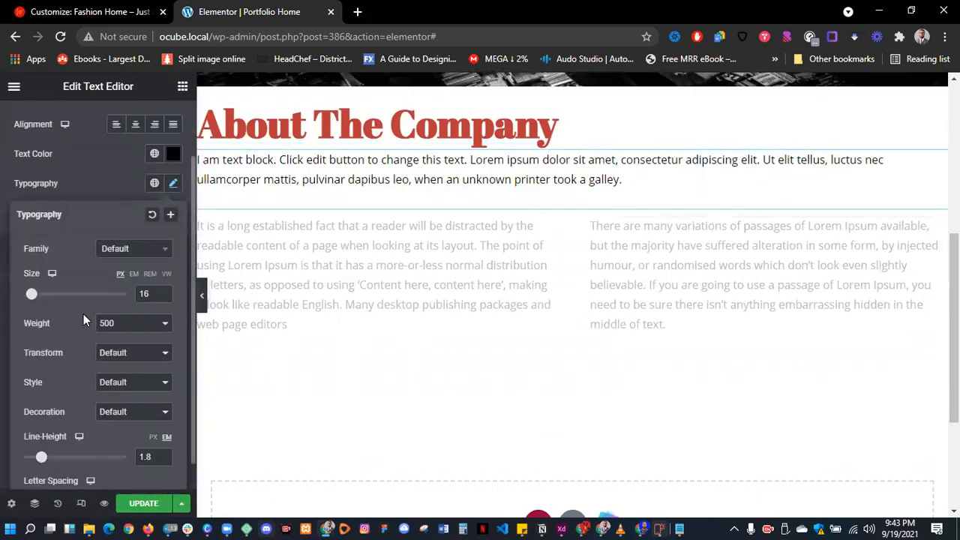
left_click_drag(23, 331, 23, 330)
left_click(124, 327)
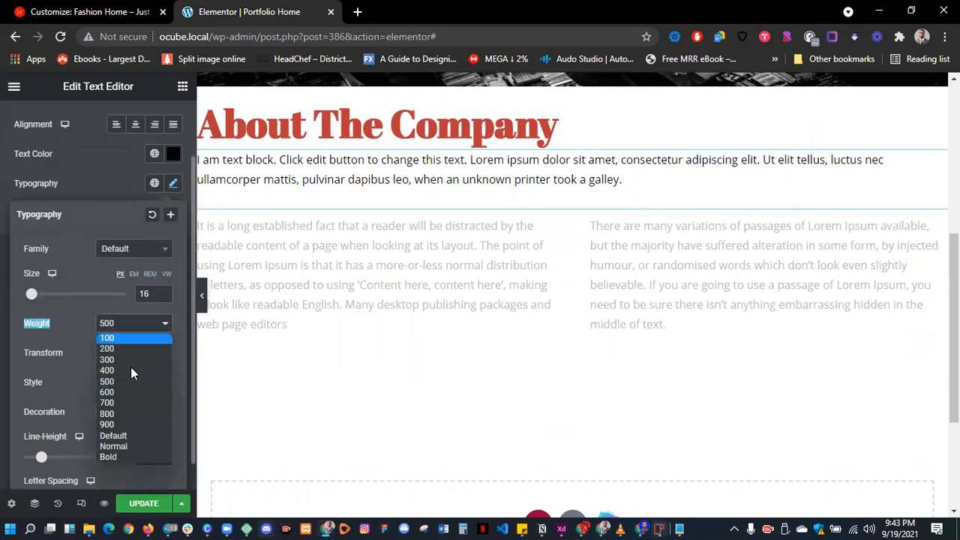
left_click(125, 455)
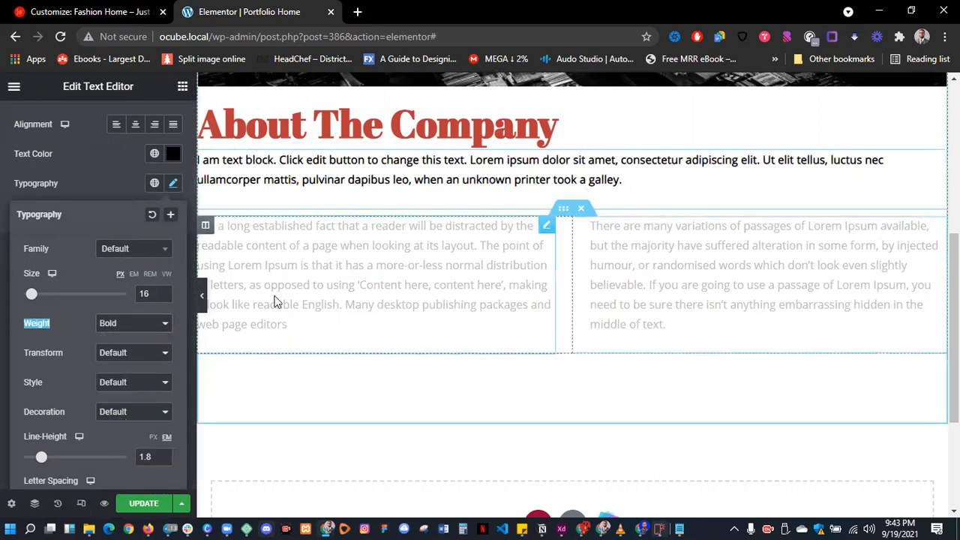
left_click(91, 194)
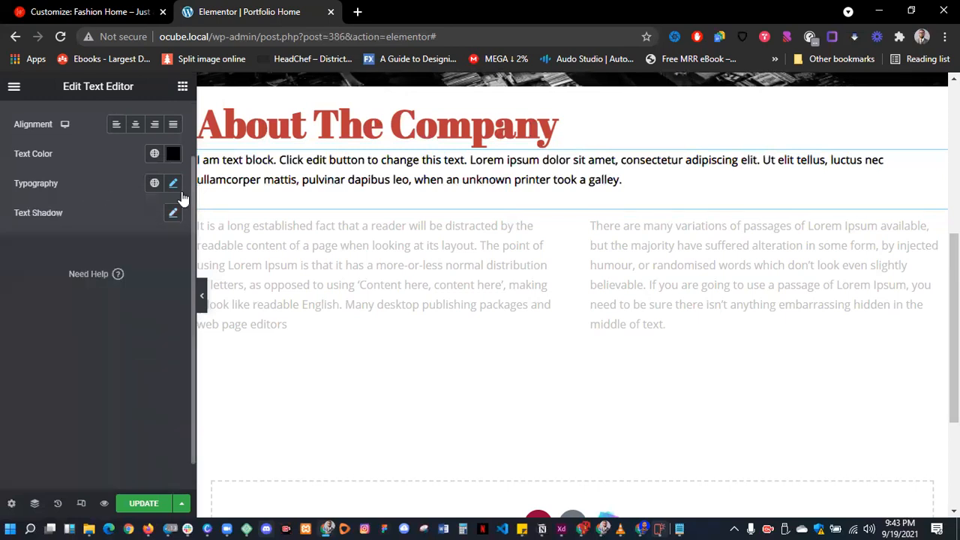
- Try uppercase, lowercase and capitalize letter cases on the paragraph, then restore its default casing
left_click(173, 183)
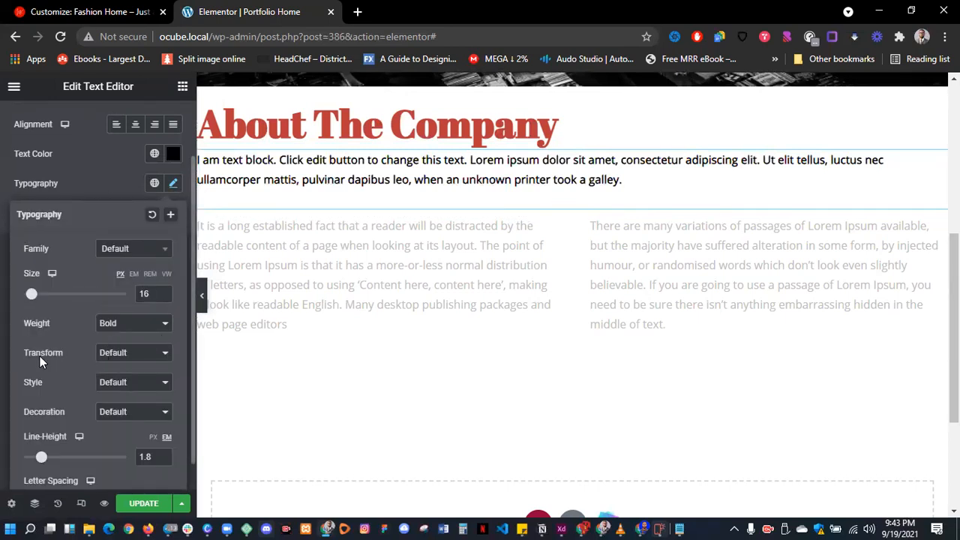
left_click(120, 355)
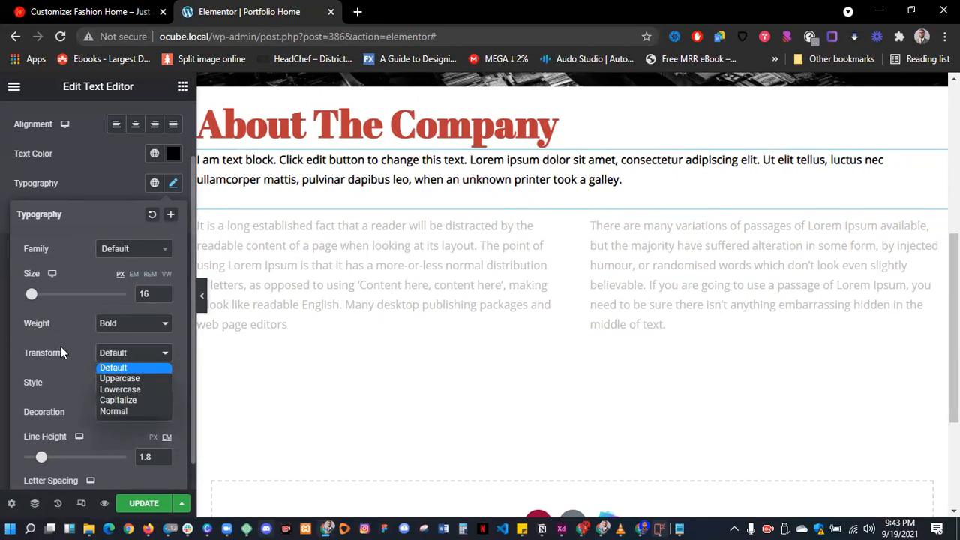
left_click(132, 379)
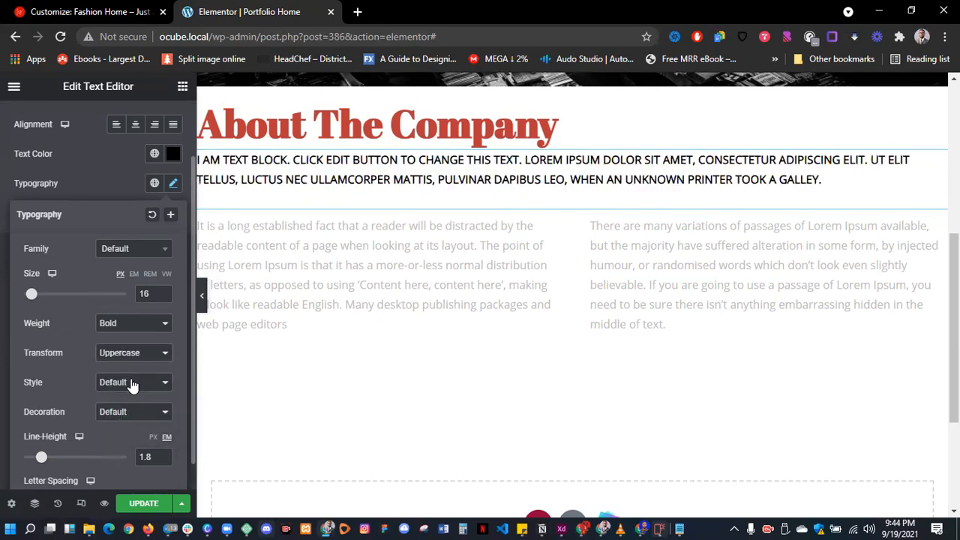
left_click(124, 352)
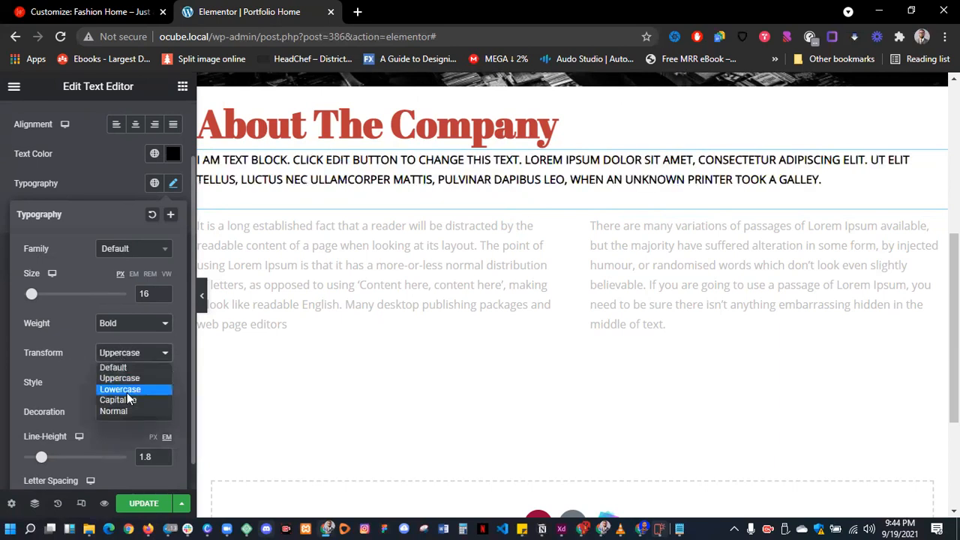
left_click(128, 388)
left_click(133, 353)
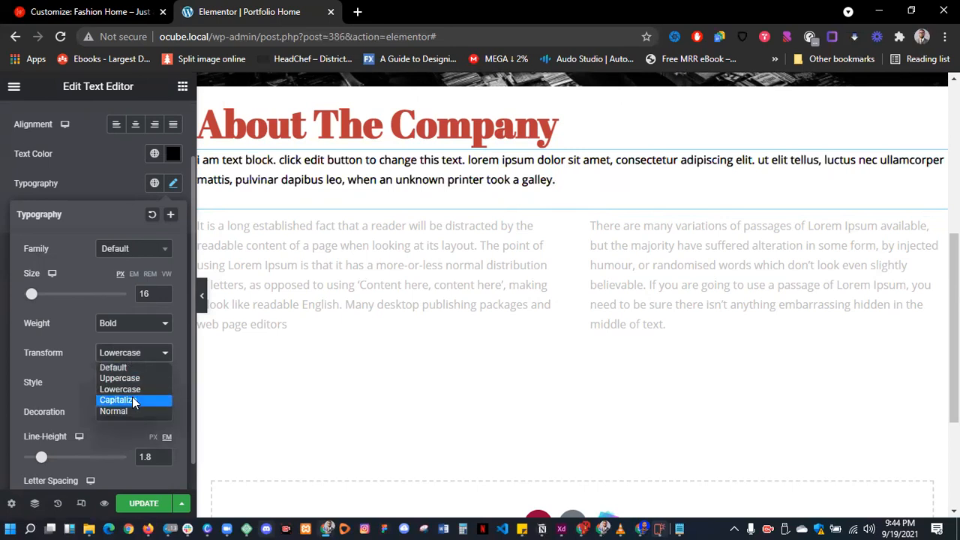
left_click(133, 398)
left_click(136, 354)
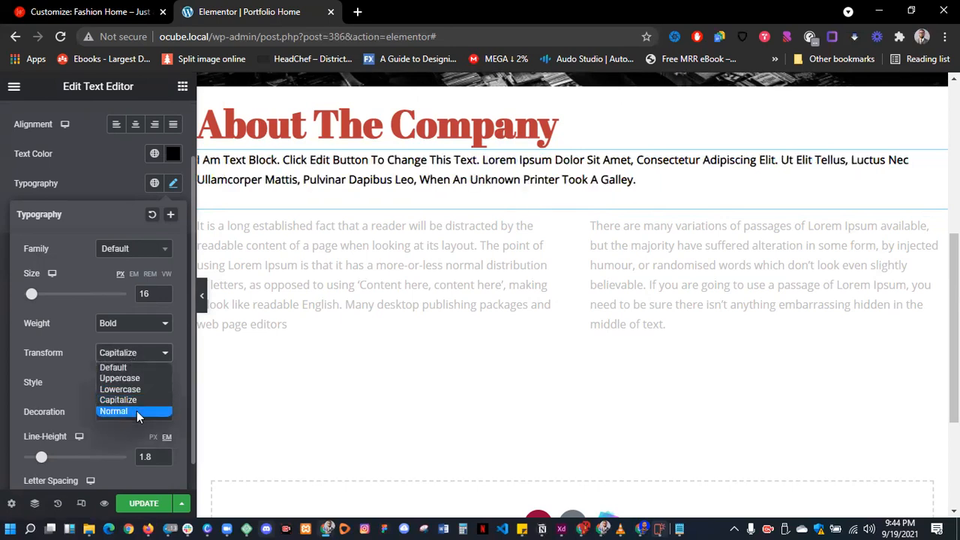
left_click(137, 410)
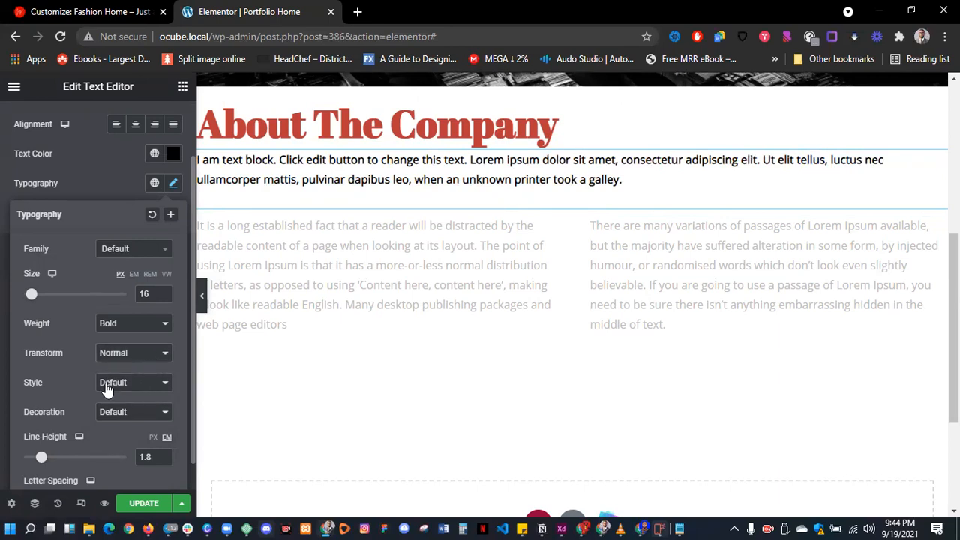
- Try Normal, Italic and Oblique font styles on the paragraph, then return it to Default
left_click(107, 387)
left_click(123, 410)
left_click(128, 389)
left_click(127, 418)
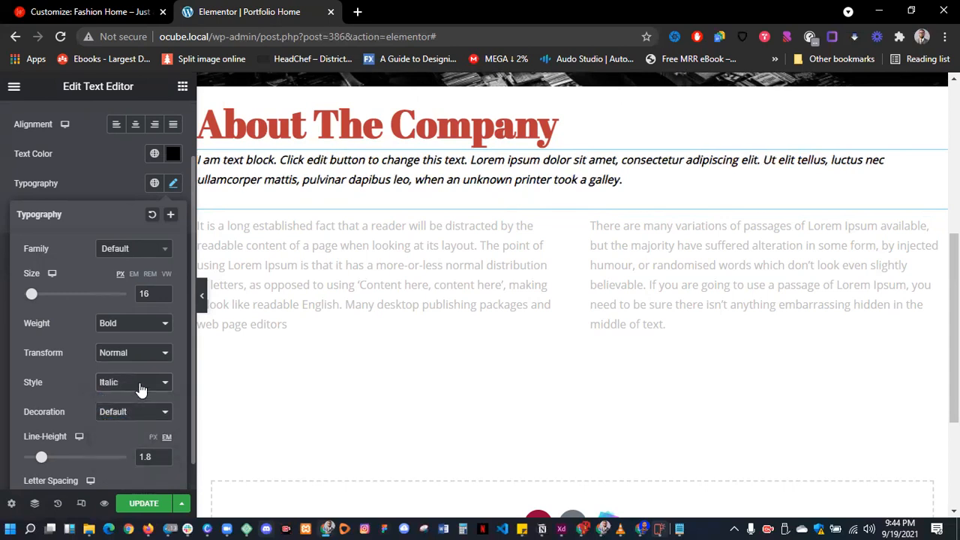
left_click(139, 387)
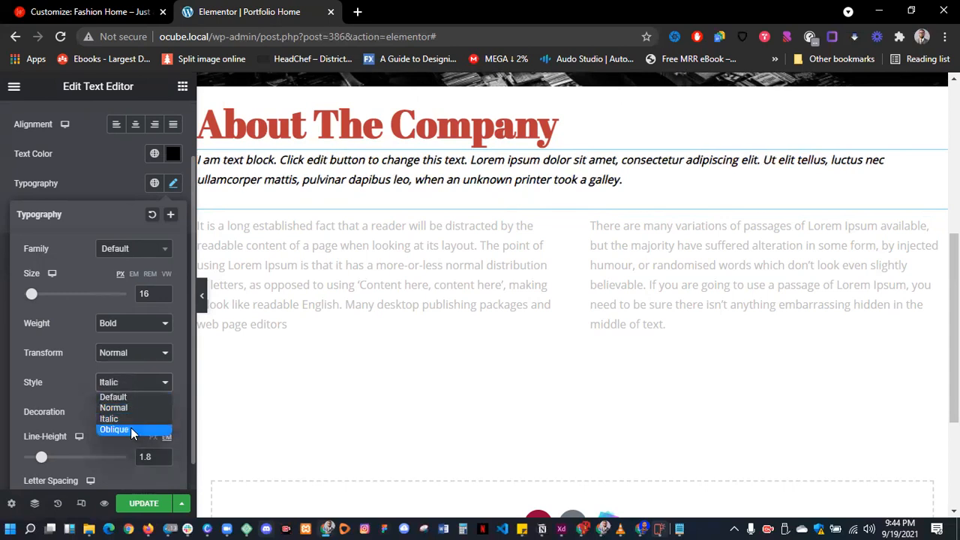
left_click(131, 429)
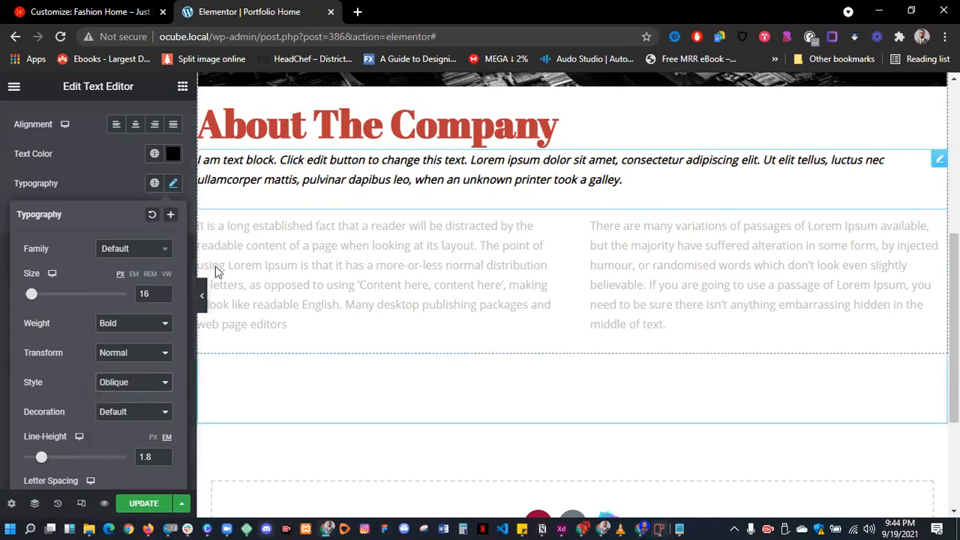
left_click(129, 387)
left_click(131, 397)
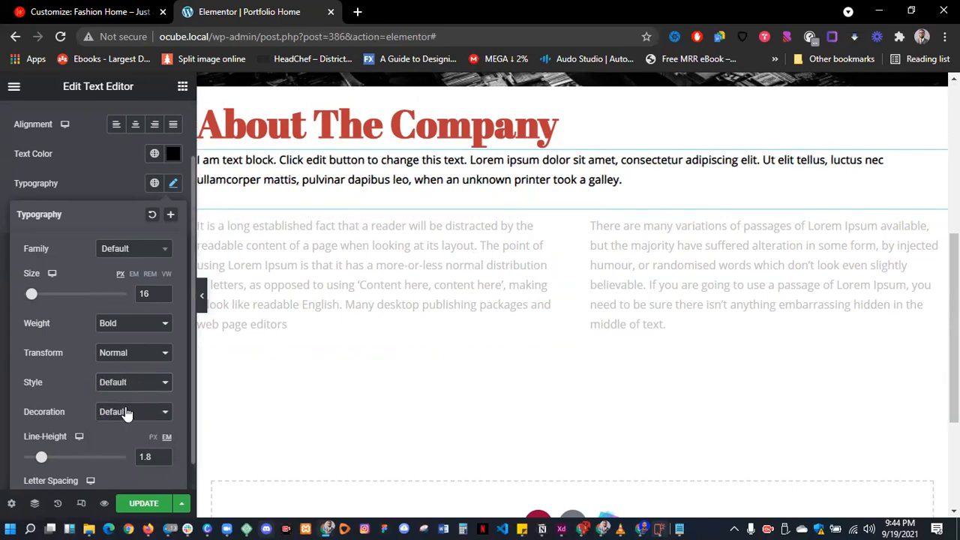
- Try underline, overline and line-through decorations, then set the paragraph's decoration to None
left_click(113, 416)
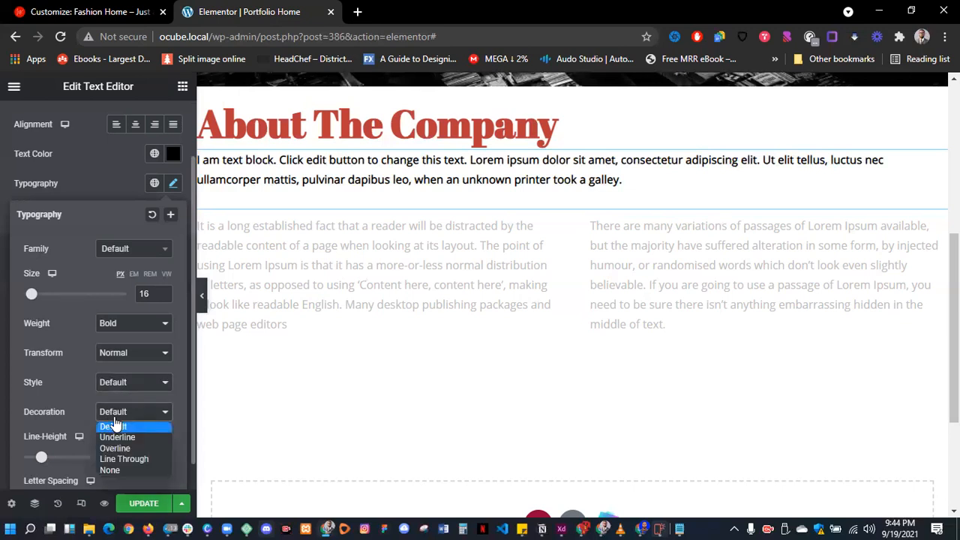
left_click(117, 437)
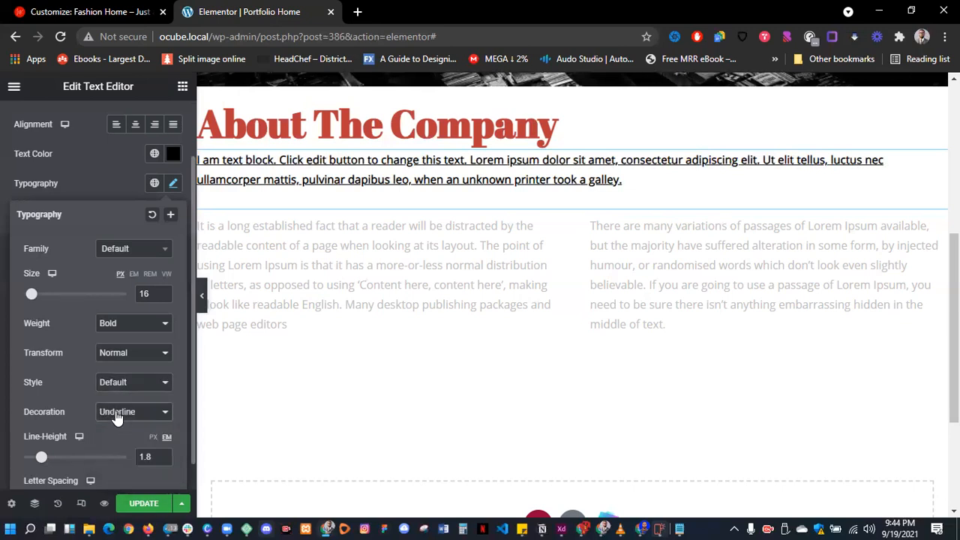
left_click(117, 417)
left_click(120, 449)
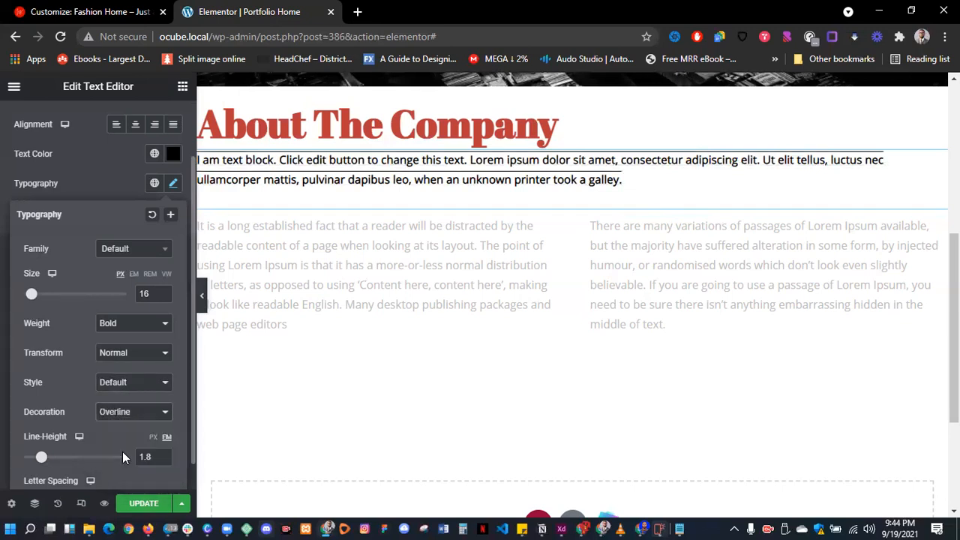
left_click(120, 415)
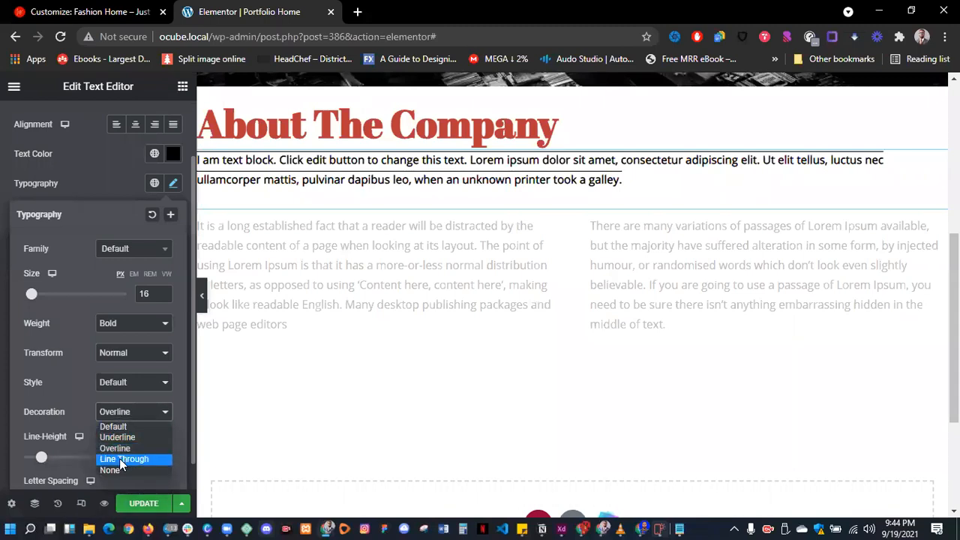
left_click(120, 459)
left_click(132, 414)
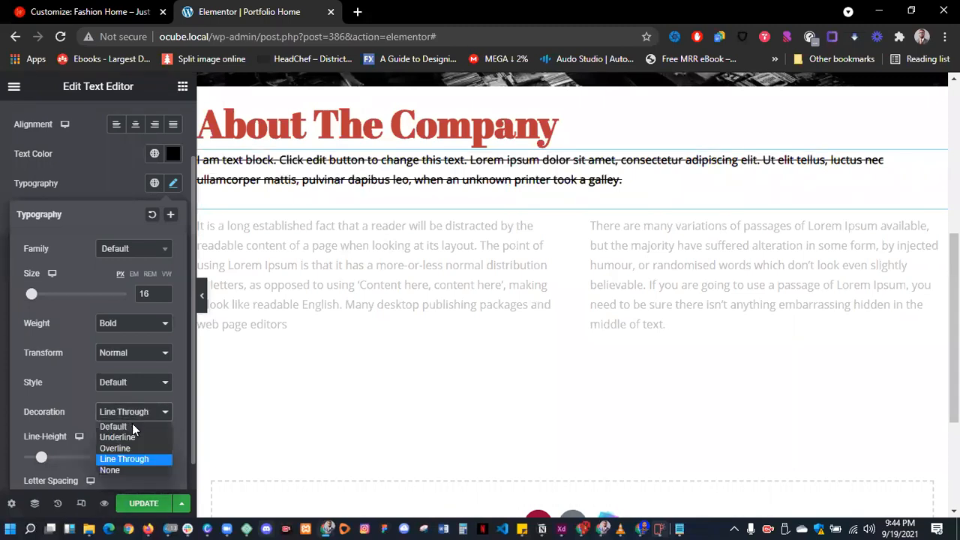
left_click(113, 470)
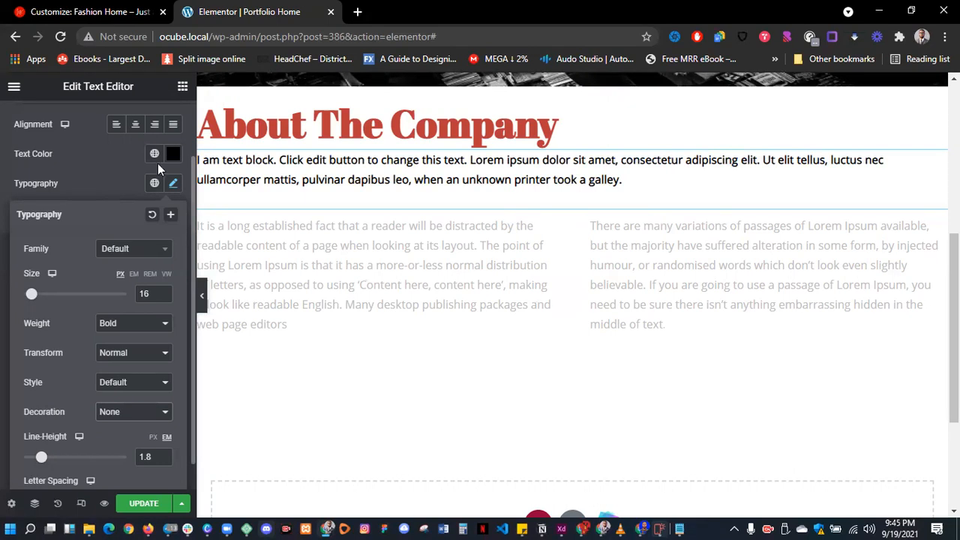
- Try Justified, Right and Left alignment, then centre the intro paragraph
left_click(126, 182)
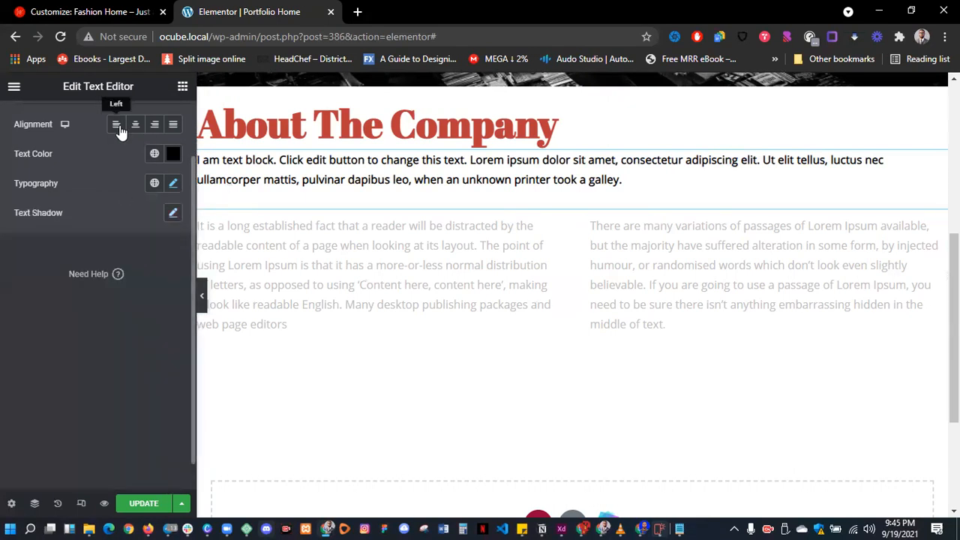
left_click(173, 128)
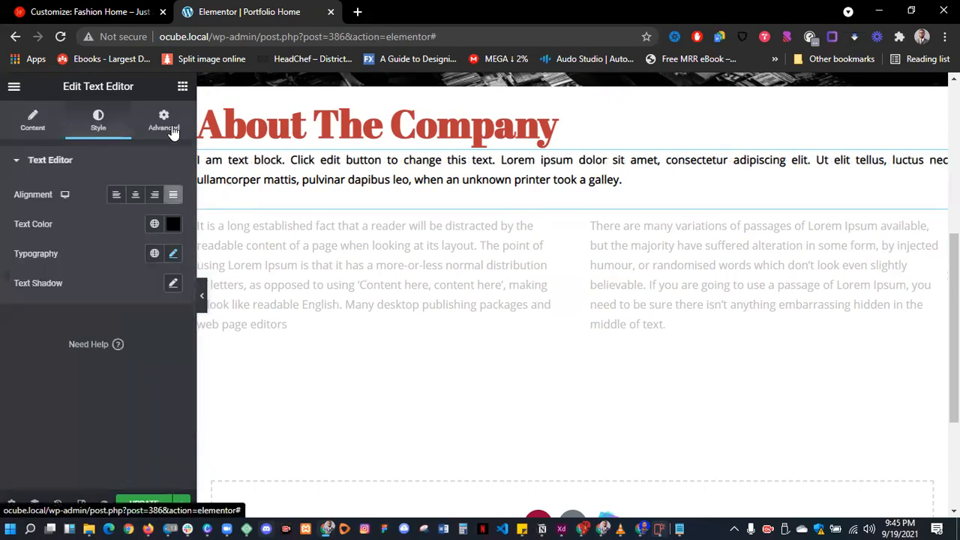
left_click(155, 197)
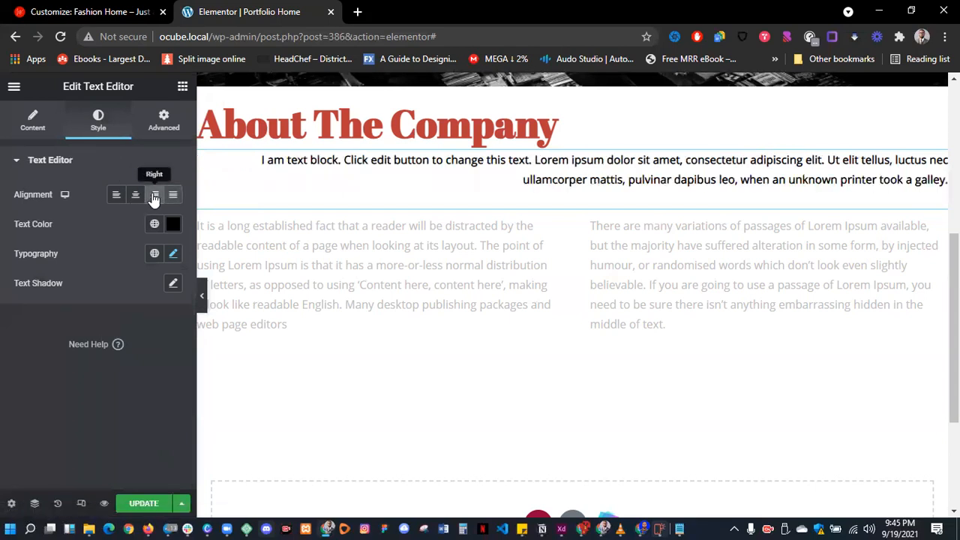
left_click(117, 196)
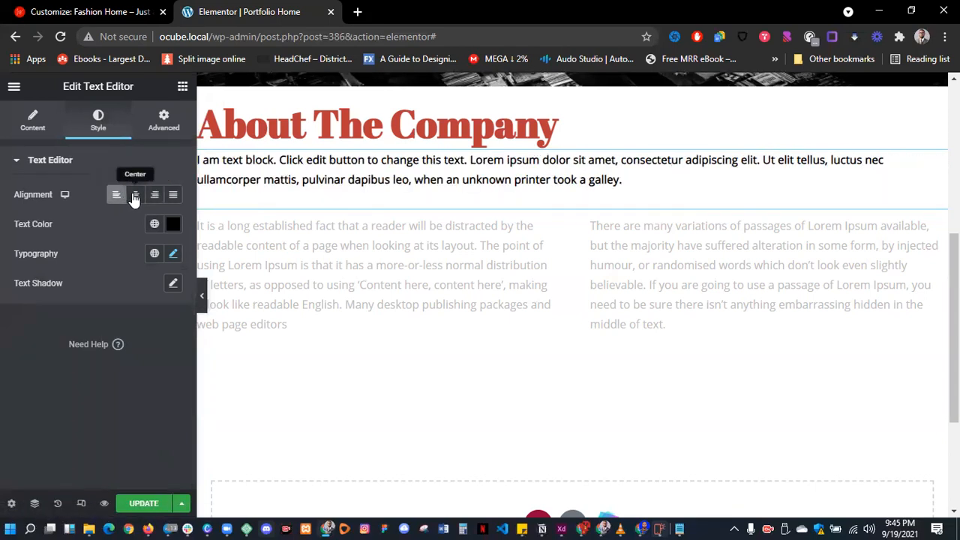
left_click(133, 195)
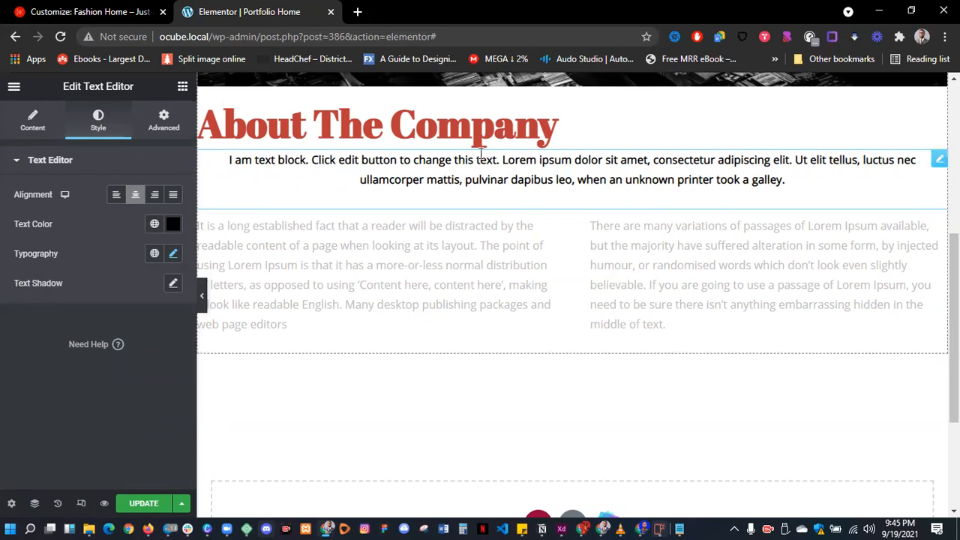
left_click(453, 114)
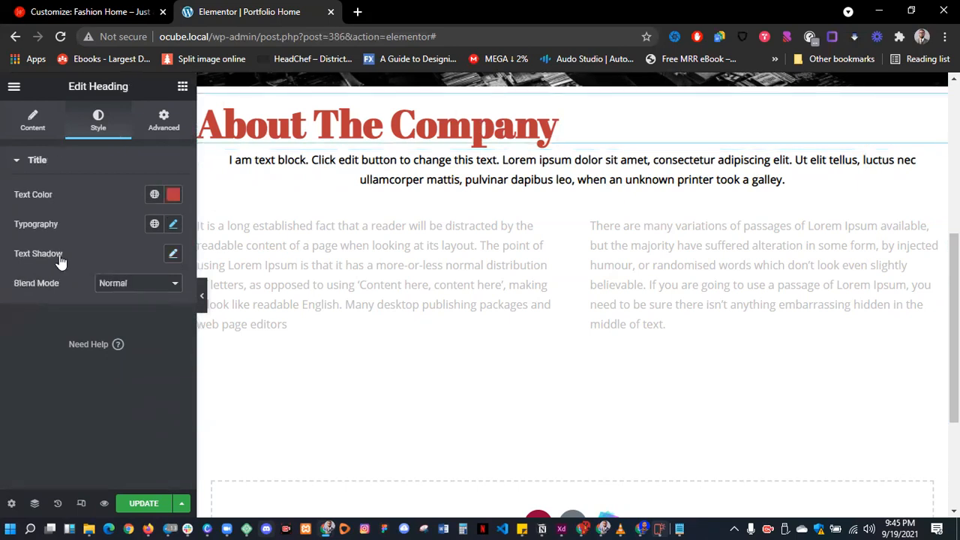
- Add a text shadow to the heading, adjusting its blur, horizontal and vertical offsets
left_click(175, 255)
mouse_move(36, 325)
left_mouse_down()
mouse_move(60, 329)
mouse_move(32, 327)
left_mouse_up()
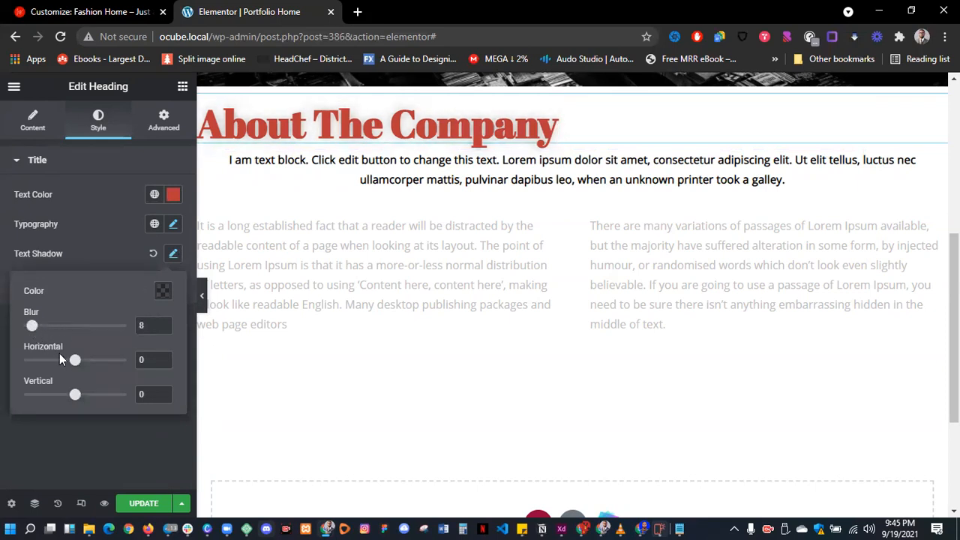
mouse_move(77, 362)
left_mouse_down()
mouse_move(96, 360)
mouse_move(85, 360)
left_mouse_up()
left_click_drag(75, 396, 97, 363)
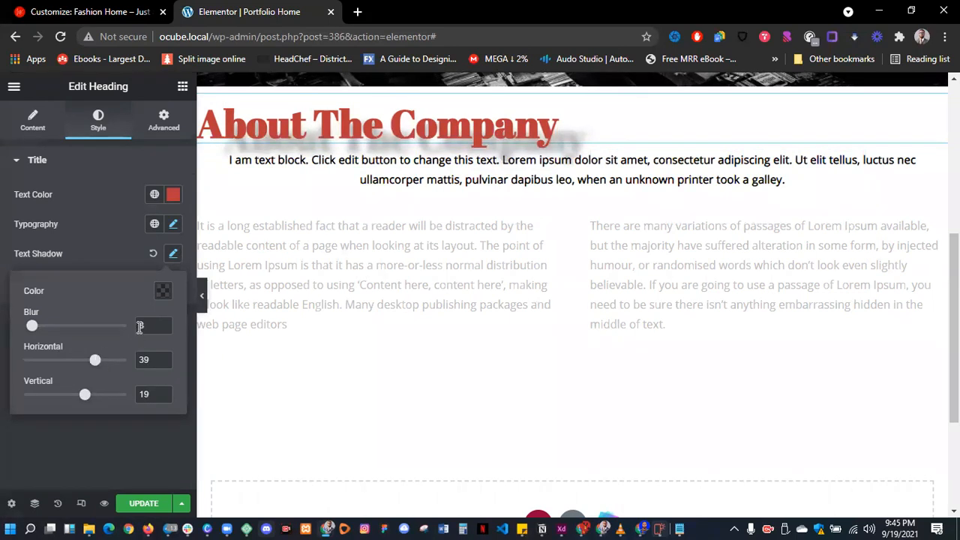
left_click_drag(31, 326, 25, 330)
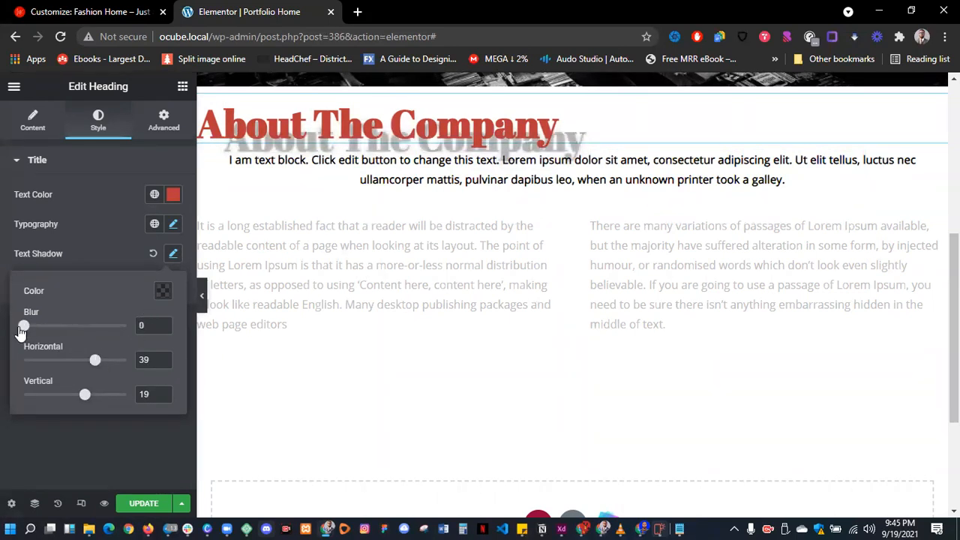
- Set the heading shadow colour to solid black
left_click(163, 295)
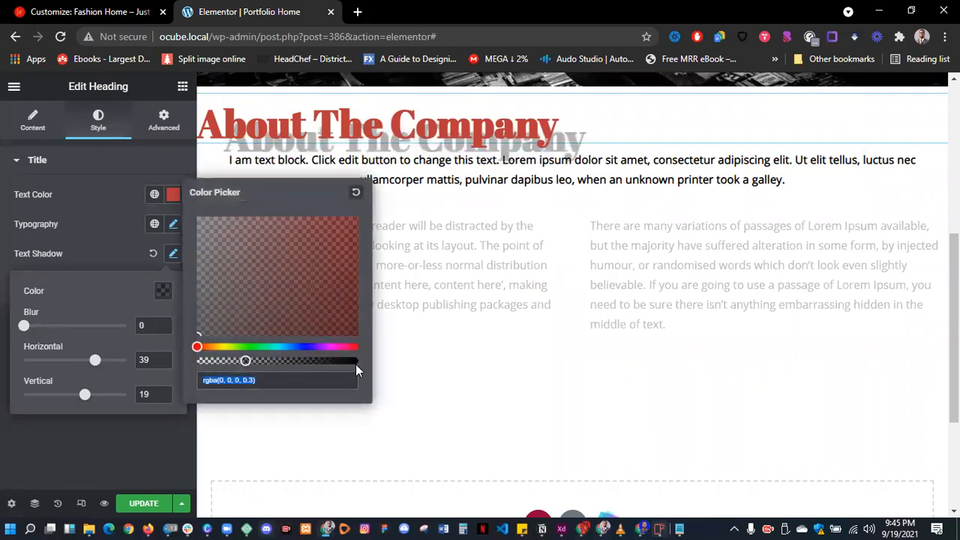
left_click(357, 361)
left_click_drag(328, 305, 381, 335)
left_click(95, 363)
left_click_drag(96, 364, 91, 362)
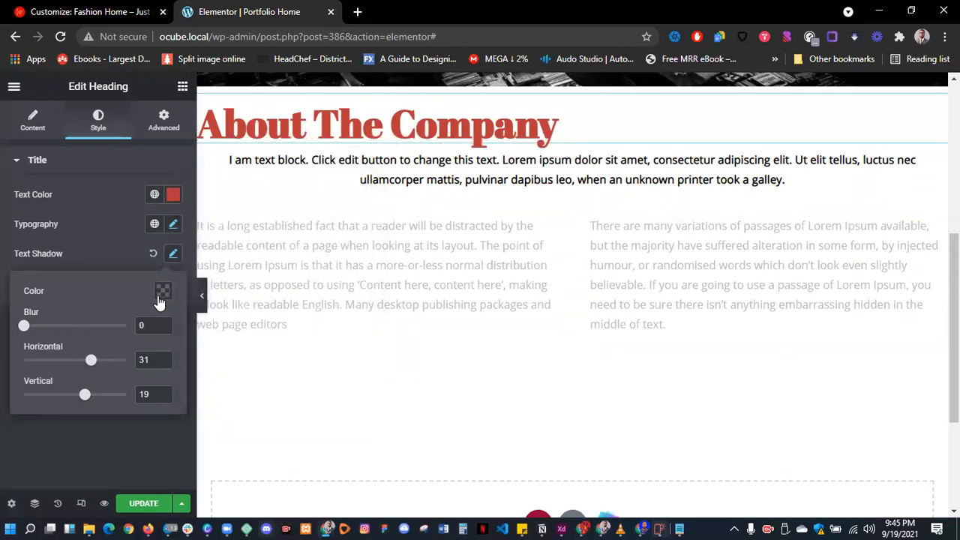
left_click(162, 293)
mouse_move(344, 362)
left_mouse_down()
mouse_move(358, 362)
mouse_move(262, 361)
mouse_move(358, 362)
left_mouse_up()
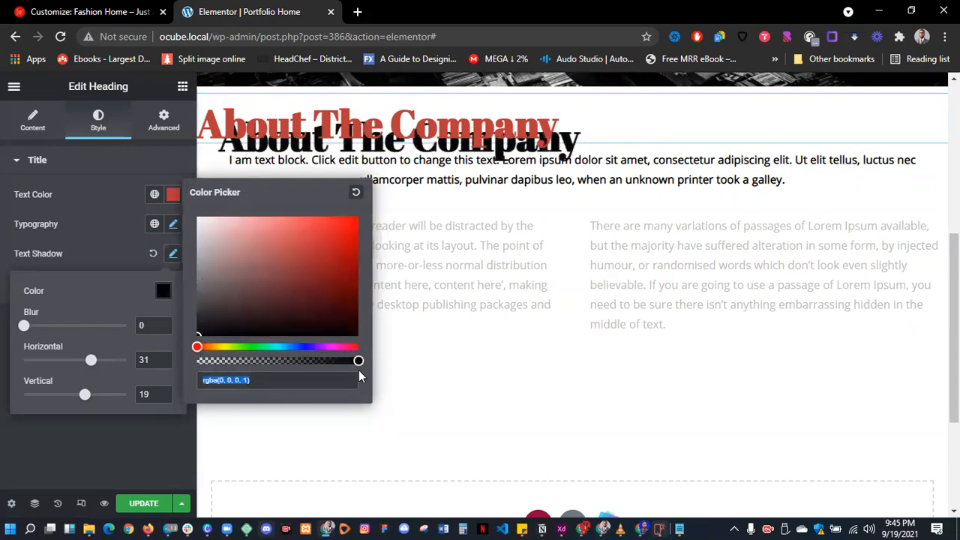
left_click(364, 367)
left_click(105, 290)
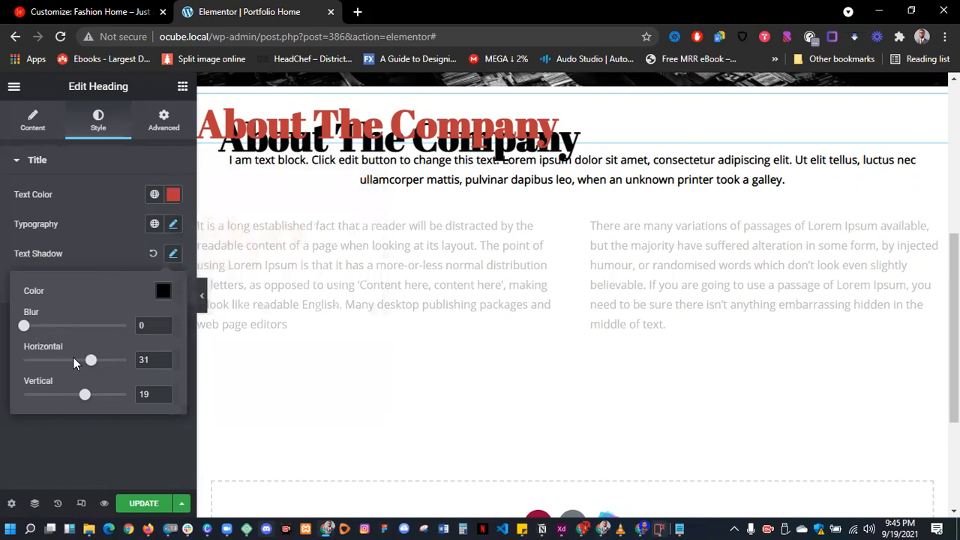
- Fine-tune the shadow to blur 3, horizontal 12 and vertical 40
mouse_move(95, 362)
left_mouse_down()
mouse_move(76, 367)
mouse_move(79, 395)
mouse_move(65, 395)
mouse_move(71, 364)
mouse_move(81, 362)
left_mouse_up()
left_click_drag(71, 403, 74, 404)
left_click_drag(78, 364, 100, 367)
left_click_drag(70, 395, 61, 404)
mouse_move(27, 332)
left_mouse_down()
mouse_move(38, 330)
mouse_move(30, 335)
left_mouse_up()
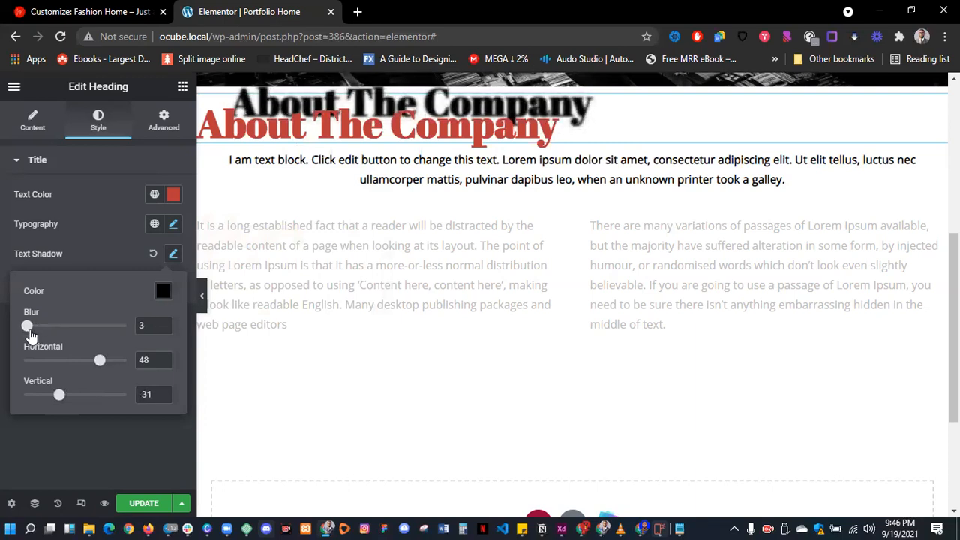
left_click_drag(99, 360, 78, 366)
left_click_drag(58, 399, 95, 395)
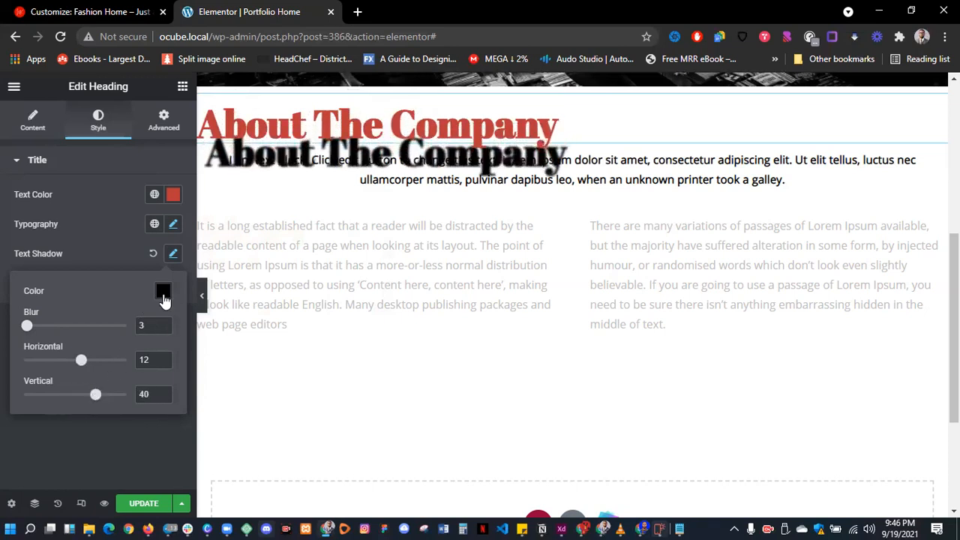
- Make the heading shadow semi-transparent at 0.08 opacity
left_click(163, 292)
left_click_drag(358, 360, 210, 361)
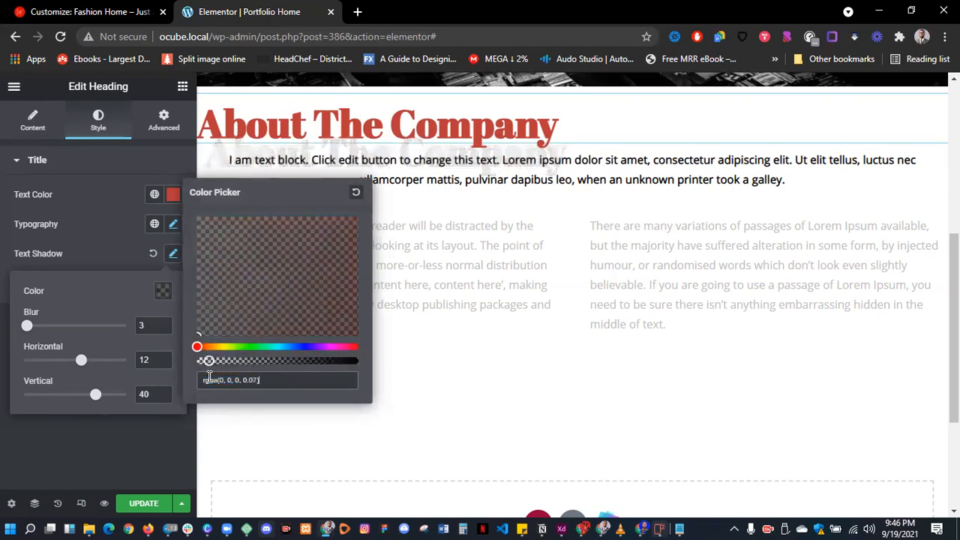
left_click(111, 159)
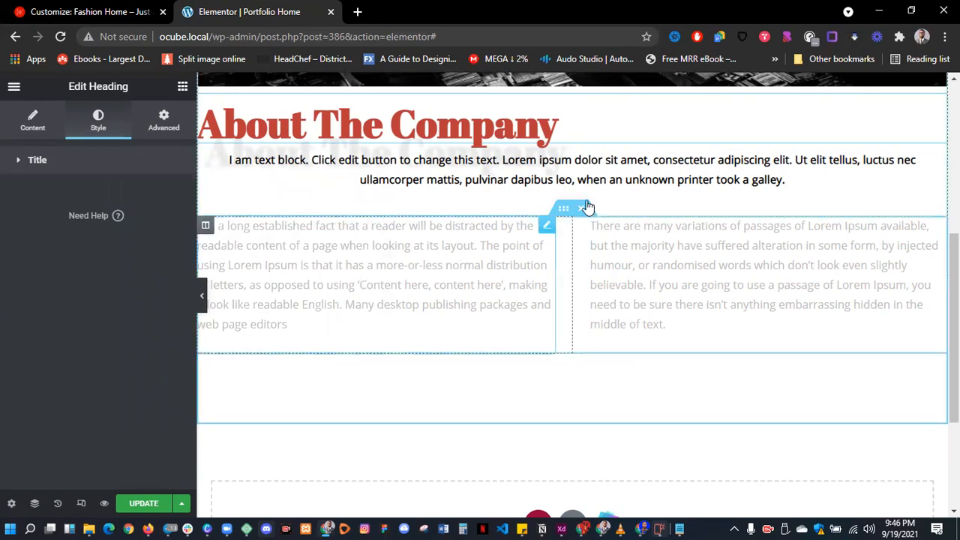
left_click(205, 225)
left_click(581, 226)
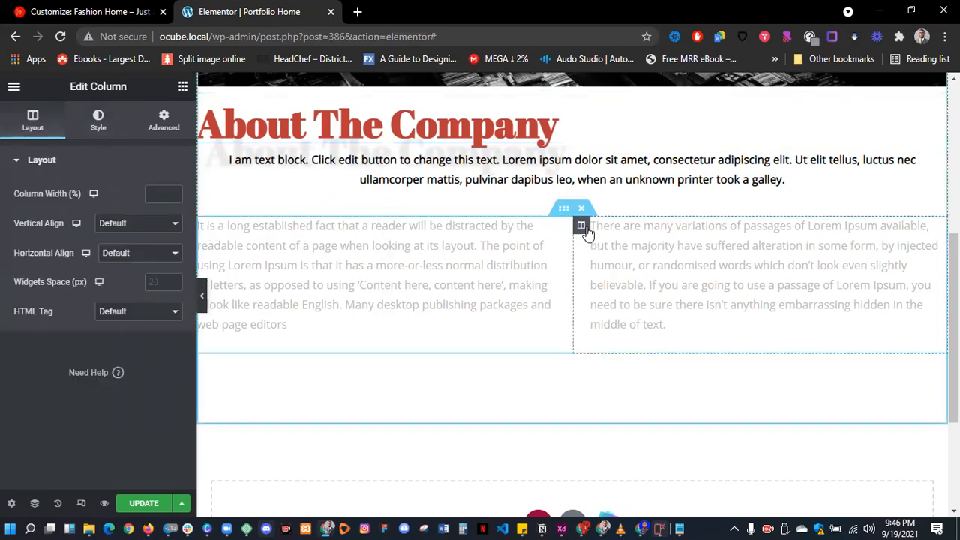
- Try centre and right alignment and a black colour on the right column's text
left_click(425, 276)
left_click(723, 272)
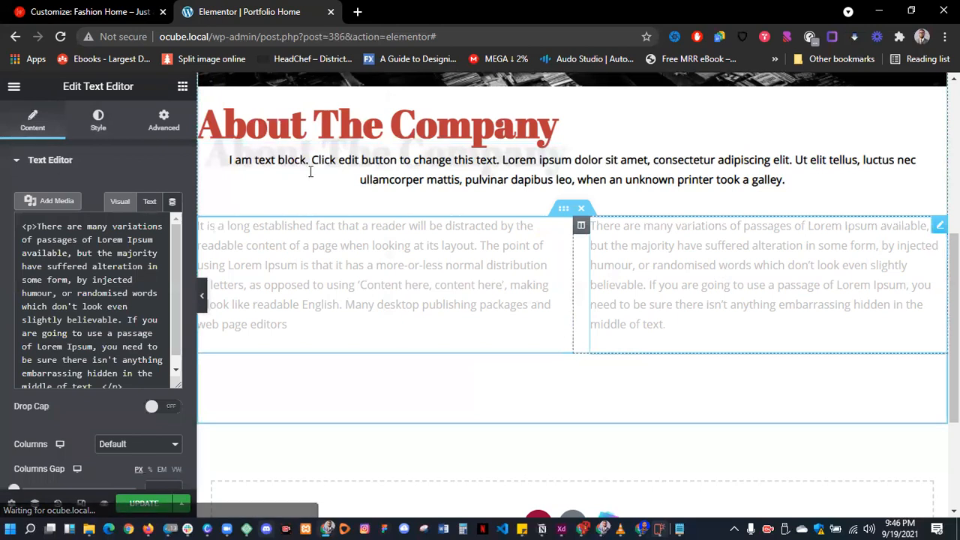
left_click(97, 125)
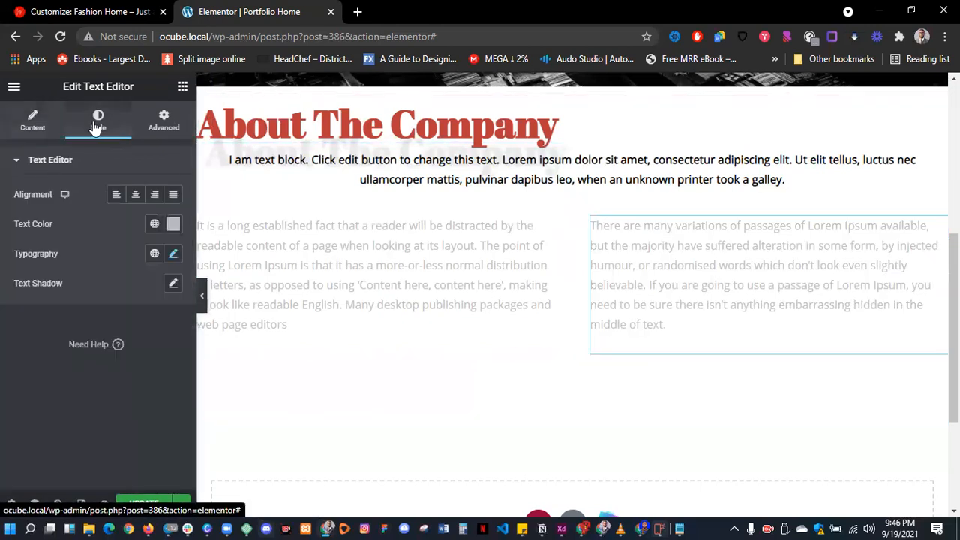
left_click(135, 194)
left_click(154, 194)
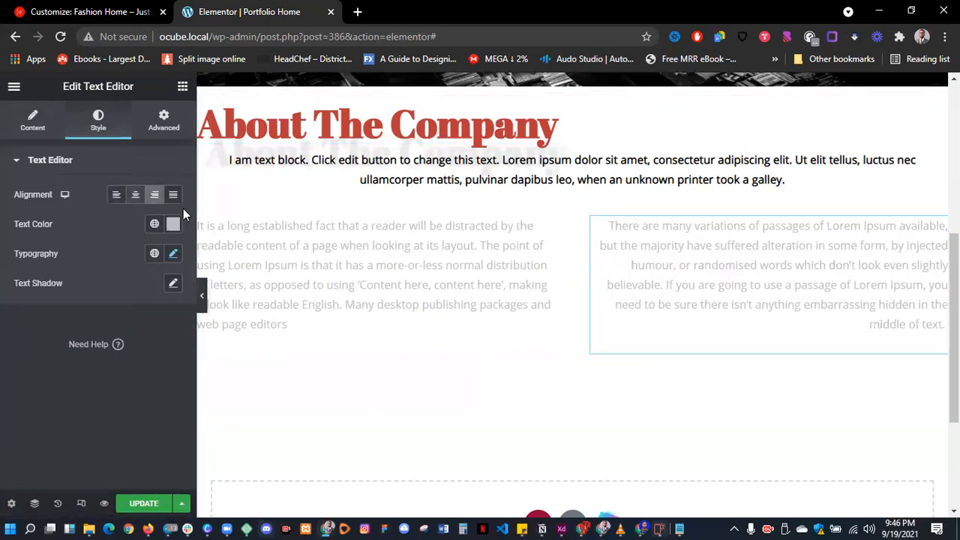
left_click(172, 226)
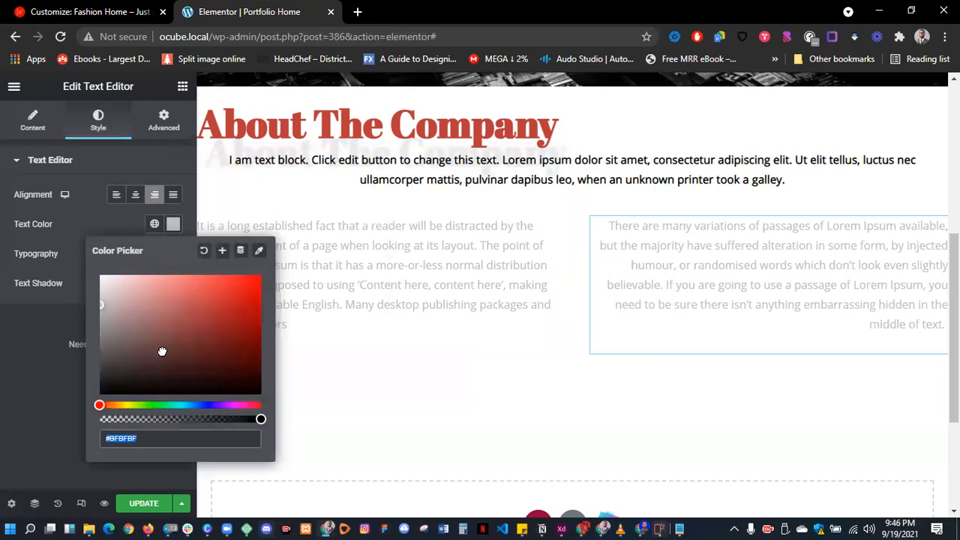
left_click(76, 220)
- Try Open Sans and Roboto, then set the right column's font family to Helvetica
left_click(173, 254)
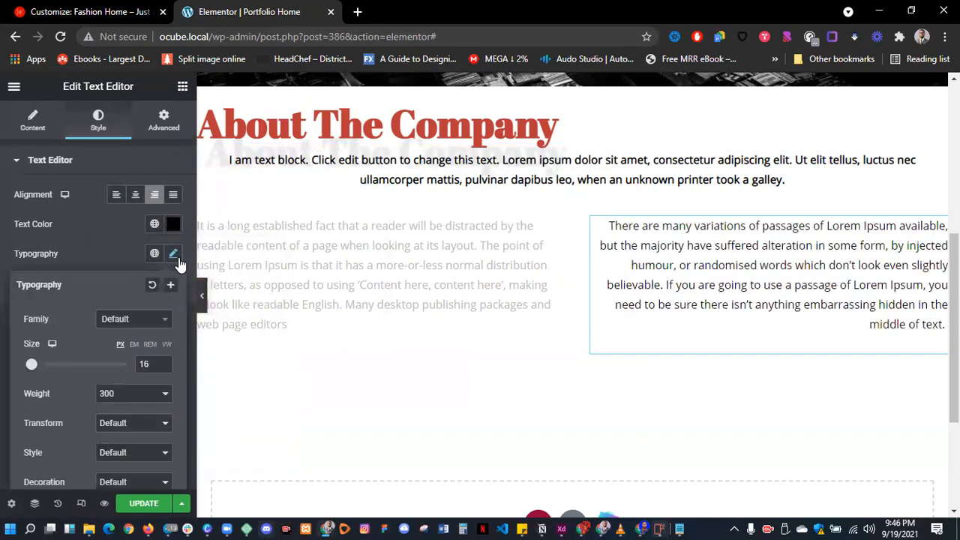
left_click(135, 321)
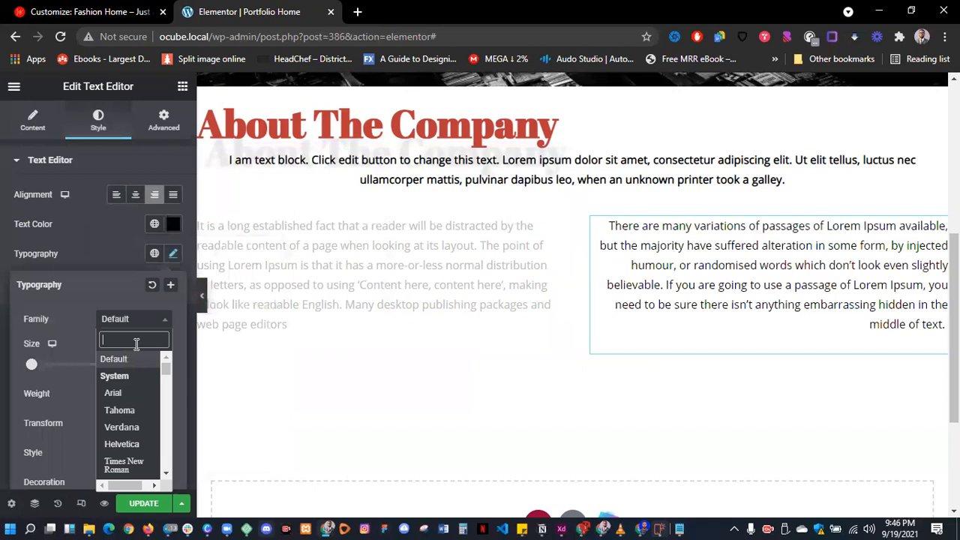
type("open")
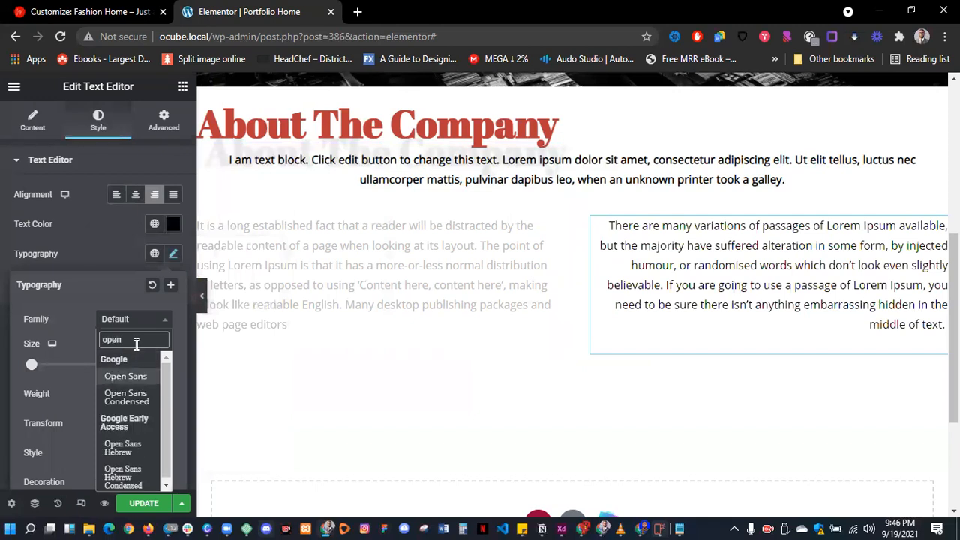
left_click(122, 376)
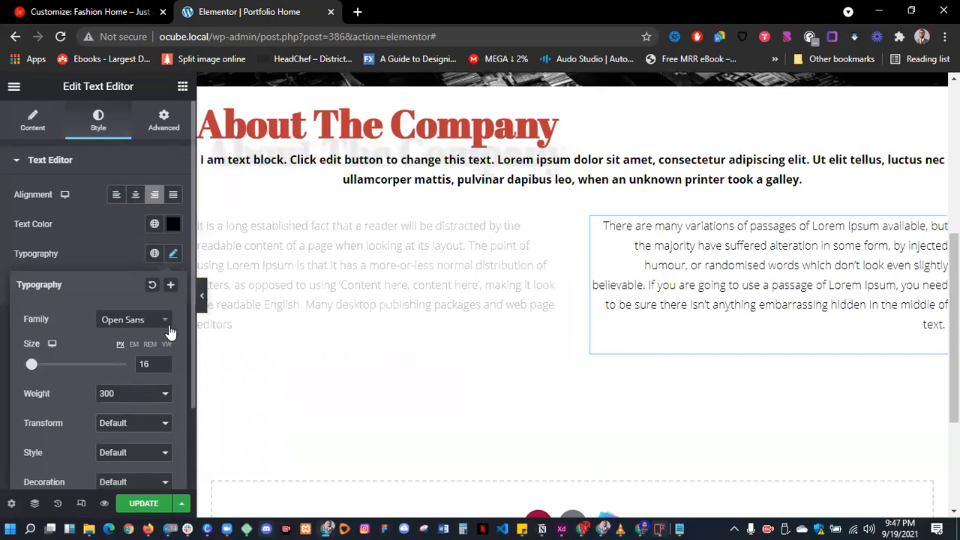
left_click(139, 322)
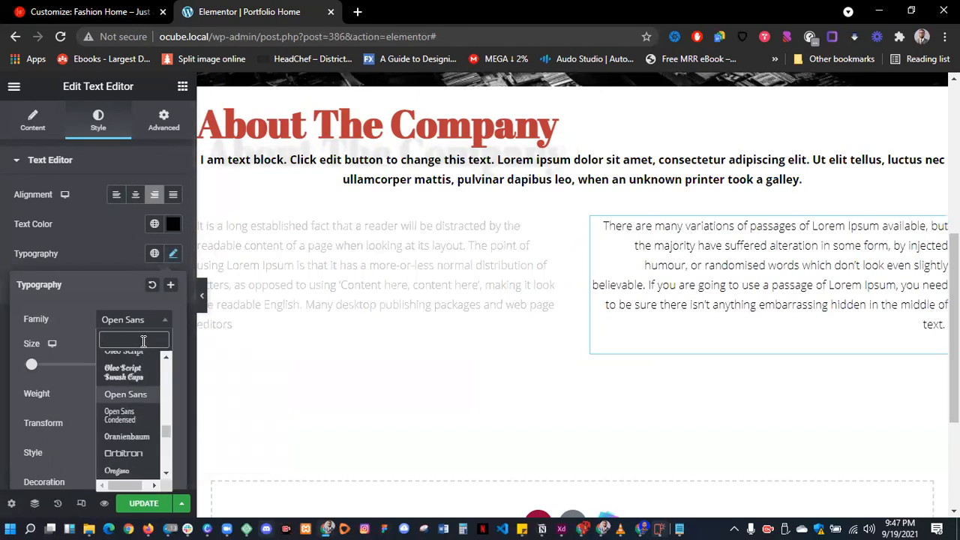
type("rob")
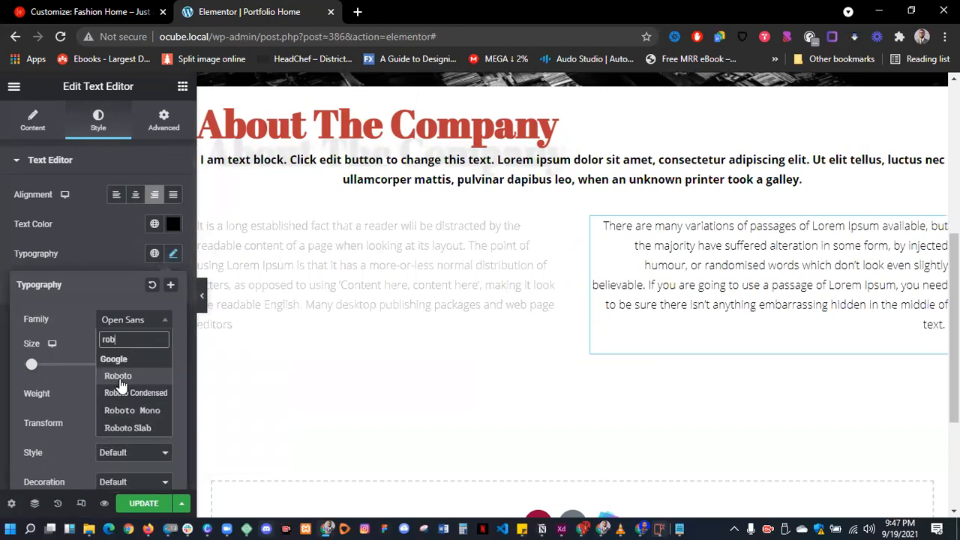
left_click(119, 376)
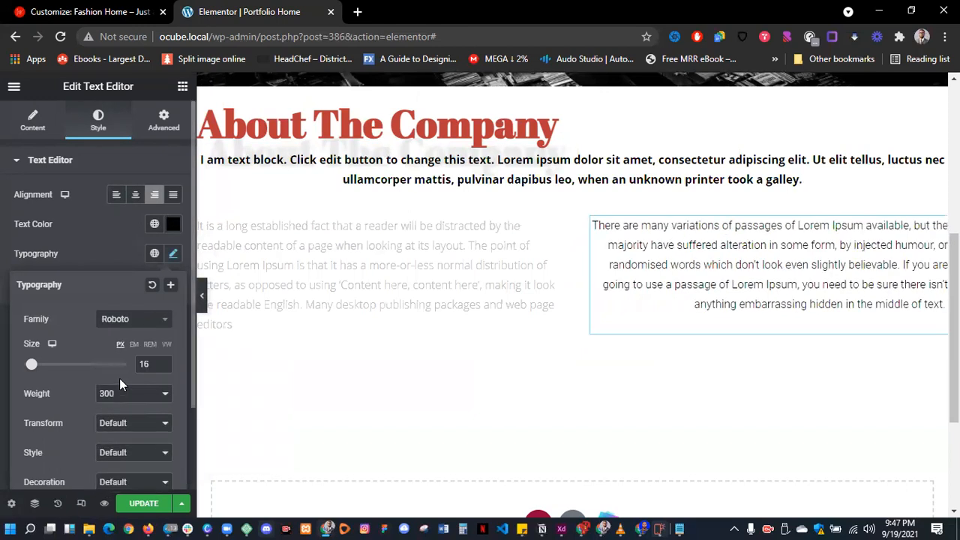
left_click(135, 324)
left_click_drag(169, 431, 168, 342)
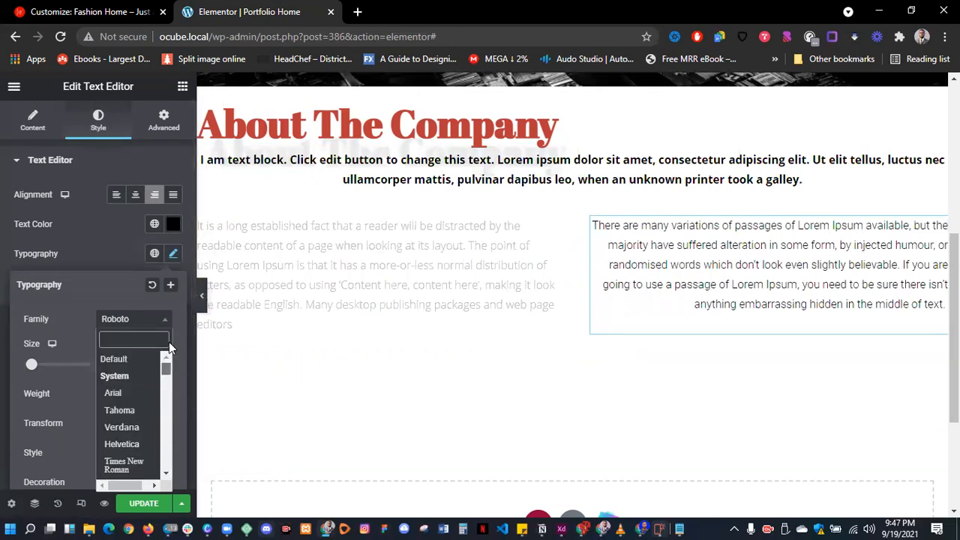
left_click(118, 445)
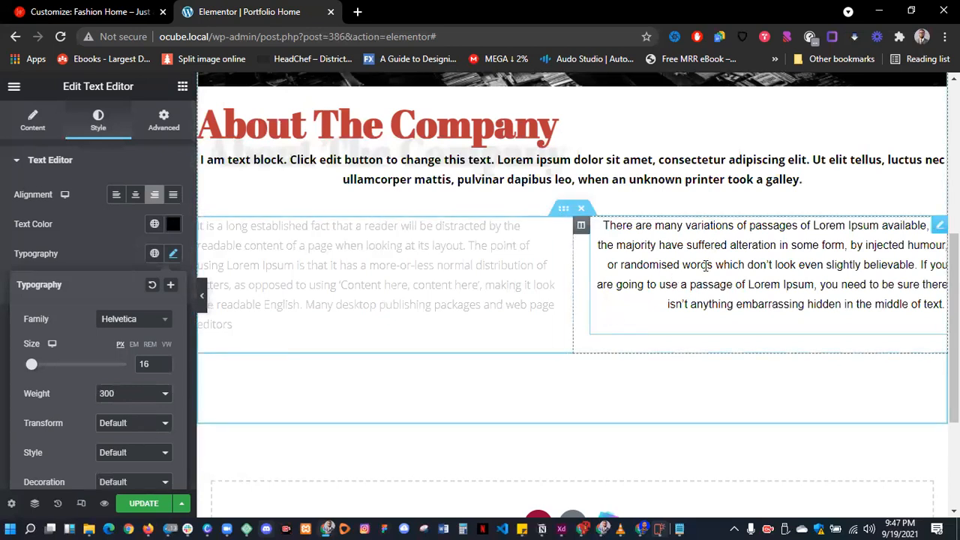
- Set the left column's text font family to Lato
left_click(399, 290)
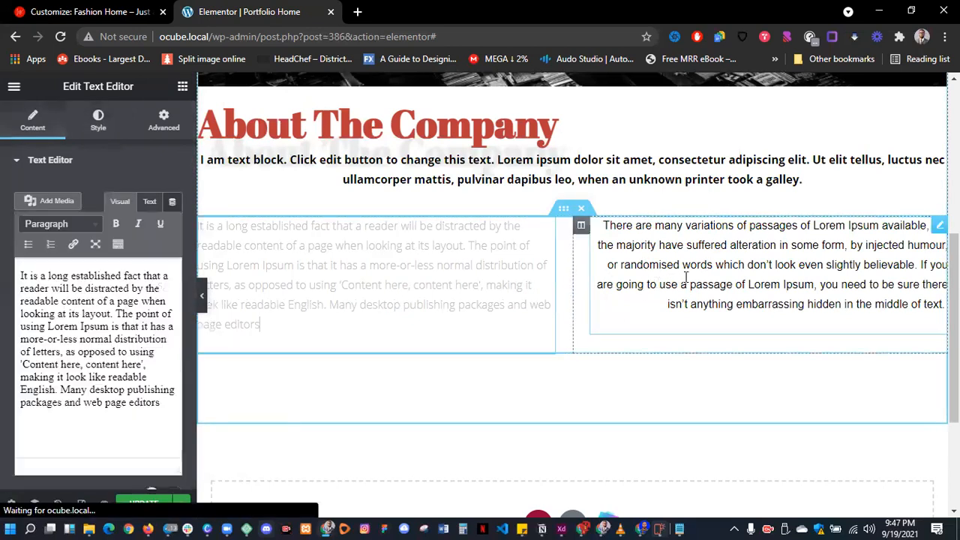
left_click(99, 120)
left_click(174, 254)
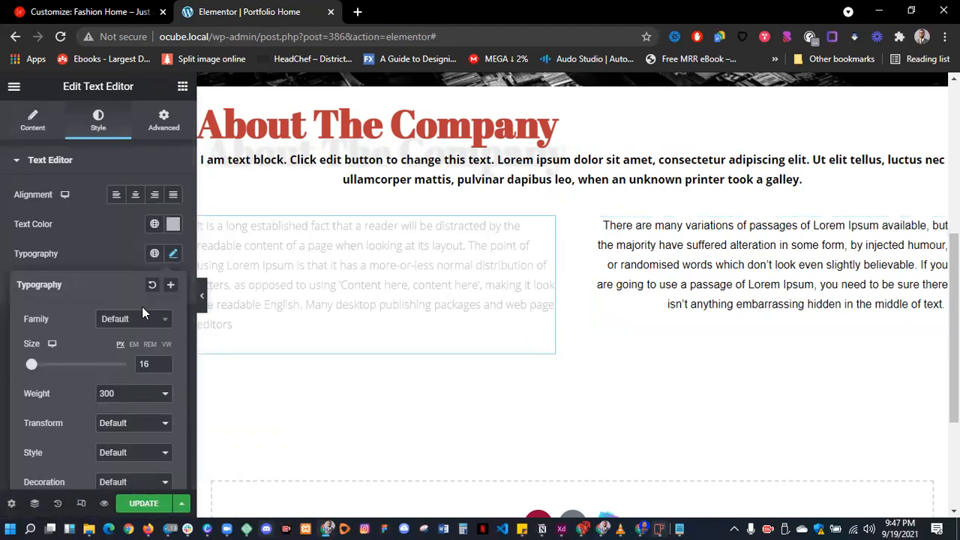
left_click(137, 320)
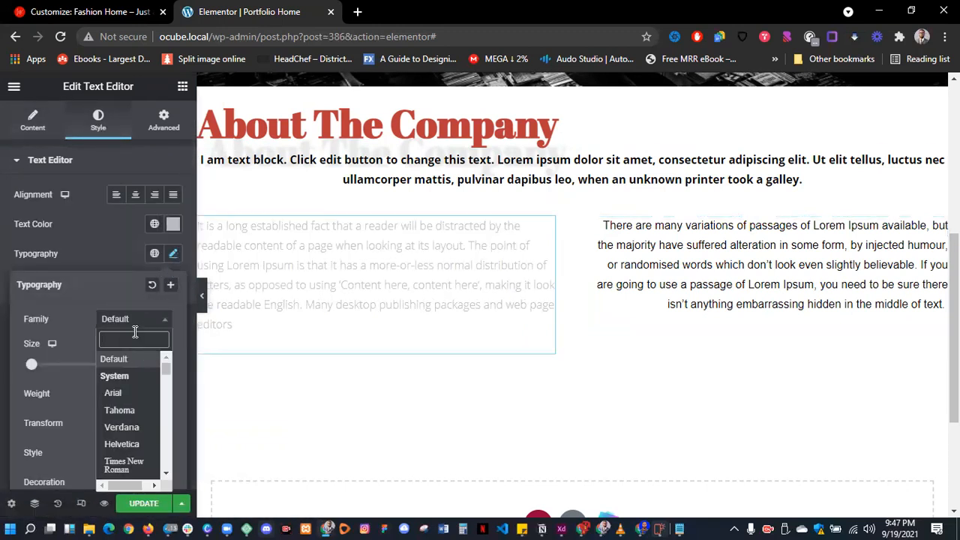
type("lato")
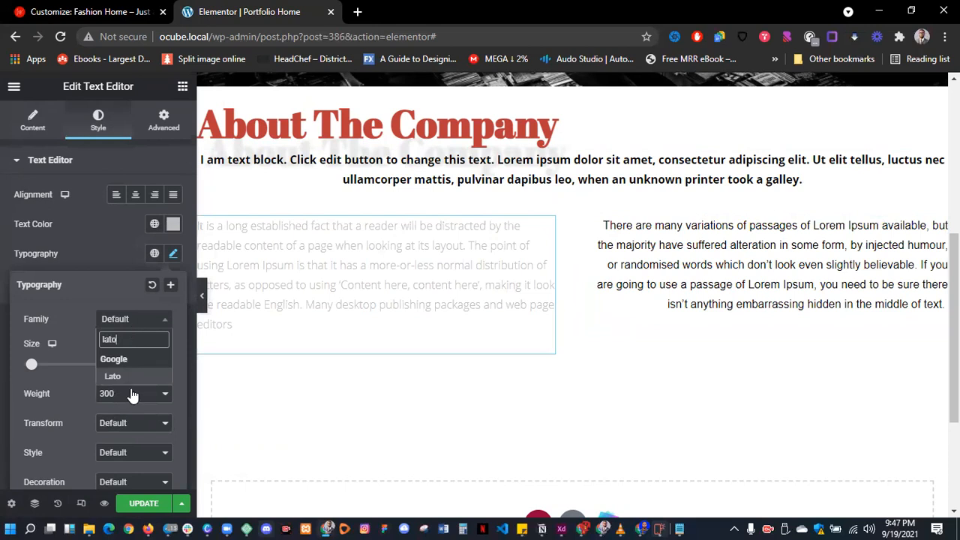
left_click(120, 377)
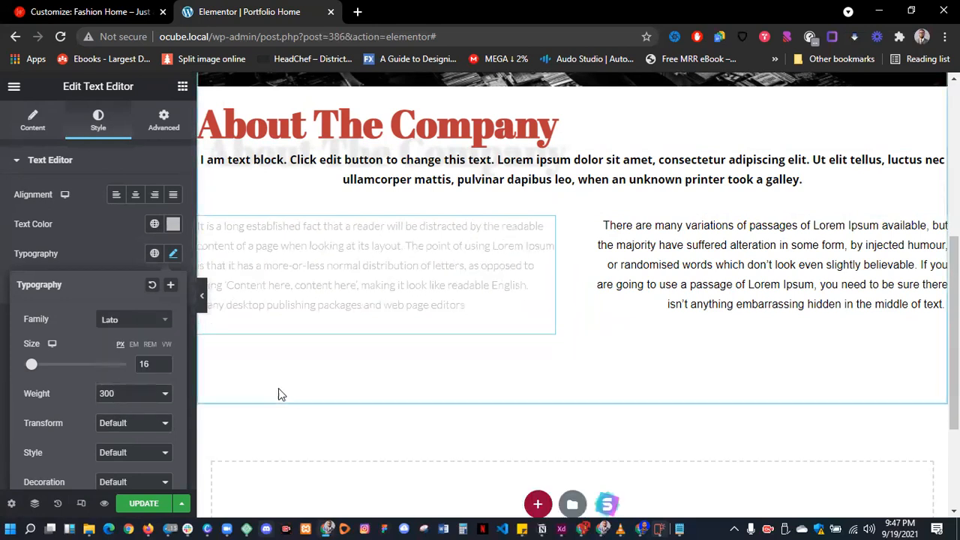
- Left-align the right column's text
left_click(697, 260)
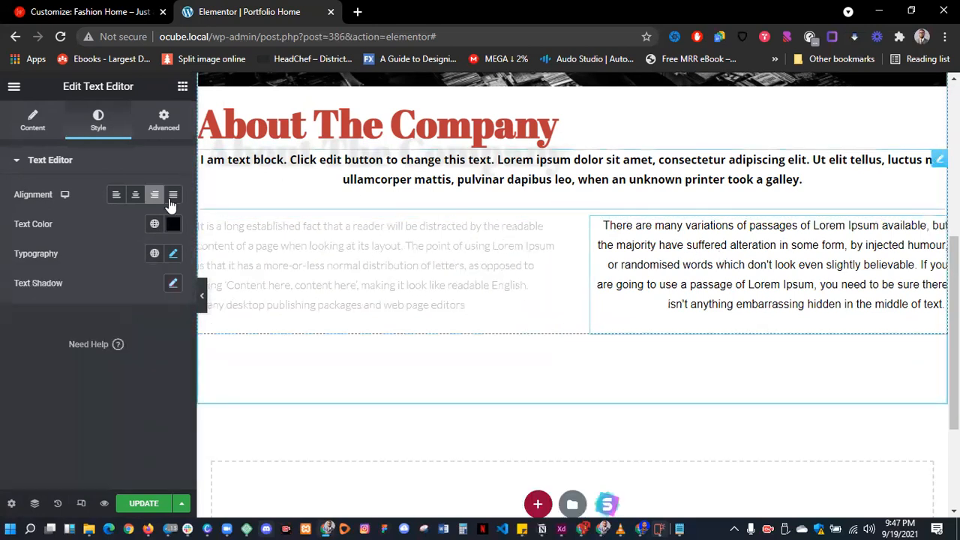
left_click(117, 194)
scroll(646, 244, "up", 5)
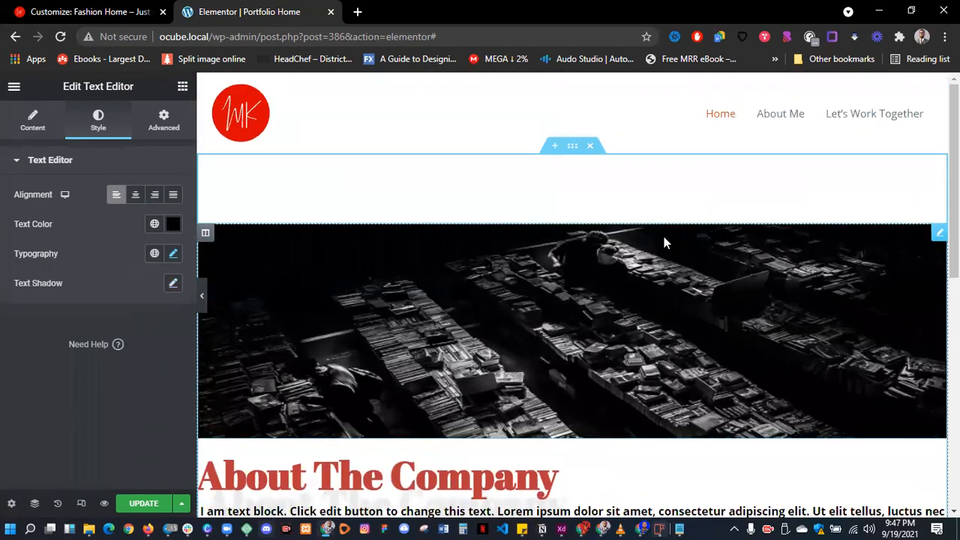
scroll(481, 373, "down", 5)
scroll(481, 373, "up", 3)
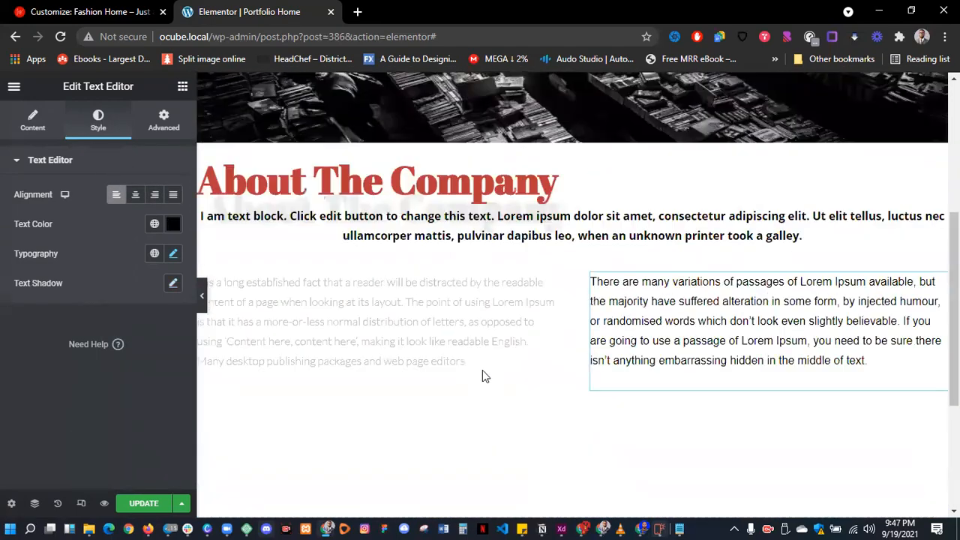
scroll(511, 373, "down", 2)
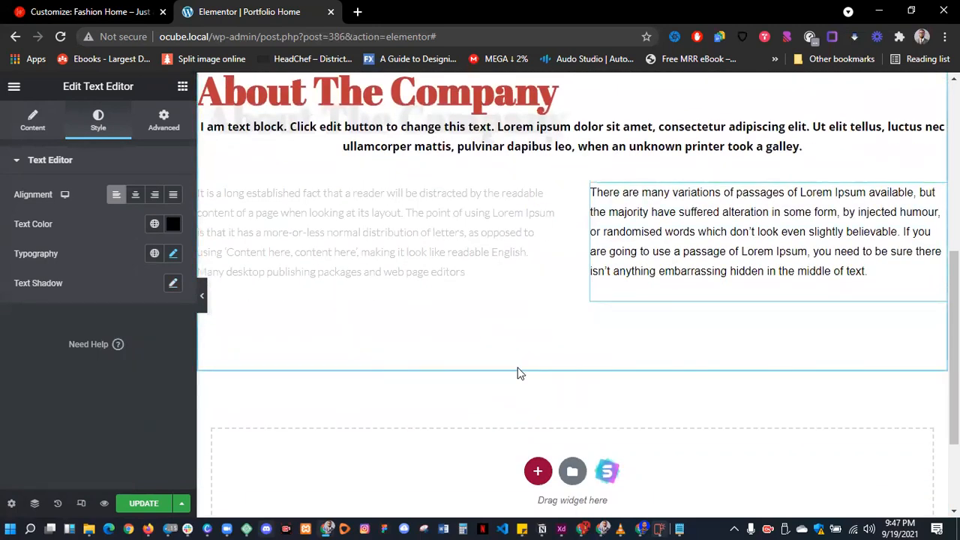
scroll(519, 373, "up", 3)
scroll(518, 373, "down", 2)
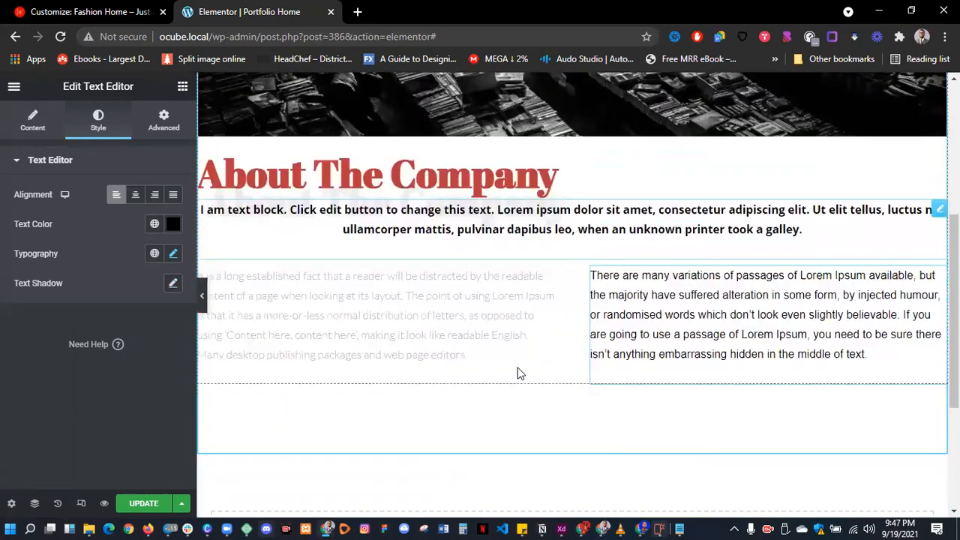
scroll(577, 161, "up", 1)
scroll(577, 160, "up", 4)
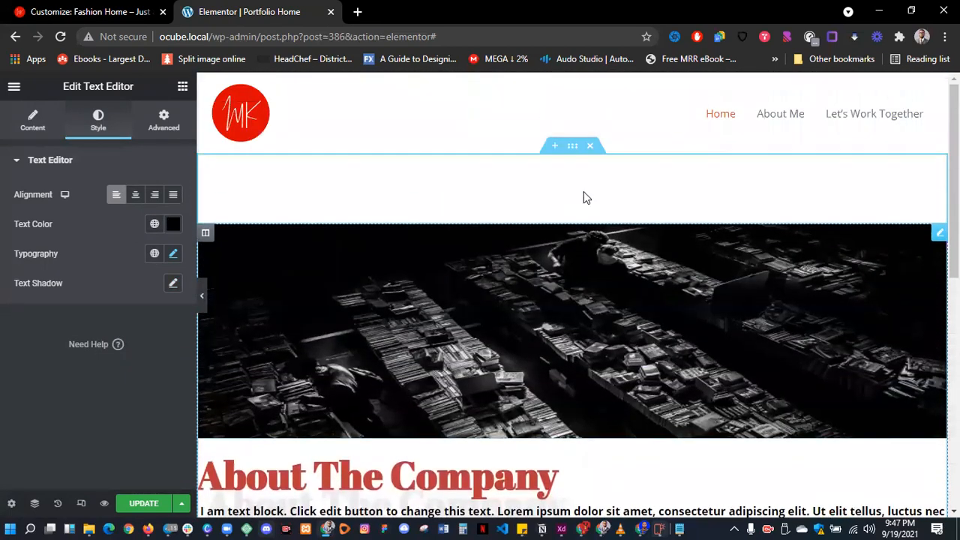
- Replace the top section with a new single-column section and set a classic image background on it
left_click(592, 147)
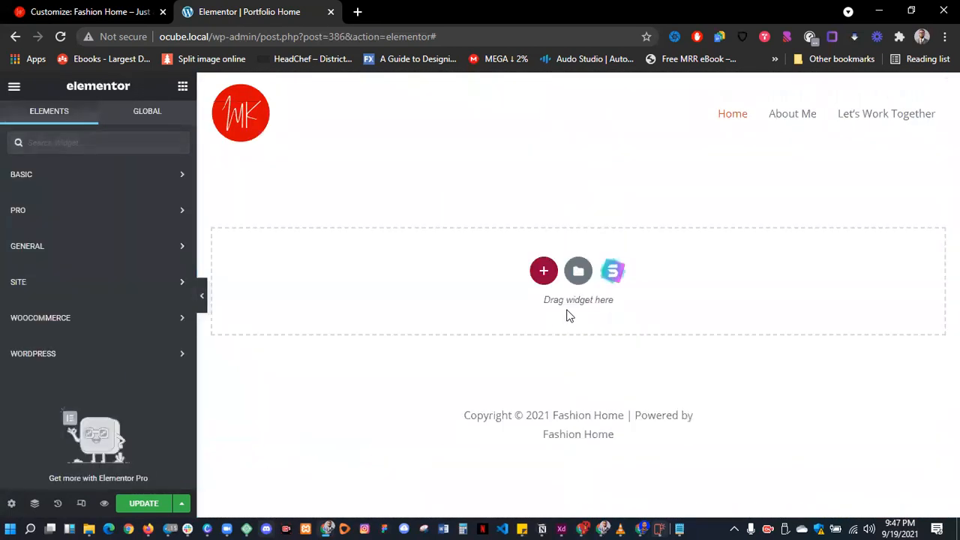
left_click(544, 272)
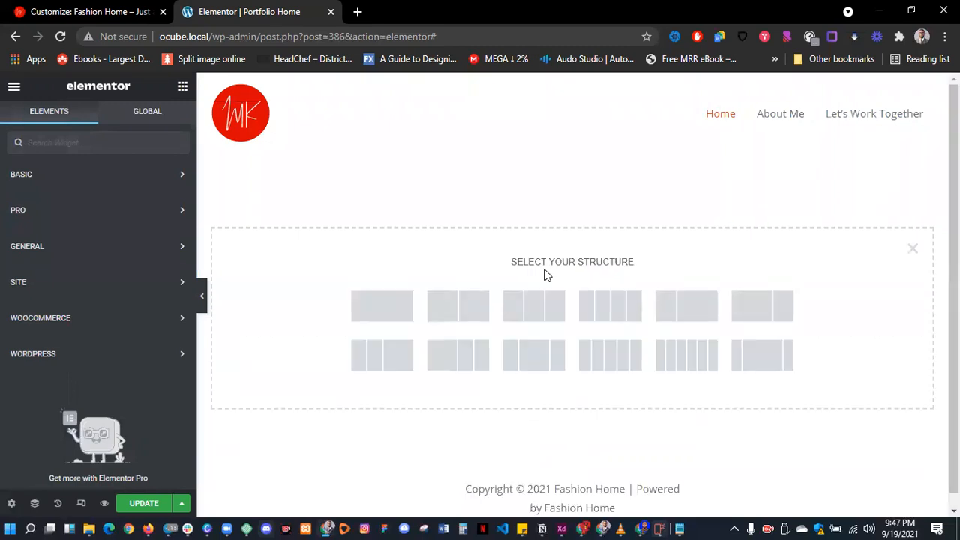
left_click(386, 312)
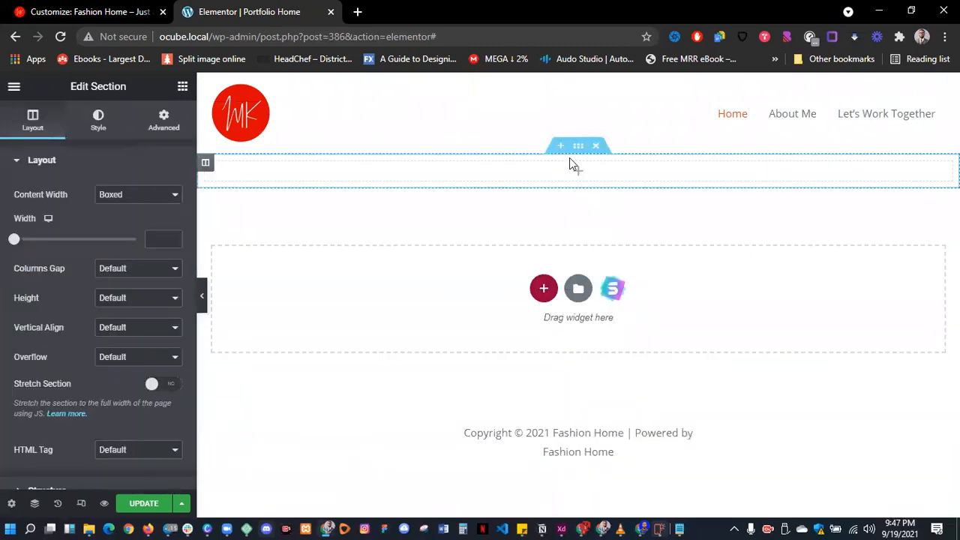
left_click(99, 120)
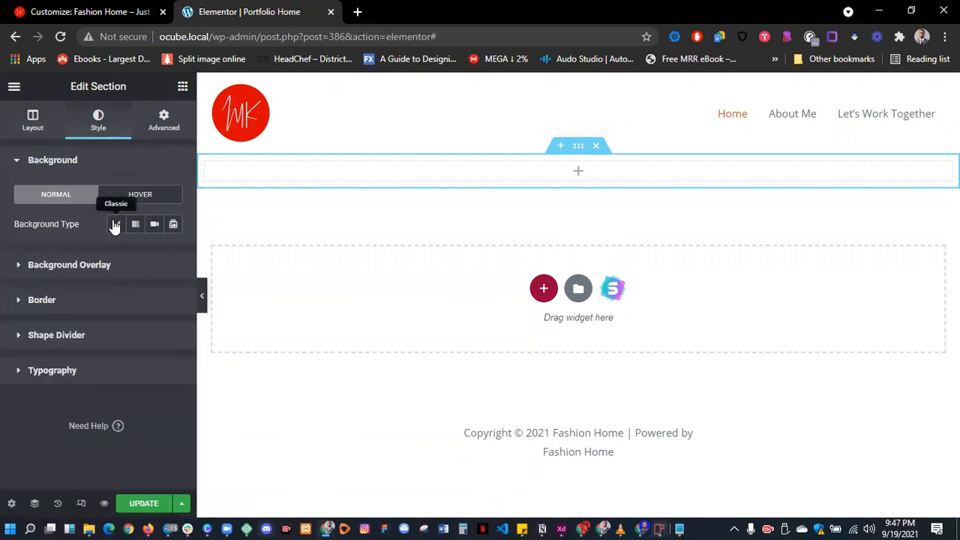
left_click(115, 225)
left_click(118, 323)
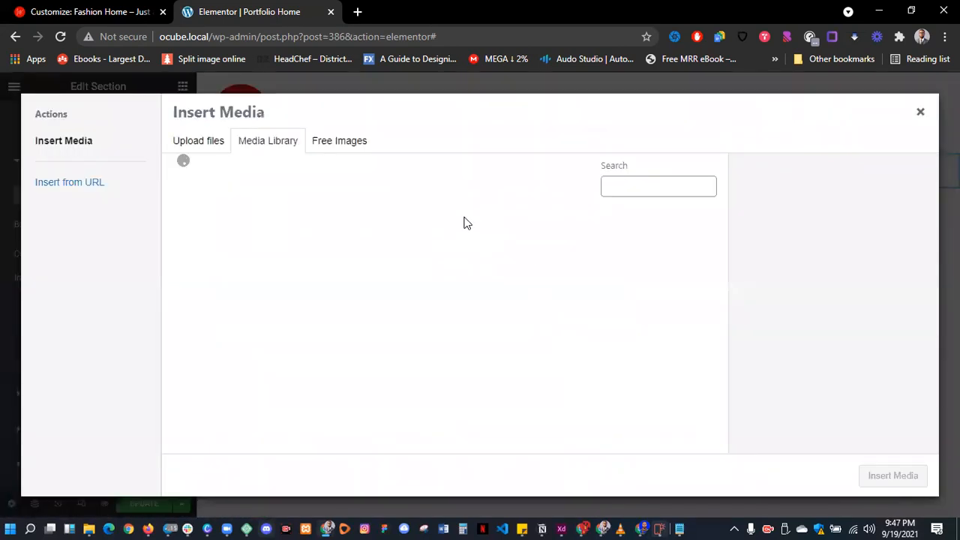
left_click(229, 263)
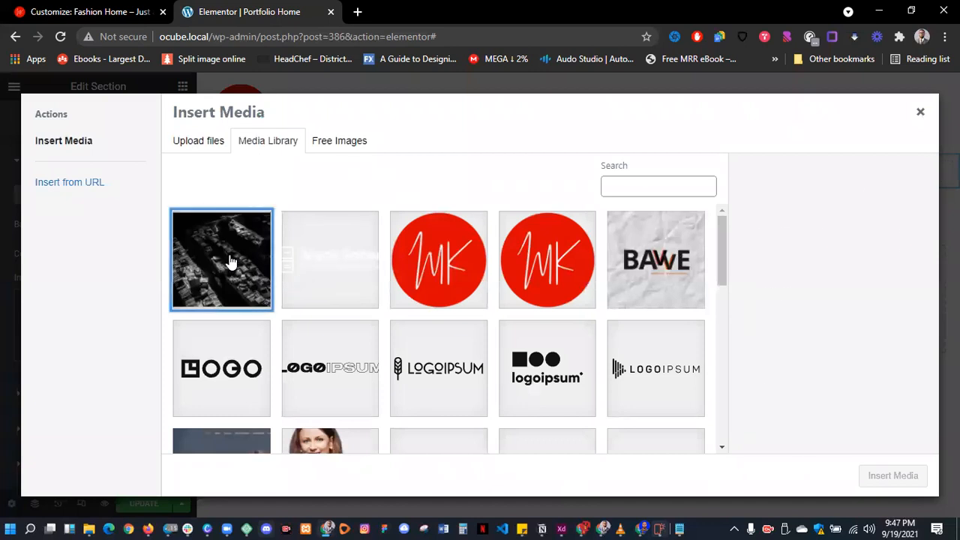
- Search free images for 'fashion', filter to horizontal, and insert the red-haired woman photo
left_click(321, 142)
left_click(386, 171)
type("fashion")
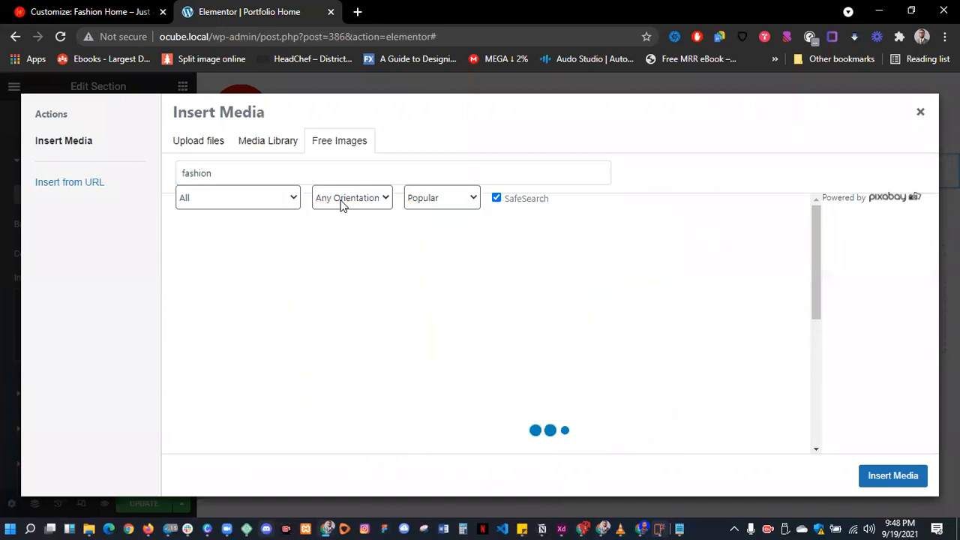
left_click(353, 197)
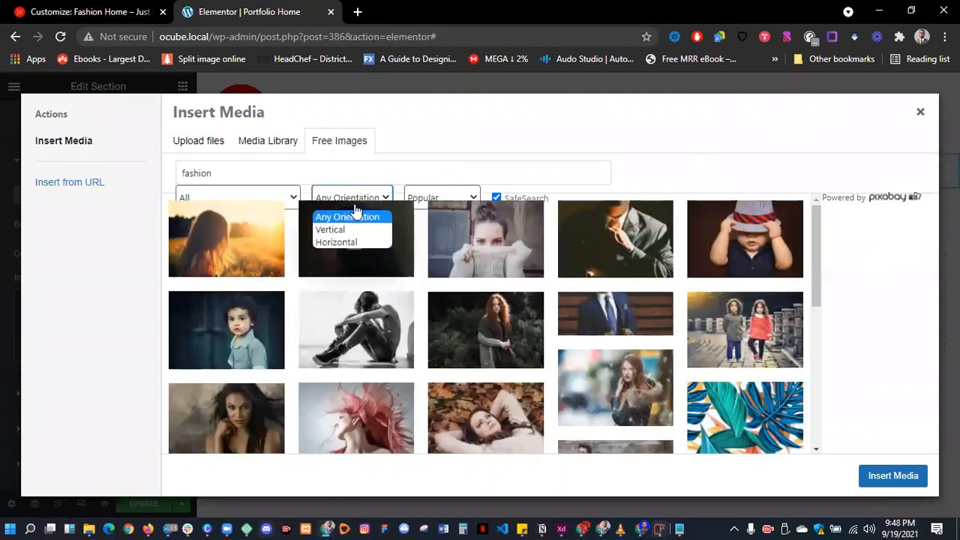
left_click(341, 241)
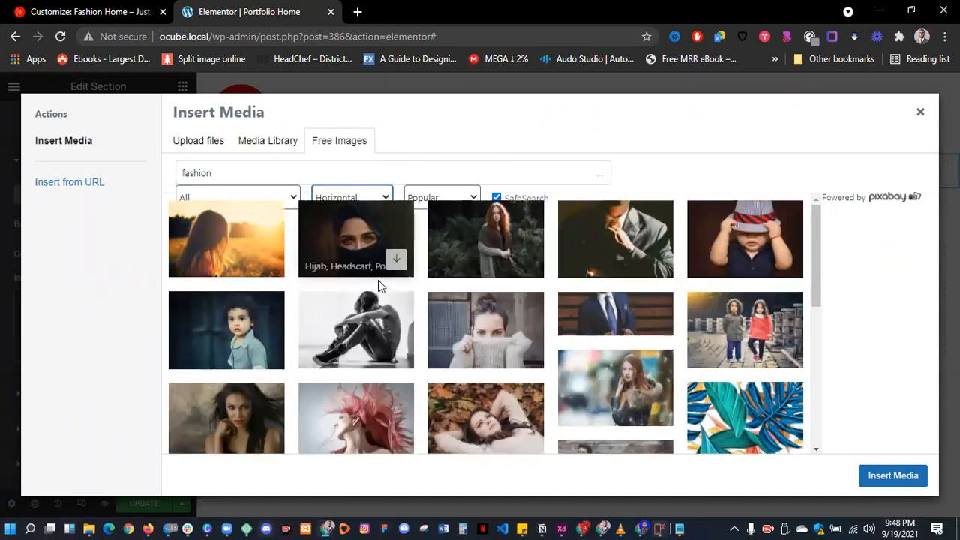
scroll(379, 281, "down", 5)
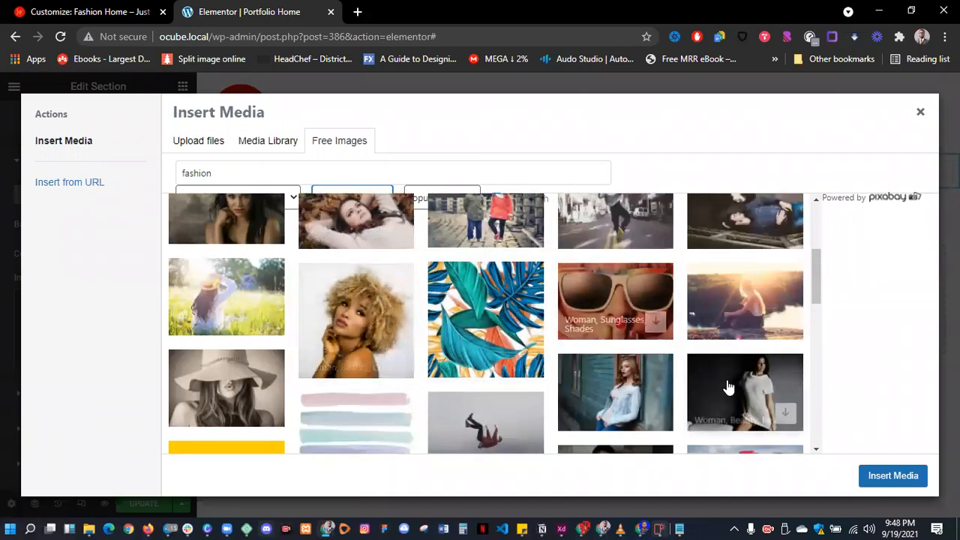
left_click(629, 384)
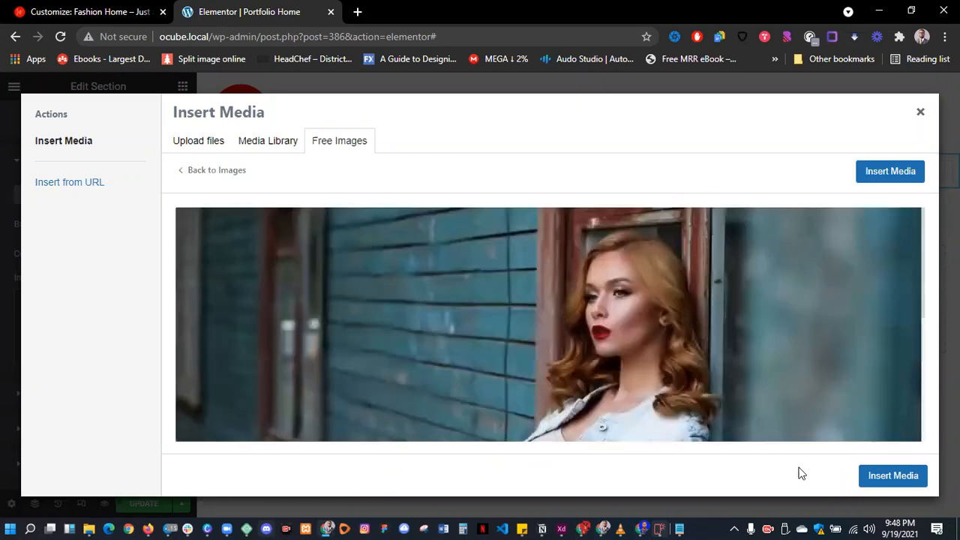
left_click(886, 178)
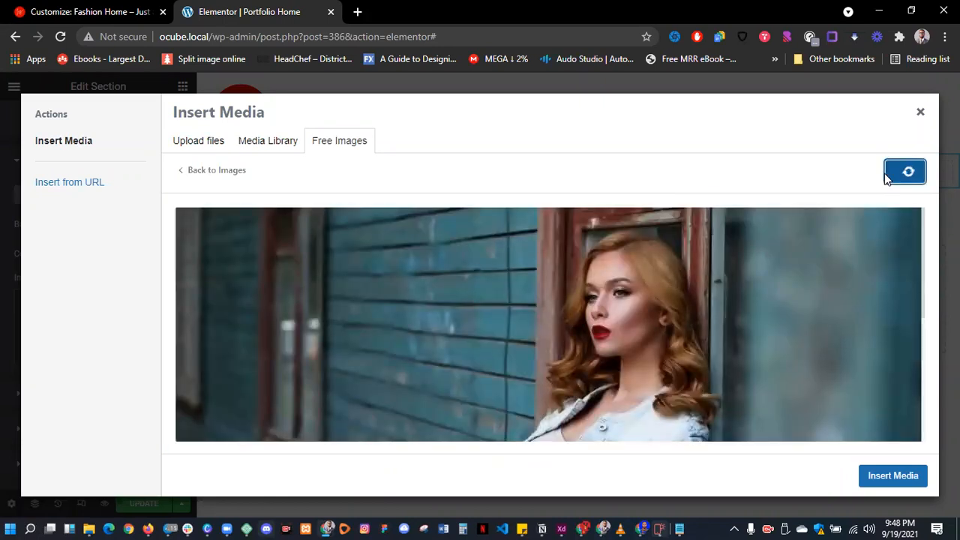
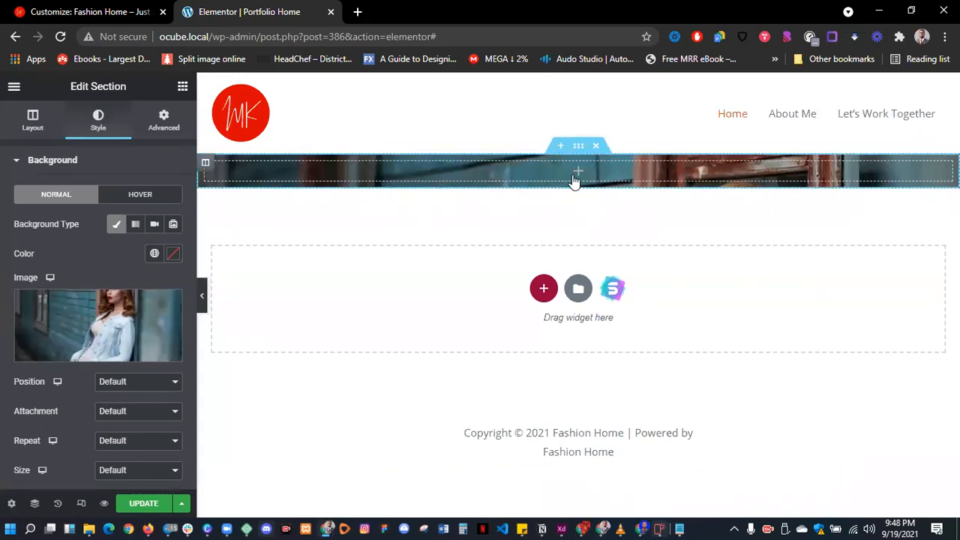
- Give the hero section a Min Height of 466 px so the woman photo shows in full
left_click(33, 124)
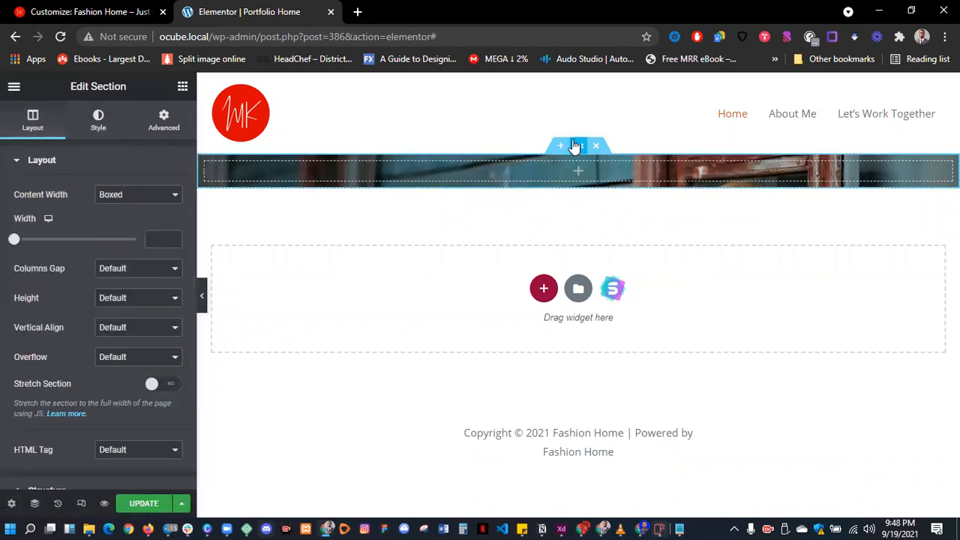
left_click(128, 301)
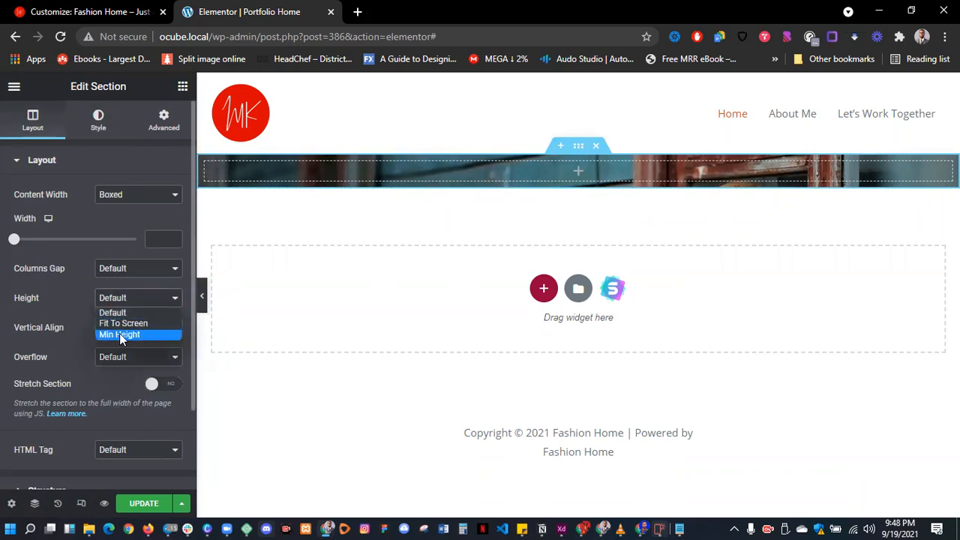
left_click(120, 334)
mouse_move(49, 347)
left_mouse_down()
mouse_move(27, 349)
mouse_move(69, 352)
mouse_move(41, 358)
mouse_move(77, 368)
mouse_move(55, 364)
left_mouse_up()
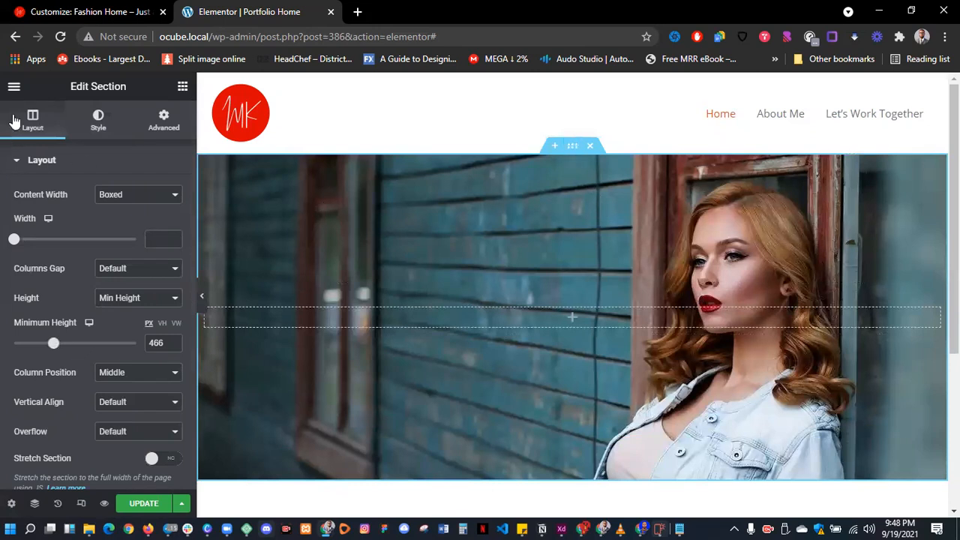
- Try several hero background positions, then settle on Center Center
left_click(99, 120)
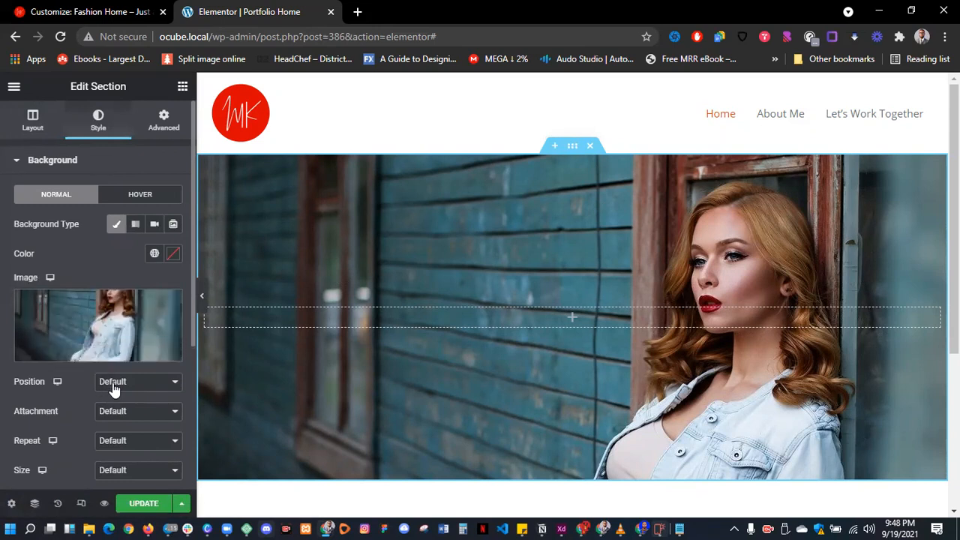
left_click(123, 384)
left_click(125, 409)
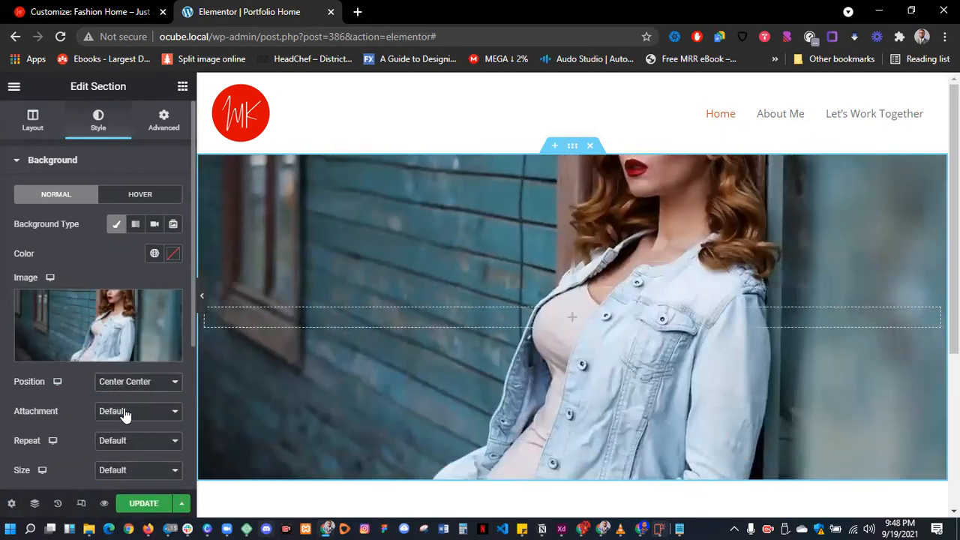
left_click(133, 383)
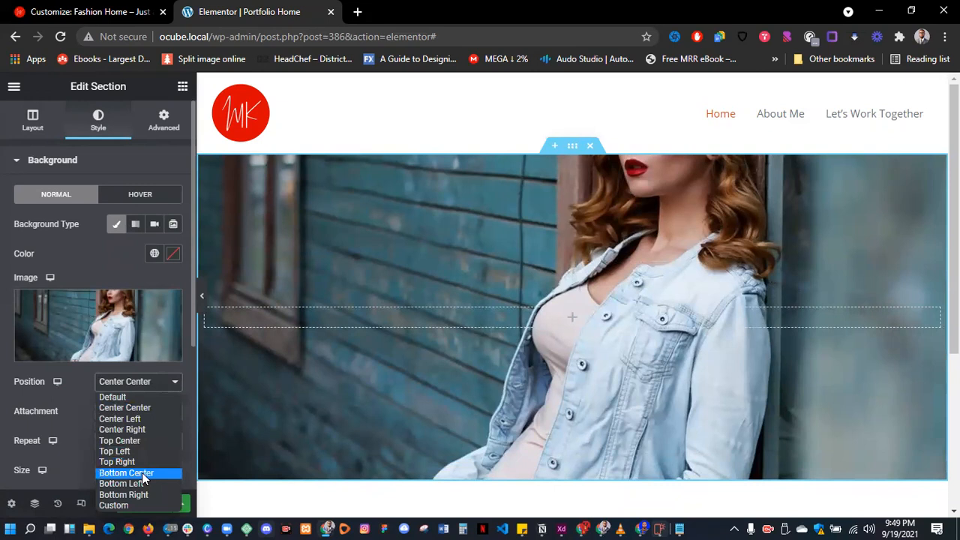
left_click(144, 474)
left_click(139, 385)
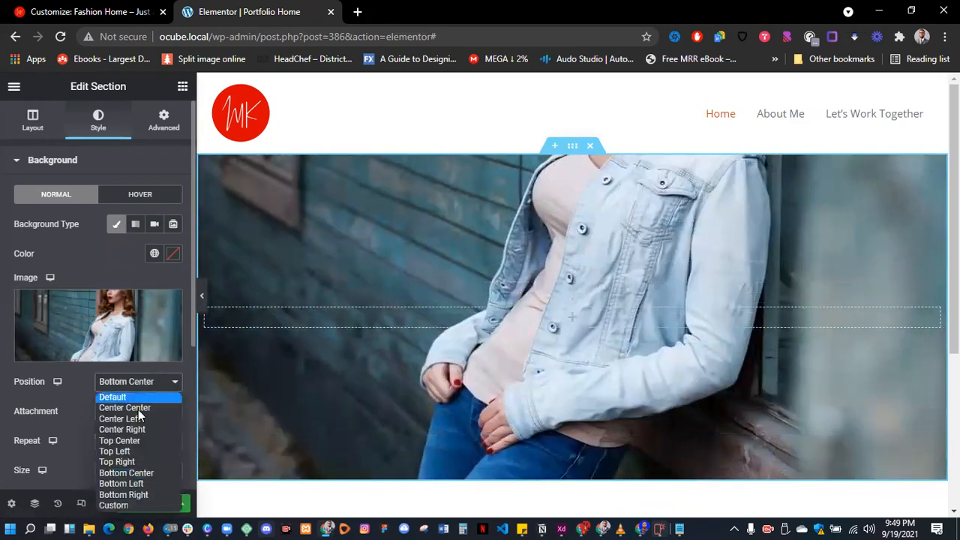
left_click(141, 442)
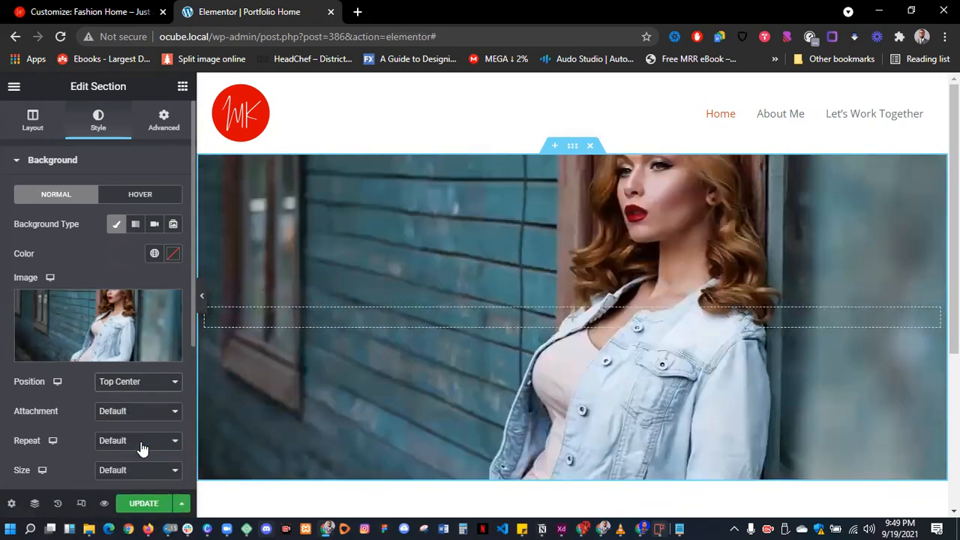
left_click(142, 384)
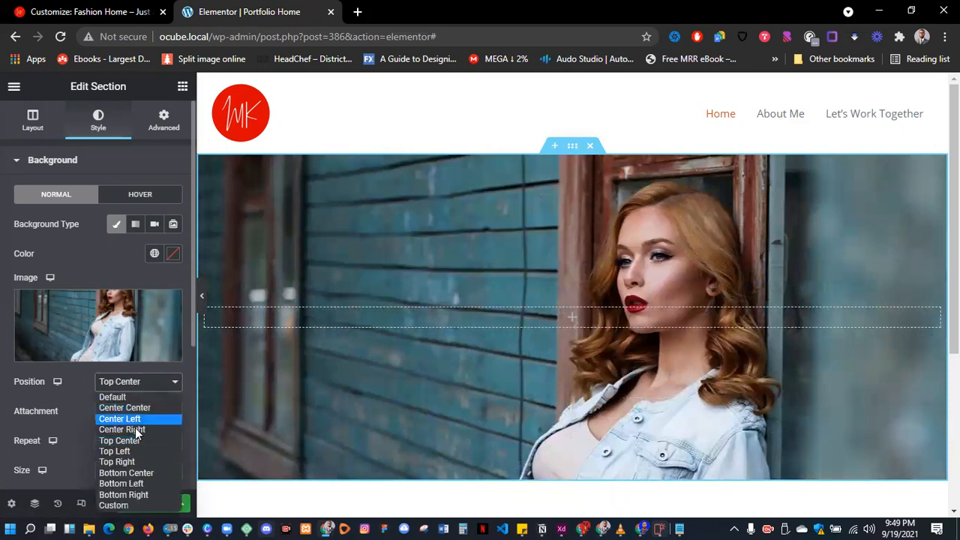
left_click(138, 485)
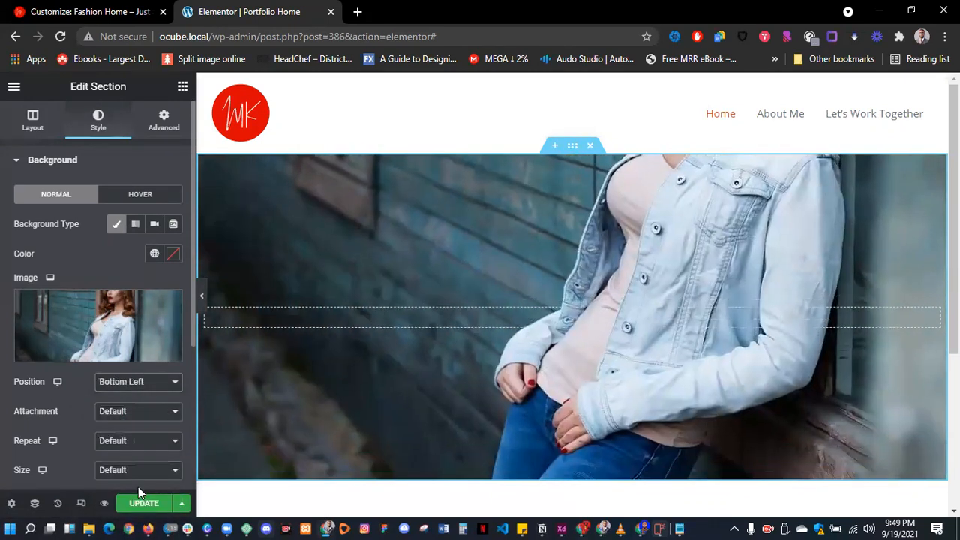
left_click(140, 386)
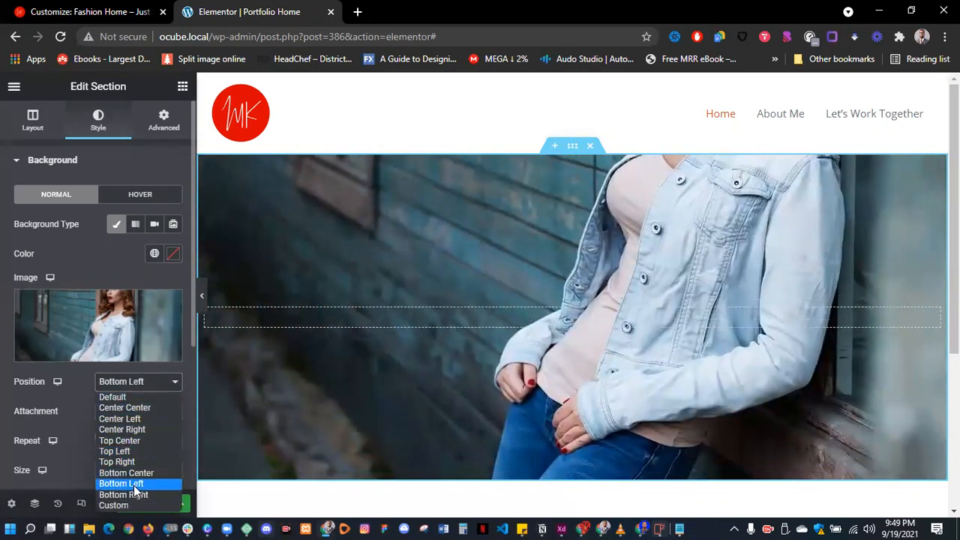
left_click(134, 486)
left_click(135, 393)
left_click(132, 495)
left_click(139, 396)
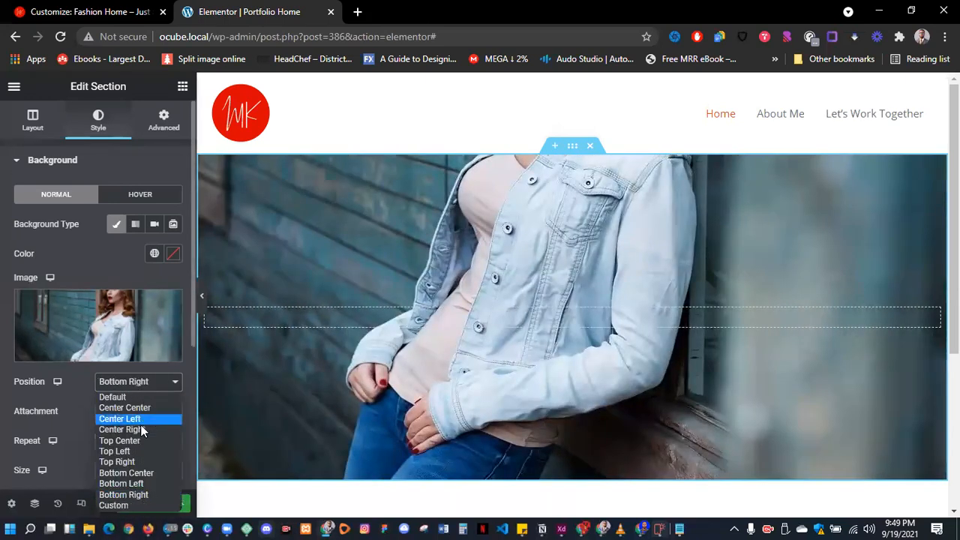
left_click(140, 430)
left_click(139, 384)
left_click(141, 408)
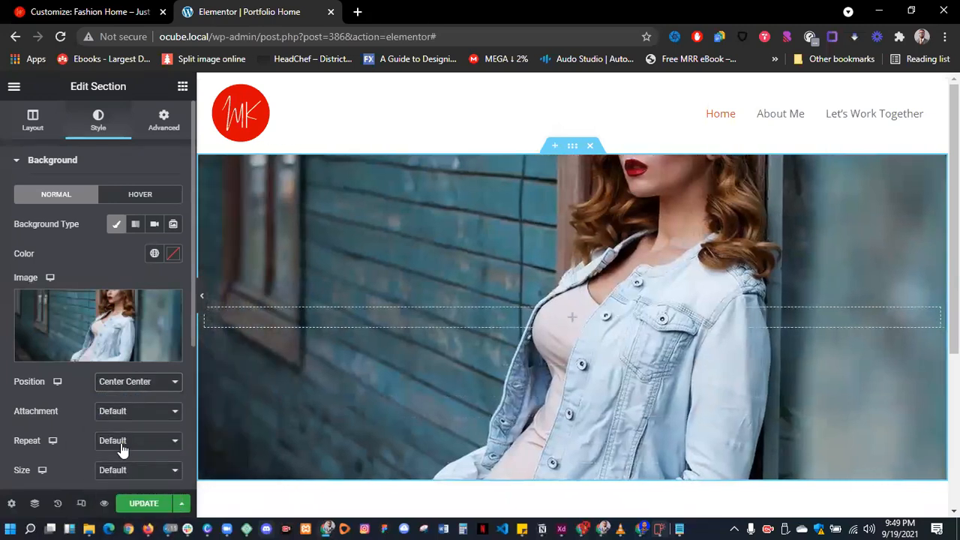
- Set the background attachment to Fixed and preview the page at full width
left_click(129, 419)
left_click(127, 452)
scroll(327, 411, "down", 3)
scroll(317, 388, "up", 4)
left_click(202, 297)
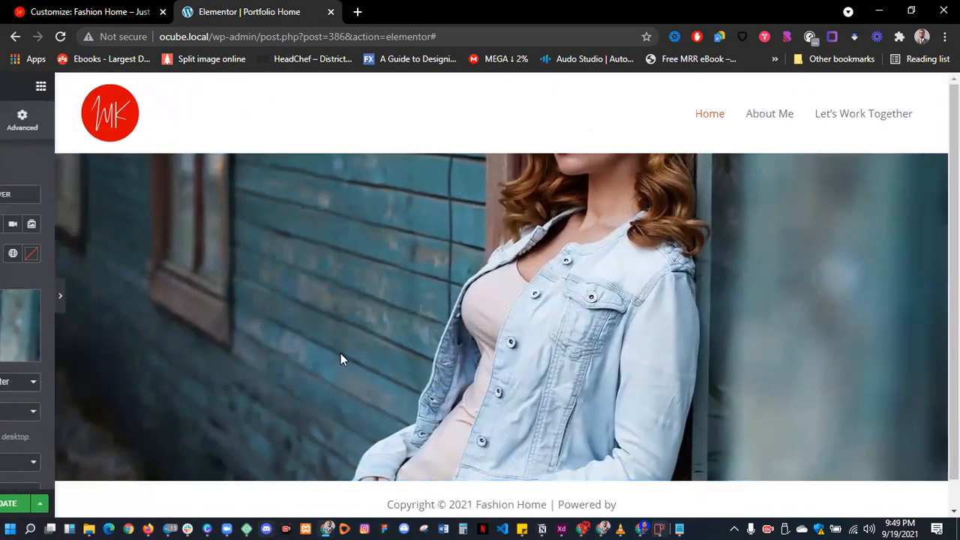
scroll(375, 354, "down", 1)
scroll(375, 361, "up", 1)
scroll(377, 360, "down", 1)
scroll(383, 364, "up", 1)
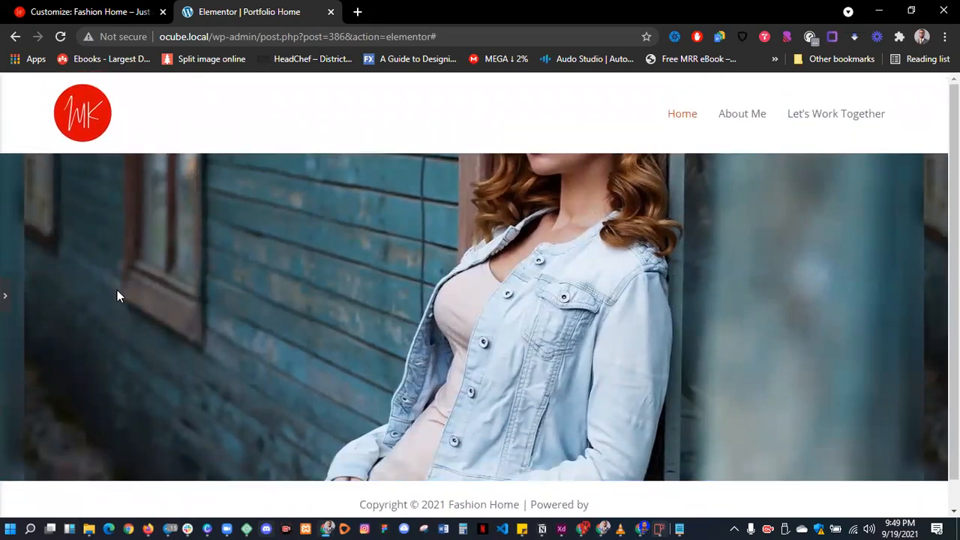
- Switch the hero background attachment to Scroll and preview the page
left_click(6, 300)
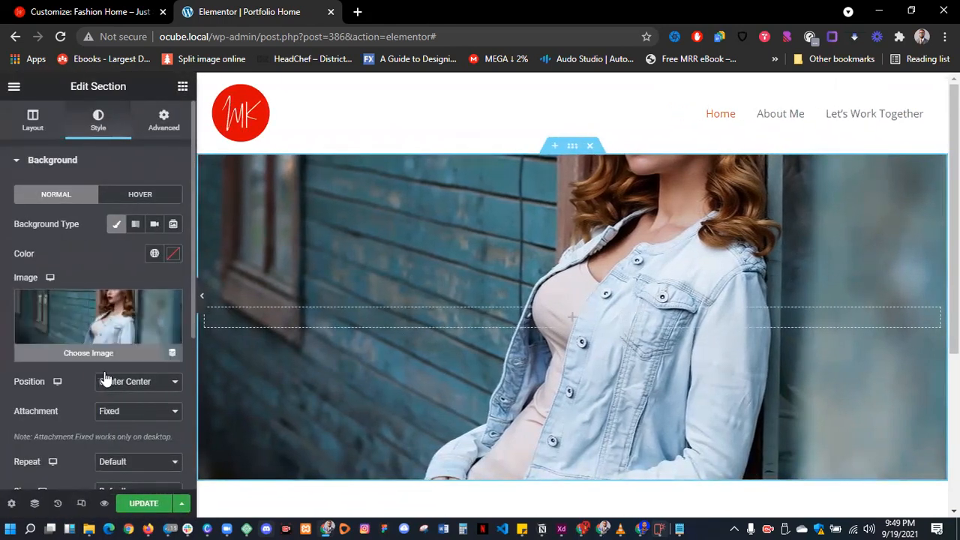
left_click(120, 414)
left_click(124, 424)
left_click(126, 417)
left_click(124, 438)
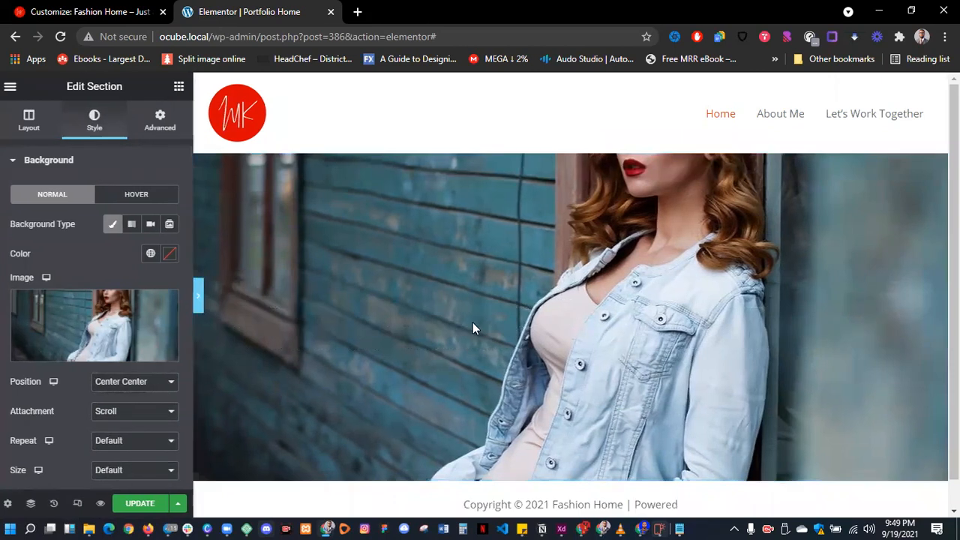
key("ctrl+p")
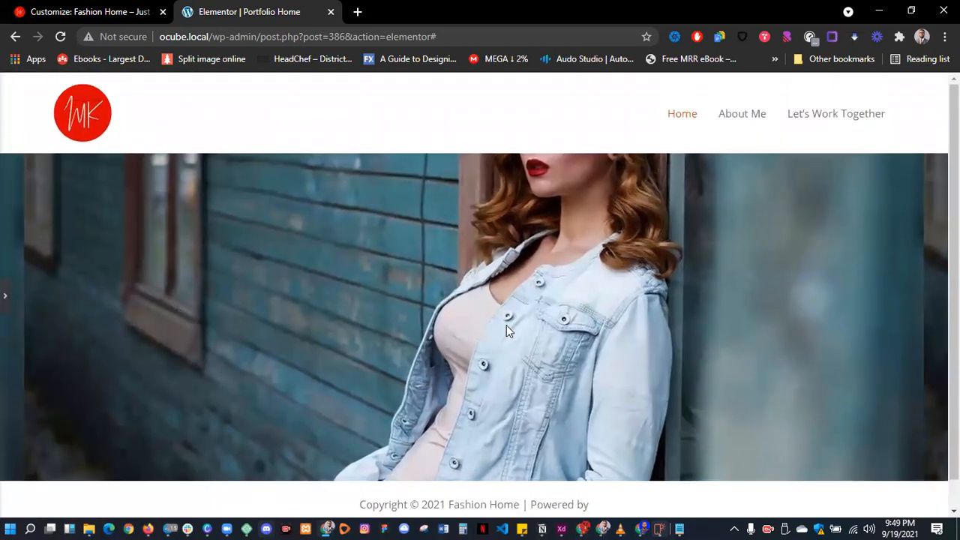
scroll(506, 325, "down", 1)
scroll(522, 335, "up", 1)
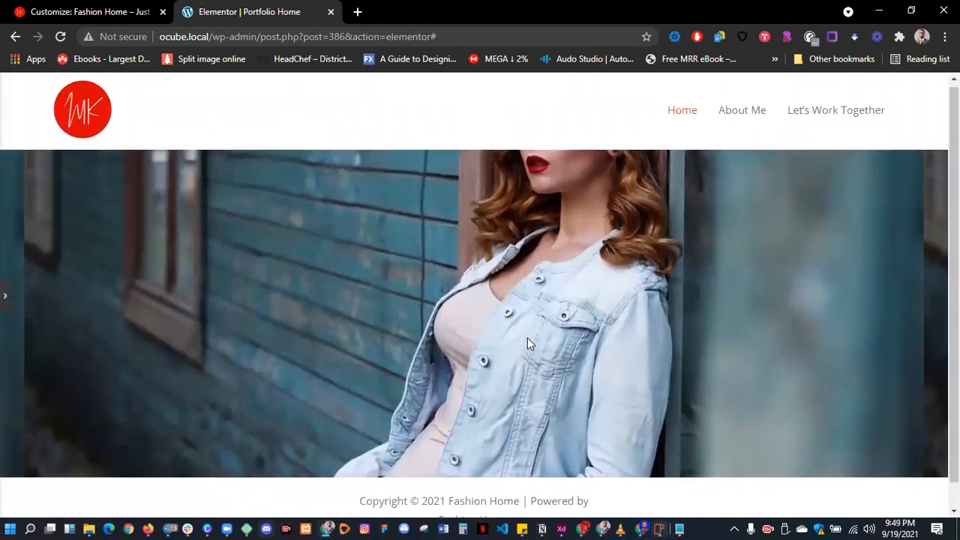
- Set the hero background repeat to No-repeat and preview the result
left_click(6, 304)
scroll(107, 418, "down", 1)
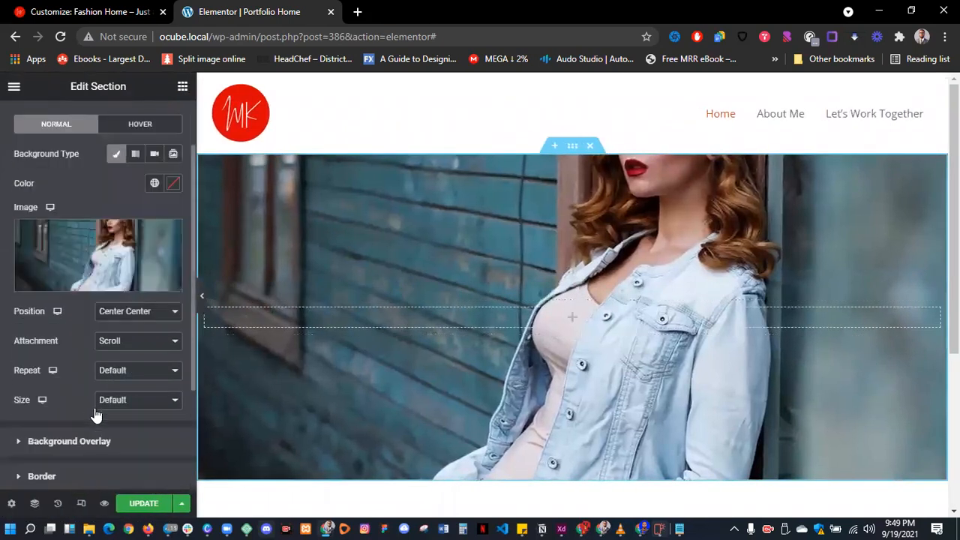
left_click(108, 370)
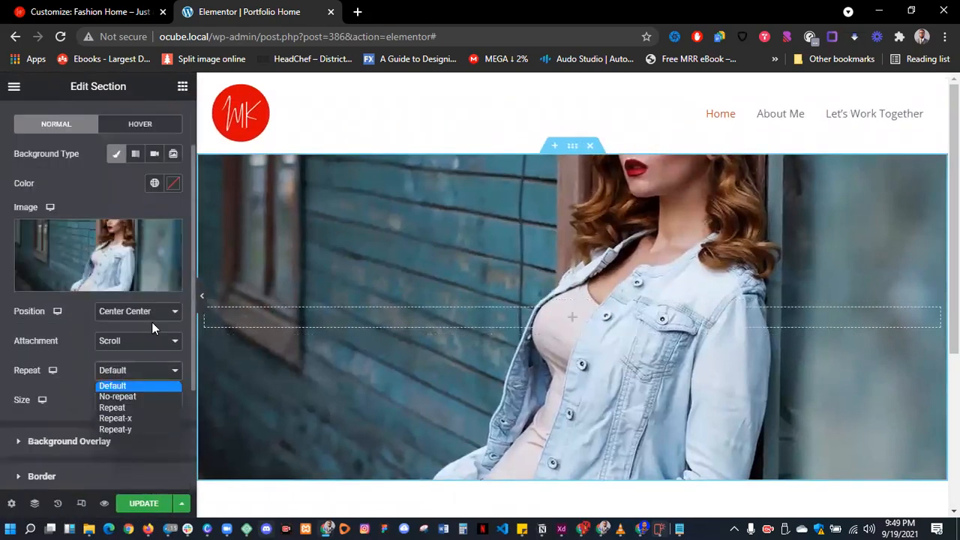
left_click(203, 297)
left_click(202, 297)
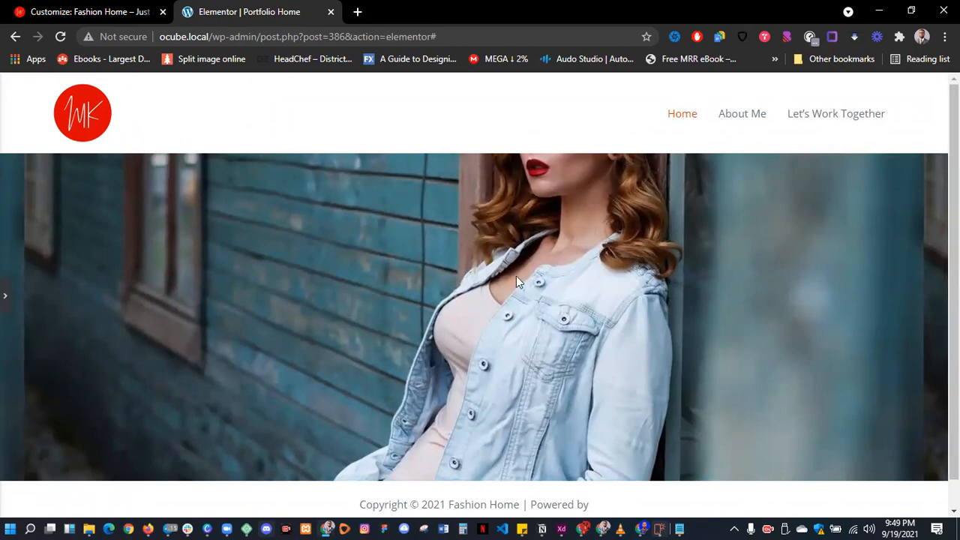
left_click(5, 298)
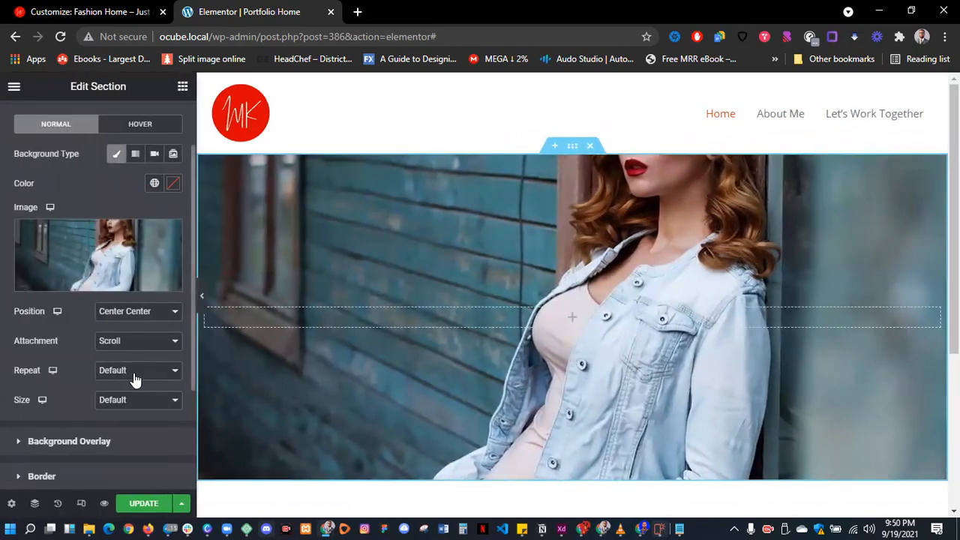
left_click(135, 371)
left_click(124, 397)
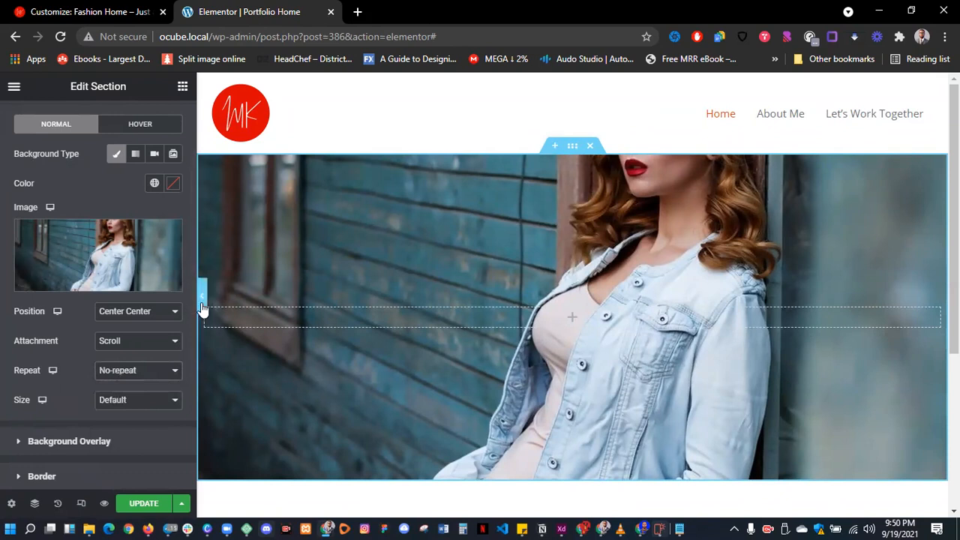
left_click(201, 299)
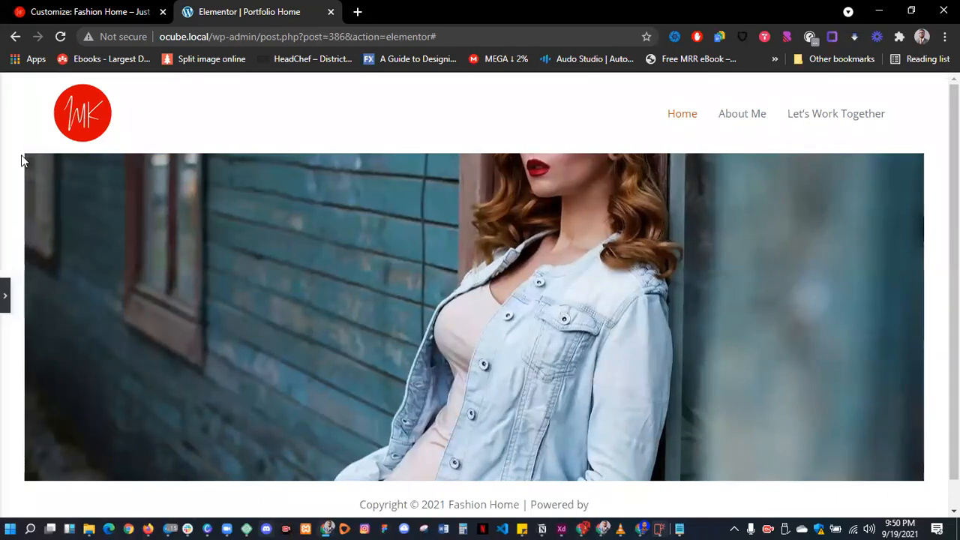
- Set the background size to Cover and the position to Top Center, previewing each change
left_click(6, 291)
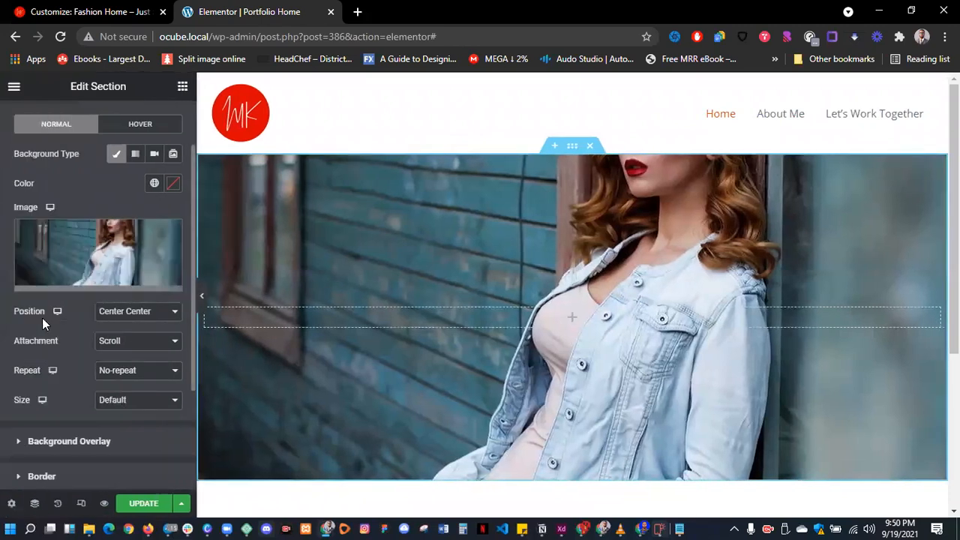
left_click(128, 405)
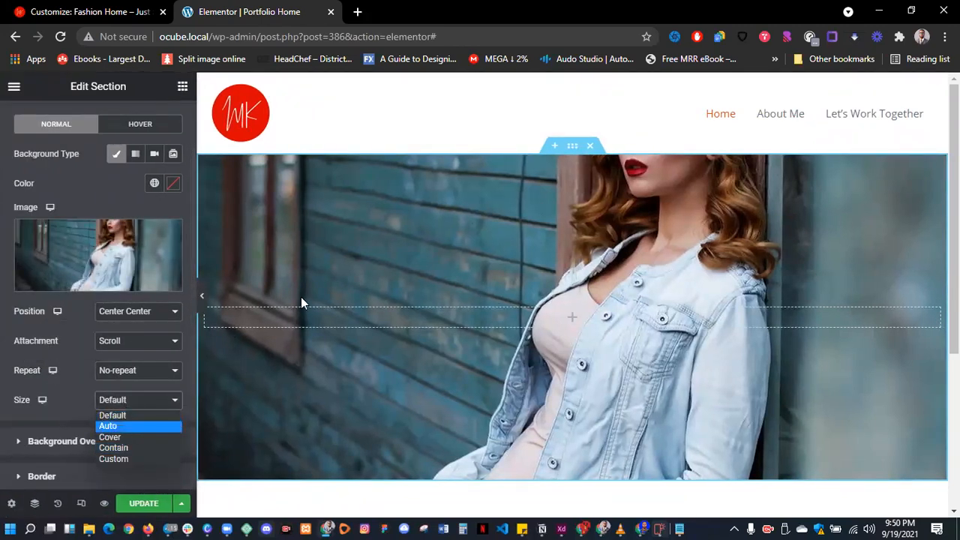
left_click(128, 439)
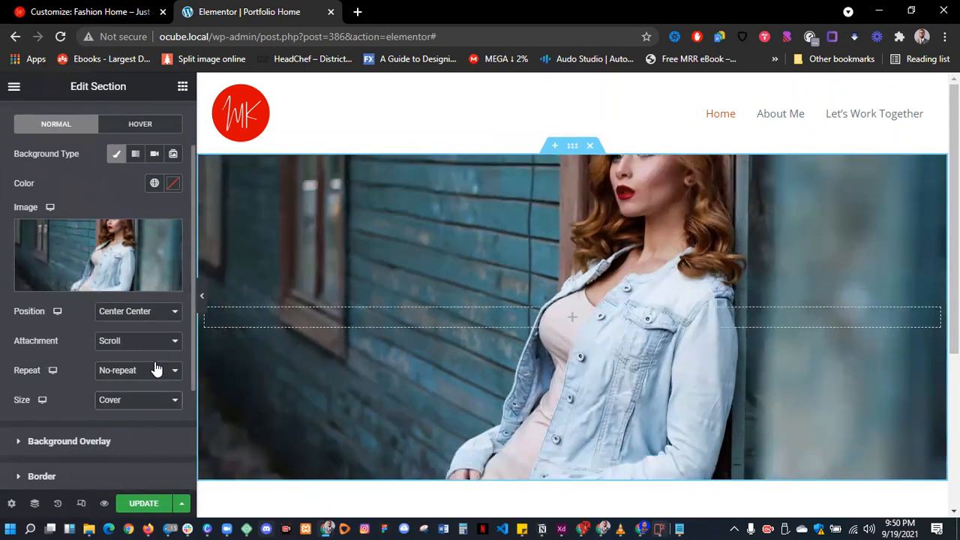
left_click(202, 293)
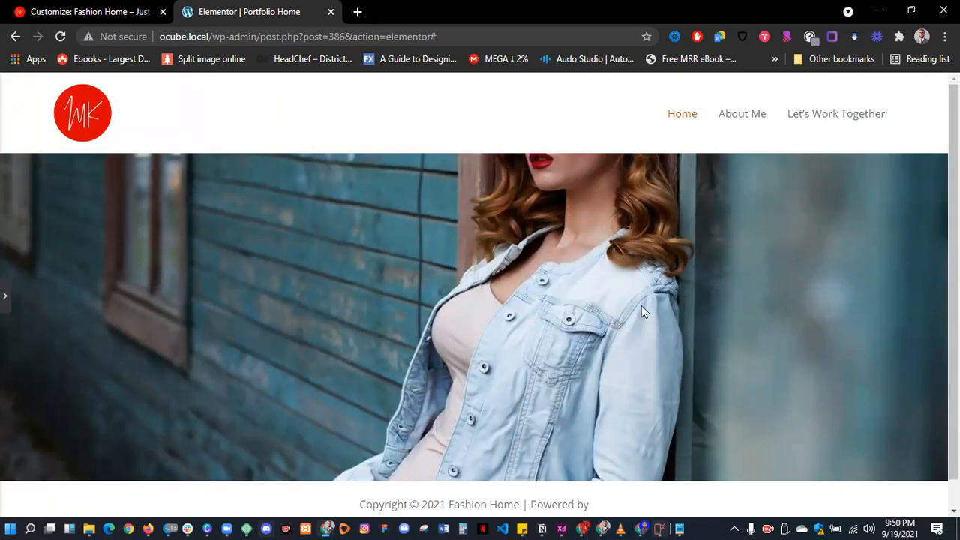
left_click(5, 296)
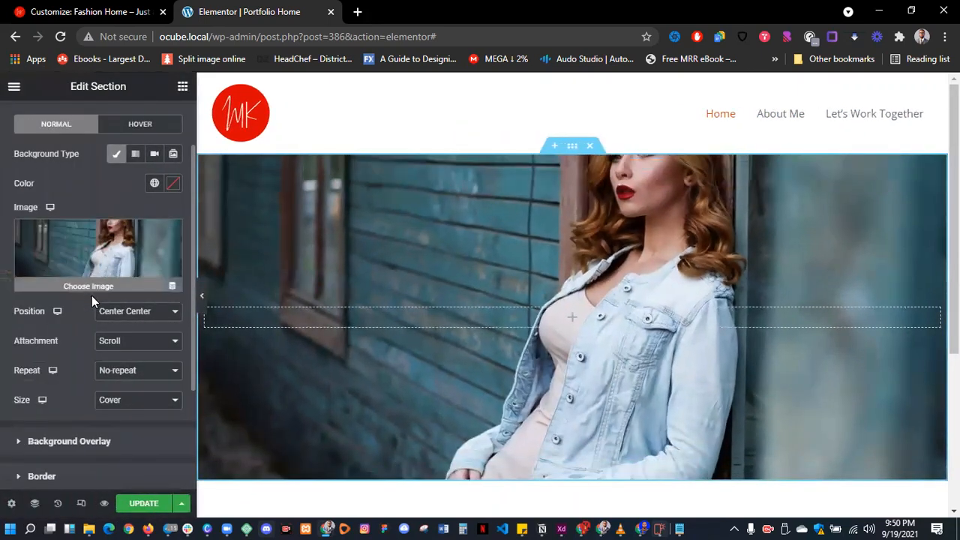
left_click(132, 315)
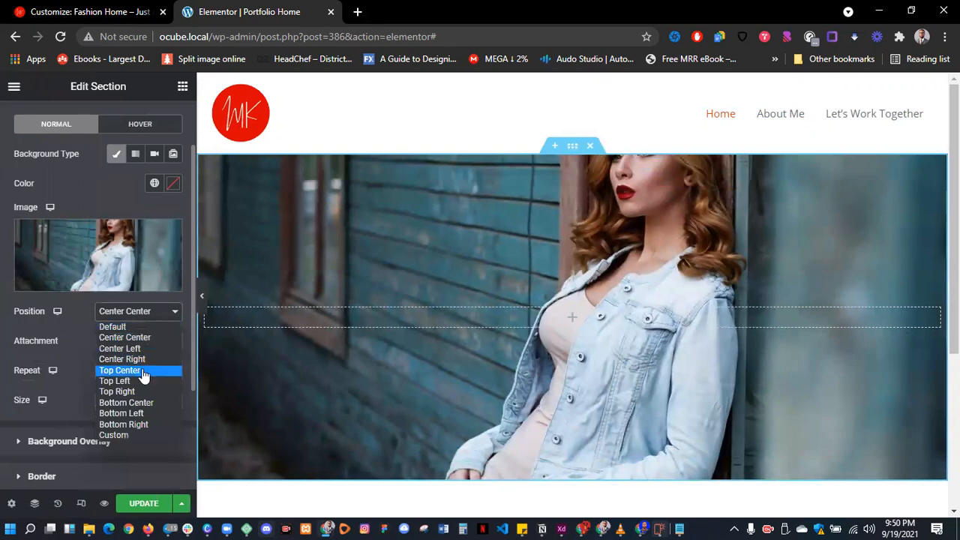
left_click(142, 369)
left_click(202, 298)
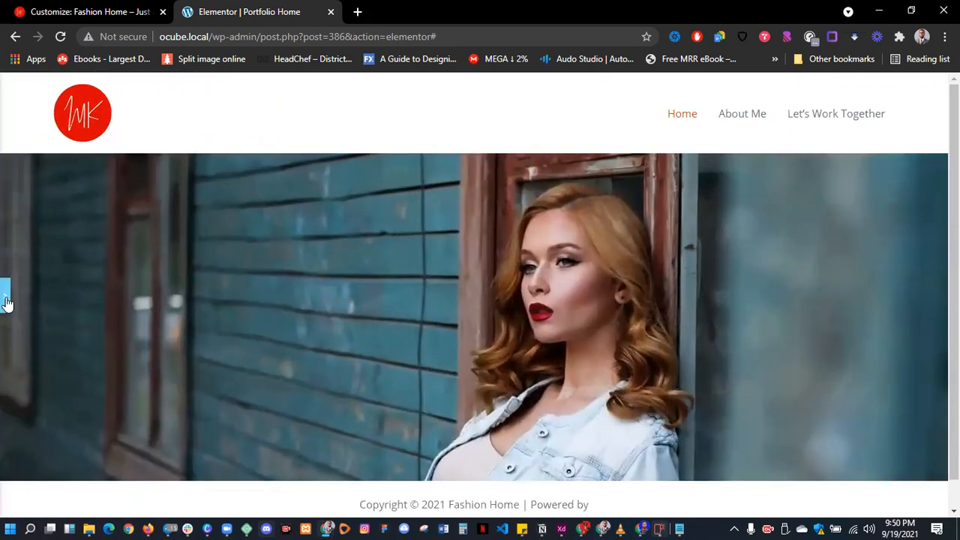
left_click(5, 296)
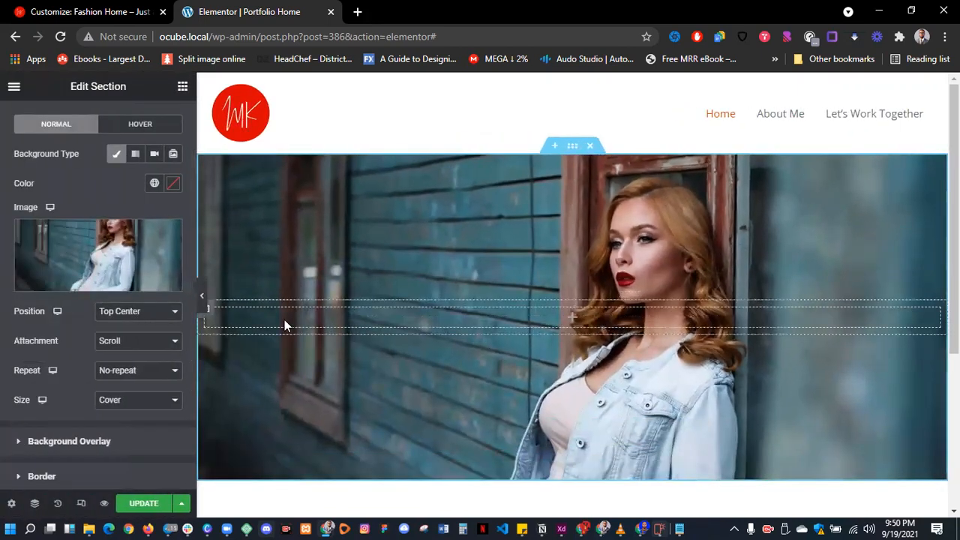
- Add a second column and put an H1 heading 'Ocude Fashion Home' in the left one
right_click(213, 318)
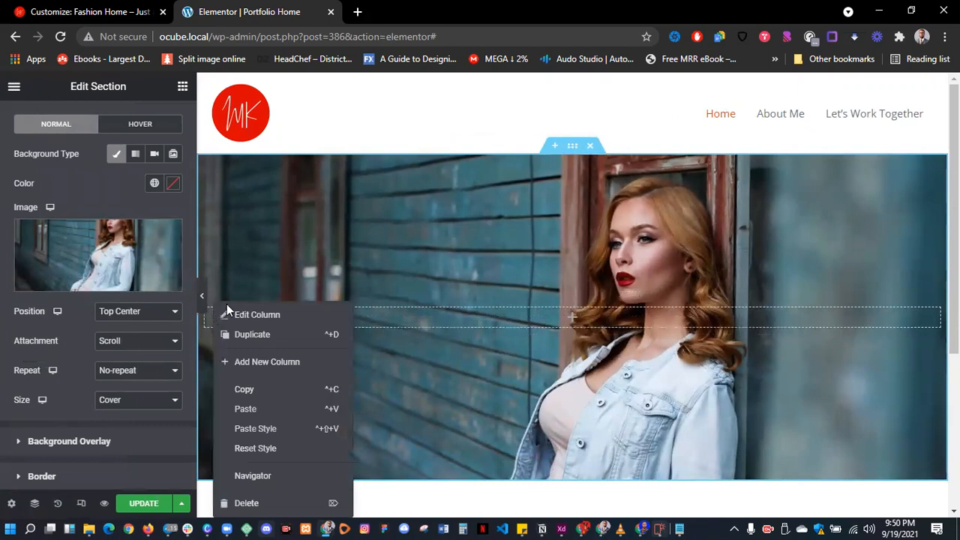
left_click(259, 362)
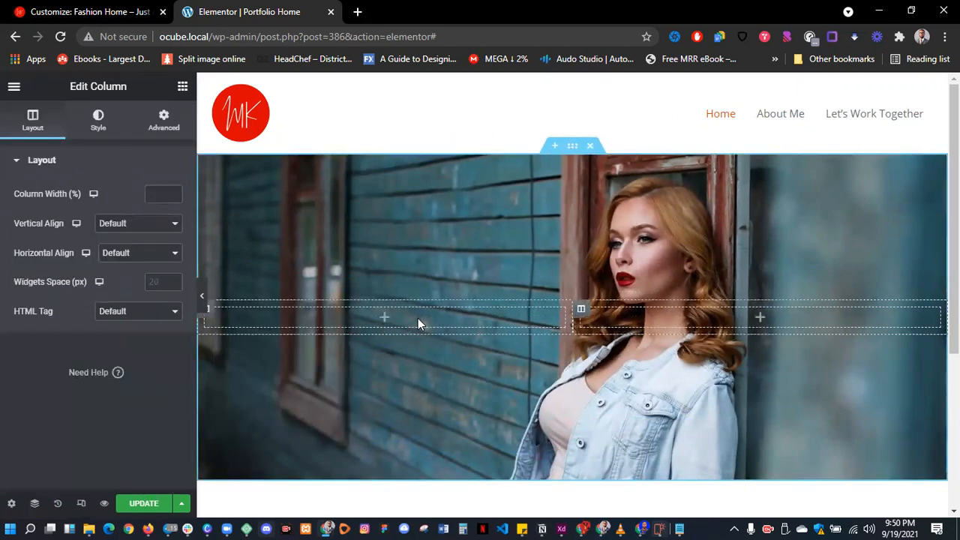
left_click(182, 90)
left_click(103, 180)
left_click_drag(143, 222, 294, 314)
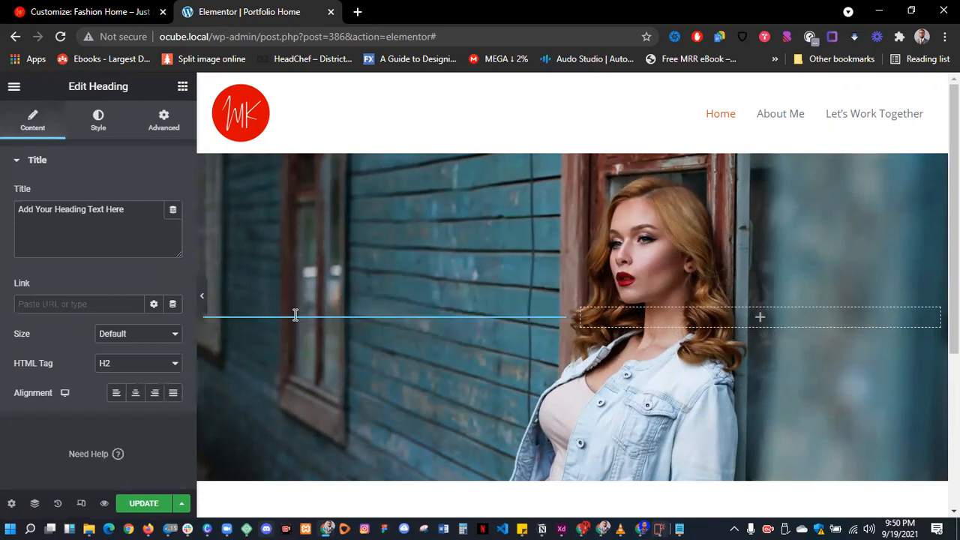
left_click(146, 238)
key("ctrl+a")
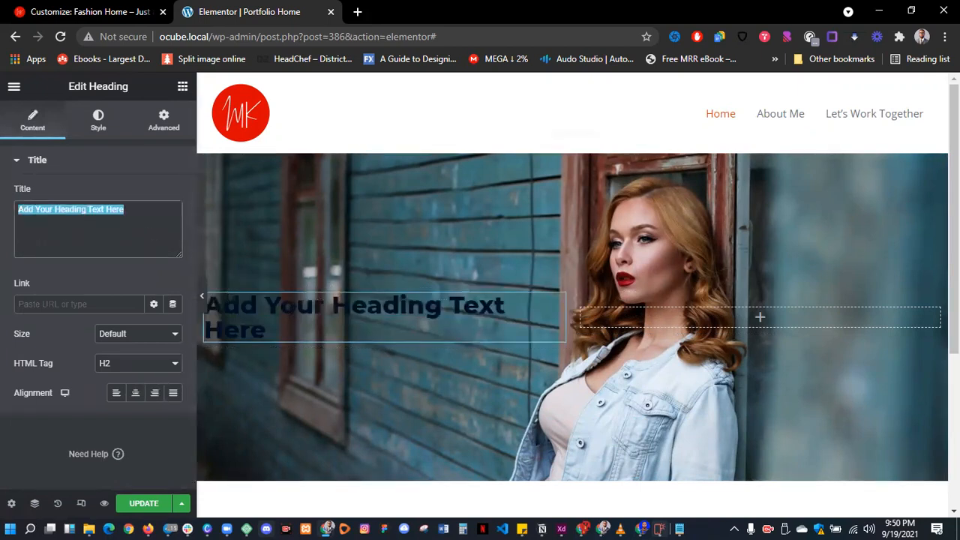
type("Ocude Fa")
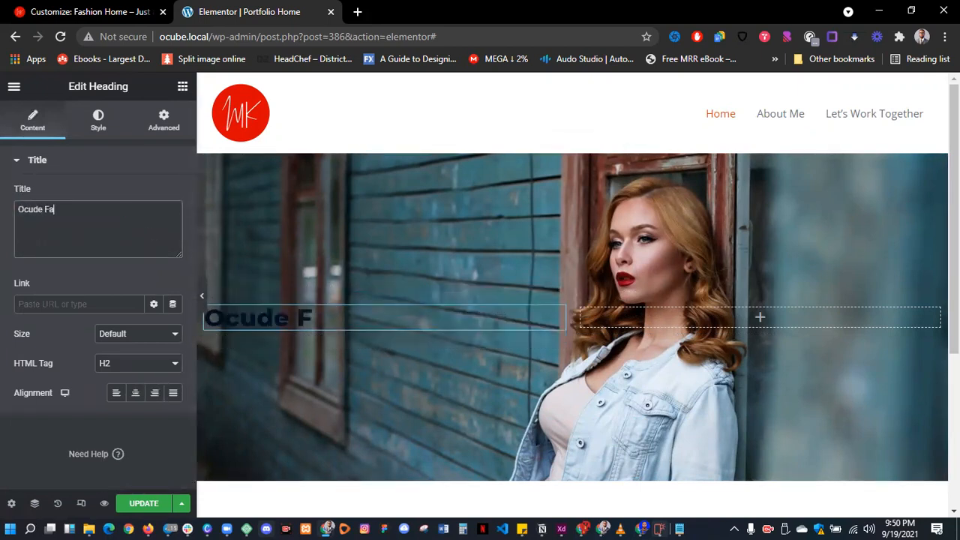
type("shion Home")
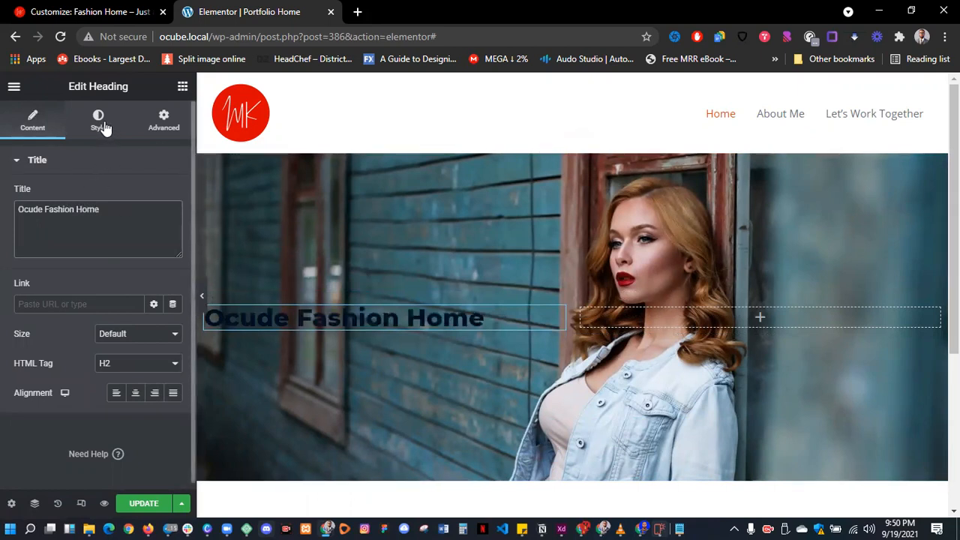
left_click(110, 367)
left_click(116, 378)
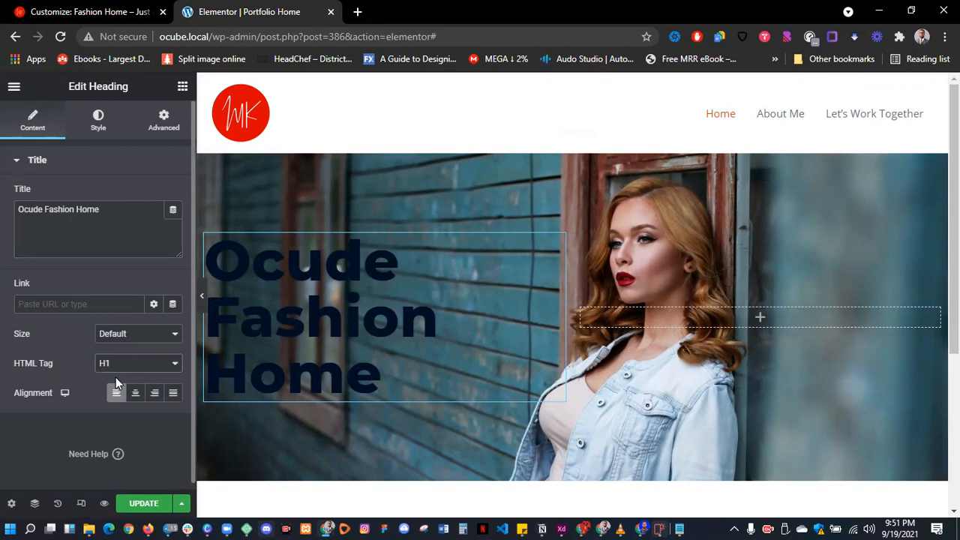
- Style the heading text white (#FFFFFF) in the Verdana font
left_click(105, 123)
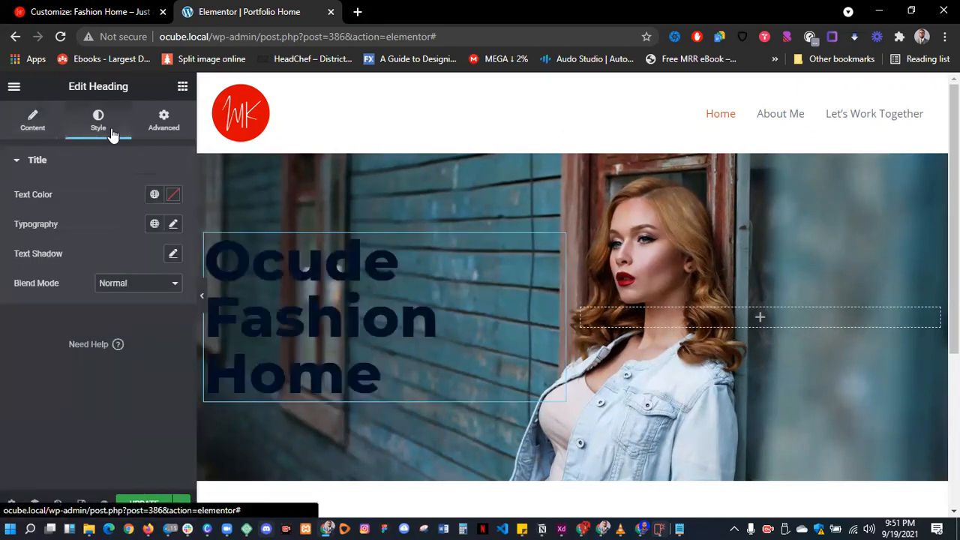
left_click(173, 194)
left_click_drag(145, 253, 68, 238)
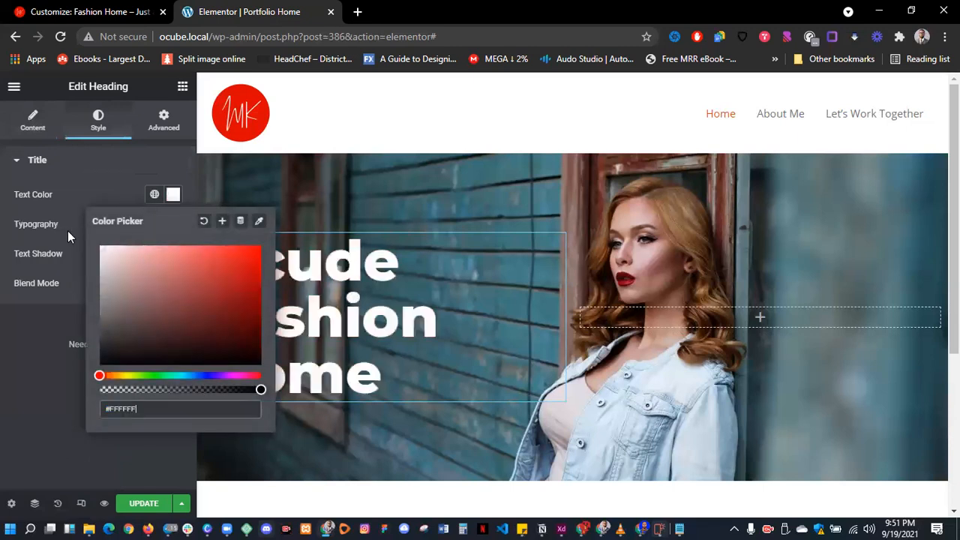
left_click(128, 179)
left_click(141, 161)
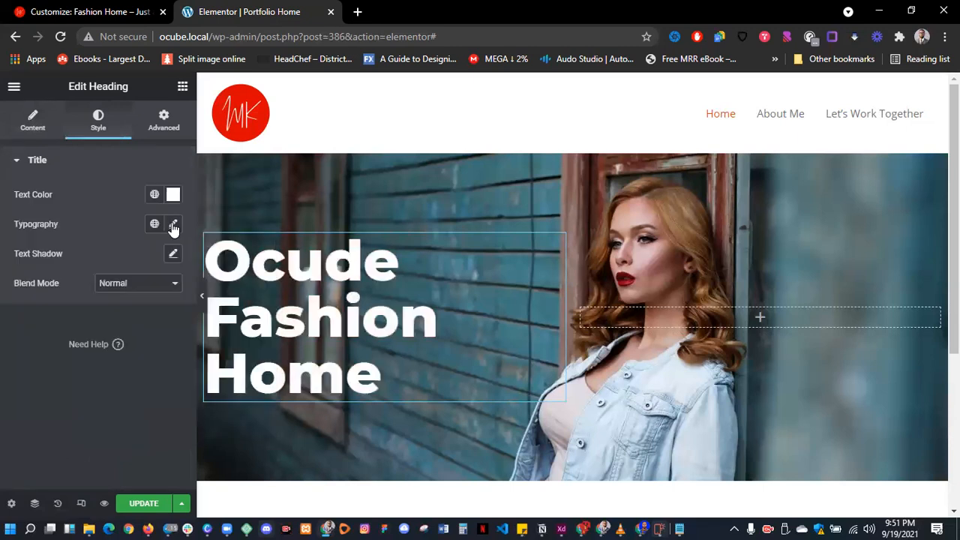
left_click(172, 224)
left_click(162, 292)
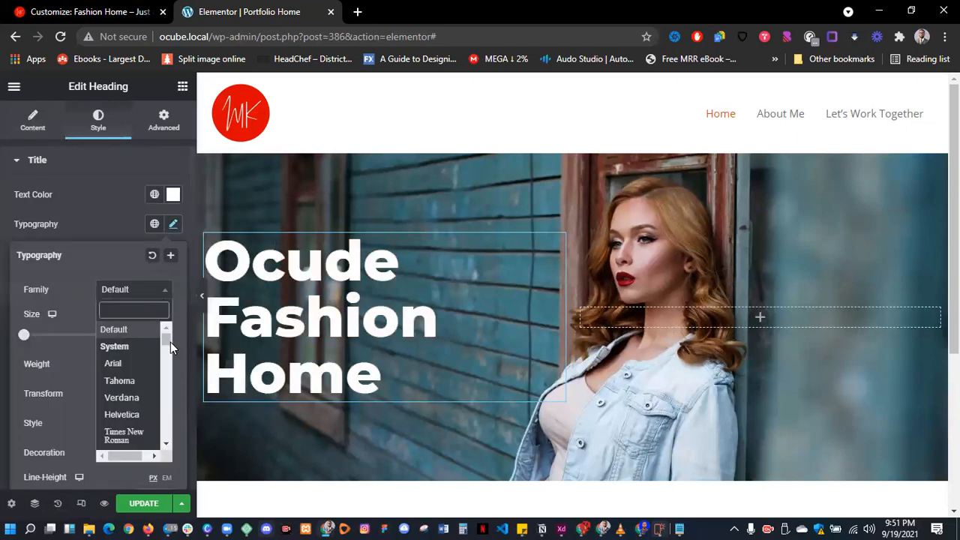
left_click(126, 399)
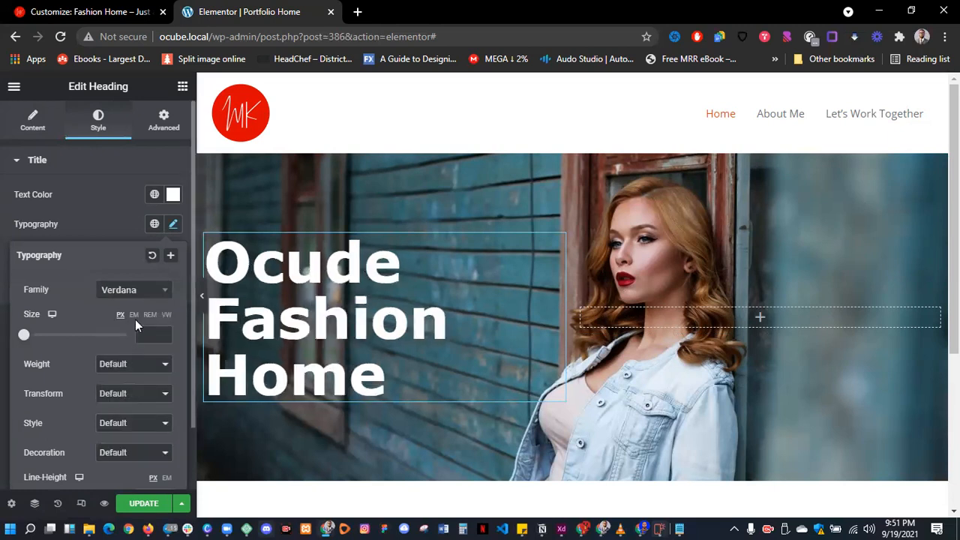
- Set the heading typography to Helvetica, weight 500, size 79 px
left_click(135, 296)
left_click(125, 415)
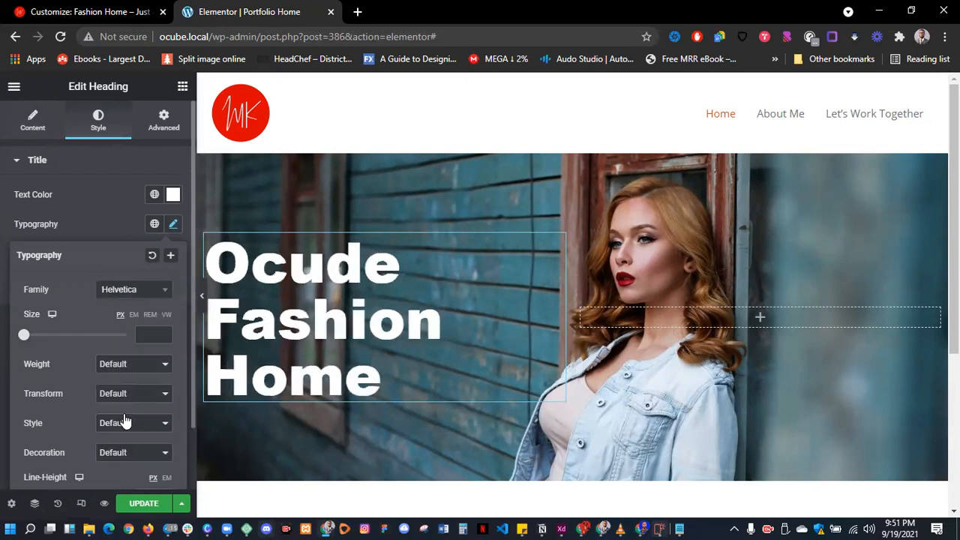
left_click(145, 335)
left_click_drag(33, 341, 58, 344)
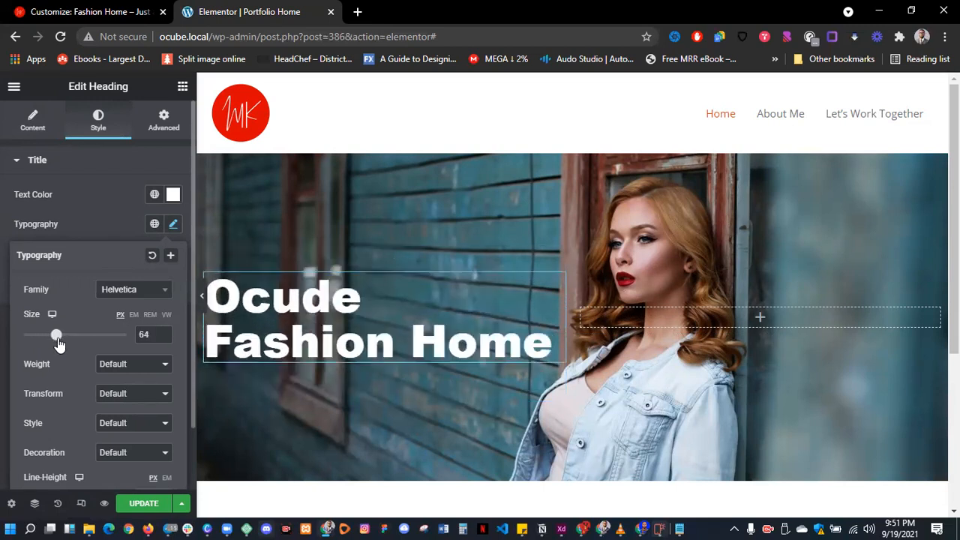
left_click(128, 373)
left_click(123, 411)
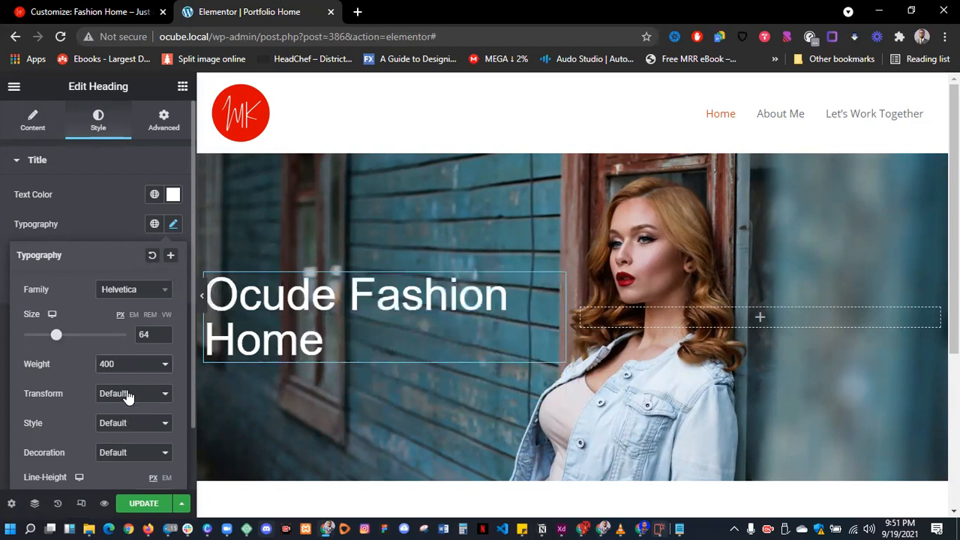
left_click(126, 368)
left_click(129, 420)
left_click_drag(59, 345, 67, 344)
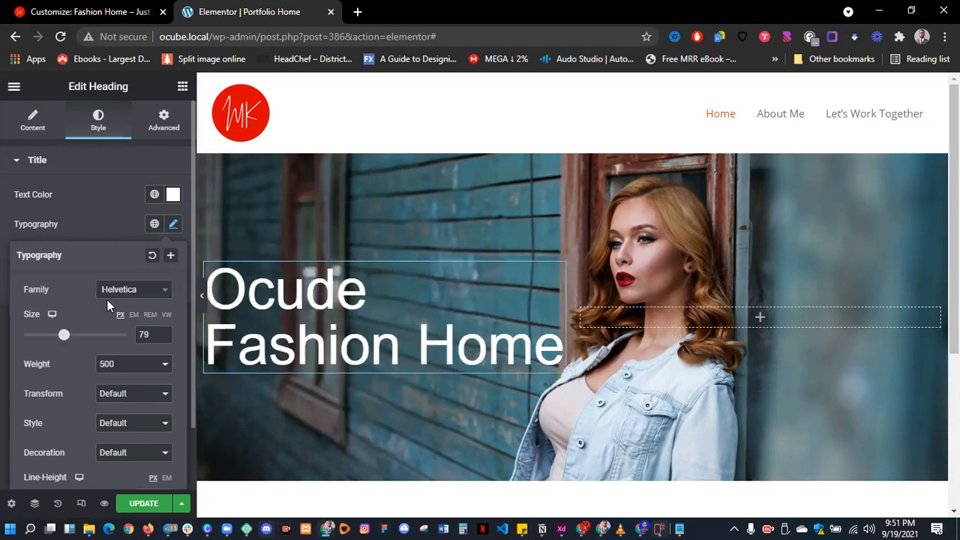
- Edit the heading text inline so it reads 'O-Cude Fashion Home'
left_click(249, 295)
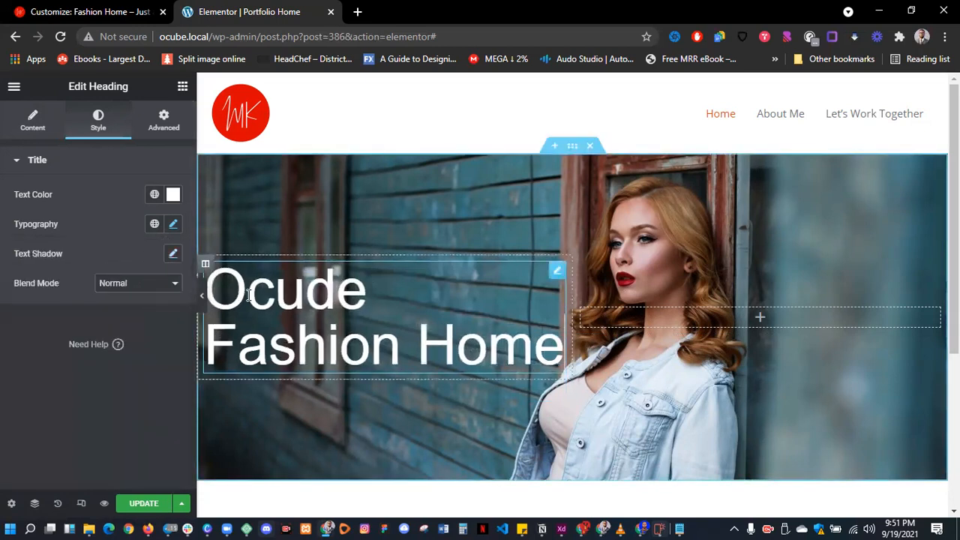
type("=-")
key("BackSpace")
key("BackSpace")
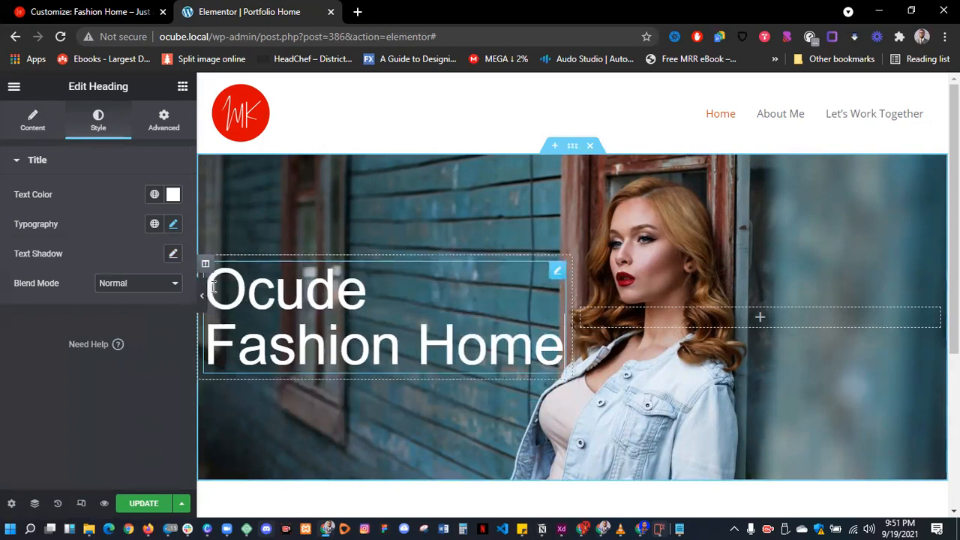
left_click(255, 291)
type("-C")
key("Delete")
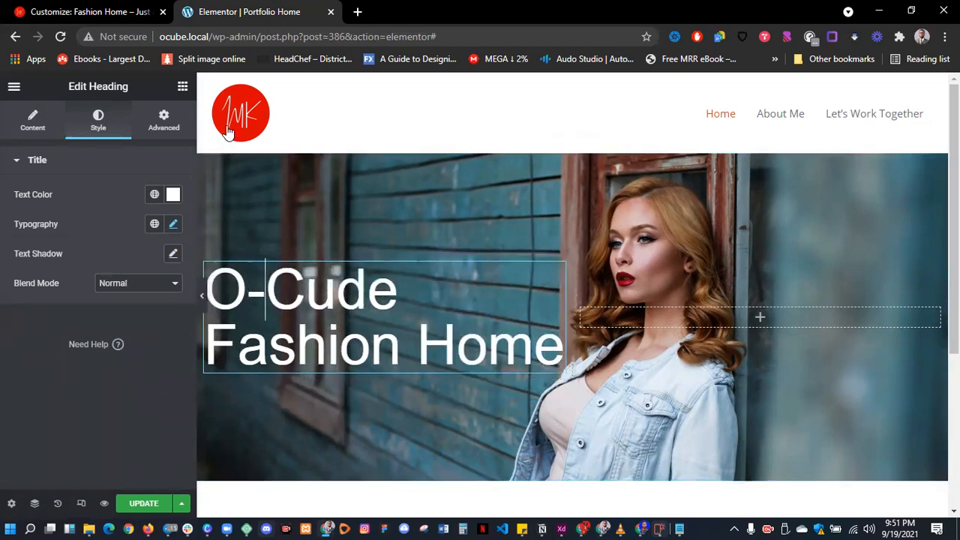
- Add a button labelled 'Visit Store' beneath the hero heading
left_click(183, 88)
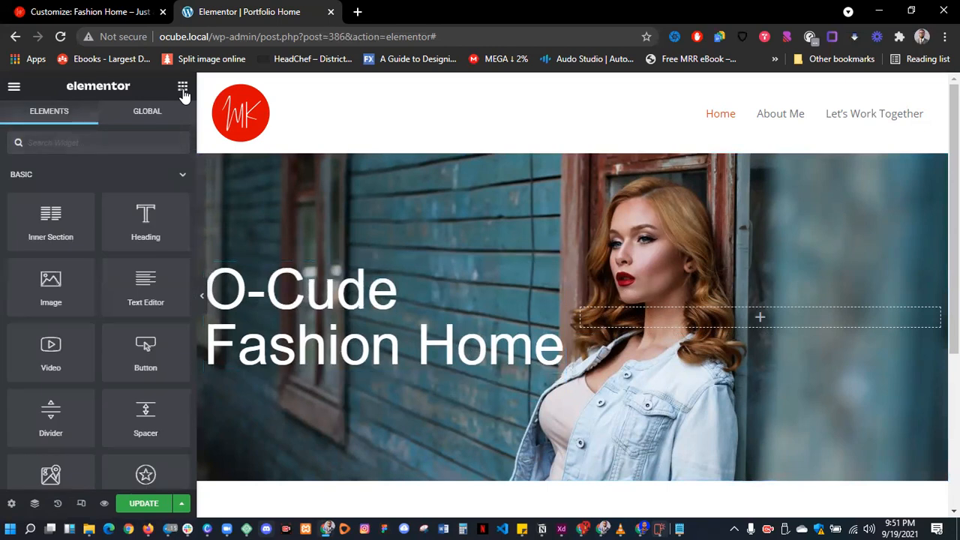
left_click_drag(134, 351, 274, 368)
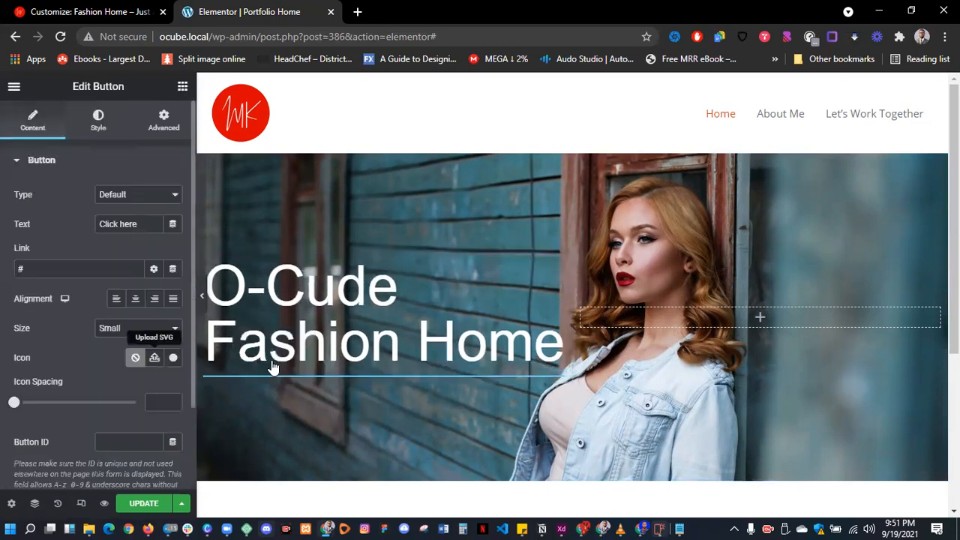
left_click(64, 271)
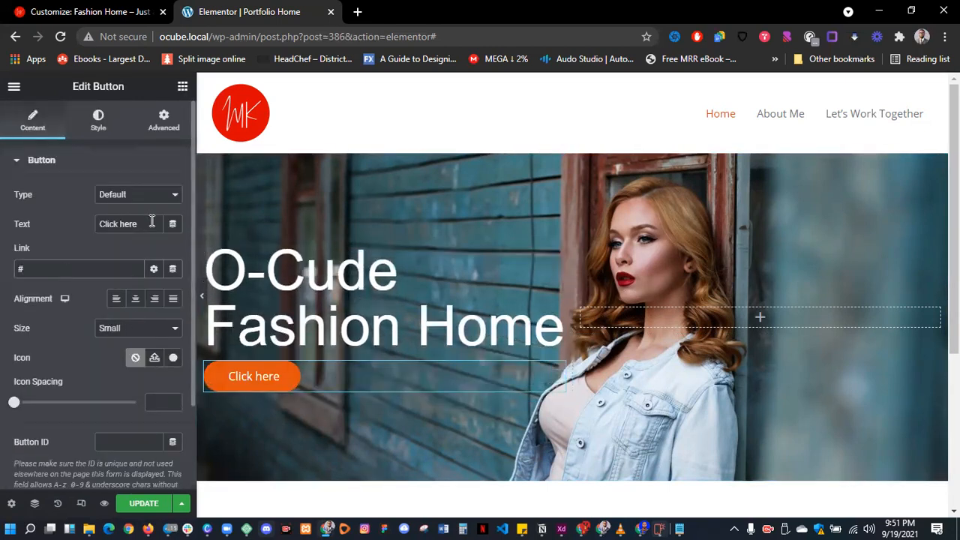
left_click_drag(152, 223, 71, 225)
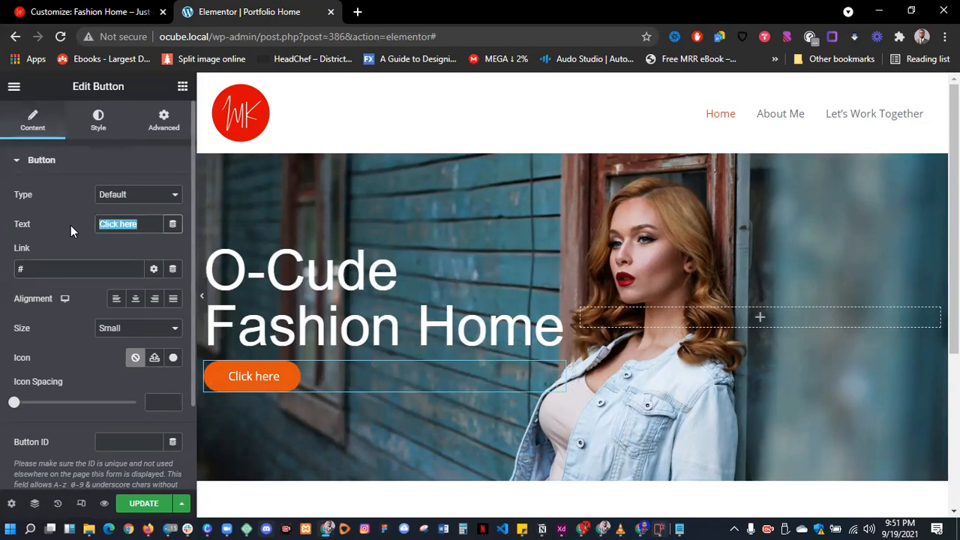
type("Visit Store")
scroll(464, 363, "down", 2)
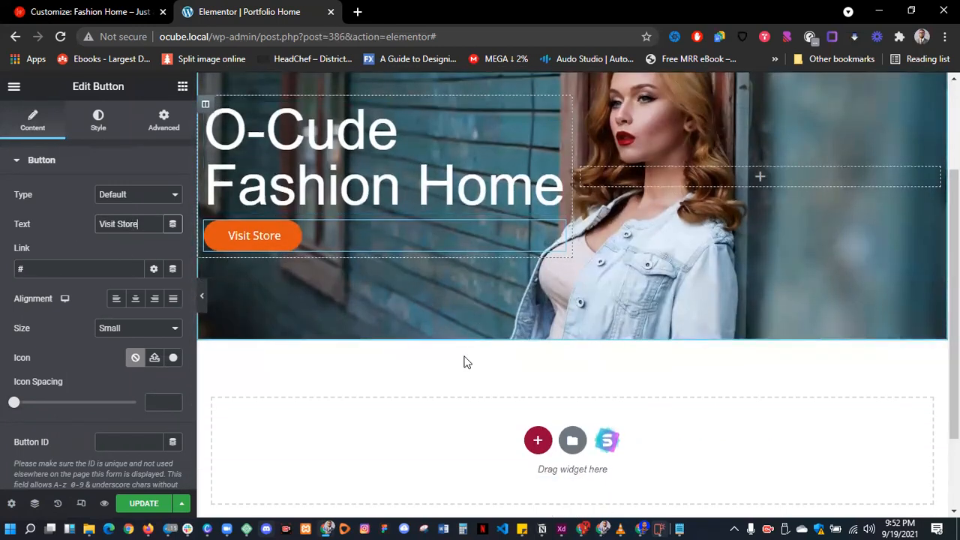
scroll(525, 386, "up", 2)
scroll(503, 398, "down", 3)
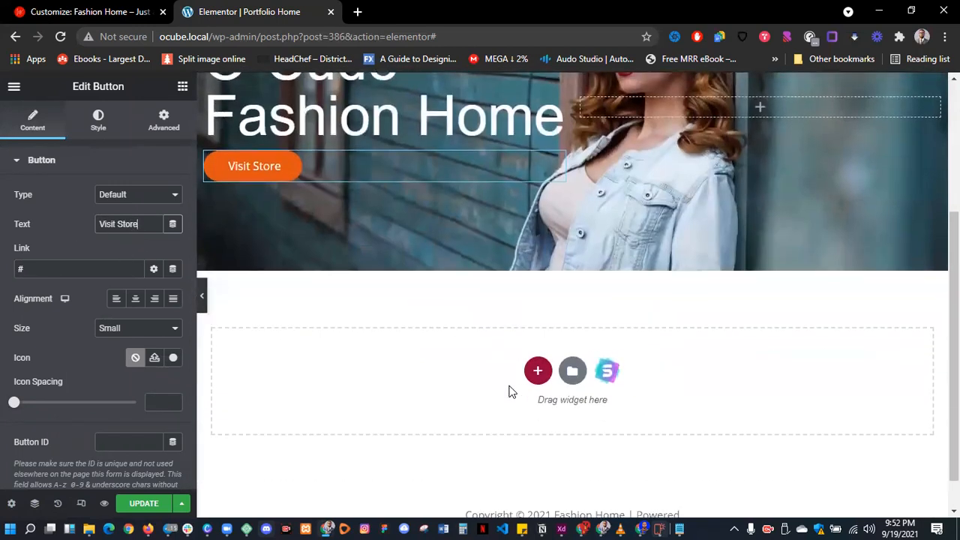
scroll(510, 391, "down", 1)
- Add a single-column section below the hero with a classic #8F0000 dark red background
left_click(537, 334)
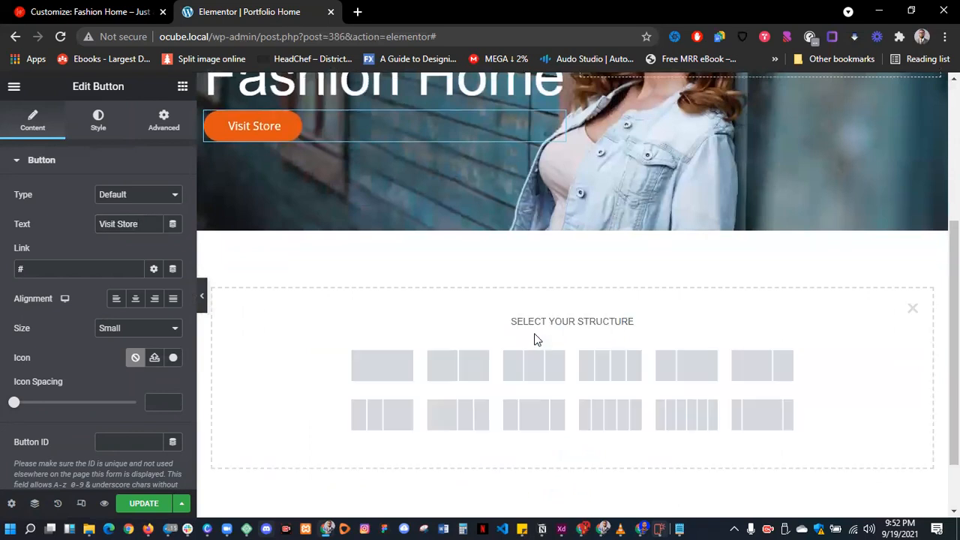
left_click(401, 373)
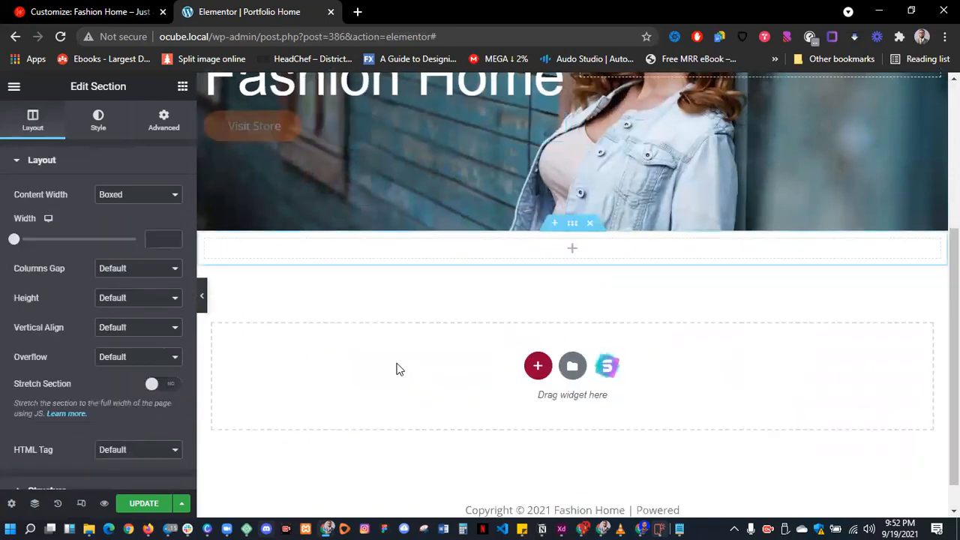
scroll(590, 319, "up", 1)
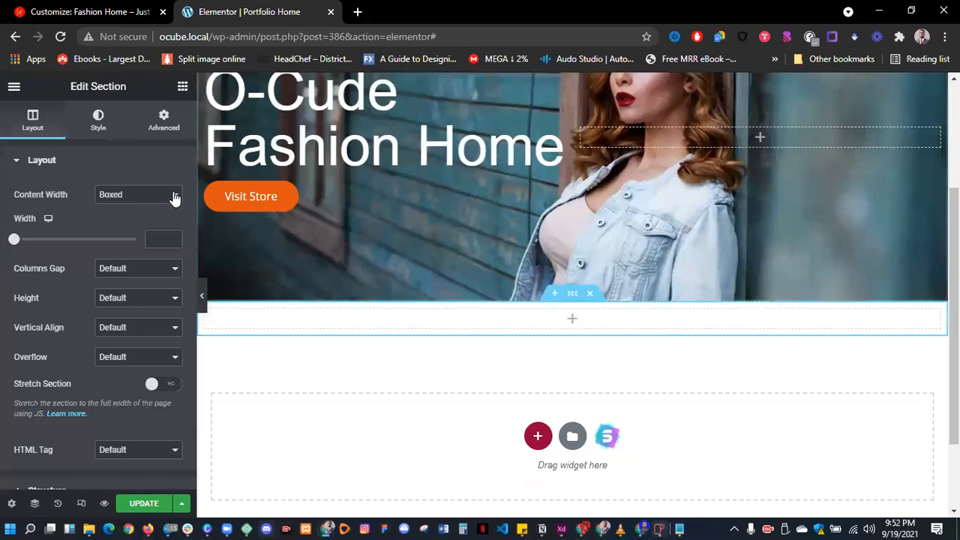
left_click(98, 122)
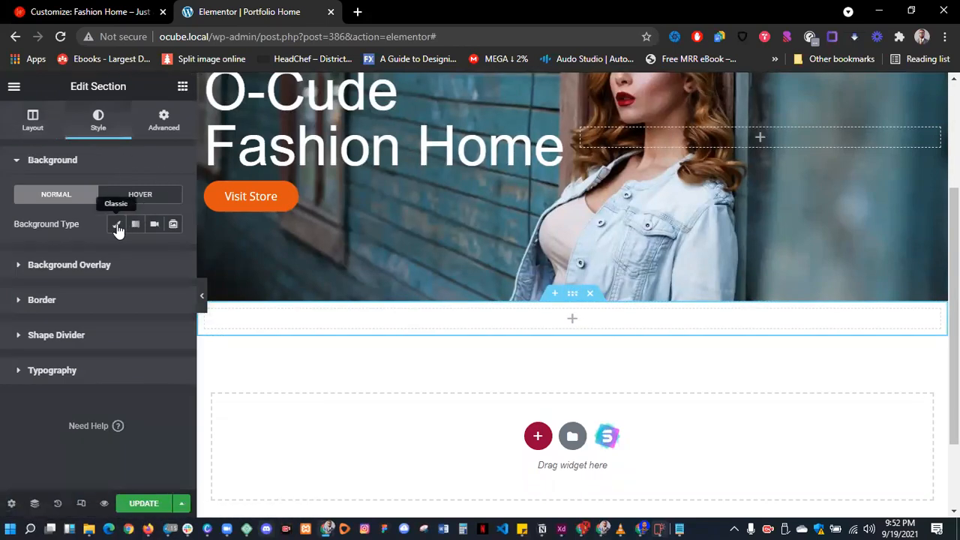
left_click(117, 223)
left_click(173, 253)
left_click_drag(237, 351, 270, 351)
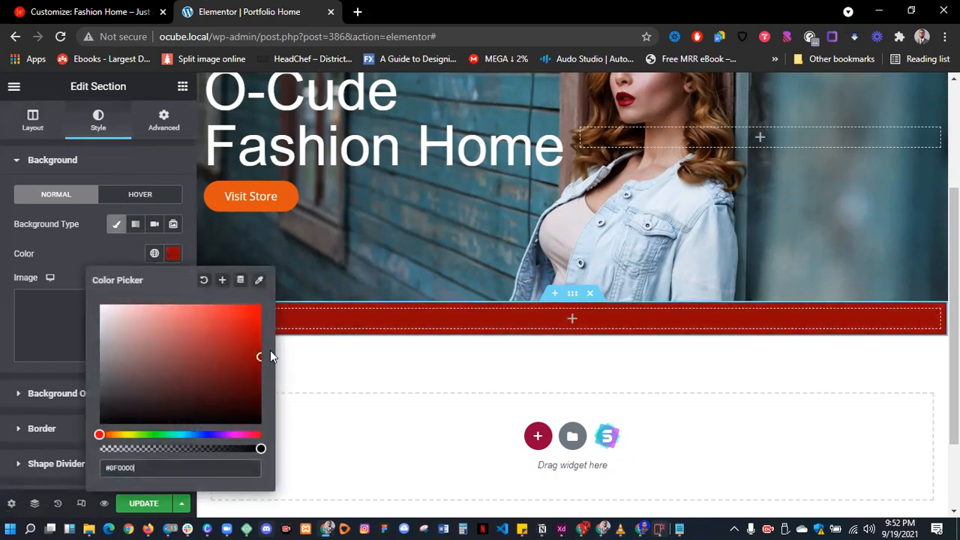
left_click(175, 255)
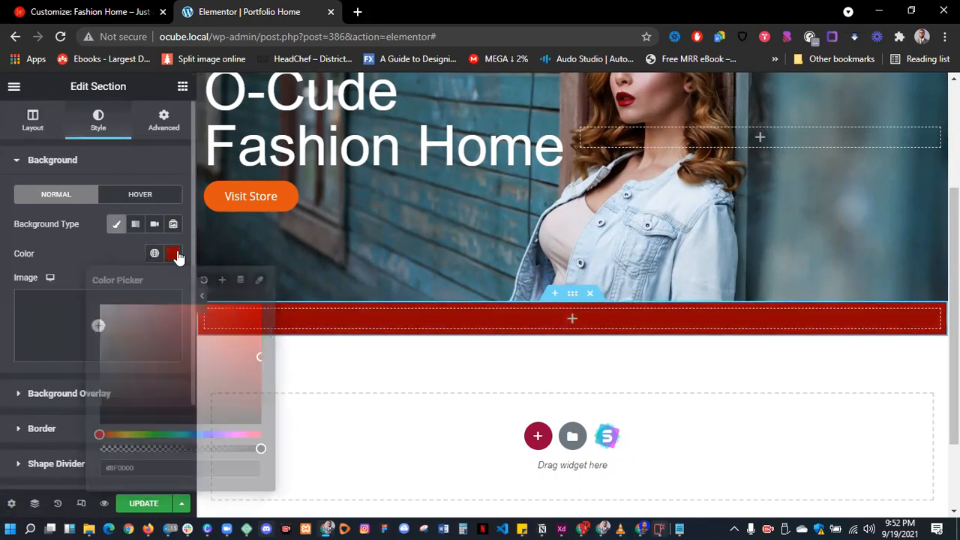
left_click(202, 299)
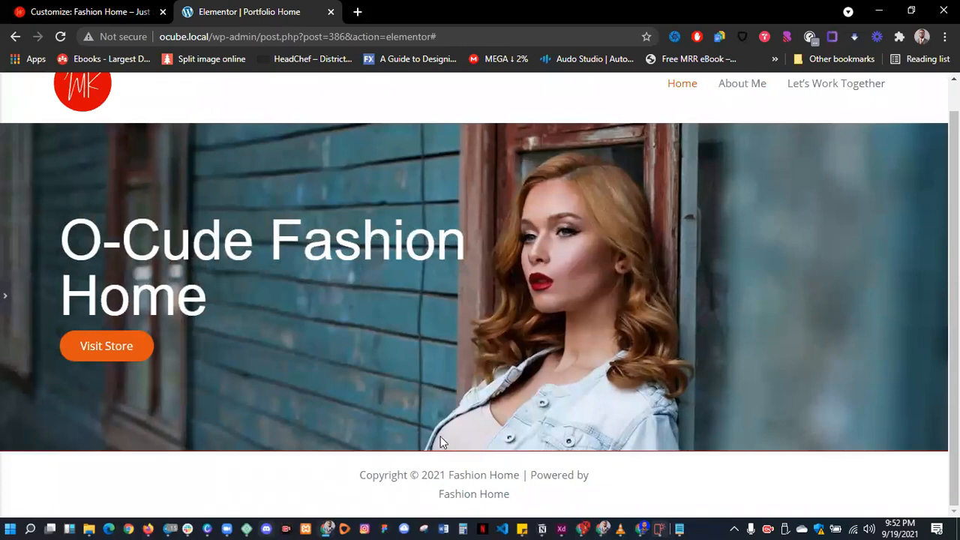
left_click(6, 308)
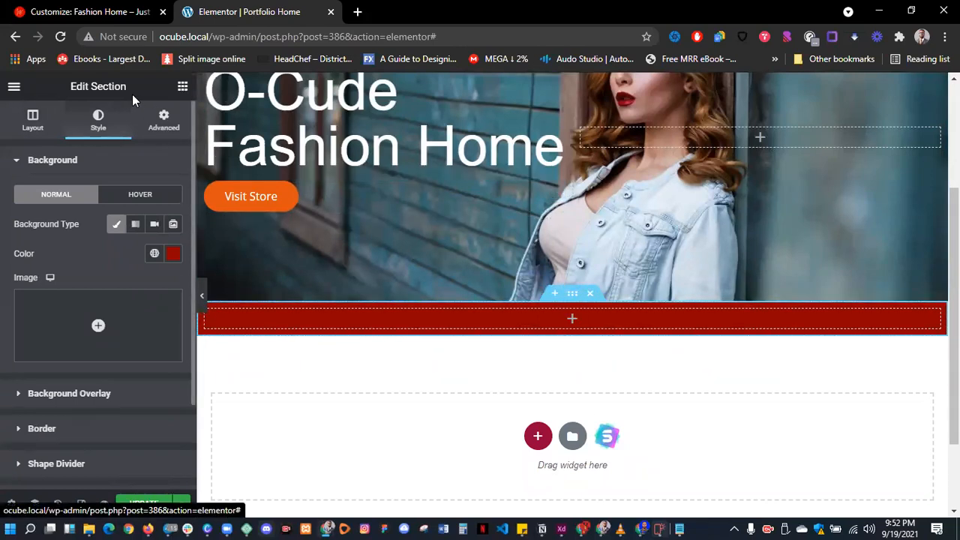
- Set the red section's top and bottom margins to 50 px
left_click(163, 120)
left_click_drag(6, 197, 28, 192)
left_click(34, 209)
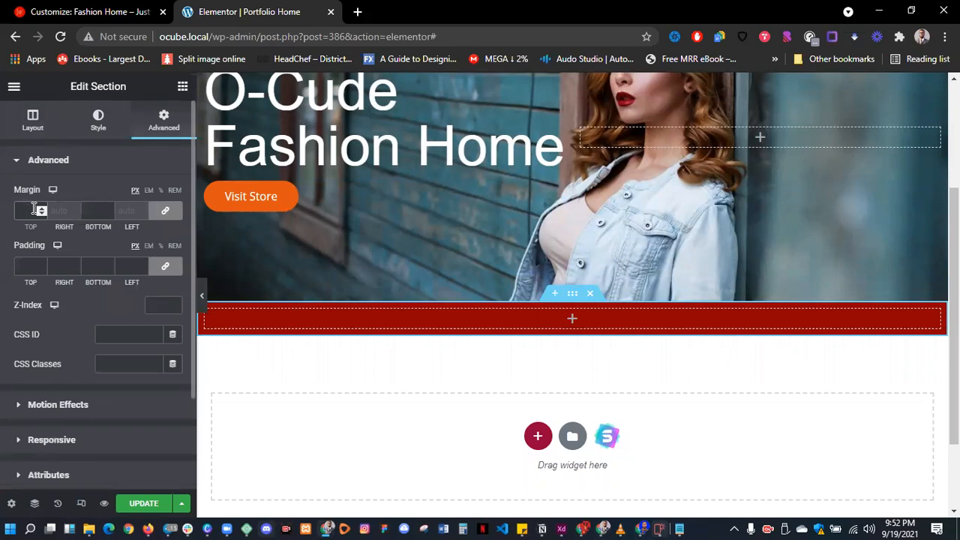
type("50")
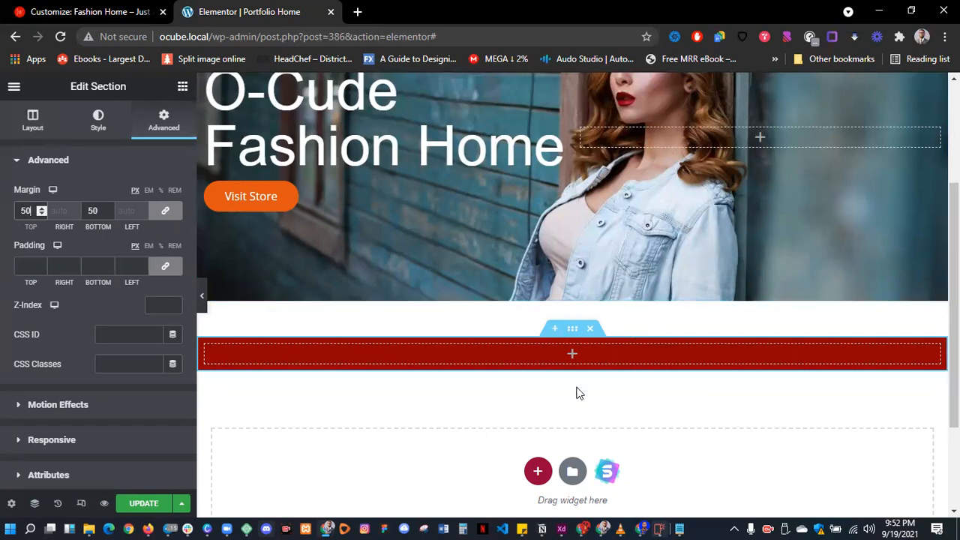
left_click(537, 473)
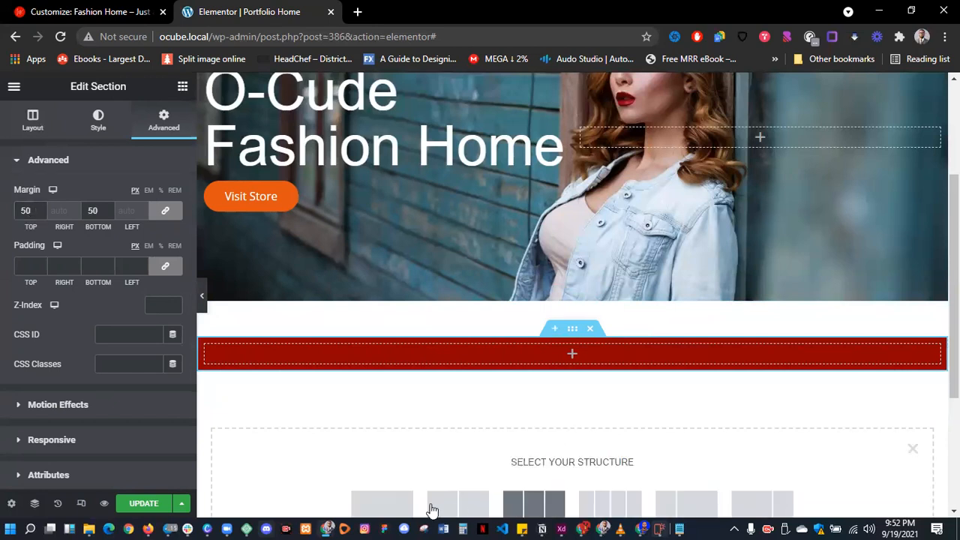
- Add another empty section and place an 'About Me' heading in the red section
left_click(402, 506)
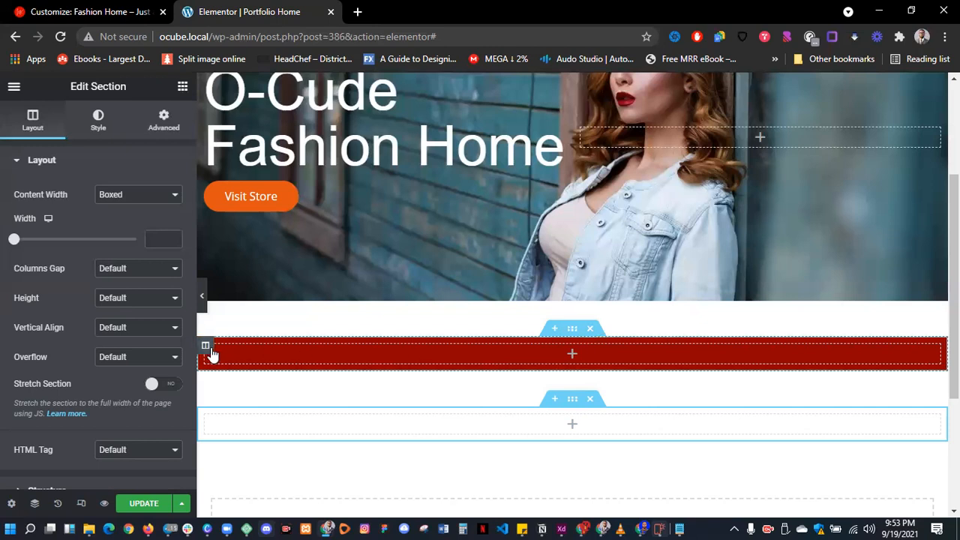
left_click(182, 90)
left_click_drag(161, 221, 555, 350)
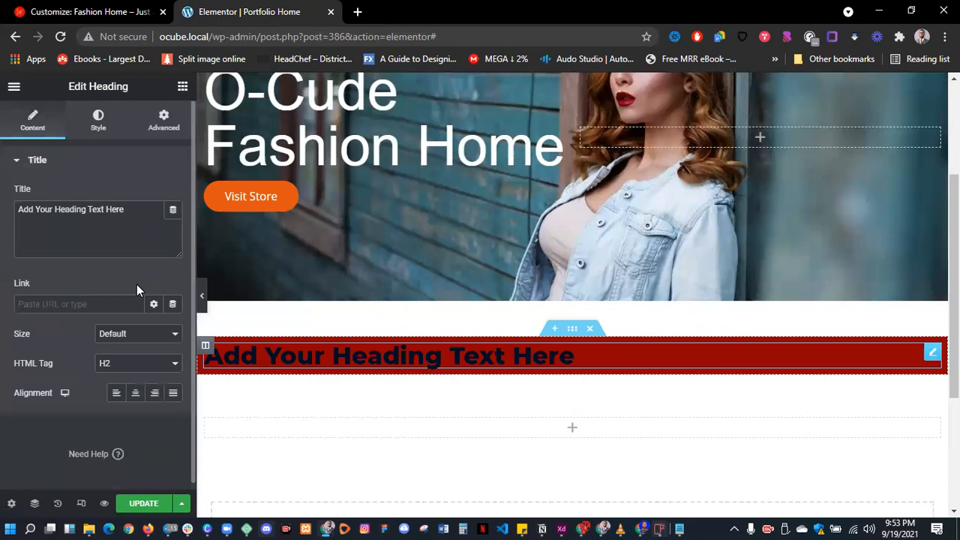
triple_click(37, 210)
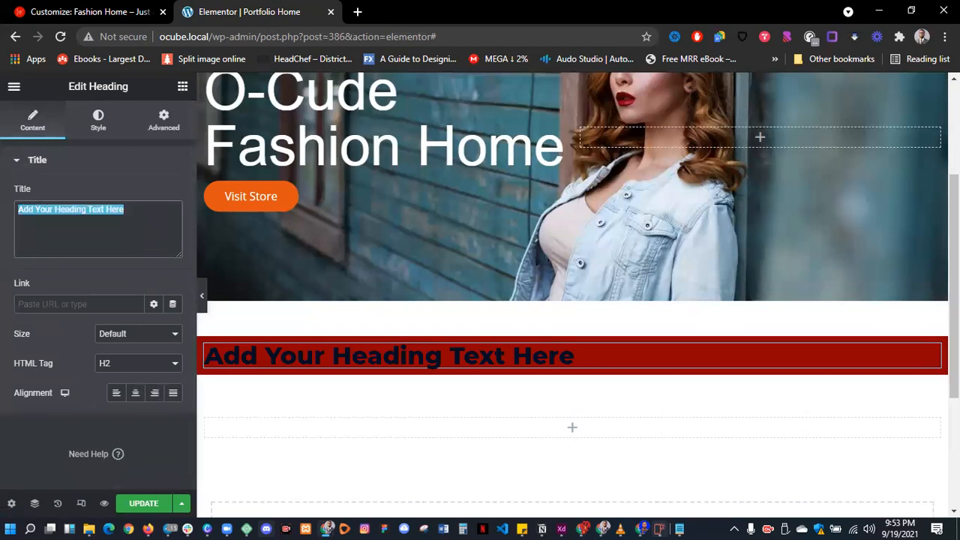
type("About")
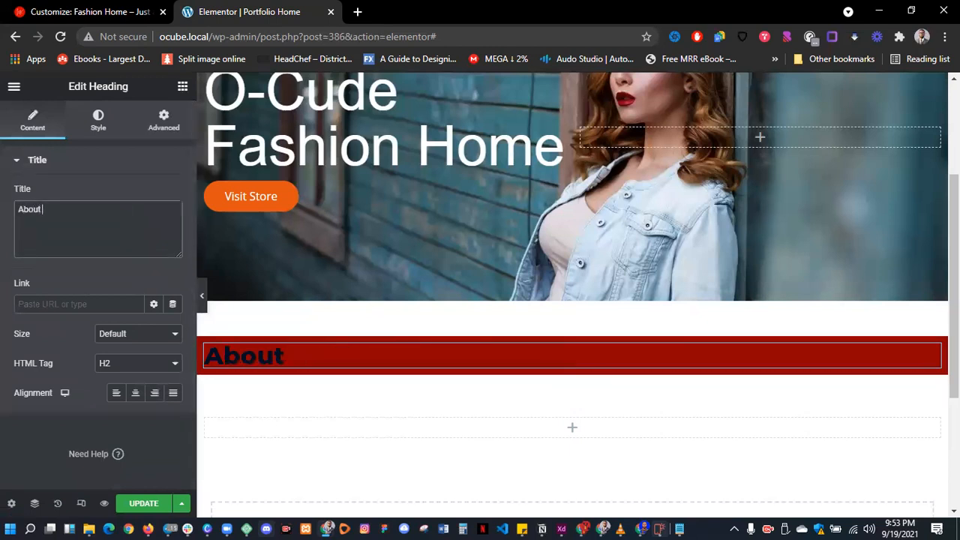
type(" Me")
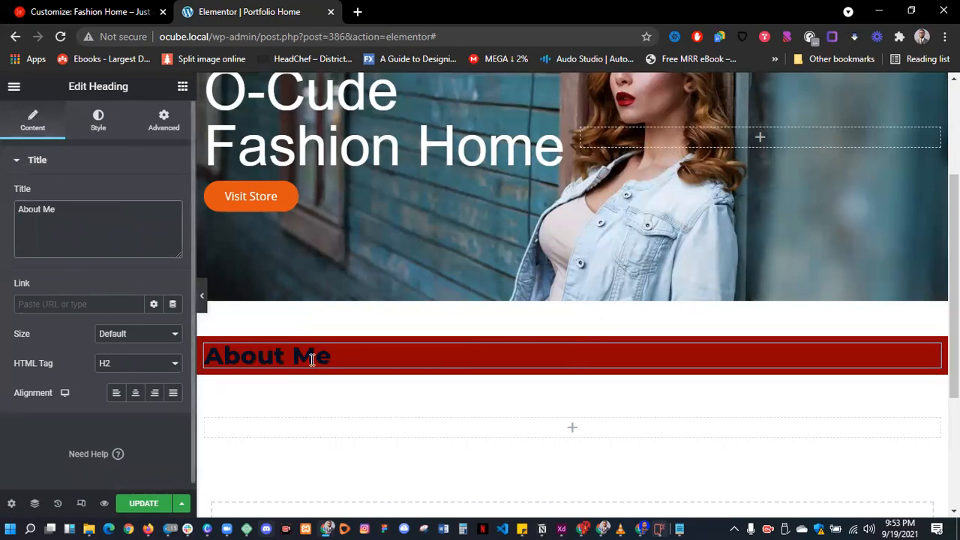
- Centre the About Me heading and make its text white (#FFFFFF)
left_click(136, 395)
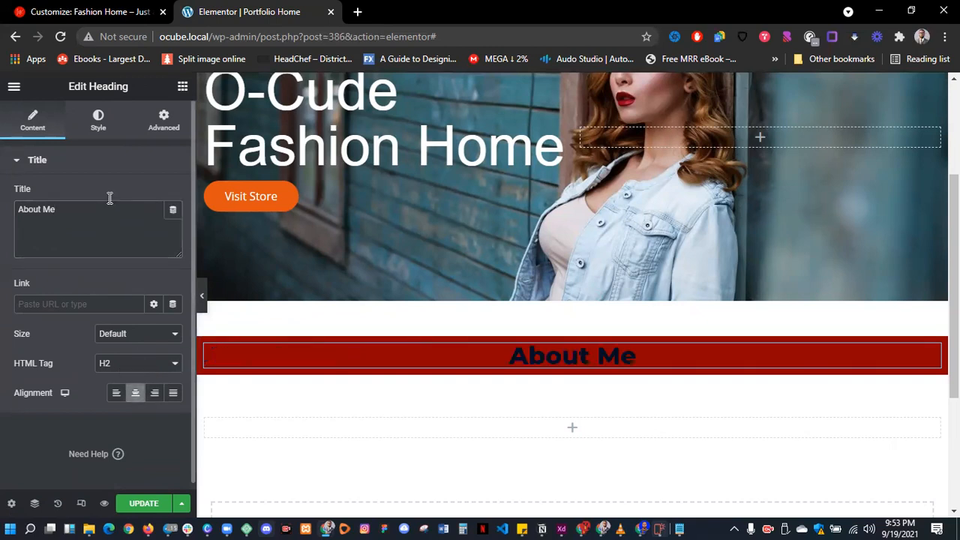
left_click(98, 120)
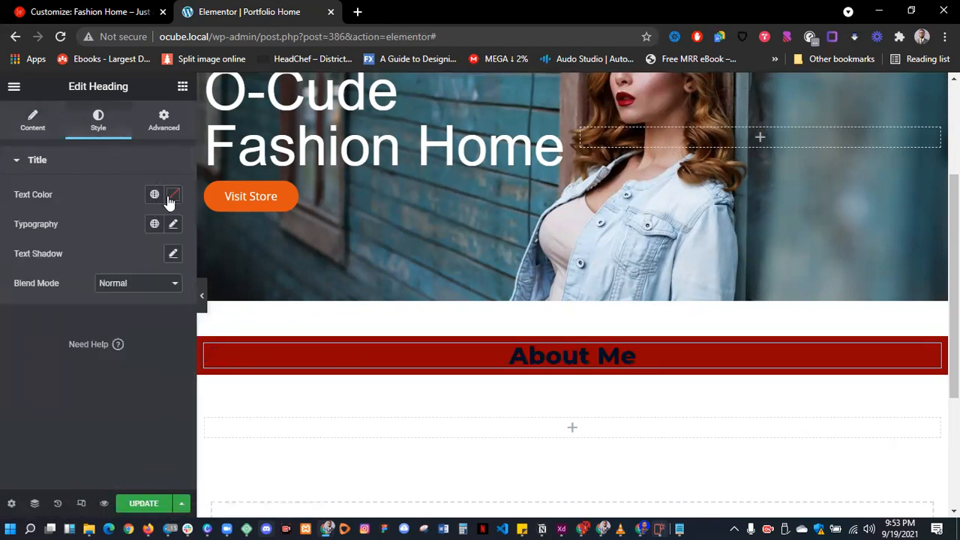
left_click(172, 196)
type("#FFFFFF")
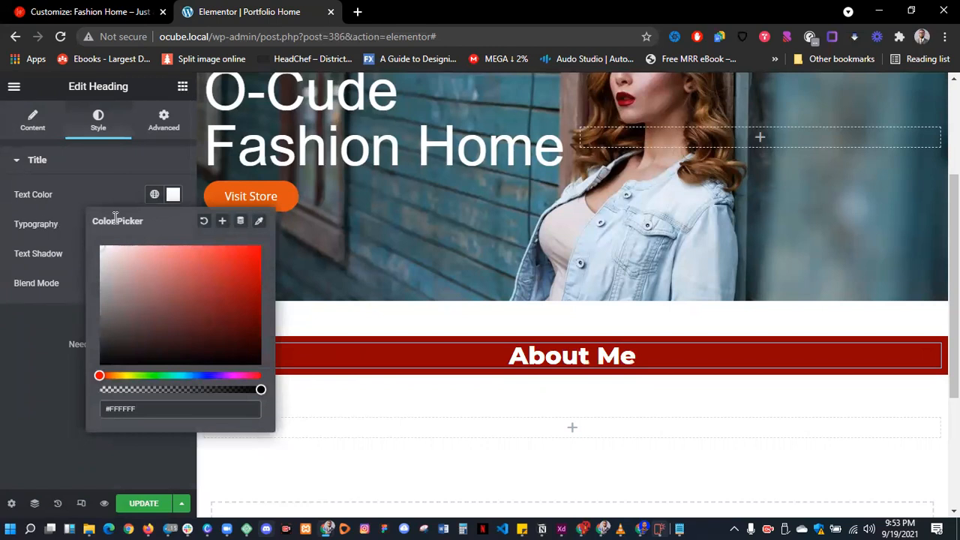
left_click(128, 173)
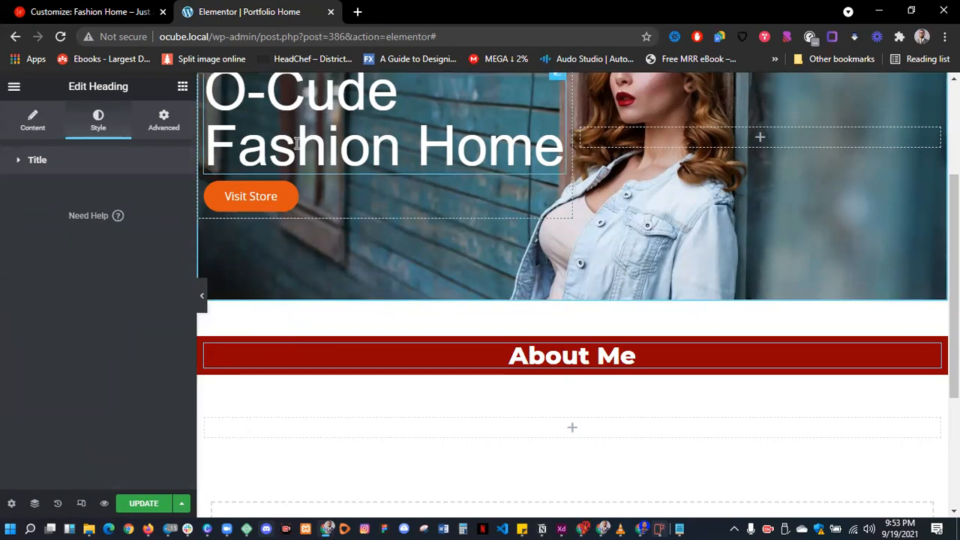
- Copy the Fashion Home heading's style, paste it onto About Me, and re-centre it
right_click(297, 143)
key("Escape")
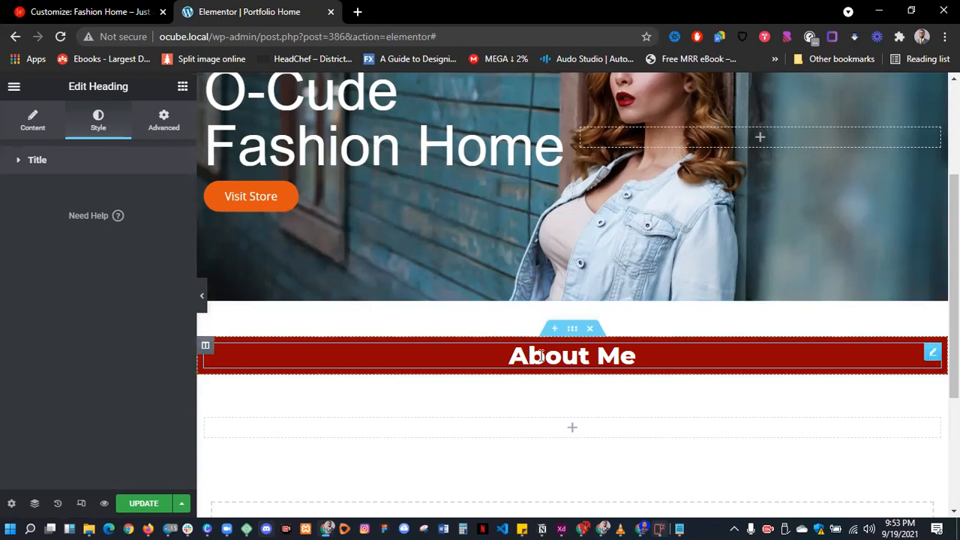
right_click(540, 357)
left_click(584, 402)
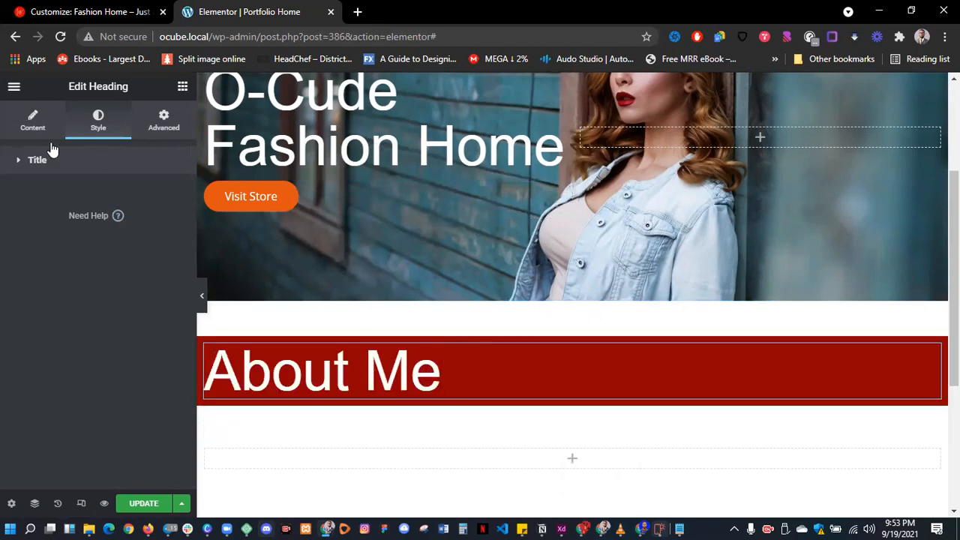
left_click(23, 160)
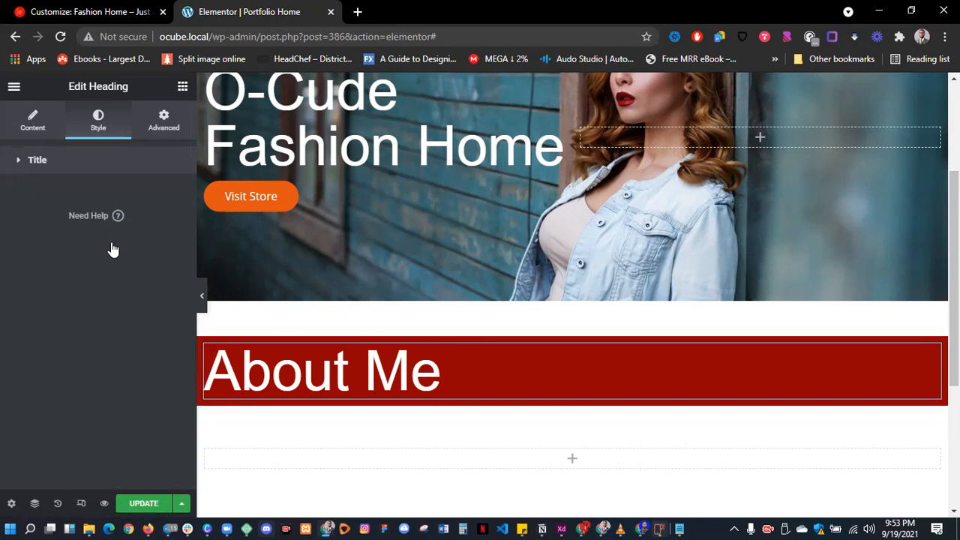
left_click(32, 121)
left_click(135, 393)
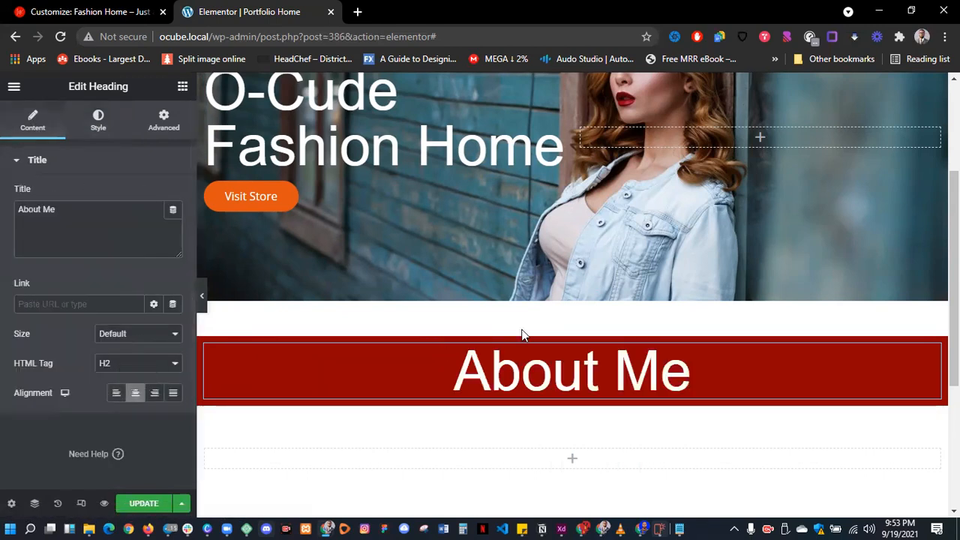
- Reduce the About Me heading's font size to 42 px
scroll(527, 307, "down", 1)
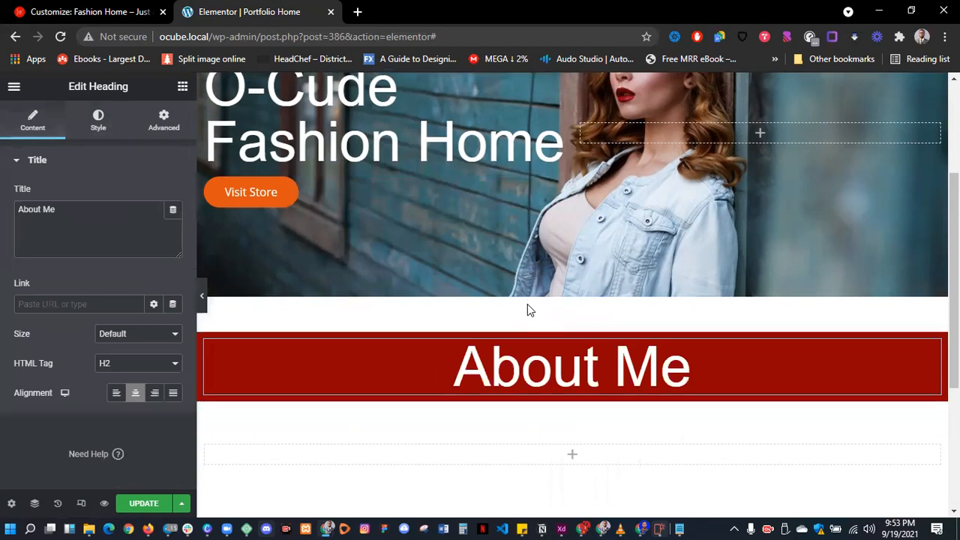
left_click(96, 126)
left_click(174, 224)
left_click_drag(60, 339, 50, 351)
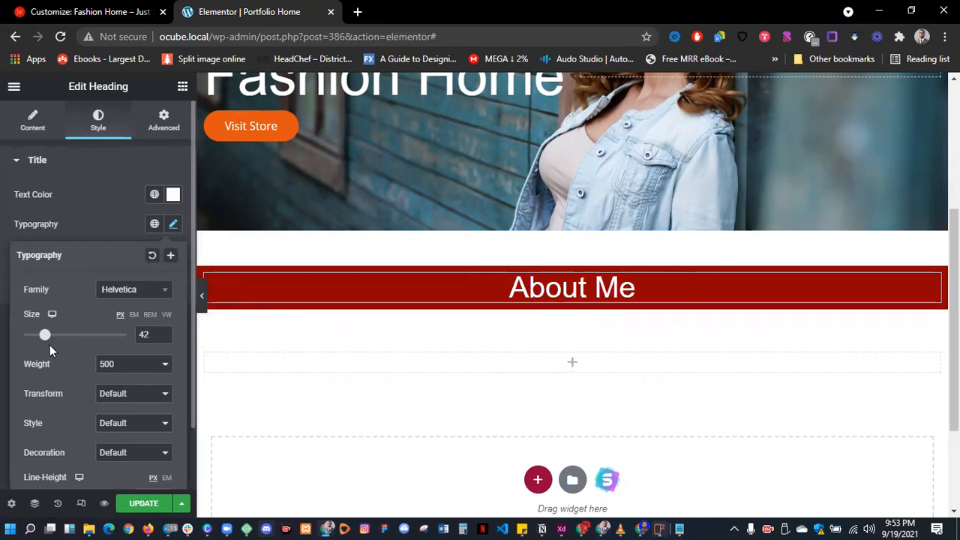
left_click(183, 87)
- Add a text block under the About Me heading, paste the lorem paragraph and centre it
left_click_drag(145, 289, 555, 303)
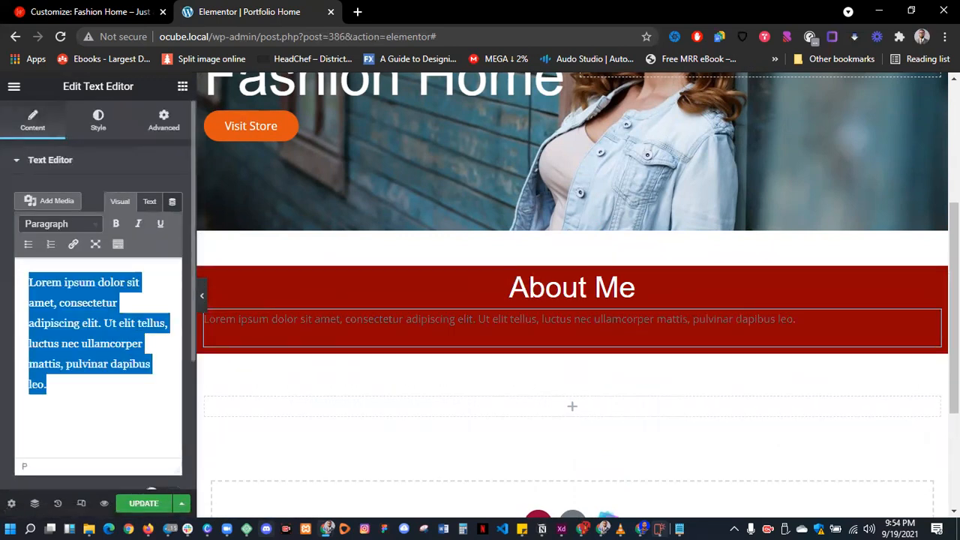
key("ctrl+v")
key("ctrl+v")
key("ctrl+v")
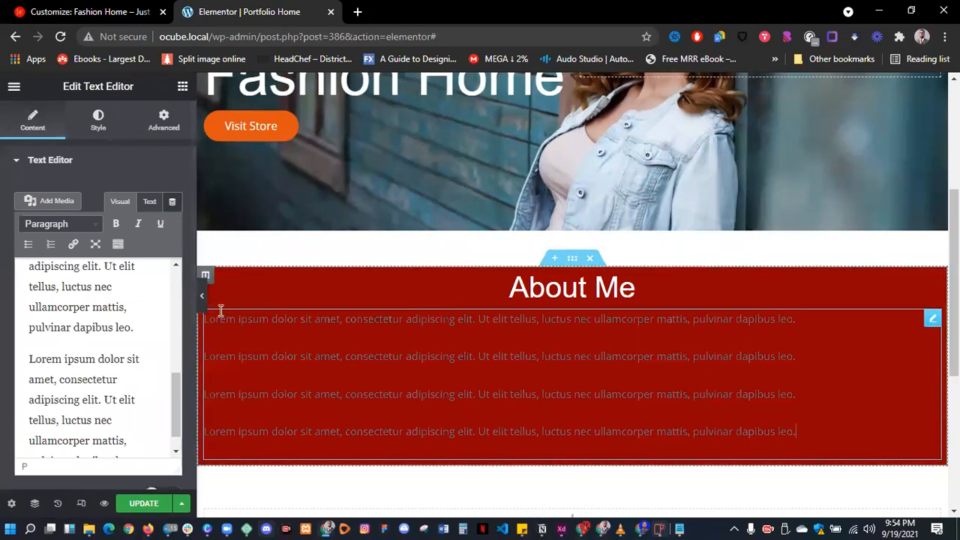
left_click(96, 124)
left_click(135, 195)
left_click(173, 253)
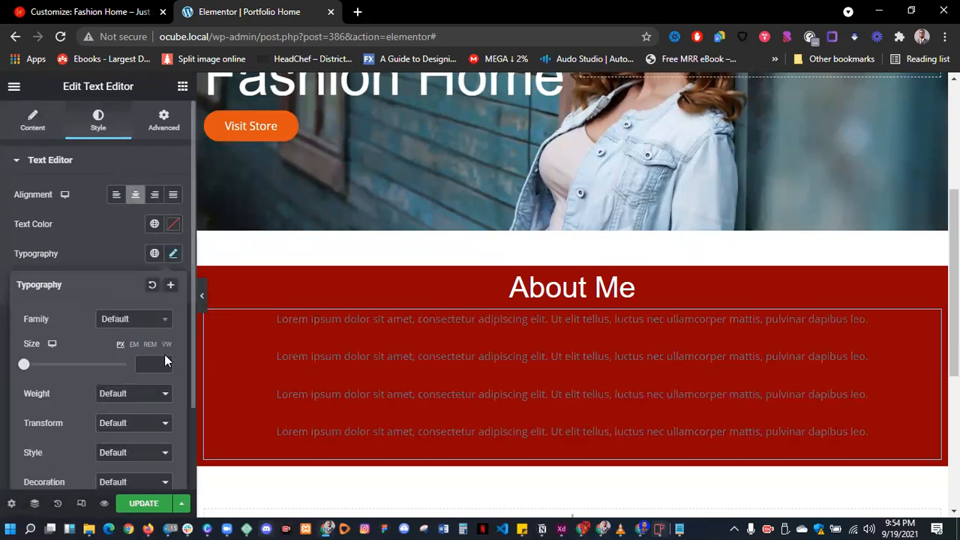
scroll(113, 390, "down", 2)
mouse_move(26, 429)
left_mouse_down()
mouse_move(35, 429)
mouse_move(25, 426)
left_mouse_up()
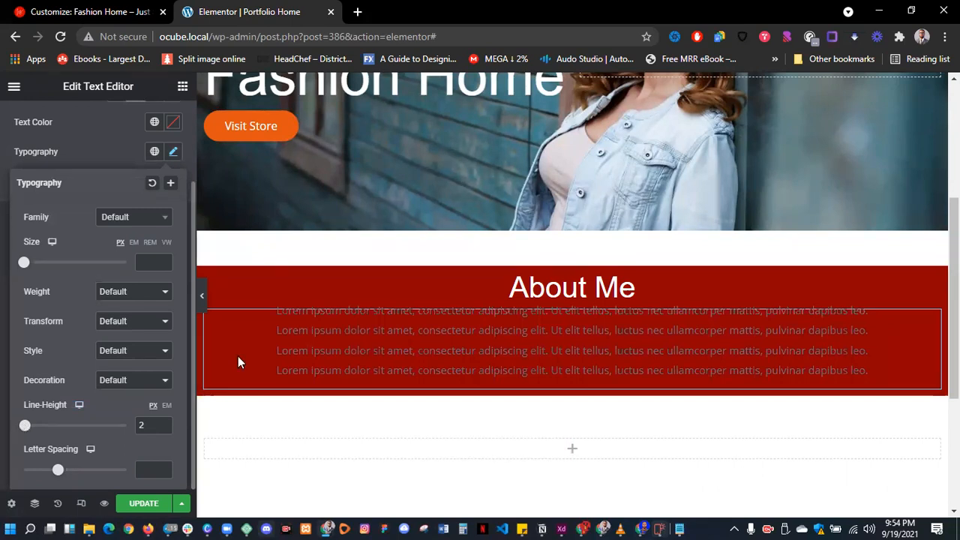
scroll(70, 143, "up", 2)
- Trim the extra paragraphs and paste the lorem text so it repeats three times
left_click(35, 129)
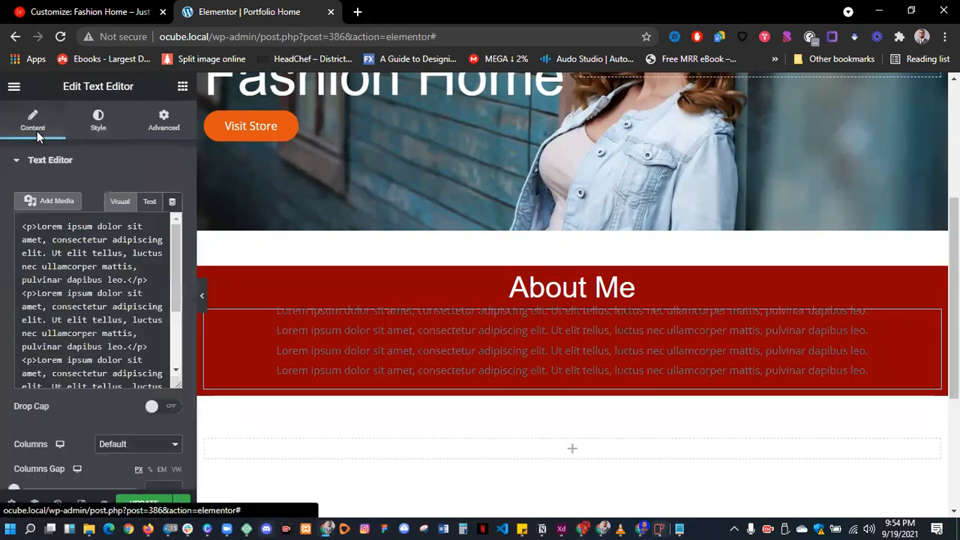
left_click_drag(126, 373, 180, 523)
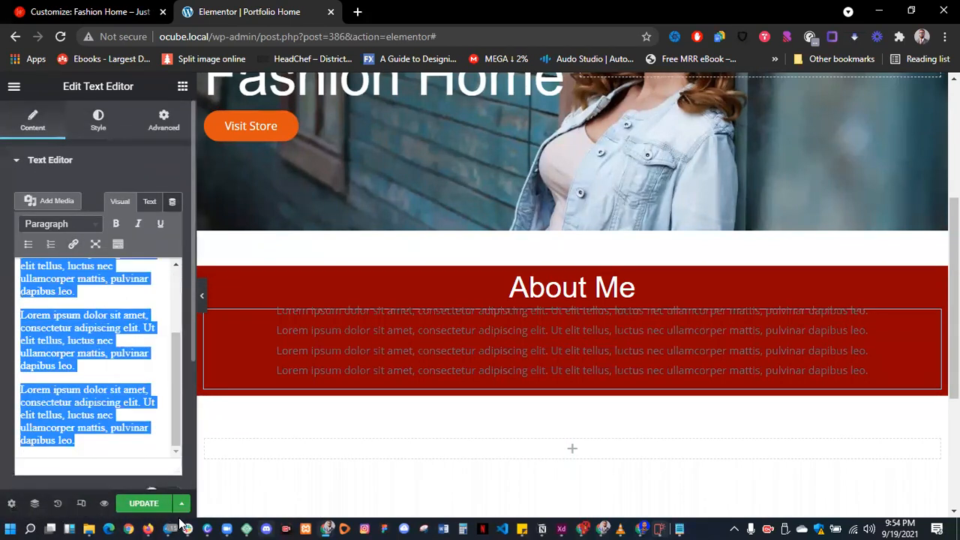
key("BackSpace")
left_click_drag(154, 301, 9, 274)
left_click(144, 312)
key("ctrl+a")
key("ctrl+c")
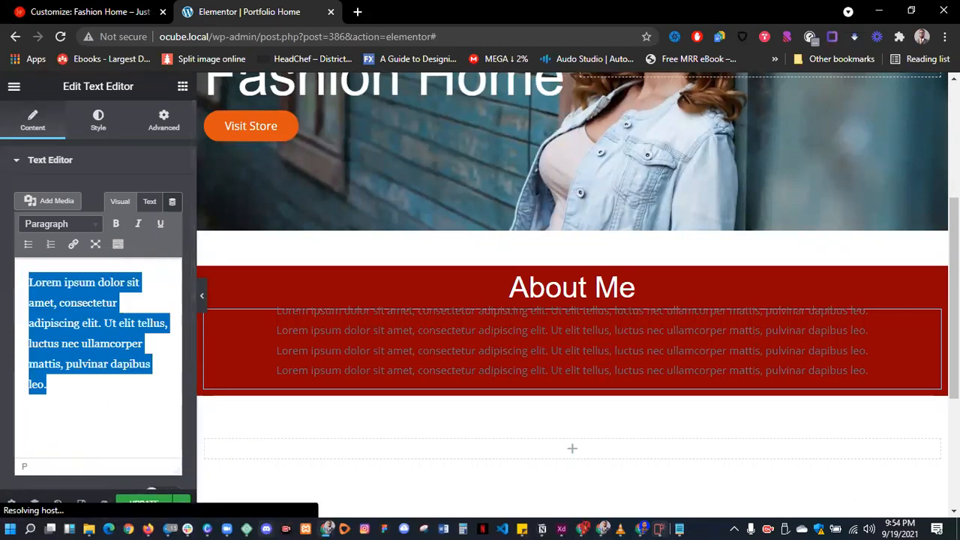
left_click(75, 387)
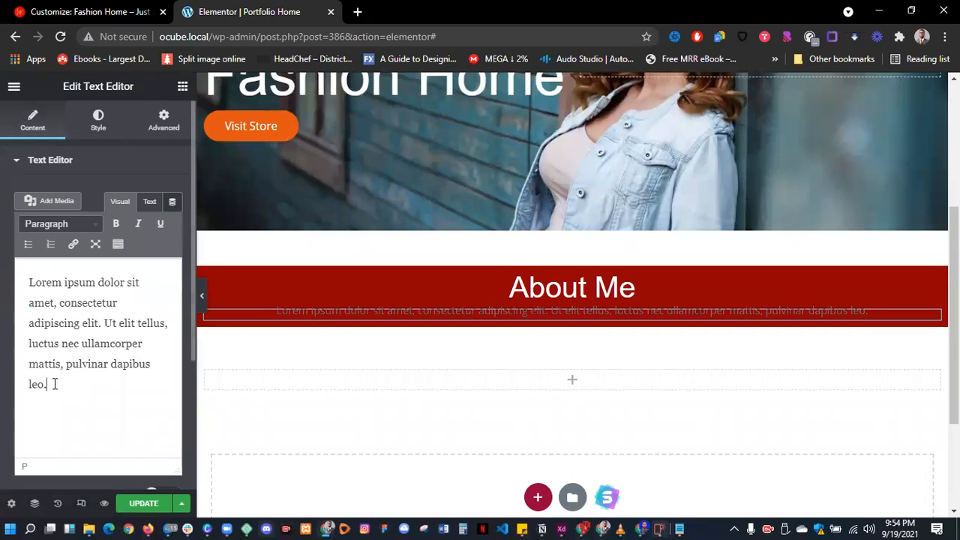
key("ctrl+v")
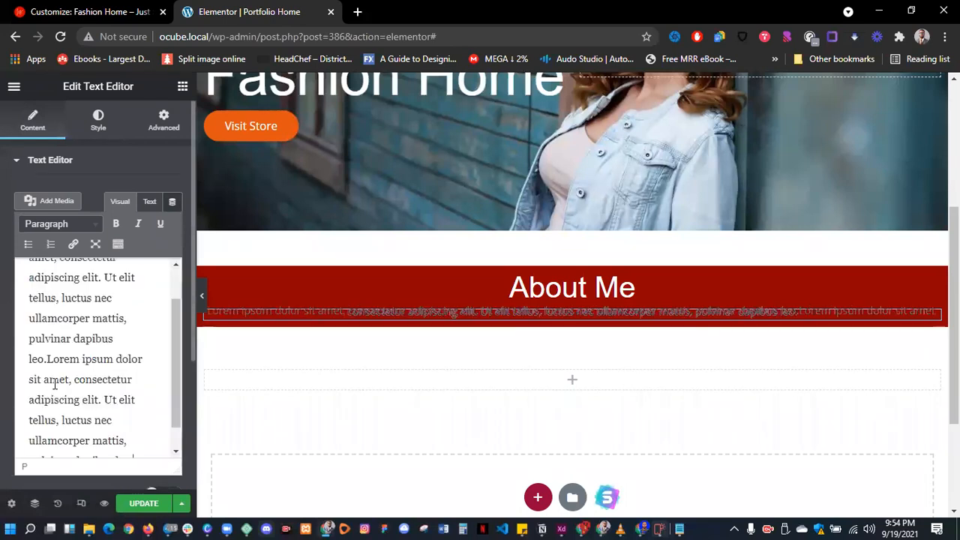
key("ctrl+a")
left_click(58, 383)
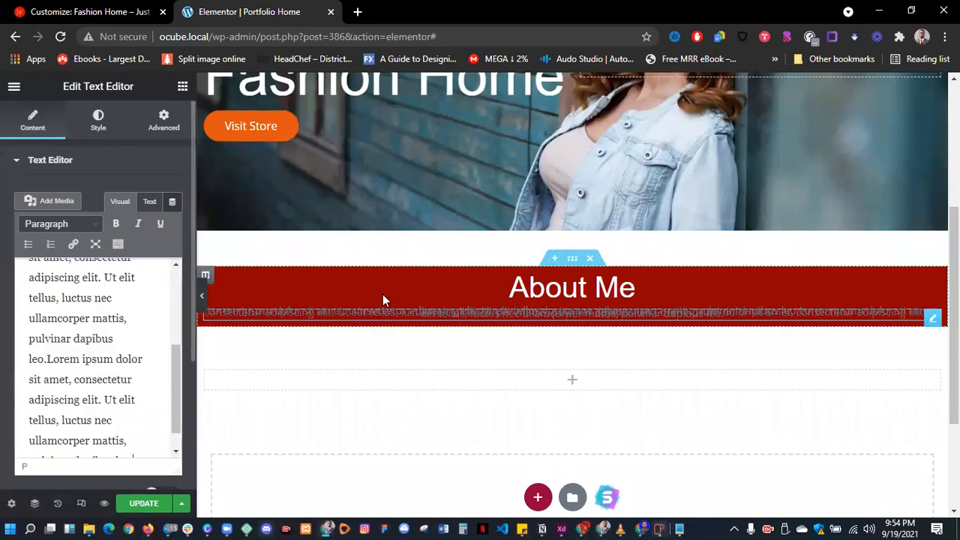
- Raise the paragraph's line height and make its text white
left_click(102, 120)
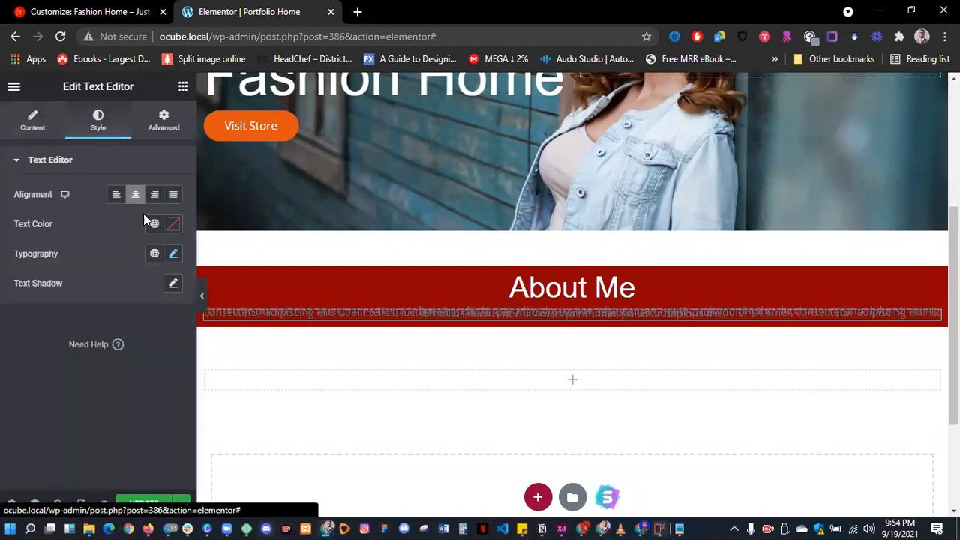
left_click(173, 254)
scroll(43, 385, "down", 2)
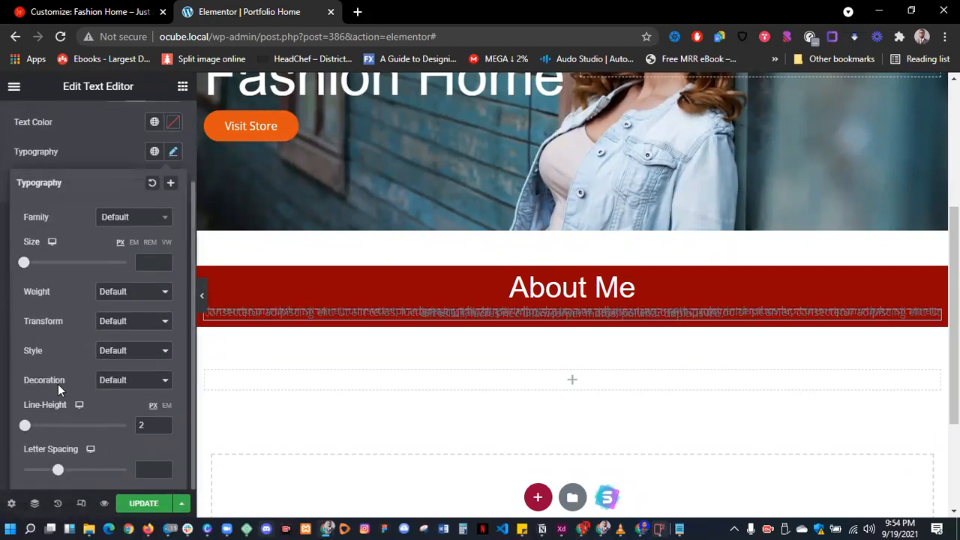
left_click_drag(25, 426, 49, 428)
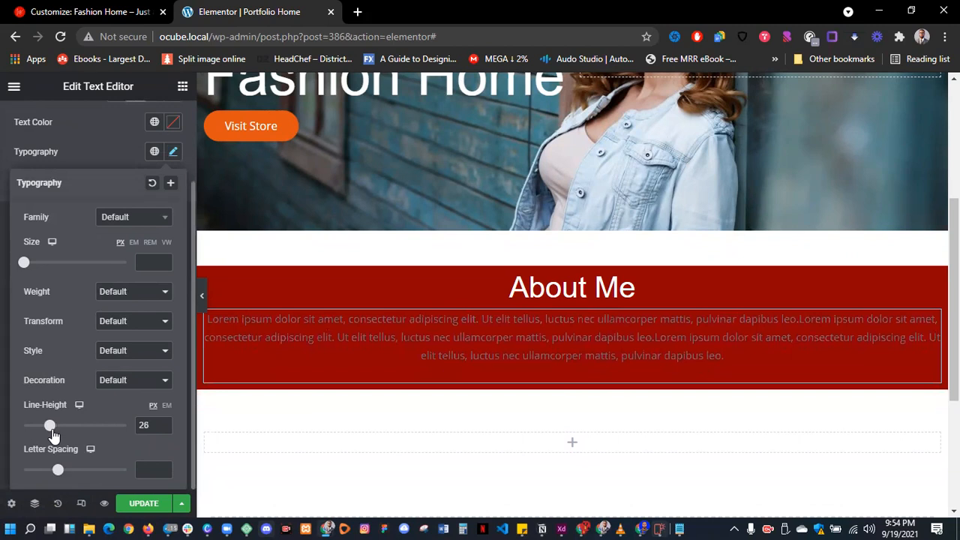
left_click(173, 122)
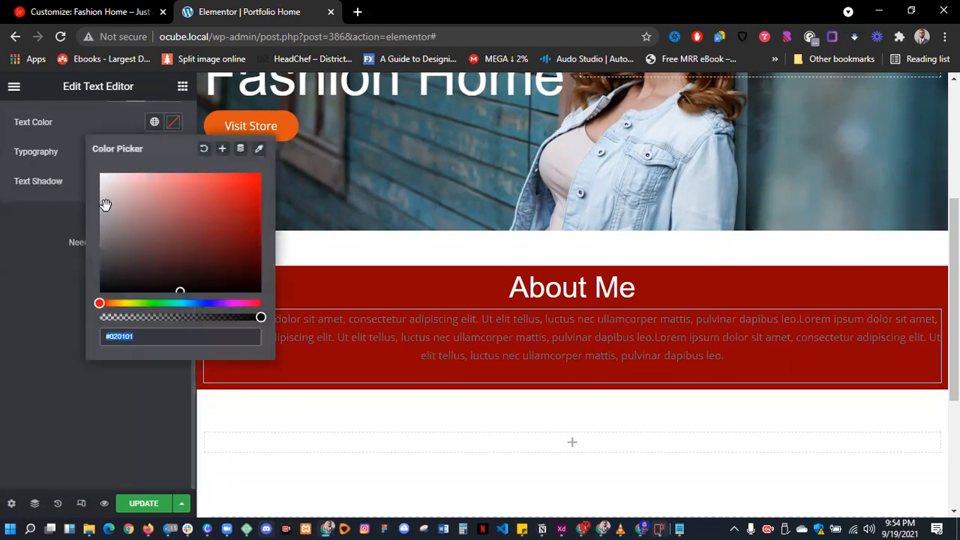
scroll(79, 137, "up", 2)
left_click(178, 223)
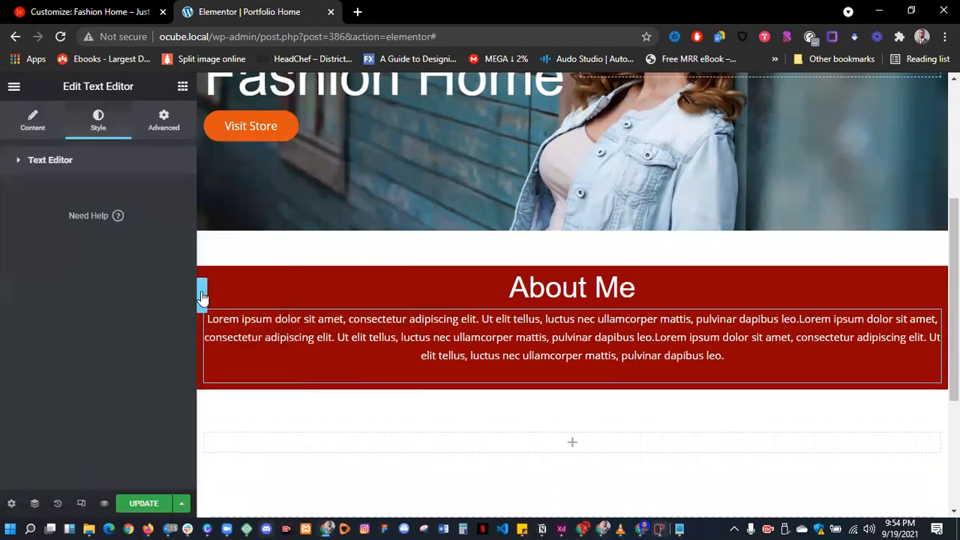
left_click(200, 295)
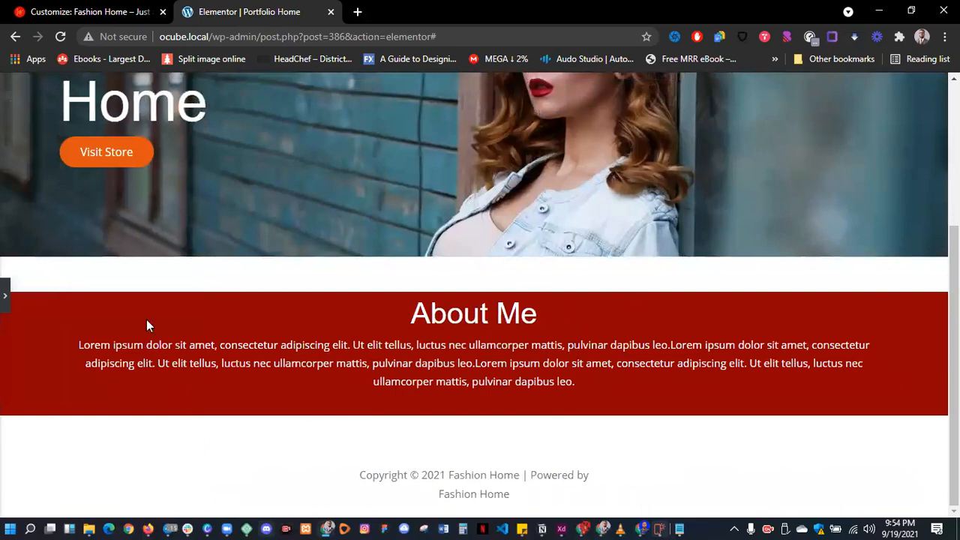
left_click(5, 298)
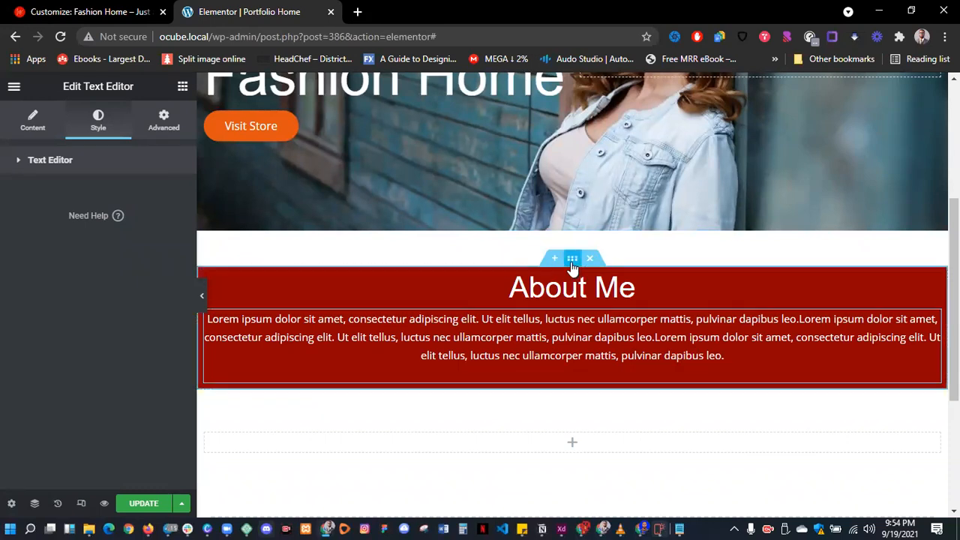
- Give the About Me section 50 px padding on all sides
left_click(573, 258)
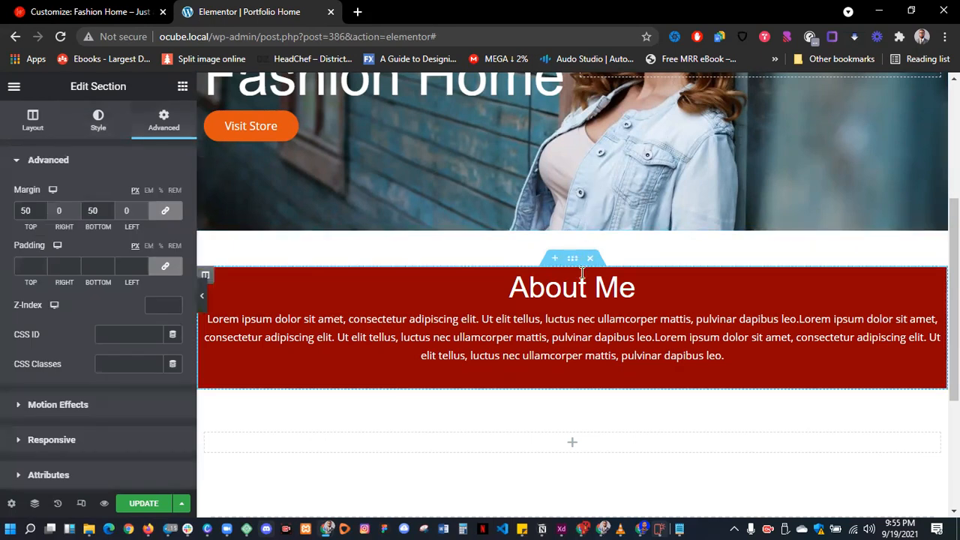
double_click(93, 210)
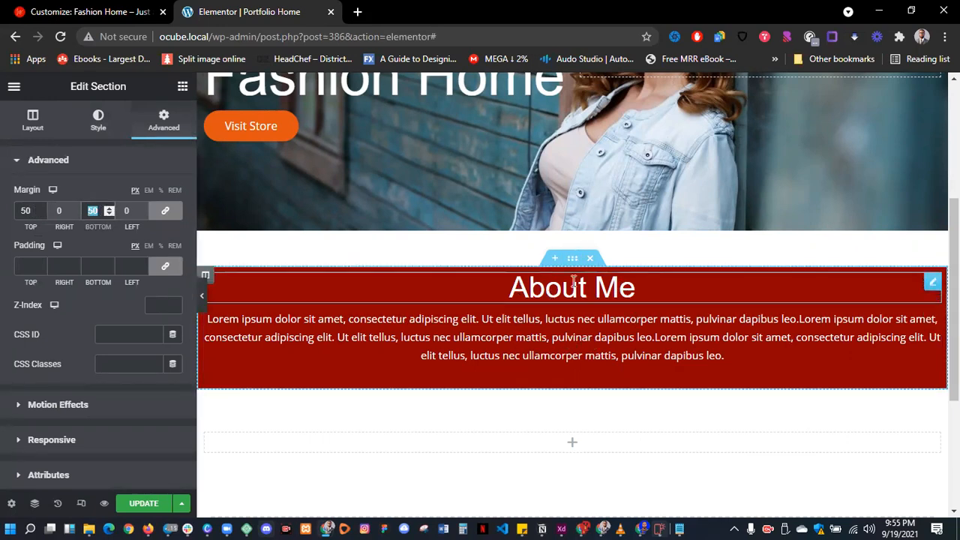
left_click(100, 266)
type("50")
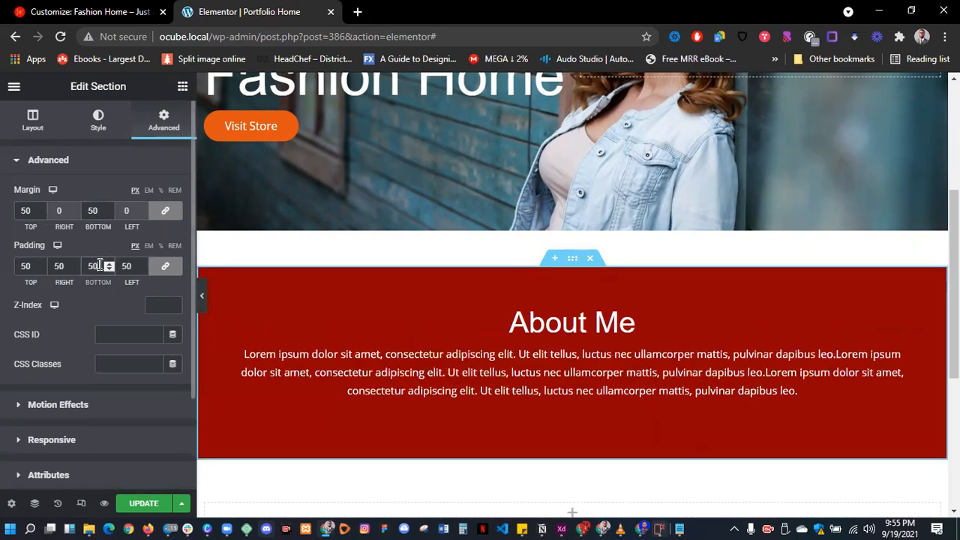
left_click(202, 296)
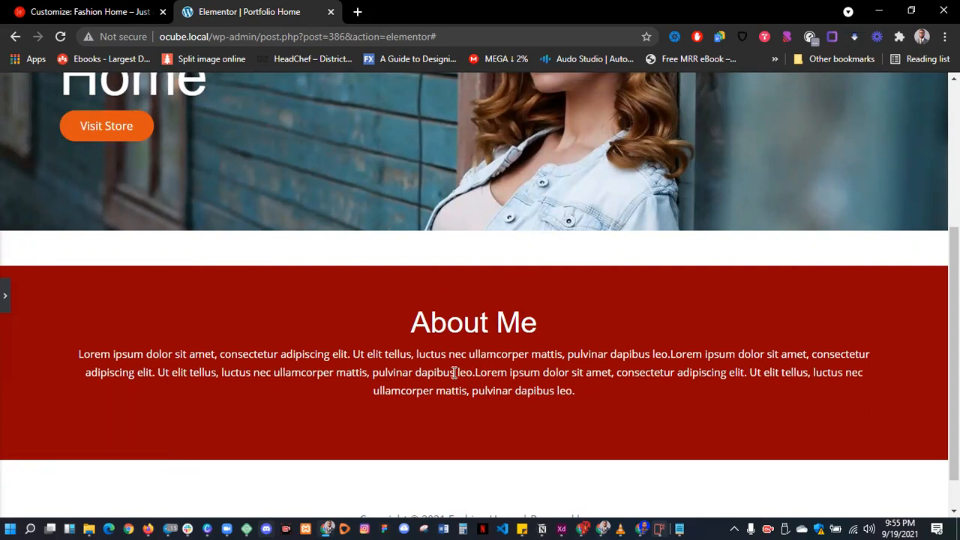
left_click(6, 295)
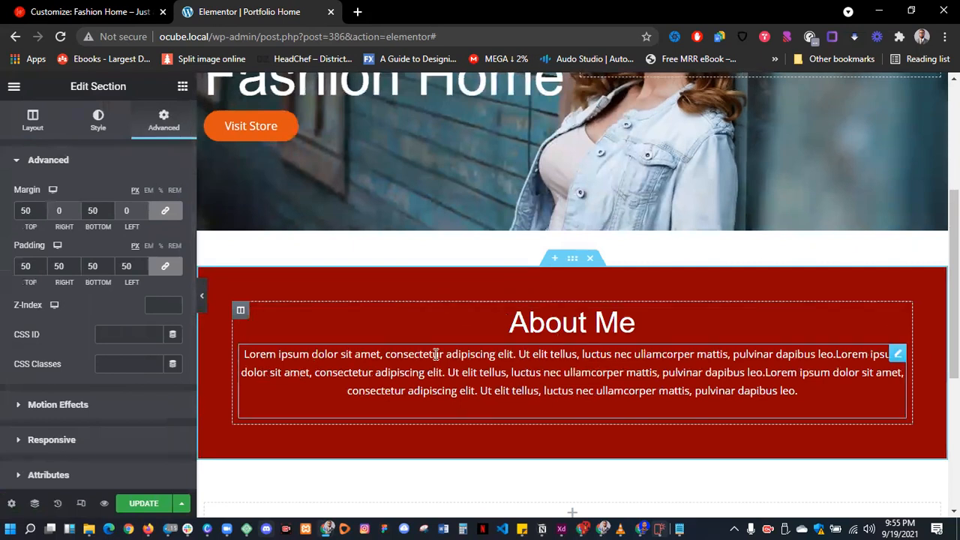
- Unlink the padding values and set left and right padding to 150 px
left_click(165, 266)
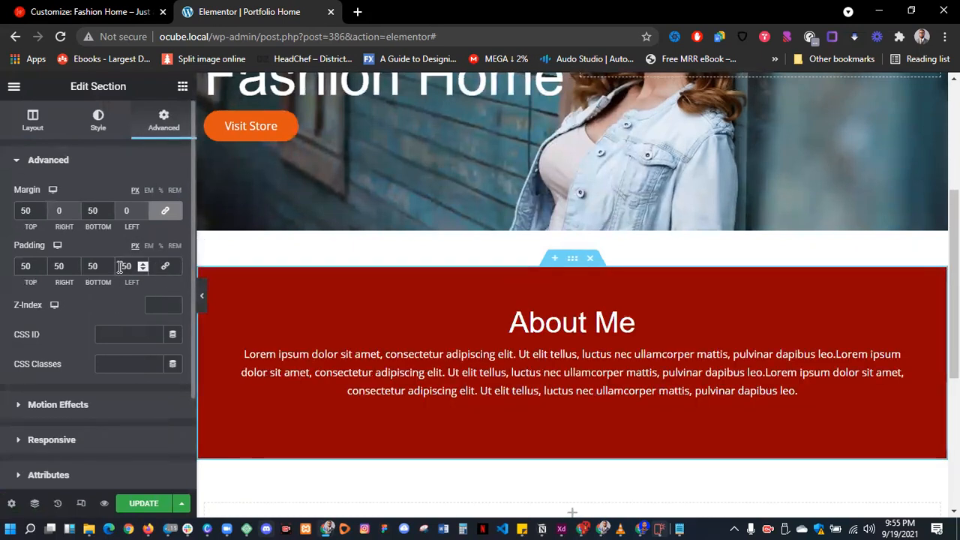
left_click(120, 266)
type("1")
left_click(53, 267)
type("1")
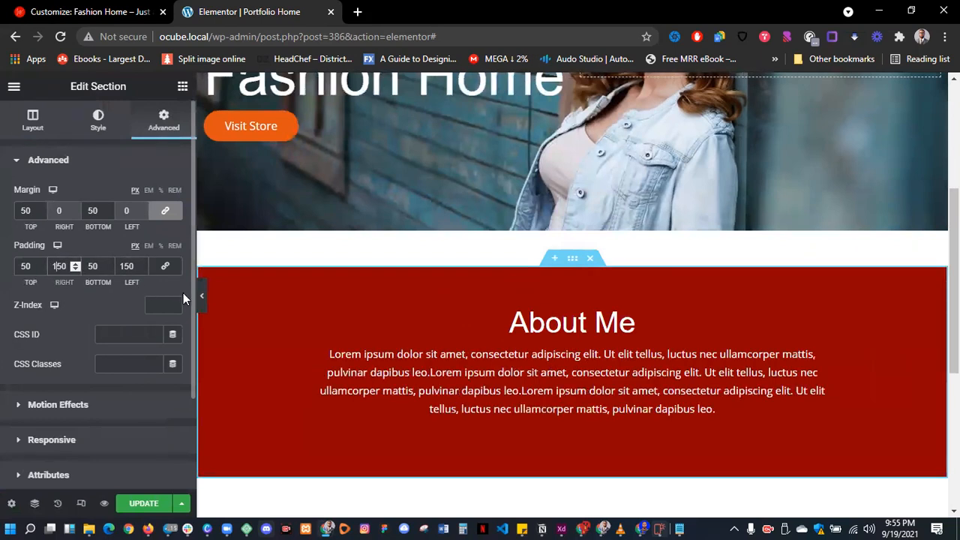
left_click(202, 299)
scroll(374, 394, "down", 2)
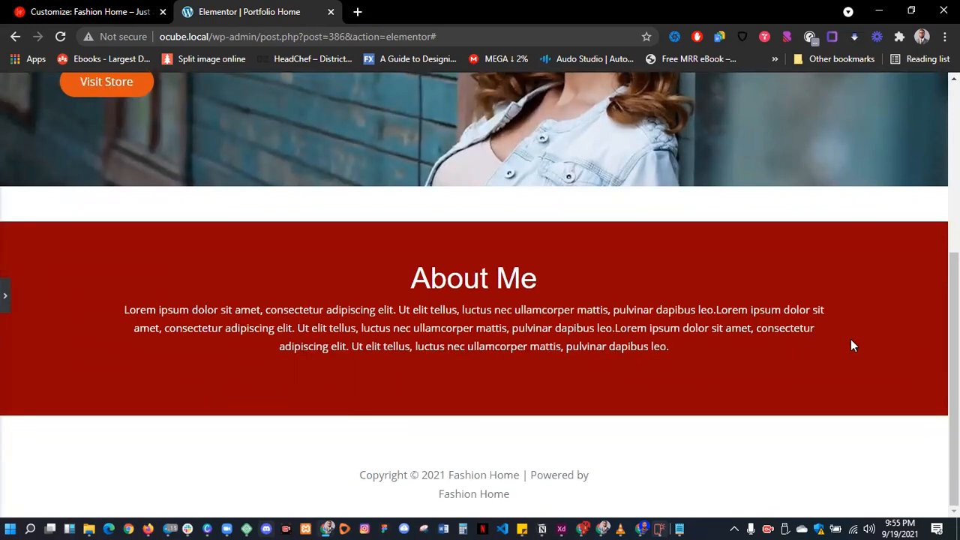
- Duplicate the About Me heading and move the copy into the empty section below
left_click(5, 295)
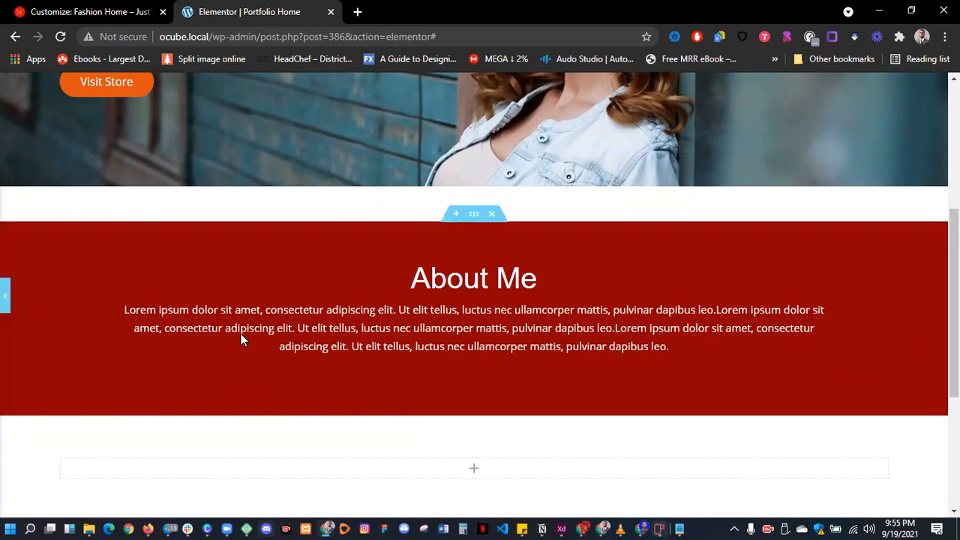
scroll(512, 336, "down", 3)
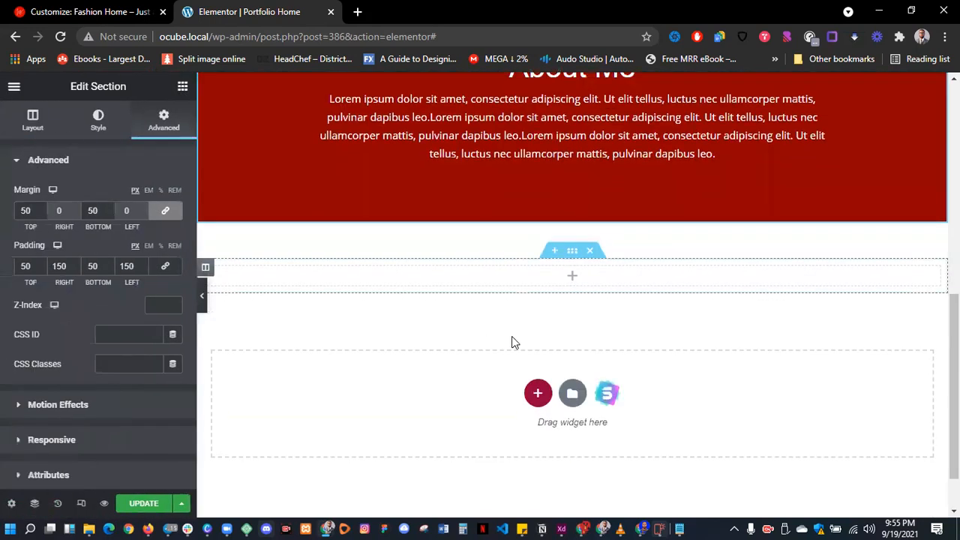
left_click(572, 251)
scroll(535, 204, "up", 4)
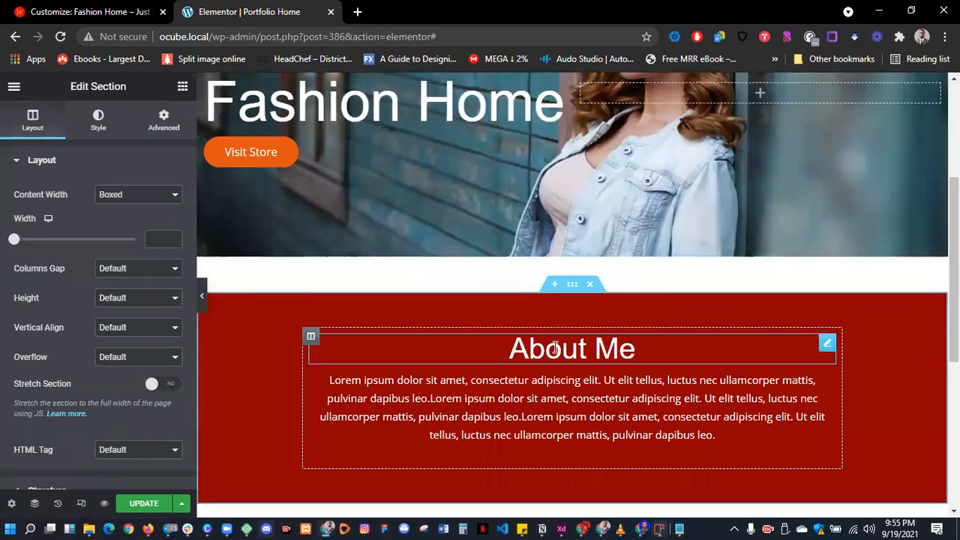
right_click(554, 347)
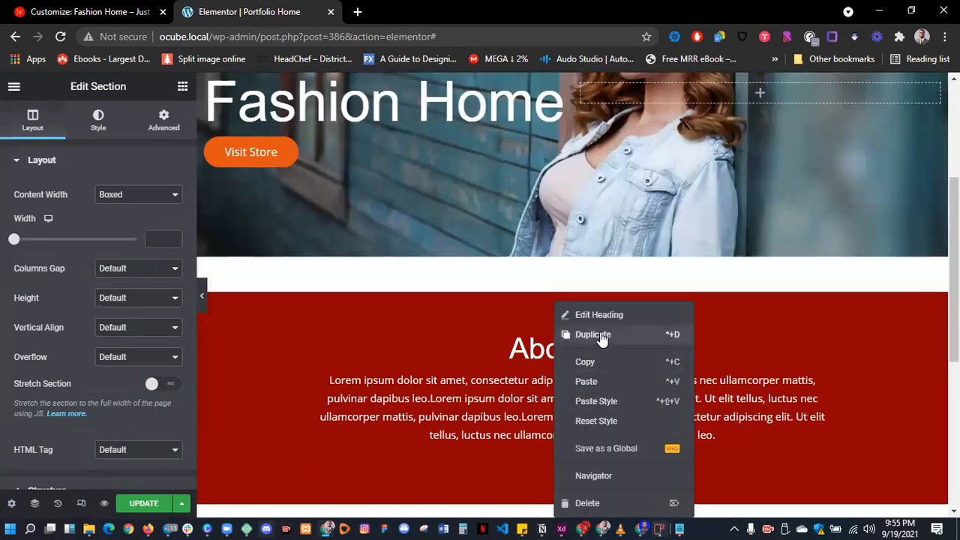
left_click(605, 334)
left_click_drag(825, 246, 600, 425)
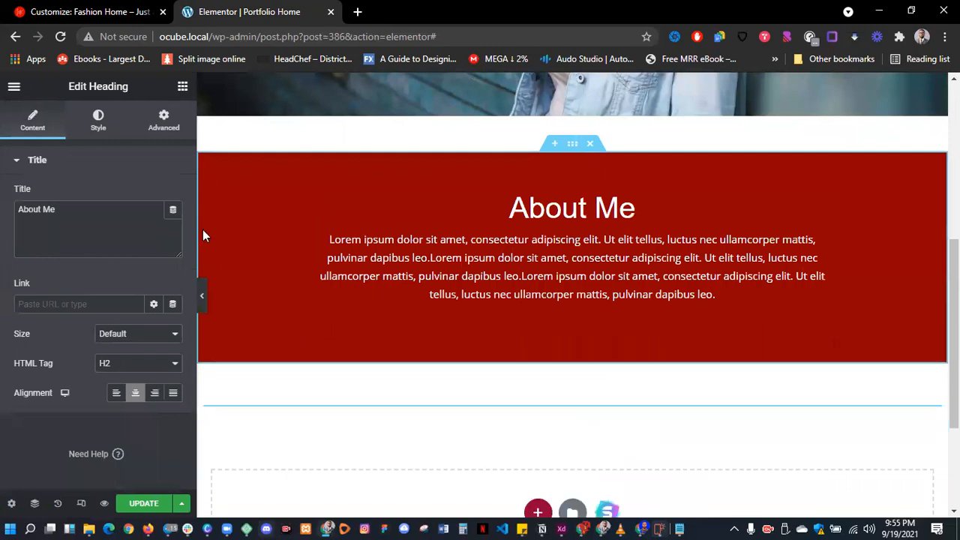
- Make the copied heading black and retitle it 'My Training Courses'
left_click(103, 127)
left_click(172, 194)
left_click_drag(143, 283, 84, 380)
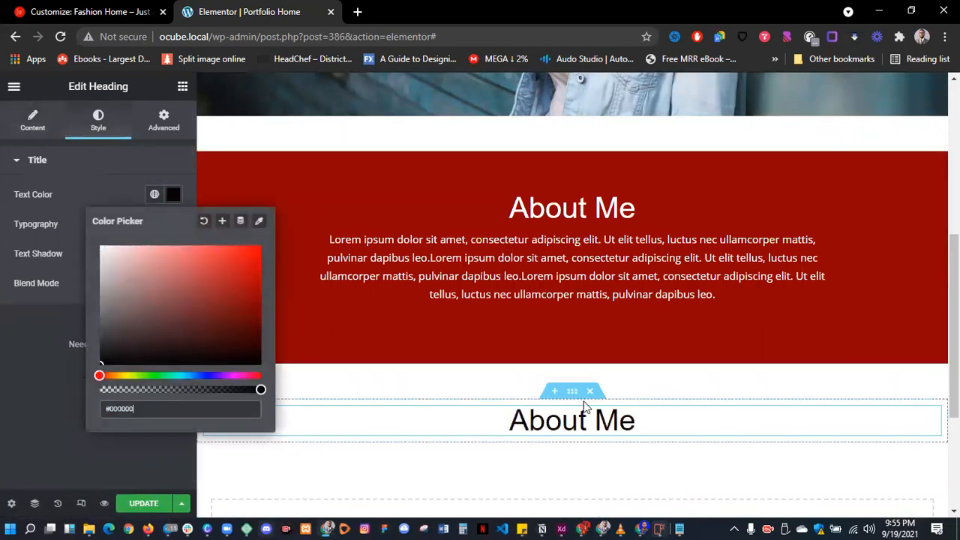
left_click(636, 420)
key("BackSpace")
key("BackSpace")
key("BackSpace")
key("BackSpace")
key("BackSpace")
key("BackSpace")
key("BackSpace")
key("BackSpace")
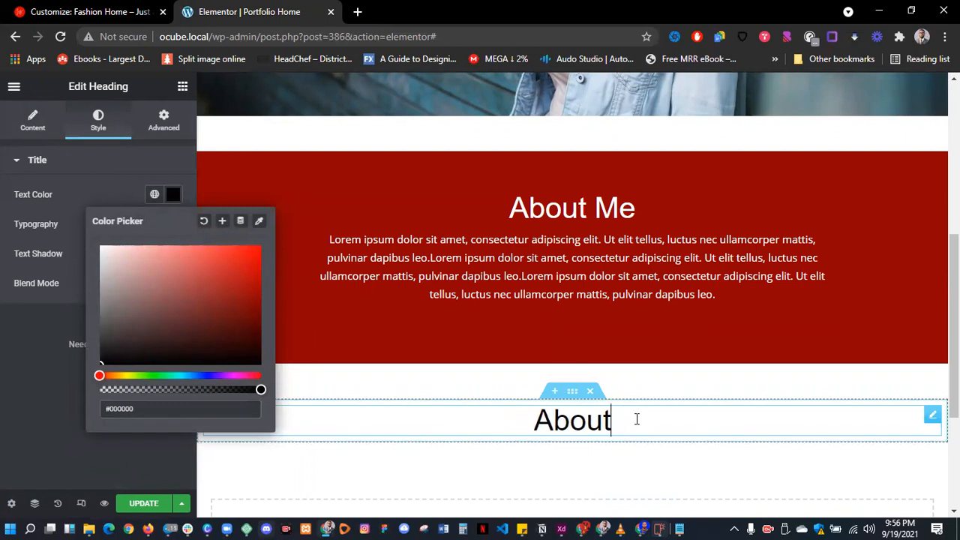
type("My Services")
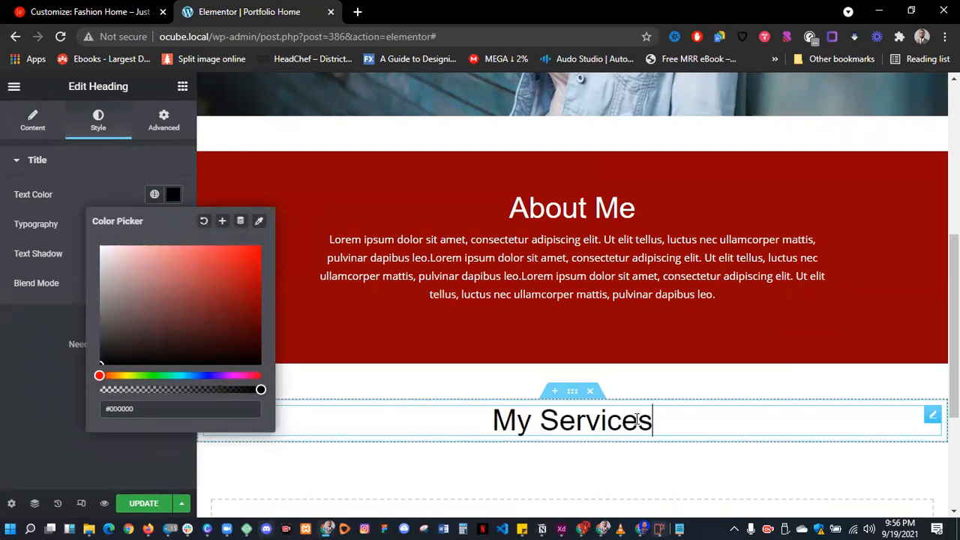
left_click_drag(679, 424, 494, 433)
type("My Tra")
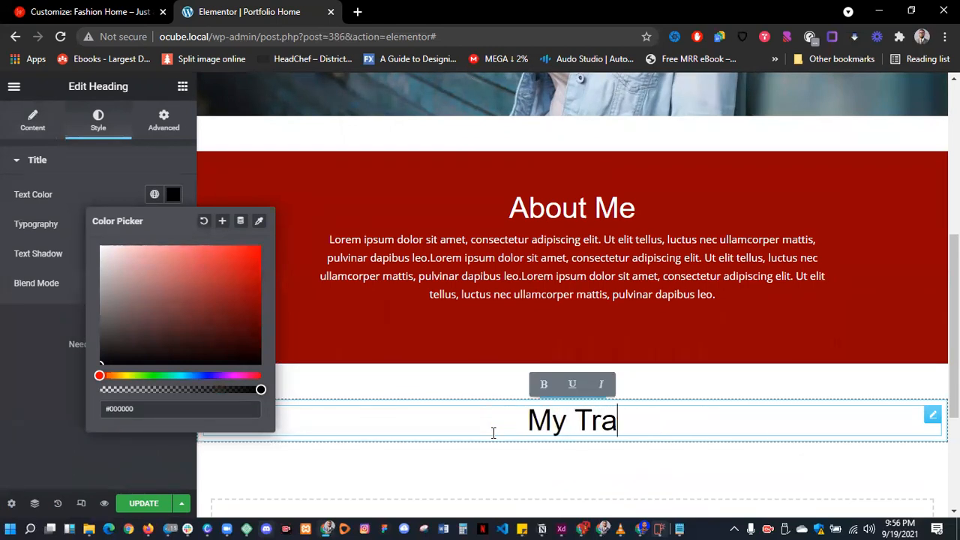
type("ining")
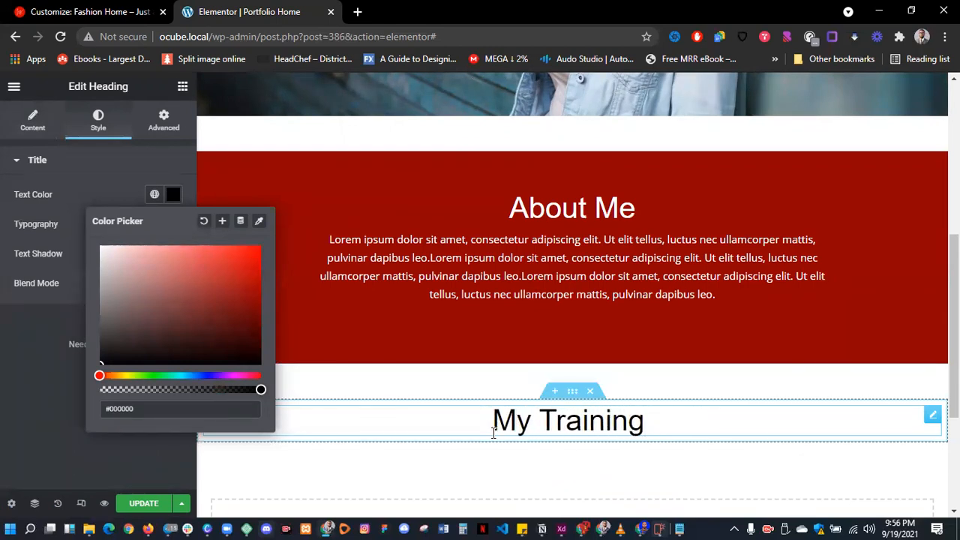
type(" Cou")
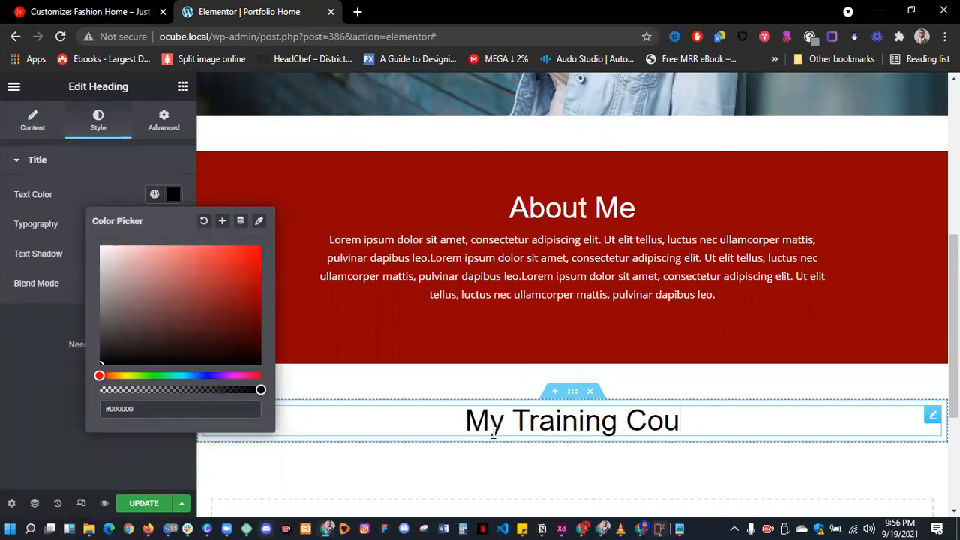
type("rses")
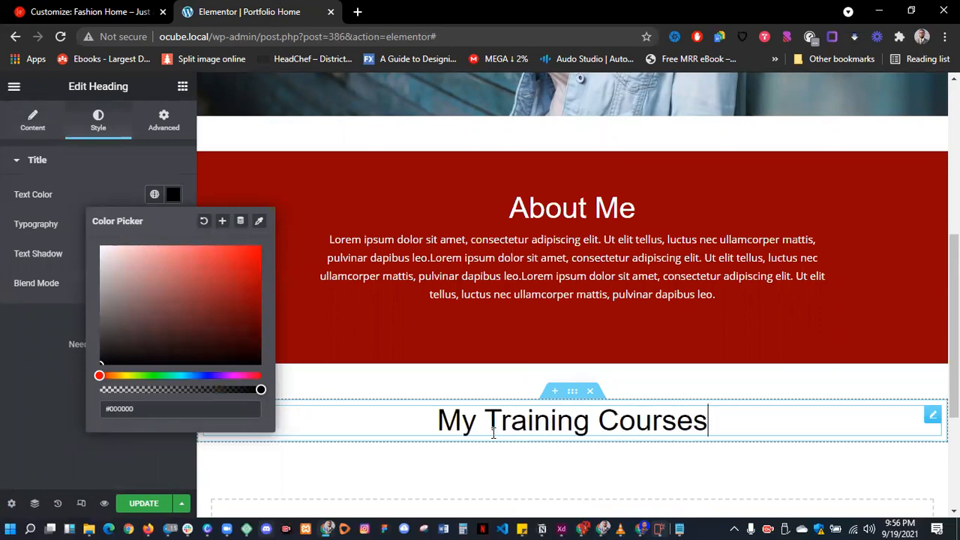
left_click(101, 187)
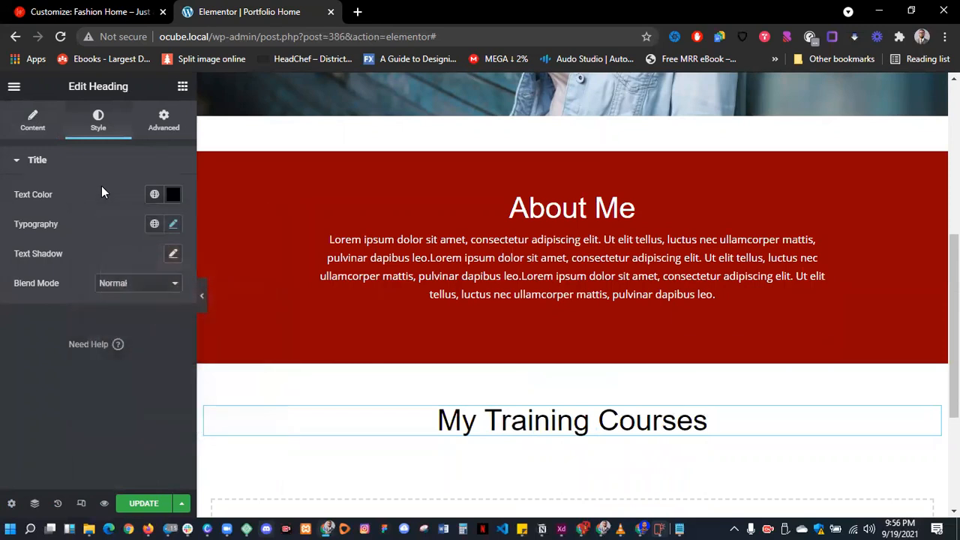
scroll(343, 414, "down", 2)
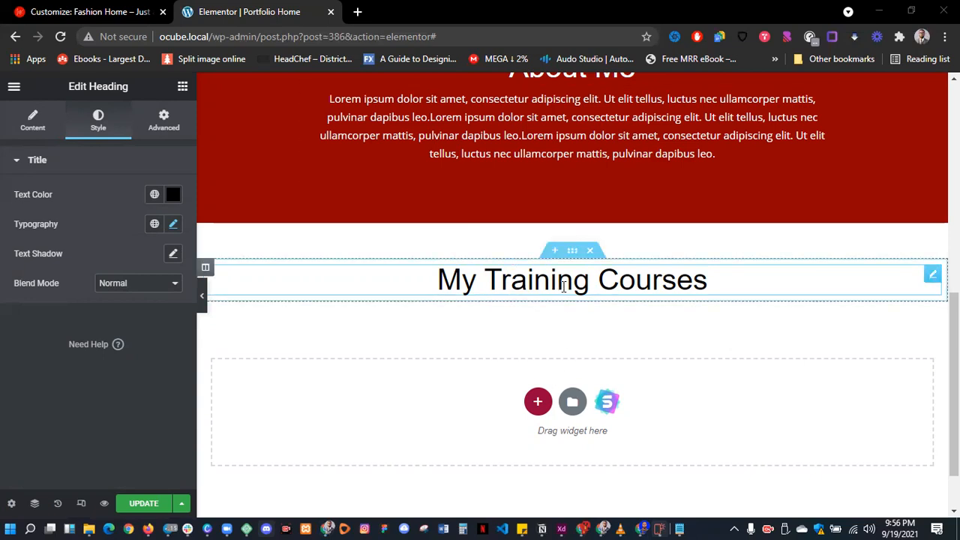
left_click(572, 251)
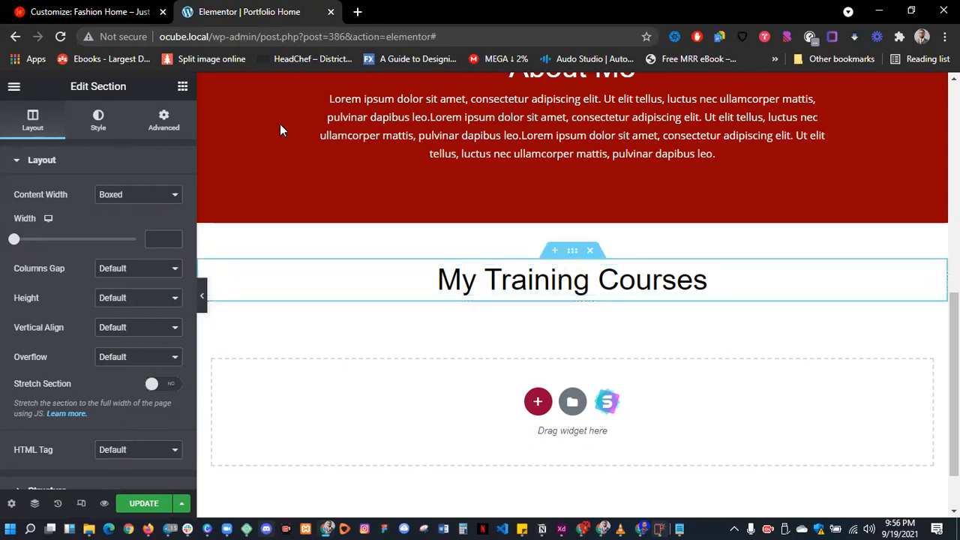
- Add an inner section under My Training Courses and duplicate its columns to make four
left_click(182, 86)
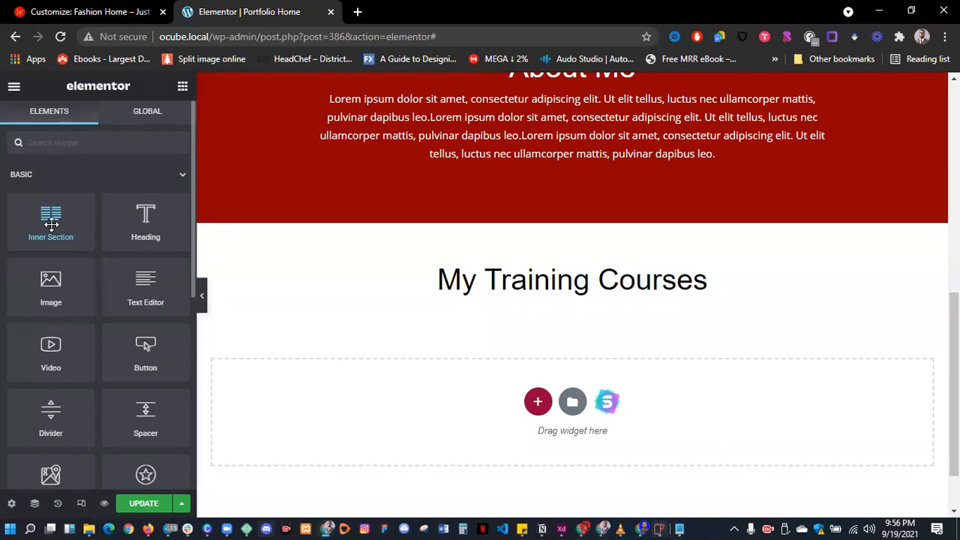
left_click_drag(51, 223, 556, 287)
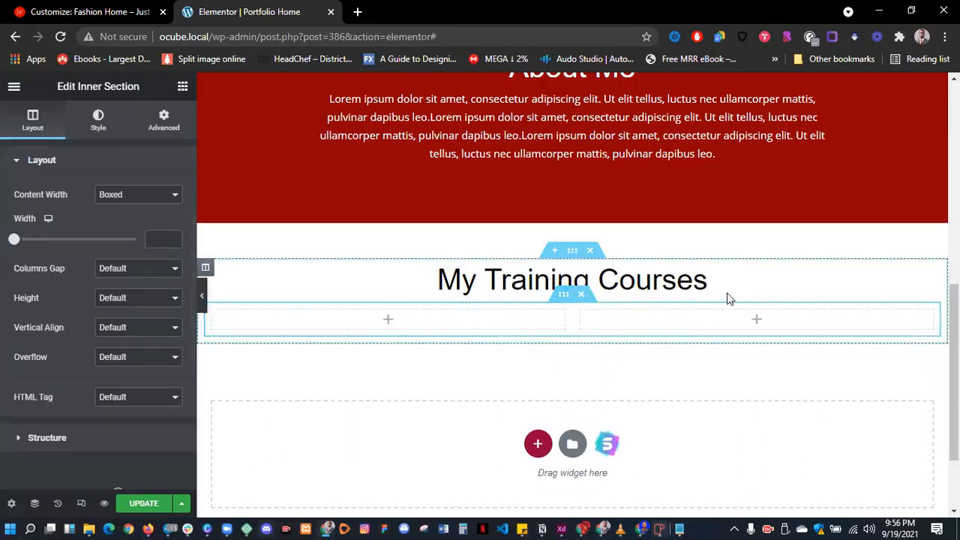
right_click(588, 319)
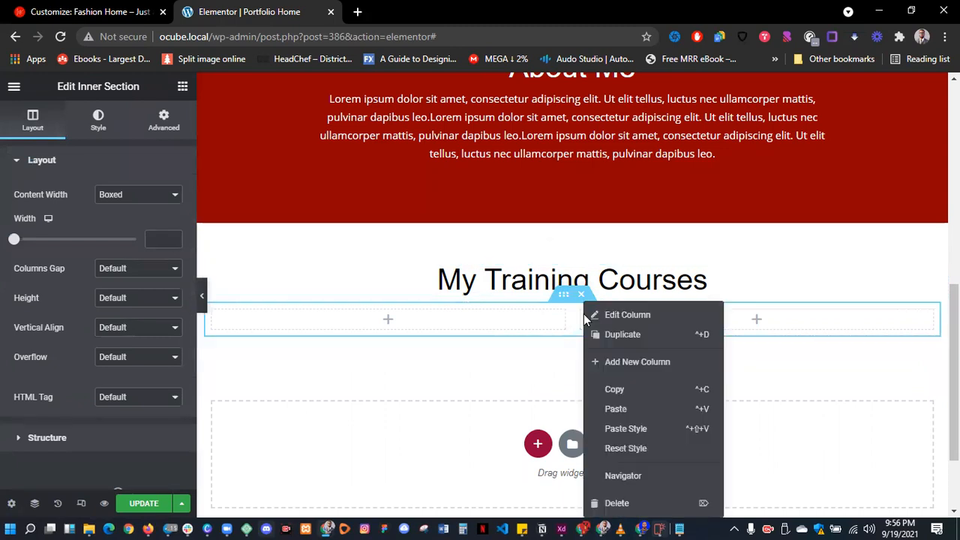
left_click(626, 336)
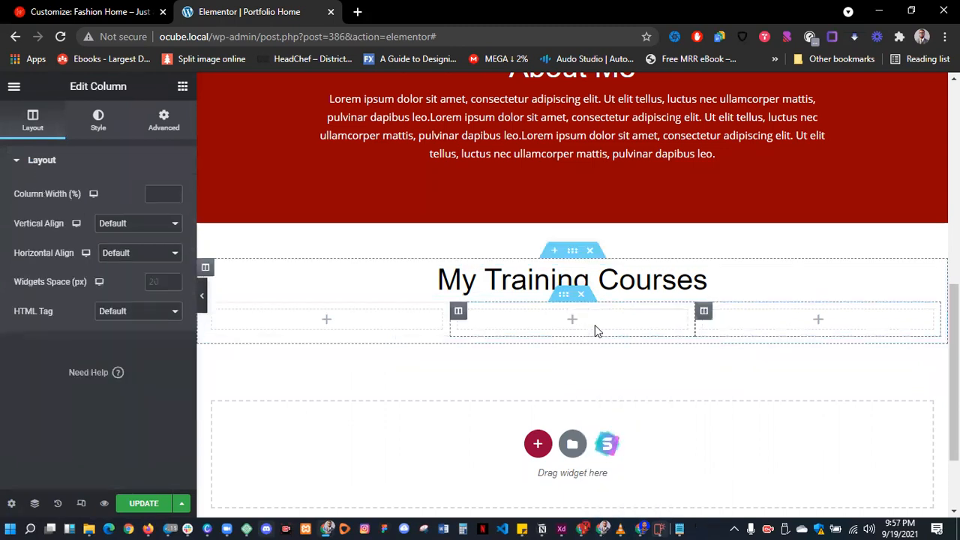
right_click(703, 311)
left_click(740, 340)
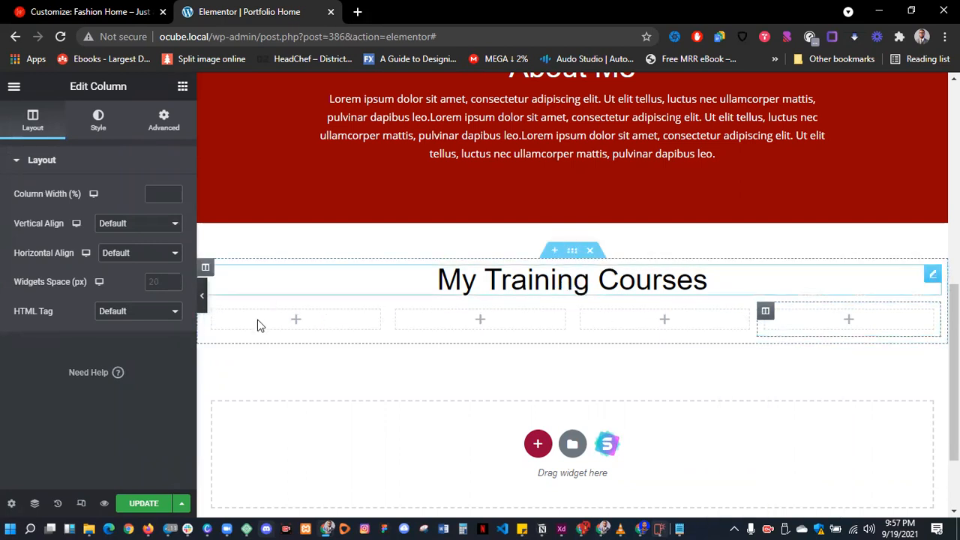
- Collapse the page's three sections in the Navigator
left_click(37, 503)
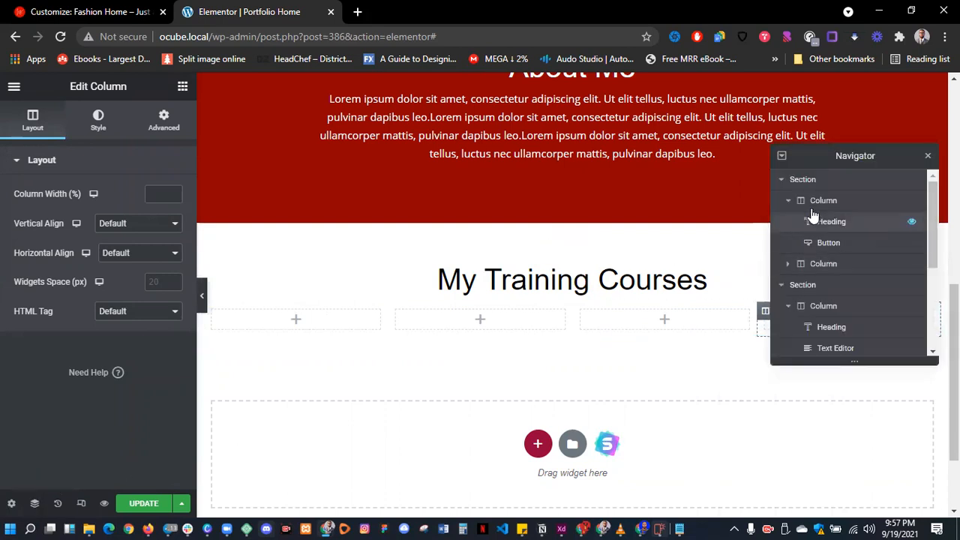
left_click(782, 181)
left_click(782, 201)
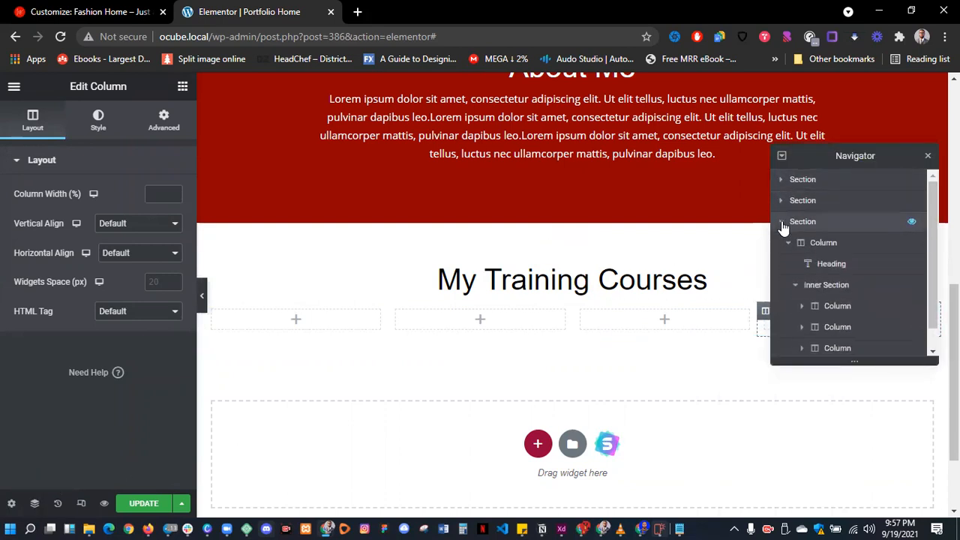
left_click(782, 221)
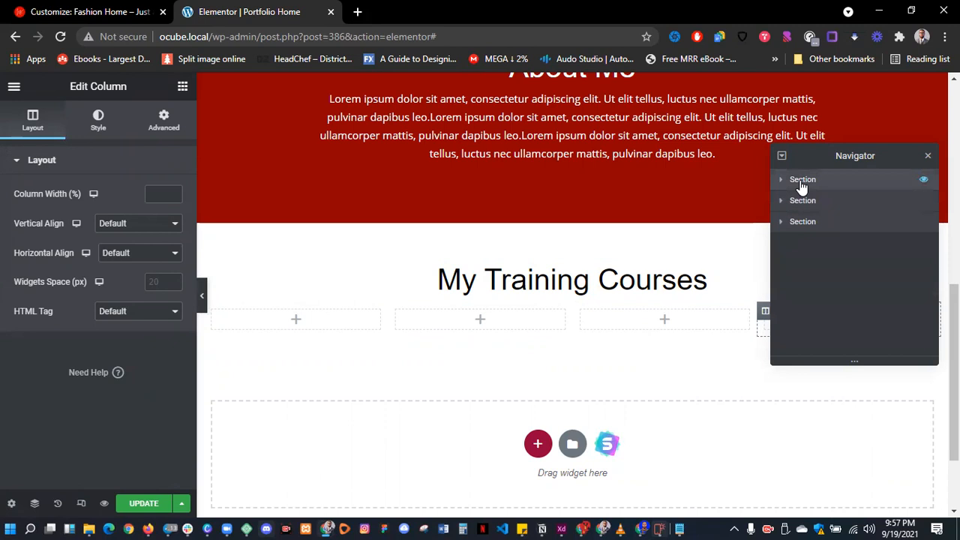
left_click(802, 181)
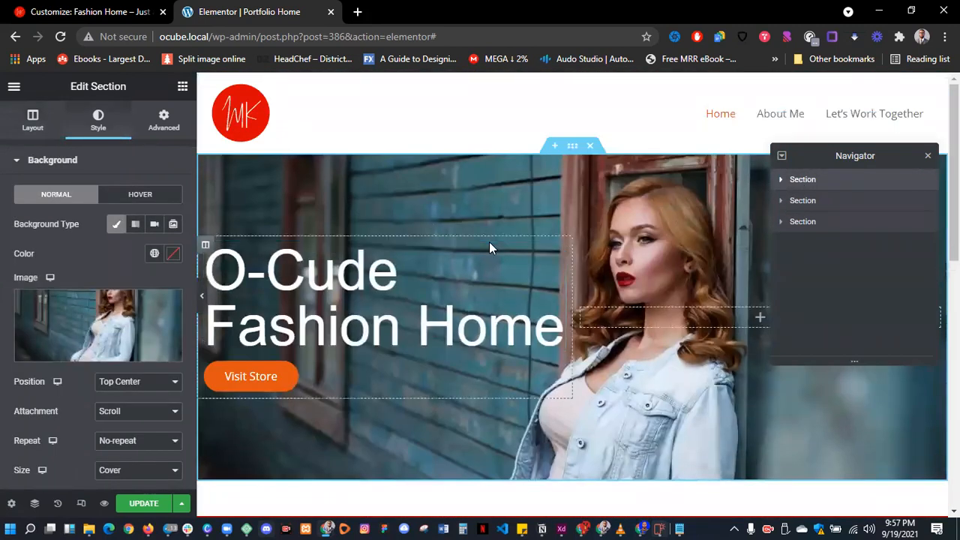
- Rename the first two sections 'Header Section' and 'About Section', keeping the third as 'Section'
double_click(802, 182)
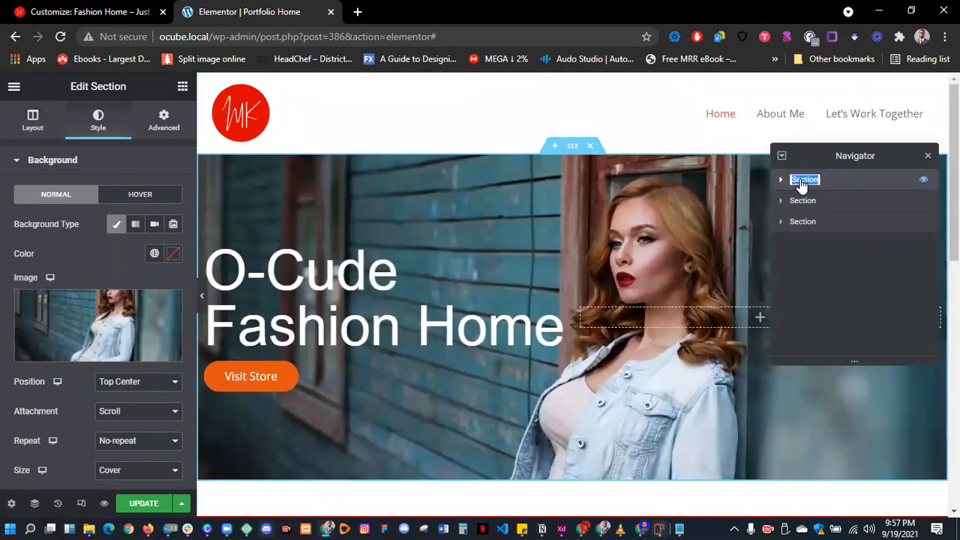
type("Header Sectio")
key("Return")
left_click(803, 201)
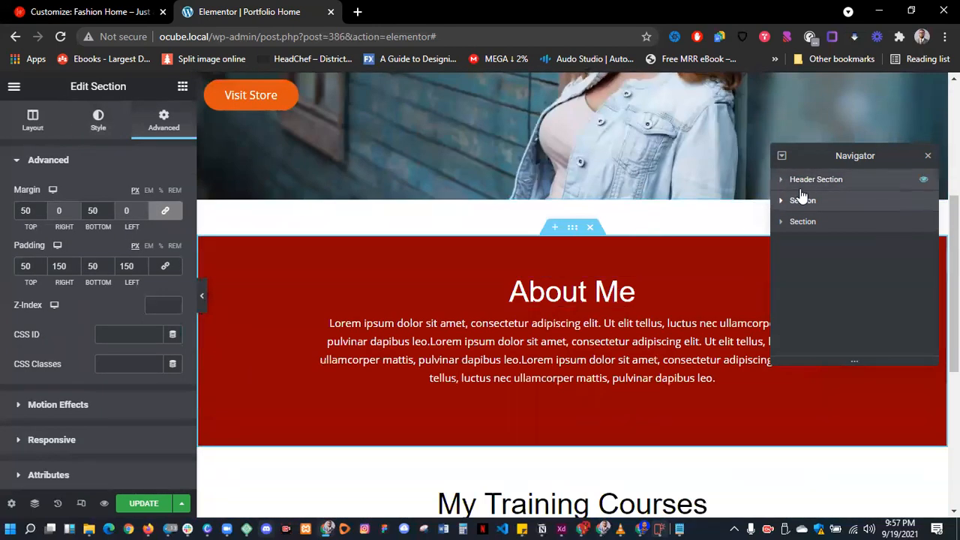
double_click(804, 201)
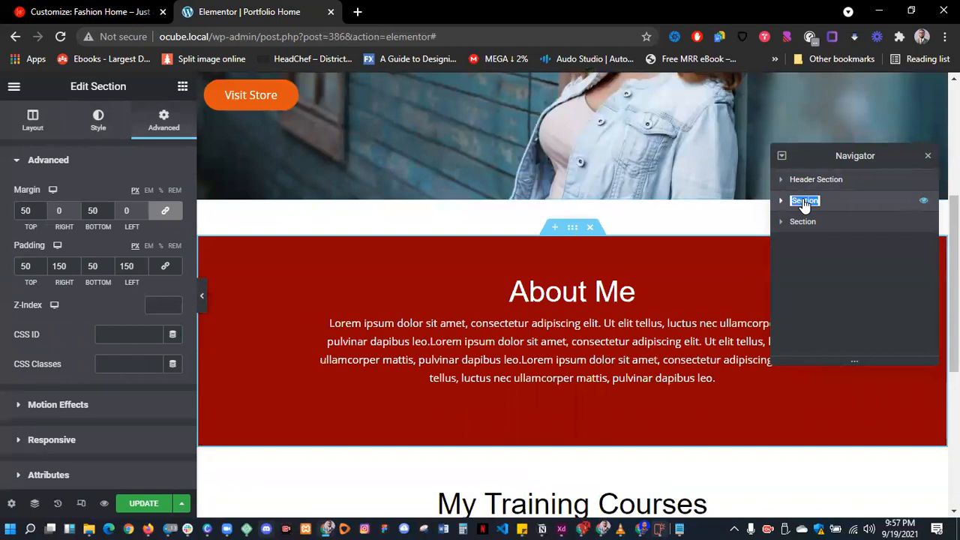
type("About Section")
left_click(805, 224)
double_click(801, 223)
type("Section")
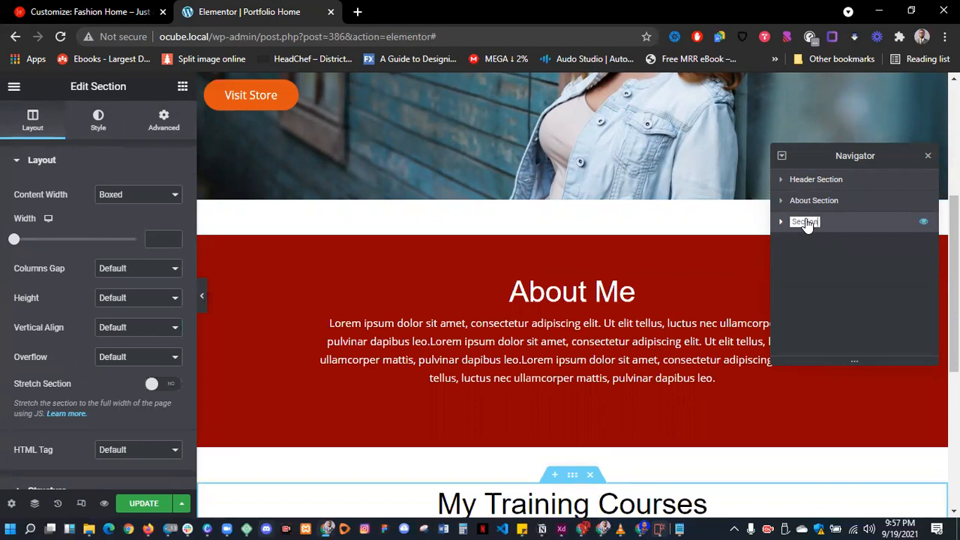
left_click(838, 226)
scroll(713, 300, "down", 5)
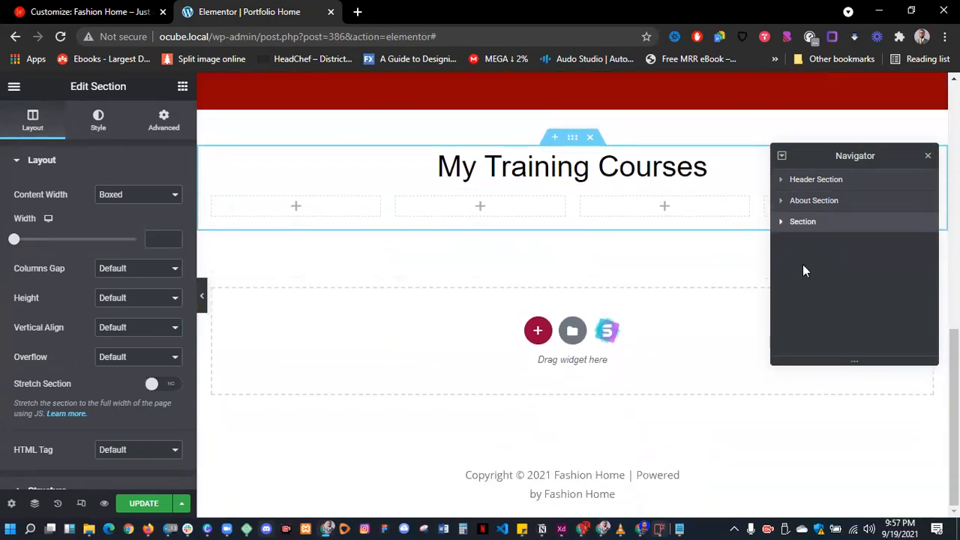
- Expand the third section's column and inner section in the Navigator
left_click(782, 222)
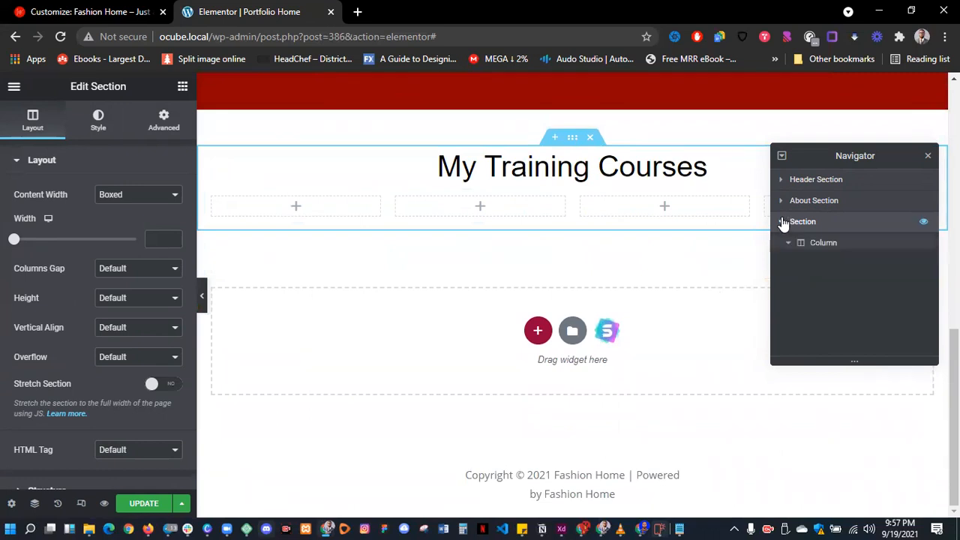
left_click(788, 242)
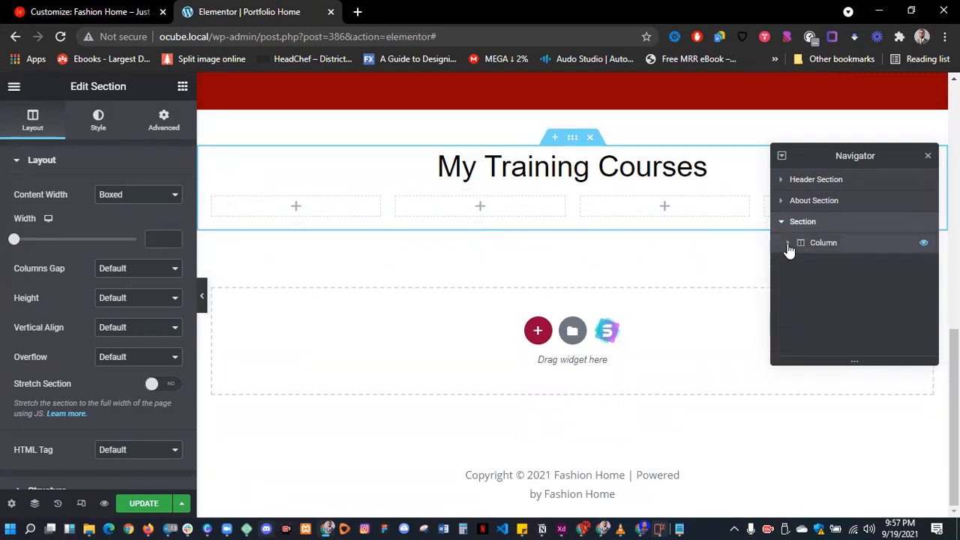
left_click(788, 243)
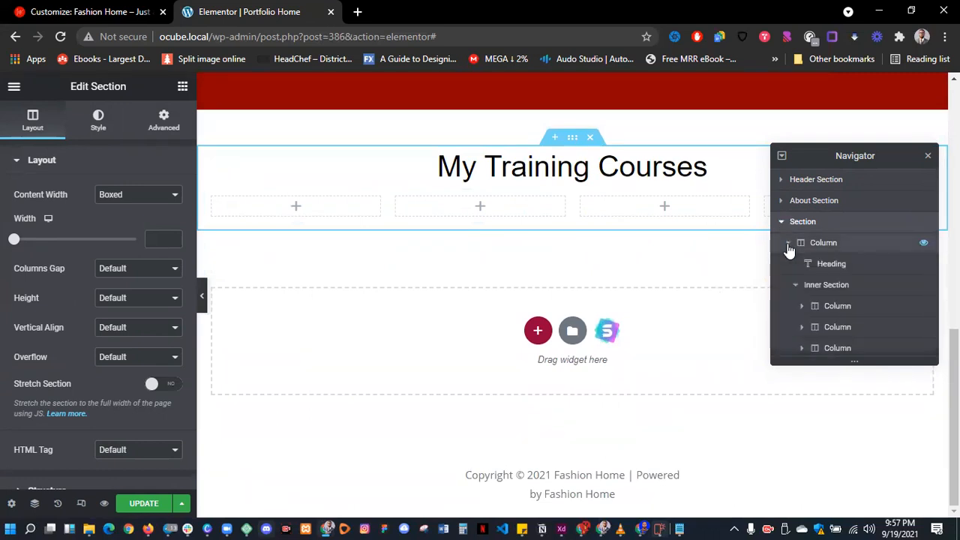
left_click(828, 268)
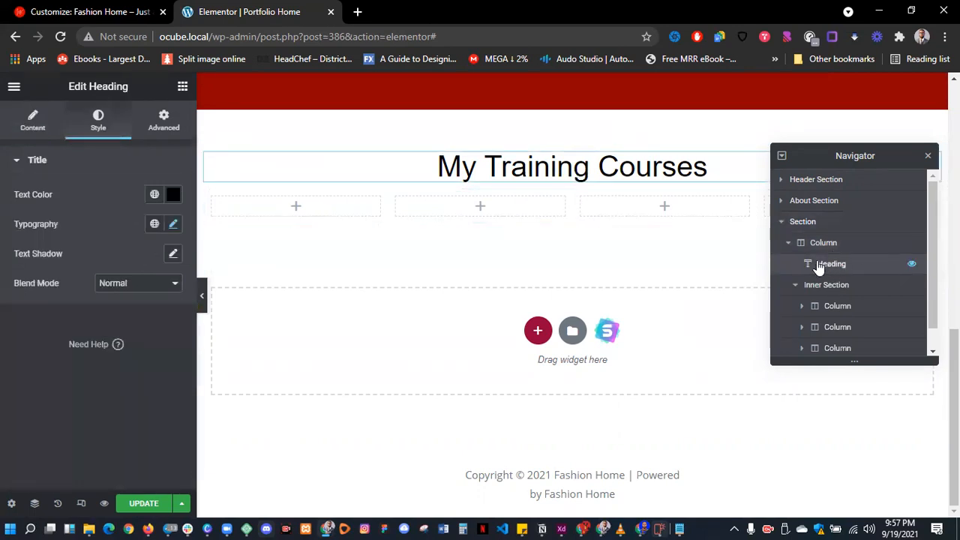
left_click(796, 286)
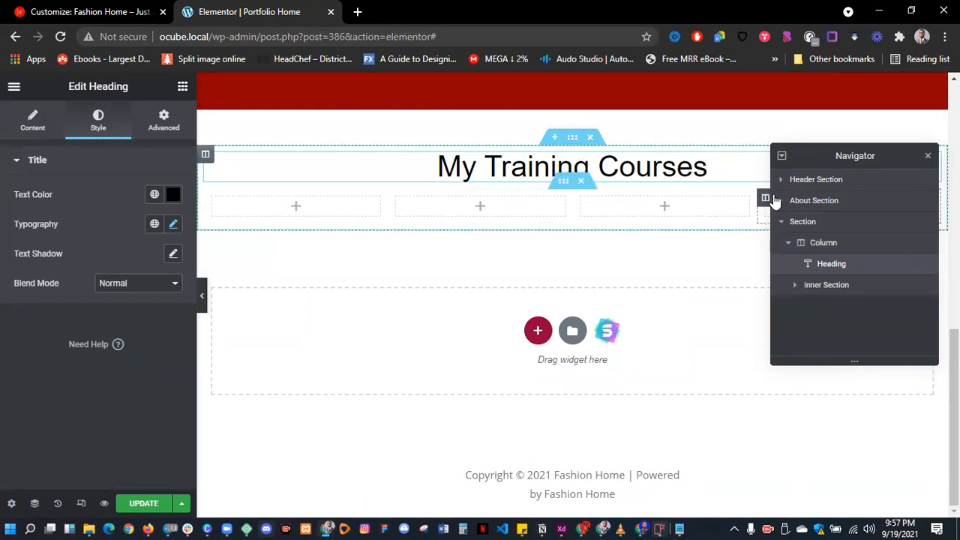
left_click(806, 291)
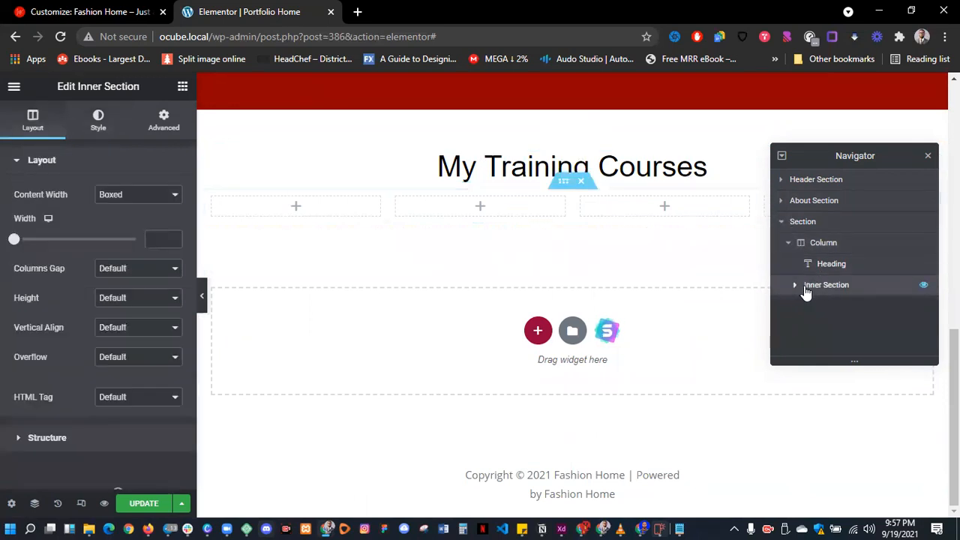
left_click(793, 286)
- Check the four inner-section columns and duplicate the My Training Courses heading
scroll(822, 313, "down", 1)
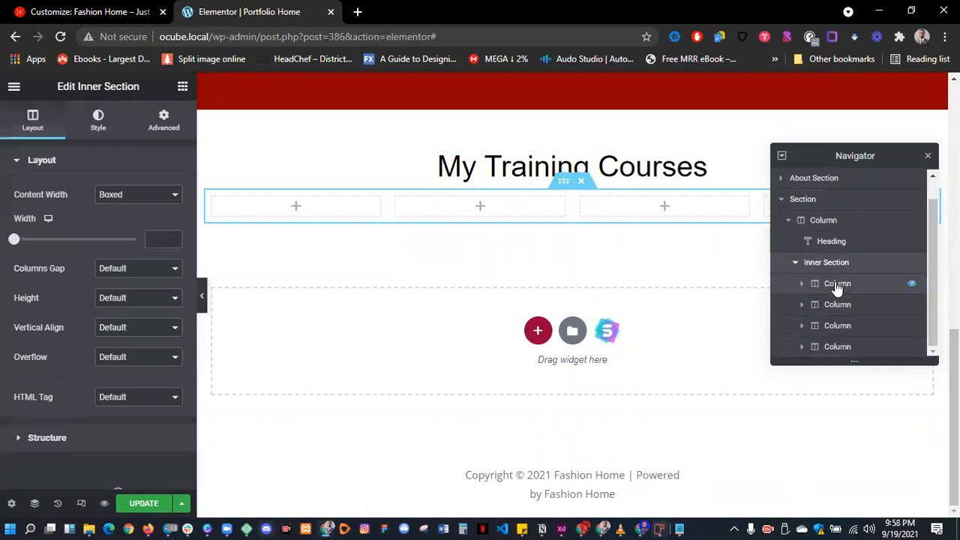
left_click(836, 284)
left_click(835, 305)
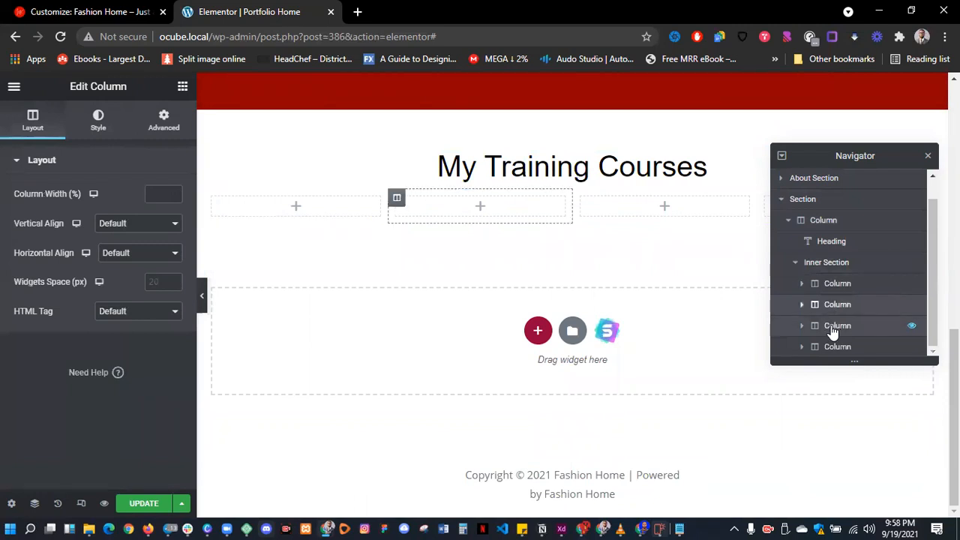
left_click(836, 327)
left_click(838, 347)
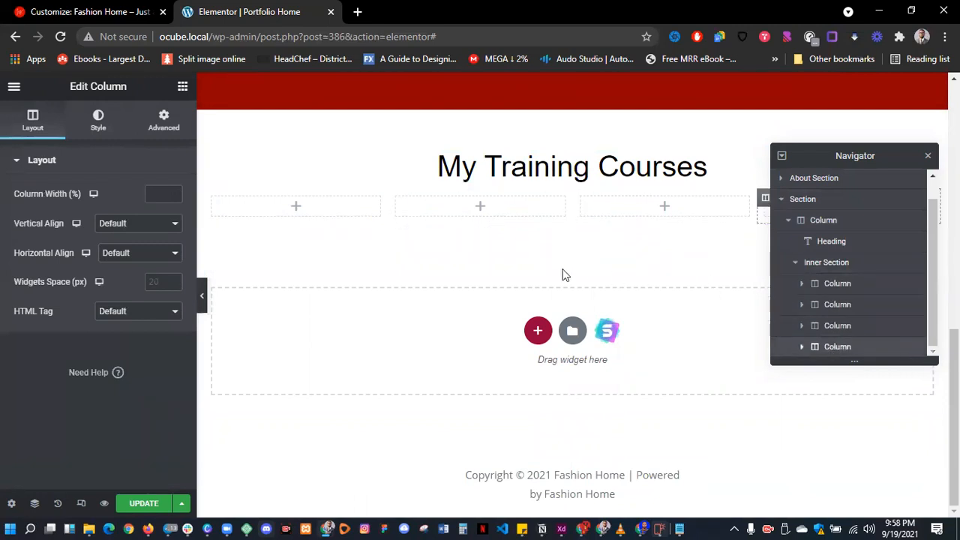
right_click(516, 175)
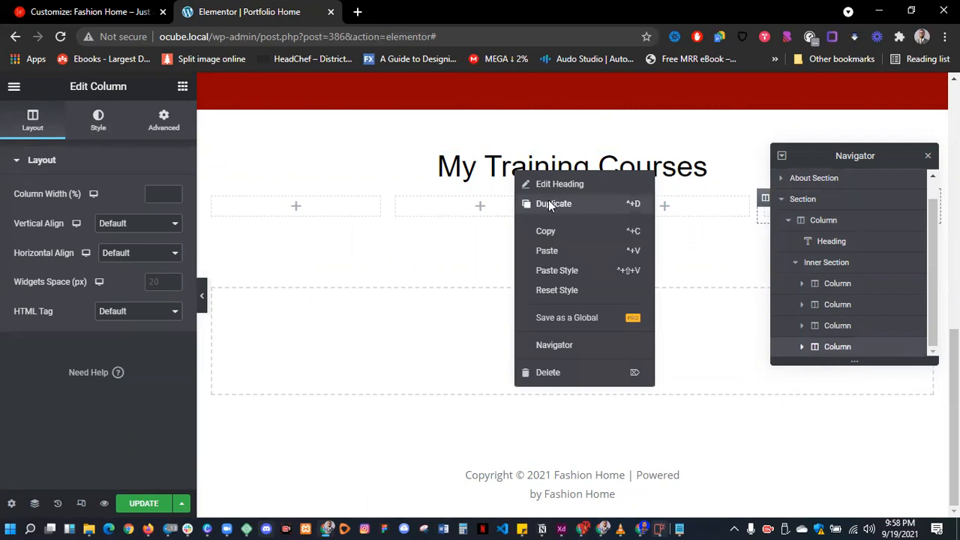
left_click(537, 203)
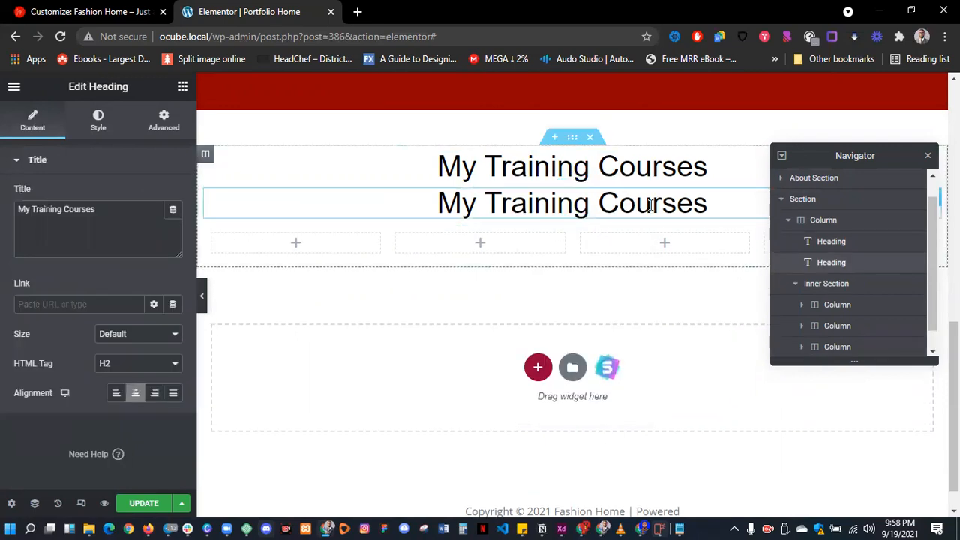
- Move the duplicated heading into the first column and set it to size 21, bold
left_click(928, 156)
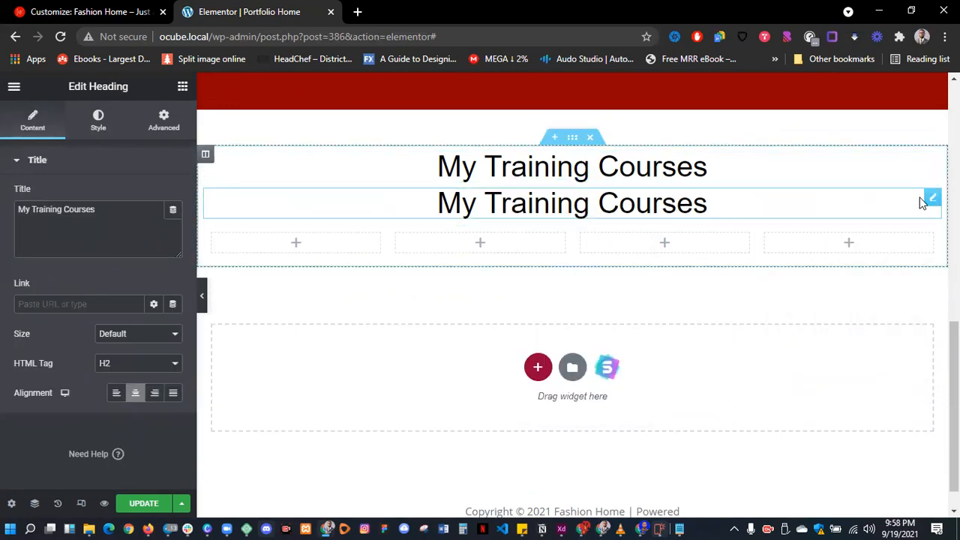
left_click(724, 206)
mouse_move(931, 197)
left_mouse_down()
mouse_move(452, 258)
mouse_move(315, 215)
left_mouse_up()
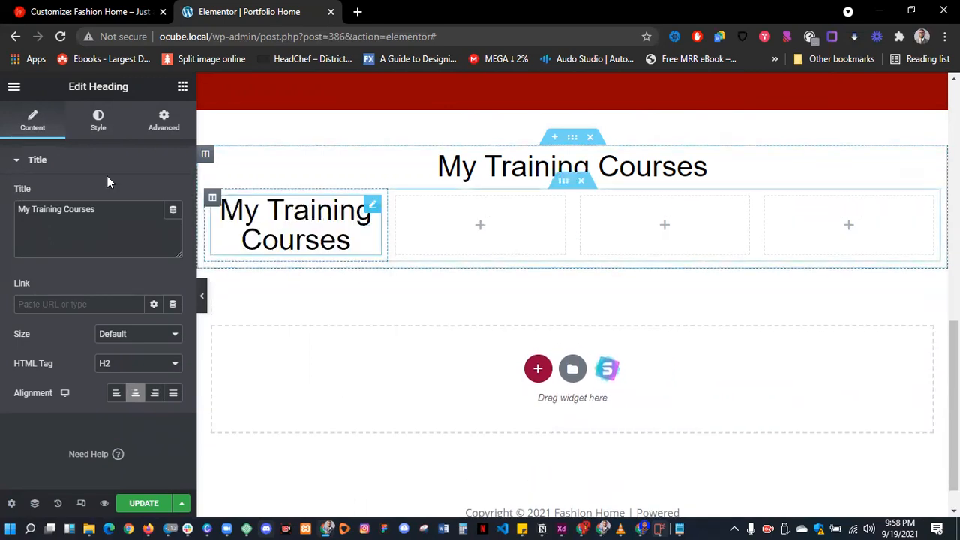
left_click(98, 120)
left_click(174, 226)
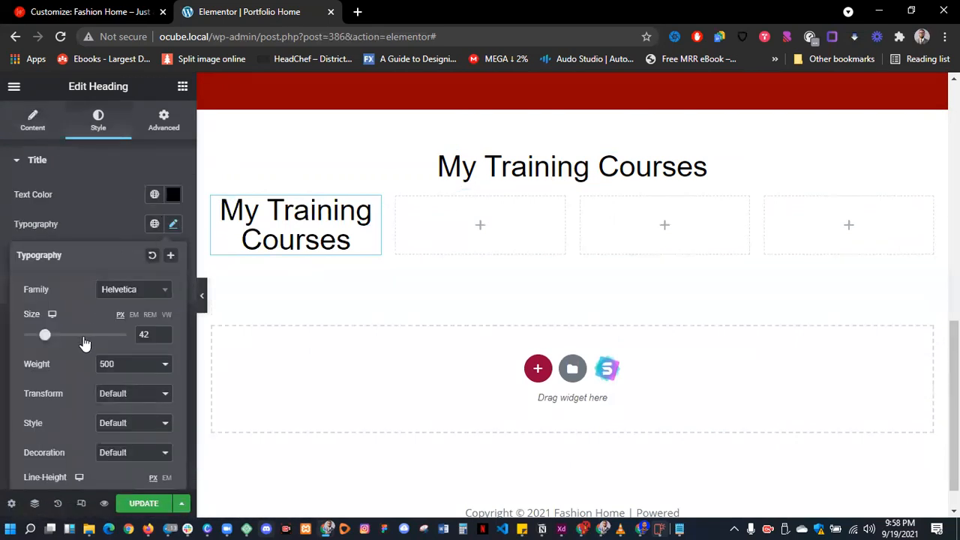
double_click(143, 336)
type("21")
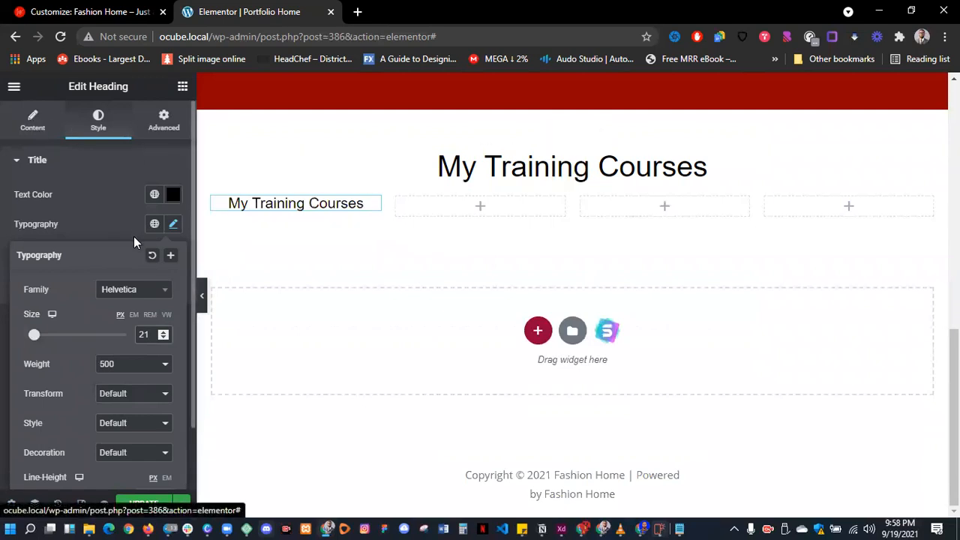
left_click(140, 368)
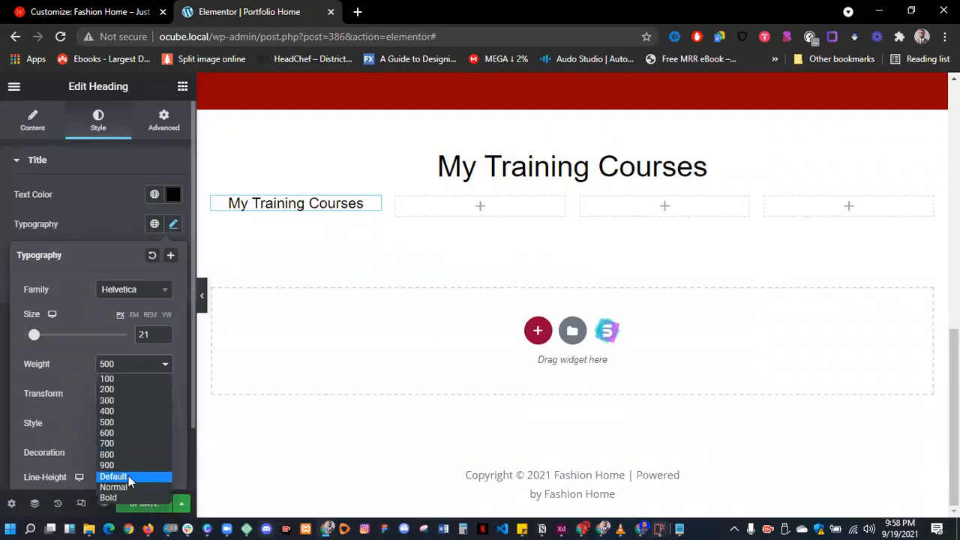
left_click(132, 497)
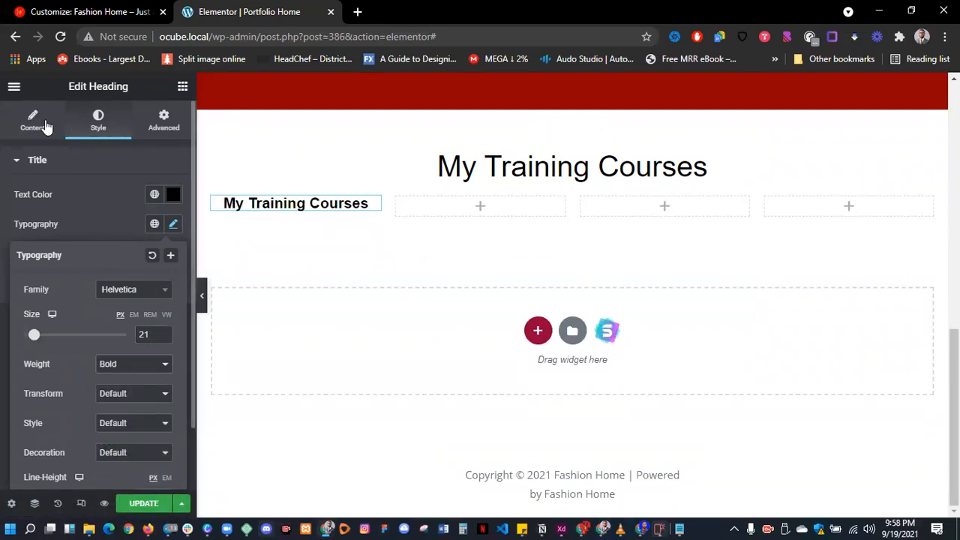
- Change the heading's title to 'Beginners'
left_click(45, 126)
left_click(118, 208)
key("ctrl+a")
type("Beginners")
key("Return")
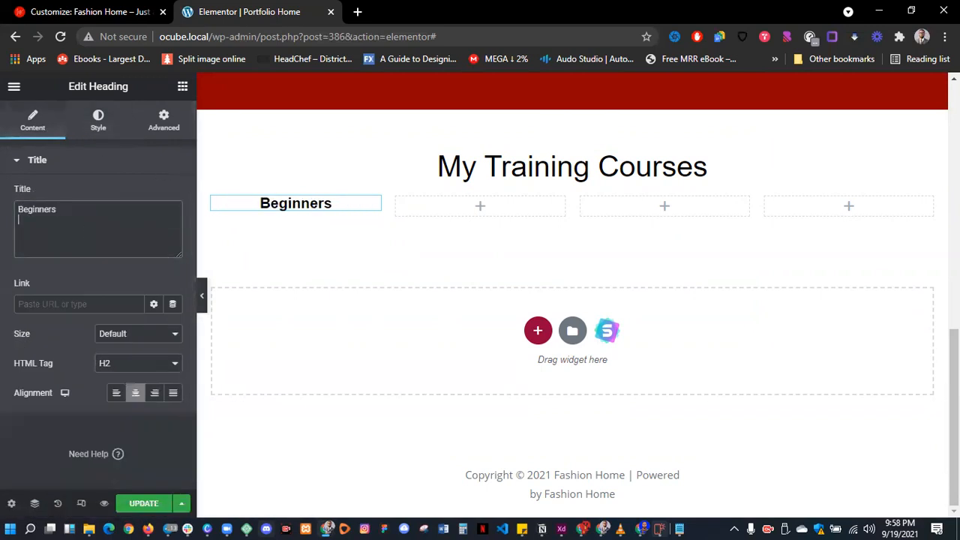
- Copy the Beginners heading and paste it into the second, third and fourth columns
right_click(333, 209)
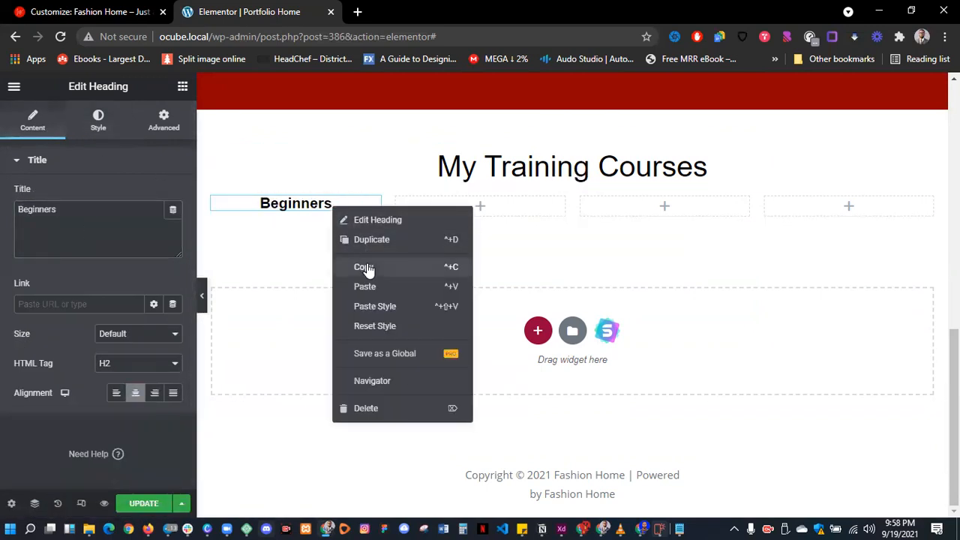
left_click(368, 270)
right_click(508, 212)
left_click(552, 313)
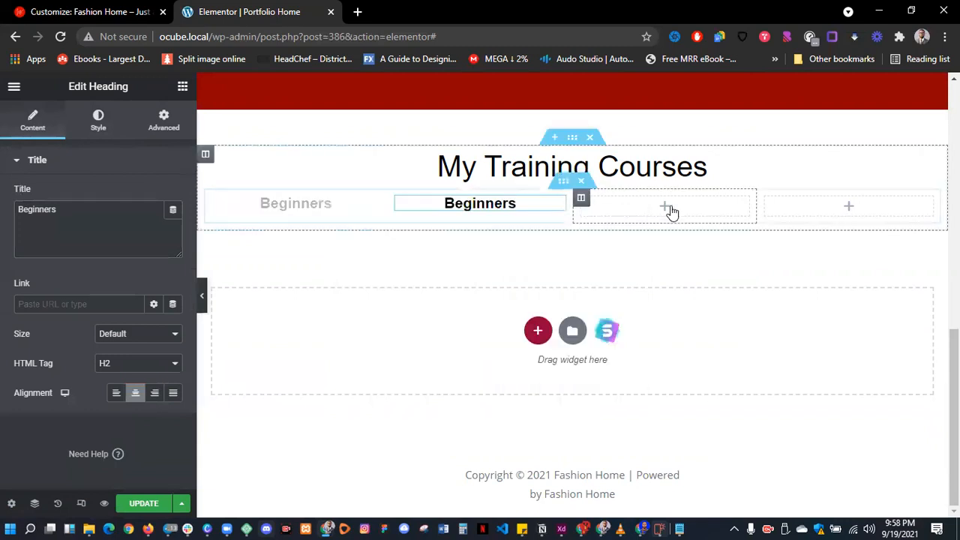
right_click(672, 212)
left_click(705, 314)
right_click(853, 213)
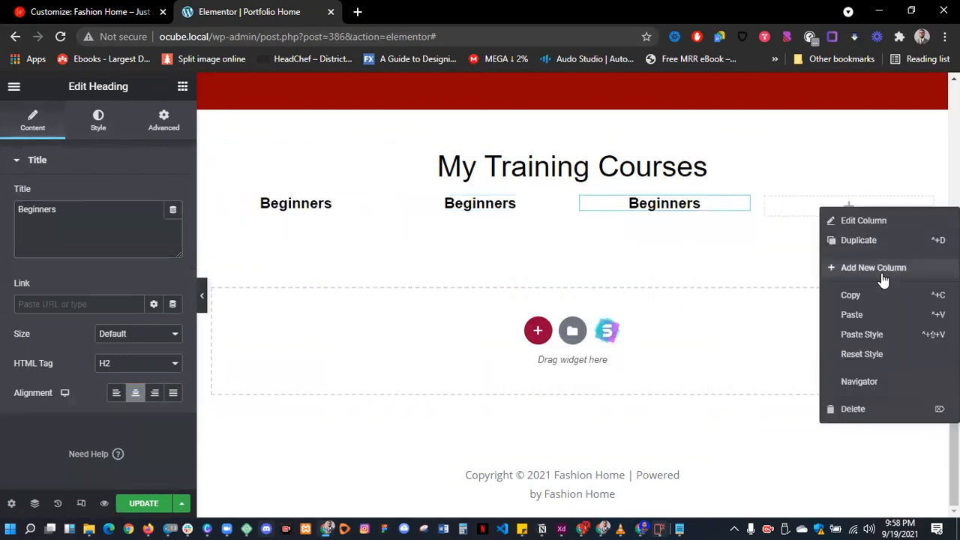
left_click(886, 315)
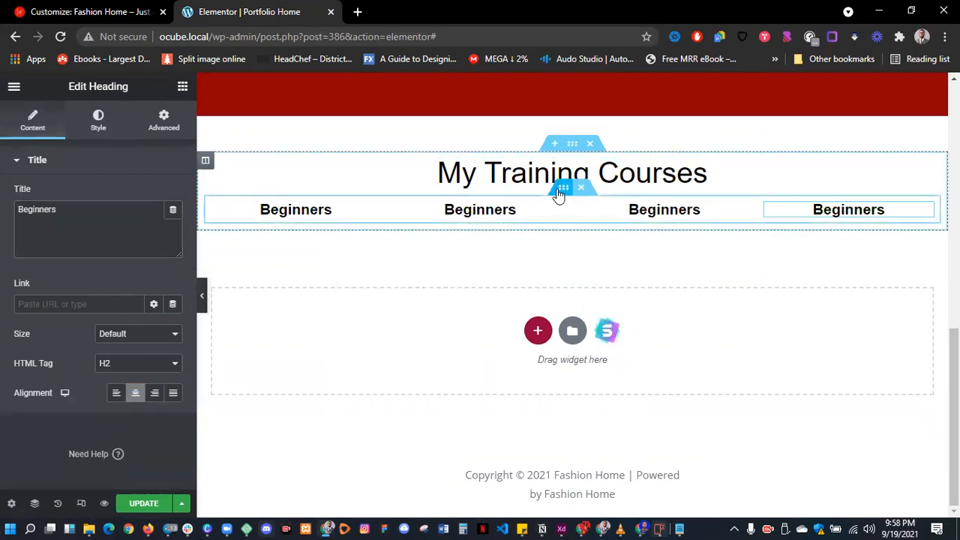
left_click(560, 191)
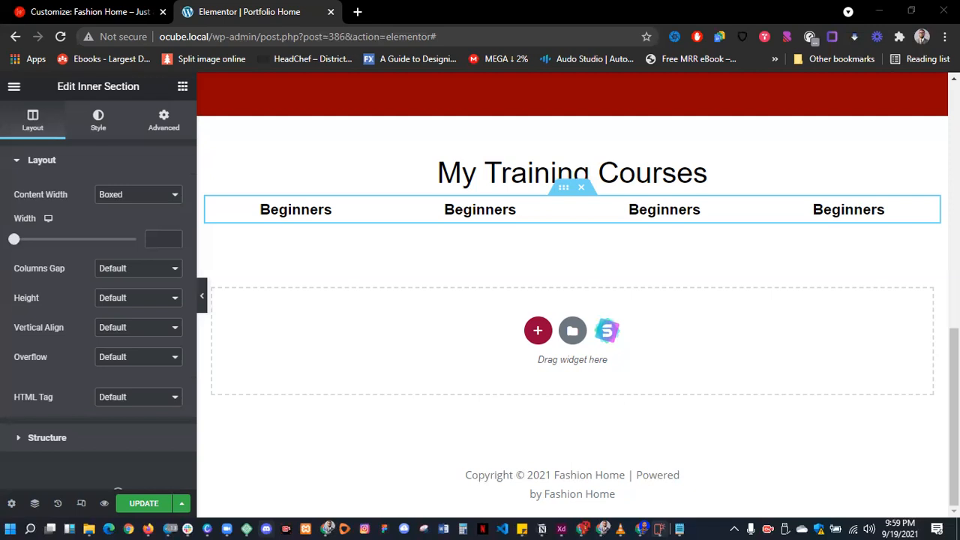
- Unlink the inner section's margins and set its top margin to 20 px
left_click(163, 120)
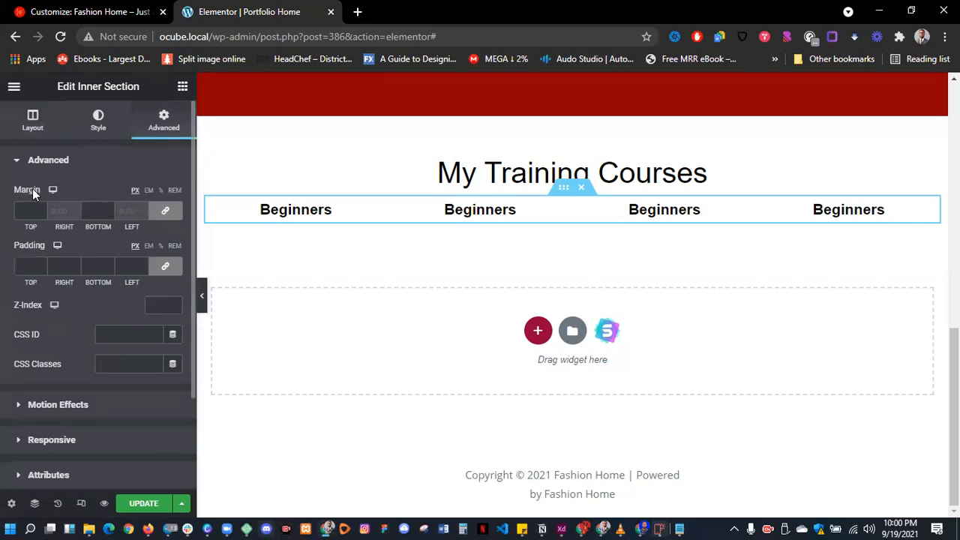
left_click(168, 213)
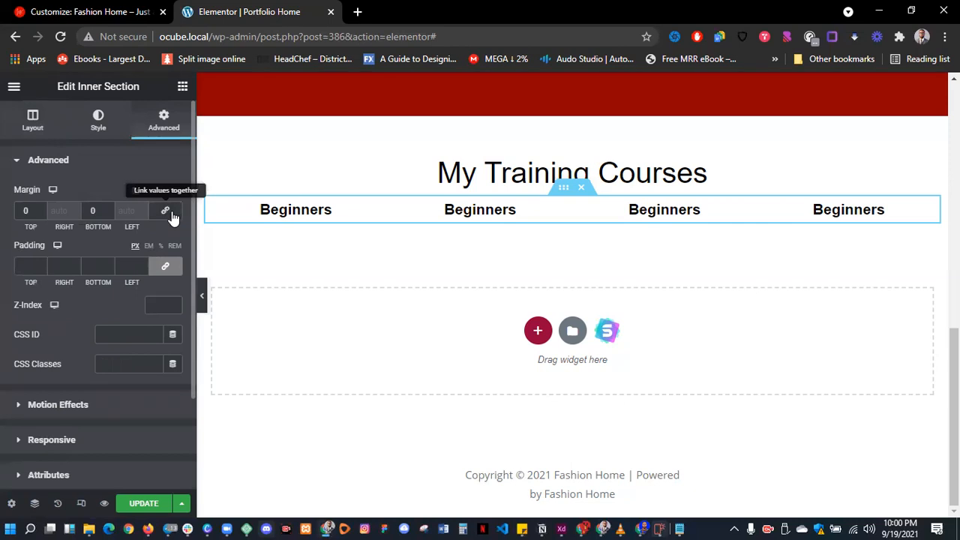
left_click(19, 210)
type("2")
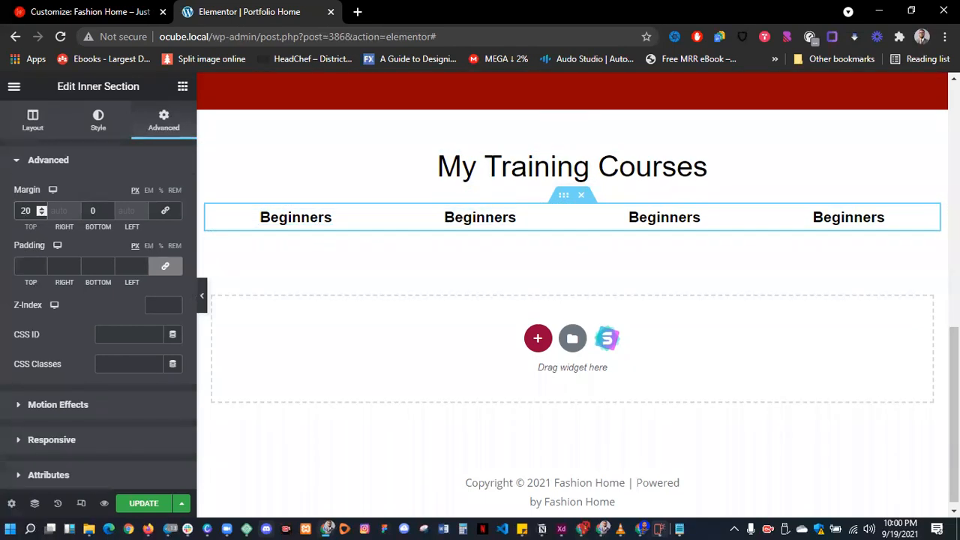
- Retitle the second heading 'Intermediate' and the fourth 'Specialized', leaving the third as Beginners
left_click(480, 225)
double_click(112, 221)
type("Intermediate")
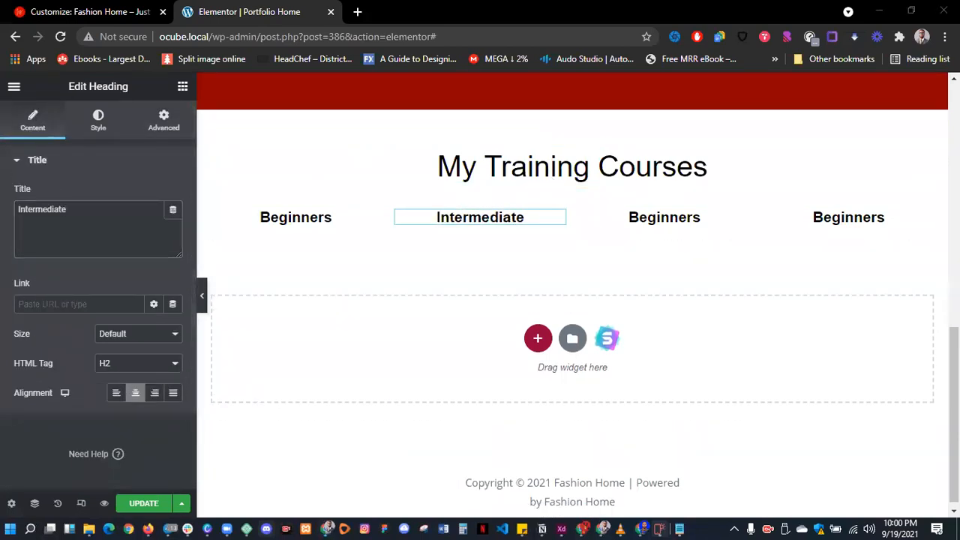
left_click(639, 217)
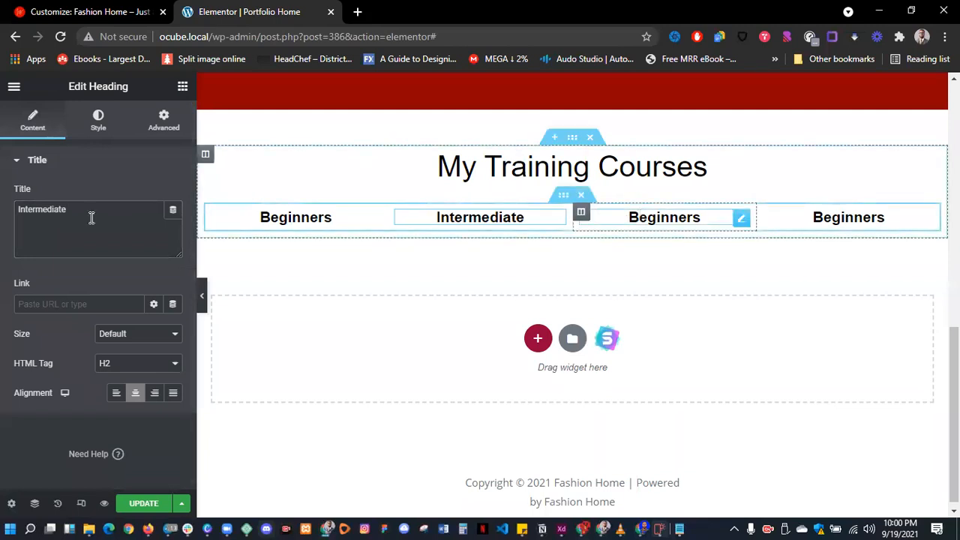
left_click_drag(86, 219, 4, 216)
key("ctrl+v")
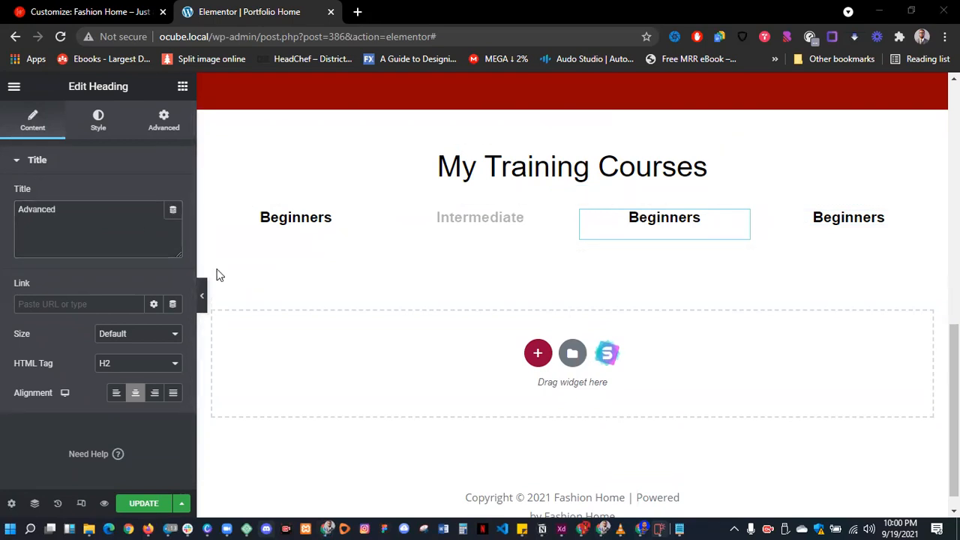
double_click(20, 211)
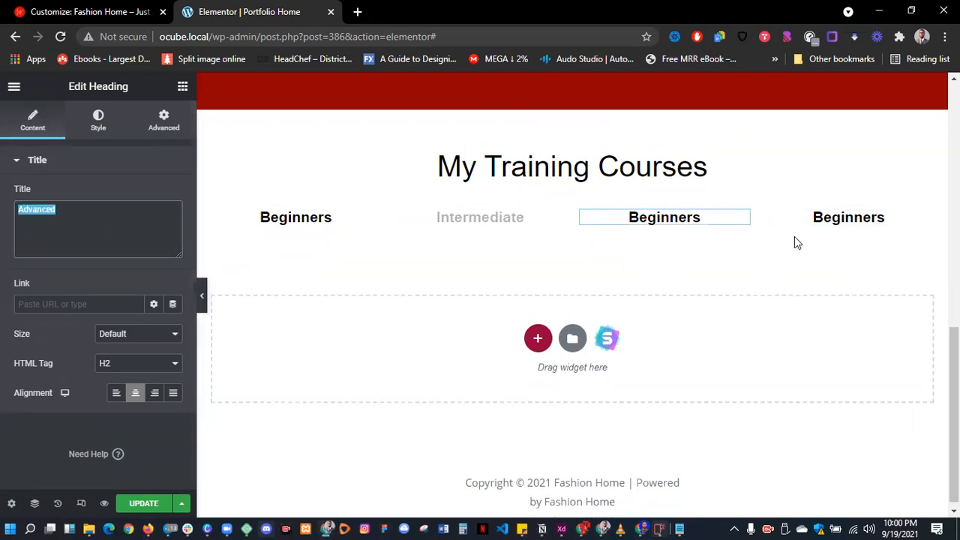
left_click(849, 224)
left_click(103, 225)
key("ctrl+a")
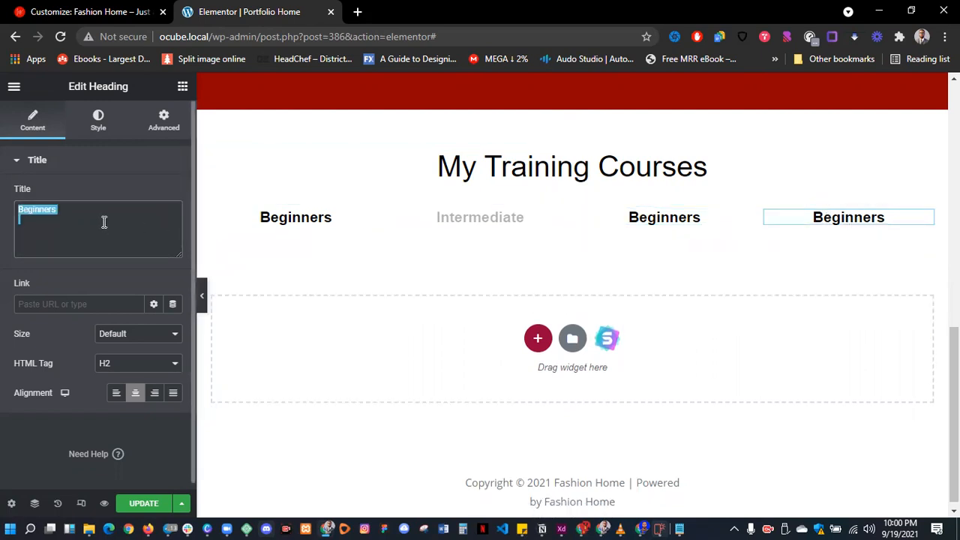
key("ctrl+v")
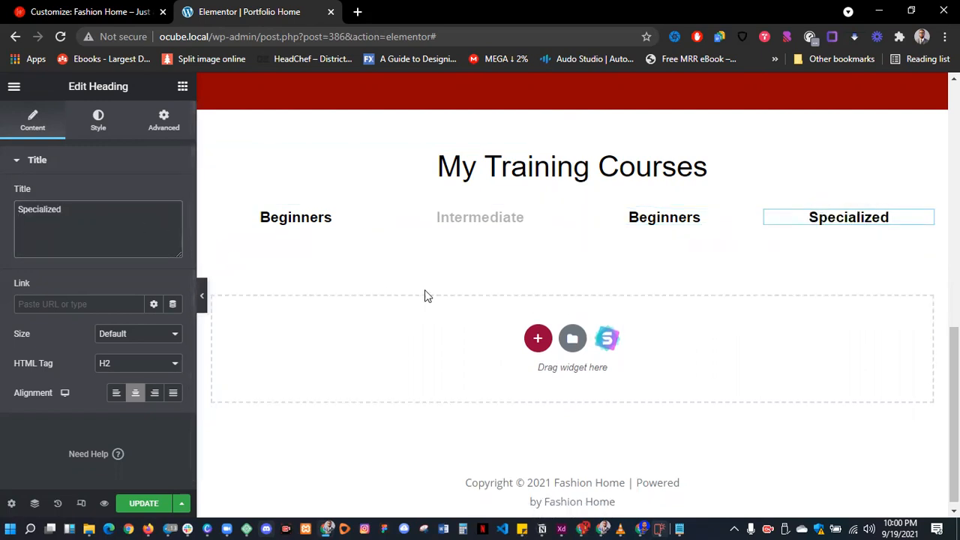
scroll(425, 290, "up", 1)
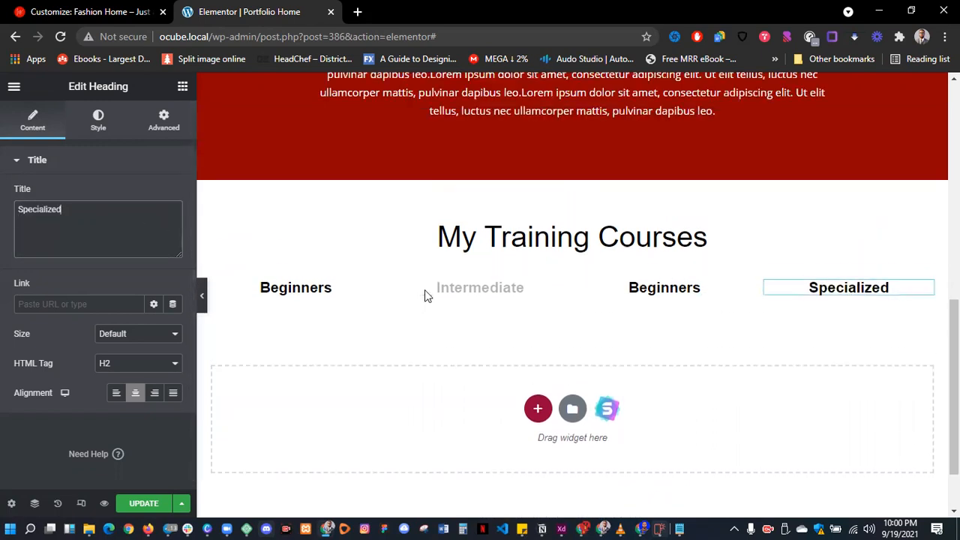
- Add a Full-size Image under the Beginners heading using the horizontal 'fashion' stock portrait of the woman
left_click(183, 87)
left_click_drag(63, 279, 309, 298)
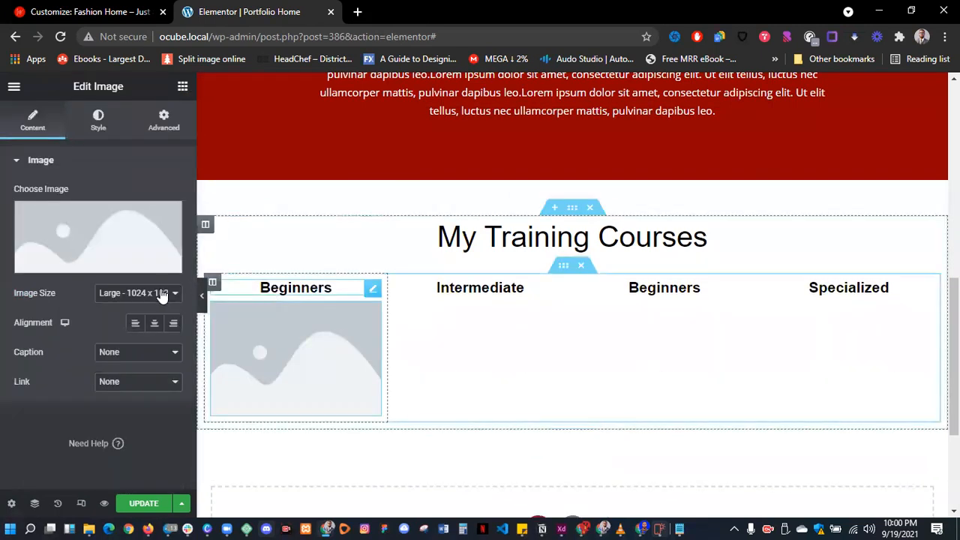
left_click(126, 295)
left_click(106, 373)
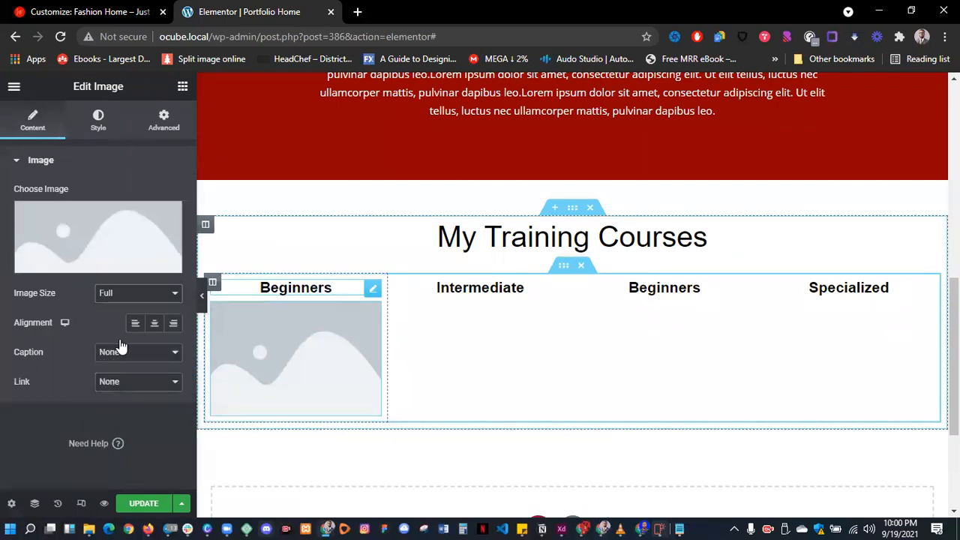
left_click(92, 261)
left_click(340, 143)
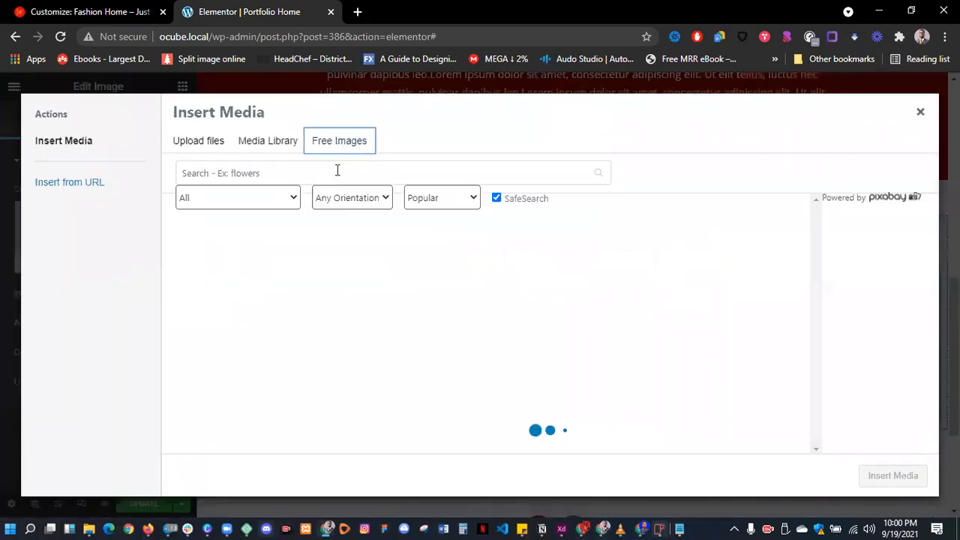
left_click(362, 204)
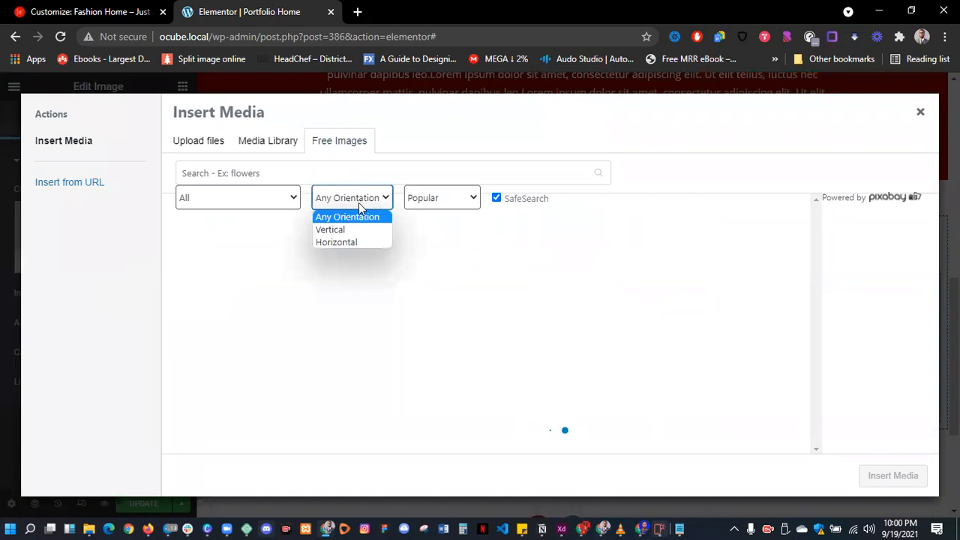
left_click(340, 241)
left_click(298, 173)
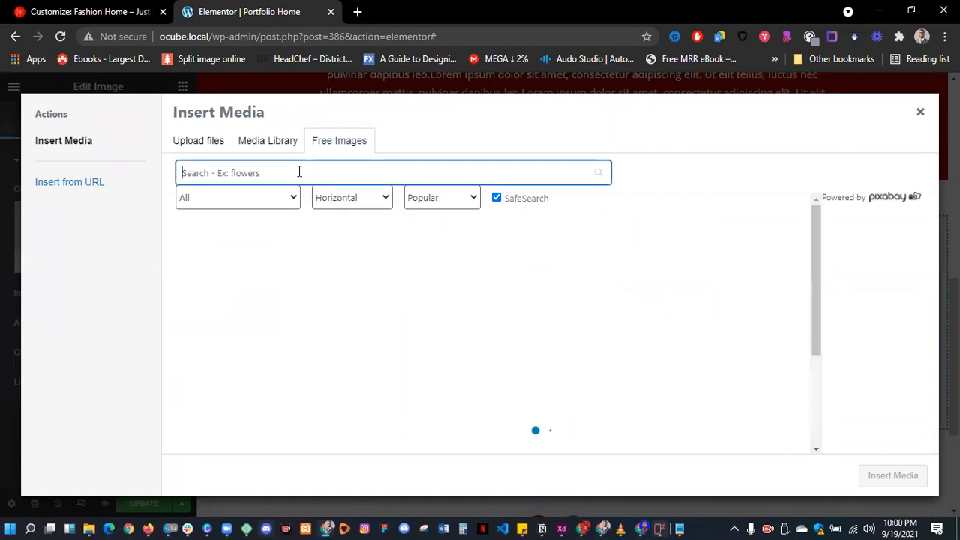
type("fashion")
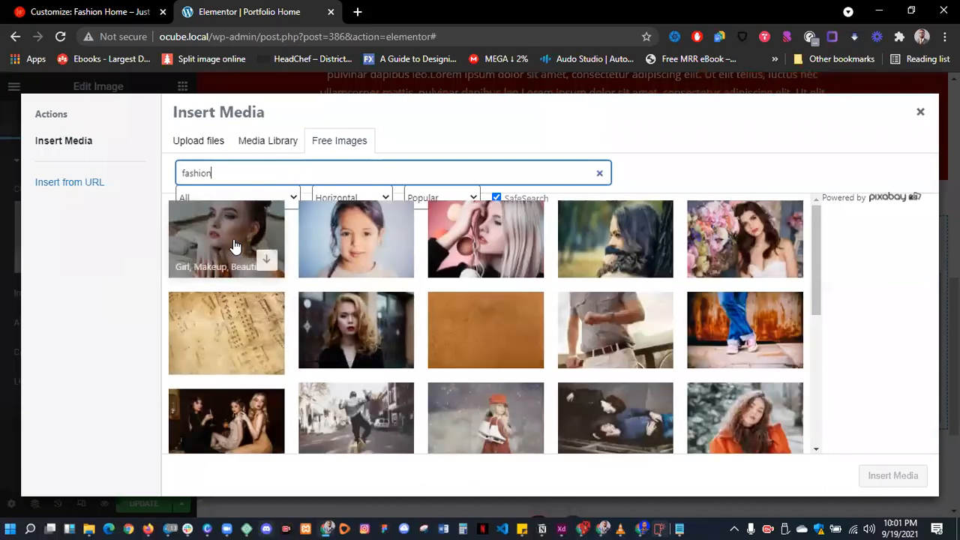
left_click(267, 262)
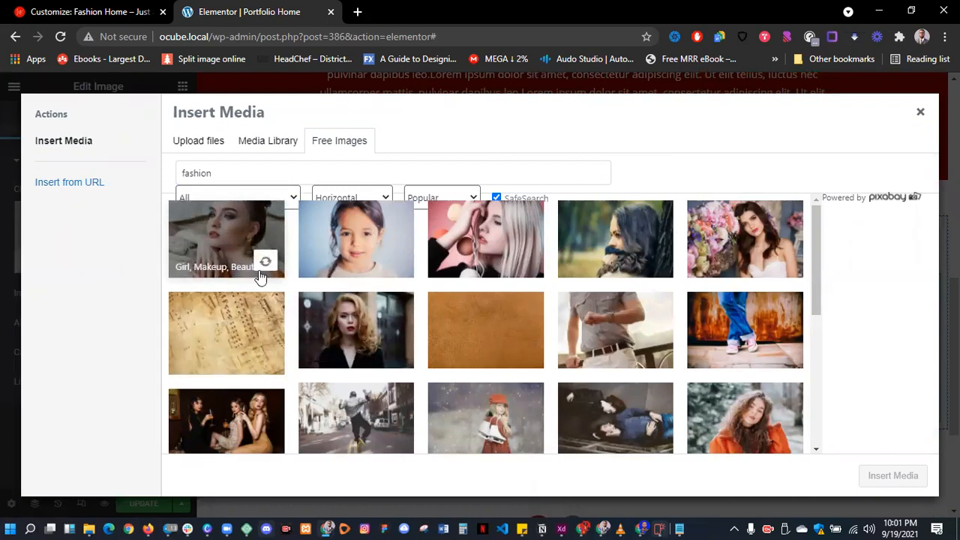
left_click(395, 353)
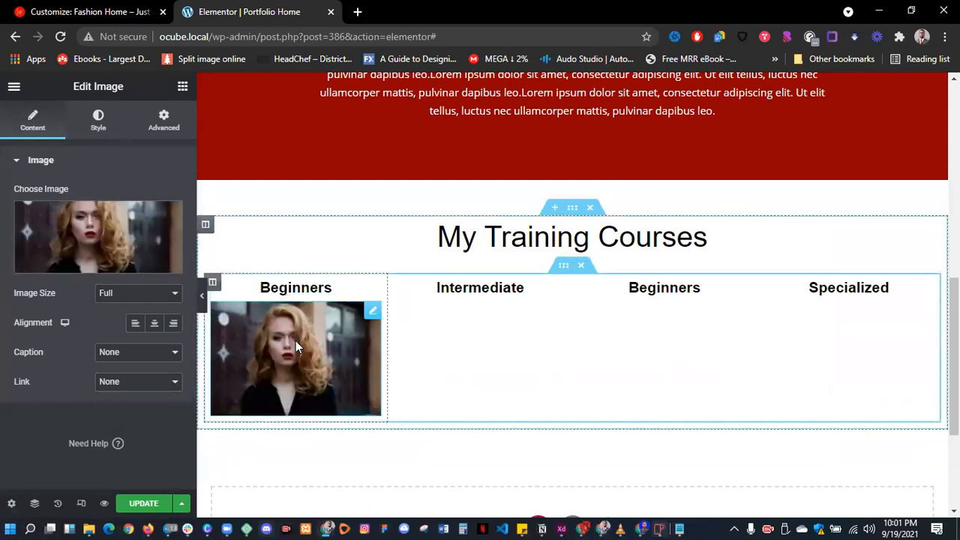
- Duplicate the portrait image into the Intermediate, third and Specialized course columns
right_click(296, 341)
left_click(339, 336)
left_click_drag(336, 359, 677, 357)
right_click(500, 365)
left_click(545, 339)
right_click(678, 357)
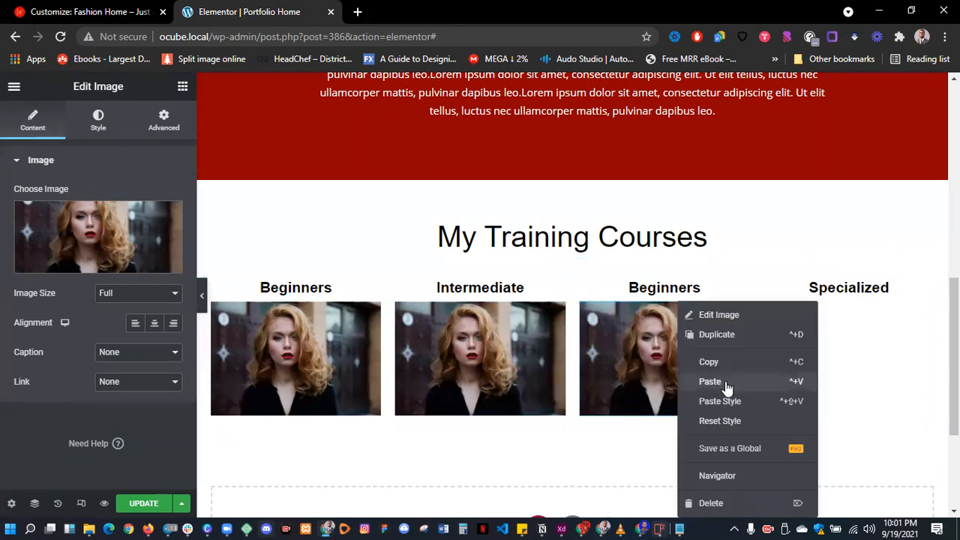
left_click_drag(684, 366, 800, 363)
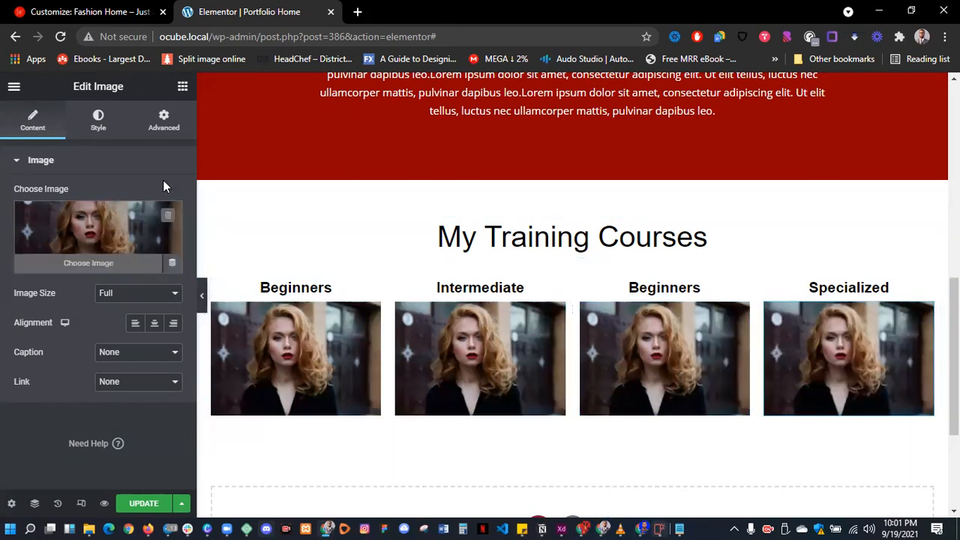
left_click(183, 86)
- Add a button labelled 'Learn More' under the first course photo, centred in its column
left_click_drag(183, 369, 299, 434)
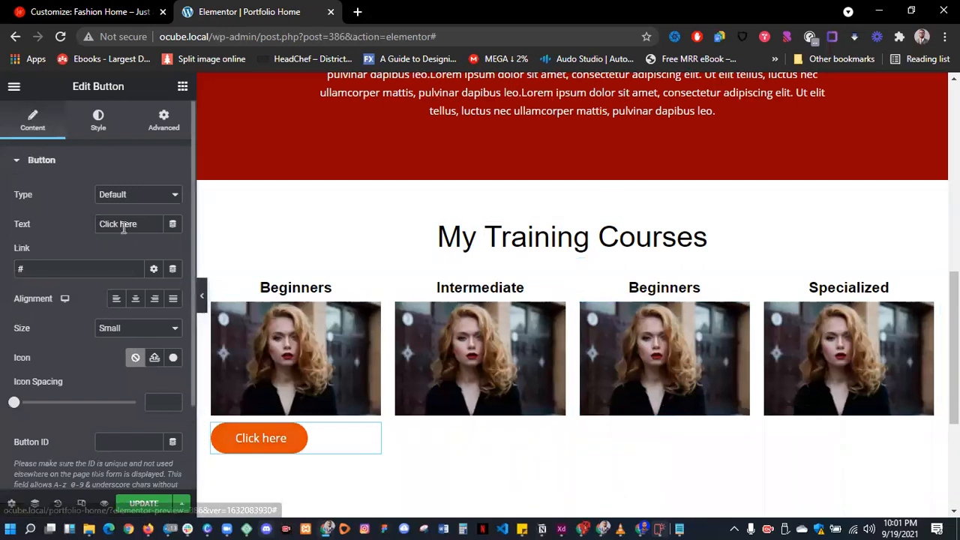
triple_click(150, 223)
type("Learn More")
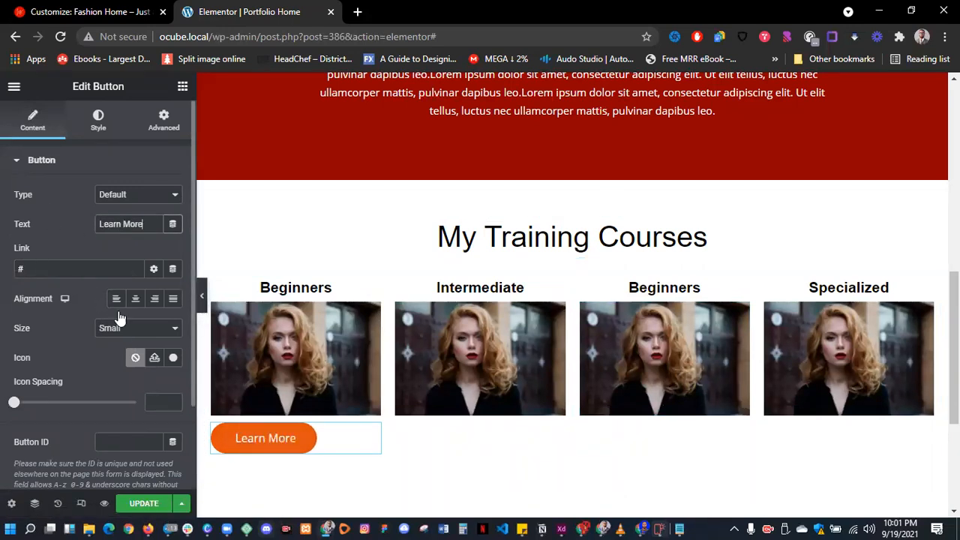
left_click(138, 300)
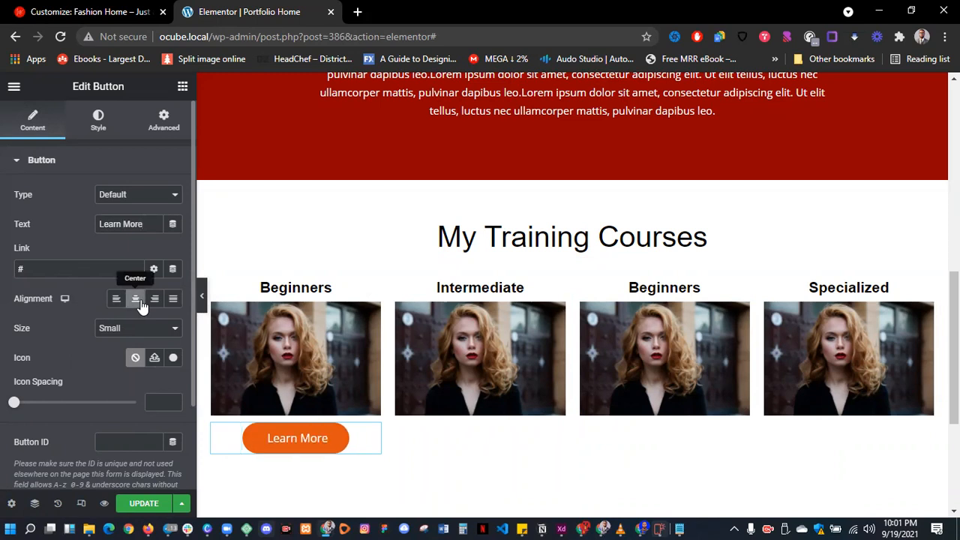
left_click(172, 300)
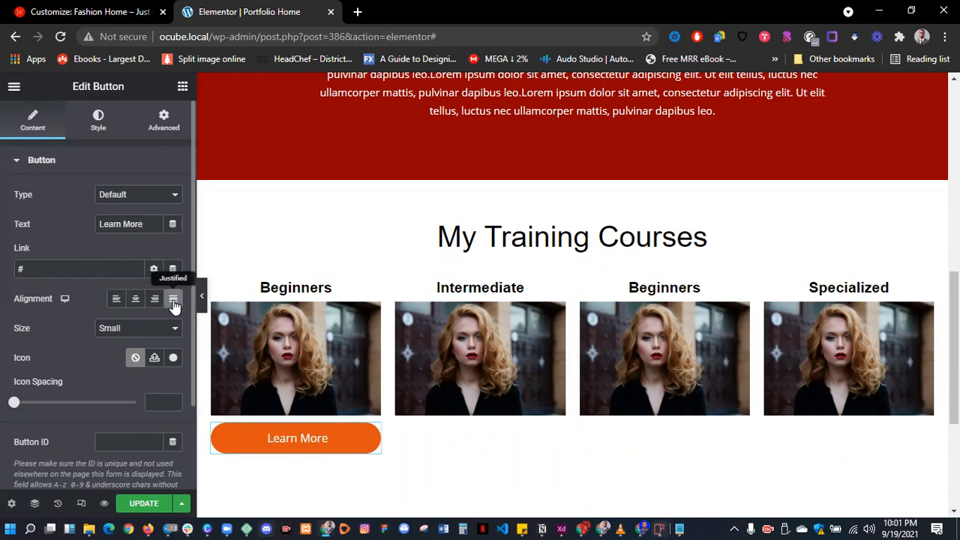
left_click(155, 300)
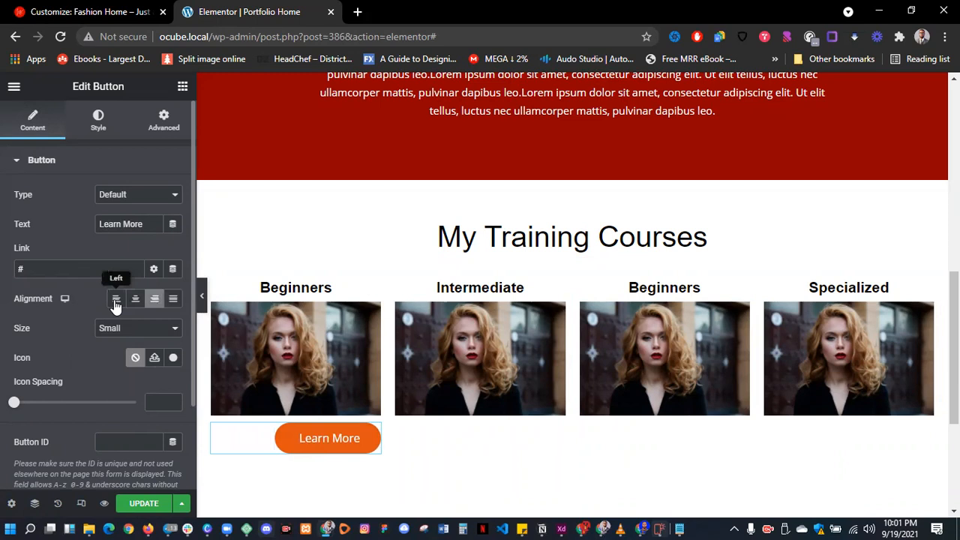
left_click(116, 301)
left_click(135, 301)
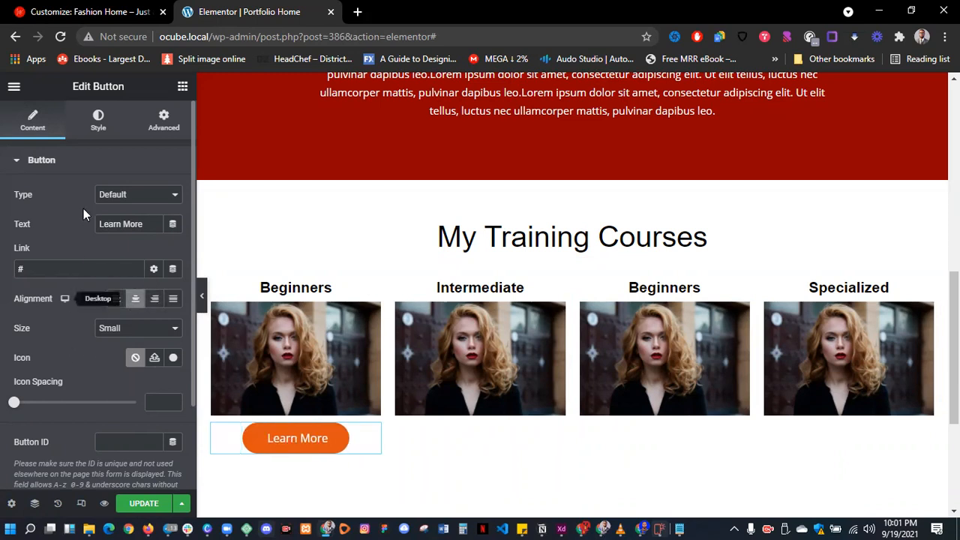
left_click(97, 120)
- Link the Learn More button's corner radius values and set all four to 3 px
scroll(67, 320, "down", 3)
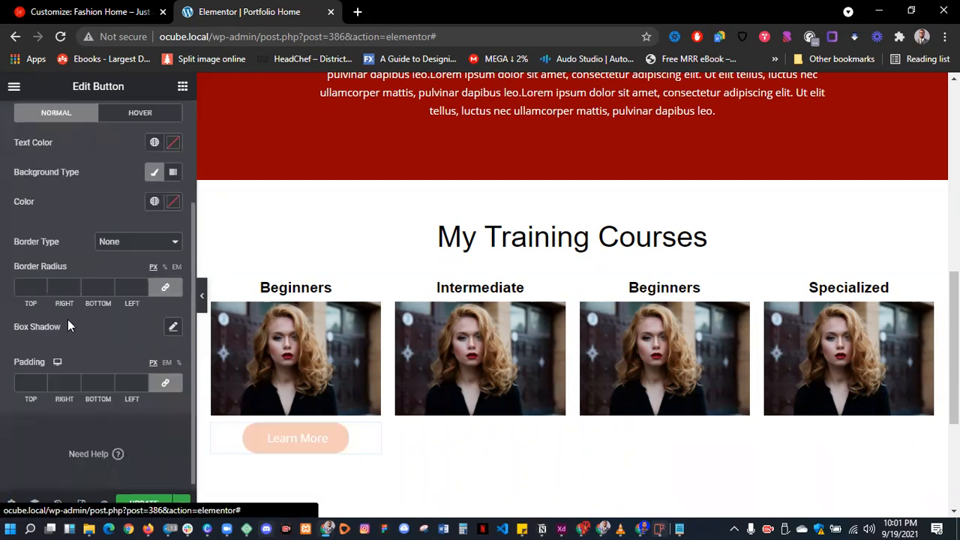
left_click(165, 284)
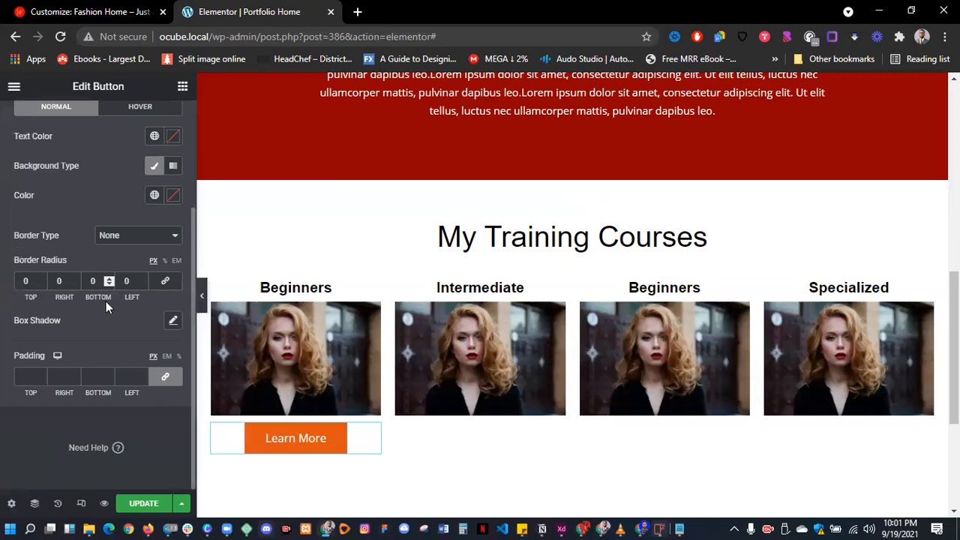
left_click(165, 285)
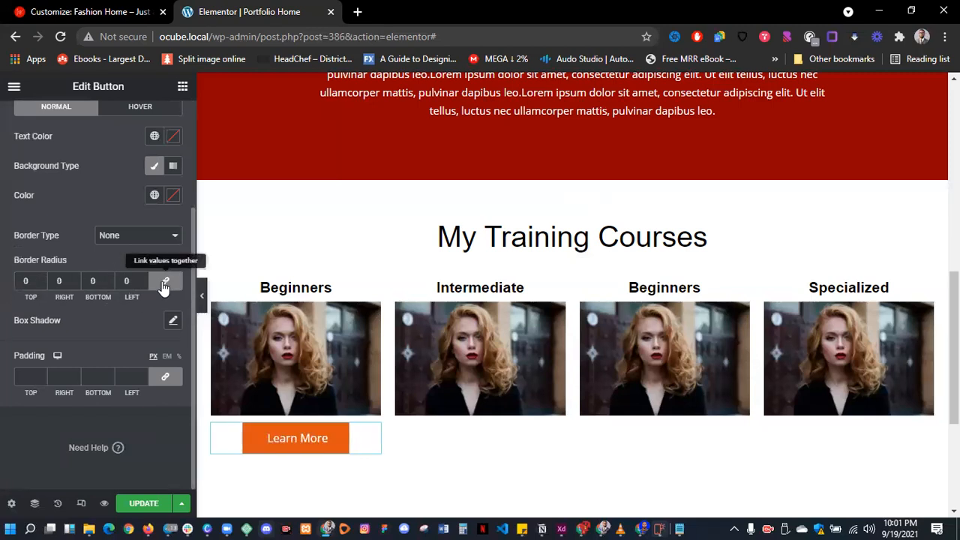
double_click(126, 281)
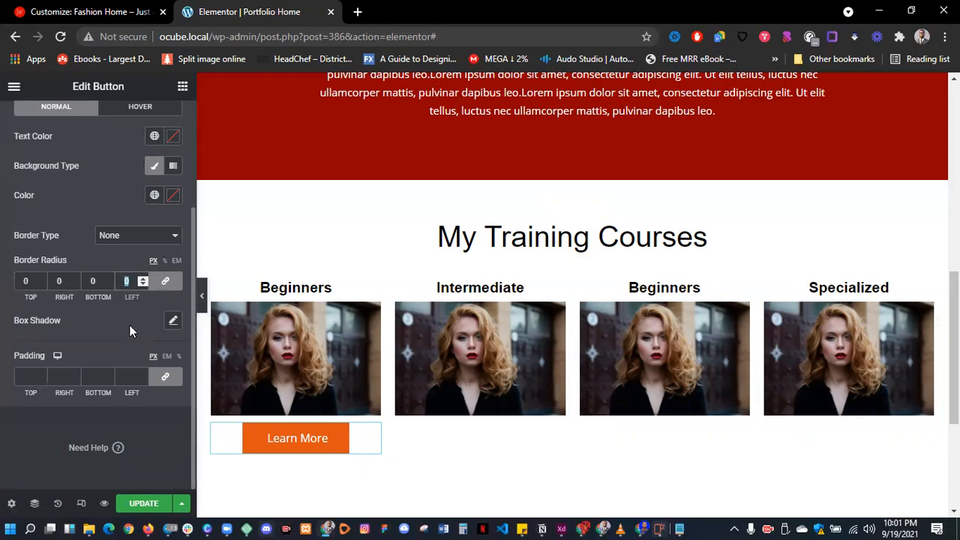
type("15")
double_click(127, 279)
type("300")
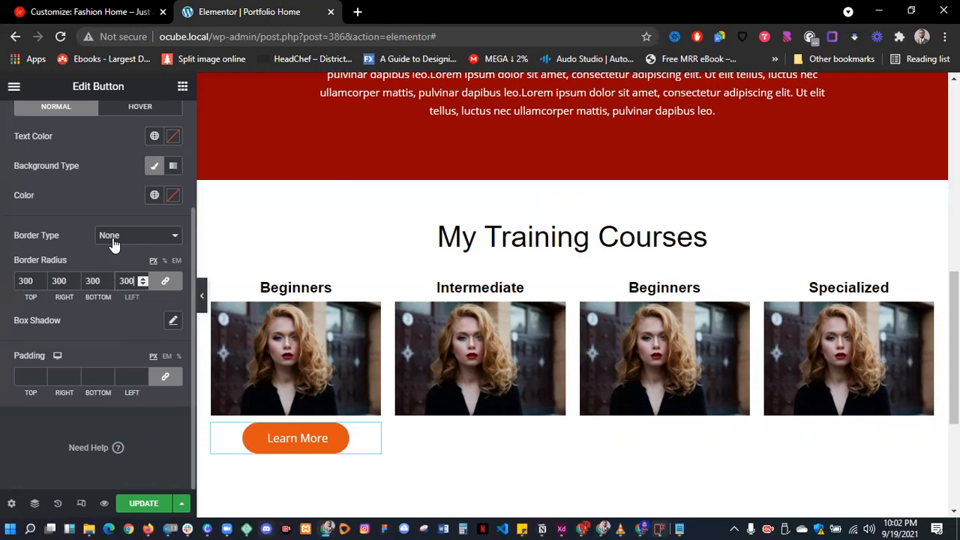
double_click(129, 280)
type("10")
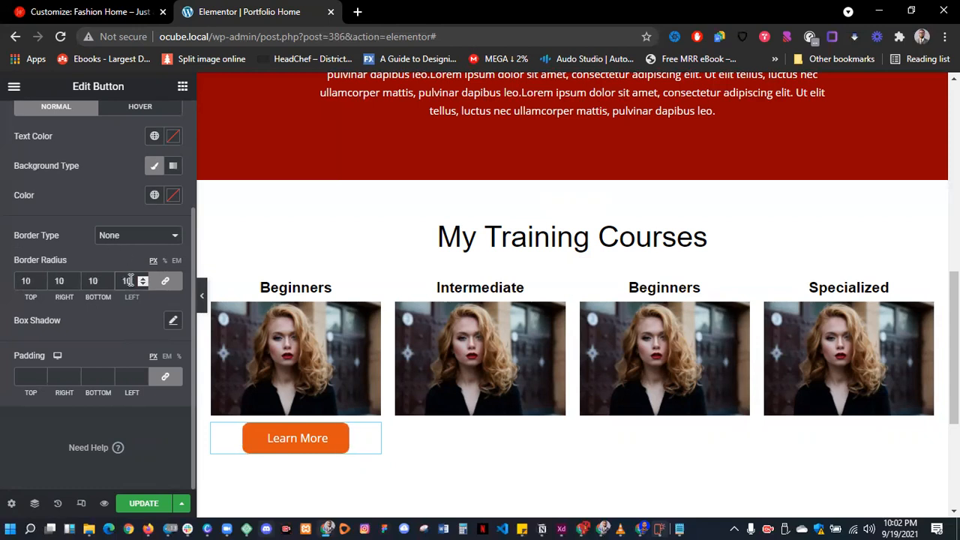
key("BackSpace")
key("BackSpace")
type("3")
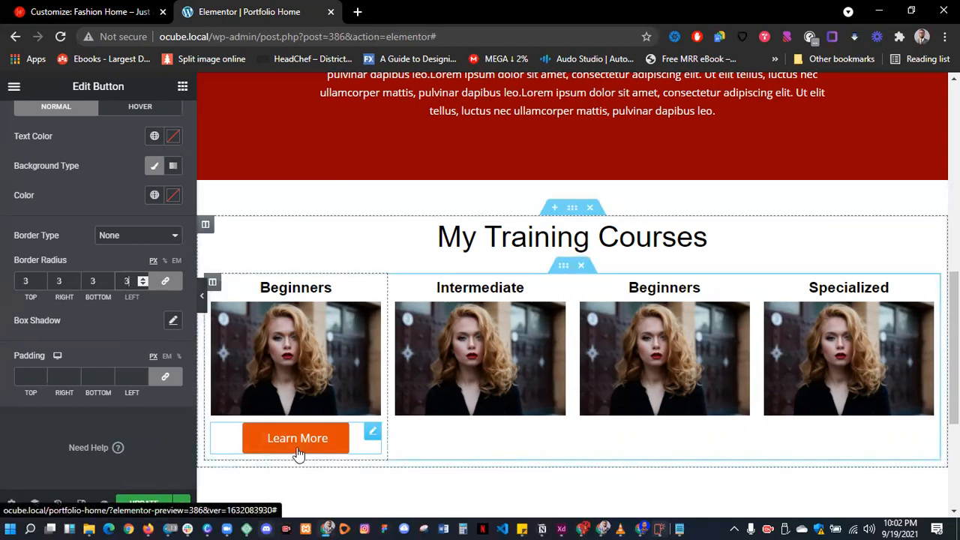
scroll(144, 172, "up", 2)
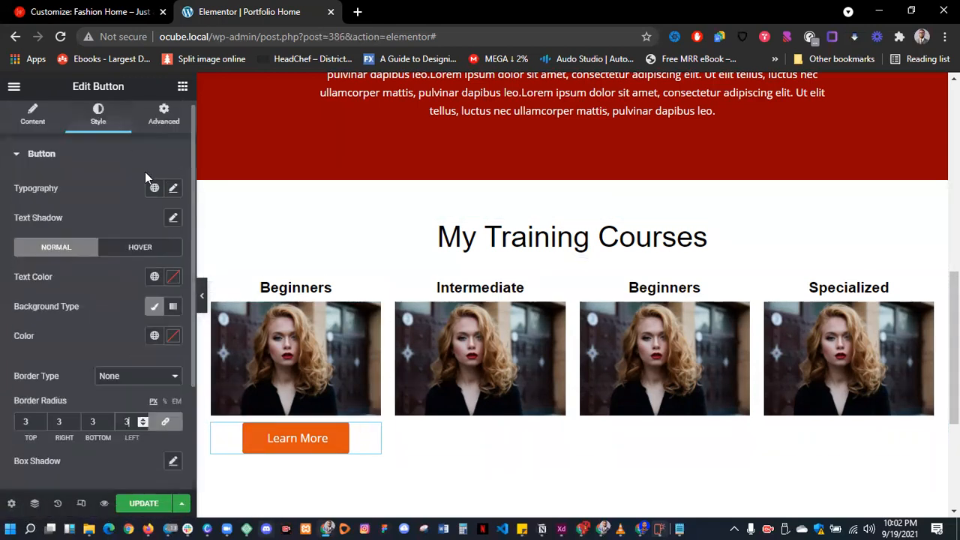
- Give the button a Classic background coloured with the red sampled from the banner
left_click(163, 322)
left_click(173, 314)
left_click(154, 313)
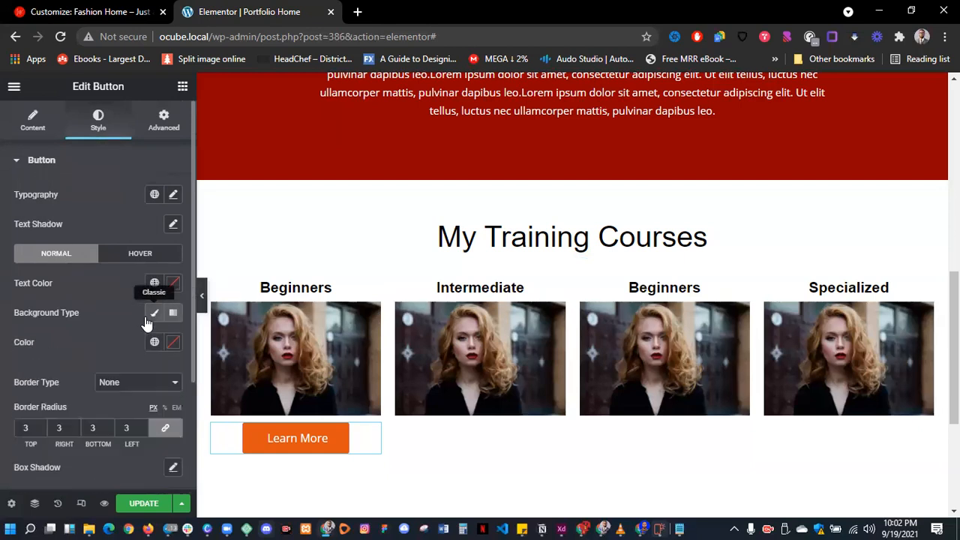
left_click(173, 342)
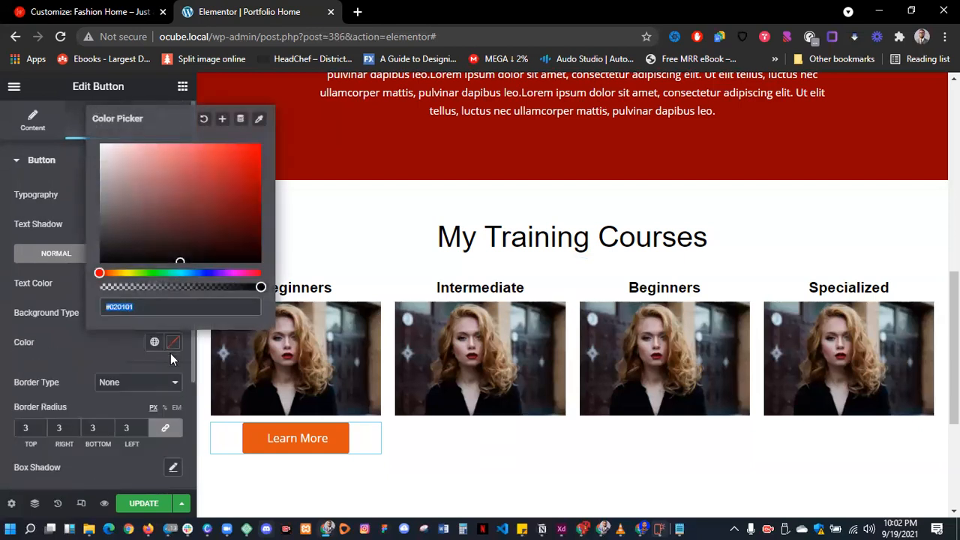
left_click(258, 120)
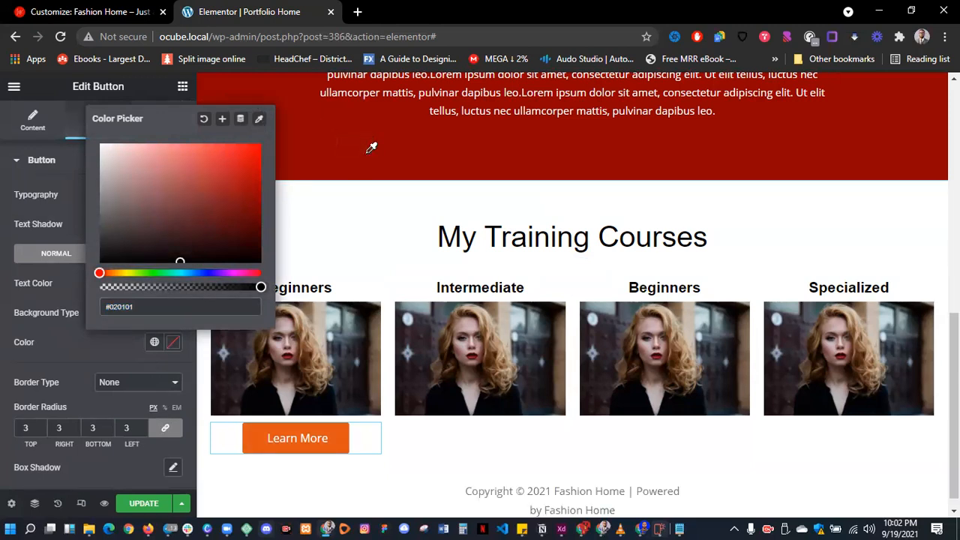
mouse_move(378, 158)
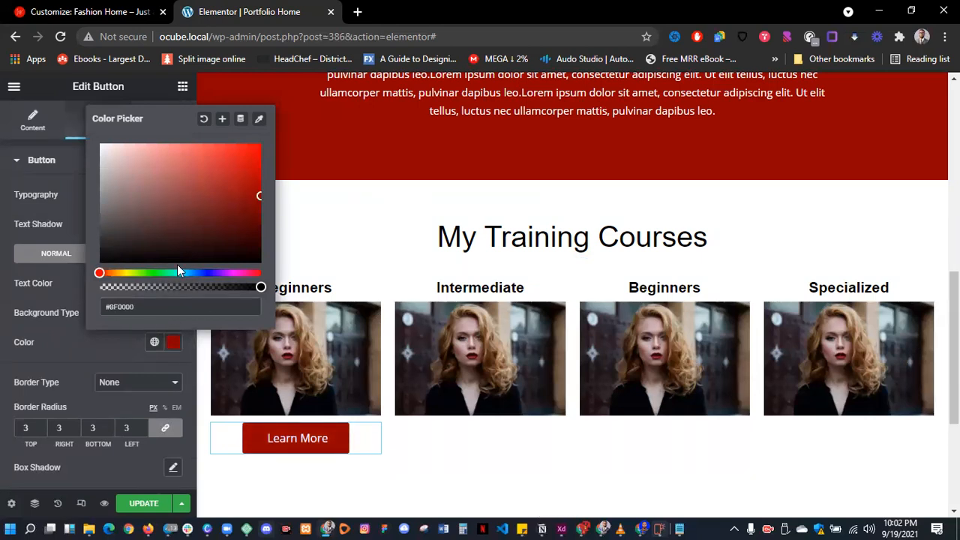
- Save the sampled #8F0000 red as a global colour named 'Ocude Red'
left_click(222, 122)
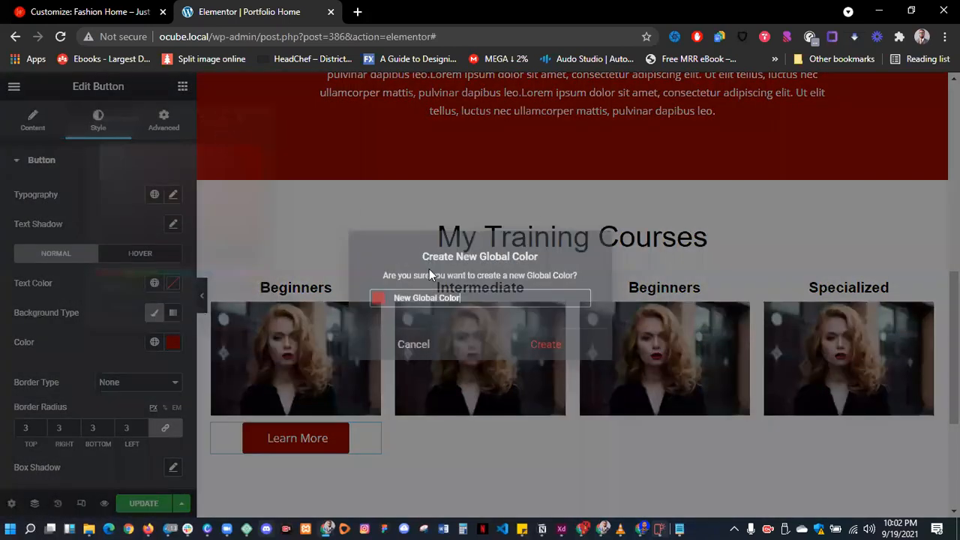
type("Oc")
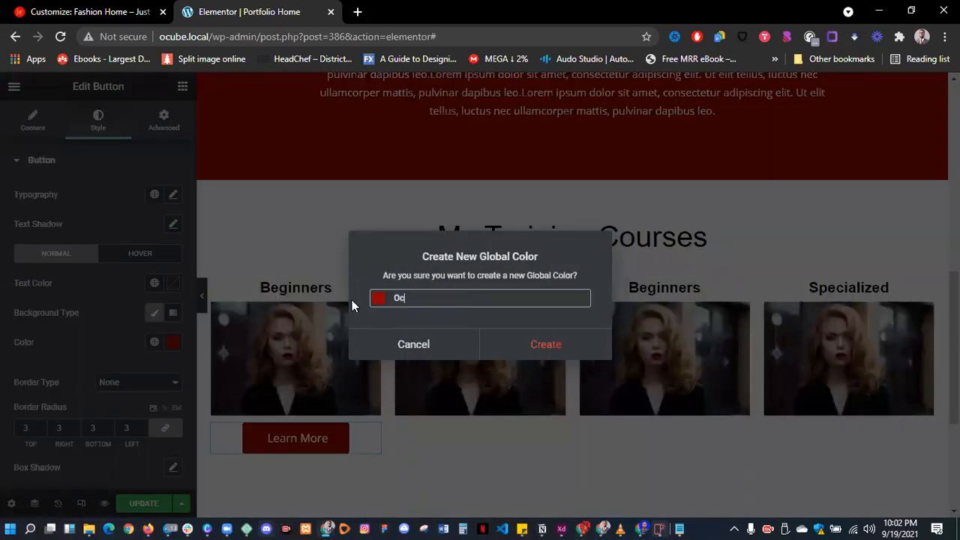
type("ude Red")
left_click(551, 344)
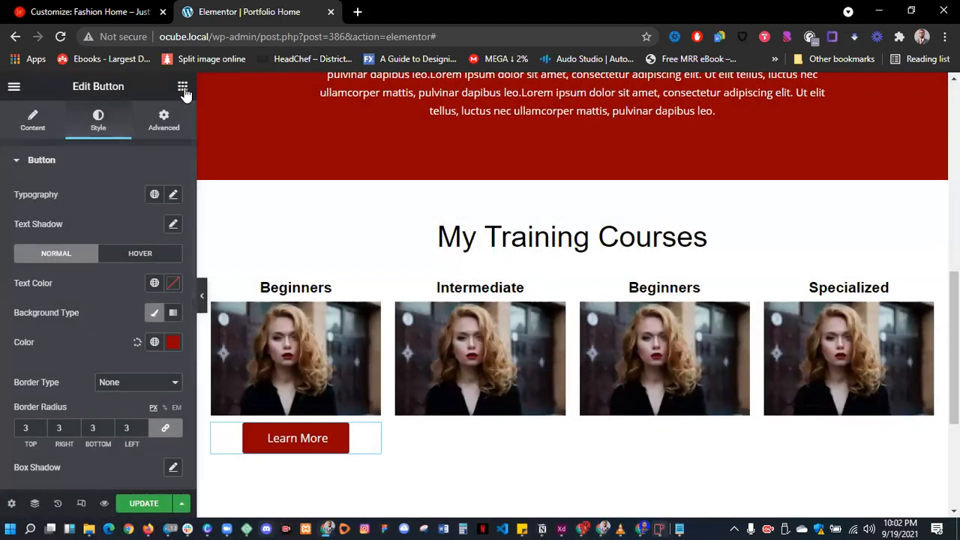
left_click(182, 87)
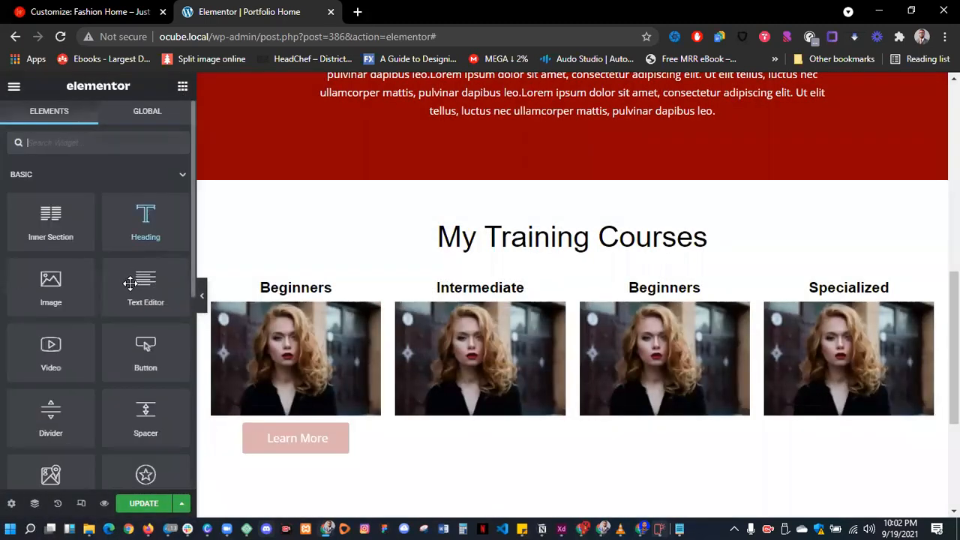
- Add a second button under the Intermediate photo with an Ocude Red background
left_click_drag(145, 353, 459, 427)
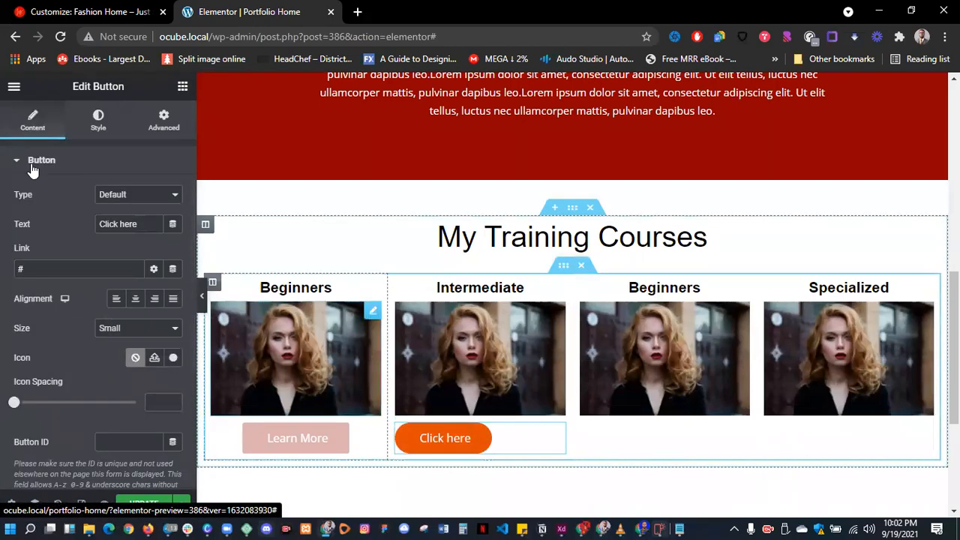
left_click(98, 128)
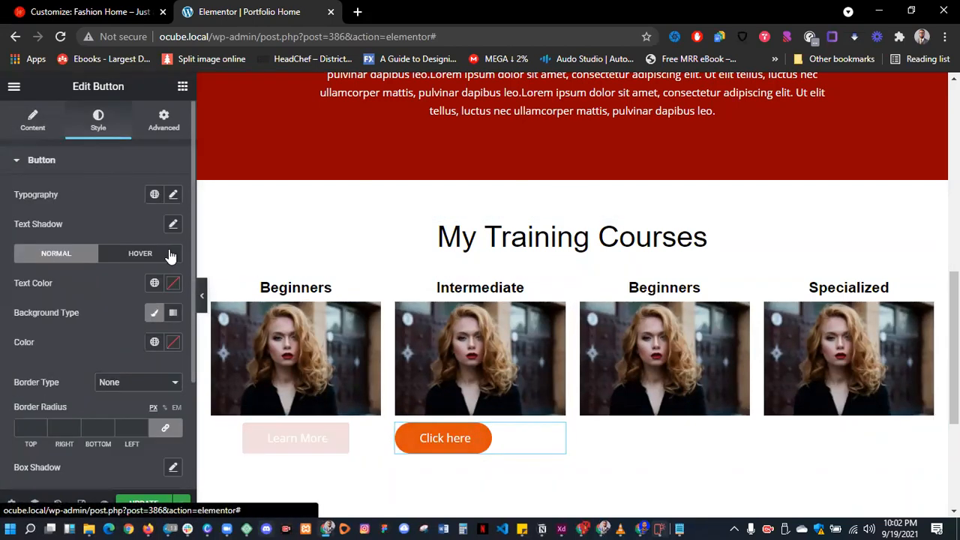
left_click(154, 344)
scroll(97, 232, "down", 5)
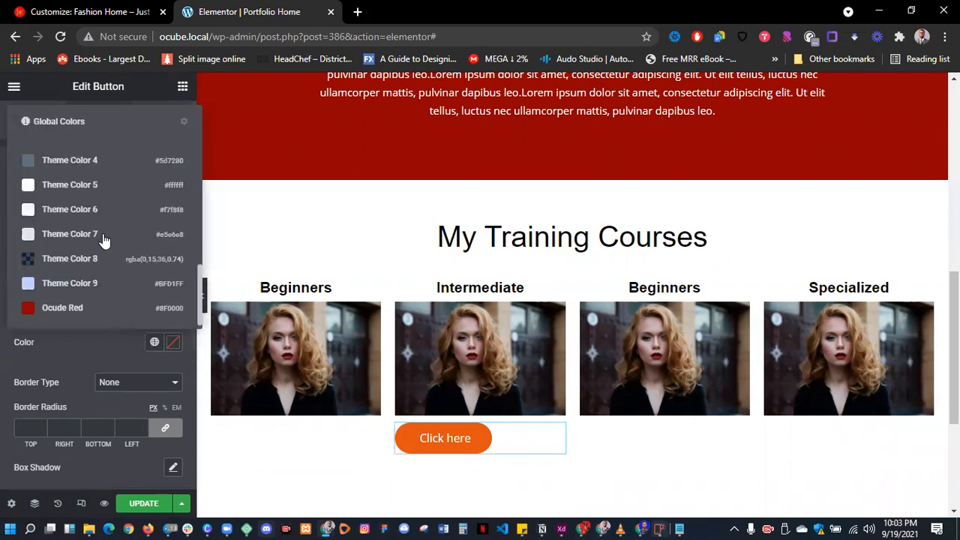
left_click(63, 309)
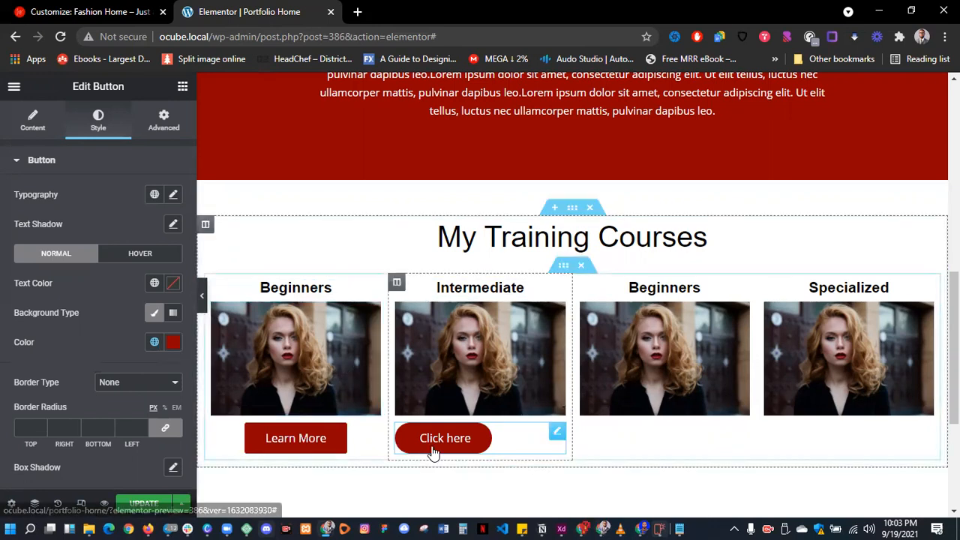
- Copy the Learn More button and paste its style onto the Click here button
right_click(305, 437)
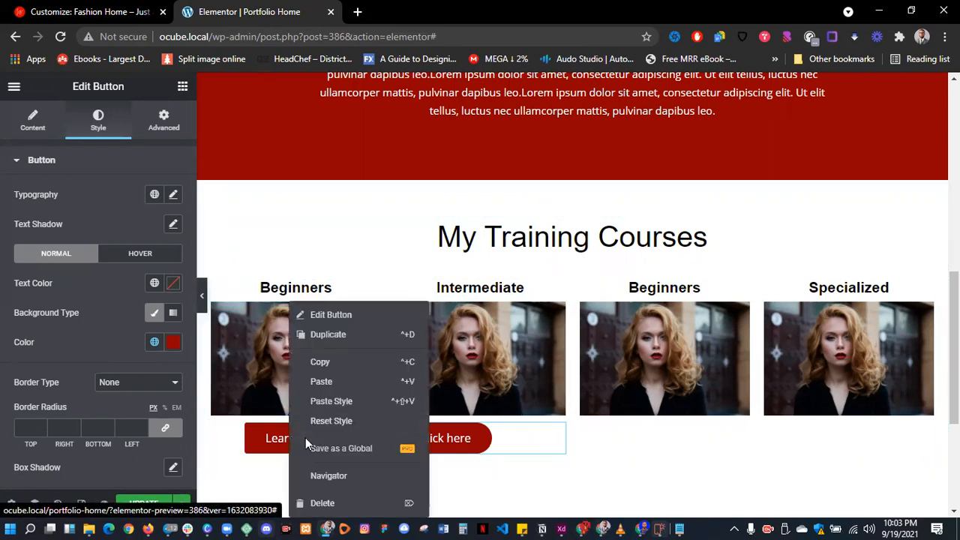
left_click(337, 363)
right_click(441, 438)
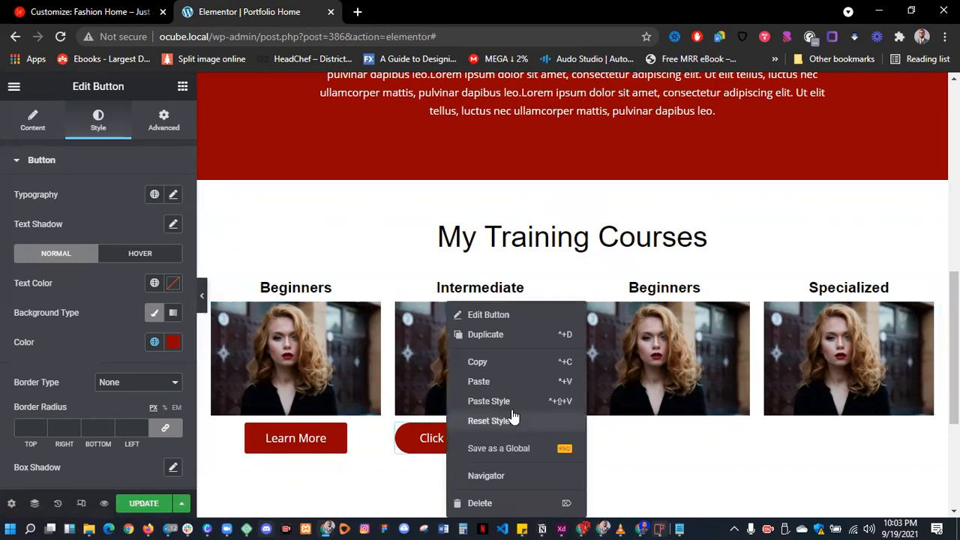
left_click(488, 402)
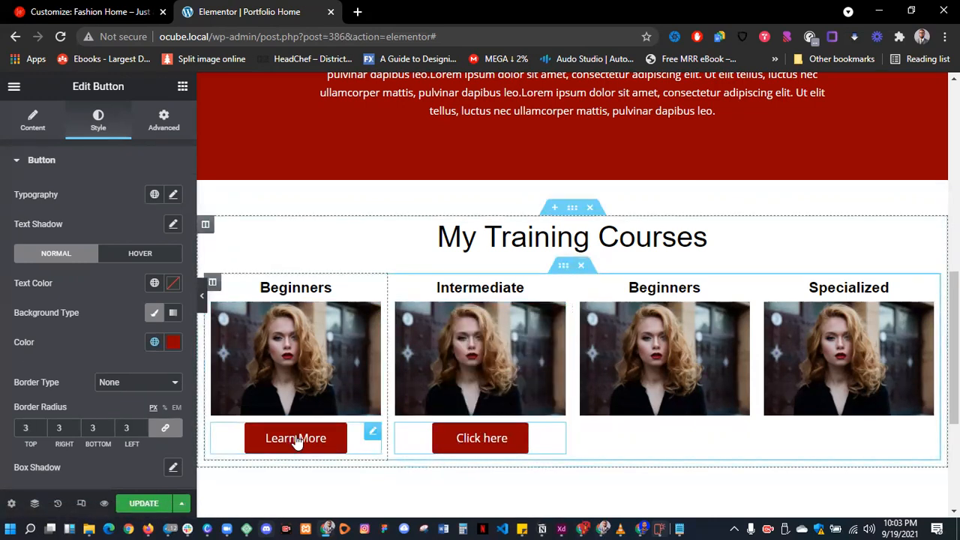
- Paste the Click here button under the third and Specialized course images, then preview the page
right_click(476, 443)
left_click(609, 367)
right_click(650, 379)
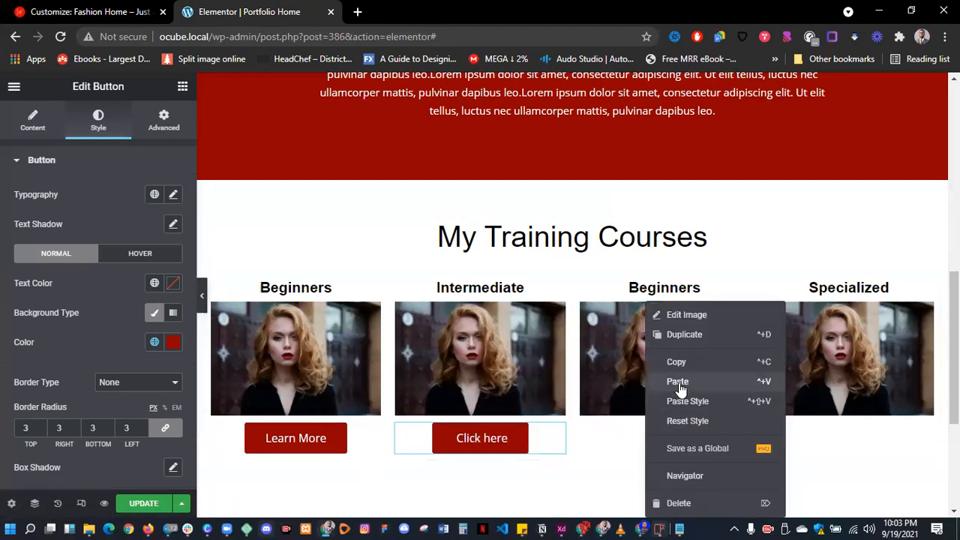
left_click(758, 384)
right_click(862, 425)
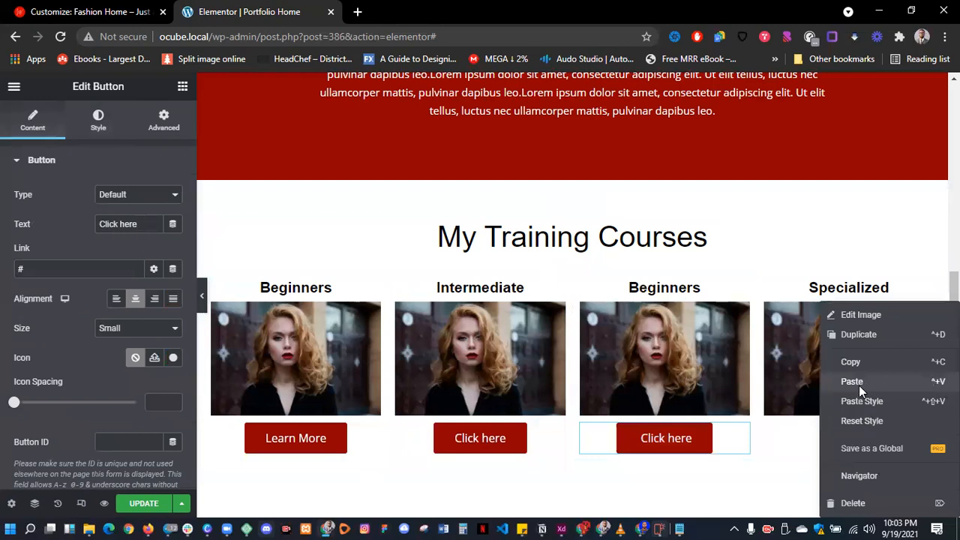
left_click(859, 383)
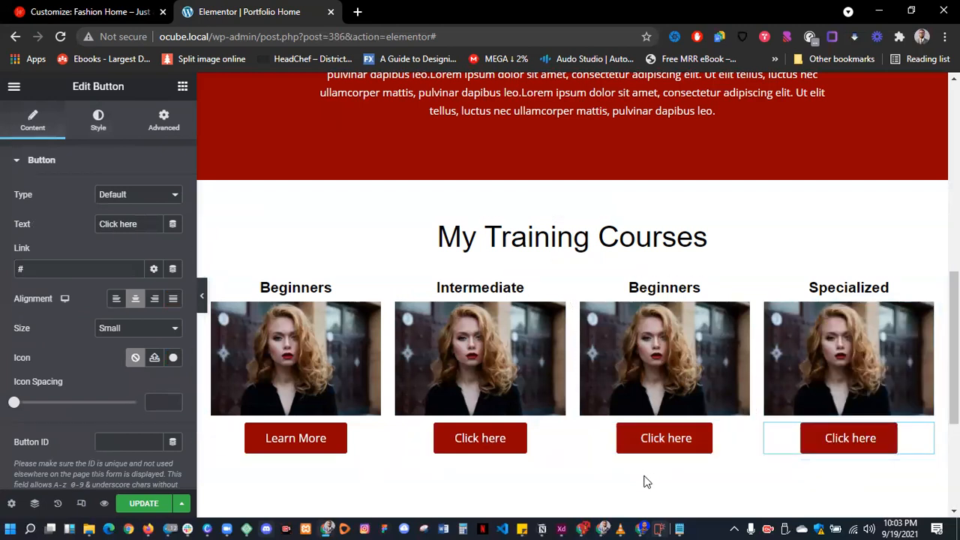
left_click(201, 298)
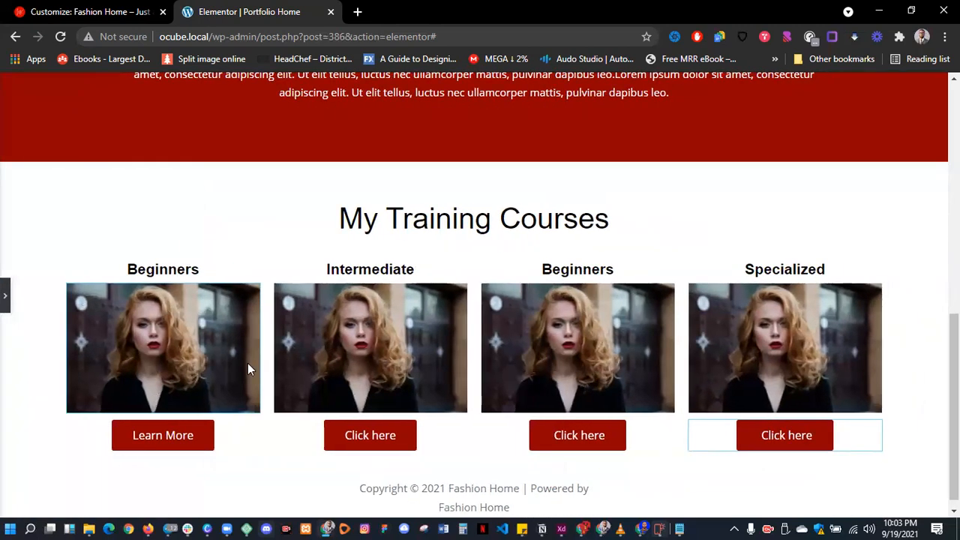
- Add a single-column section below the courses with 50 px top and bottom margins
scroll(325, 346, "down", 1)
left_click(4, 298)
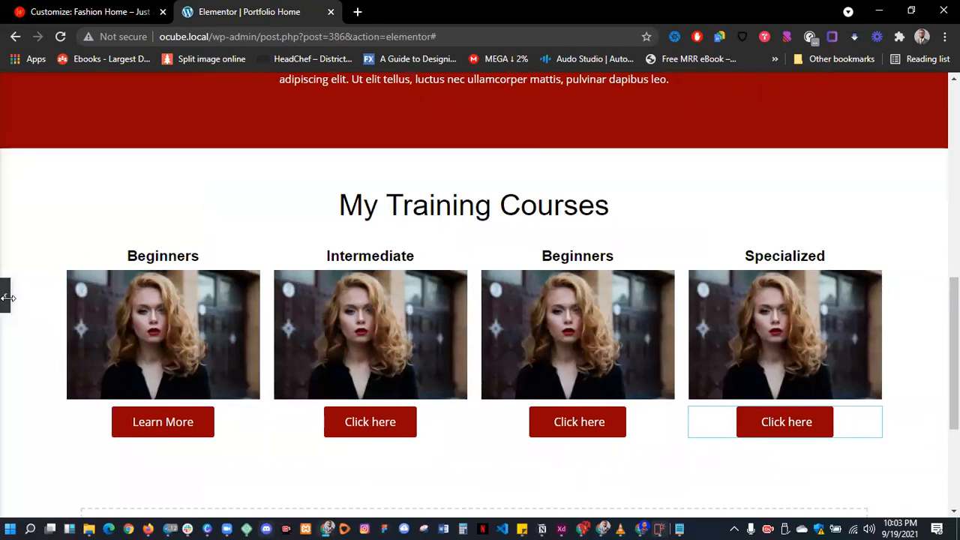
scroll(586, 388, "down", 3)
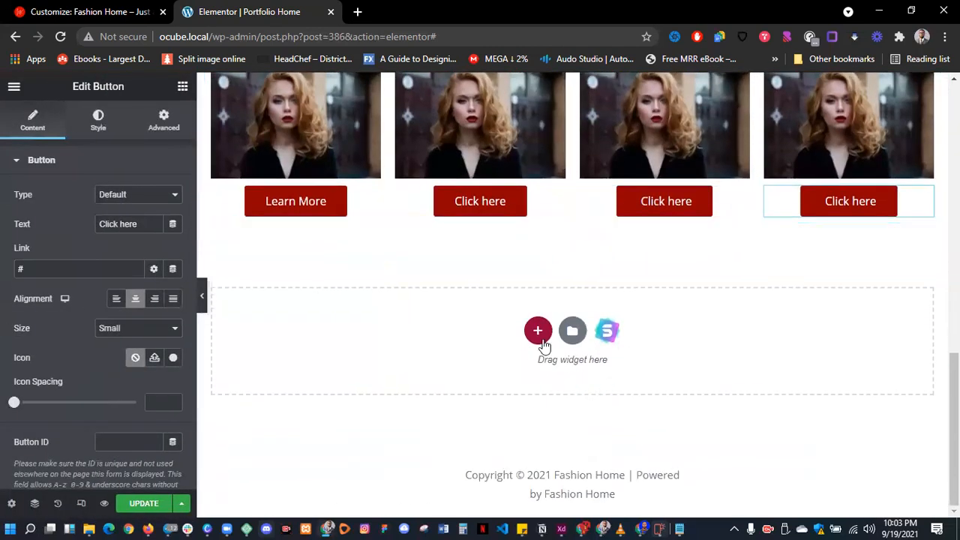
left_click(539, 332)
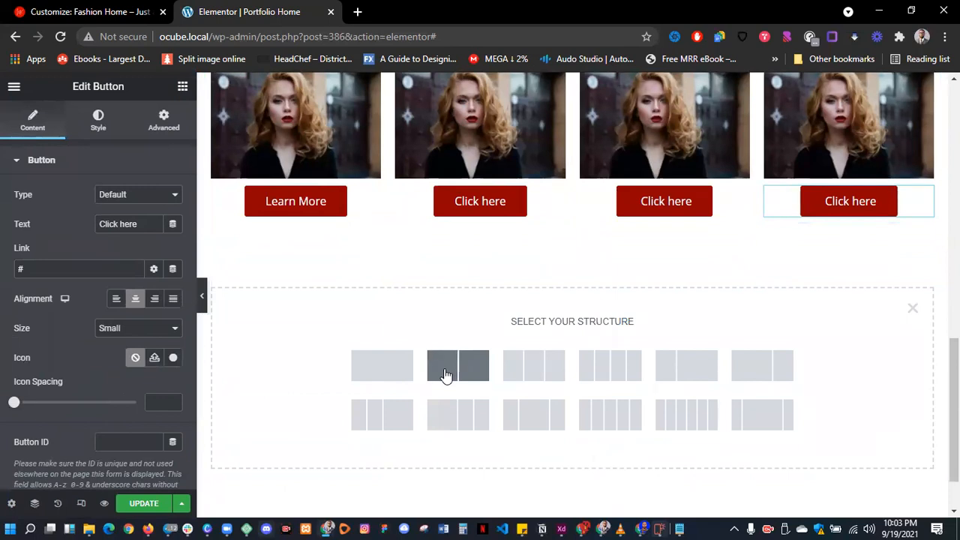
left_click(394, 369)
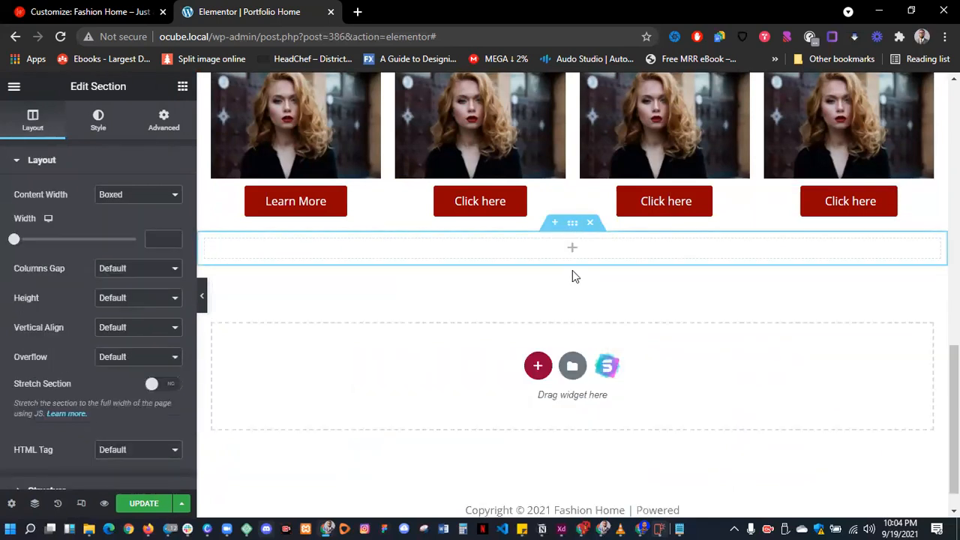
left_click(165, 122)
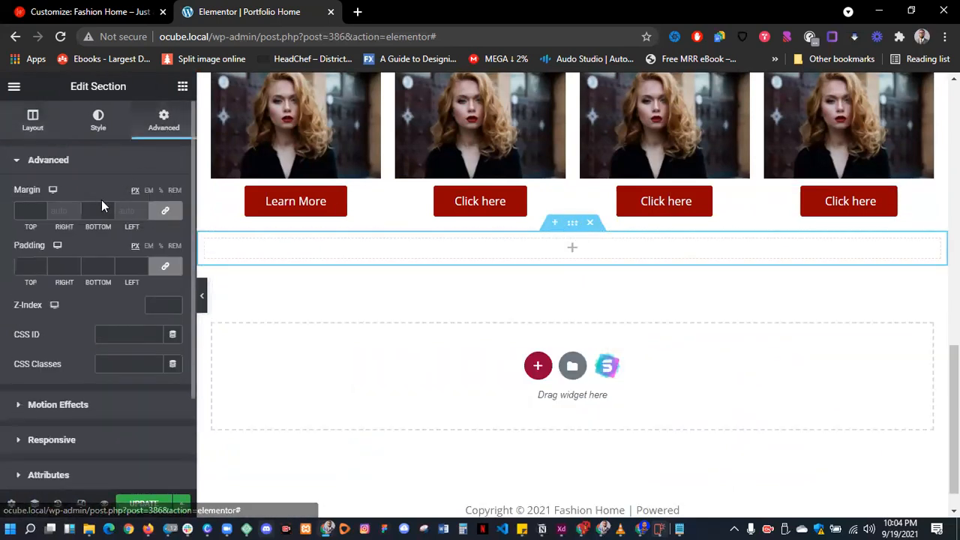
left_click(95, 211)
type("50")
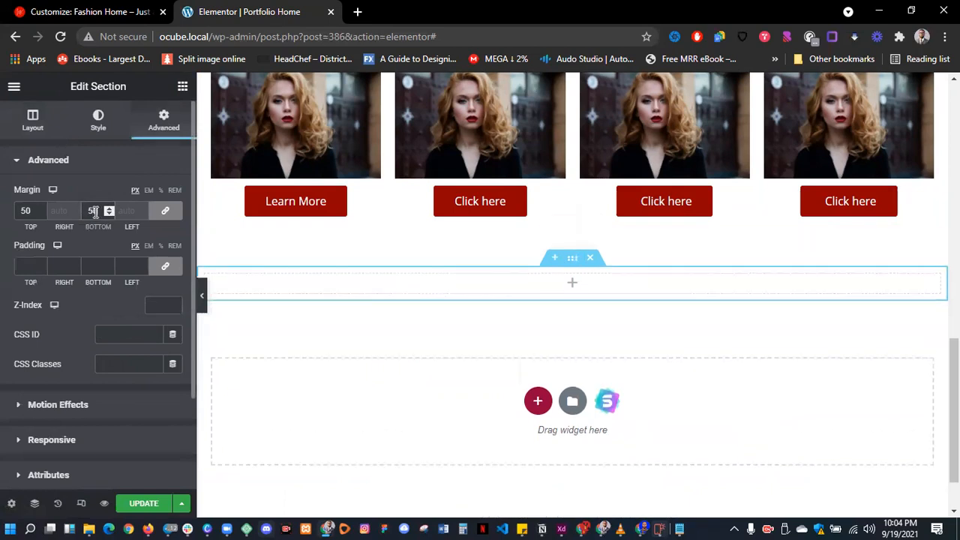
scroll(537, 223, "up", 3)
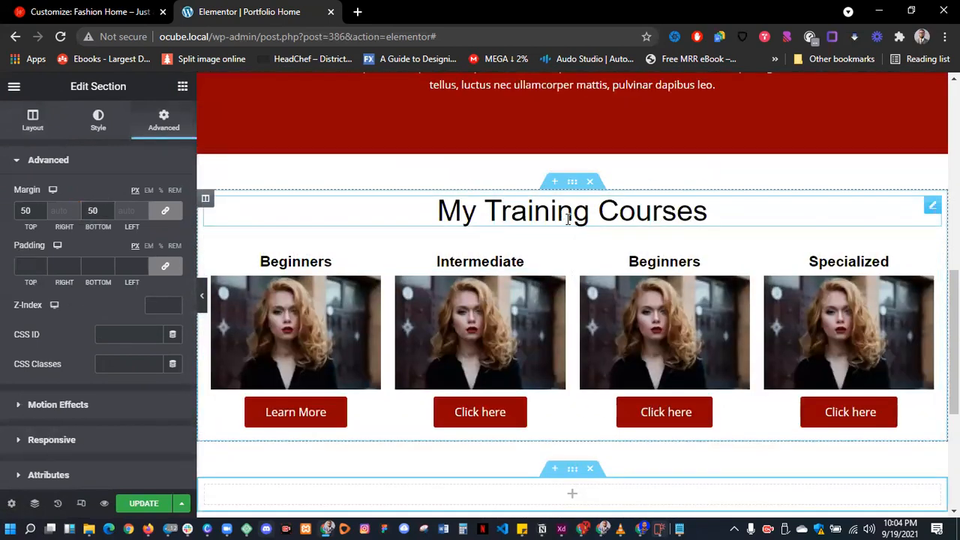
- Paste the My Training Courses heading into the new section and retitle it 'Testimonials'
right_click(568, 220)
scroll(599, 274, "down", 1)
scroll(598, 273, "down", 3)
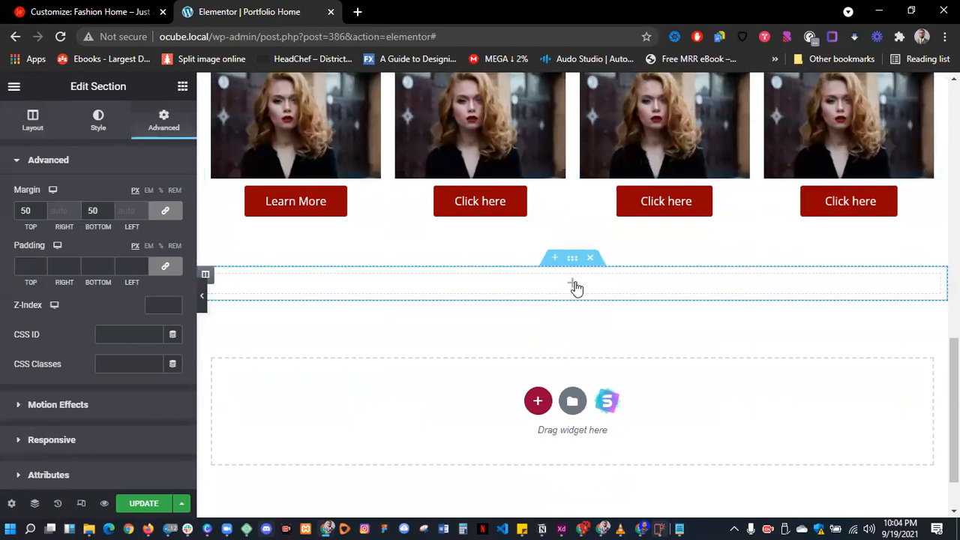
right_click(574, 283)
left_click(613, 391)
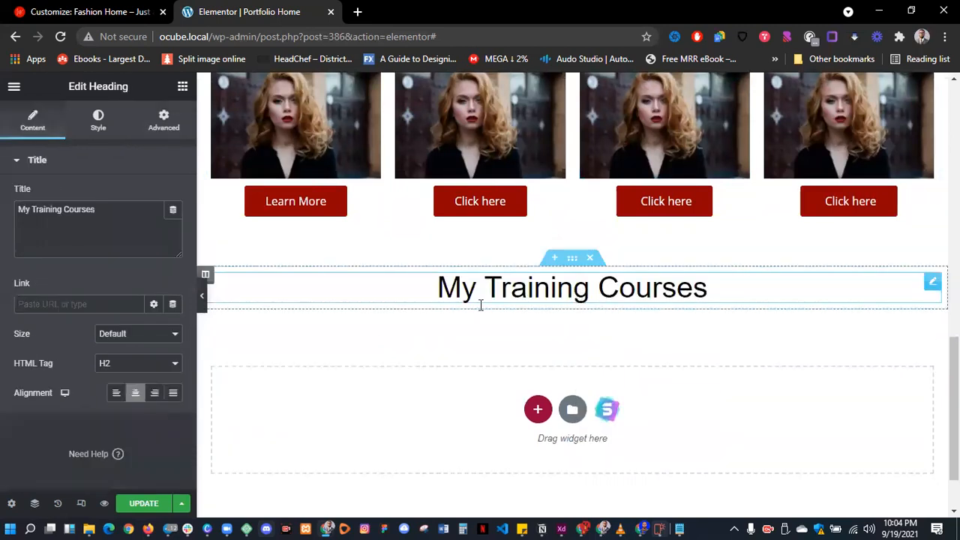
triple_click(128, 214)
type("Te")
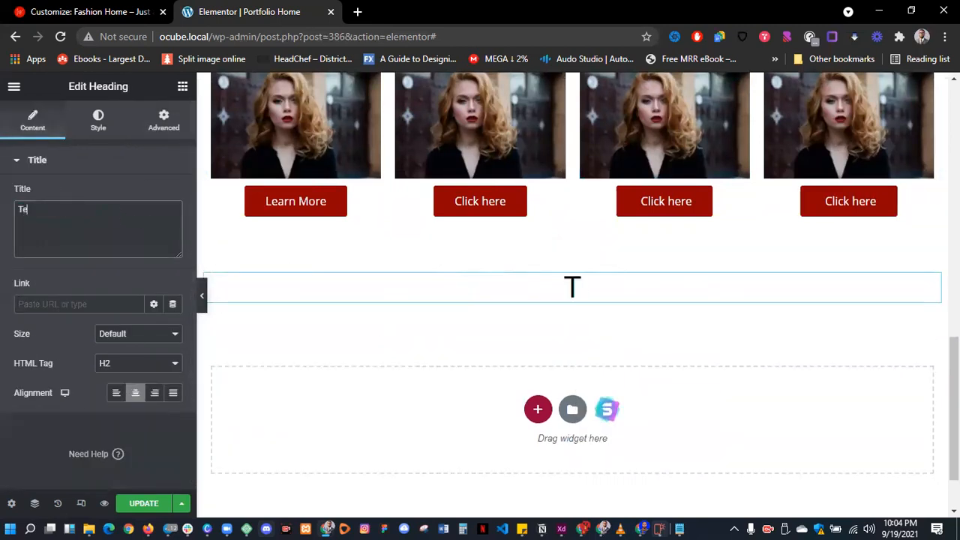
type("stimonials")
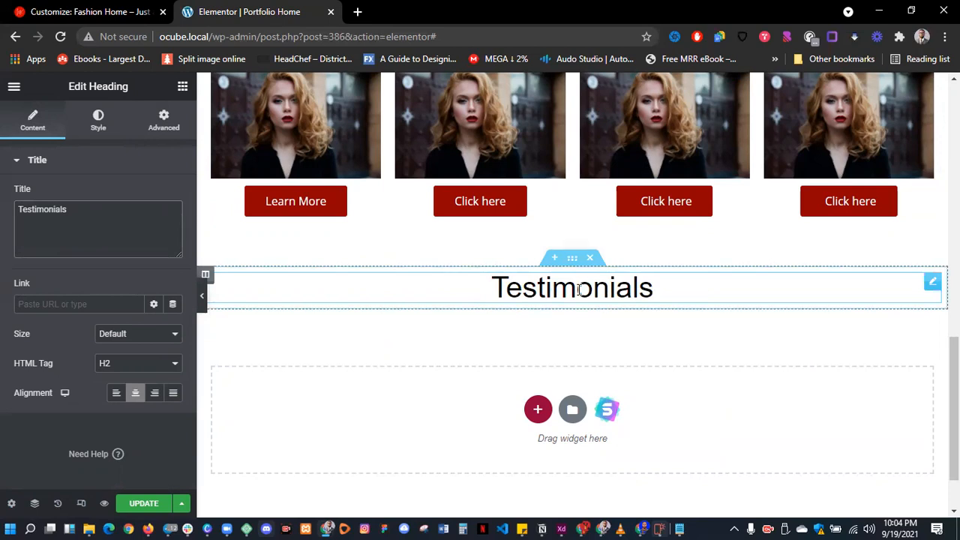
- Browse the widget panel, expanding the PRO widget category
left_click(182, 87)
scroll(105, 248, "down", 3)
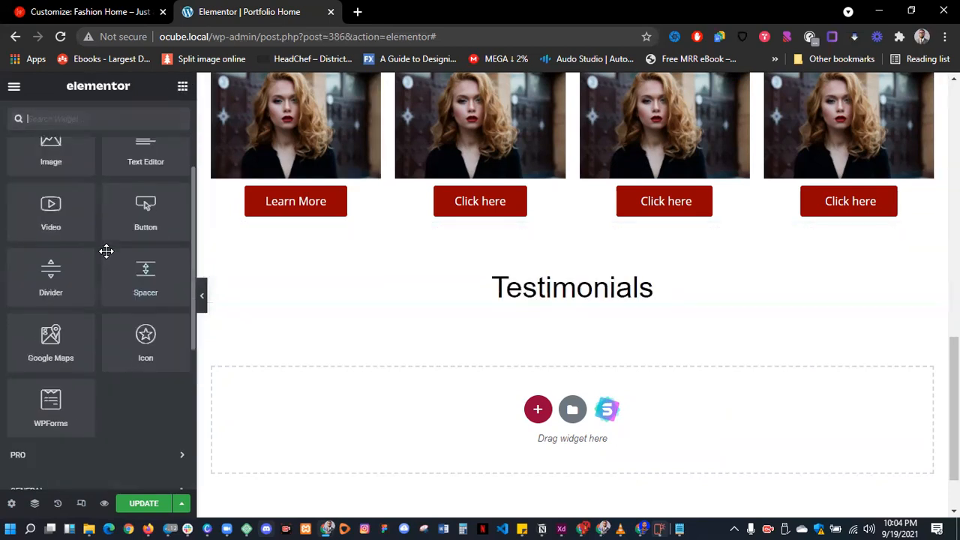
scroll(105, 251, "down", 3)
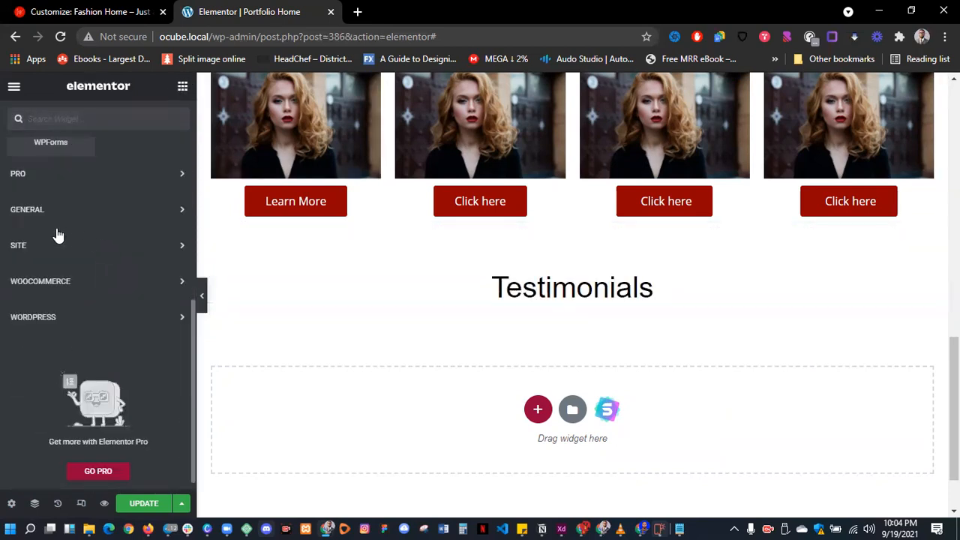
left_click(73, 189)
scroll(60, 270, "down", 4)
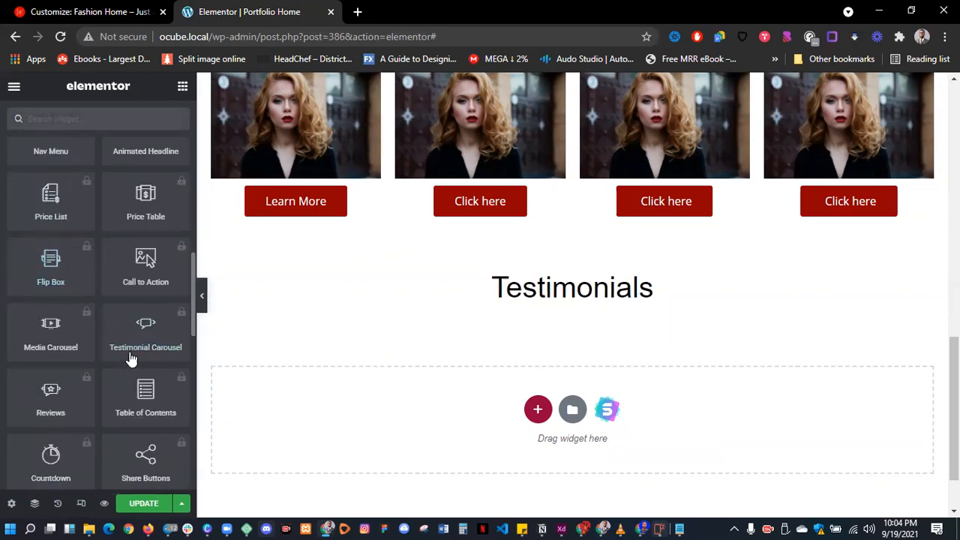
scroll(156, 350, "down", 3)
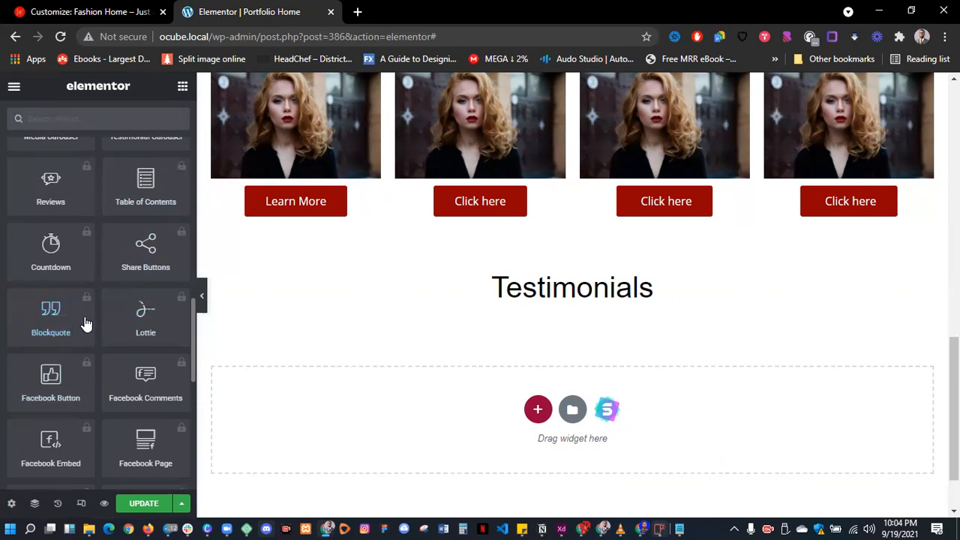
scroll(102, 342, "up", 1)
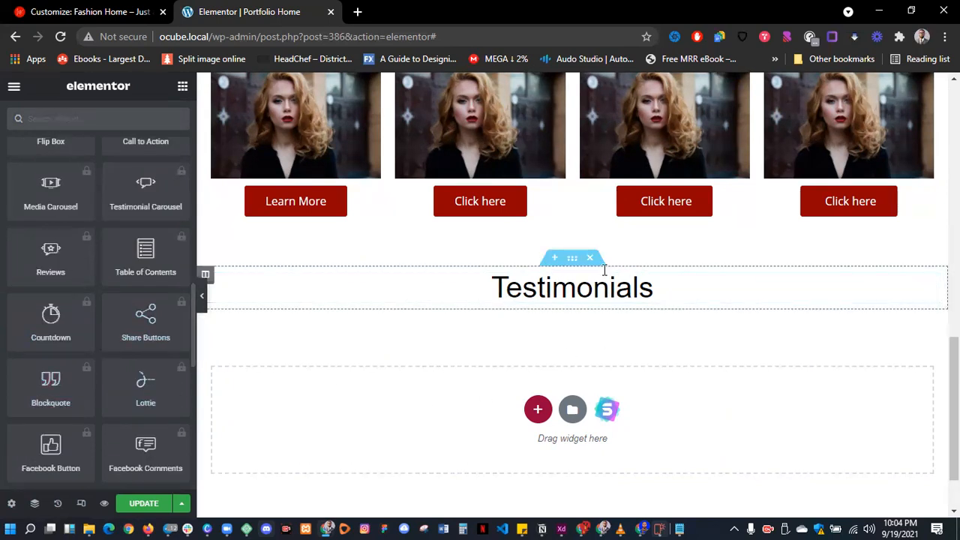
scroll(584, 300, "up", 1)
scroll(583, 300, "down", 1)
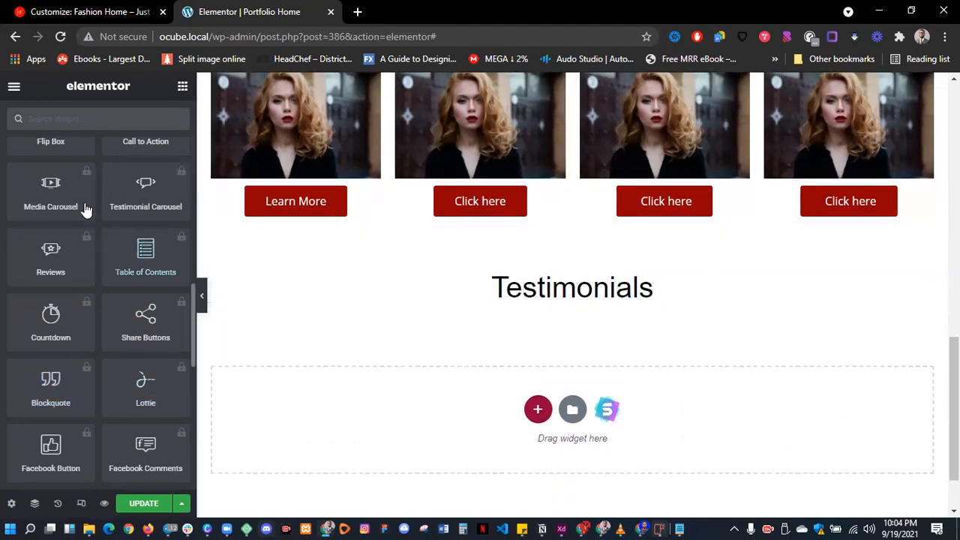
scroll(80, 163, "up", 15)
- Add an inner section under the Testimonials heading and give it a third column
left_click_drag(58, 199, 540, 307)
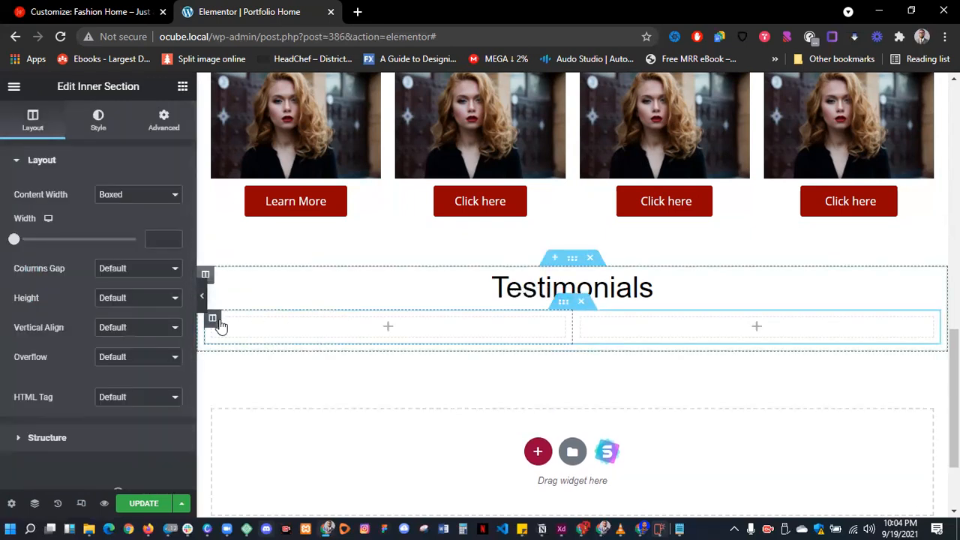
right_click(216, 322)
left_click(268, 369)
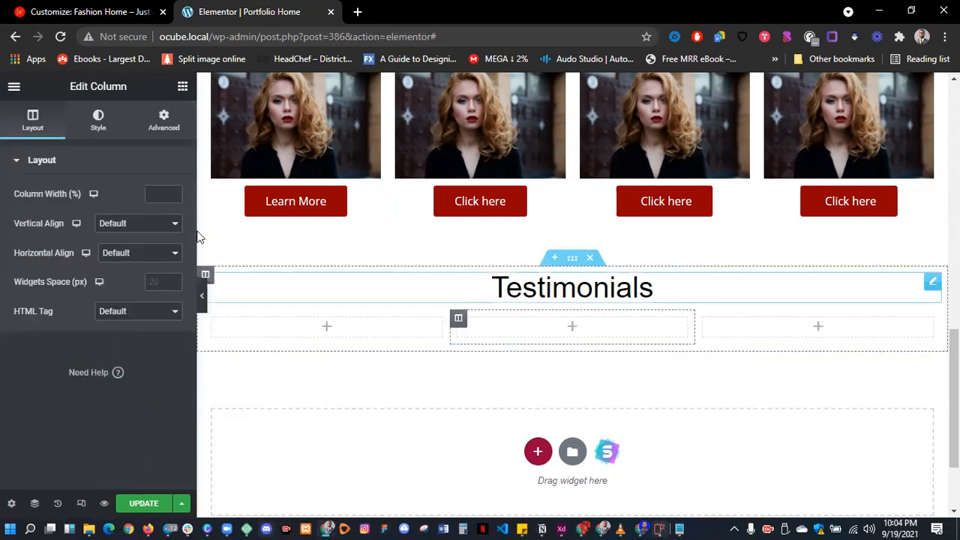
- Place a Text Editor block in the first column and paste copies into the middle and right columns
left_click(183, 87)
left_click_drag(133, 262, 335, 325)
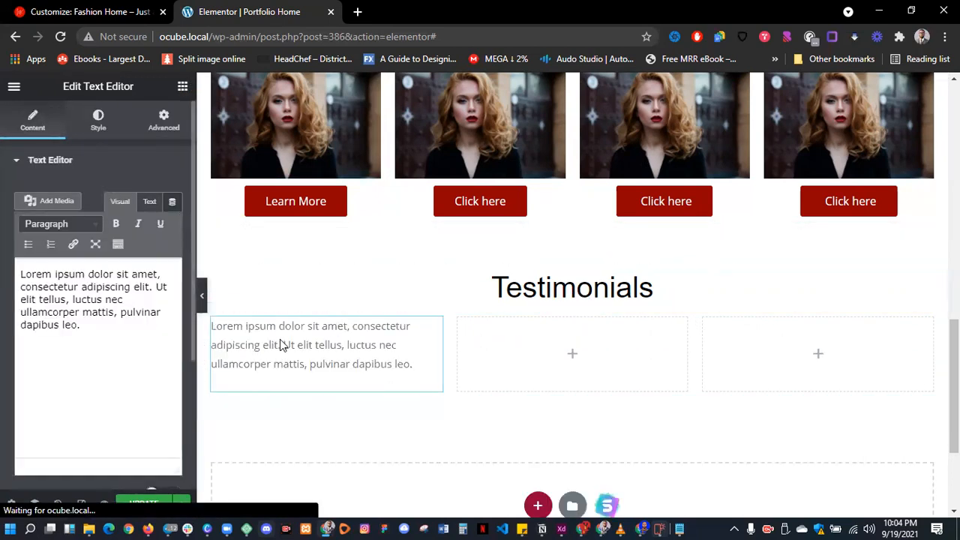
right_click(276, 336)
left_click(316, 367)
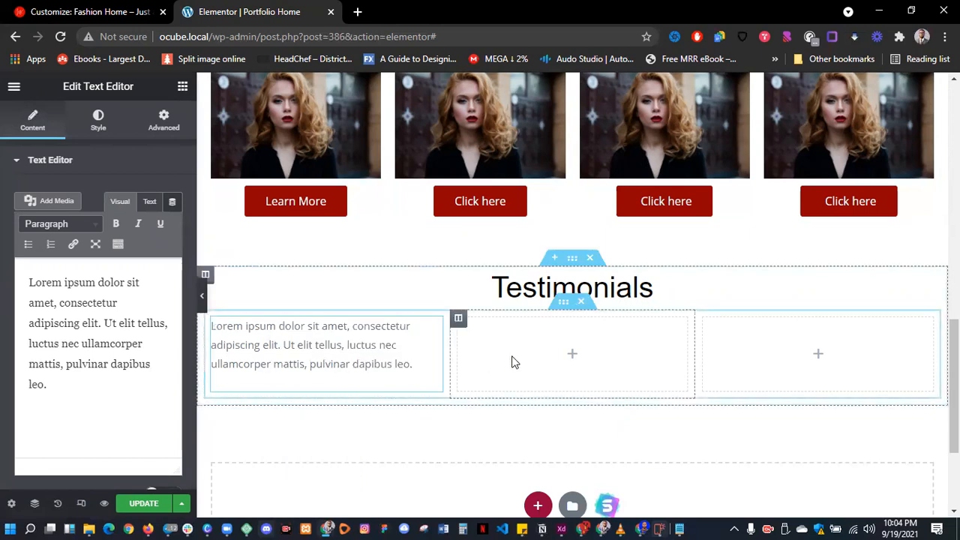
right_click(515, 361)
left_click(545, 407)
right_click(803, 362)
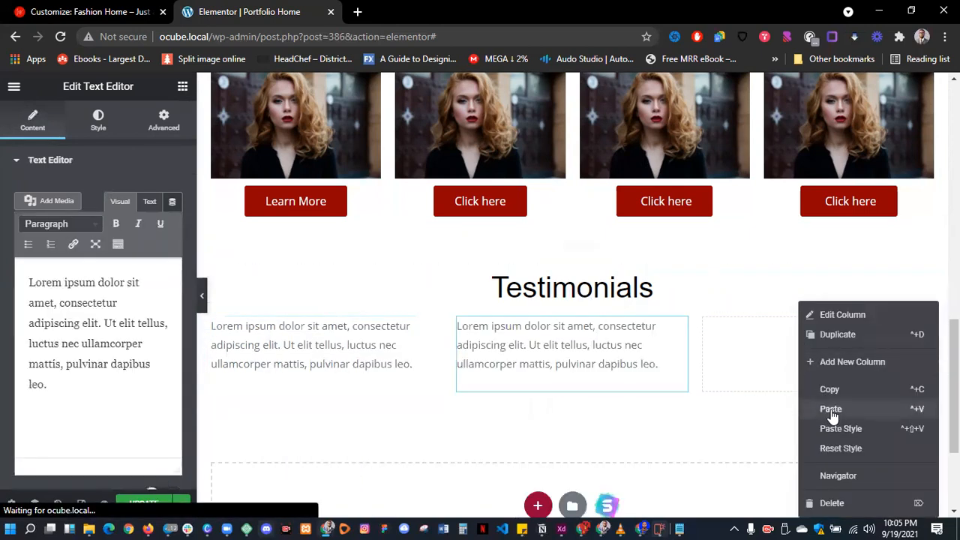
left_click(830, 409)
left_click(174, 96)
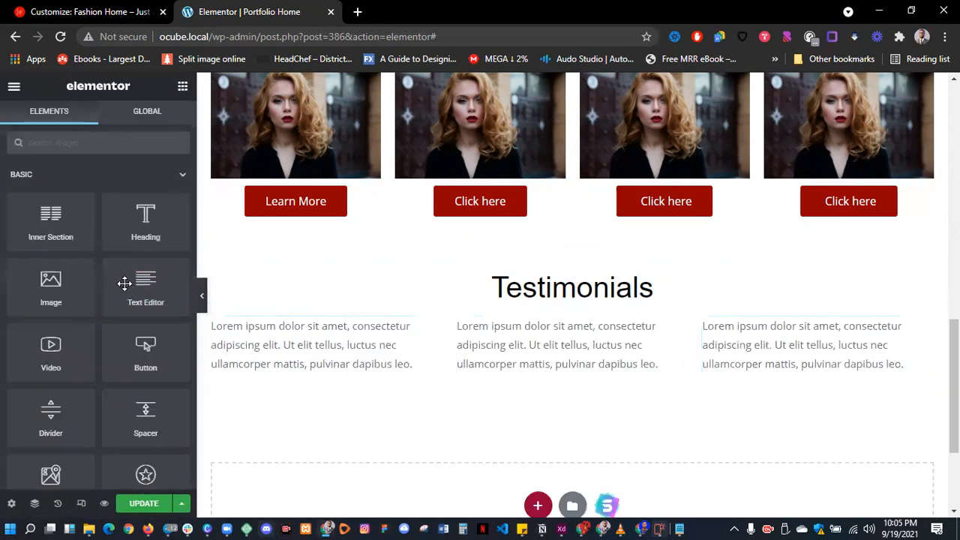
- Add a left-aligned heading 'Mr John Deo' under the first testimonial text
left_click_drag(146, 246, 251, 368)
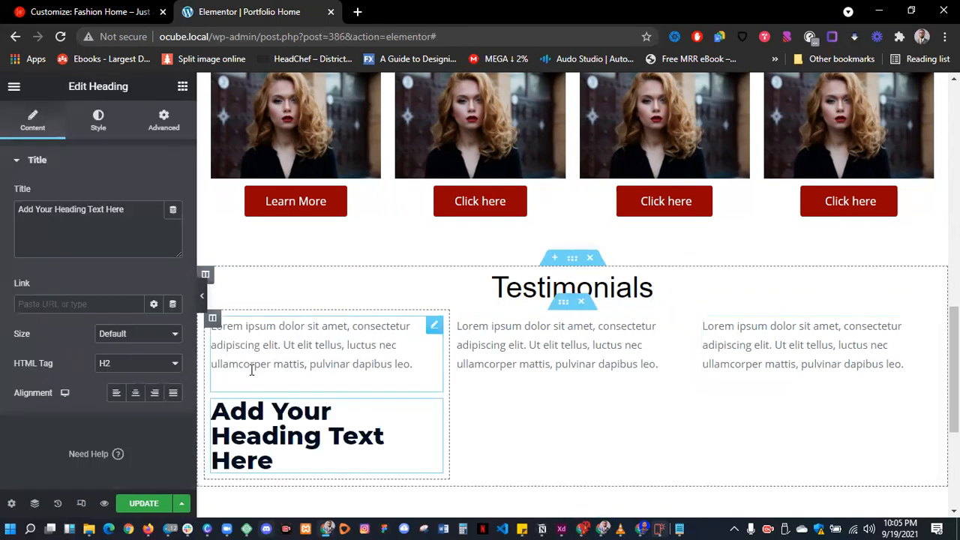
left_click(148, 218)
key("ctrl+a")
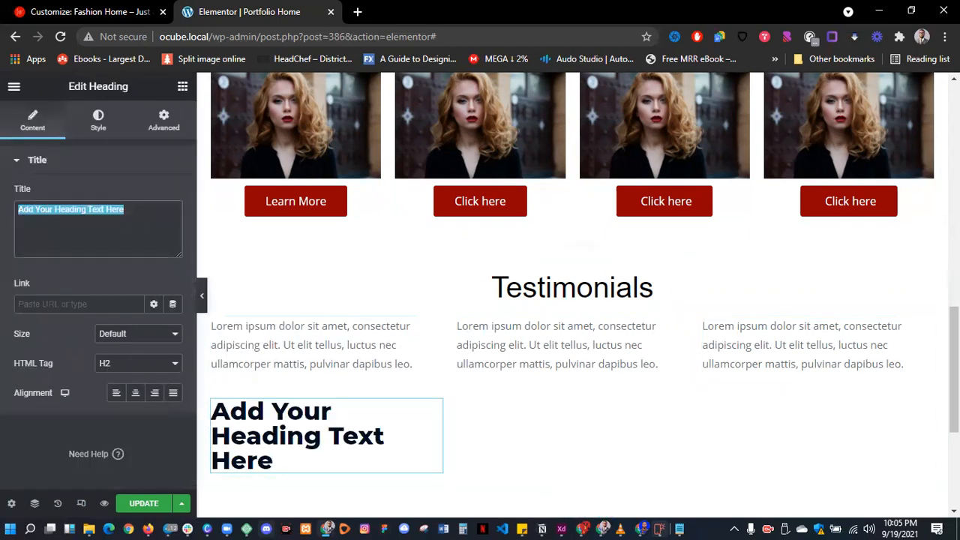
type("Mr John Deo")
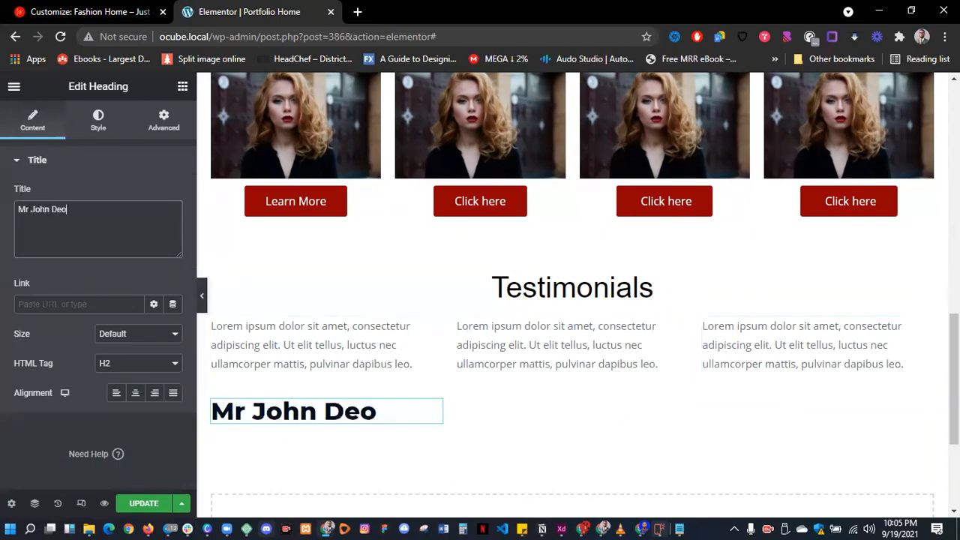
left_click(116, 392)
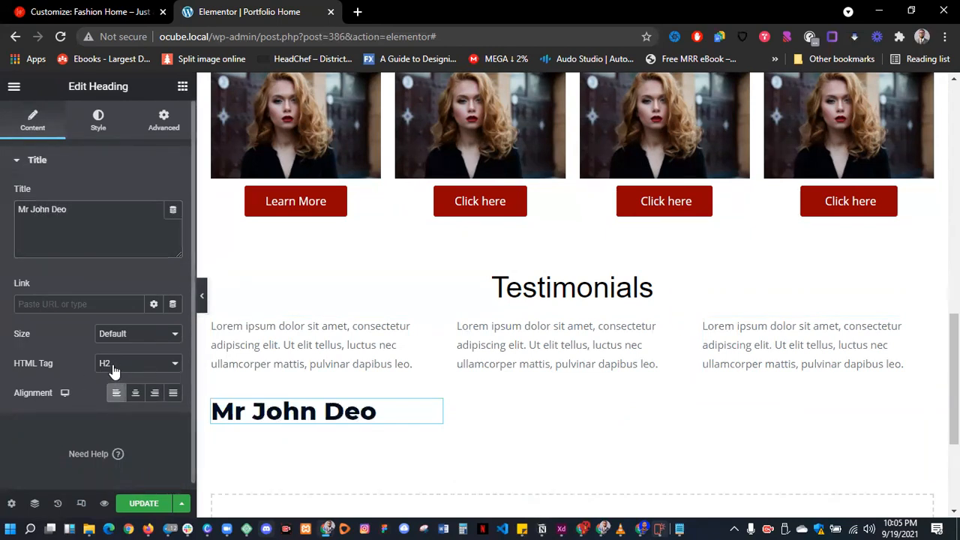
- Style the name heading in black Helvetica at size 16
left_click(100, 127)
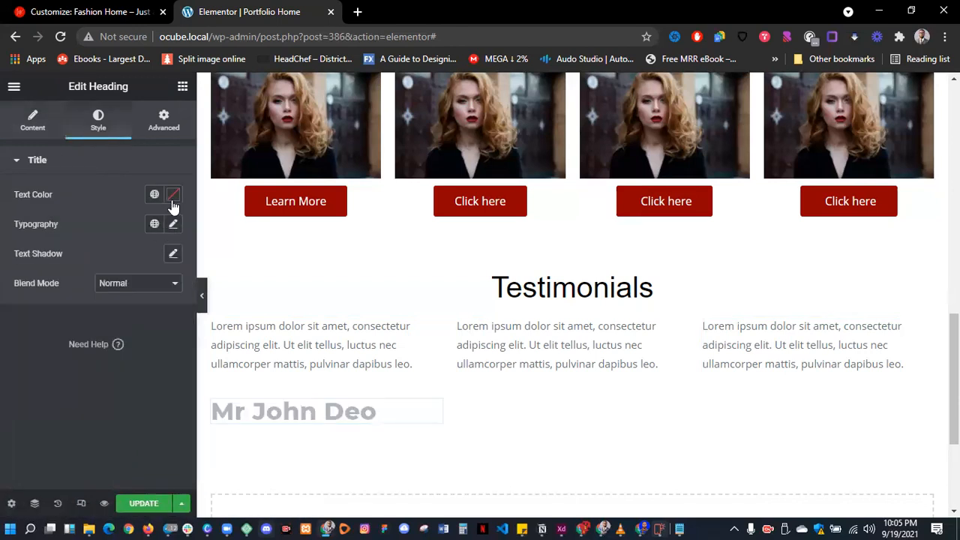
left_click(174, 194)
mouse_move(126, 312)
left_mouse_down()
mouse_move(91, 350)
mouse_move(85, 341)
mouse_move(126, 343)
mouse_move(378, 457)
mouse_move(176, 228)
mouse_move(132, 203)
left_mouse_up()
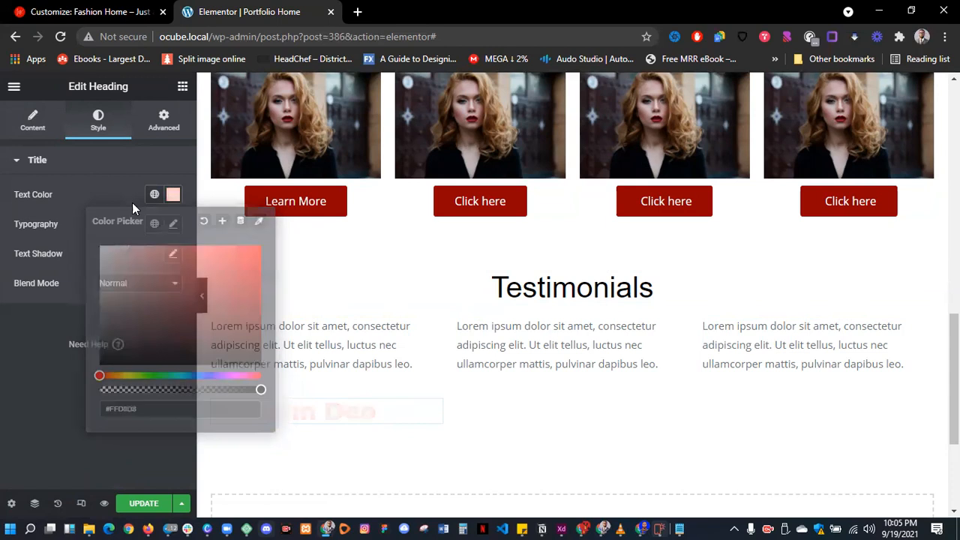
left_click(173, 224)
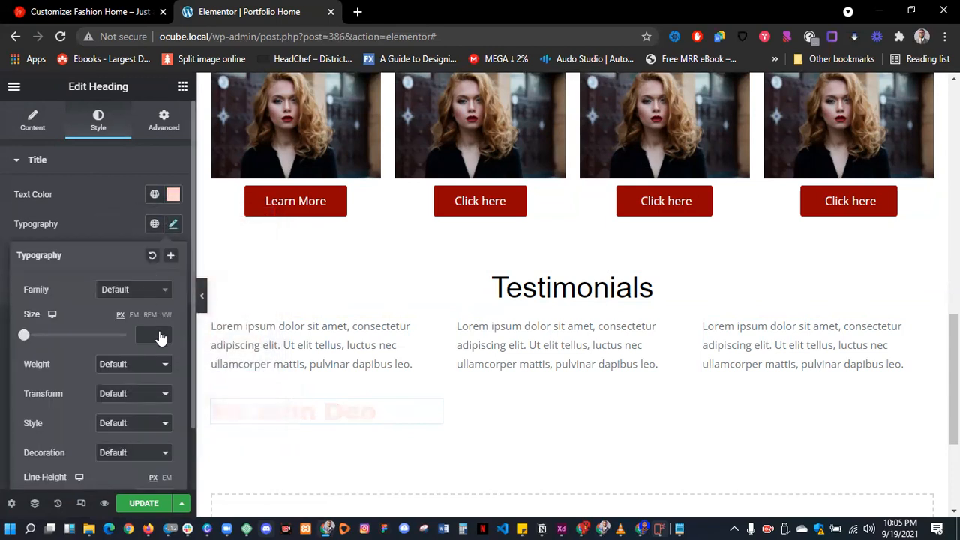
left_click(139, 290)
left_click(133, 413)
left_click(149, 334)
type("16")
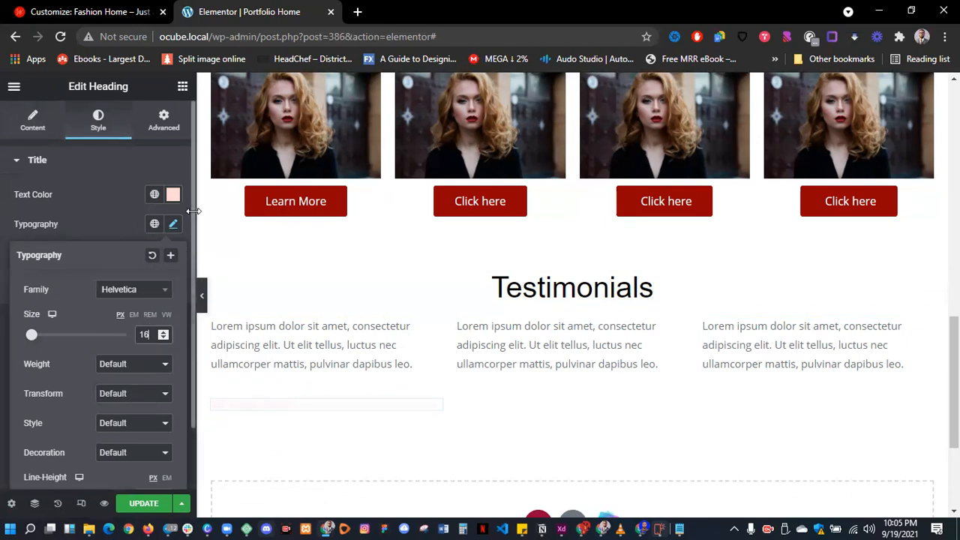
- Set the name's font weight to 400 and keep its text colour black
left_click(173, 194)
mouse_move(220, 347)
left_mouse_down()
mouse_move(279, 393)
mouse_move(85, 196)
left_mouse_up()
left_click(173, 224)
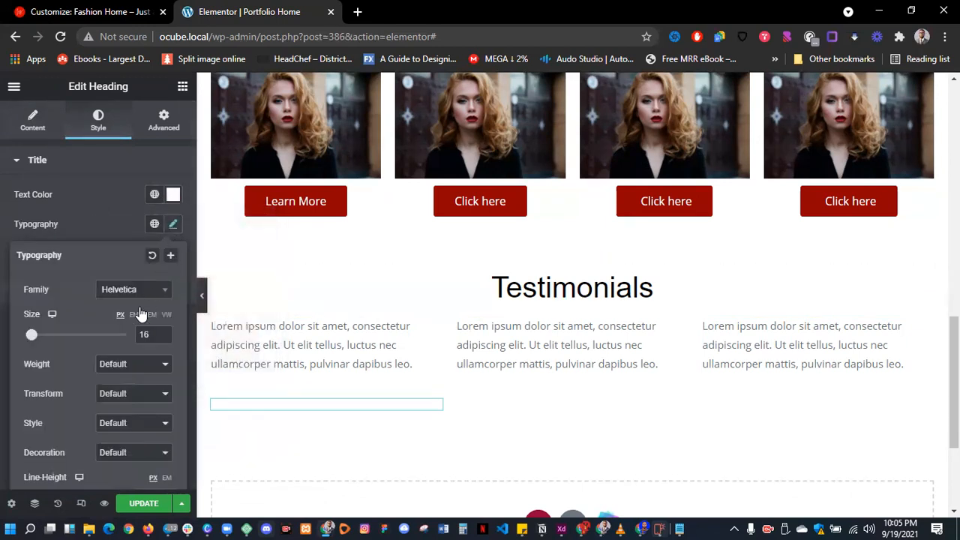
left_click(134, 363)
left_click(122, 410)
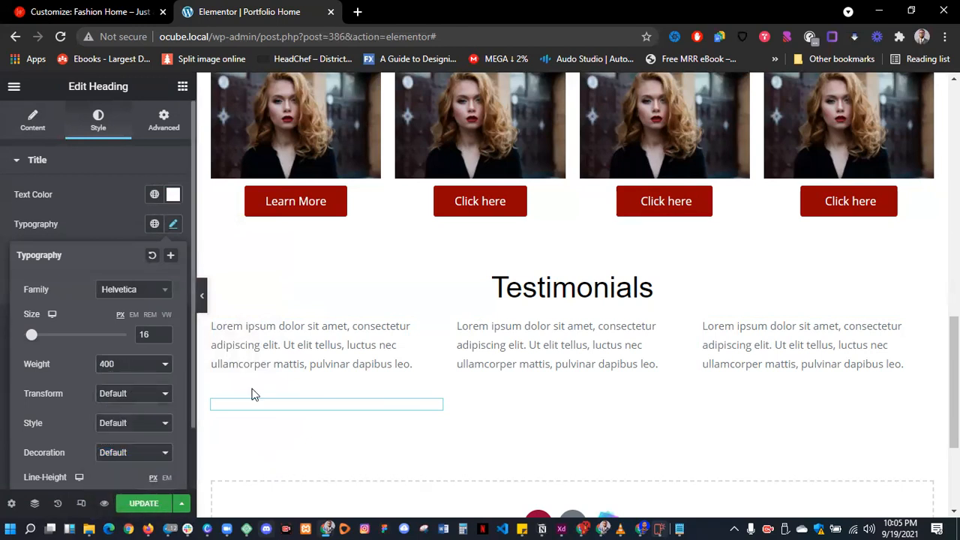
left_click(174, 195)
left_click_drag(251, 364, 269, 373)
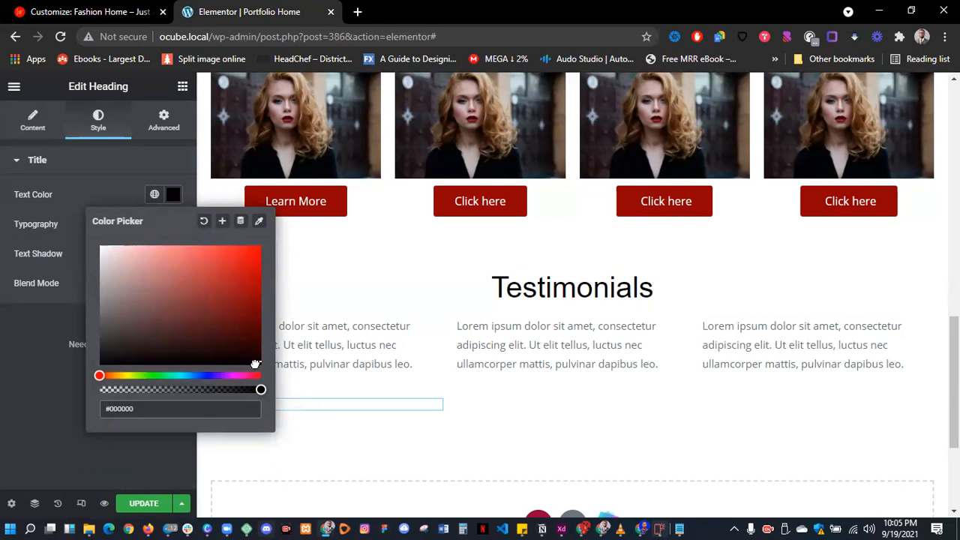
left_click(111, 184)
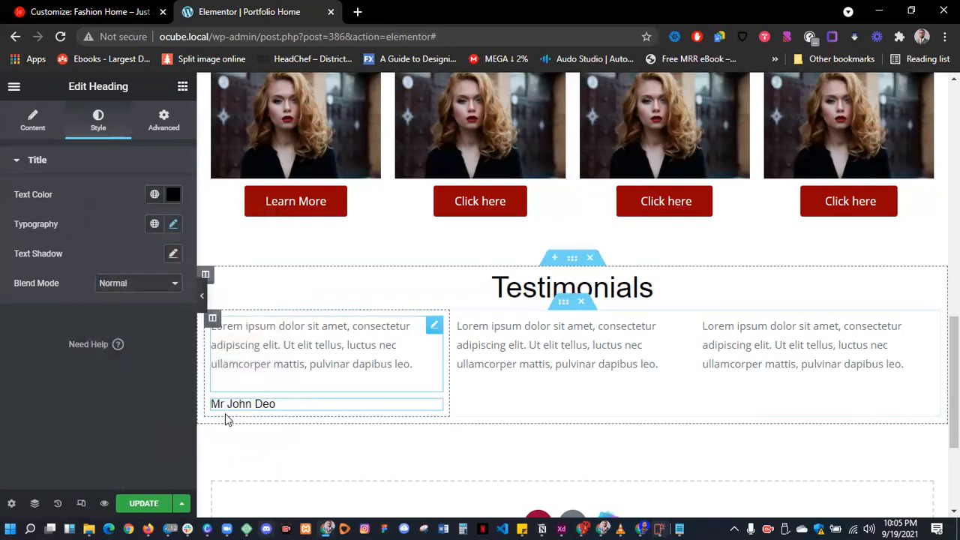
left_click(182, 88)
- Add an Image widget to the first testimonial column and set its size to Thumbnail - 150 x 150
left_click_drag(51, 281, 222, 396)
left_click(131, 293)
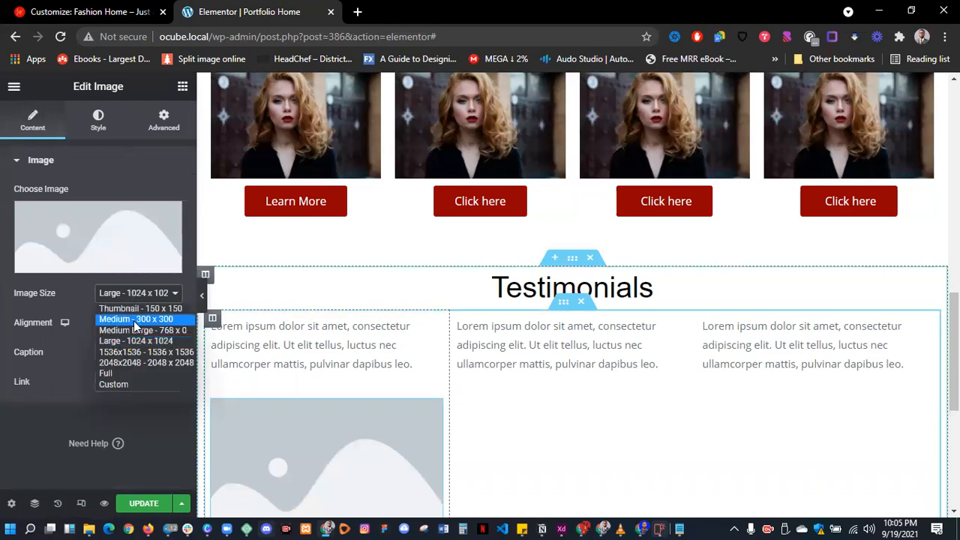
left_click(133, 318)
left_click(157, 294)
left_click(150, 309)
- Search the free stock images library for 'profi' and browse the results
left_click(98, 237)
left_click(336, 146)
left_click(328, 166)
type("pr")
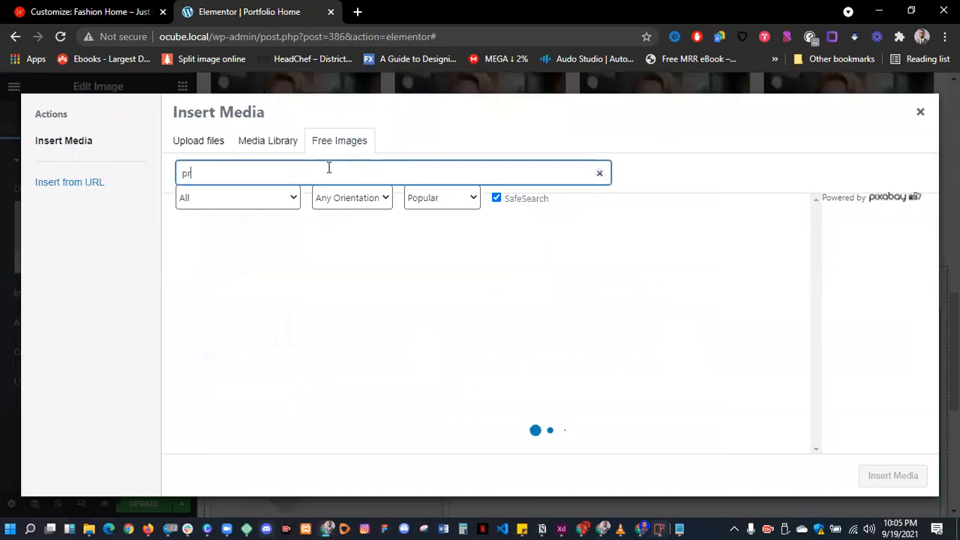
type("ofile")
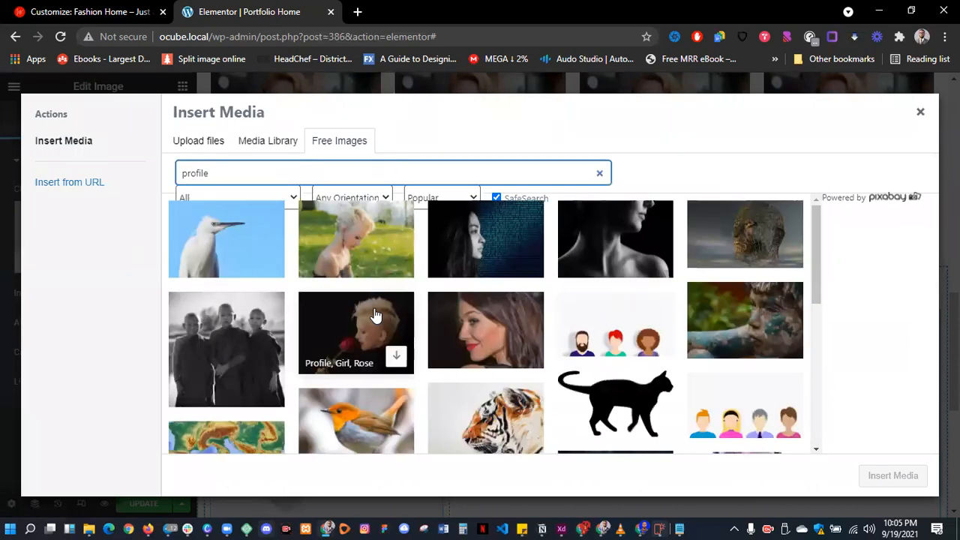
scroll(337, 330, "down", 3)
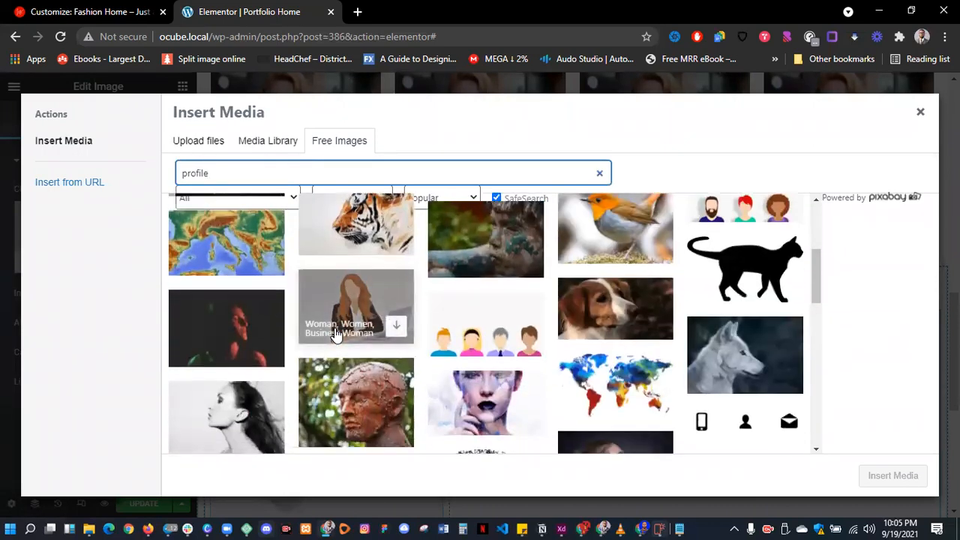
scroll(336, 334, "down", 3)
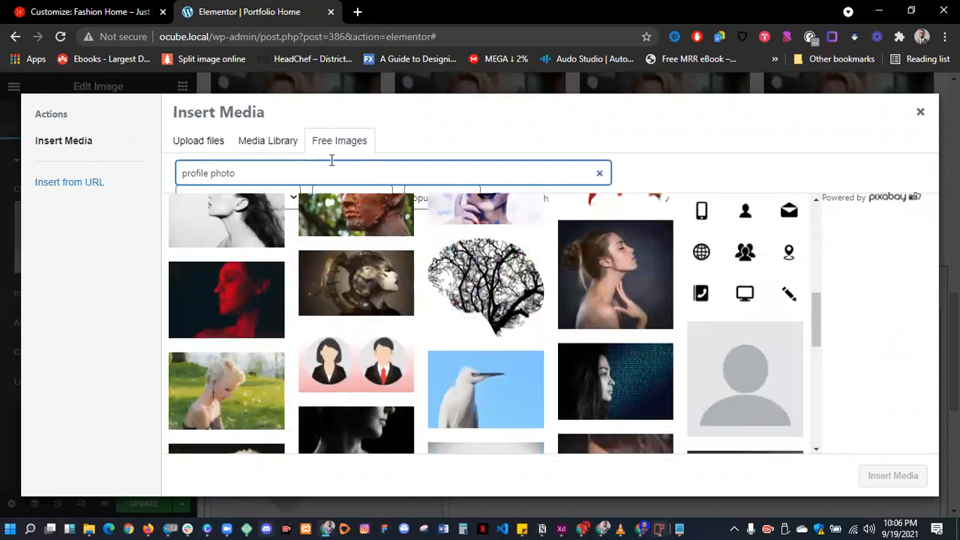
key("Return")
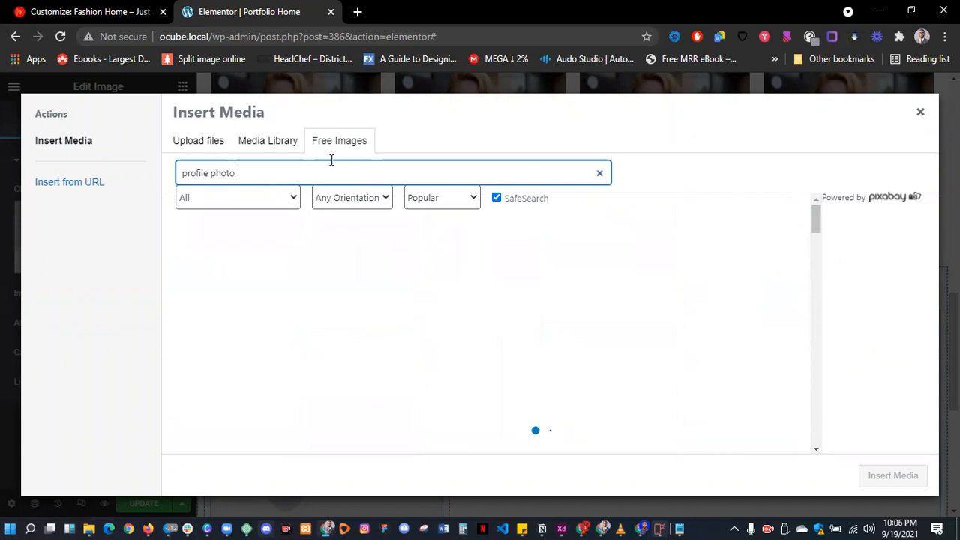
scroll(401, 317, "down", 5)
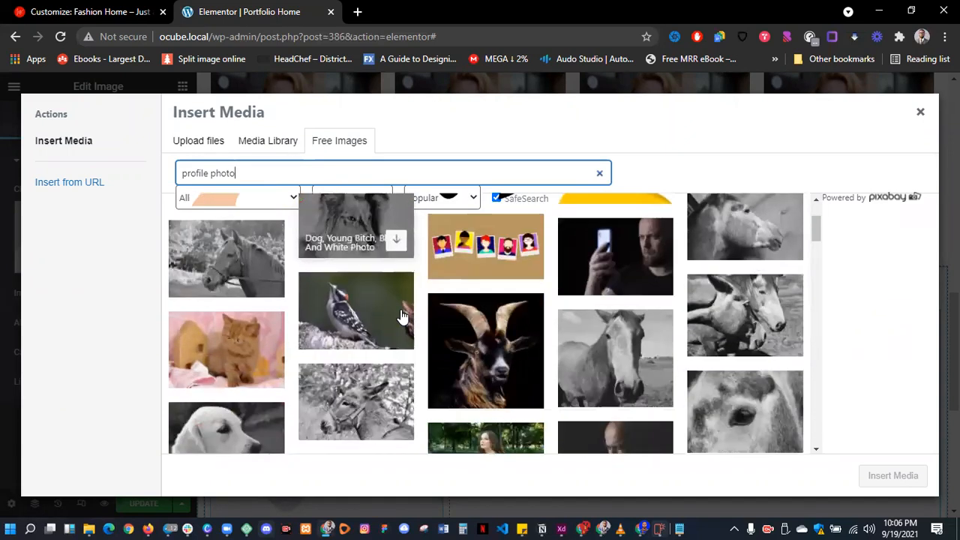
scroll(401, 317, "down", 3)
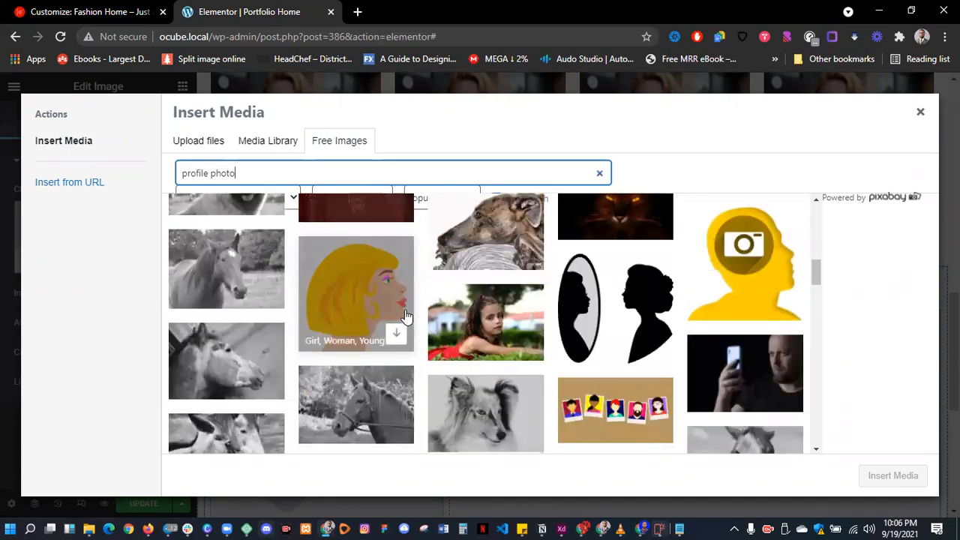
scroll(406, 318, "down", 3)
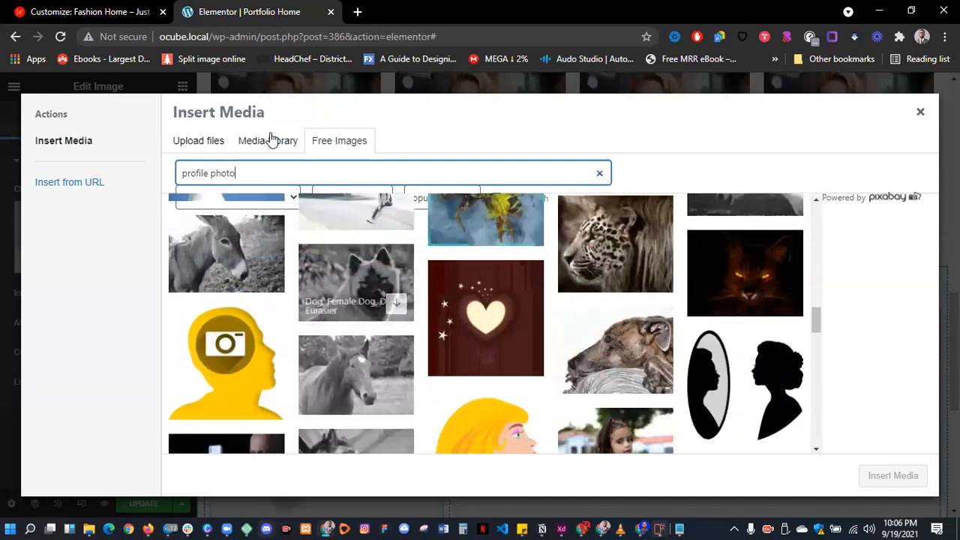
- Search the free images for 'headshot' and download the 'Headshot, Portrait, And White' photo
left_click_drag(266, 170, 67, 166)
type("hea")
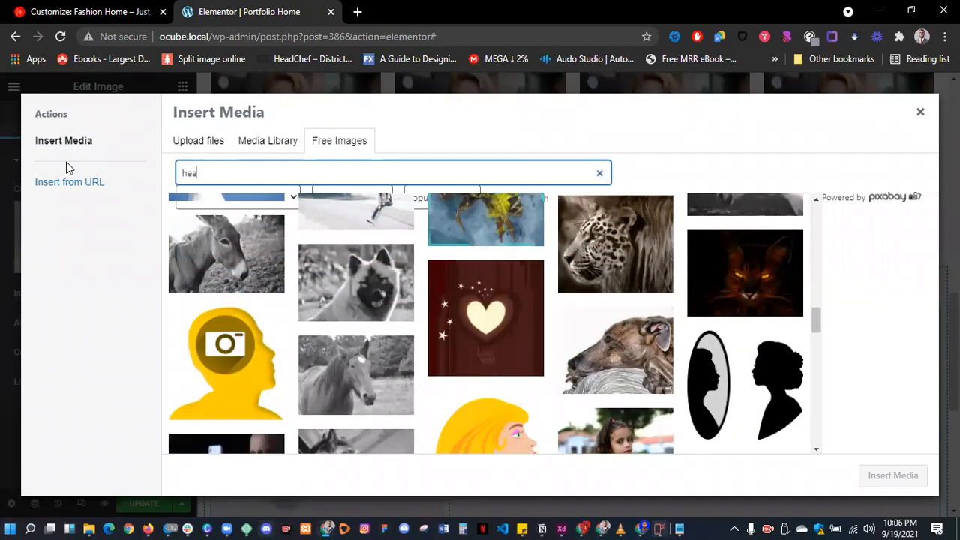
type("dshot")
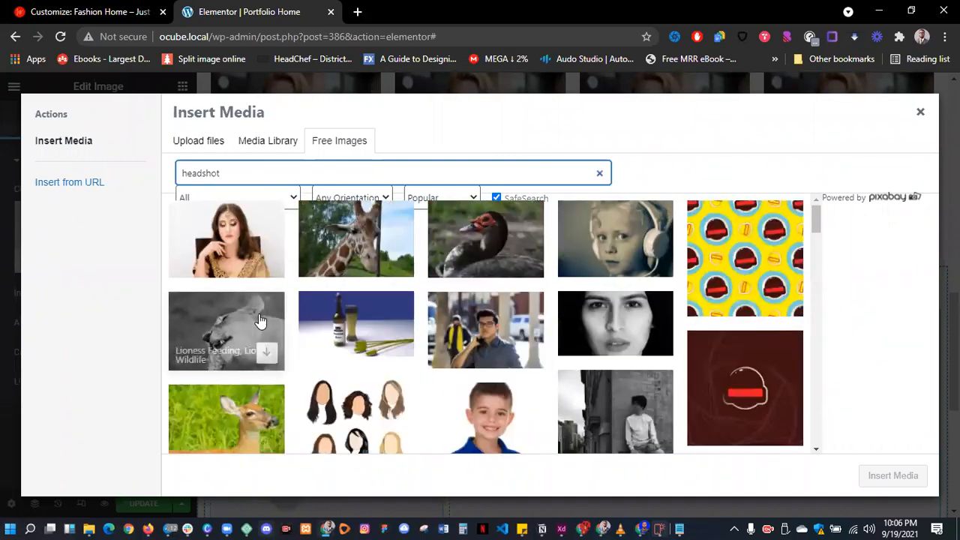
scroll(398, 330, "down", 1)
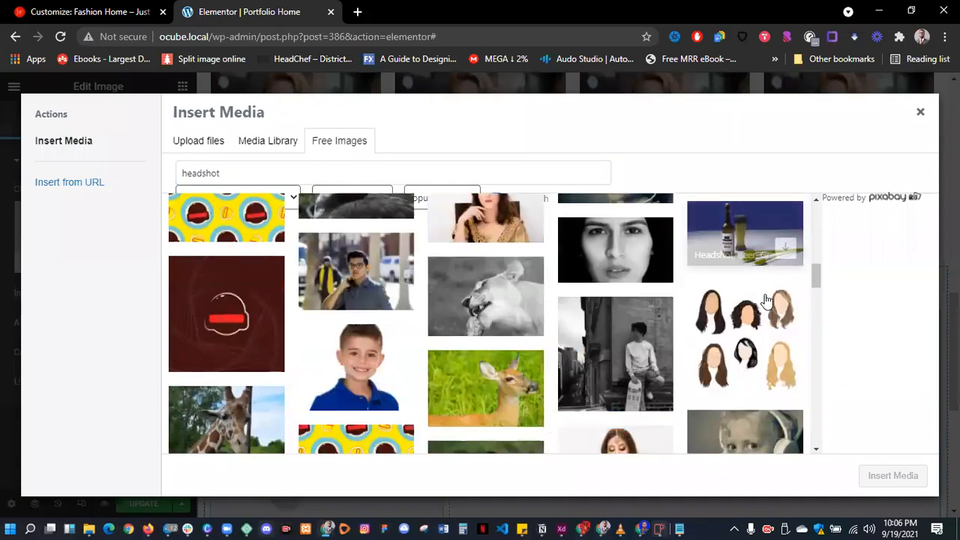
left_click(644, 262)
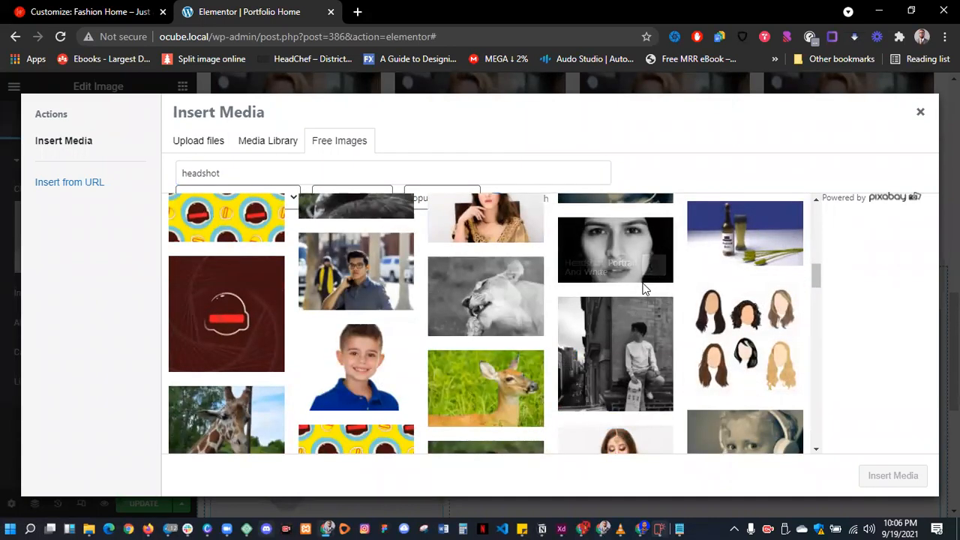
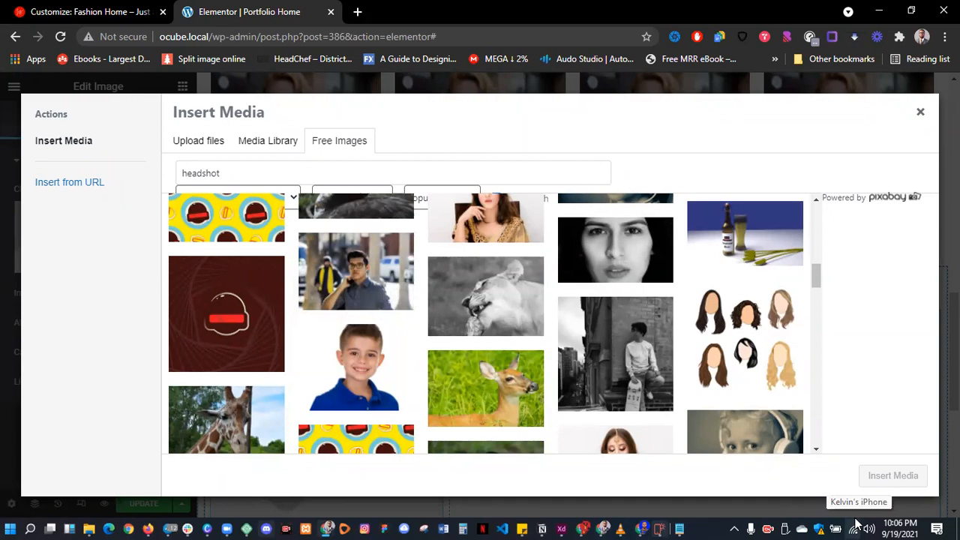
- Undo the headshot insertion so the first testimonial shows the man-on-the-phone photo again
scroll(375, 387, "down", 1)
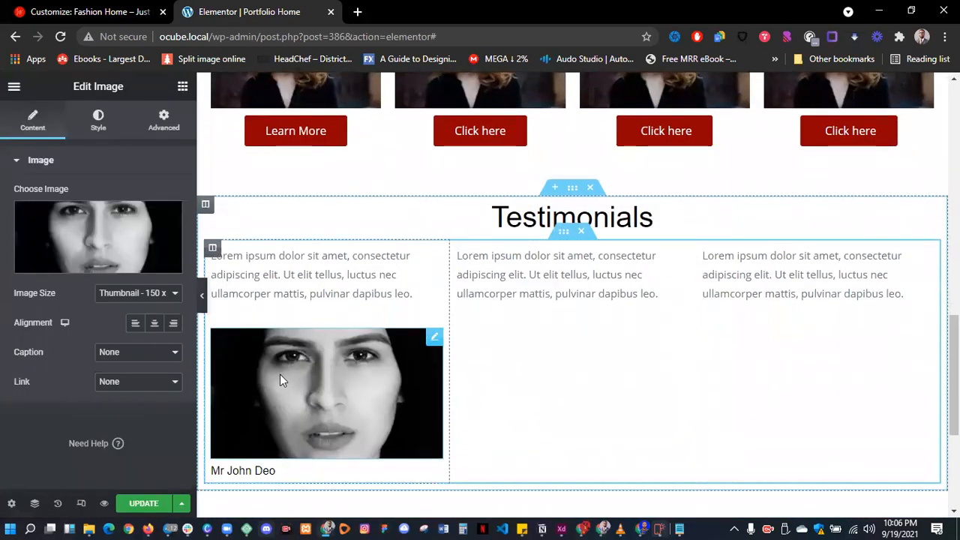
key("ctrl+z")
- Left-align the first testimonial photo, give it a 300 border radius, and shrink its width to 24
scroll(296, 378, "down", 1)
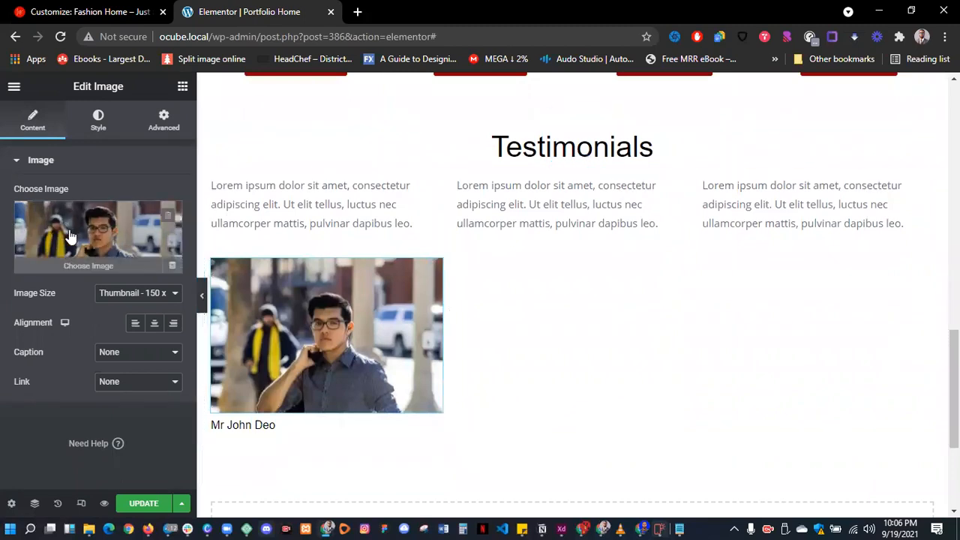
left_click(136, 324)
left_click(99, 124)
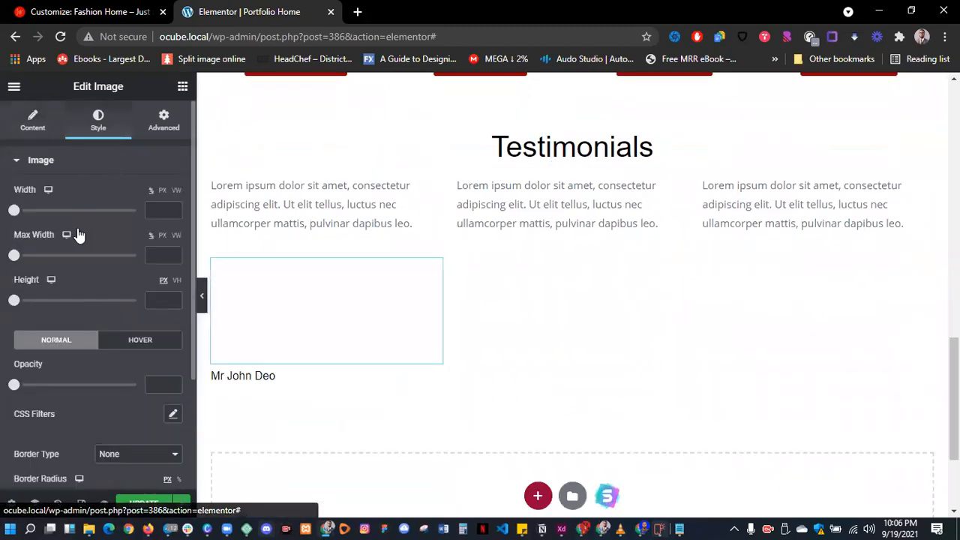
scroll(77, 232, "down", 2)
left_click(71, 350)
type("300")
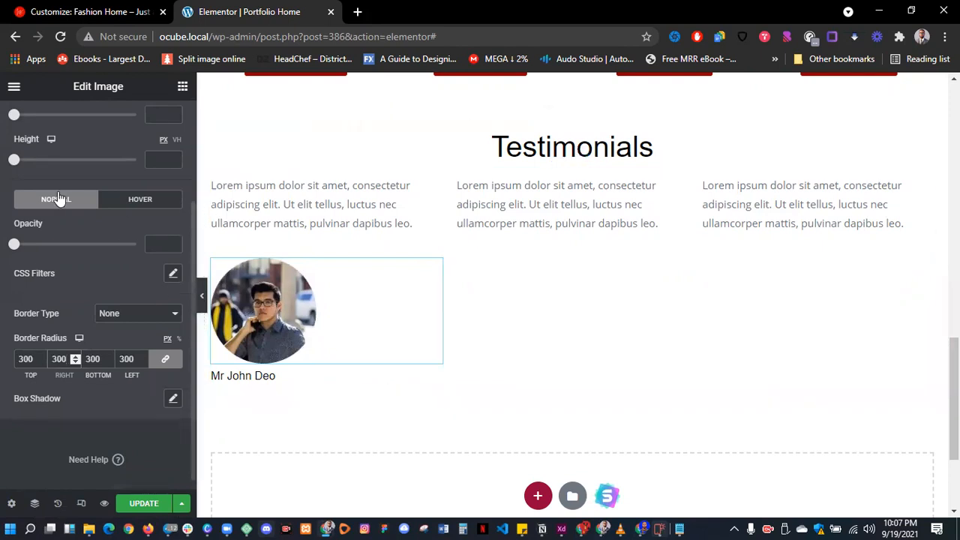
scroll(45, 191, "up", 1)
left_click_drag(20, 142, 45, 148)
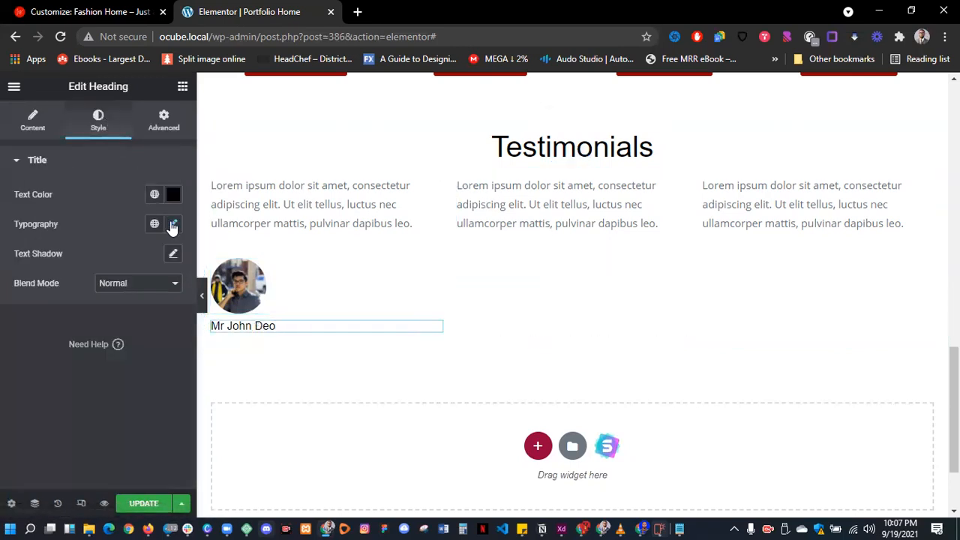
- Make the 'Mr John Deo' heading bold and duplicate it
left_click(172, 224)
left_click(108, 365)
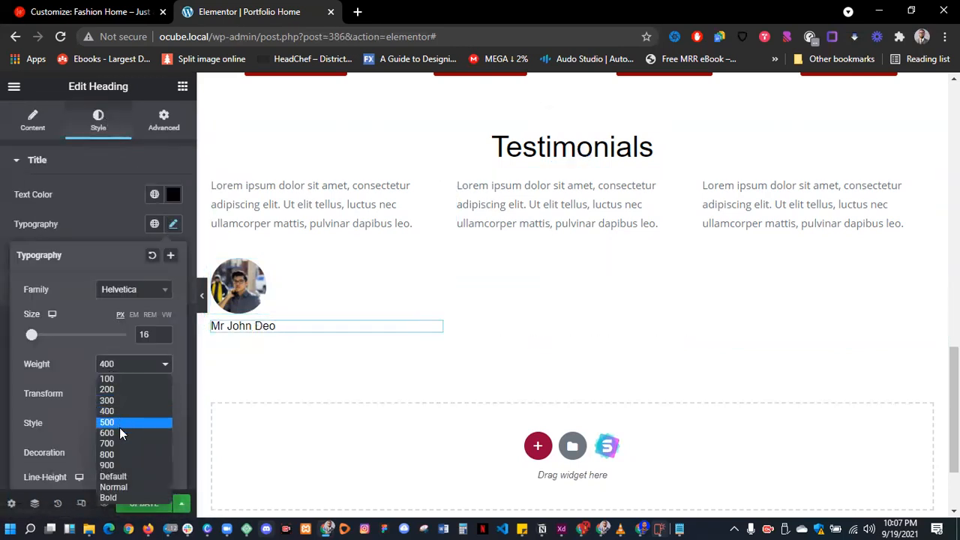
left_click(111, 478)
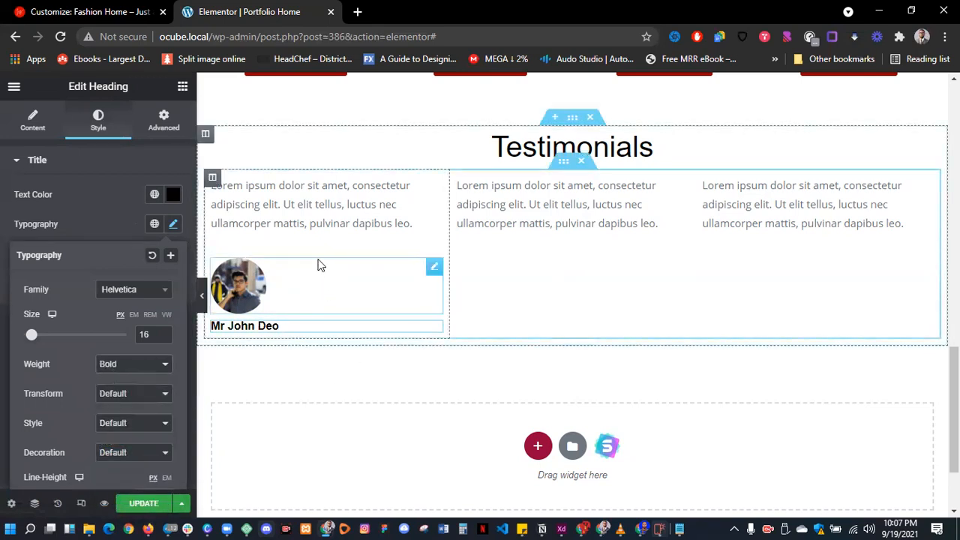
right_click(288, 327)
left_click(331, 337)
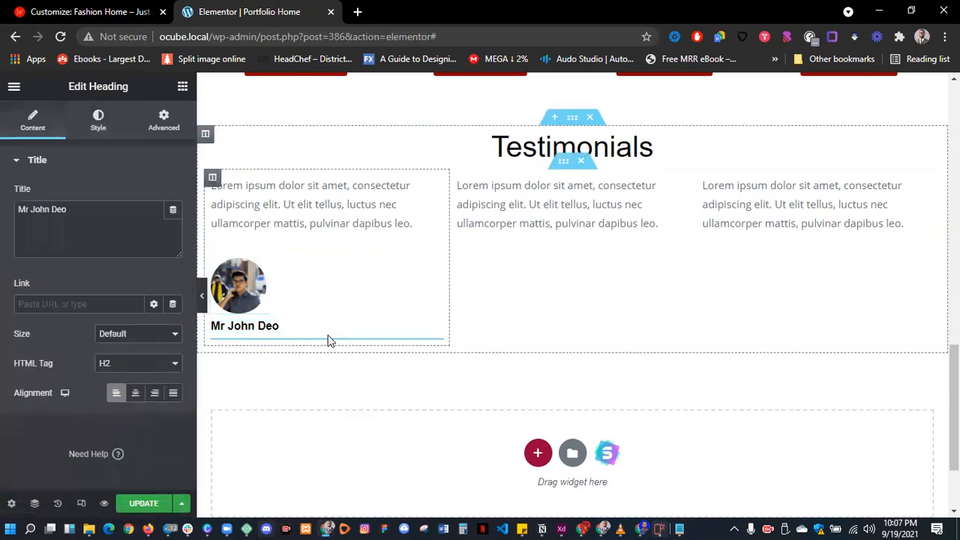
- Set the duplicated heading to weight 400 and retitle it 'Head, Marketing'
left_click(97, 120)
left_click(172, 224)
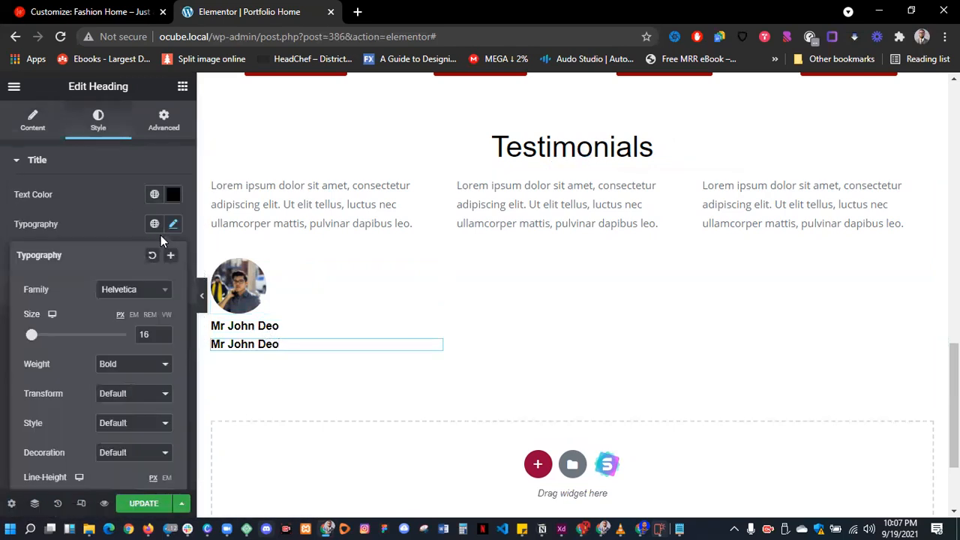
left_click(129, 368)
left_click(120, 413)
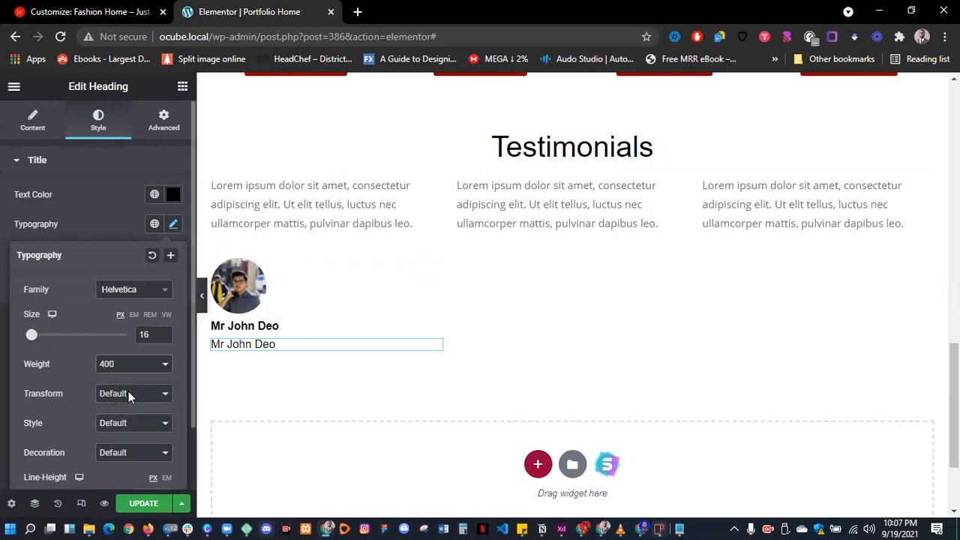
left_click(33, 120)
key("Tab")
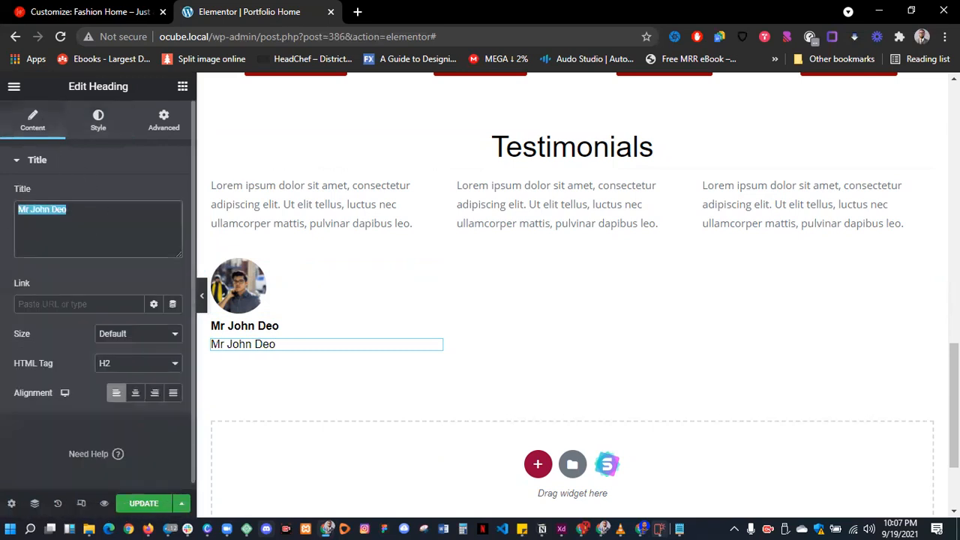
type("Head, Marketing")
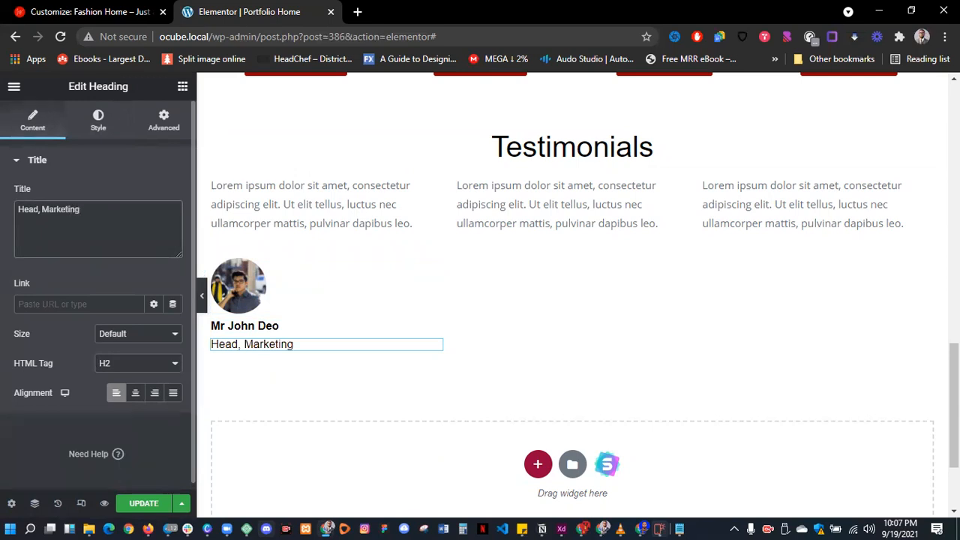
- Set the 'Head, Marketing' subtitle's font size to 15
left_click(99, 120)
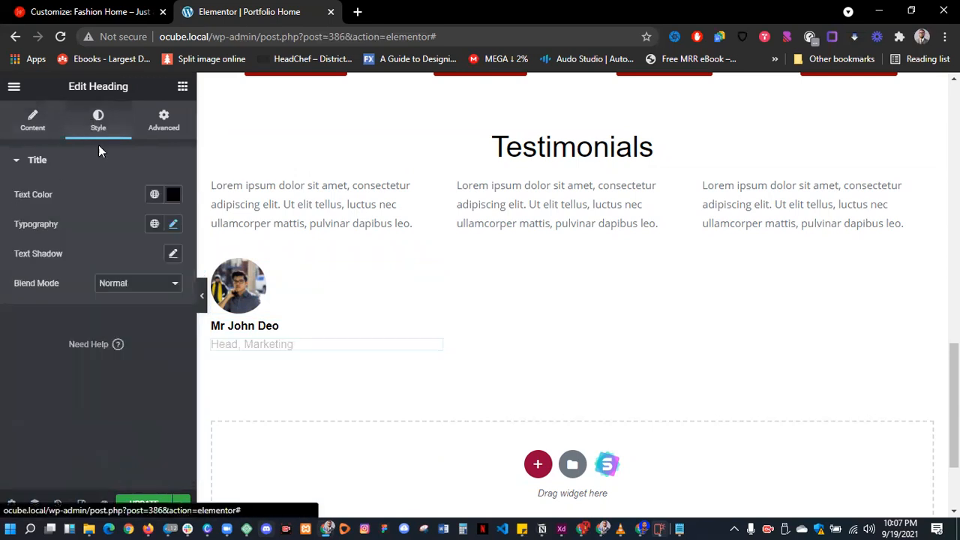
left_click(173, 224)
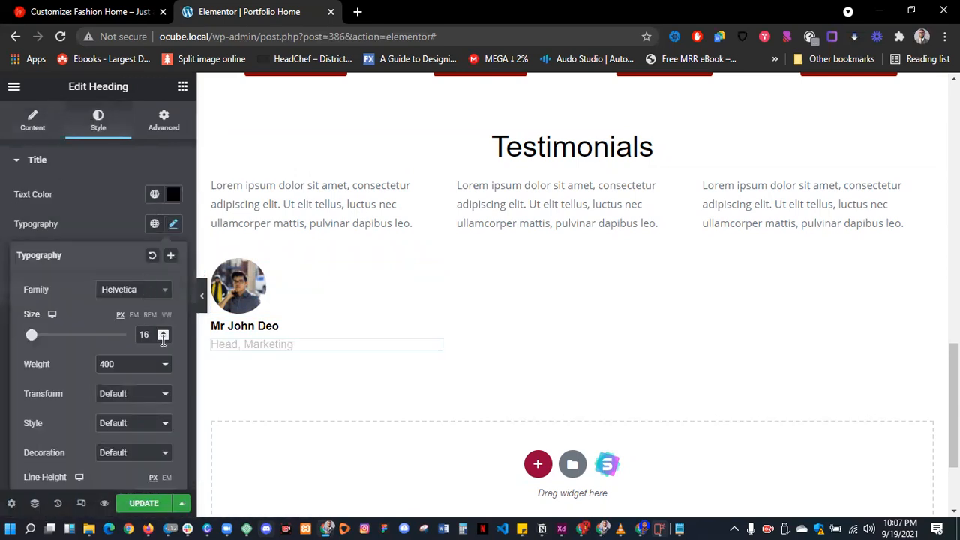
left_click(163, 338)
left_click(164, 338)
left_click(164, 333)
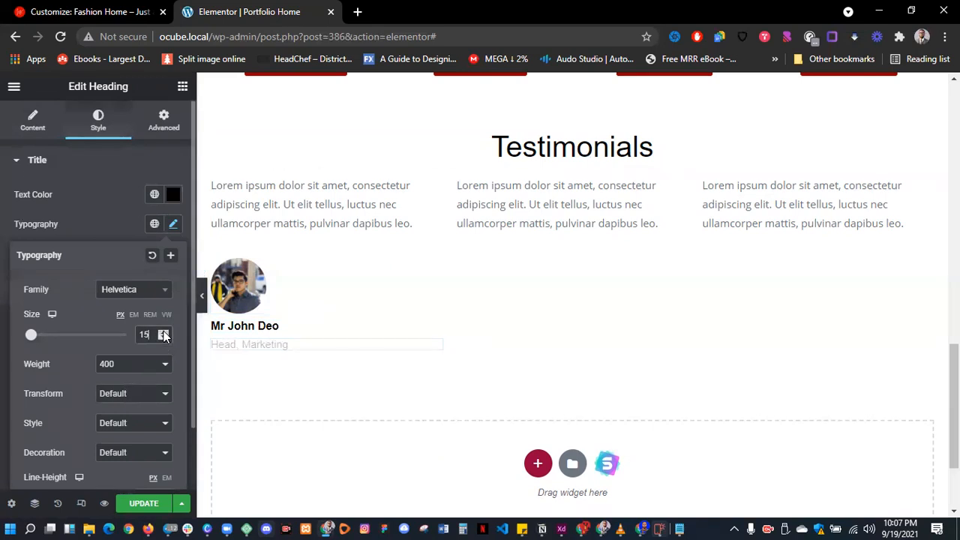
left_click(116, 222)
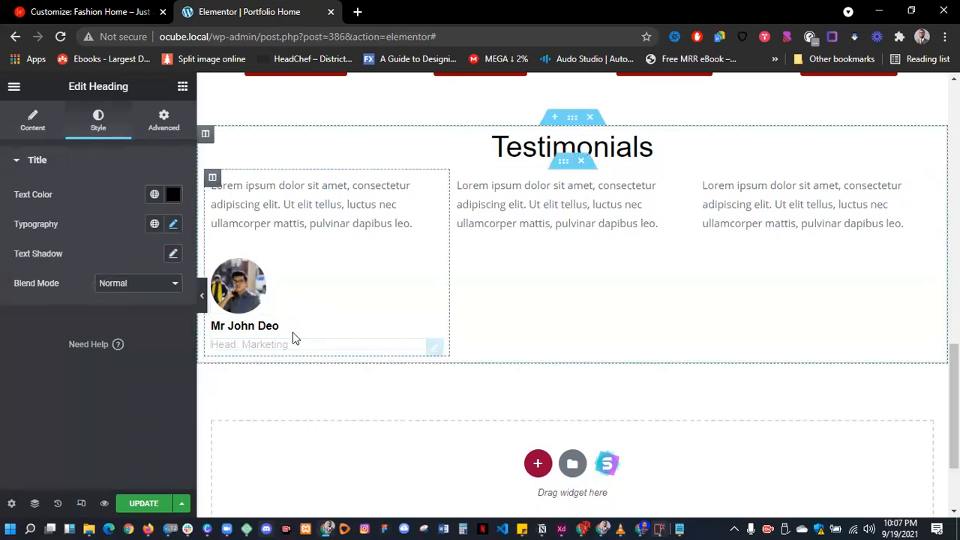
- Duplicate the filled first testimonial column and delete the two empty lorem columns
right_click(216, 177)
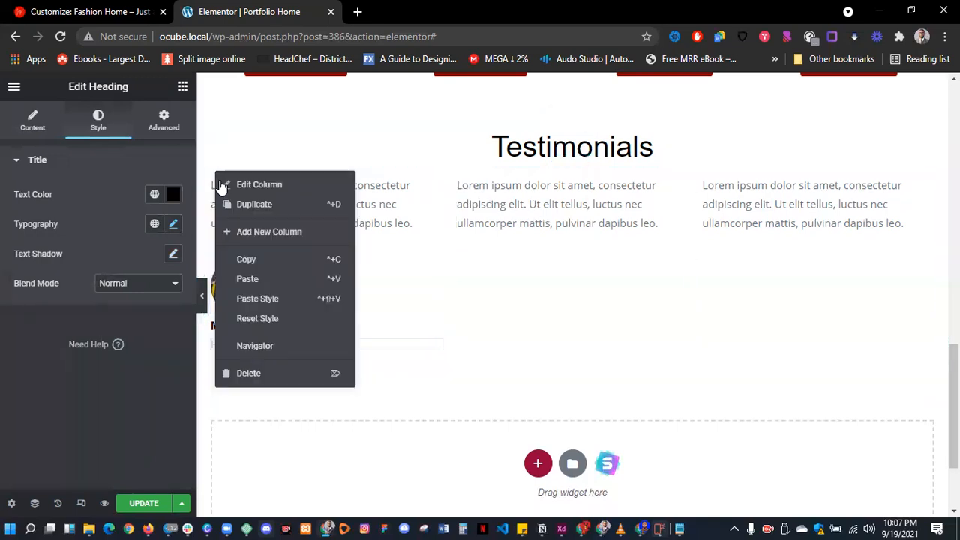
left_click(235, 202)
right_click(213, 180)
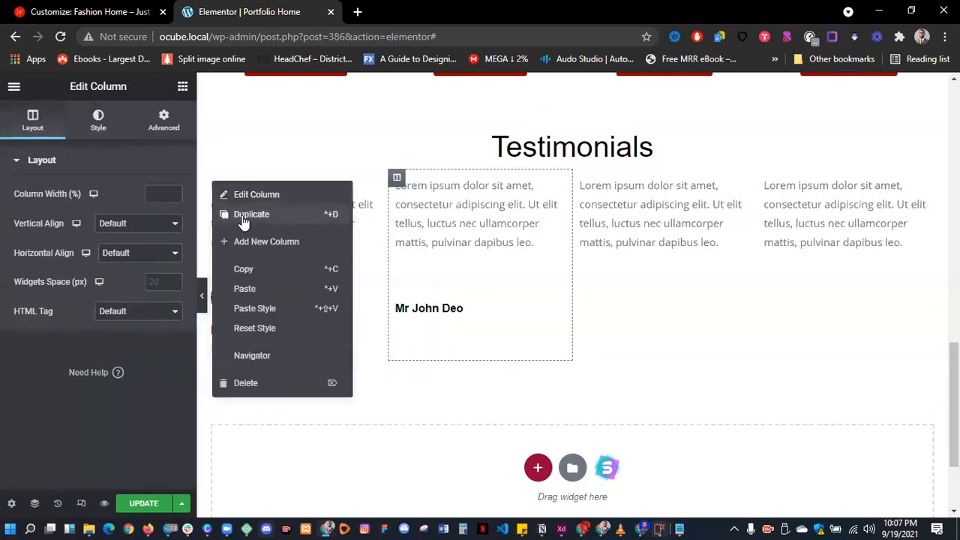
right_click(661, 178)
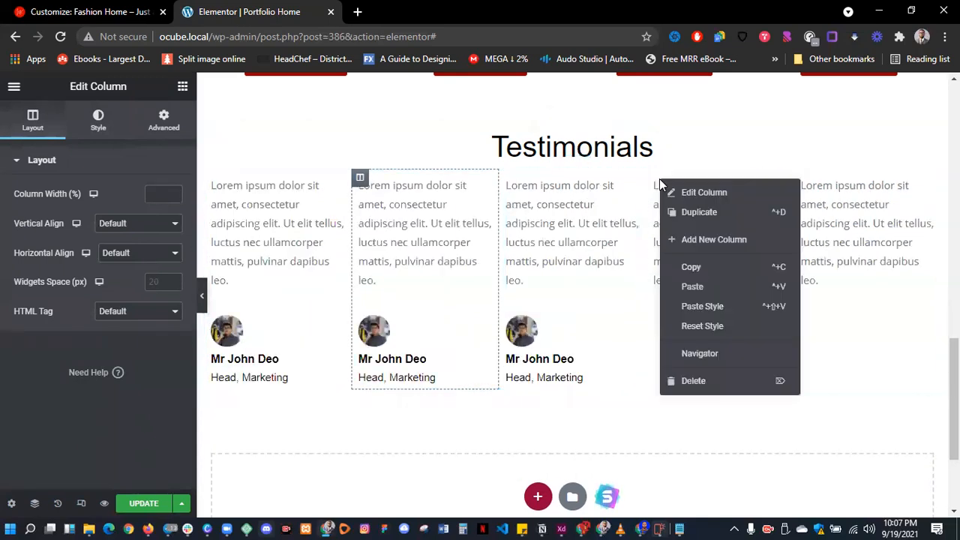
left_click(693, 381)
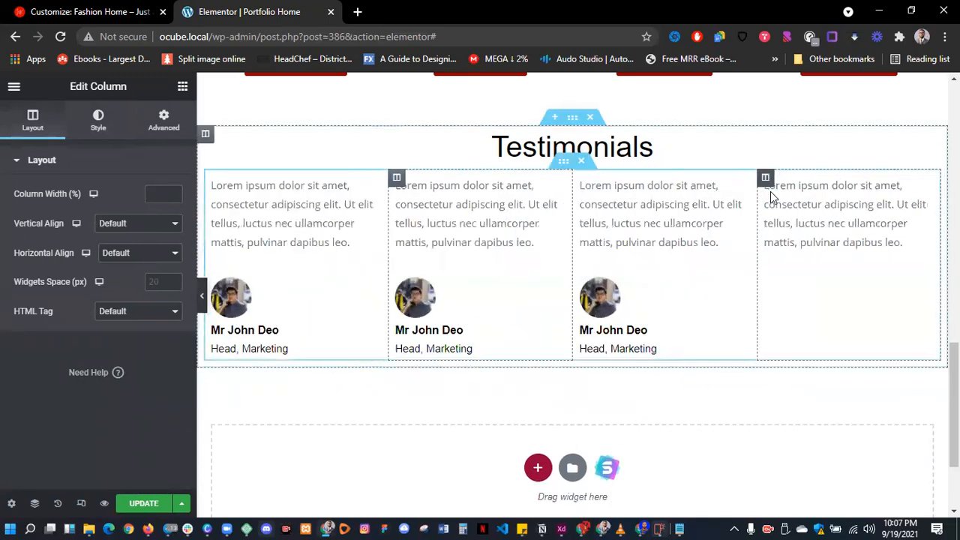
right_click(770, 180)
left_click(799, 381)
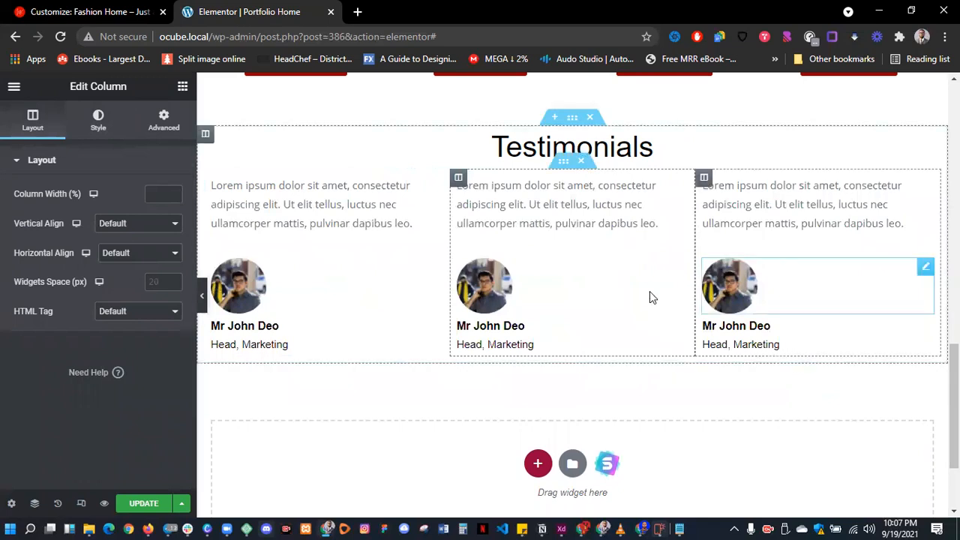
- Rename the middle and right testimonial name headings to Hannah and Matt
left_click(481, 324)
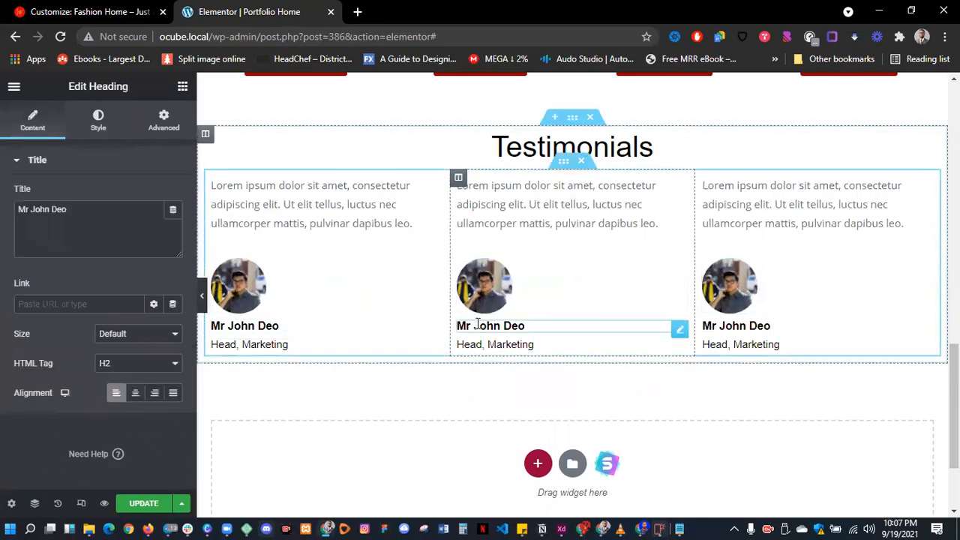
double_click(58, 210)
key("ctrl+a")
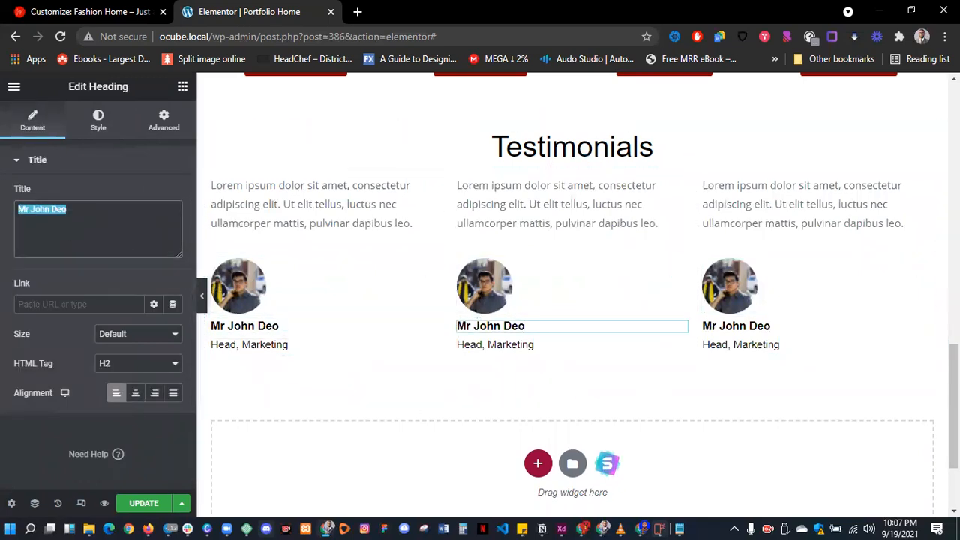
type("Hannah")
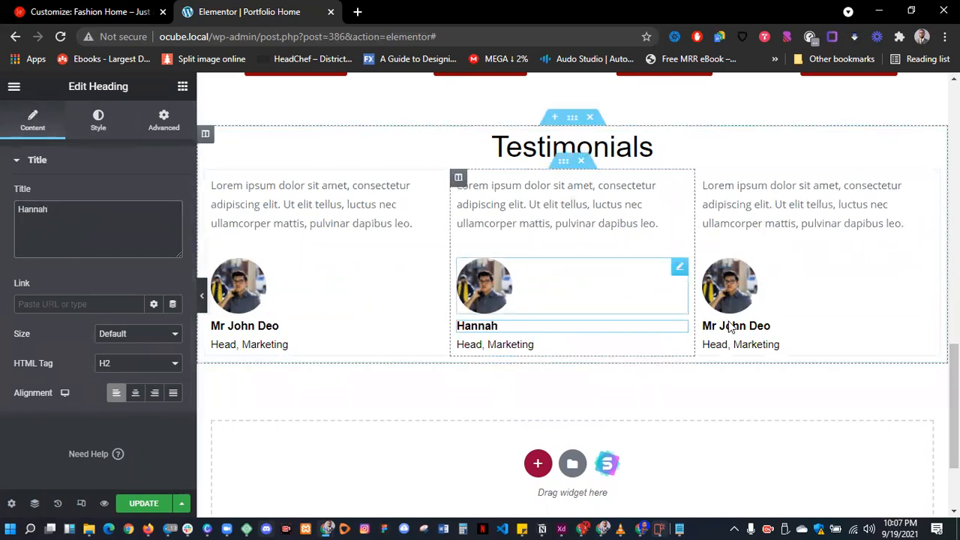
left_click(733, 326)
left_click(94, 208)
key("ctrl+a")
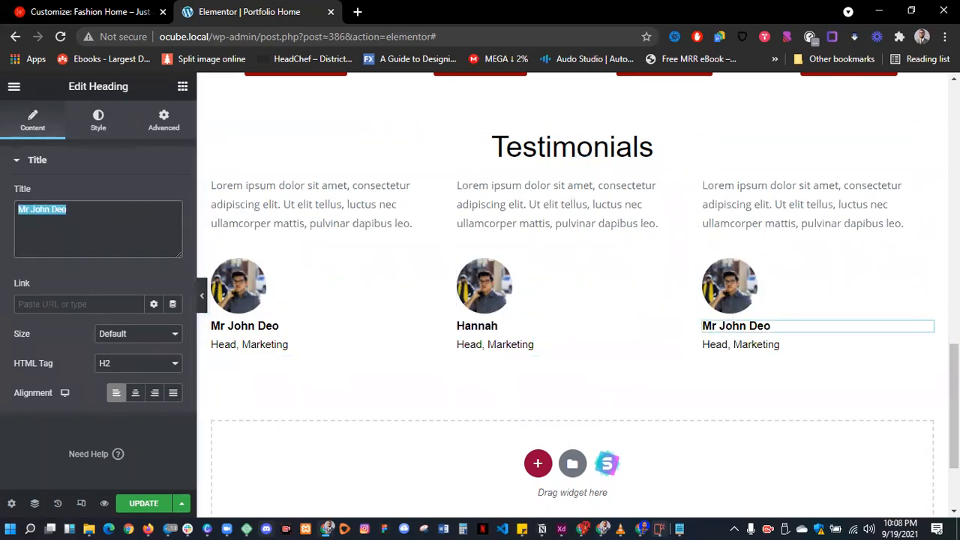
type("Matt")
- Replace Hannah's avatar with the red-haired woman's photo from the media library
left_click(484, 285)
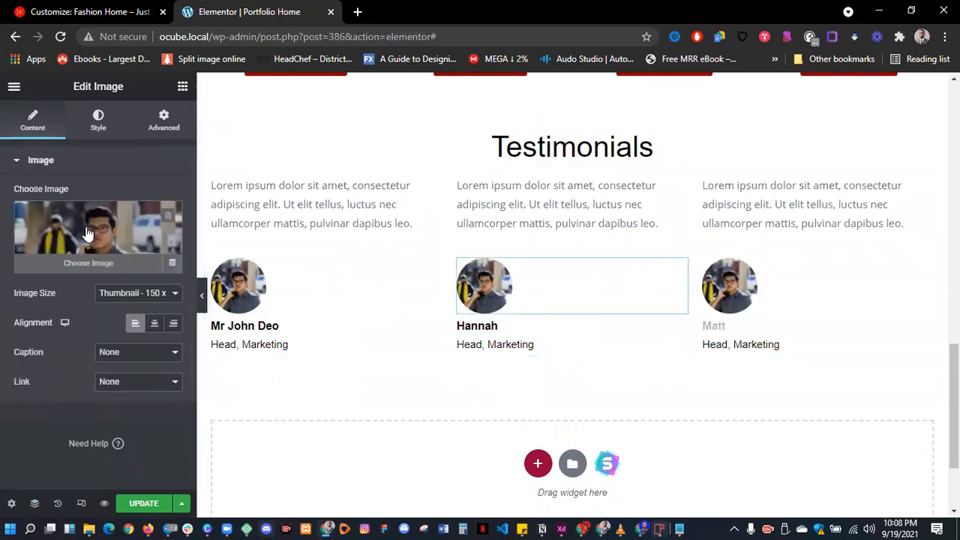
left_click(86, 227)
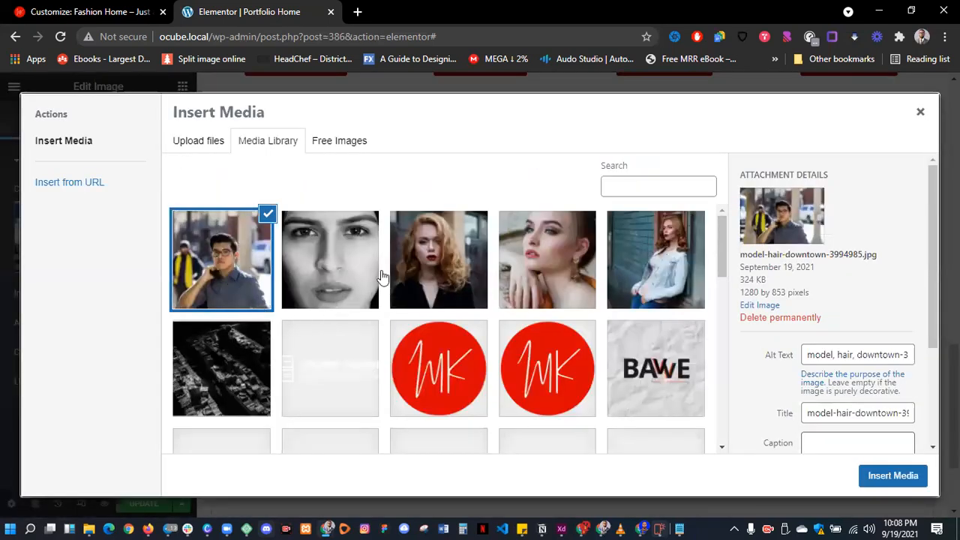
left_click(420, 244)
left_click(890, 477)
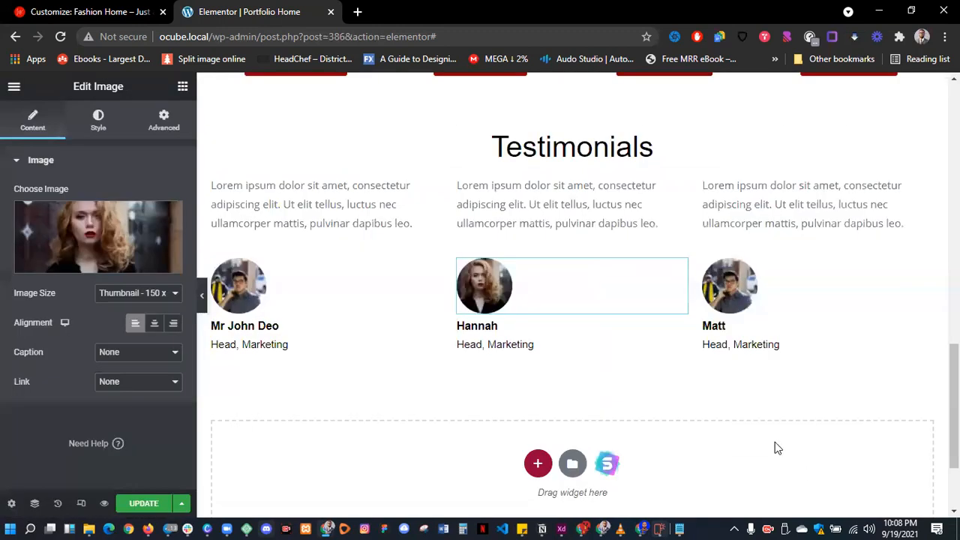
- Search the free stock images for 'man' to find a photo for Matt's testimonial
left_click(732, 286)
left_click(89, 233)
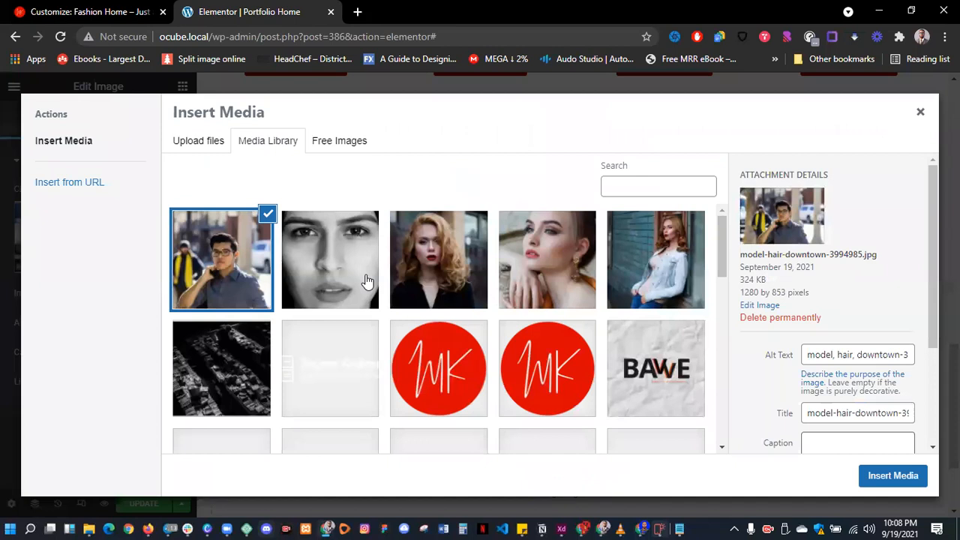
left_click(344, 144)
left_click(314, 171)
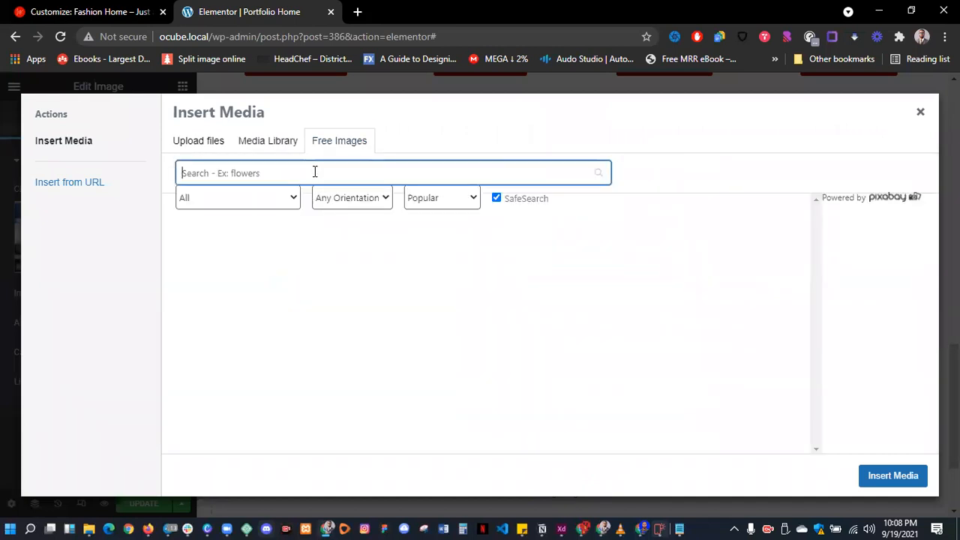
type("man")
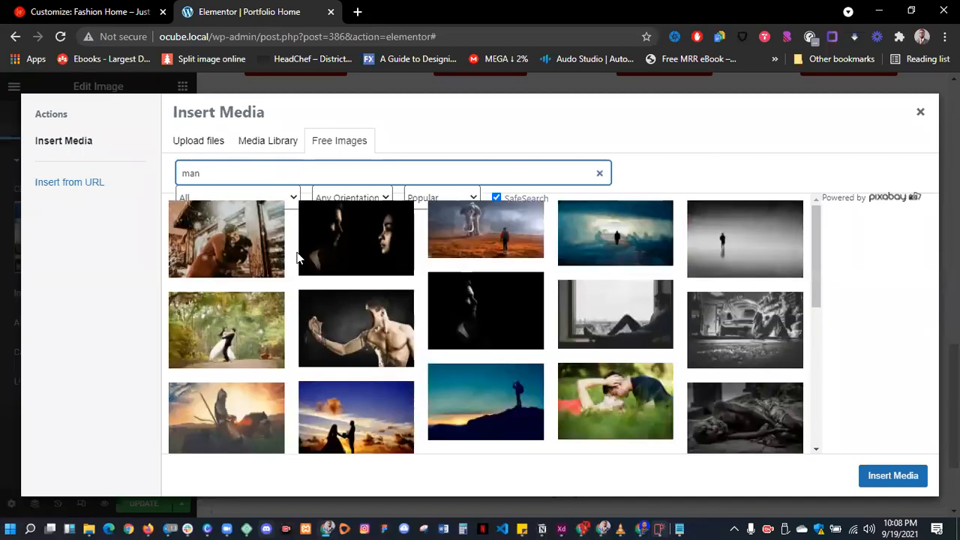
scroll(321, 270, "down", 3)
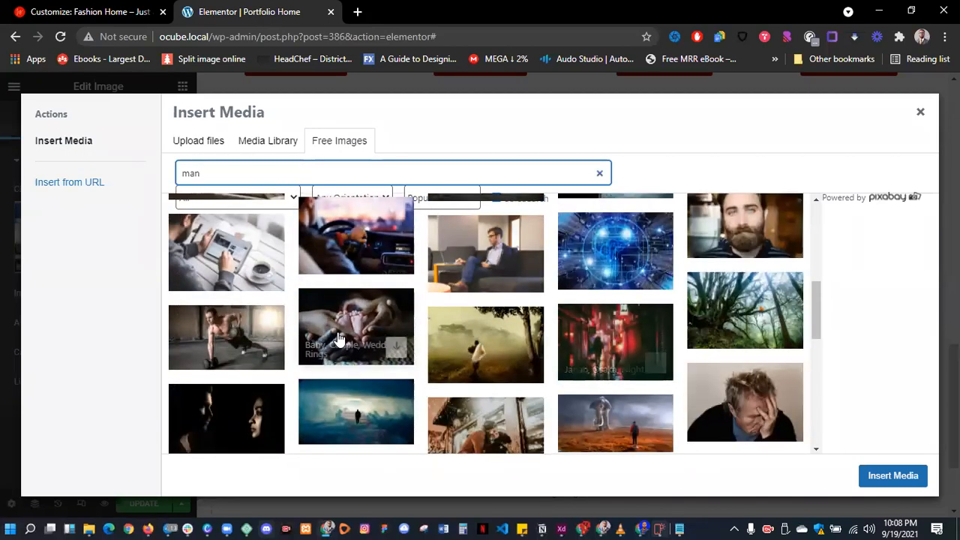
scroll(352, 342, "down", 3)
scroll(349, 345, "down", 5)
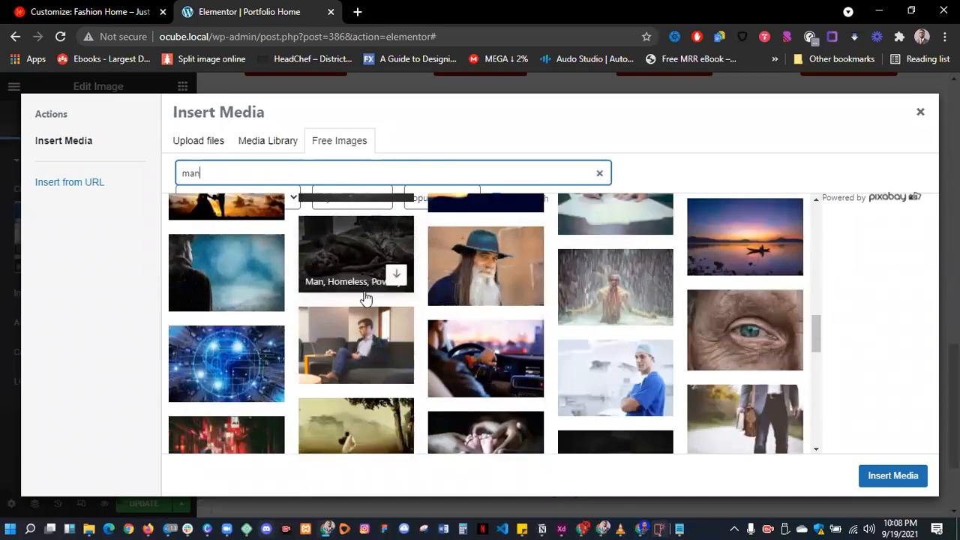
scroll(365, 299, "down", 3)
- Search free images for 'male' and insert a bearded man photo into Matt's testimonial
key("ctrl+a")
type("male")
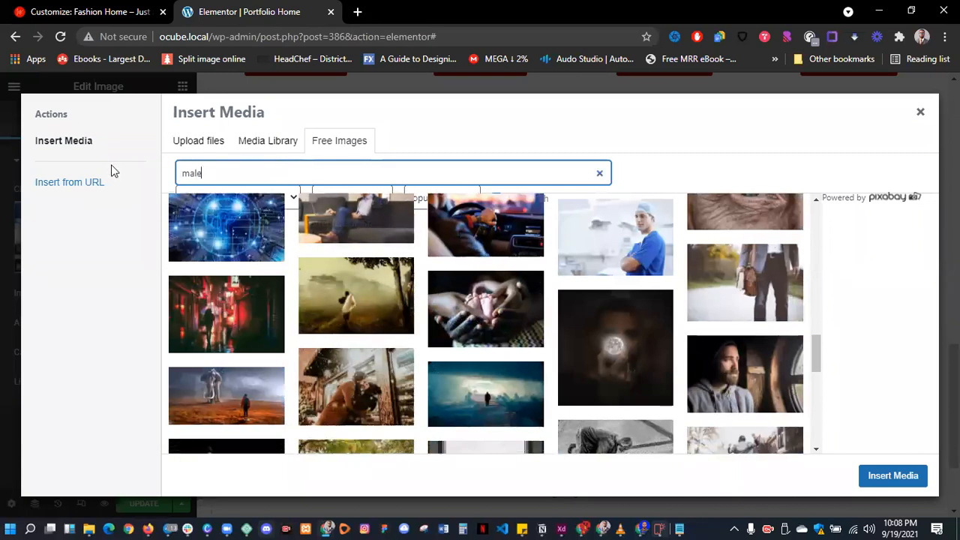
key("Return")
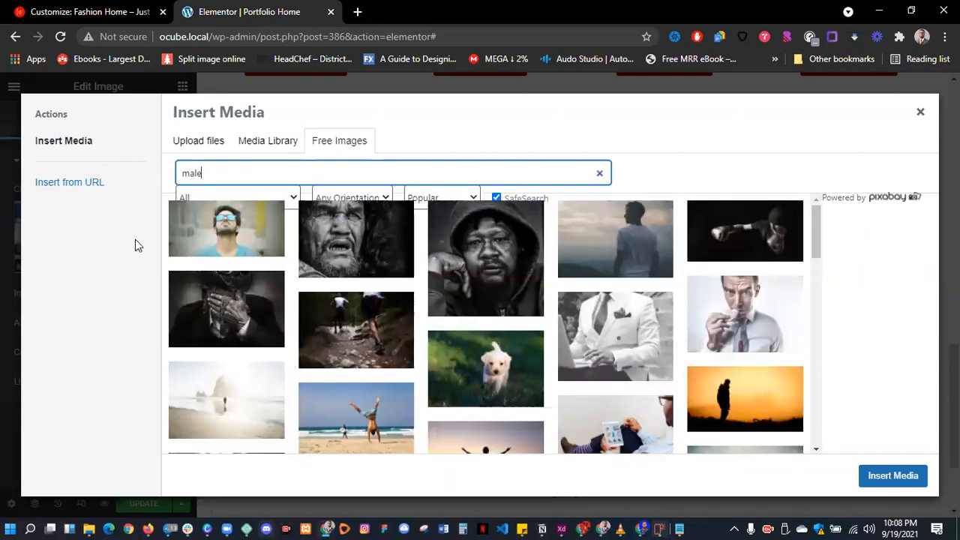
scroll(546, 367, "down", 1)
scroll(536, 364, "down", 3)
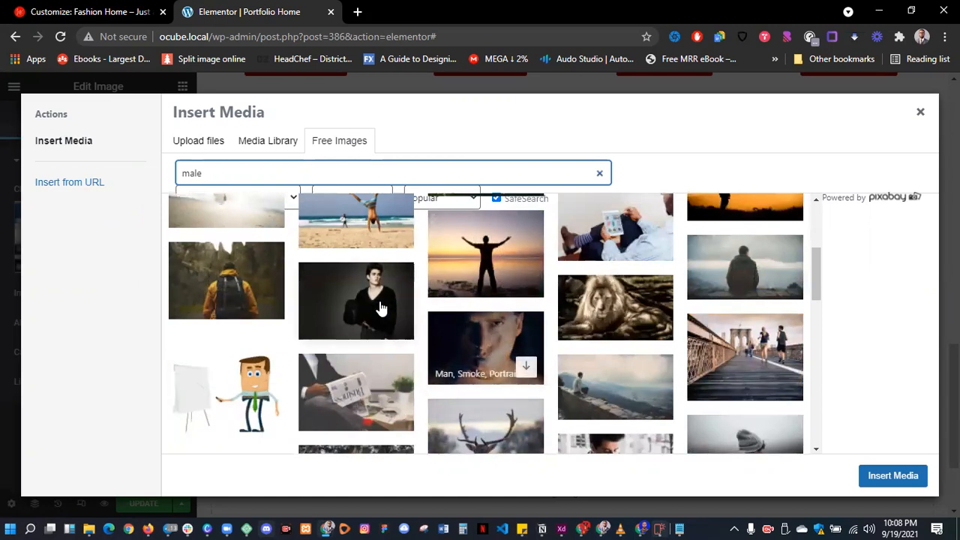
scroll(368, 316, "down", 2)
scroll(351, 317, "down", 5)
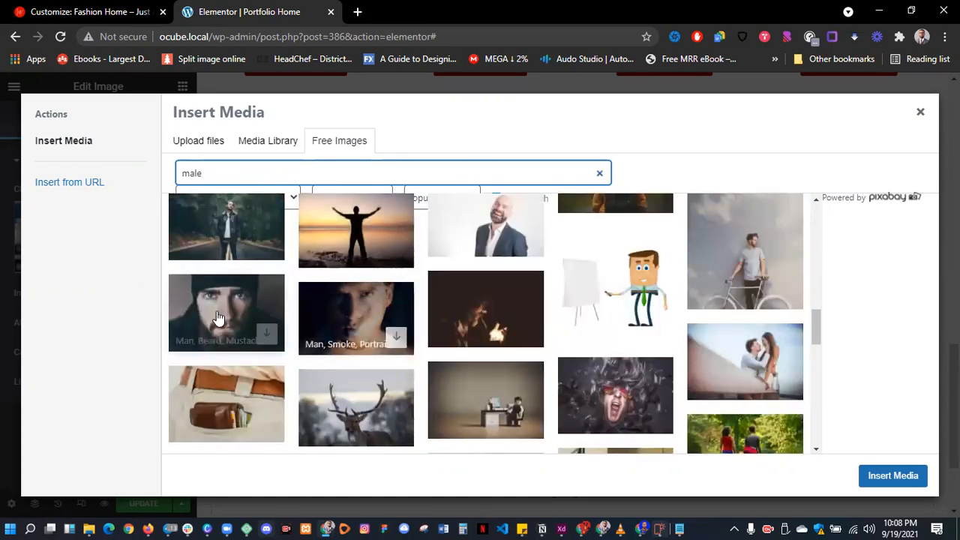
left_click(217, 315)
left_click(901, 179)
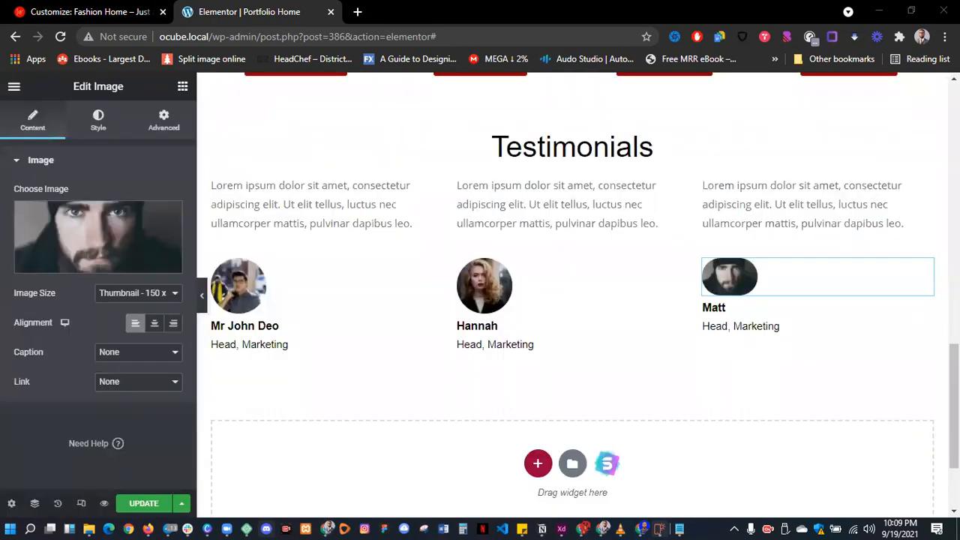
- Set Matt's photo to Medium - 300 x 300 and align it left
left_click(126, 302)
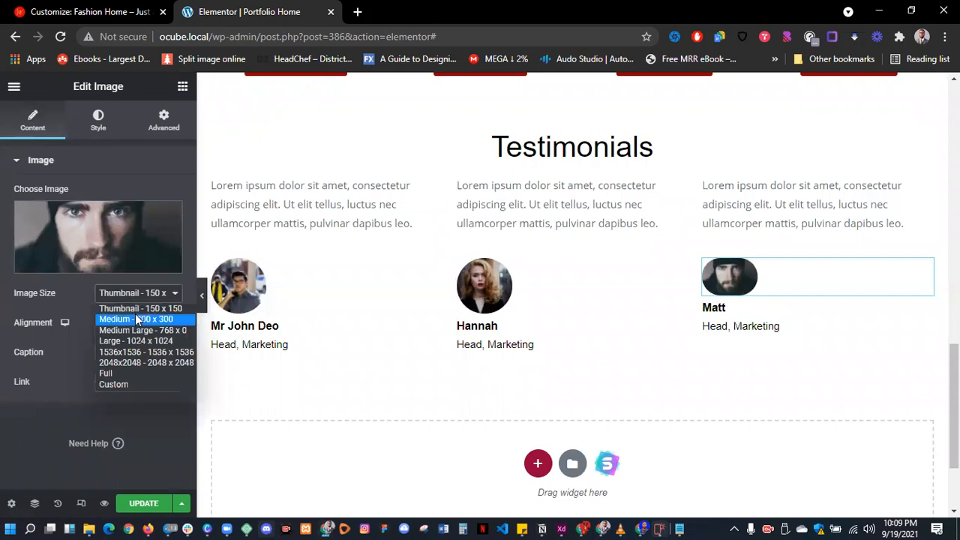
left_click(135, 317)
left_click(135, 322)
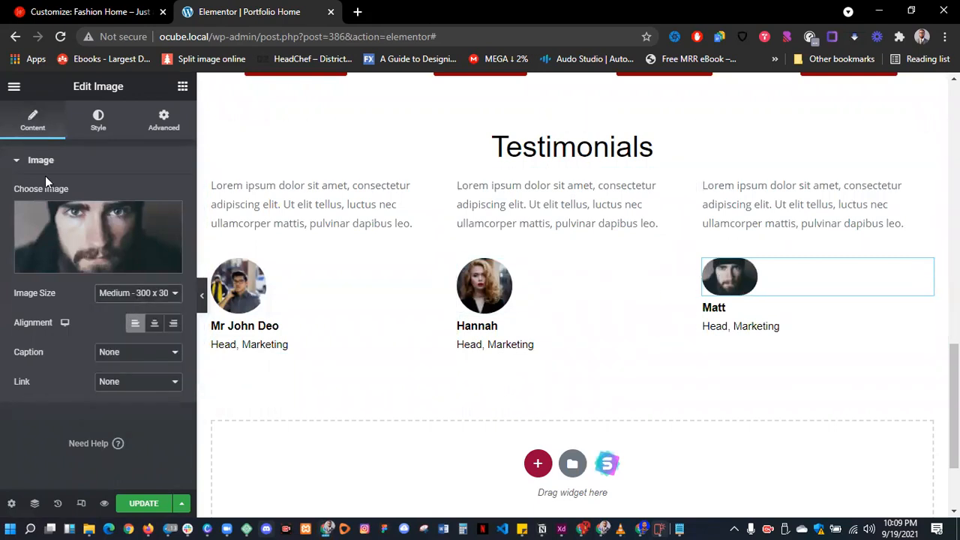
- Reopen the image library for Matt, view the man in glasses, then browse free stock images
left_click(96, 232)
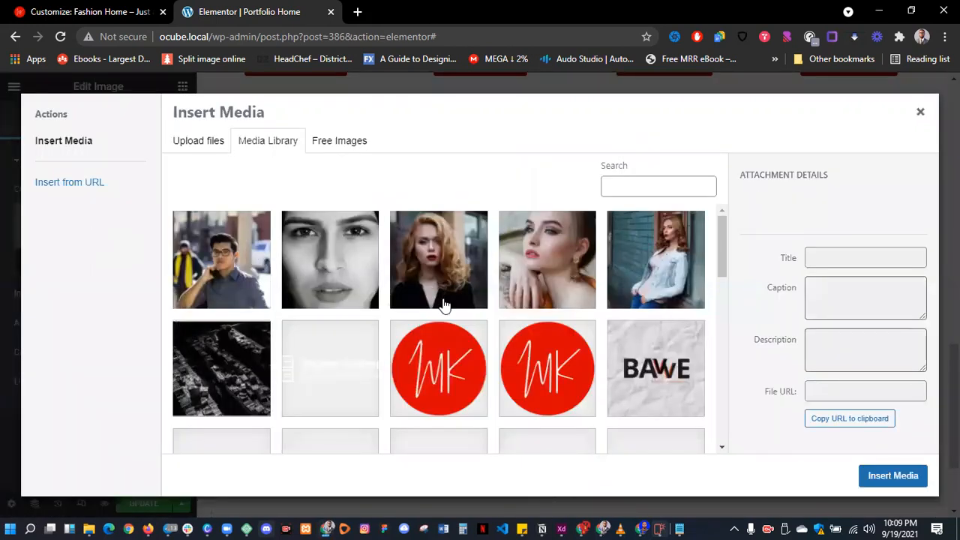
scroll(439, 306, "down", 5)
scroll(445, 305, "up", 2)
left_click(223, 247)
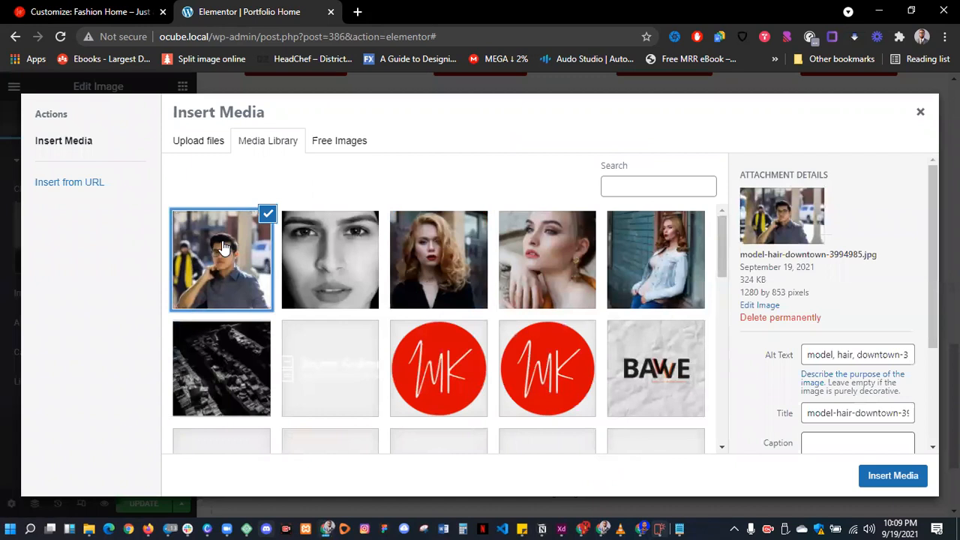
left_click(320, 145)
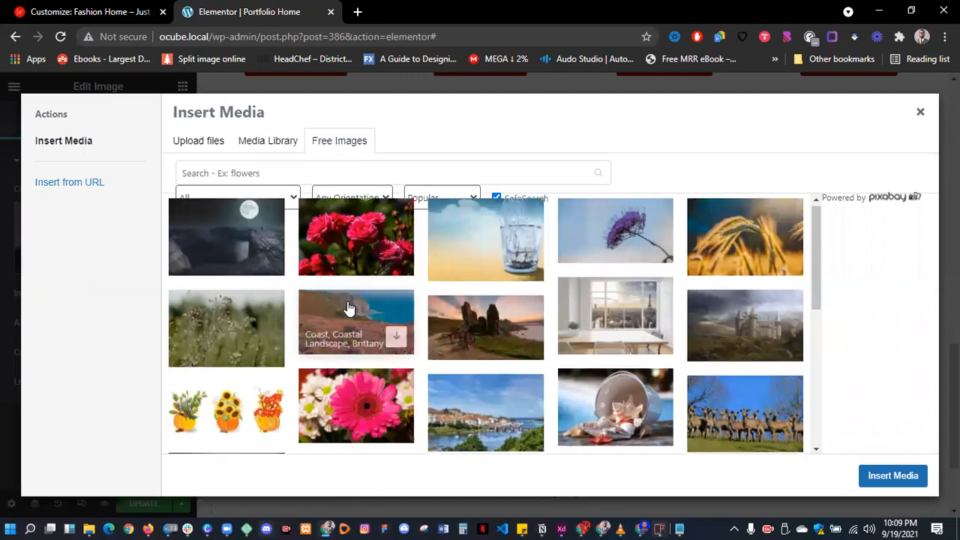
scroll(349, 308, "down", 6)
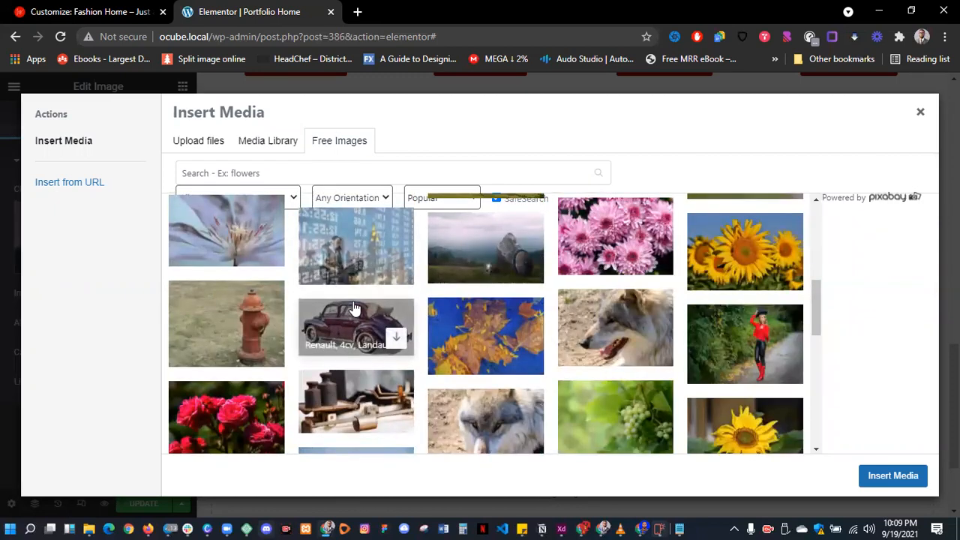
scroll(354, 308, "down", 3)
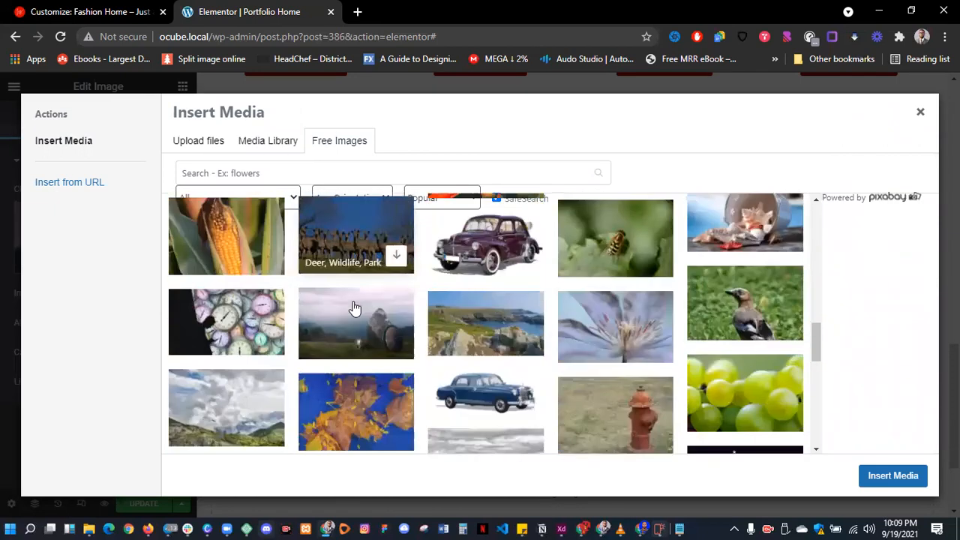
scroll(355, 307, "down", 5)
scroll(355, 306, "down", 5)
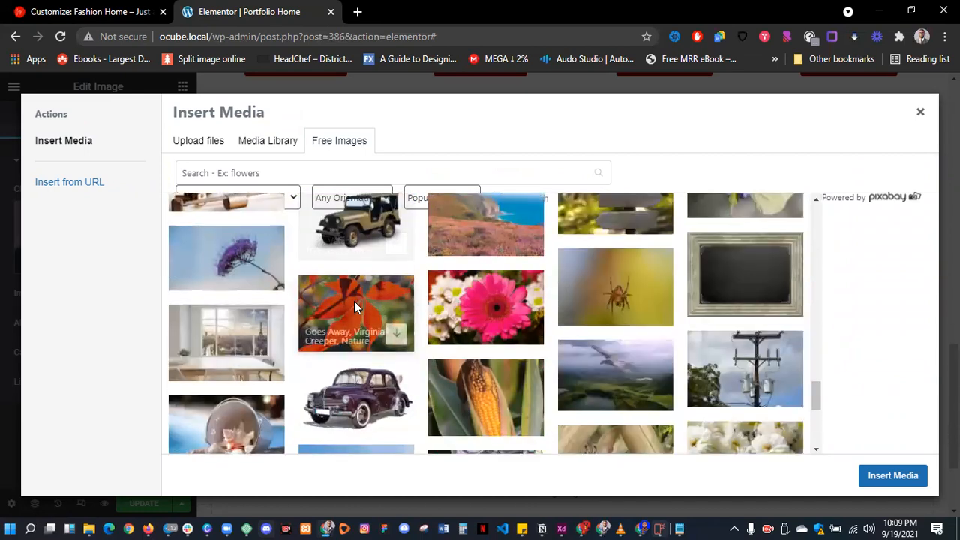
scroll(354, 301, "down", 2)
- Search 'male' again, use the bald man photo for Matt, sized Thumbnail - 150 x 150
left_click(300, 172)
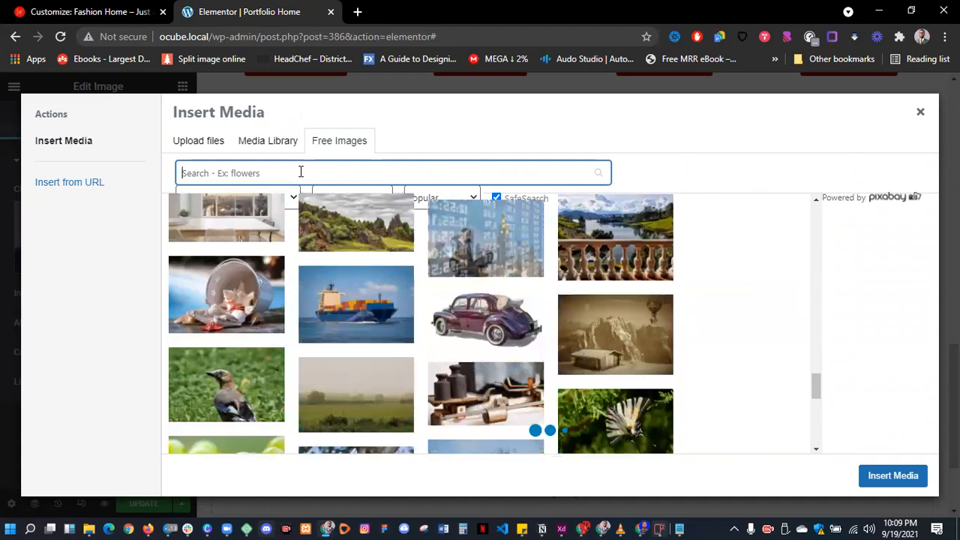
type("male")
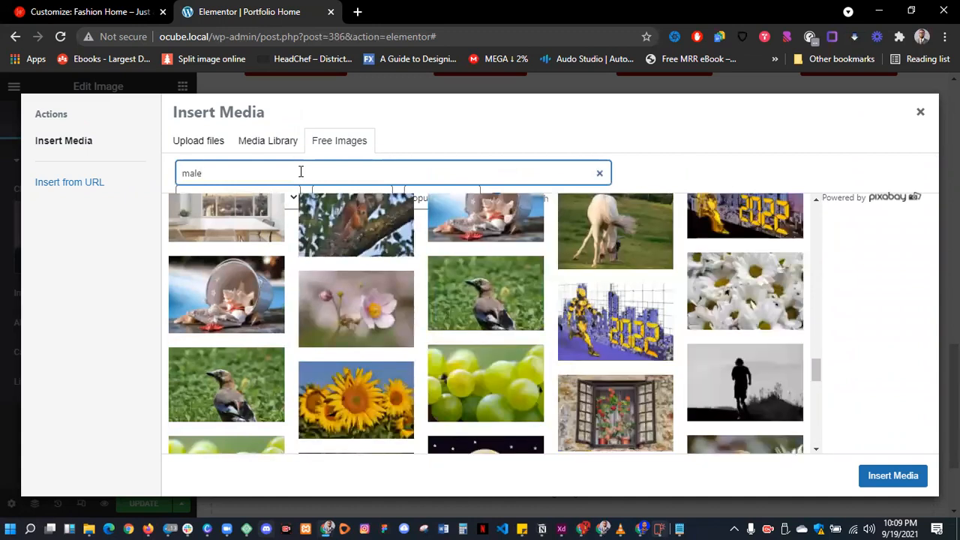
key("Return")
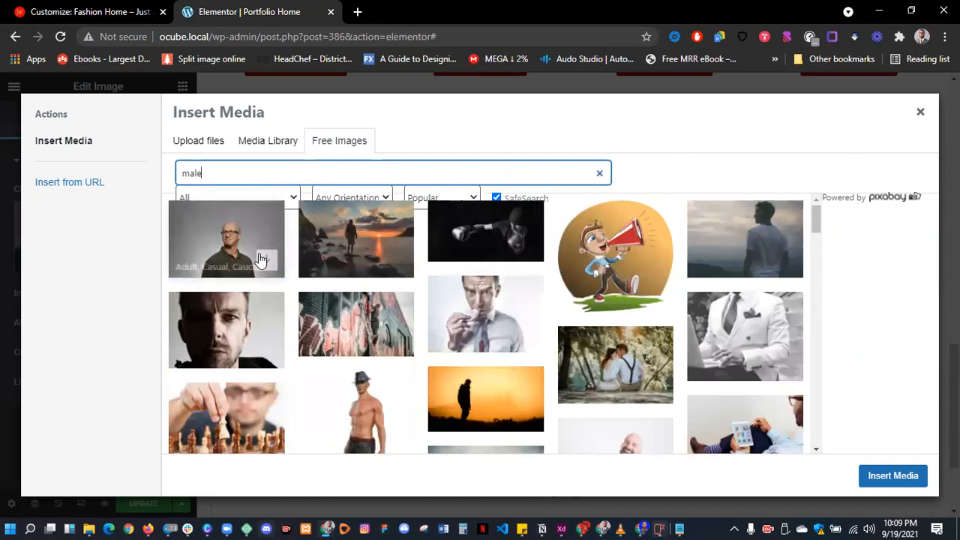
left_click(265, 264)
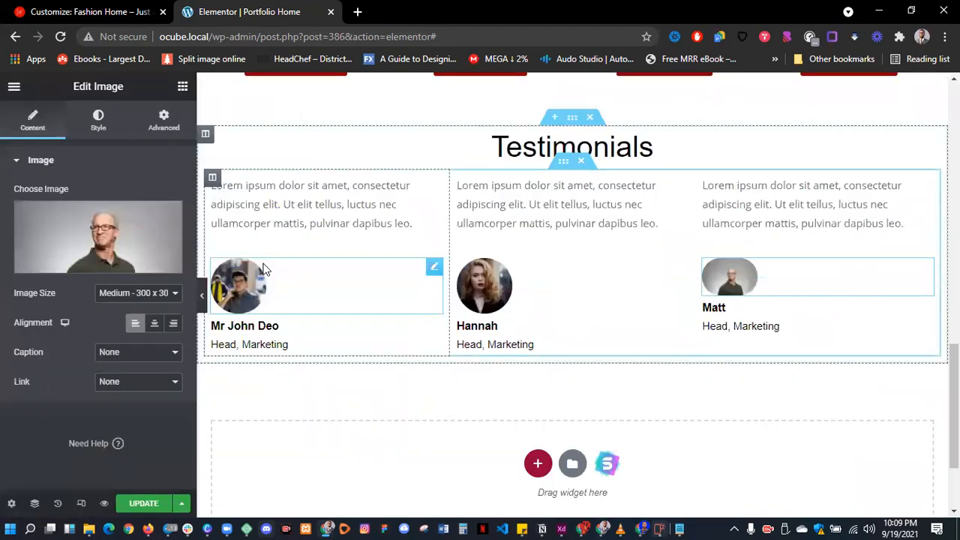
left_click(136, 295)
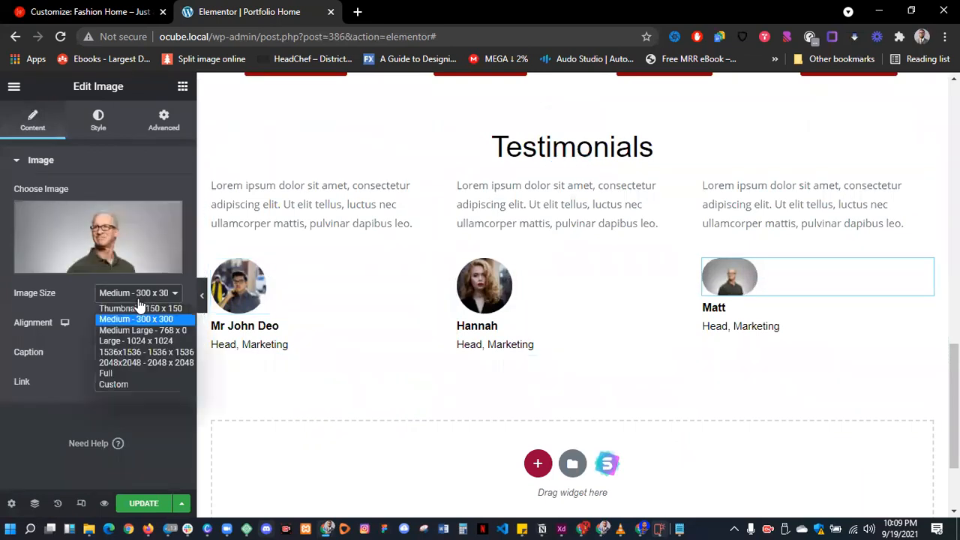
left_click(136, 305)
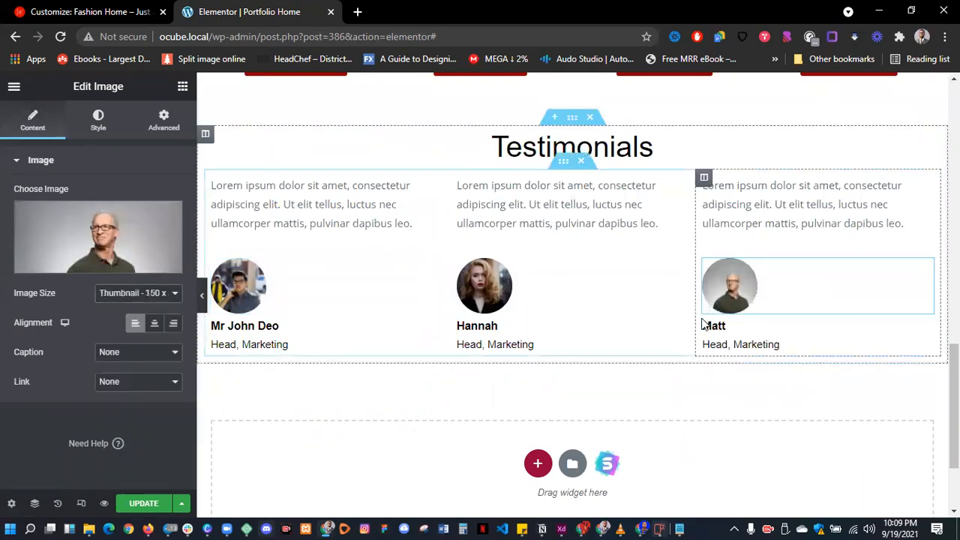
scroll(639, 406, "up", 1)
scroll(640, 406, "up", 2)
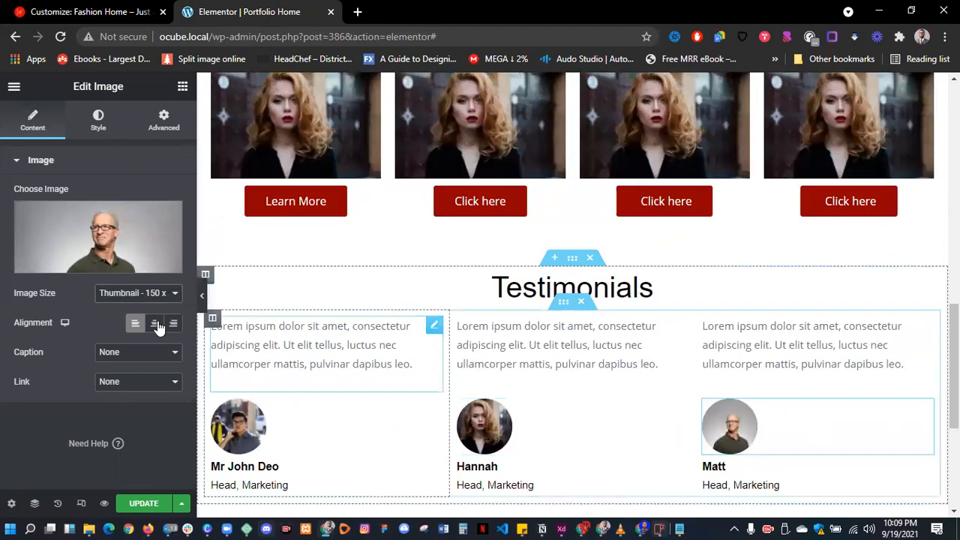
left_click(562, 304)
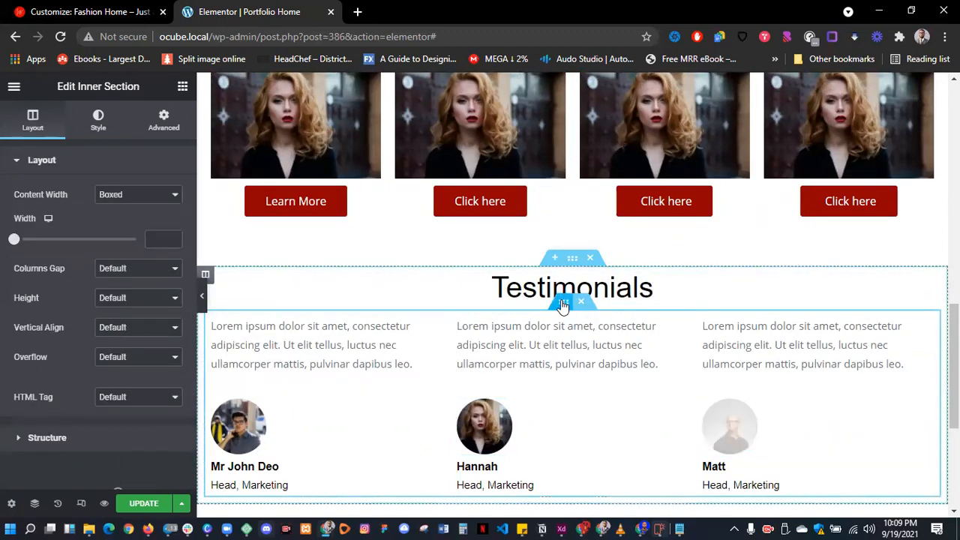
- Set the testimonials inner section's padding to 50 and preview the page full width
left_click(164, 123)
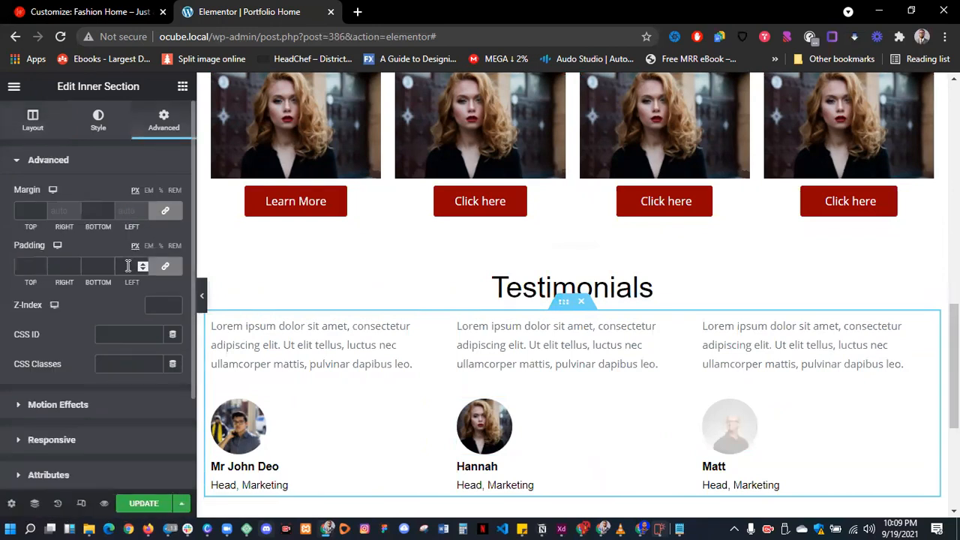
left_click(128, 266)
type("50")
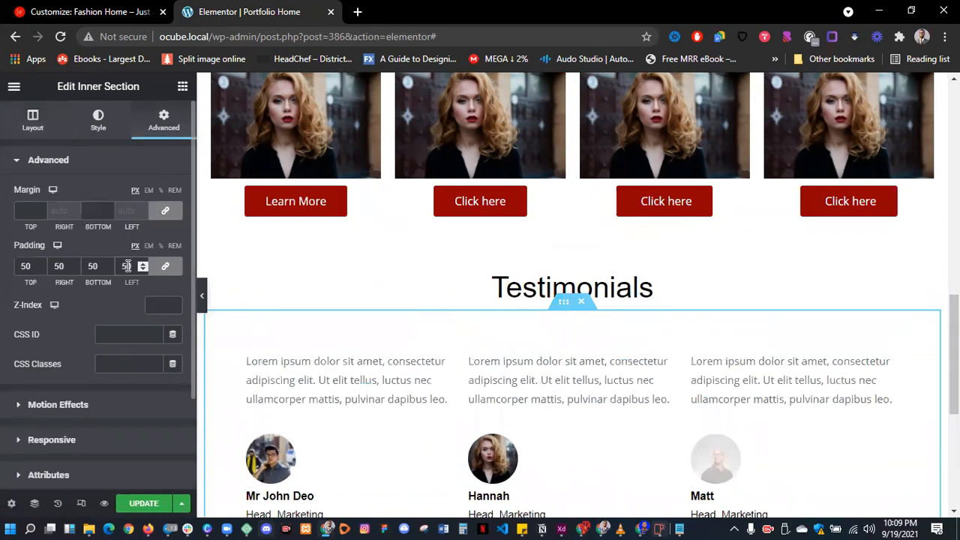
left_click(202, 295)
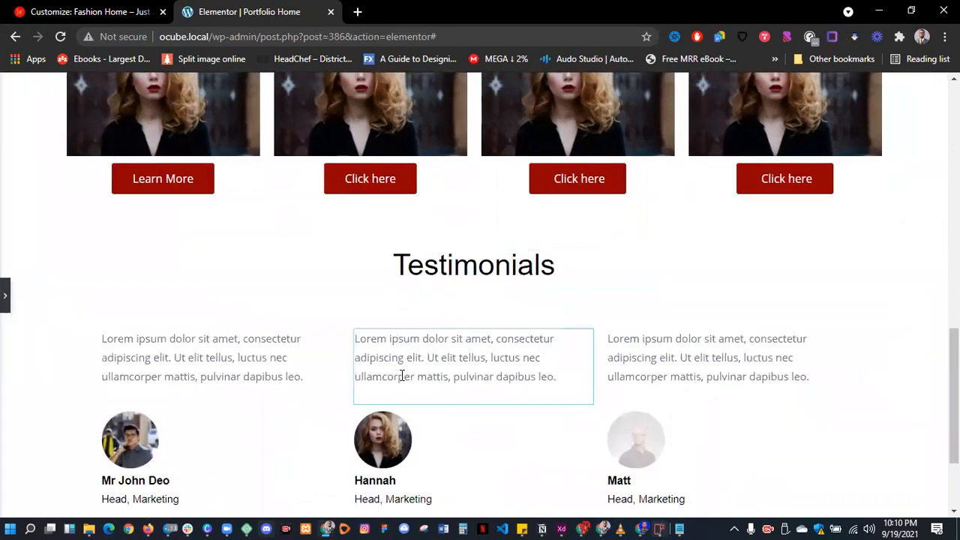
scroll(402, 375, "down", 2)
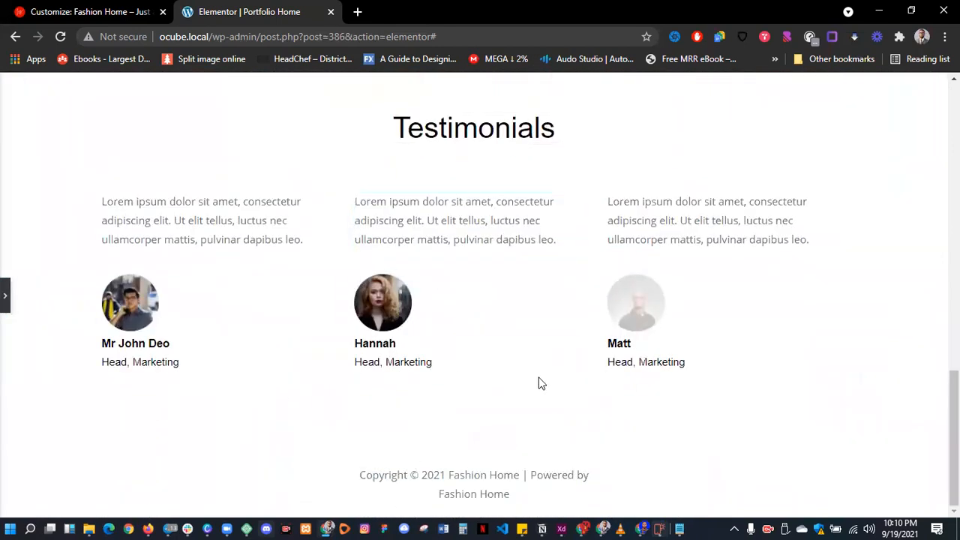
left_click(6, 308)
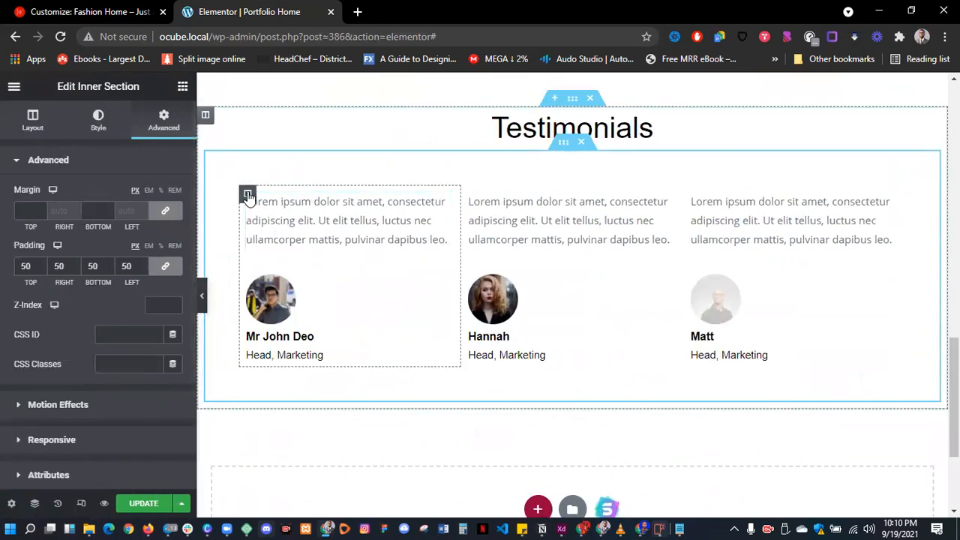
- Reduce the testimonials inner section's padding to 10
left_click(249, 196)
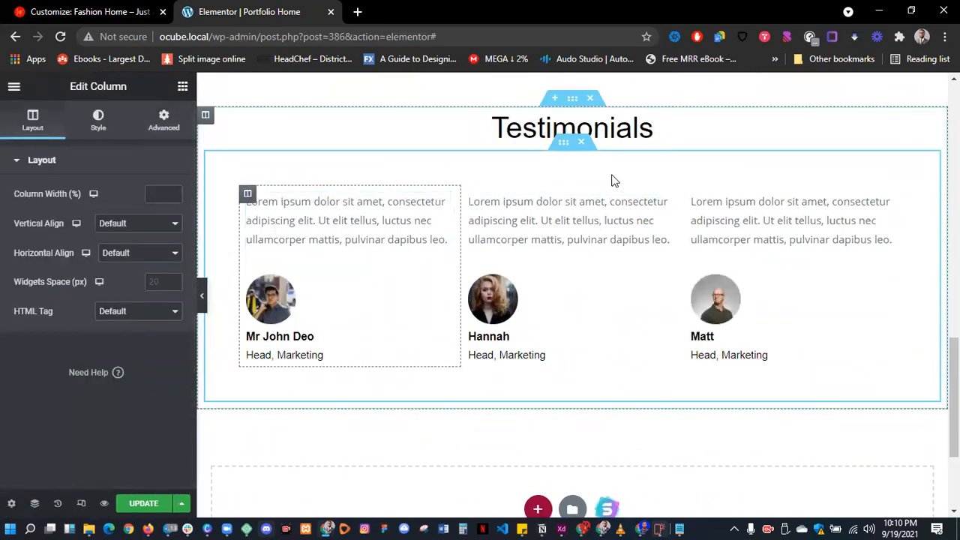
left_click(561, 145)
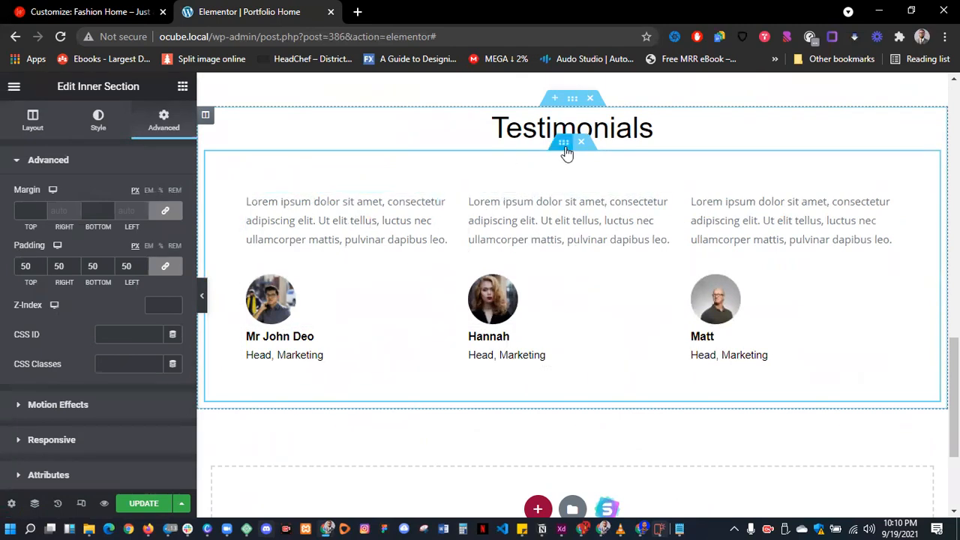
double_click(126, 267)
type("10")
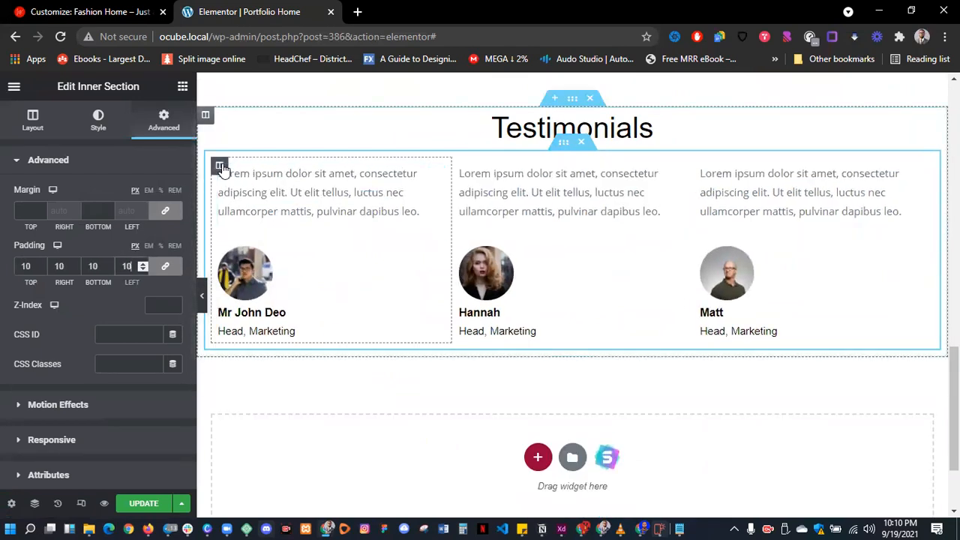
- Give the first testimonial column 20 px padding on every side
left_click(219, 166)
left_click(161, 120)
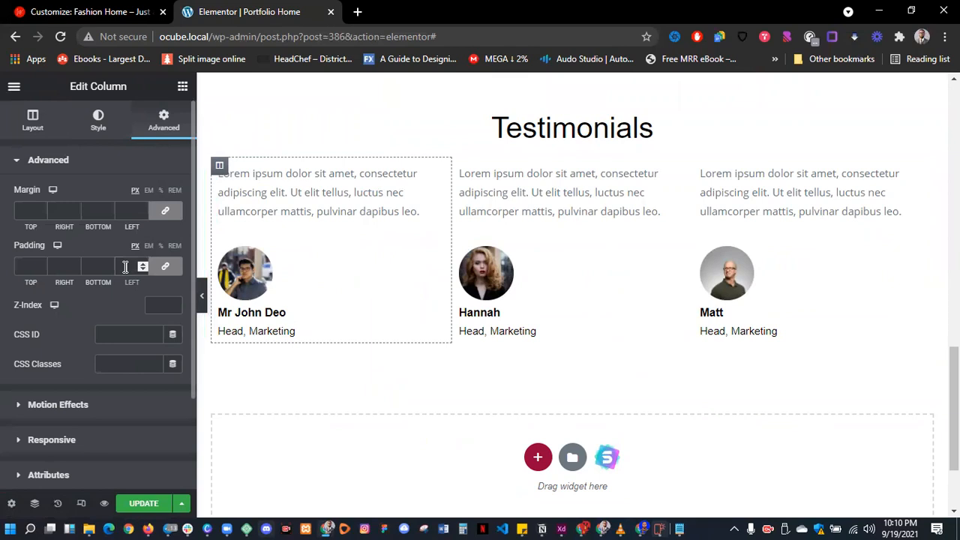
left_click(125, 267)
type("20")
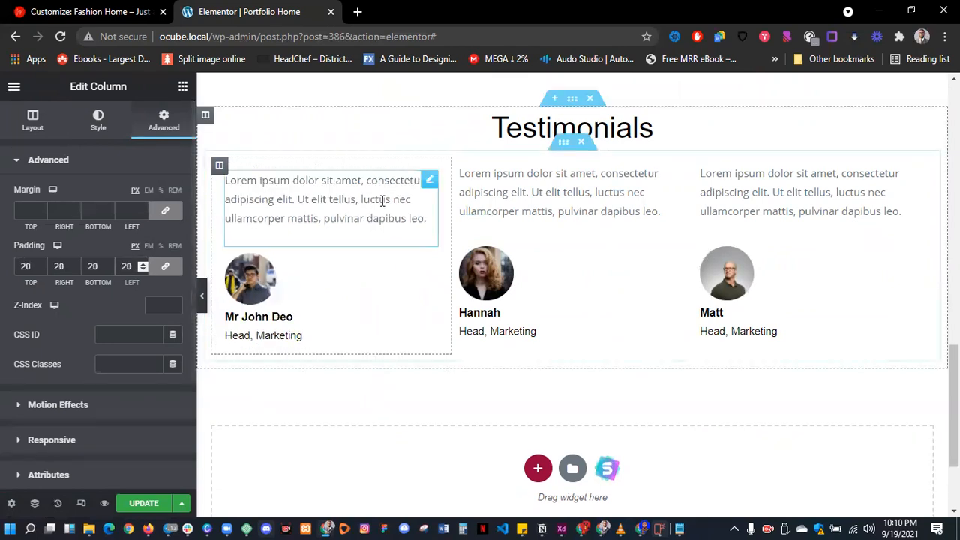
left_click(461, 165)
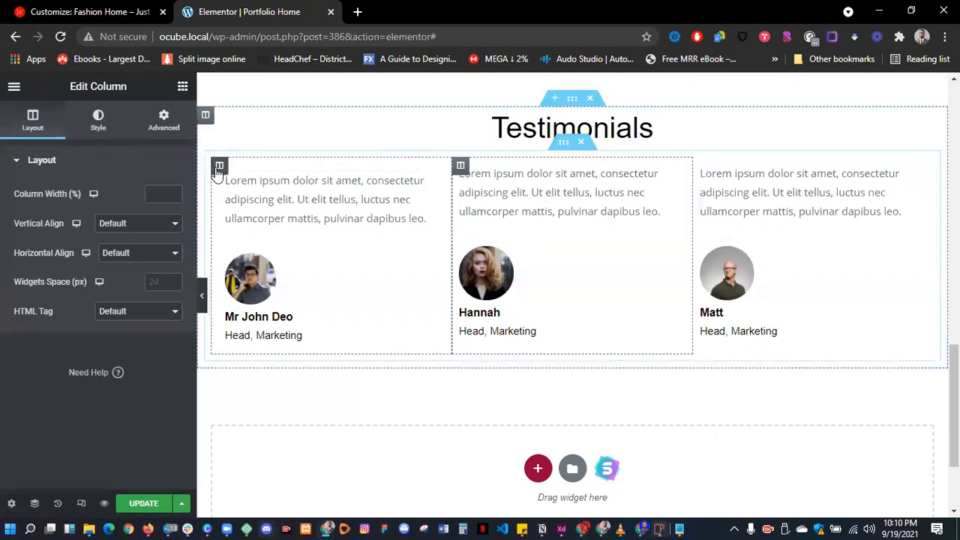
- Copy Mr John Deo's column and paste its style onto Hannah's and Matt's columns
right_click(235, 193)
left_click(247, 256)
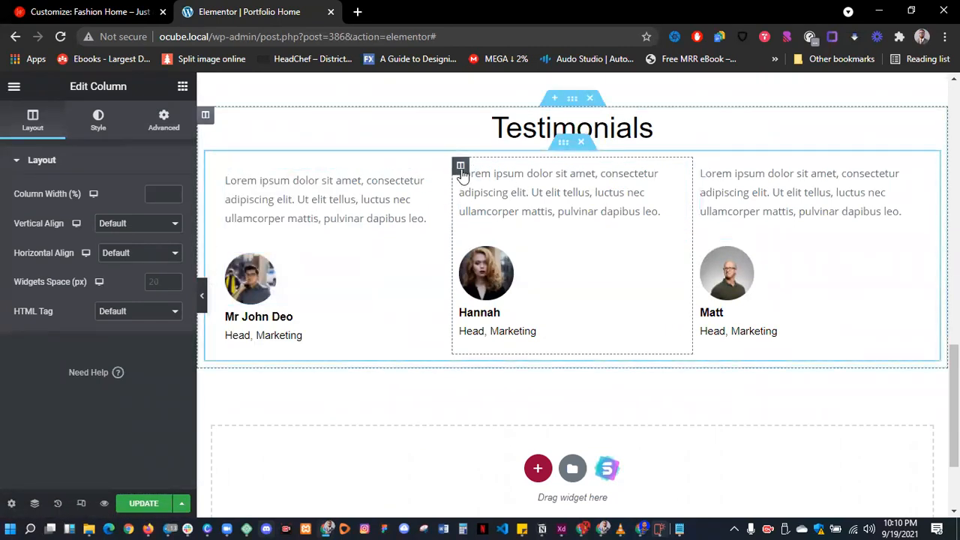
right_click(481, 193)
left_click(555, 297)
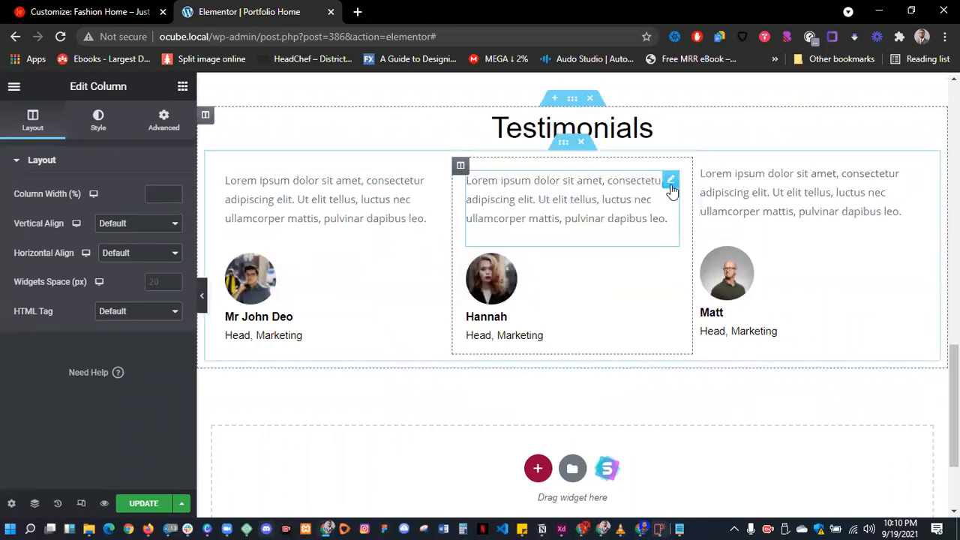
right_click(705, 167)
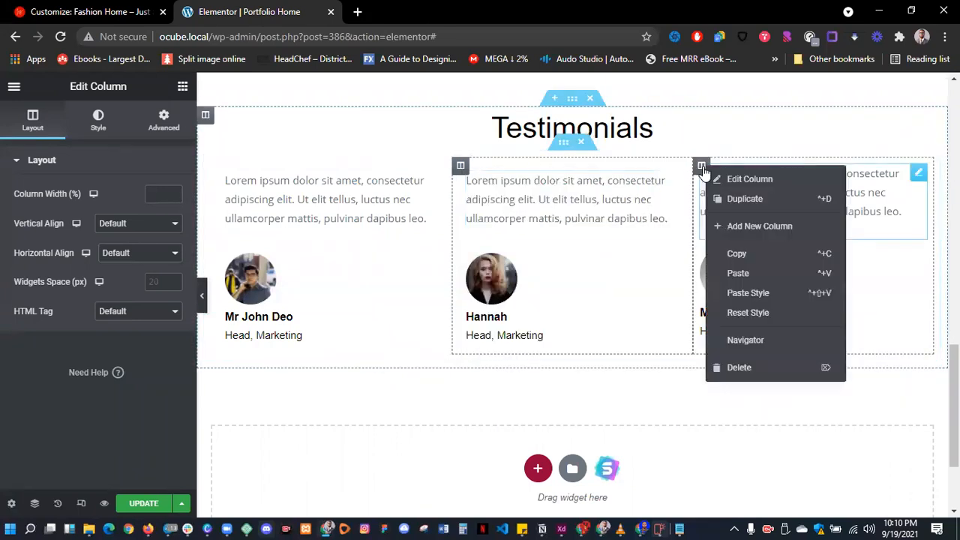
left_click(748, 292)
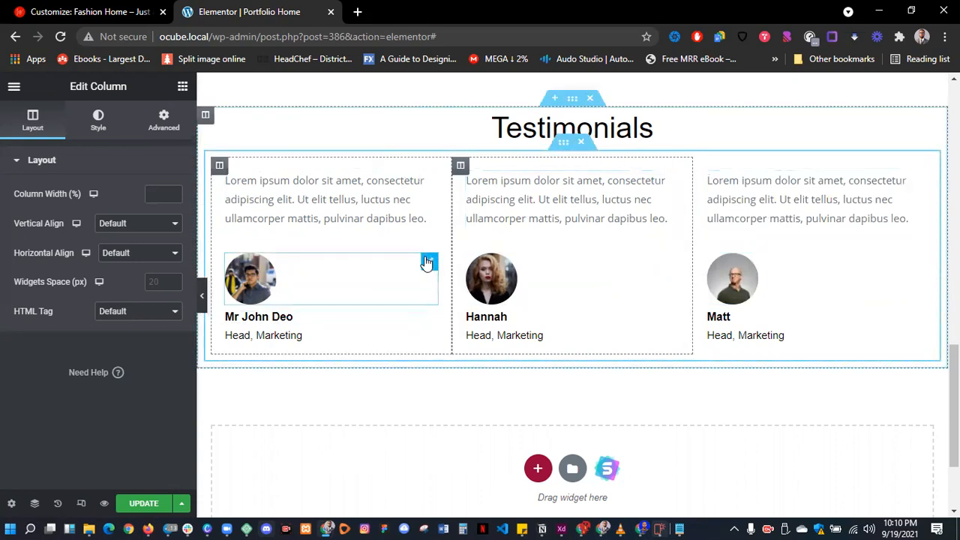
scroll(665, 303, "up", 1)
scroll(664, 303, "down", 1)
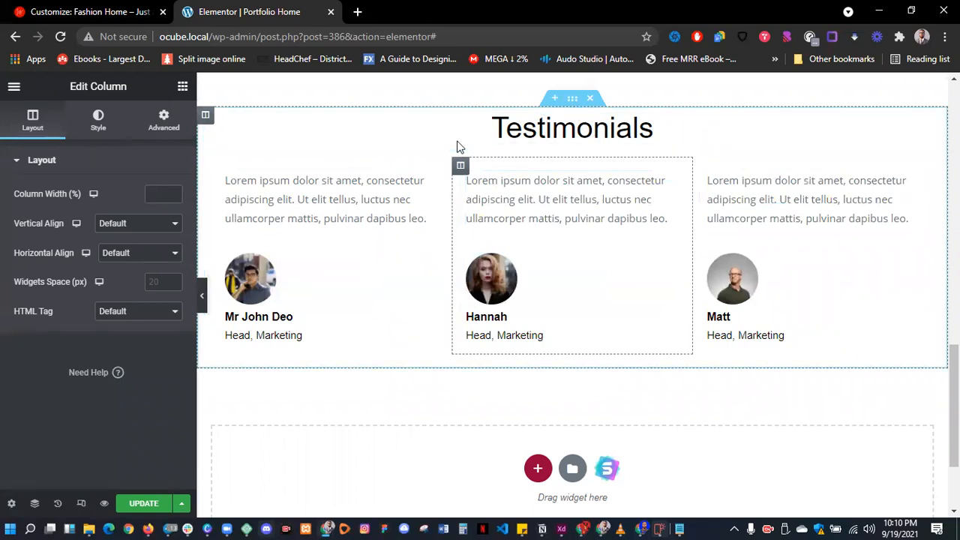
left_click(563, 145)
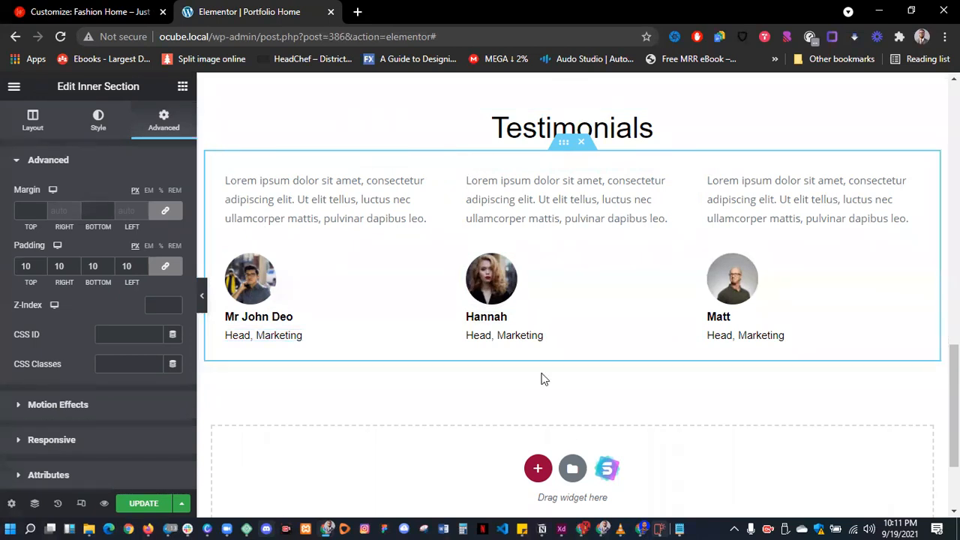
scroll(544, 379, "up", 1)
- Give Hannah's testimonial column a solid, linked-width border in a dark red colour
left_click(461, 239)
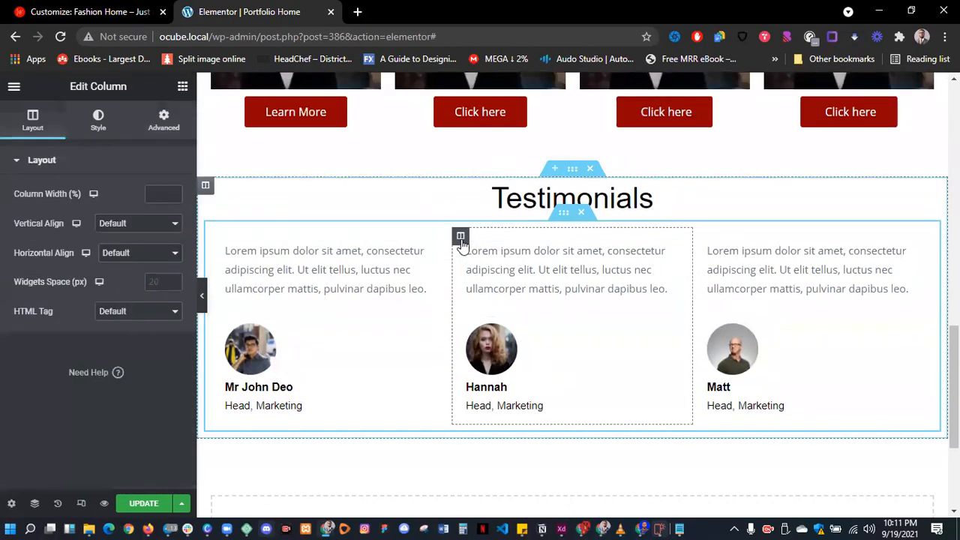
left_click(162, 124)
scroll(108, 215, "down", 1)
scroll(104, 189, "up", 1)
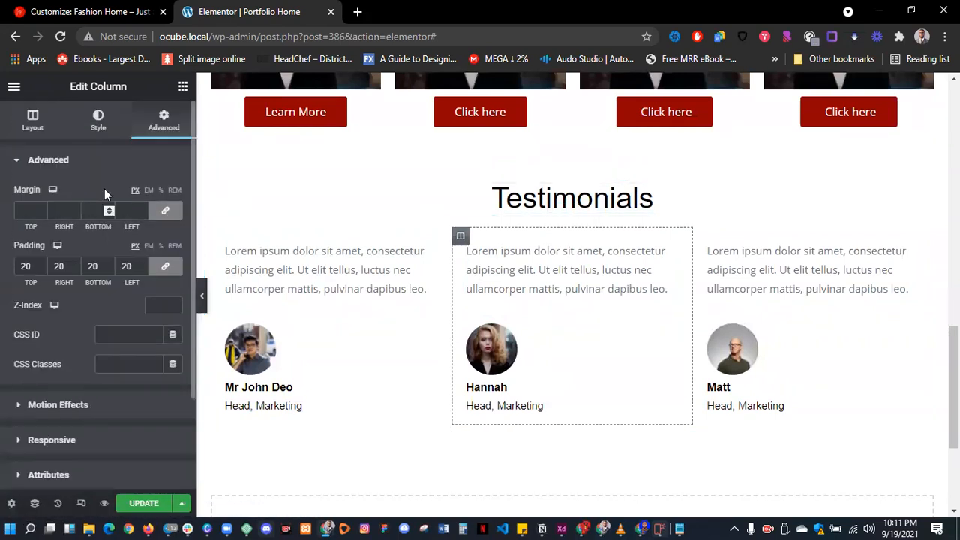
left_click(98, 120)
left_click(84, 264)
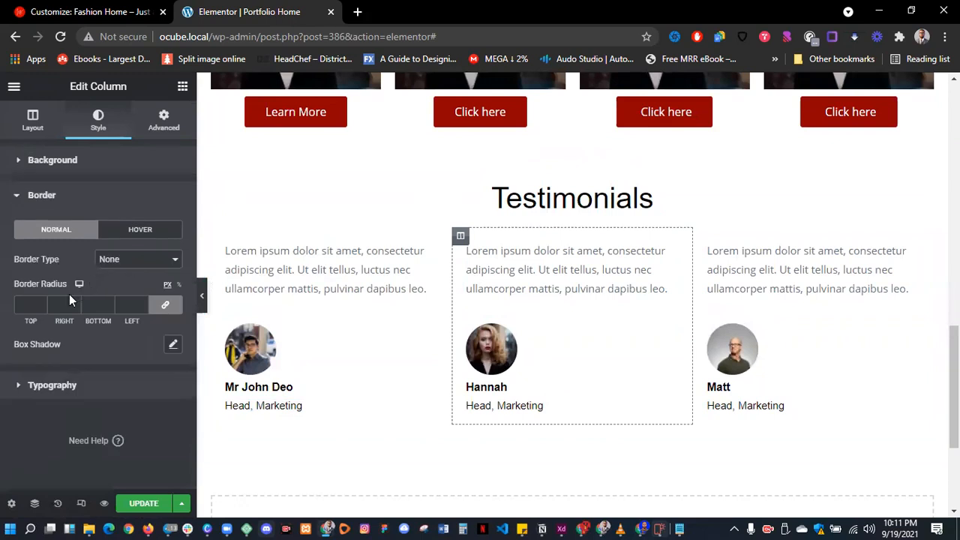
left_click(111, 260)
left_click(111, 285)
left_click(165, 308)
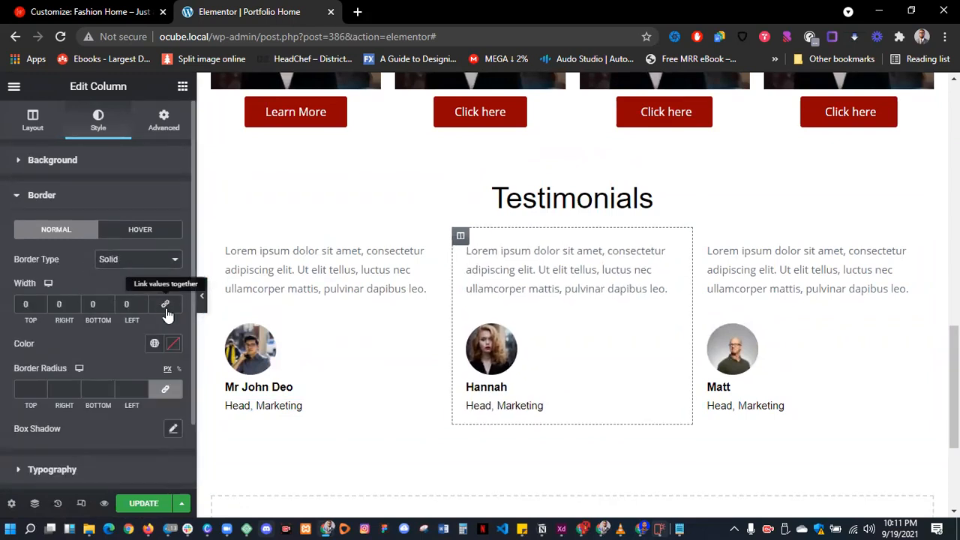
left_click(172, 346)
left_click(250, 252)
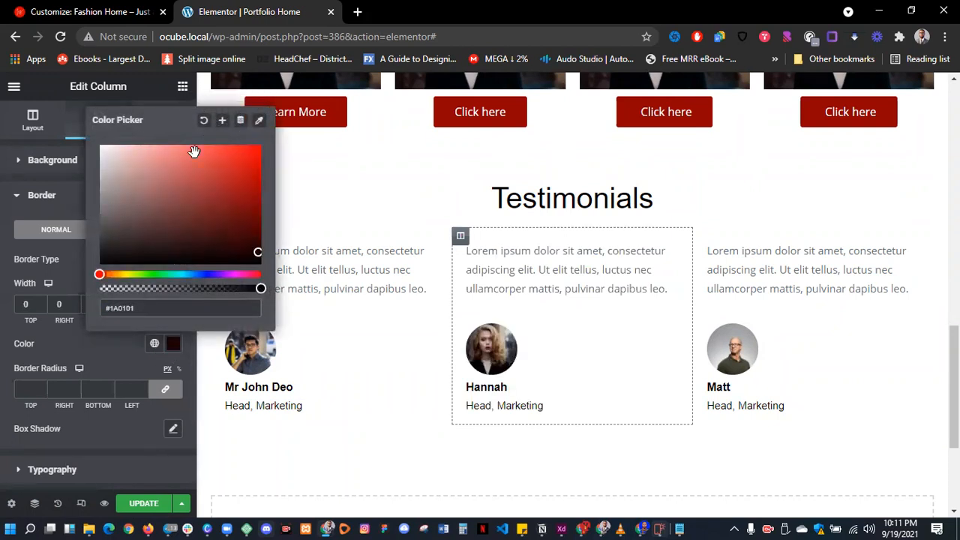
left_click(77, 274)
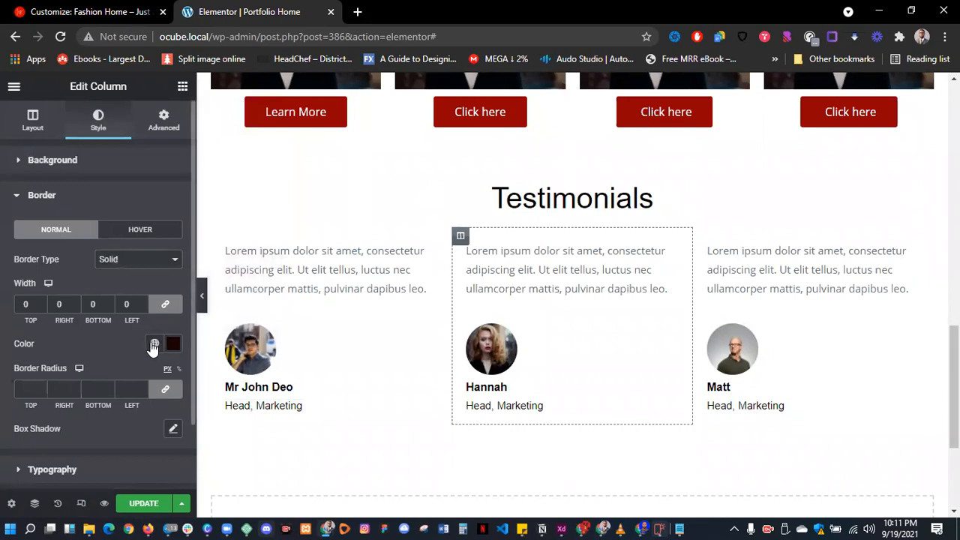
- Switch the border to the Ocude Red global colour, 2 wide on every side, and preview it
left_click(154, 344)
scroll(128, 306, "down", 5)
left_click(88, 314)
left_click(142, 301)
left_click(142, 301)
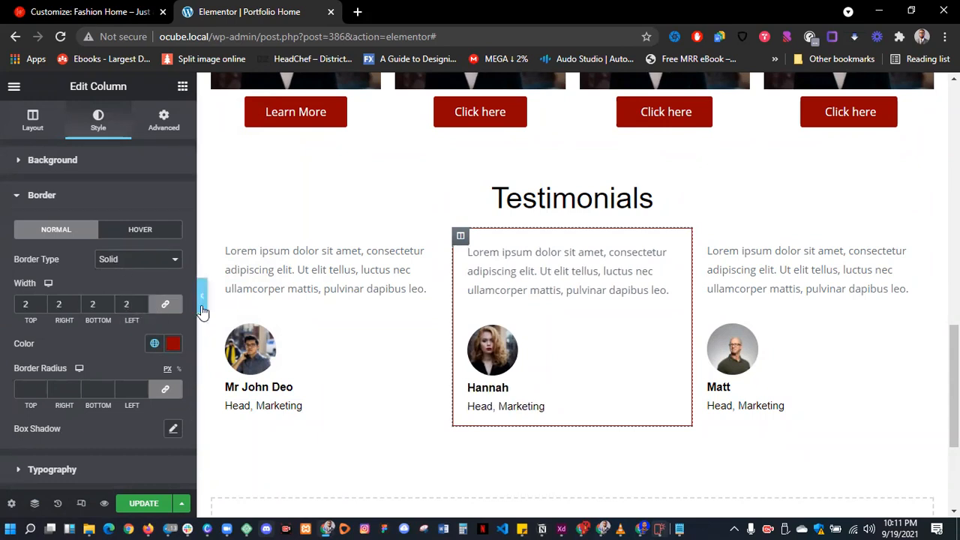
left_click(202, 307)
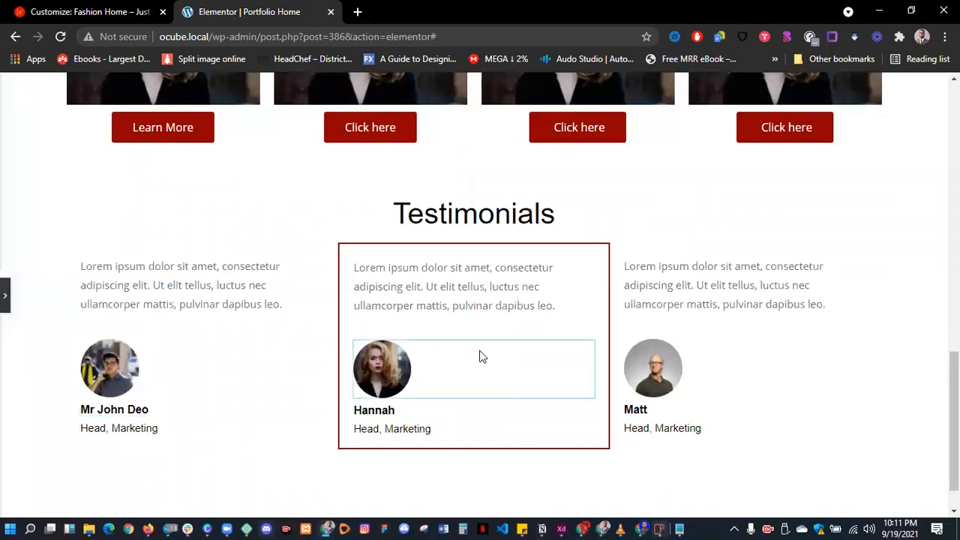
left_click(6, 294)
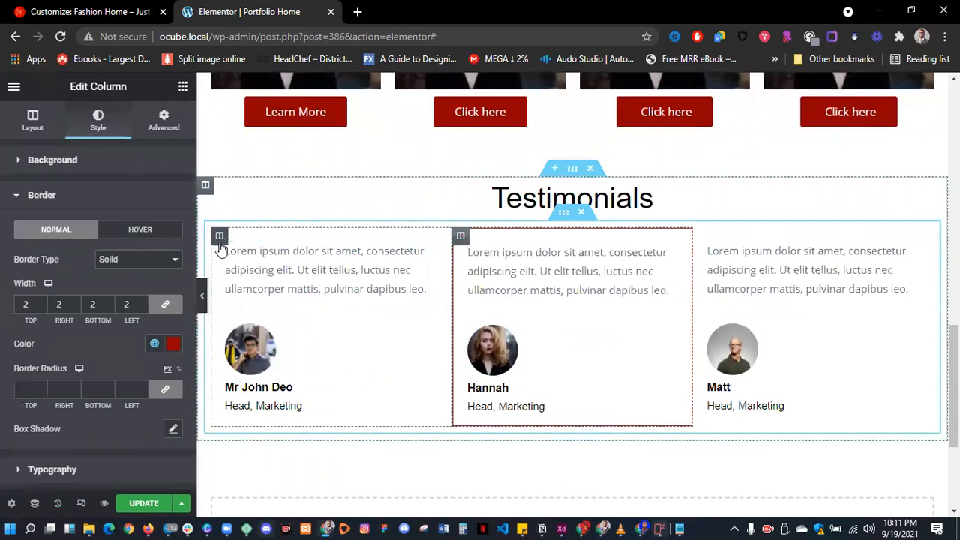
- Give the first testimonial column a solid near-black border on hover
left_click(220, 237)
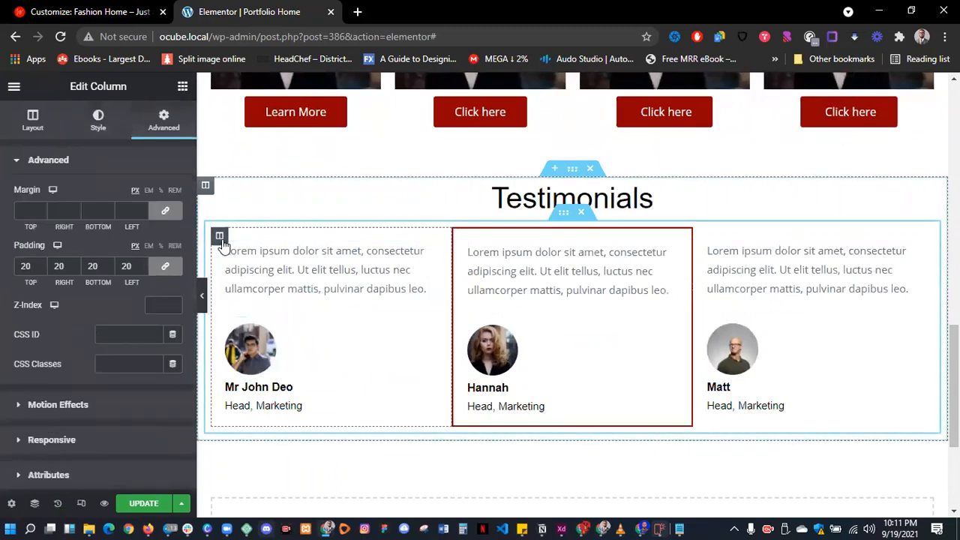
left_click(98, 124)
left_click(82, 265)
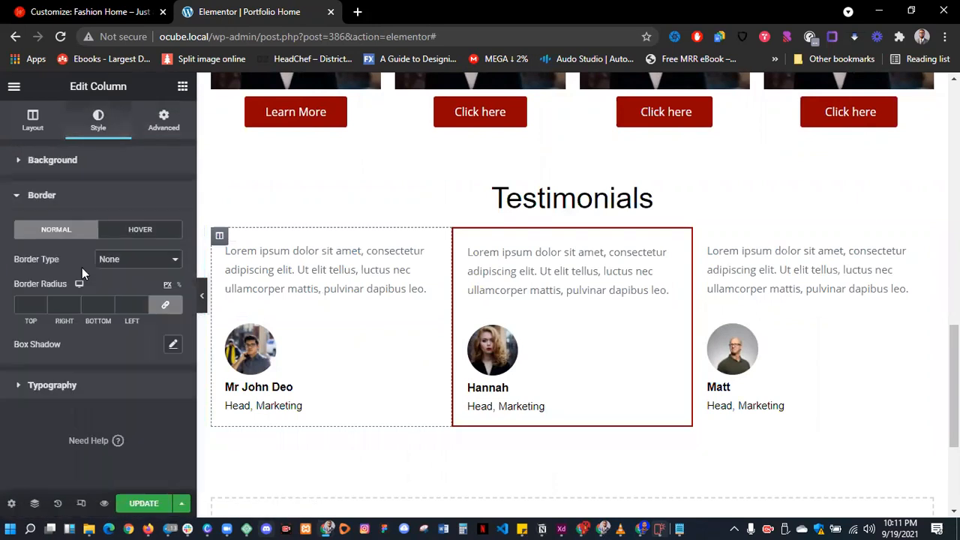
left_click(133, 232)
left_click(129, 260)
left_click(129, 281)
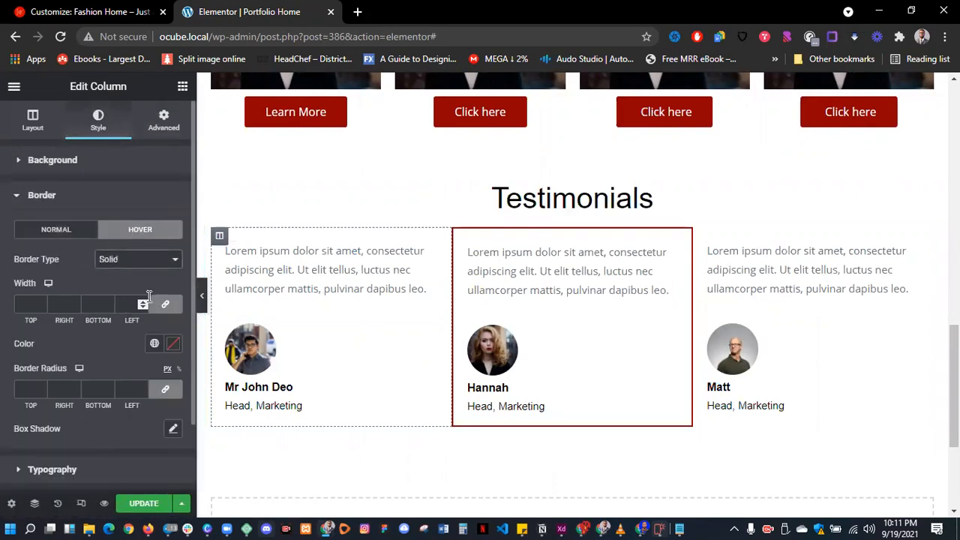
left_click(172, 343)
left_click_drag(120, 242, 83, 255)
left_click(69, 259)
- Paste the copied column style onto the third testimonial column and preview the hover borders
right_click(222, 238)
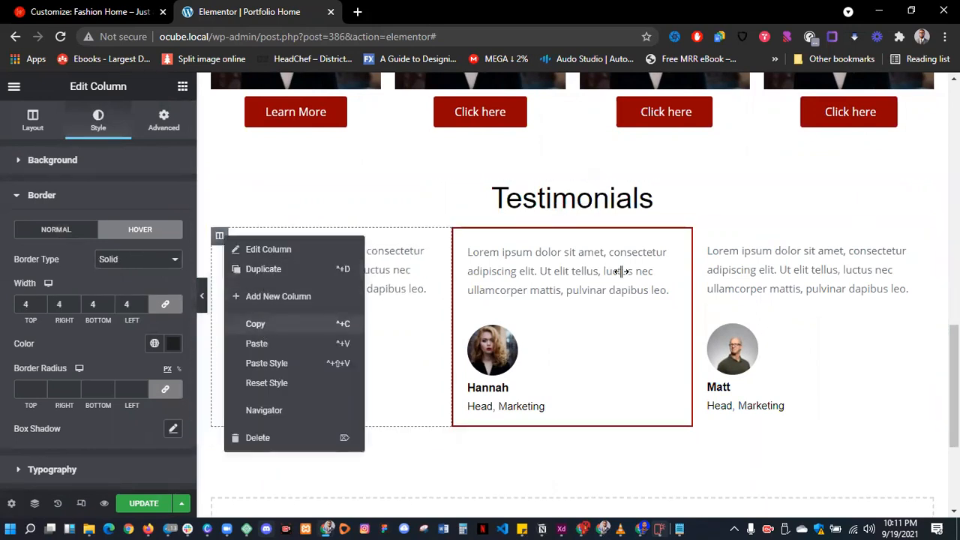
right_click(699, 237)
left_click(745, 364)
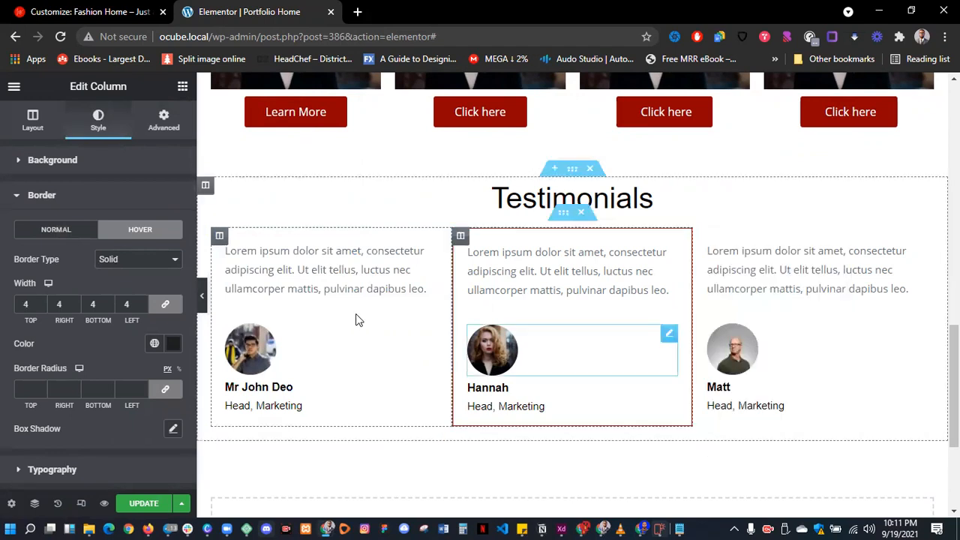
left_click(202, 300)
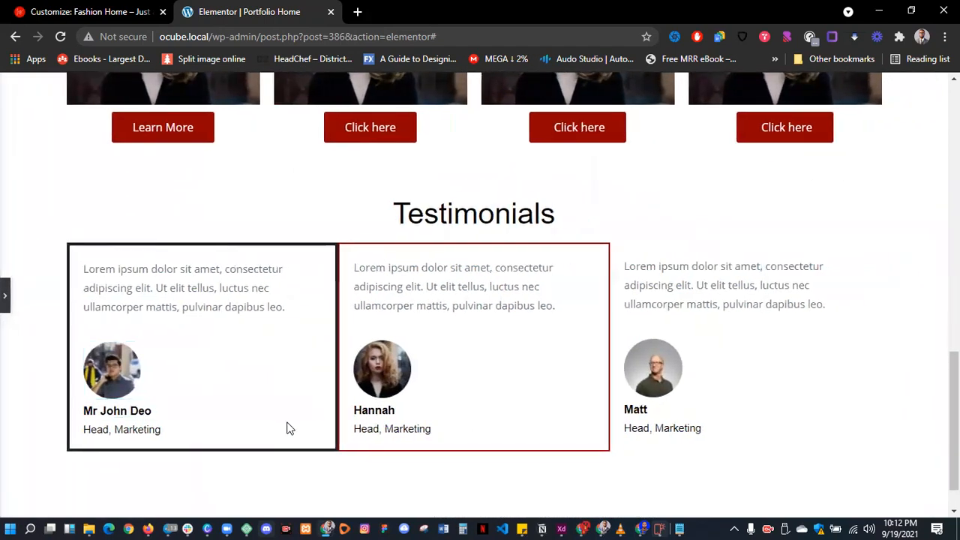
scroll(289, 458, "down", 1)
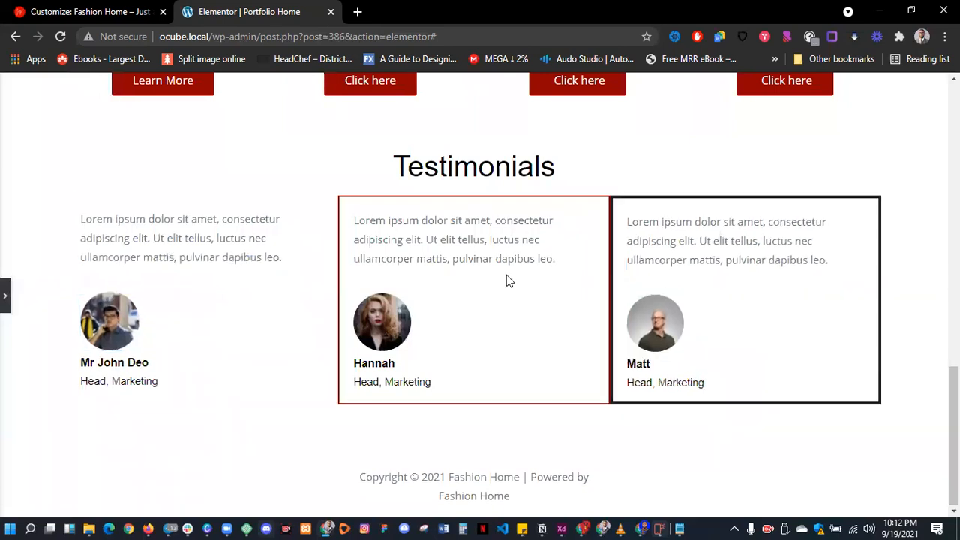
left_click(5, 305)
scroll(441, 302, "up", 5)
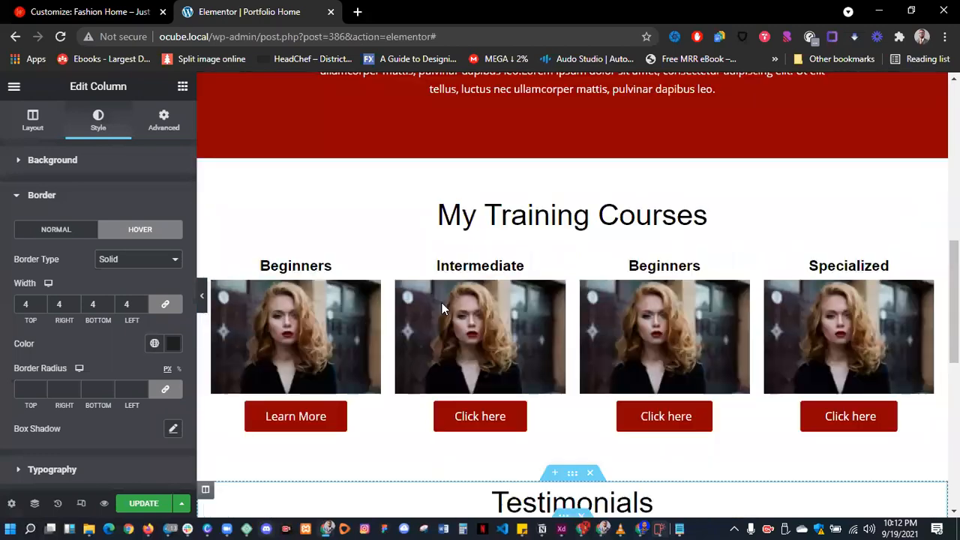
scroll(441, 302, "up", 10)
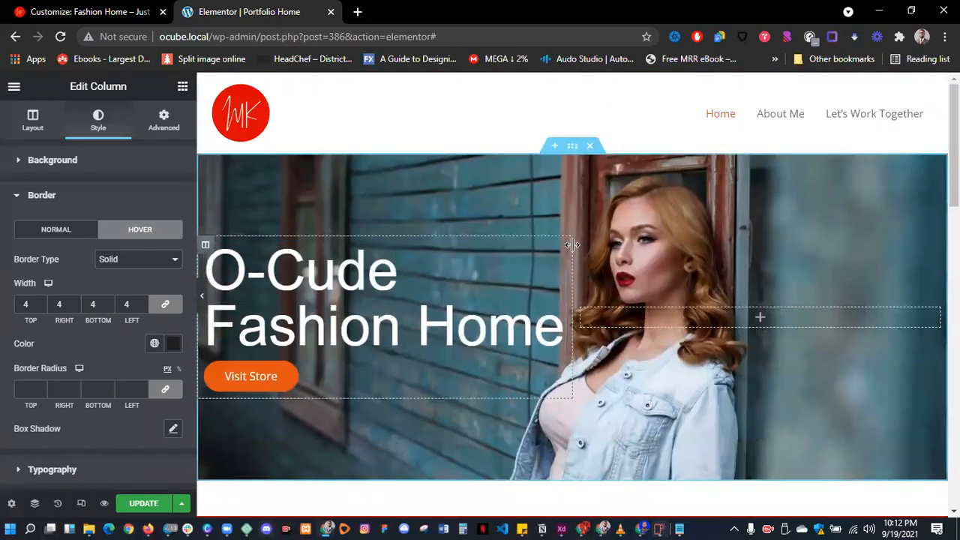
scroll(449, 257, "down", 5)
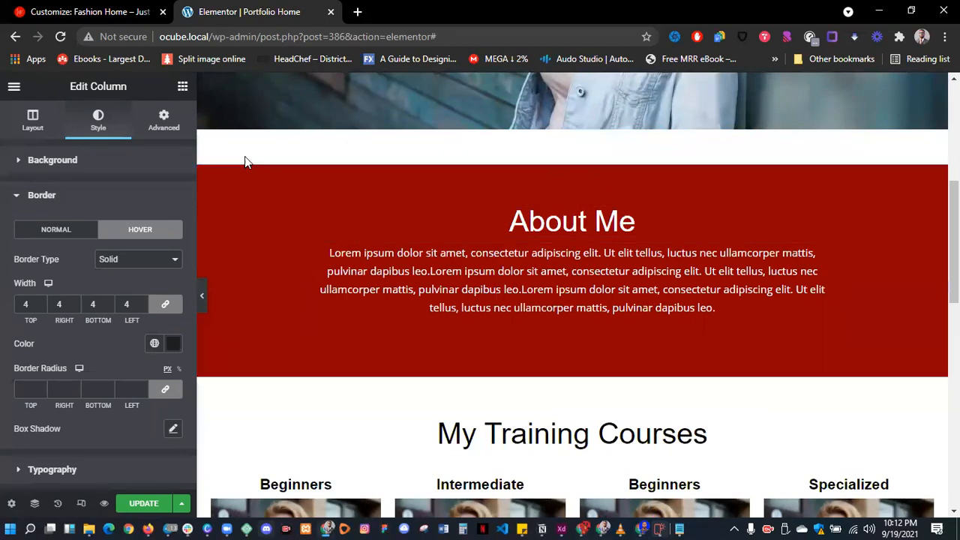
- Add a centred 'Learn More' button to the About Me column, linked to the About page
left_click(182, 87)
left_click_drag(152, 349, 561, 320)
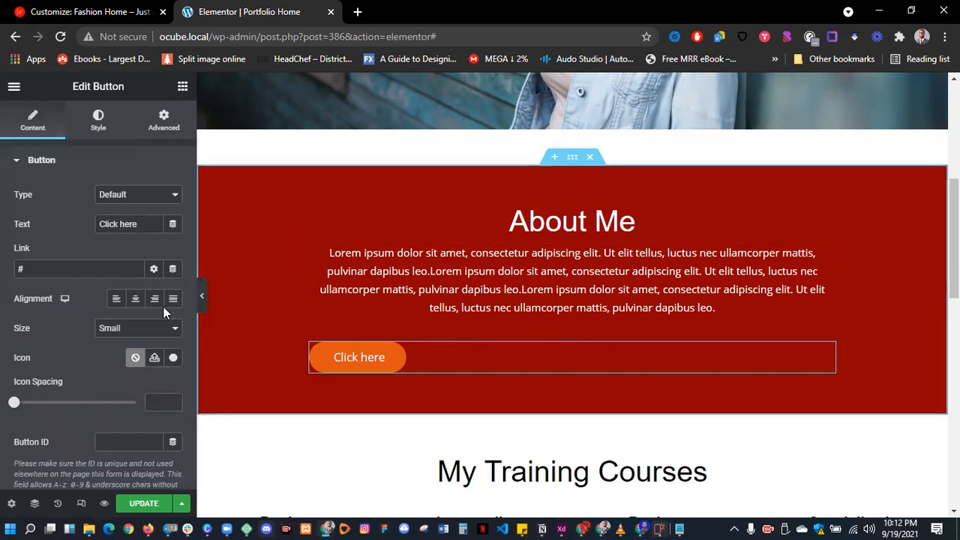
left_click(136, 301)
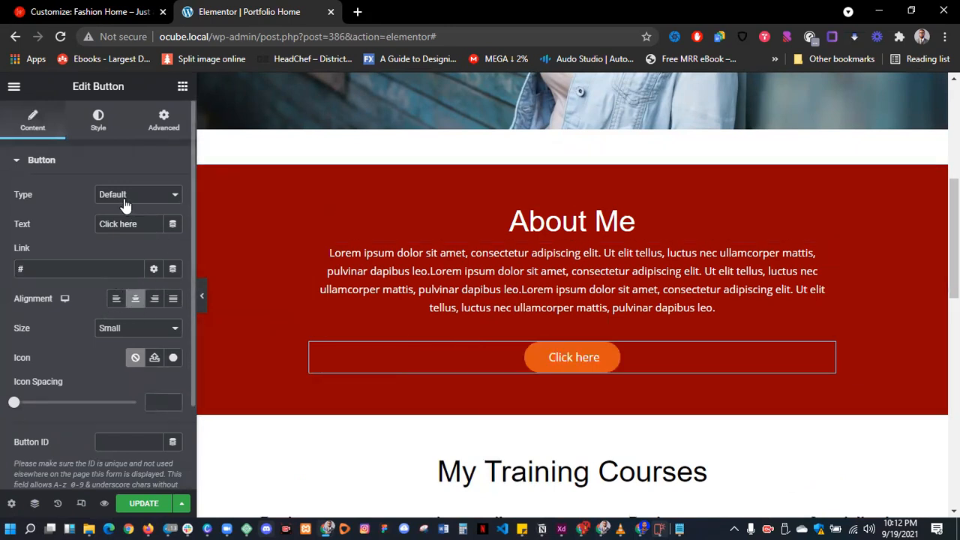
type("Lea")
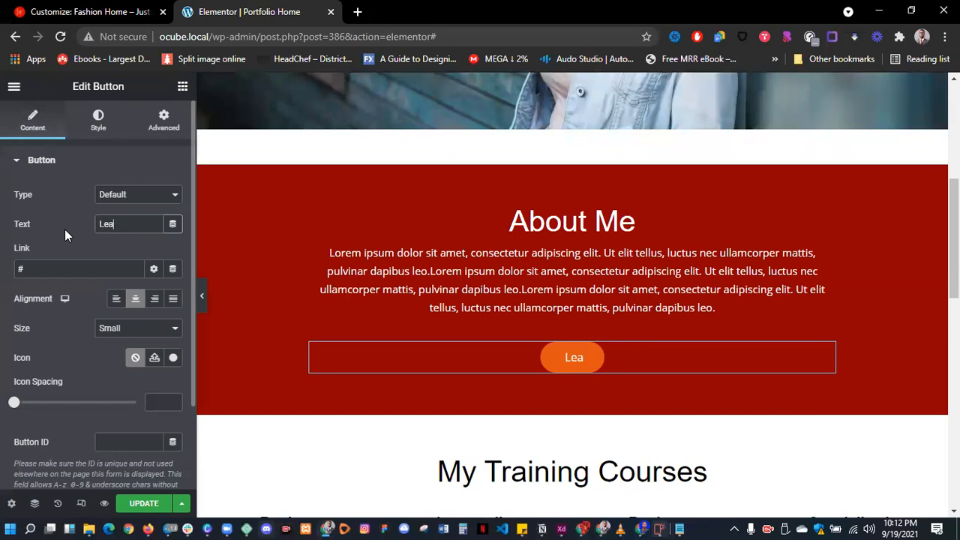
type("rn More")
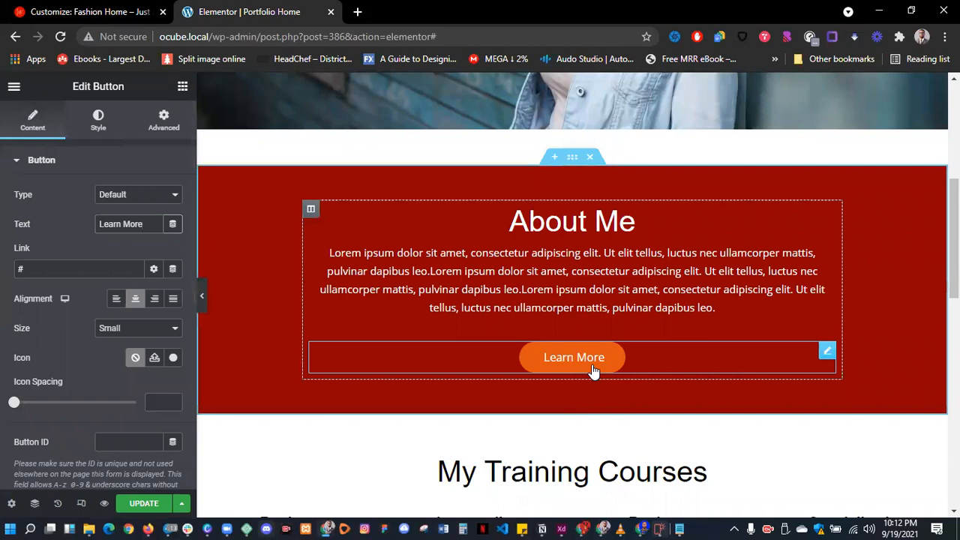
left_click(69, 269)
key("ctrl+a")
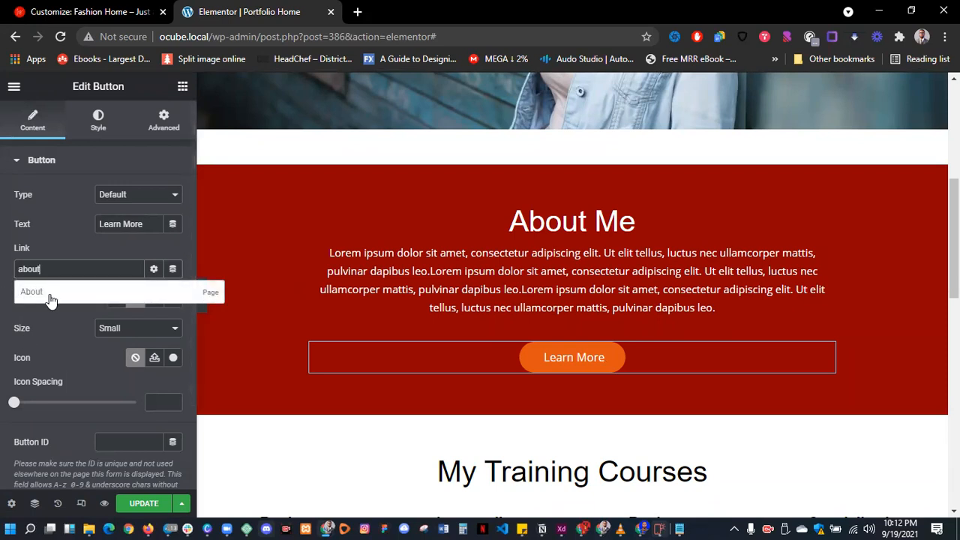
left_click(58, 297)
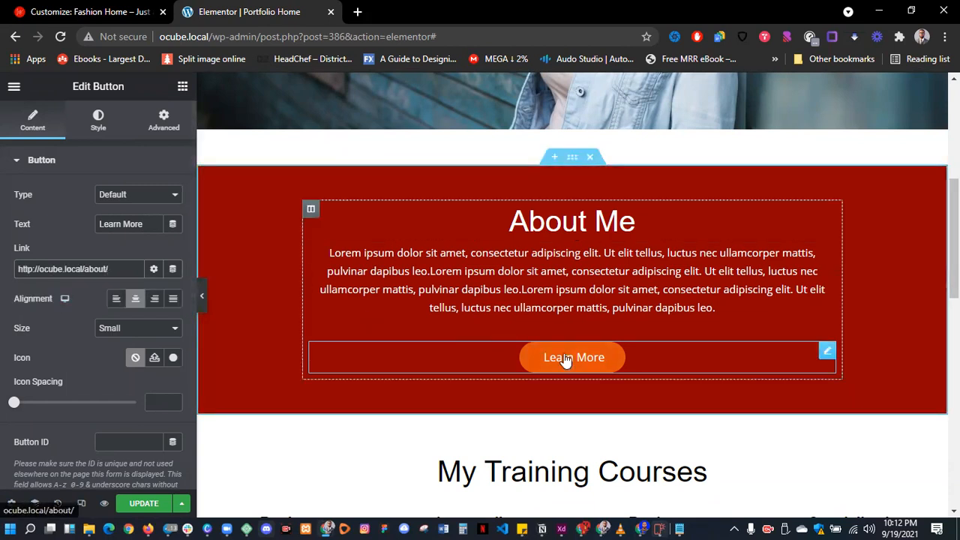
- Give the Learn More button a white background and red global-colour text
left_click(90, 120)
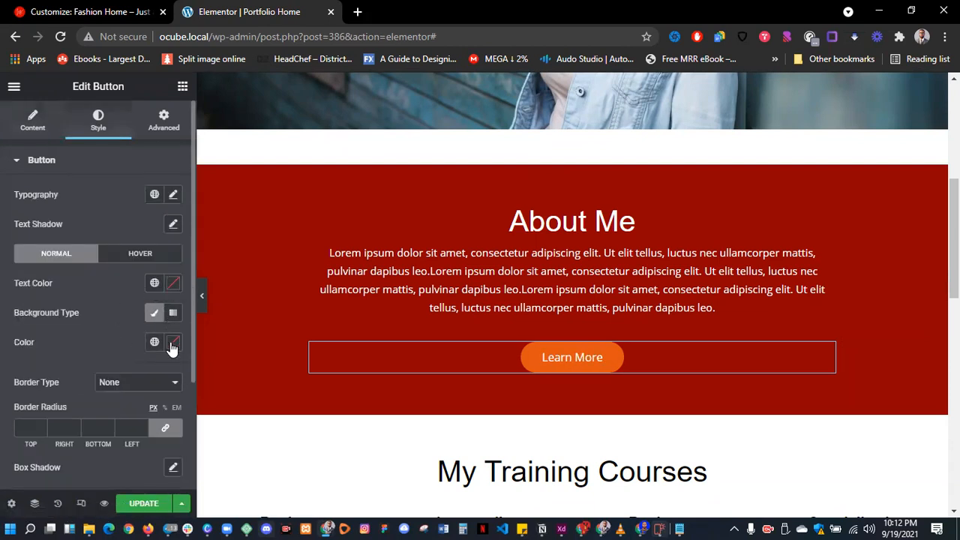
left_click(171, 344)
left_click_drag(182, 257, 65, 133)
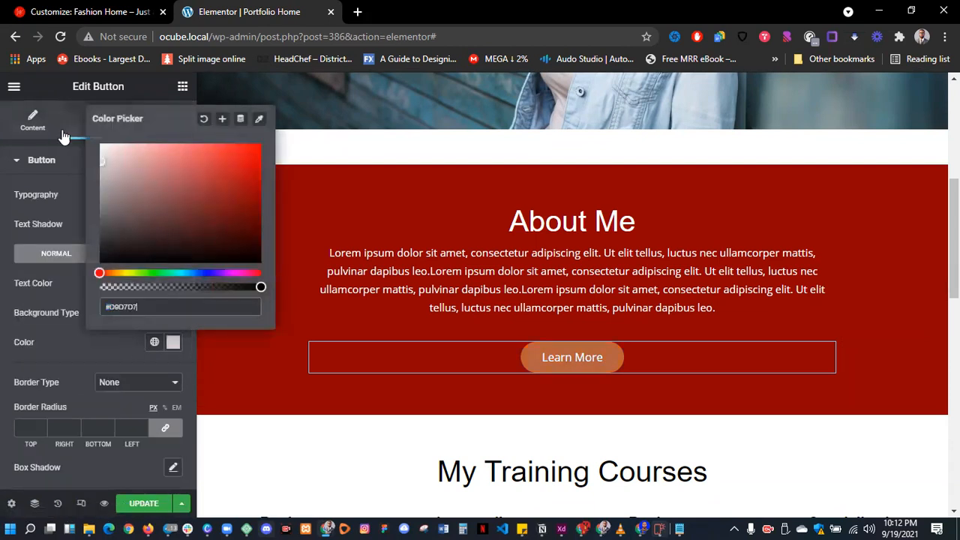
left_click(86, 331)
left_click(153, 283)
scroll(82, 361, "down", 10)
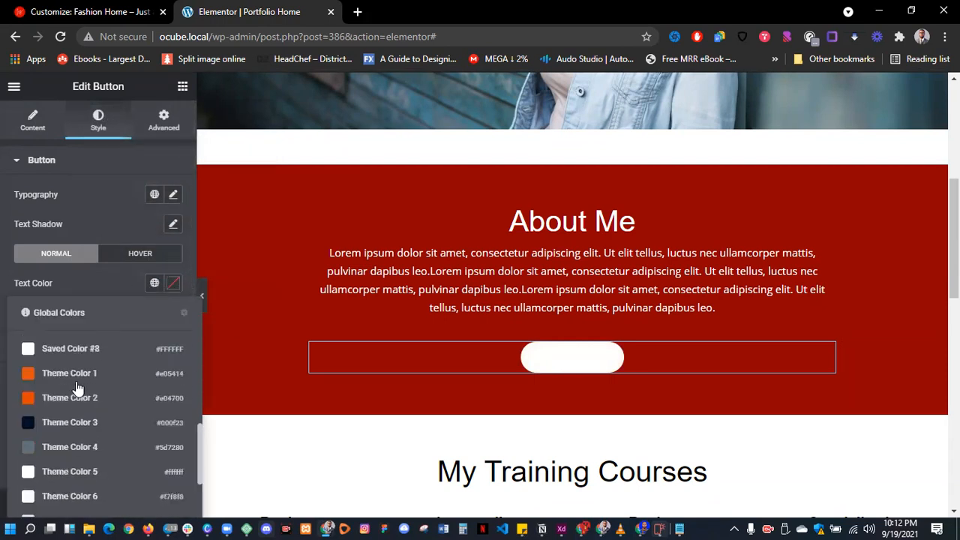
left_click(78, 496)
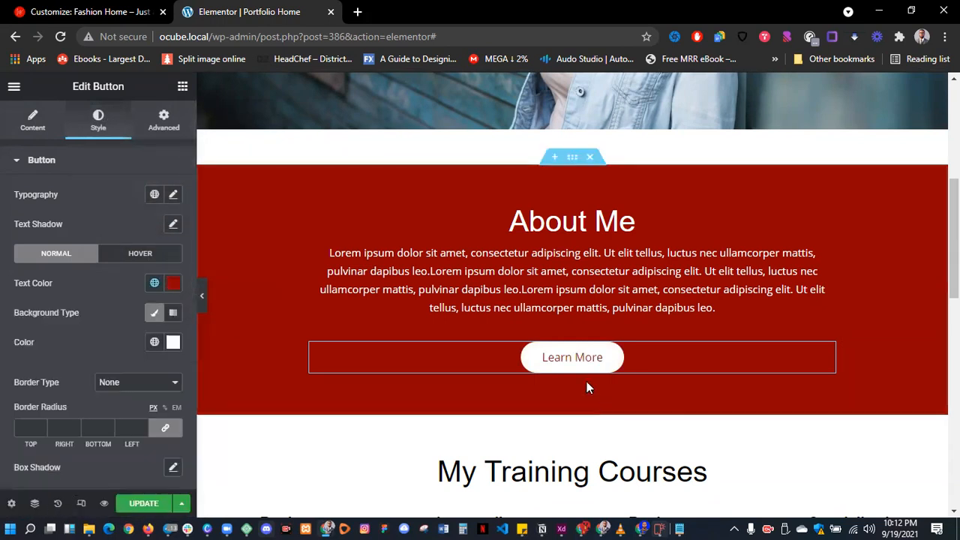
scroll(653, 368, "down", 4)
scroll(627, 385, "up", 2)
scroll(568, 257, "down", 6)
scroll(570, 350, "down", 3)
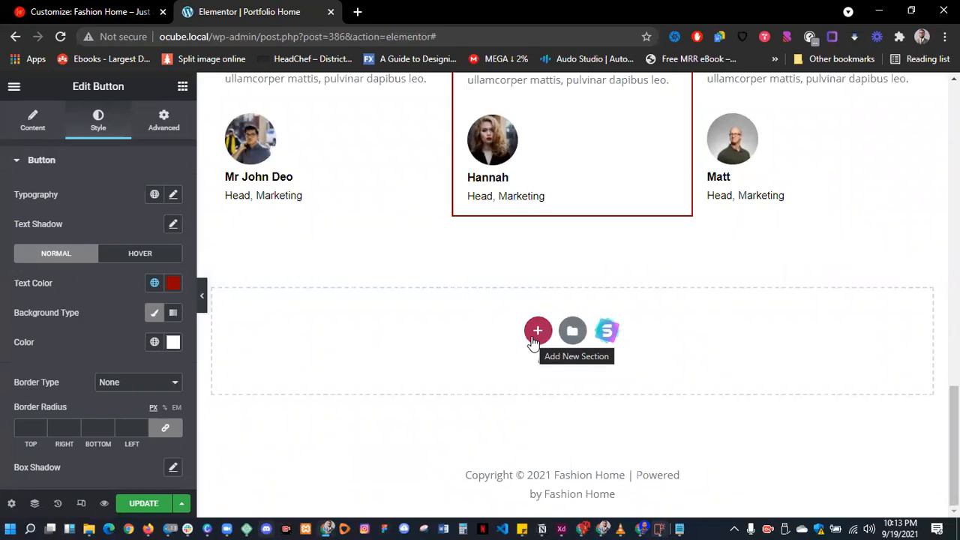
- Insert a two-column section below Testimonials with a 441 minimum height
left_click(537, 332)
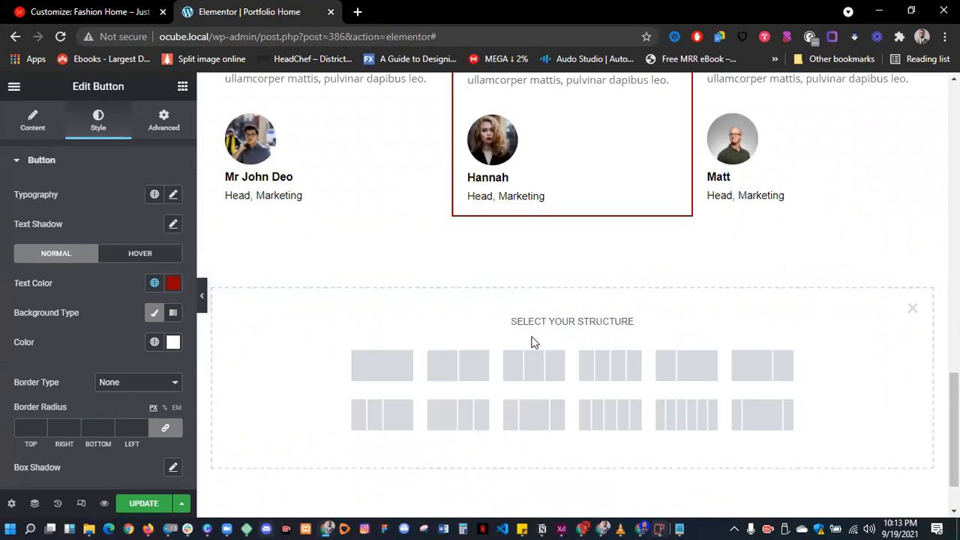
left_click(465, 374)
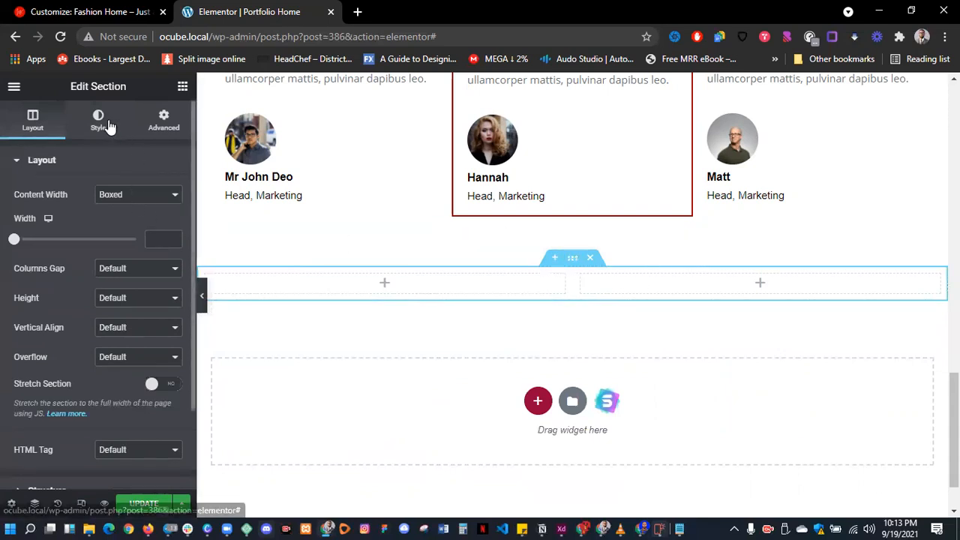
left_click(52, 118)
left_click(114, 300)
left_click(120, 337)
left_click_drag(48, 344, 51, 344)
scroll(470, 336, "down", 1)
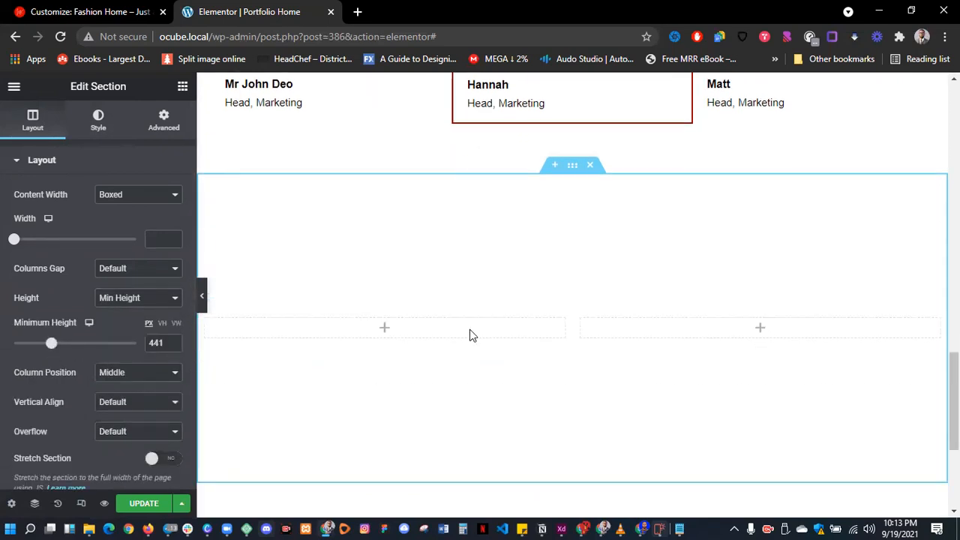
scroll(470, 335, "down", 1)
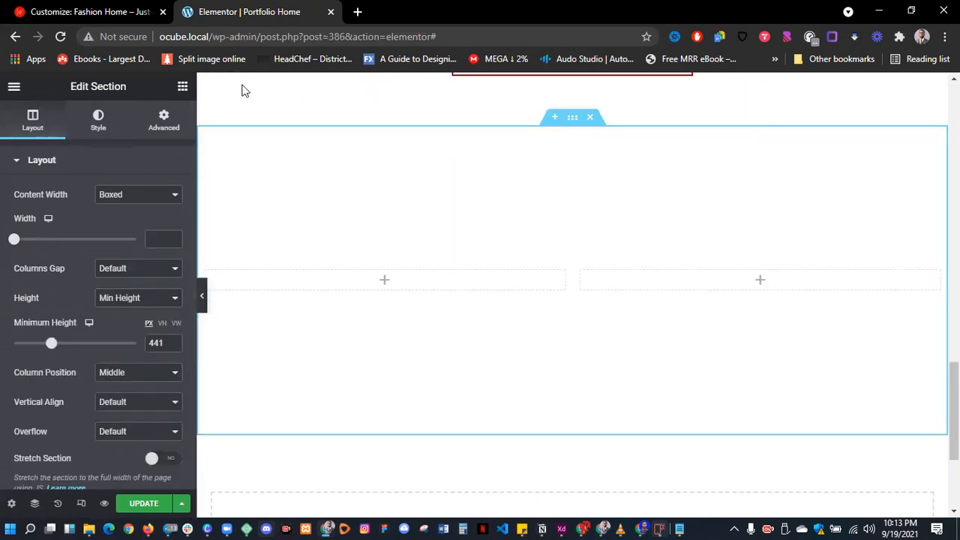
- Place a full-size image of the redhead portrait in the left column
left_click(183, 87)
left_click_drag(55, 271, 349, 277)
left_click(124, 292)
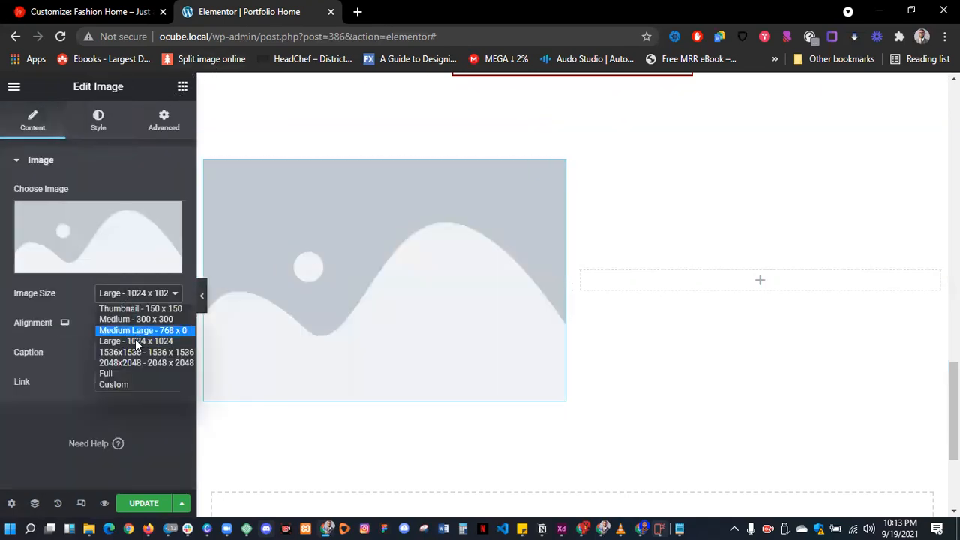
left_click(133, 373)
left_click(116, 258)
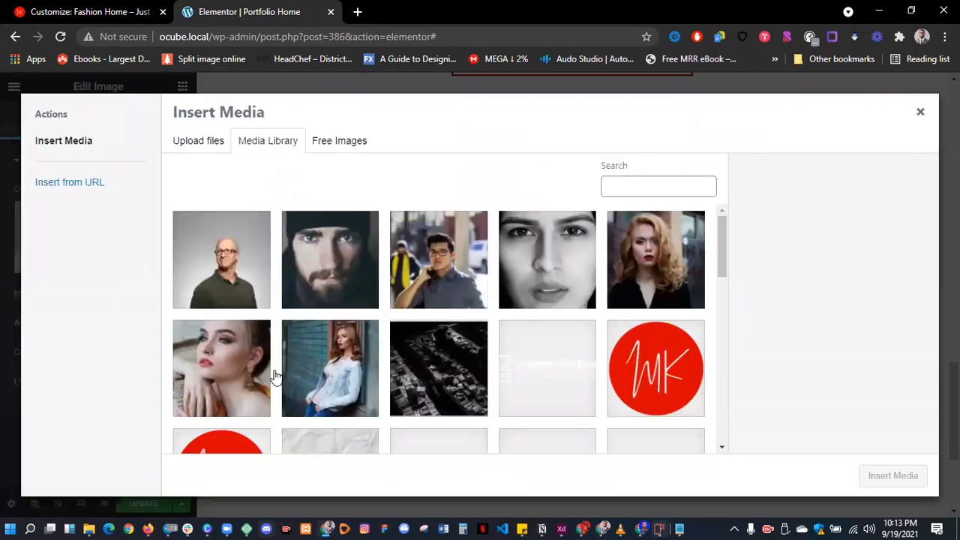
left_click(245, 361)
left_click(670, 256)
left_click(916, 474)
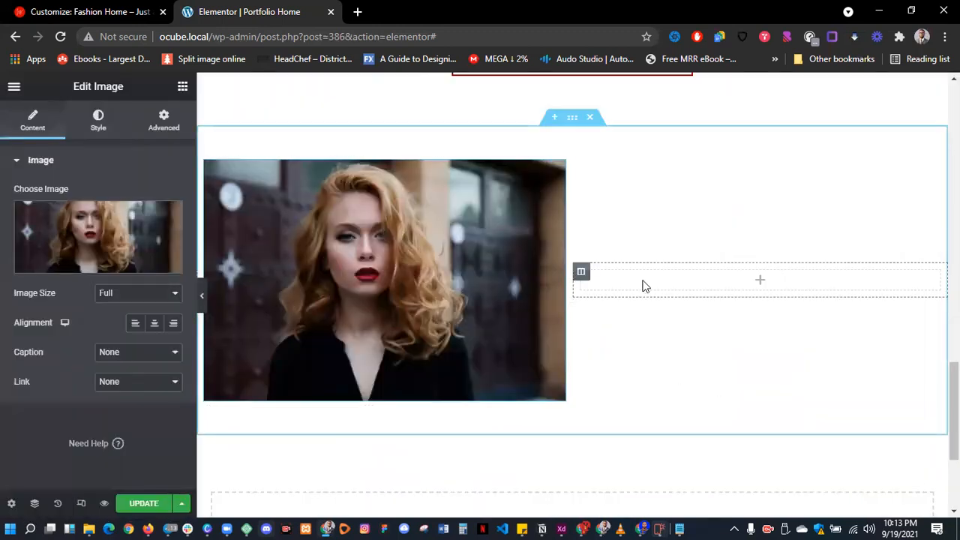
left_click(184, 87)
- Add a right-column heading reading 'become a fashion guru today' and drop a button below it
left_click_drag(145, 219, 722, 276)
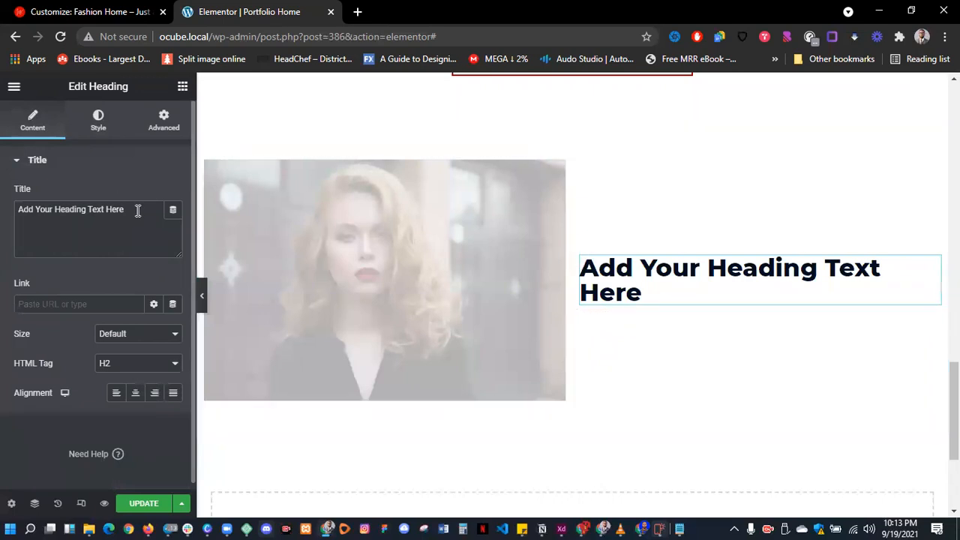
key("ctrl+a")
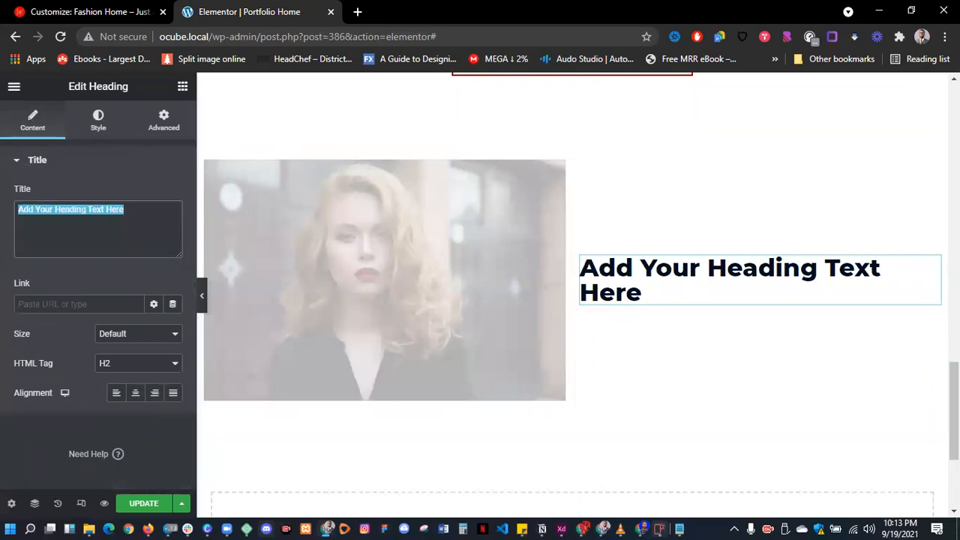
type("Start")
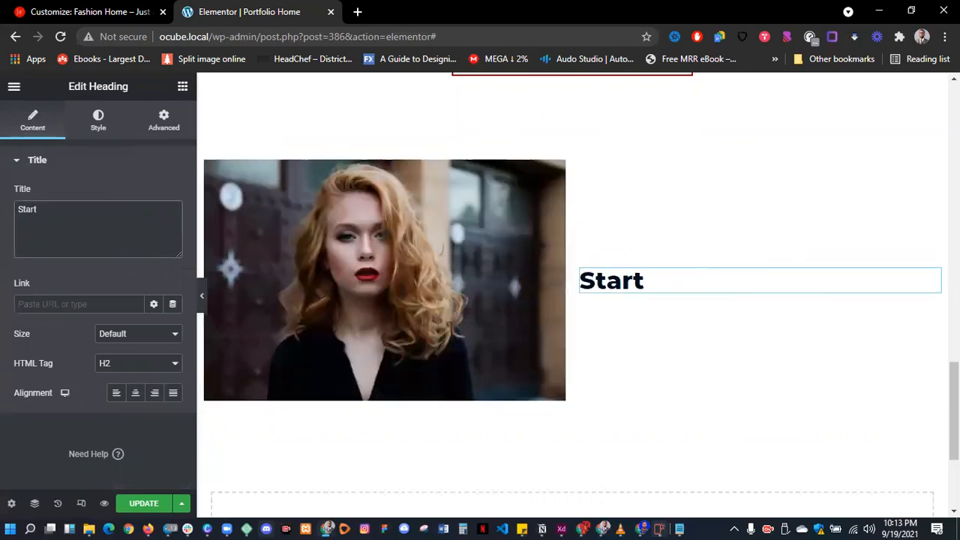
key("BackSpace")
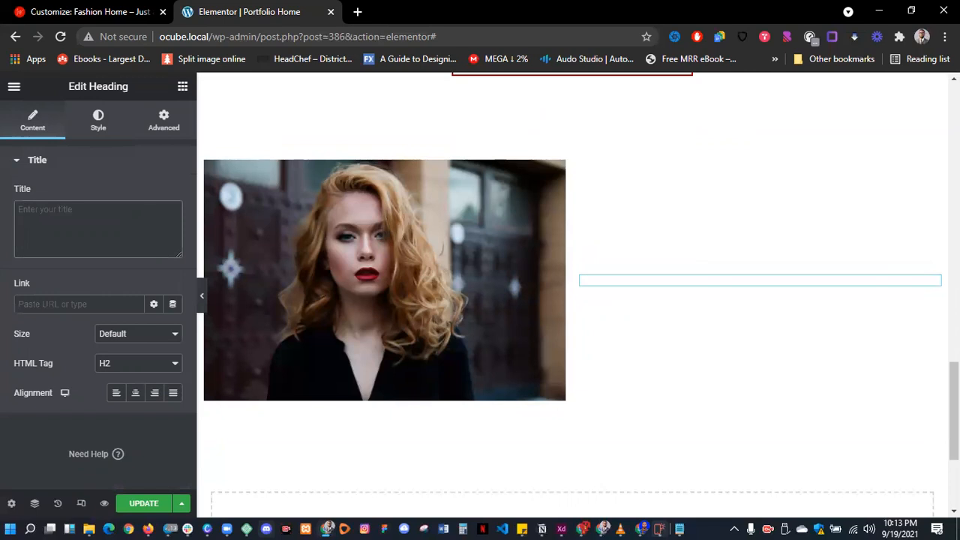
type("Sta")
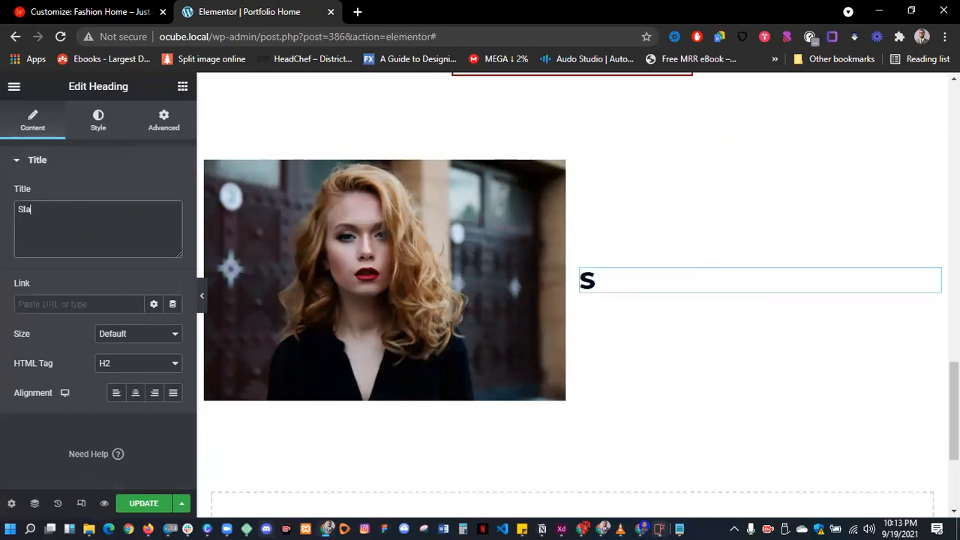
type("r your")
key("ctrl+a")
type("become a ")
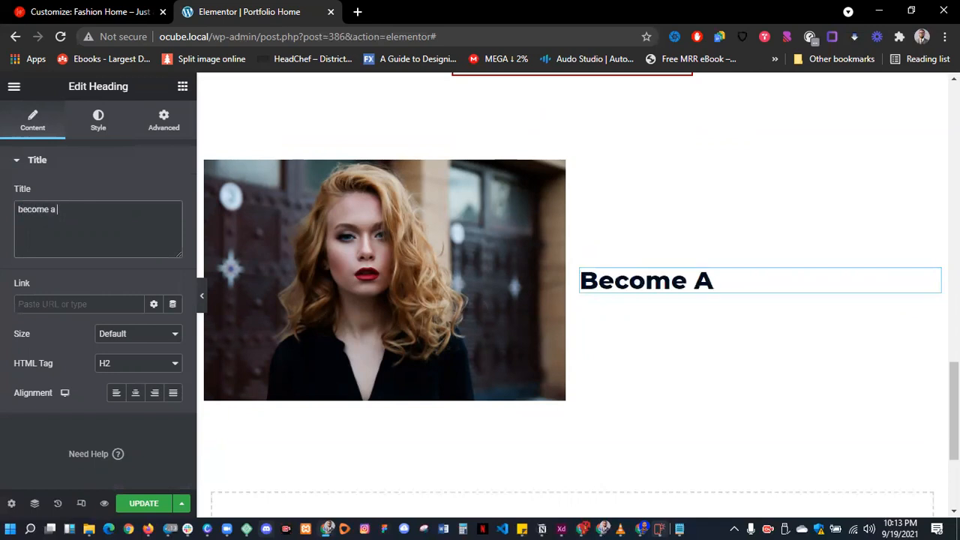
type("fashion guru")
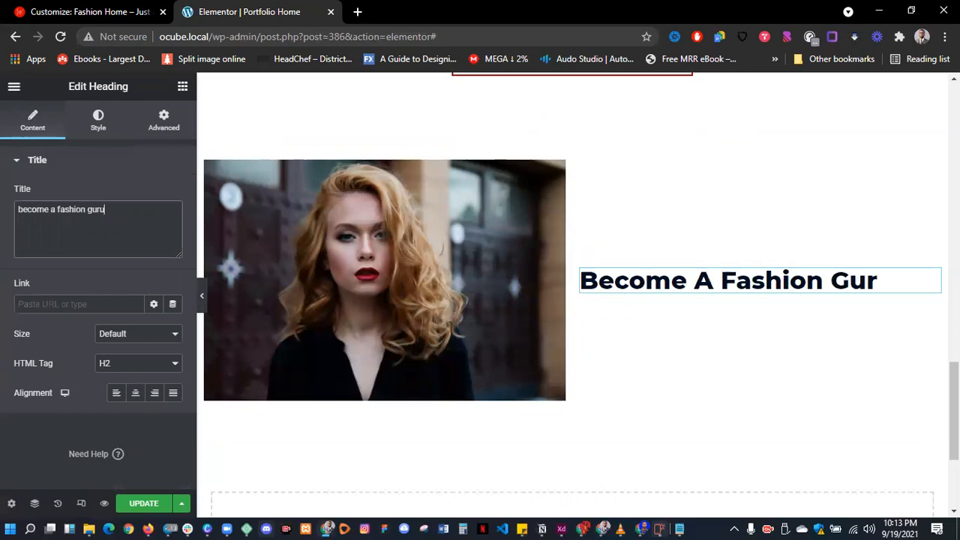
type(" today")
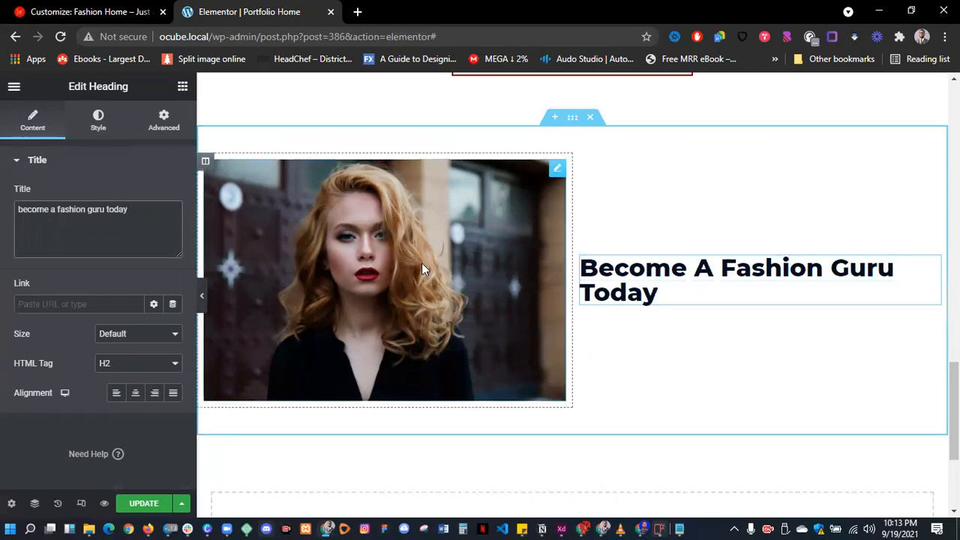
left_click(182, 86)
left_click_drag(144, 351, 631, 307)
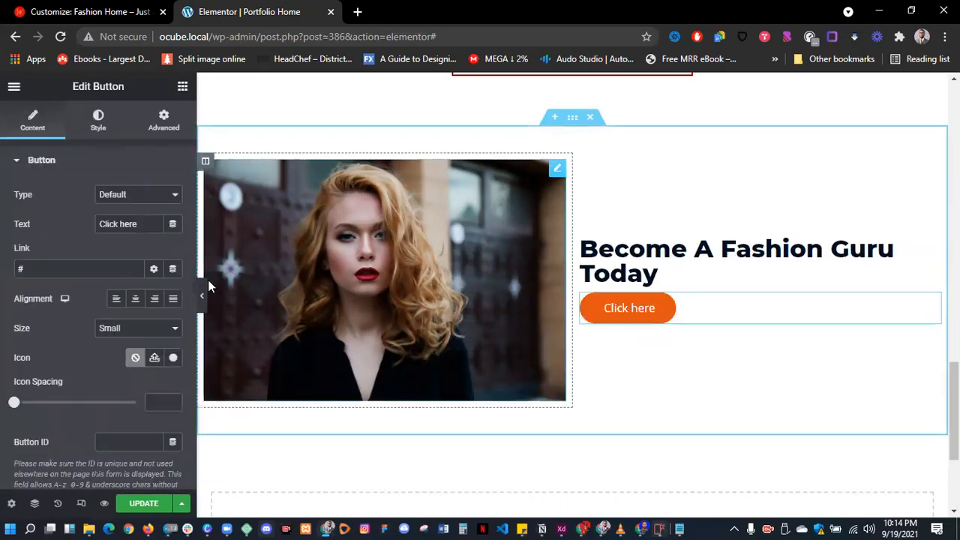
- Label the button Register Now, paste the Intermediate course button's style onto it, and left-align it
triple_click(131, 223)
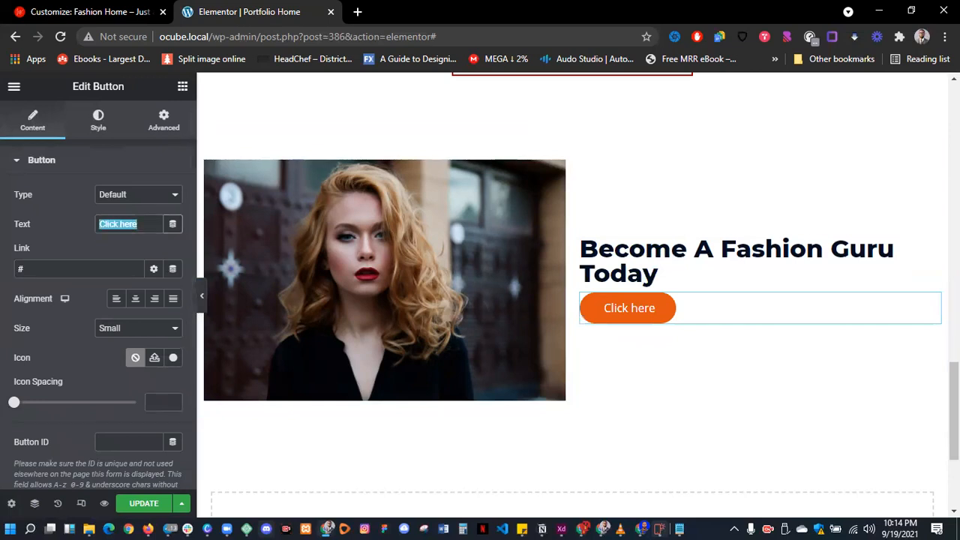
type("Rei")
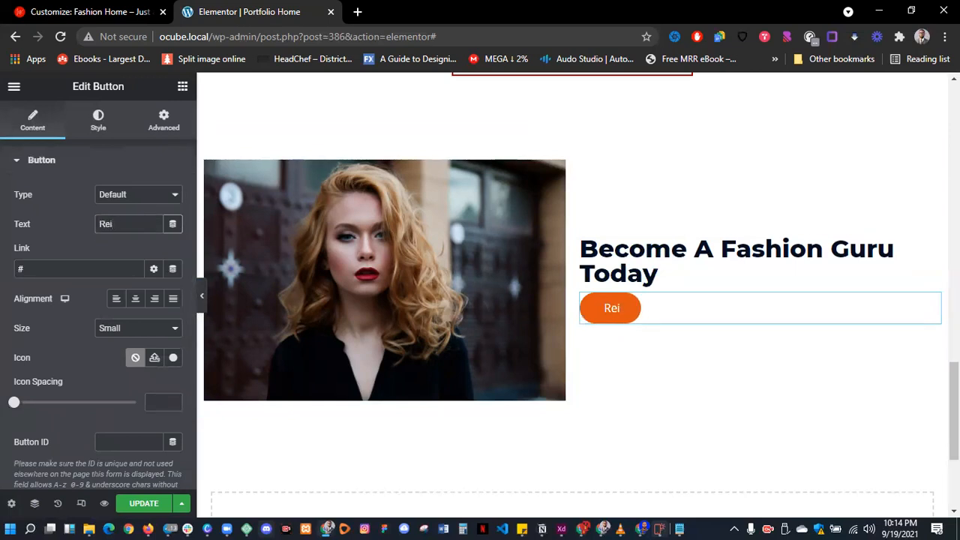
type("gister Now")
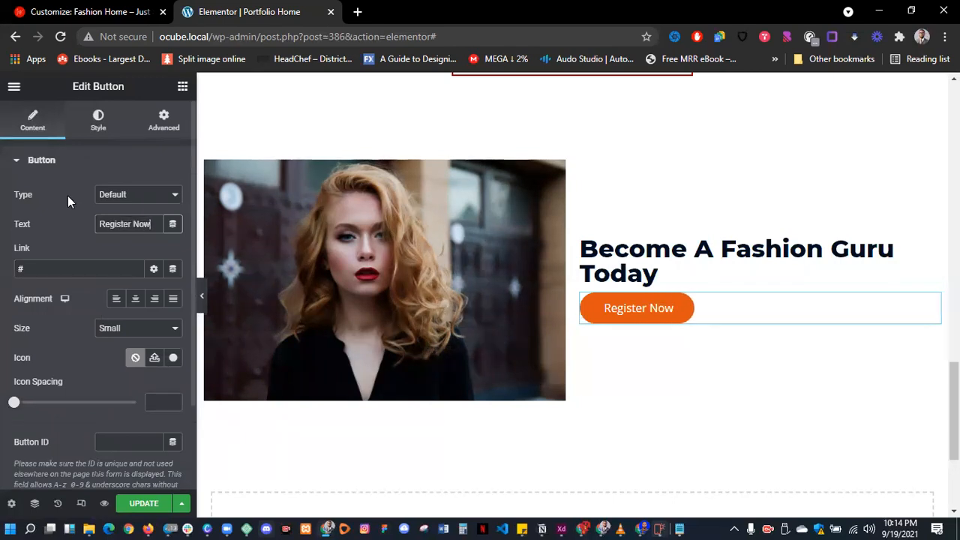
scroll(441, 285, "up", 2)
scroll(440, 284, "up", 5)
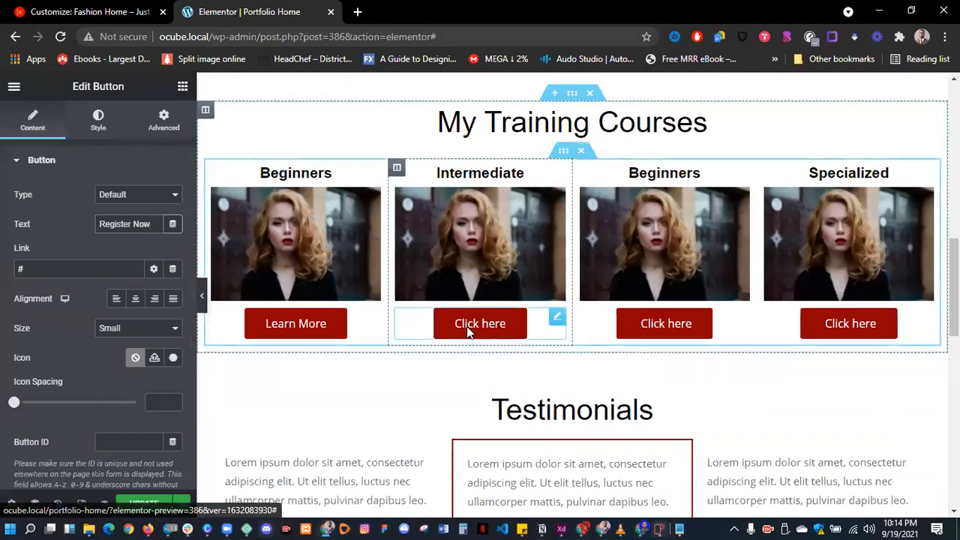
right_click(468, 323)
left_click(521, 361)
scroll(513, 364, "down", 6)
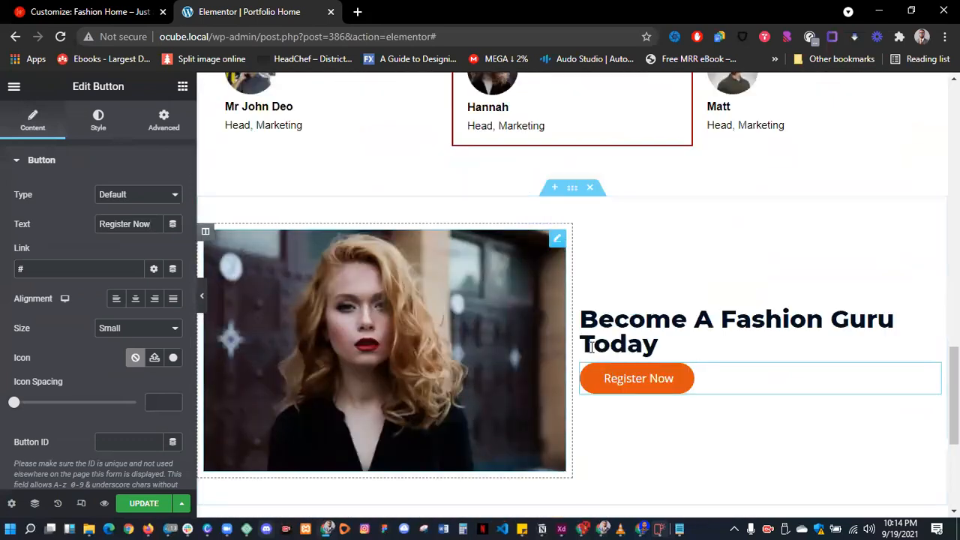
right_click(626, 384)
left_click(678, 400)
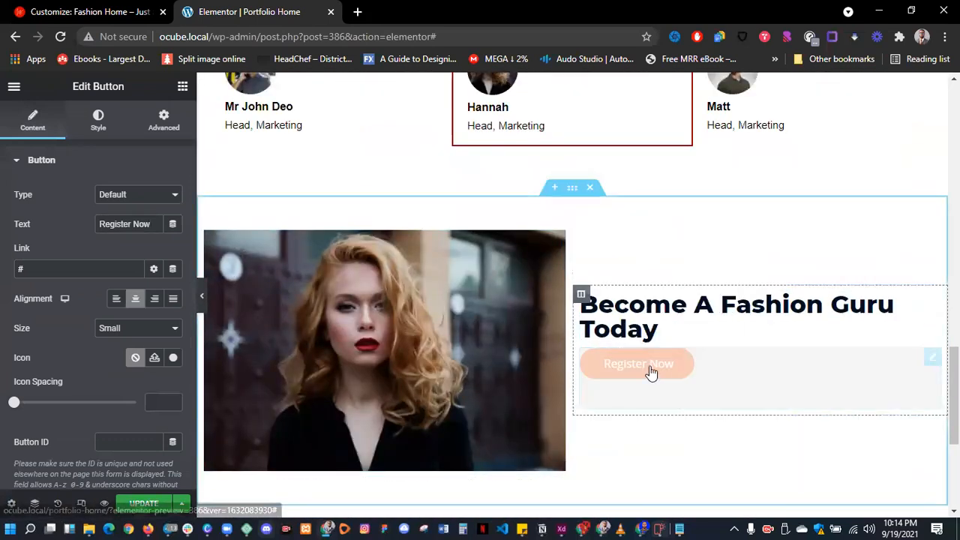
left_click(116, 299)
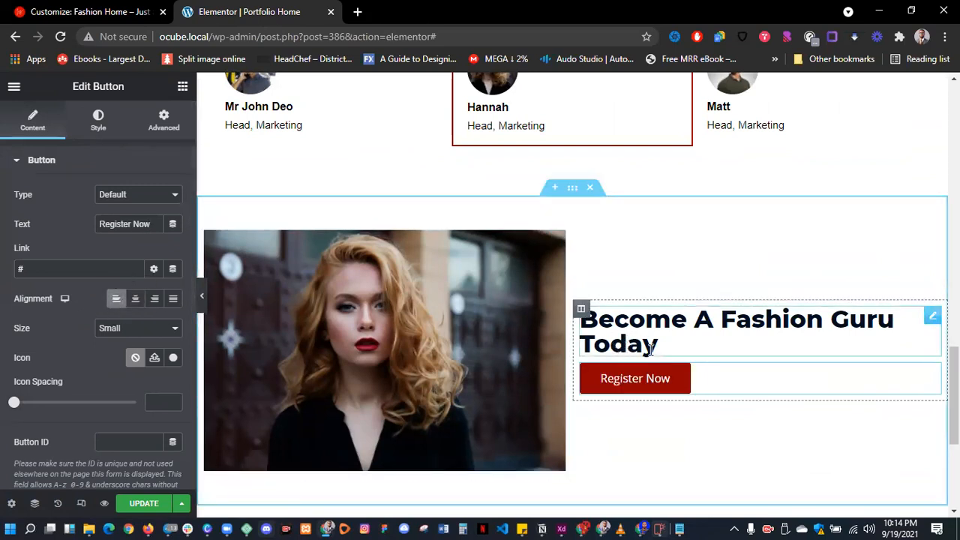
left_click(607, 330)
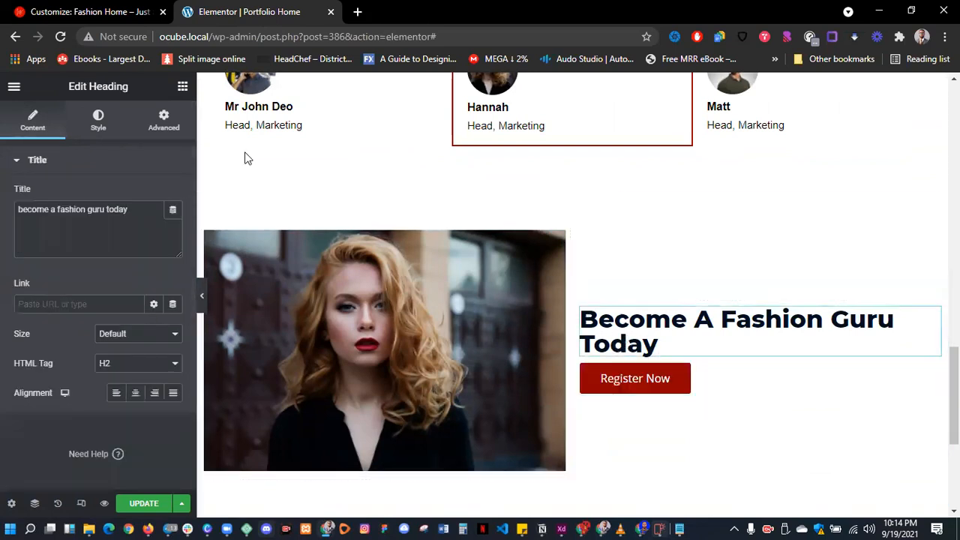
- Set 15 px padding on all sides of the Fashion Guru heading
left_click(159, 120)
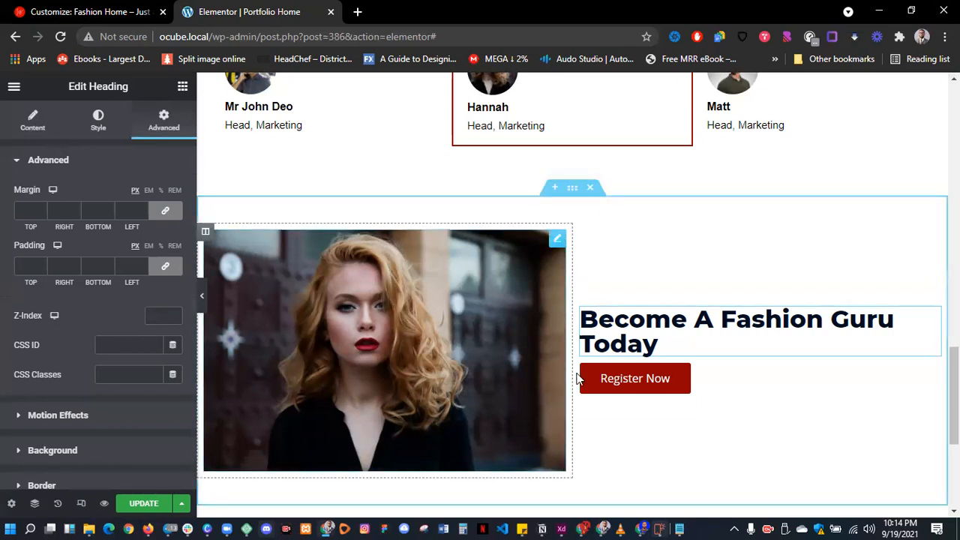
scroll(718, 407, "down", 1)
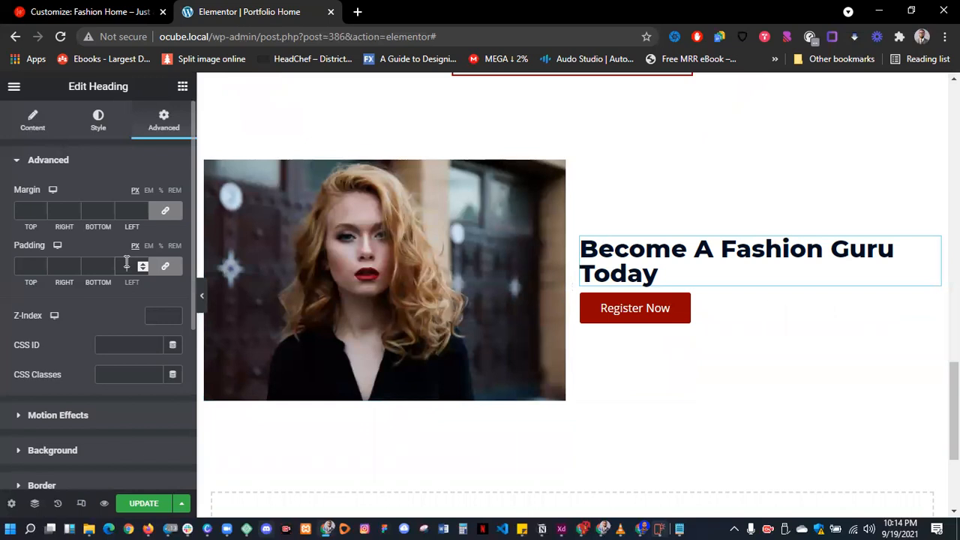
left_click(121, 211)
type("15")
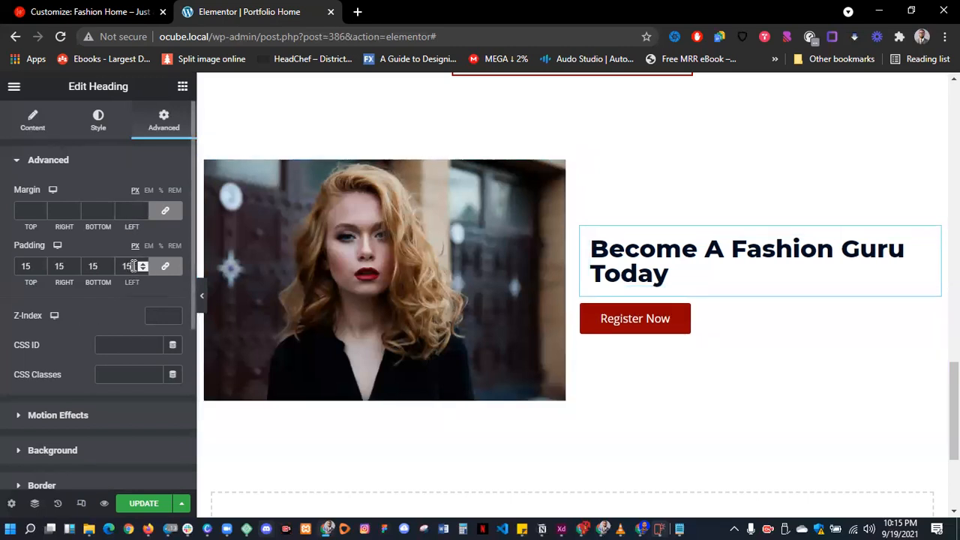
left_click(646, 319)
left_click(163, 118)
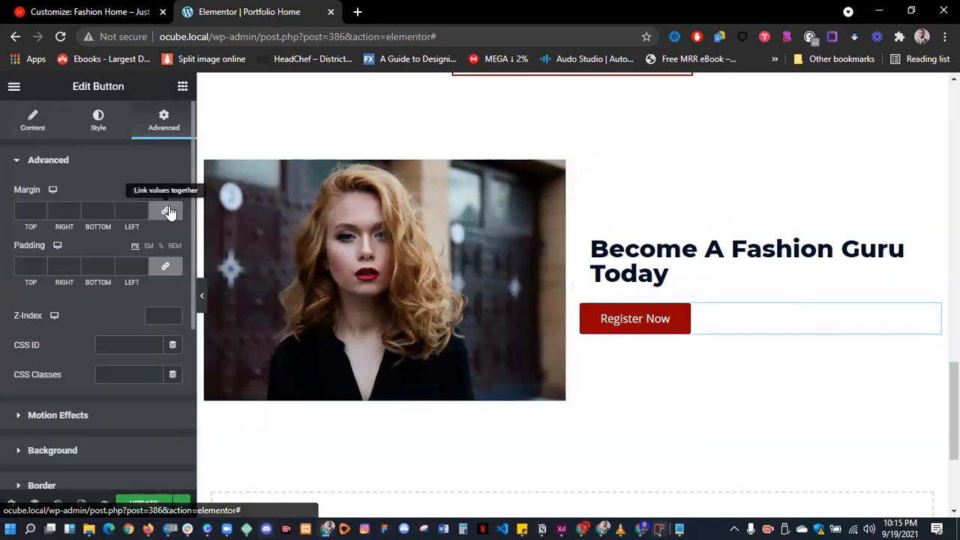
- Give the Register Now button a 20 px top margin and its column 20 px padding
left_click(23, 210)
type("20")
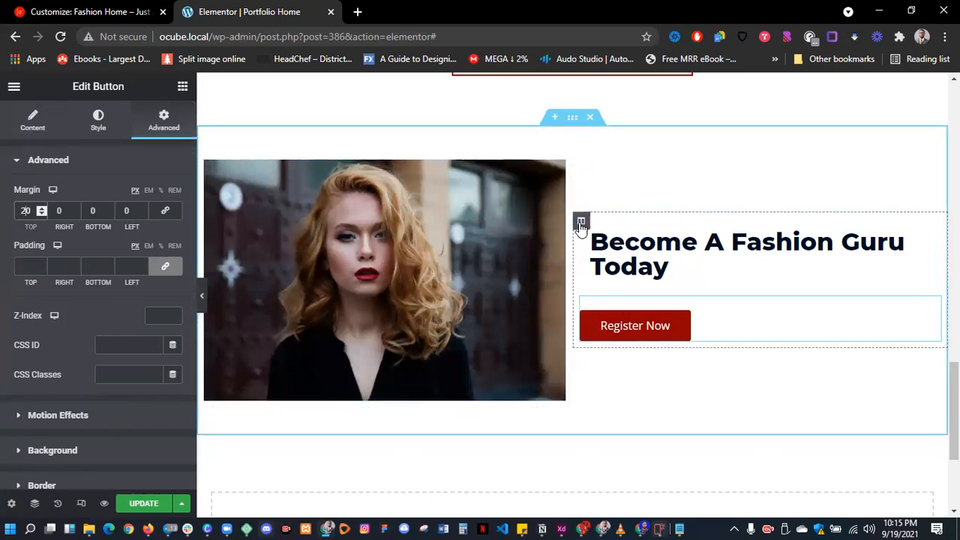
left_click(580, 221)
left_click(155, 132)
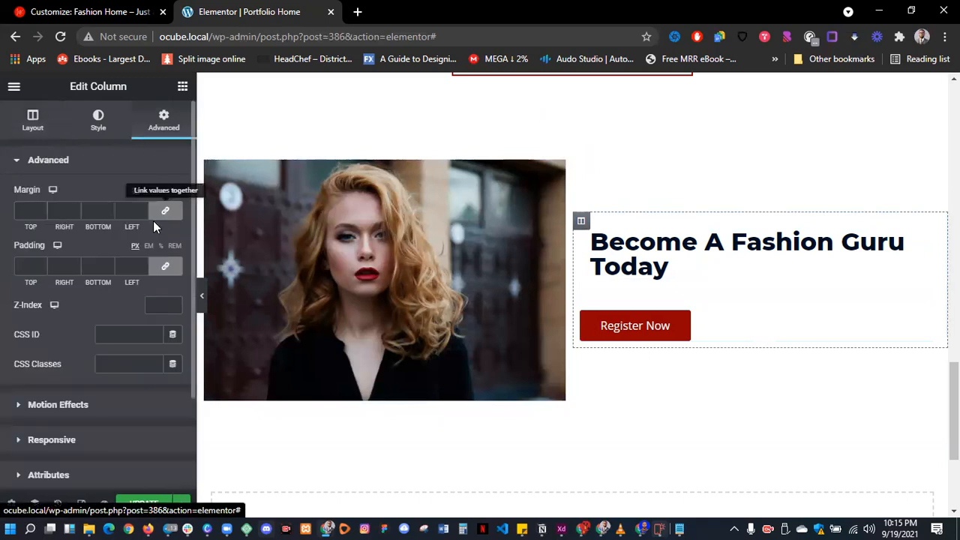
left_click(134, 267)
type("20")
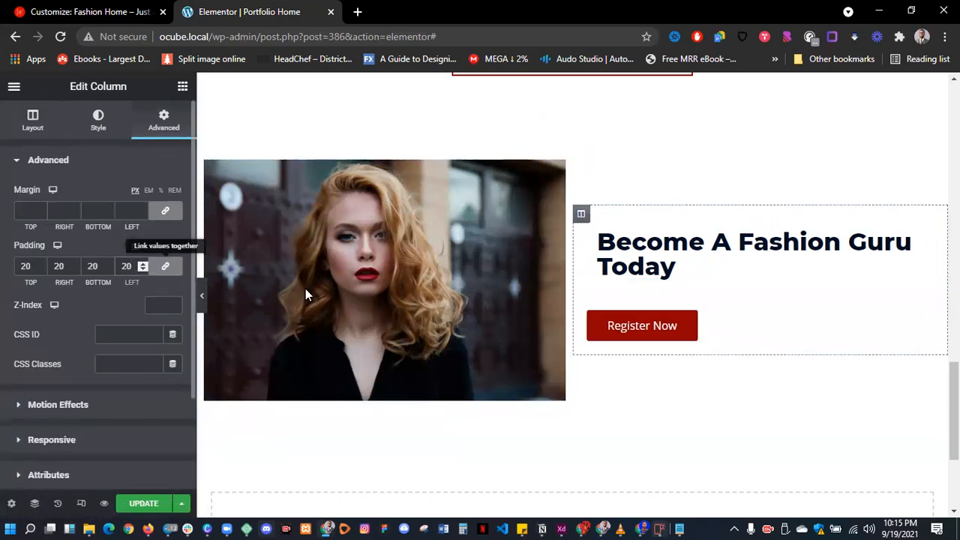
- Adjust the Register Now button's left padding toward 15 px
left_click(614, 327)
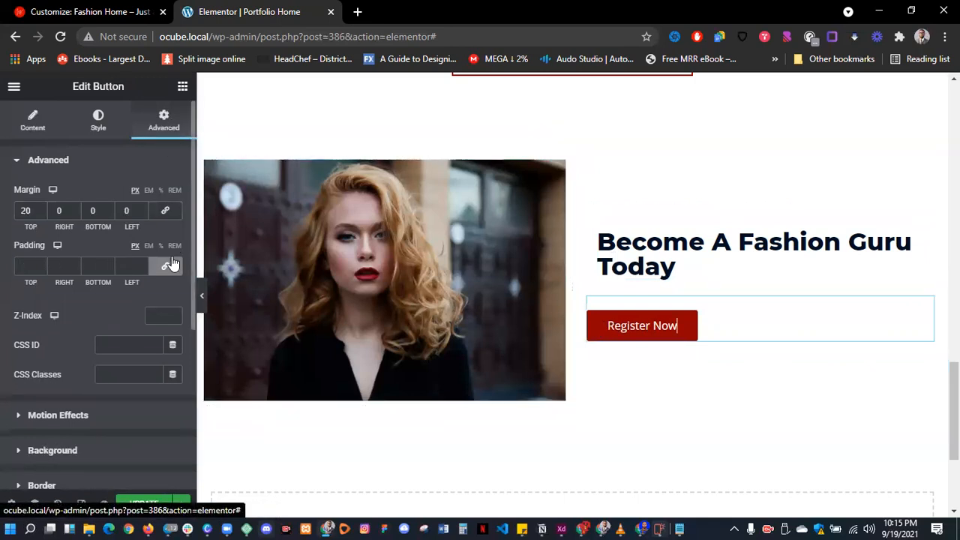
type("150")
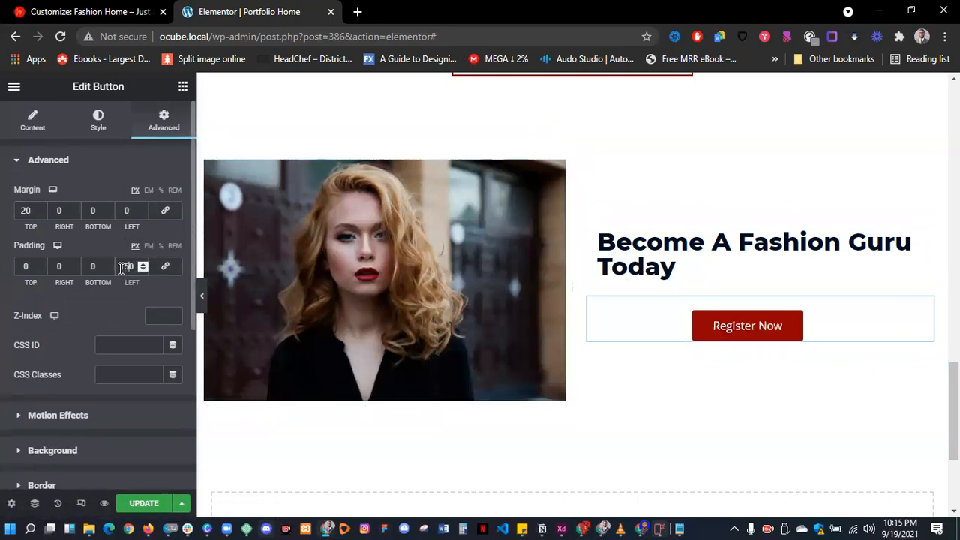
key("BackSpace")
key("BackSpace")
key("BackSpace")
type("0")
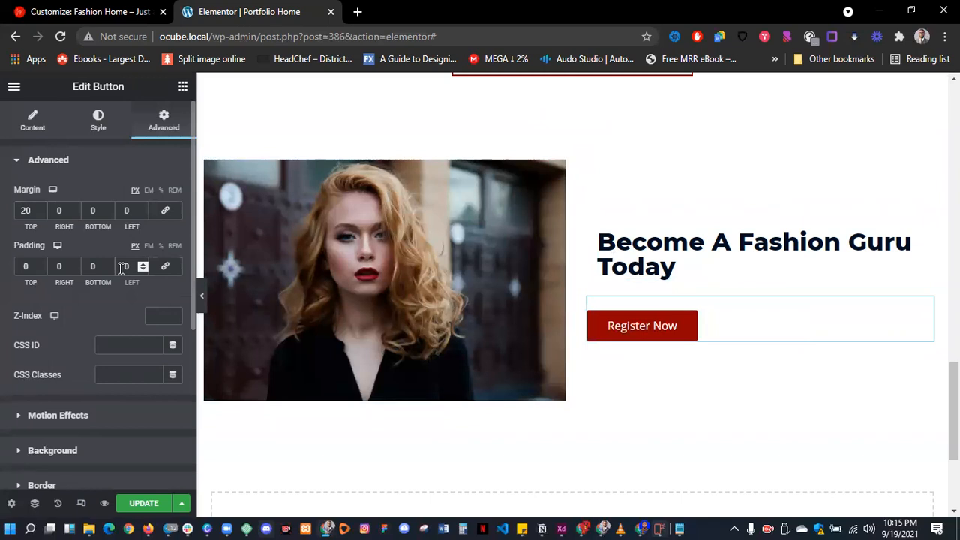
key("BackSpace")
type("150")
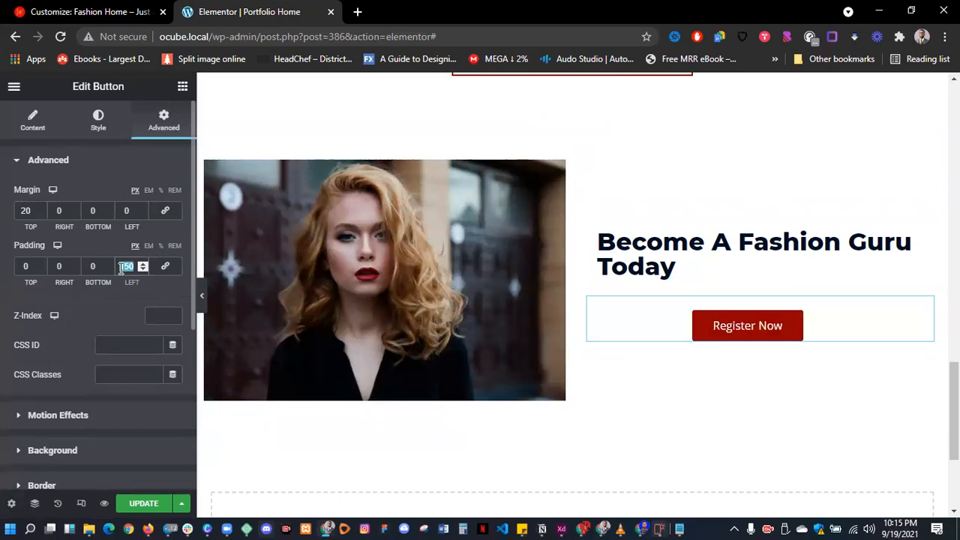
type("5")
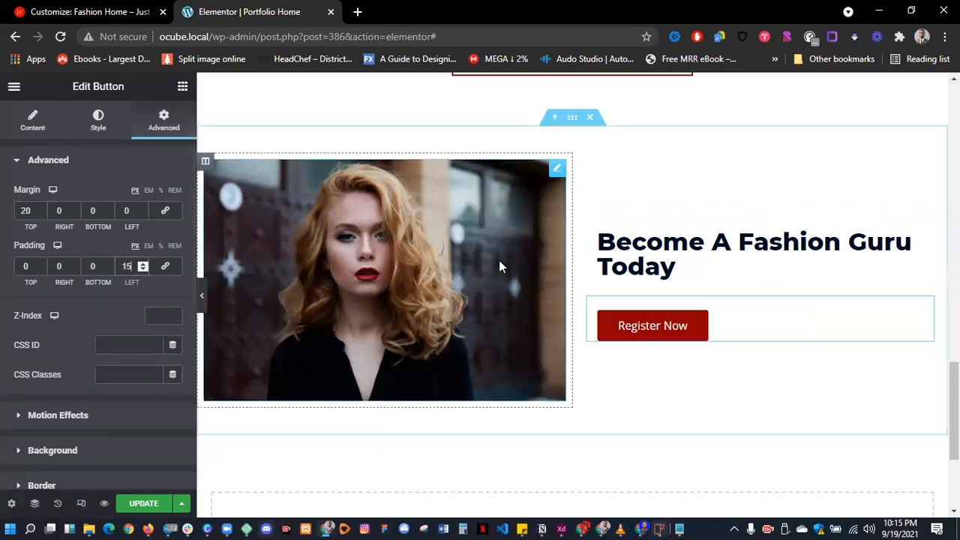
- Save the Portfolio Home changes and open its live preview in a new tab
left_click(203, 300)
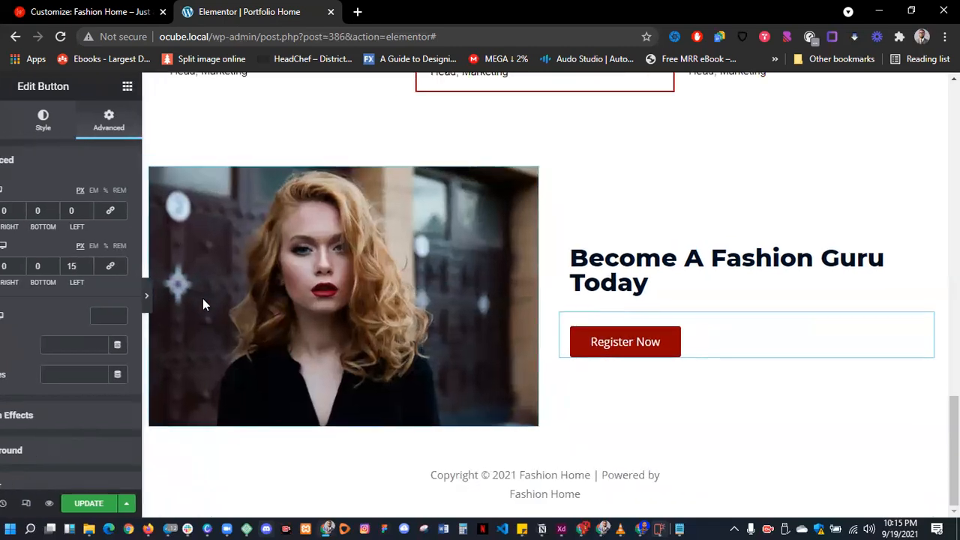
left_click(6, 301)
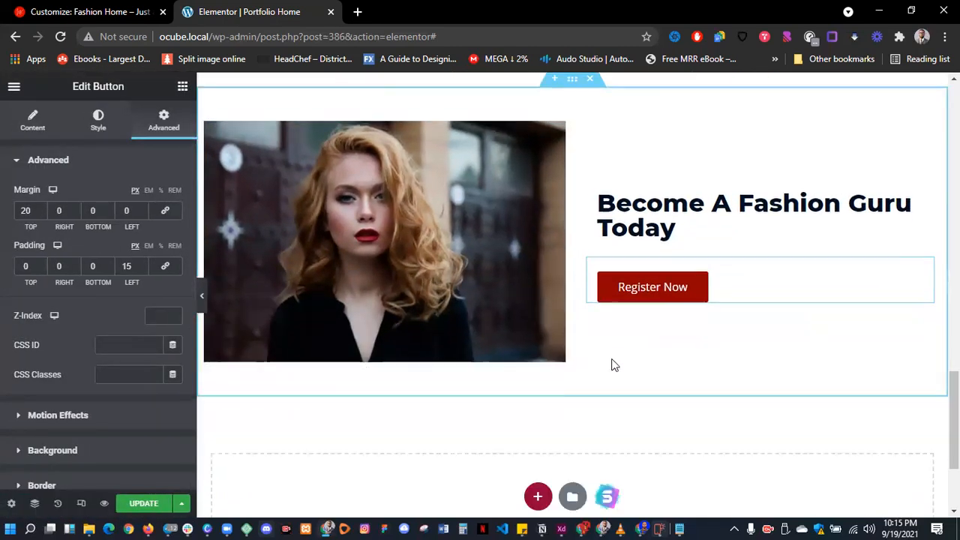
scroll(612, 365, "down", 3)
left_click(144, 504)
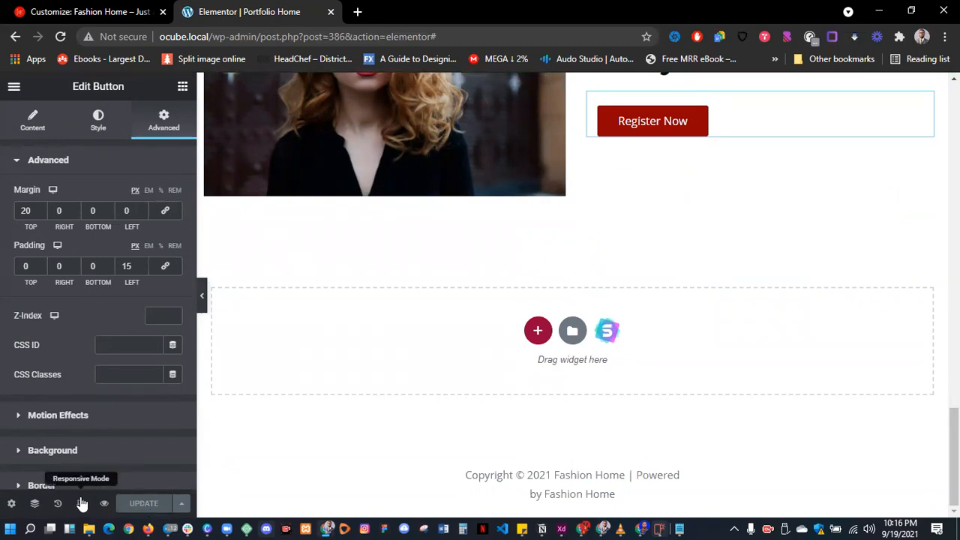
left_click(104, 504)
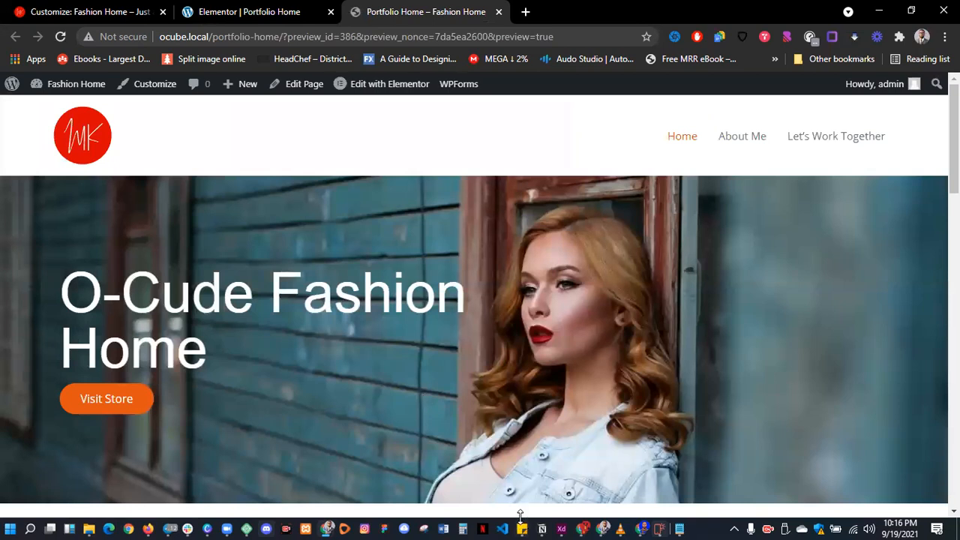
- Scroll through every section of the live preview, then return to the Elementor Portfolio Home tab
scroll(580, 346, "down", 2)
scroll(581, 346, "up", 2)
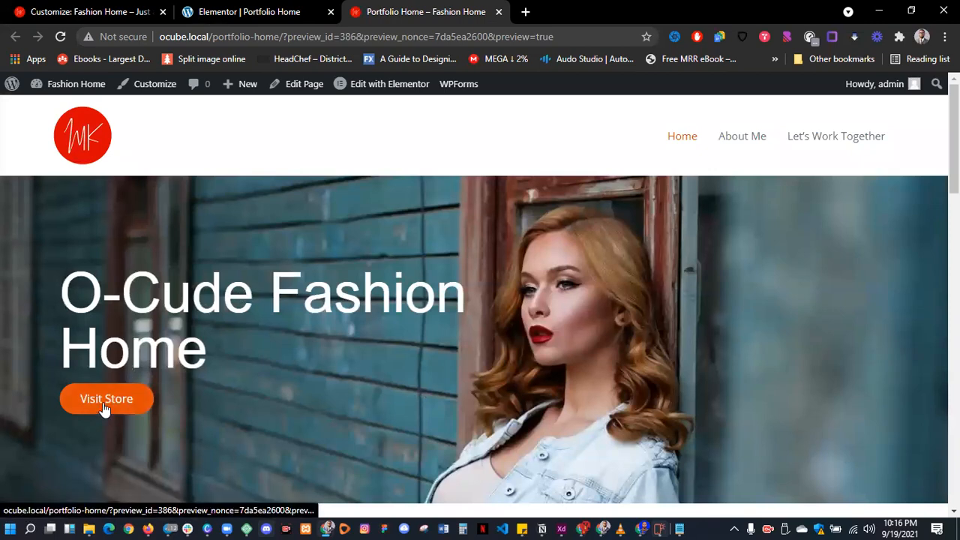
scroll(105, 408, "down", 6)
scroll(473, 268, "up", 1)
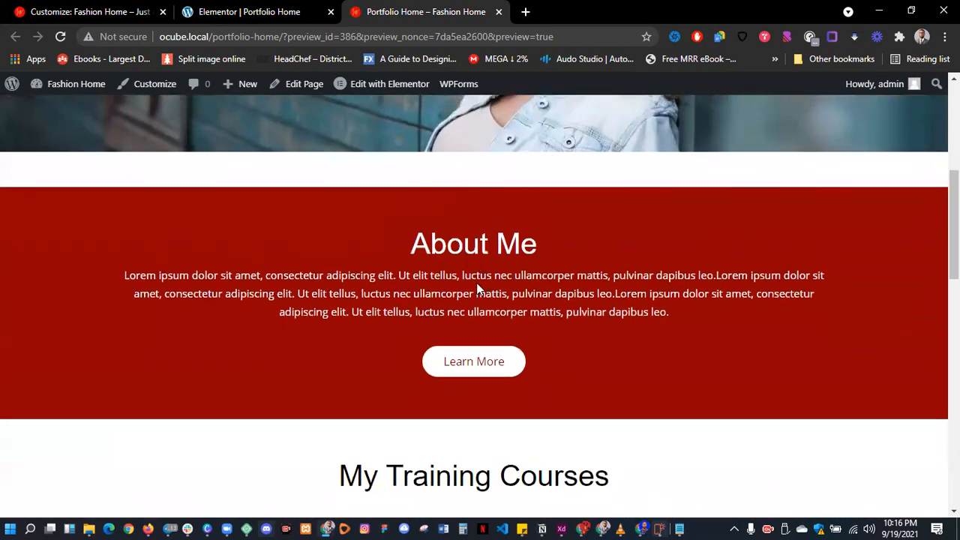
scroll(463, 364, "down", 4)
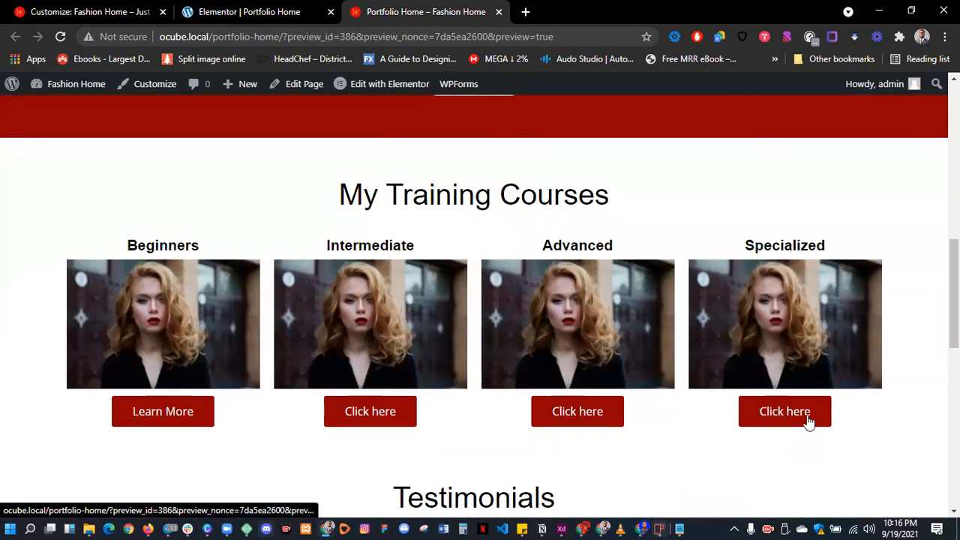
scroll(268, 404, "down", 5)
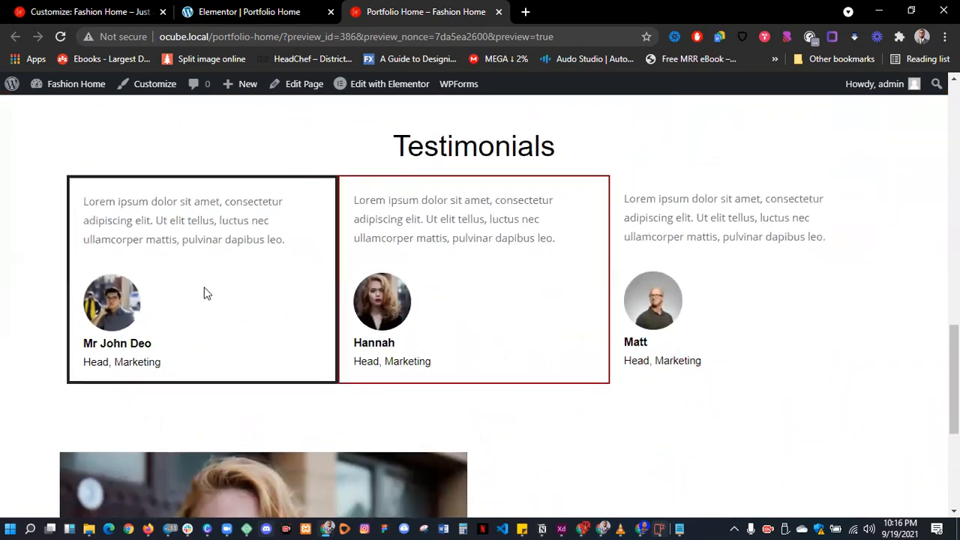
scroll(432, 301, "down", 4)
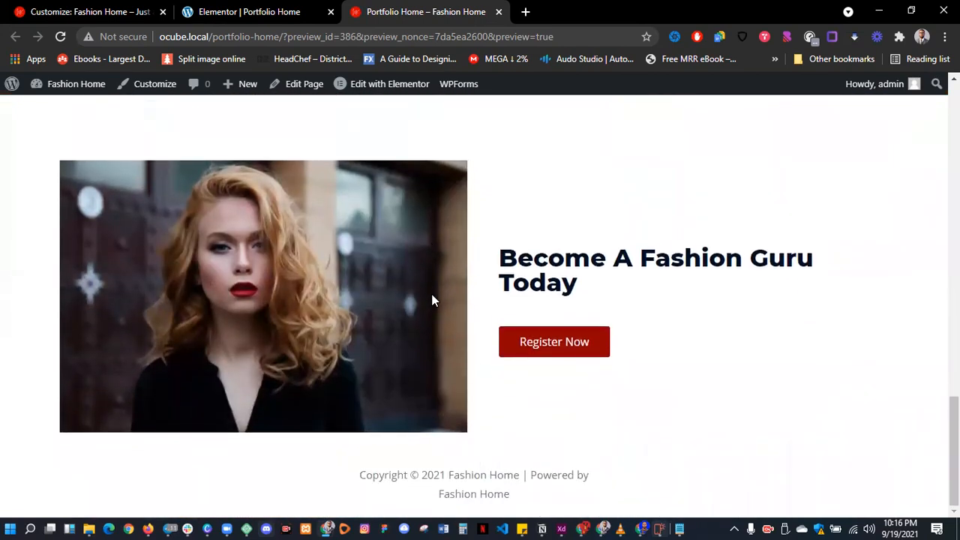
scroll(570, 356, "up", 12)
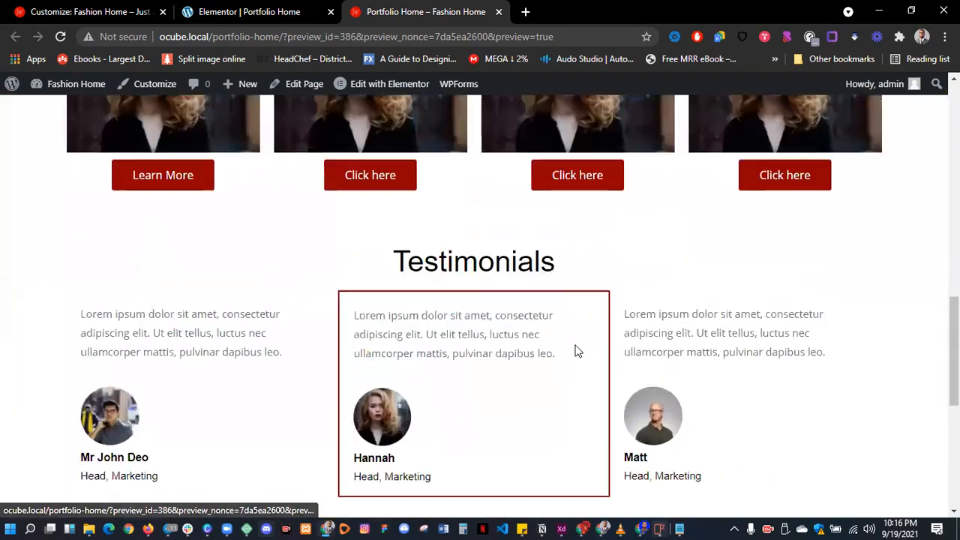
scroll(578, 348, "up", 6)
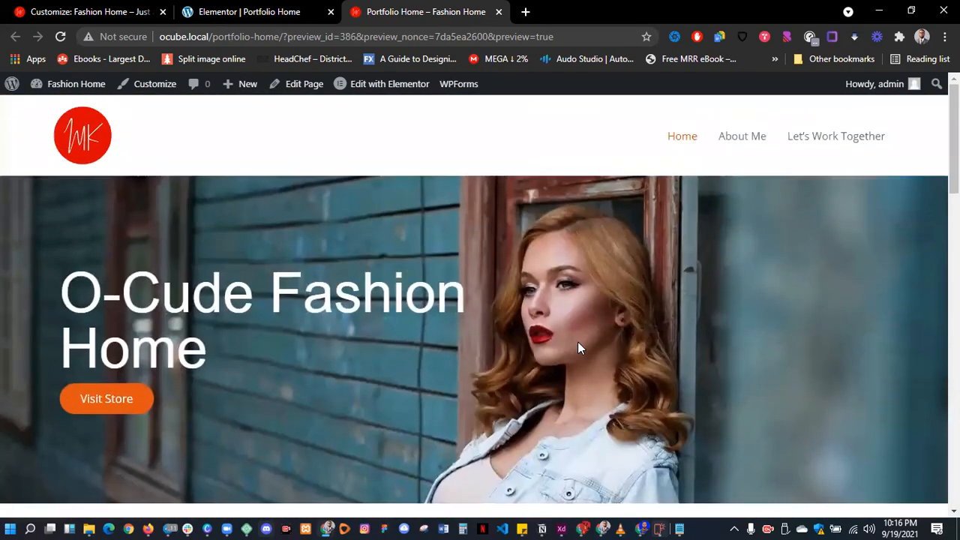
scroll(577, 348, "down", 5)
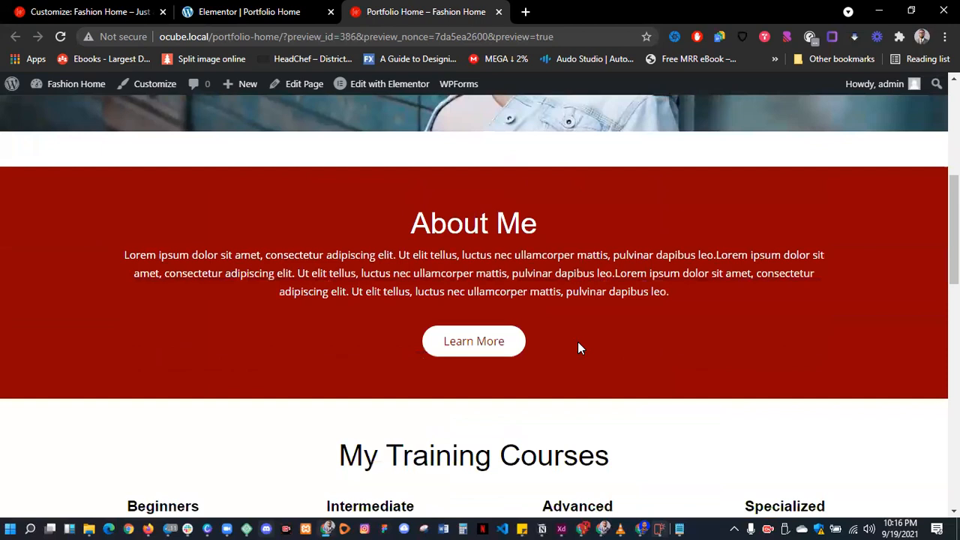
scroll(578, 347, "down", 2)
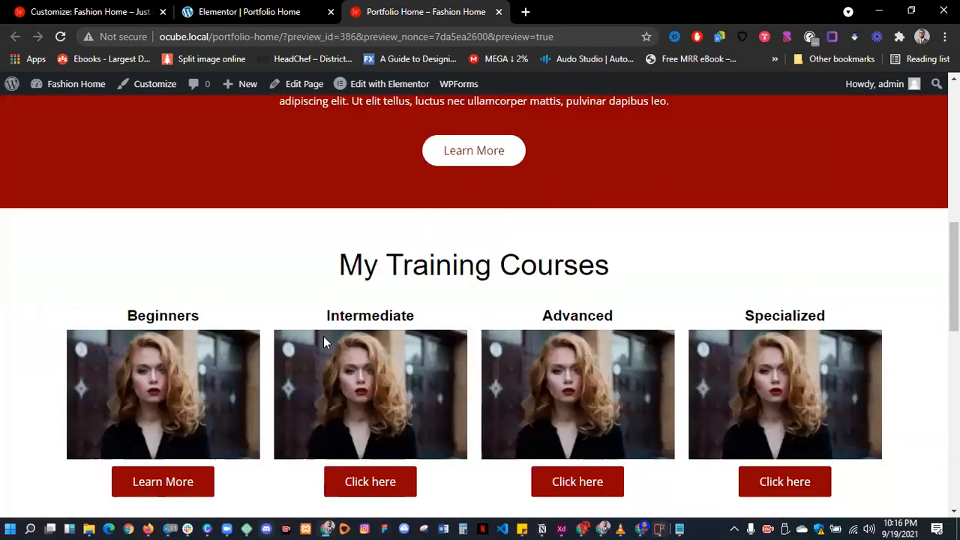
scroll(488, 370, "down", 2)
scroll(518, 294, "down", 1)
scroll(519, 297, "up", 1)
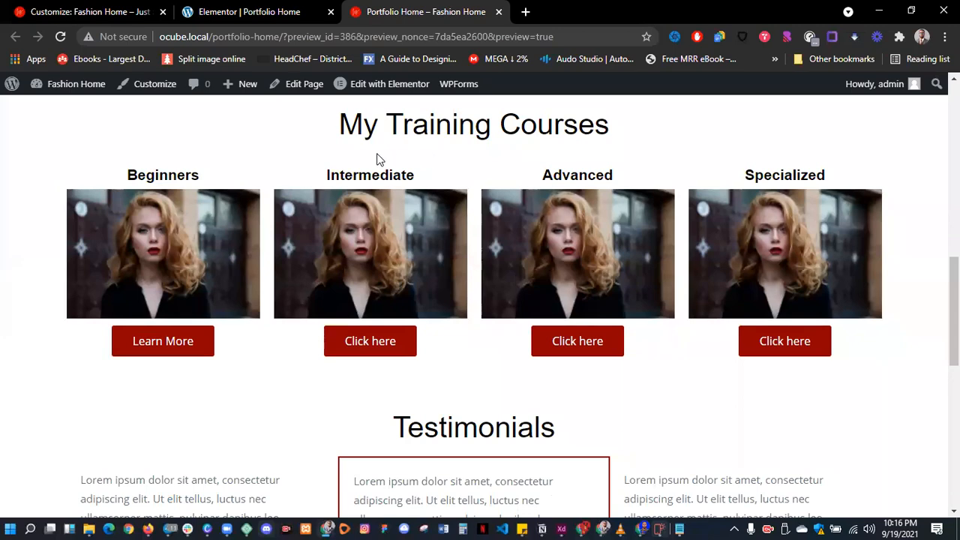
left_click(263, 12)
- Set Alignment to Left for the Intermediate heading and its course button
scroll(457, 274, "down", 3)
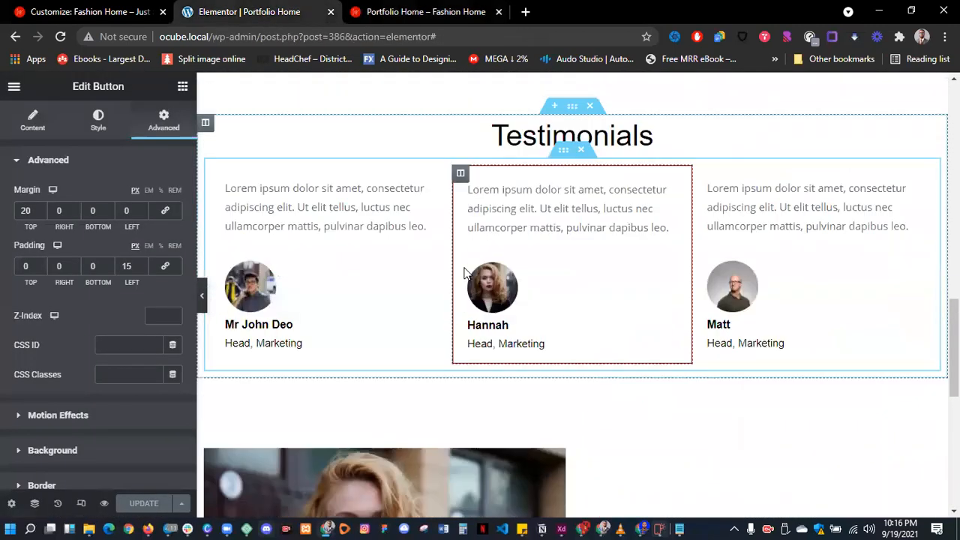
scroll(465, 225, "up", 2)
left_click(472, 114)
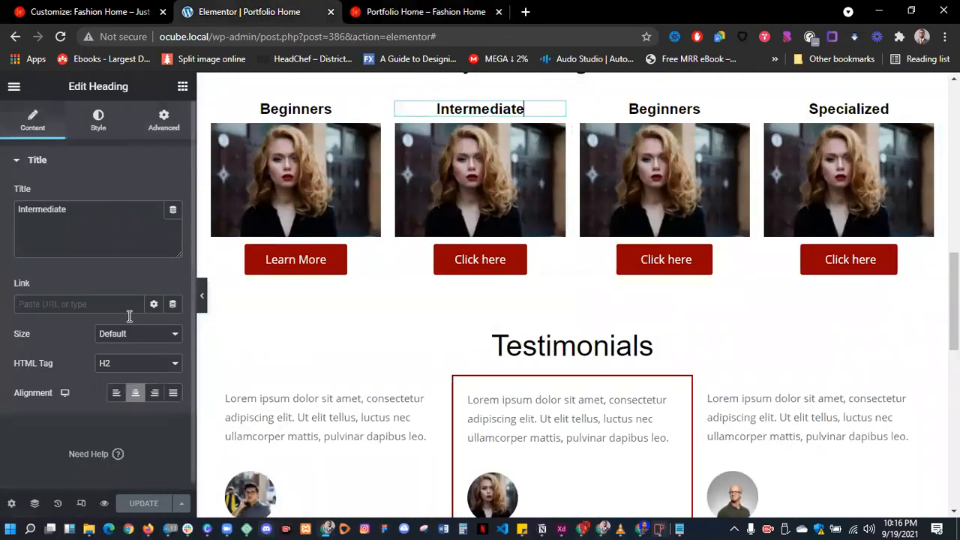
left_click(118, 398)
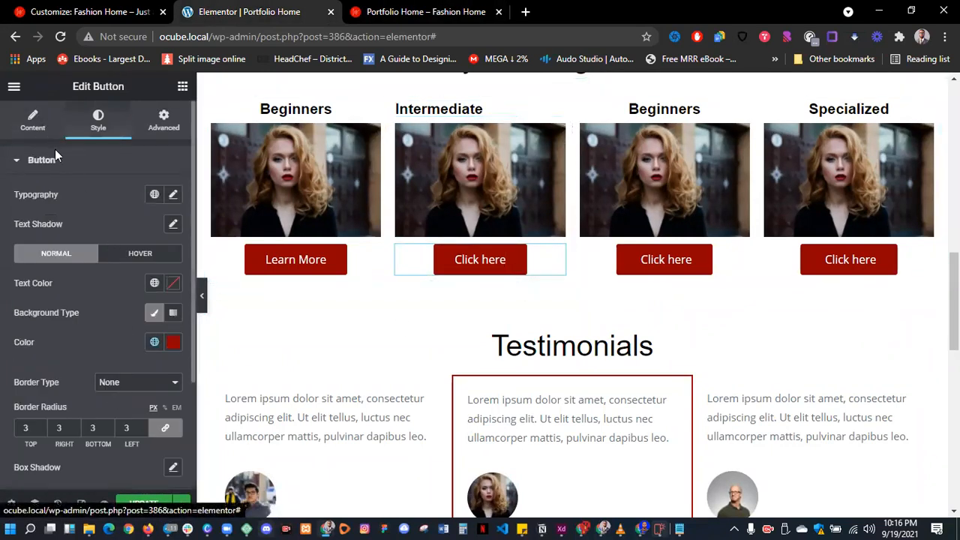
left_click(45, 120)
left_click(119, 301)
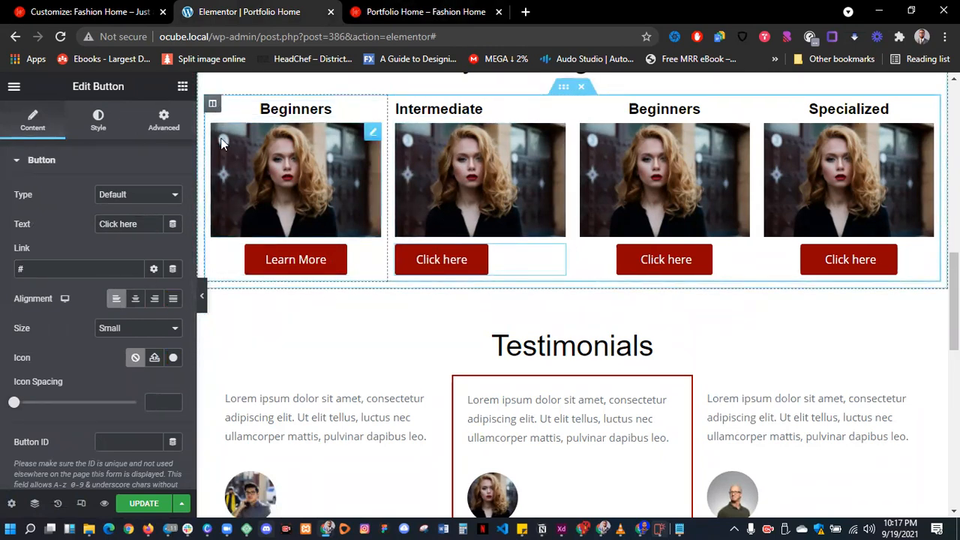
- Copy the Intermediate button's style and paste it onto the Learn More, third and Specialized buttons
right_click(485, 280)
left_click(333, 291)
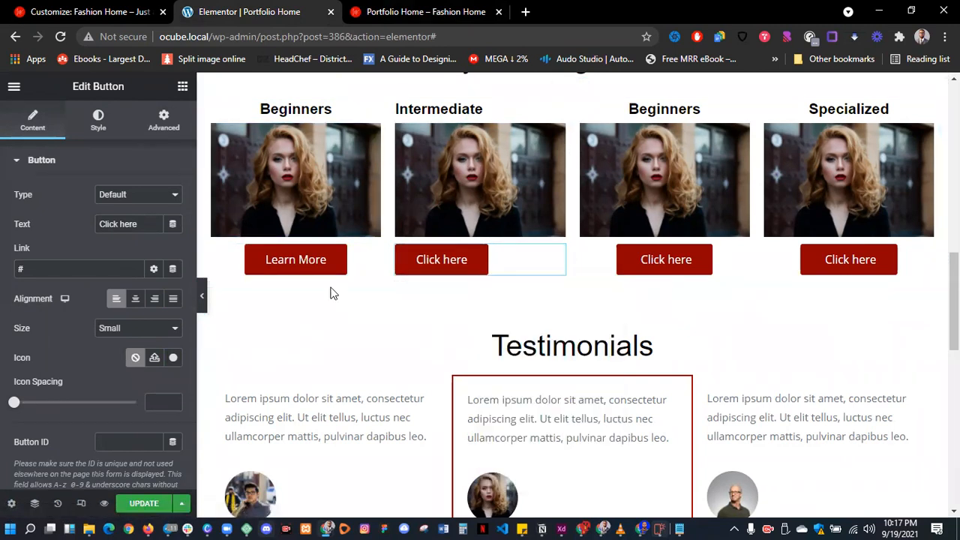
right_click(276, 260)
left_click(332, 353)
right_click(679, 260)
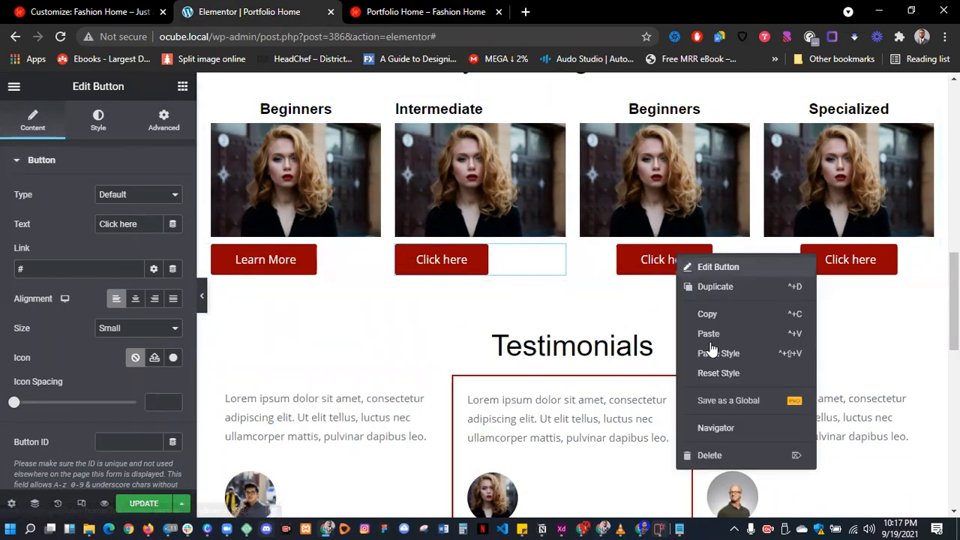
left_click(751, 354)
right_click(837, 261)
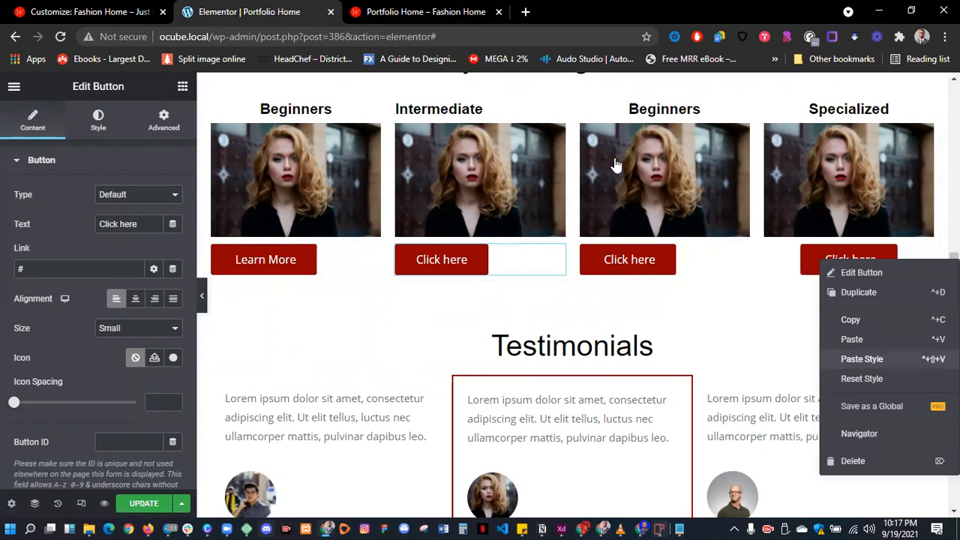
left_click(855, 360)
- Copy the Intermediate heading's style and paste it onto the Beginners and Specialized headings
right_click(476, 111)
left_click(511, 172)
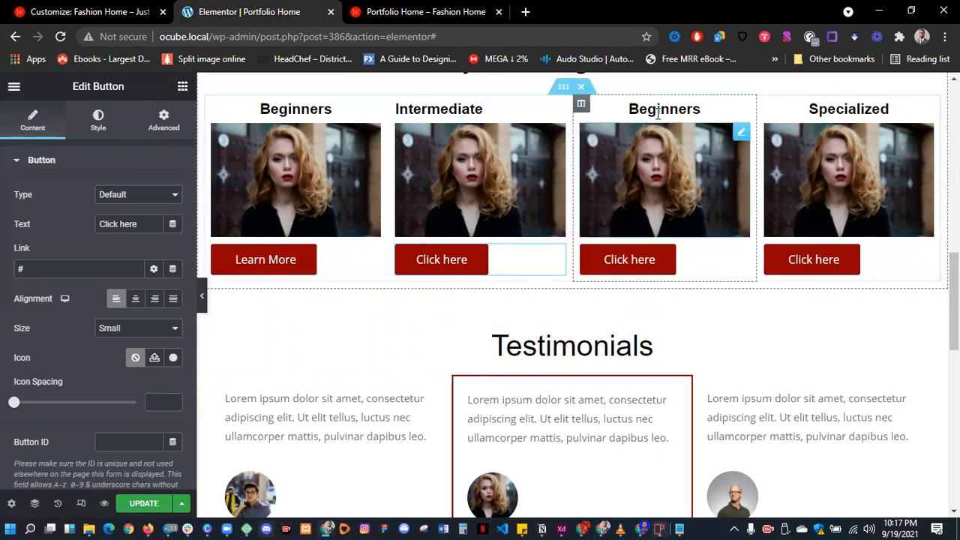
right_click(661, 112)
left_click(708, 213)
right_click(878, 112)
left_click(866, 209)
right_click(302, 114)
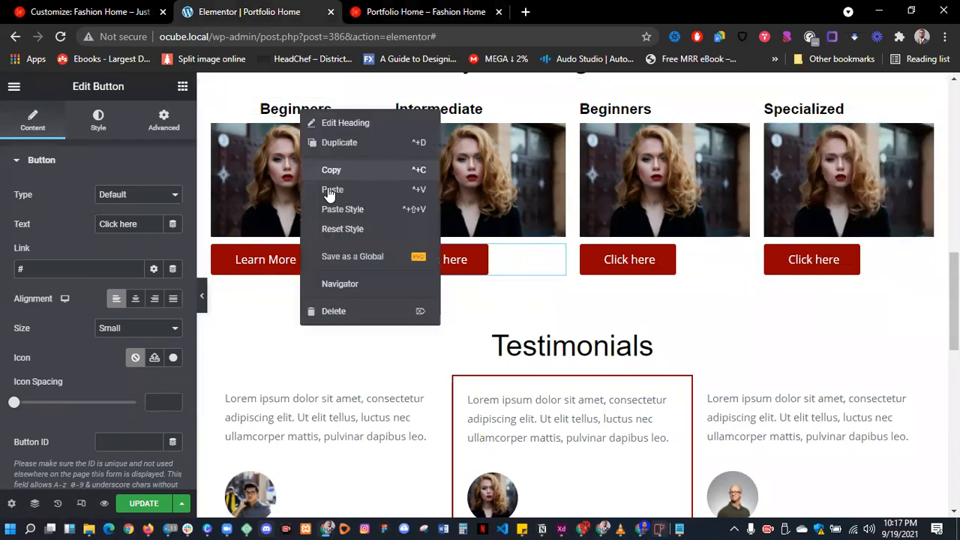
left_click(335, 209)
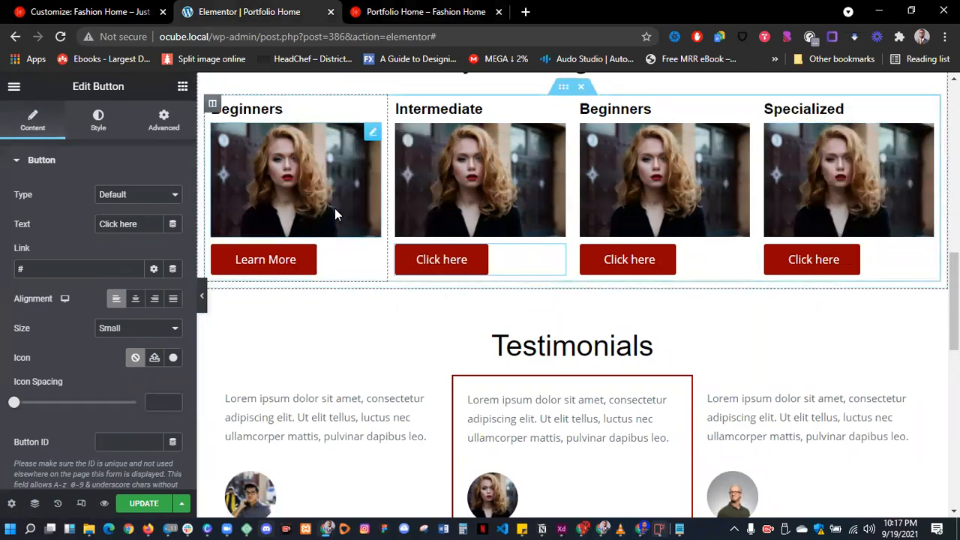
- Give the Learn More button square corners and set all its padding to 0
left_click(281, 261)
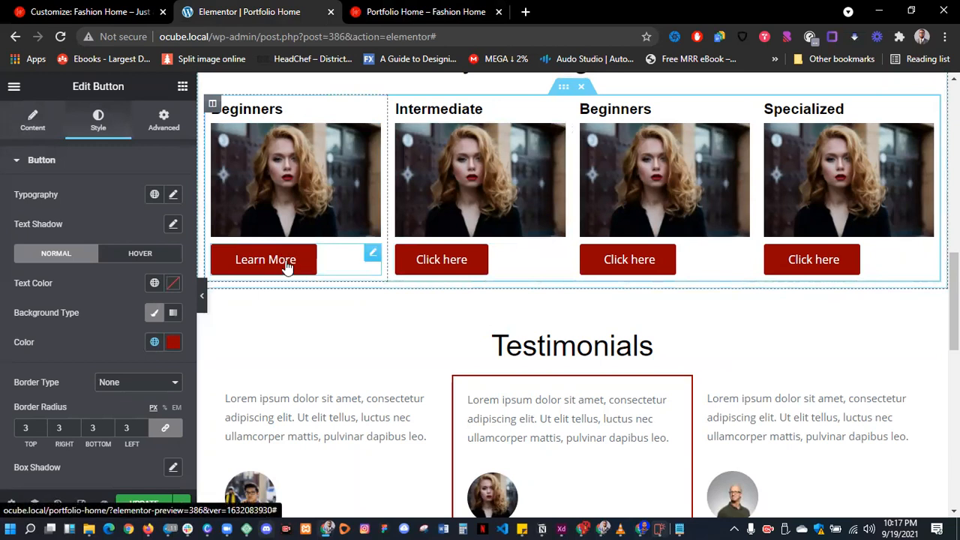
scroll(83, 341, "down", 2)
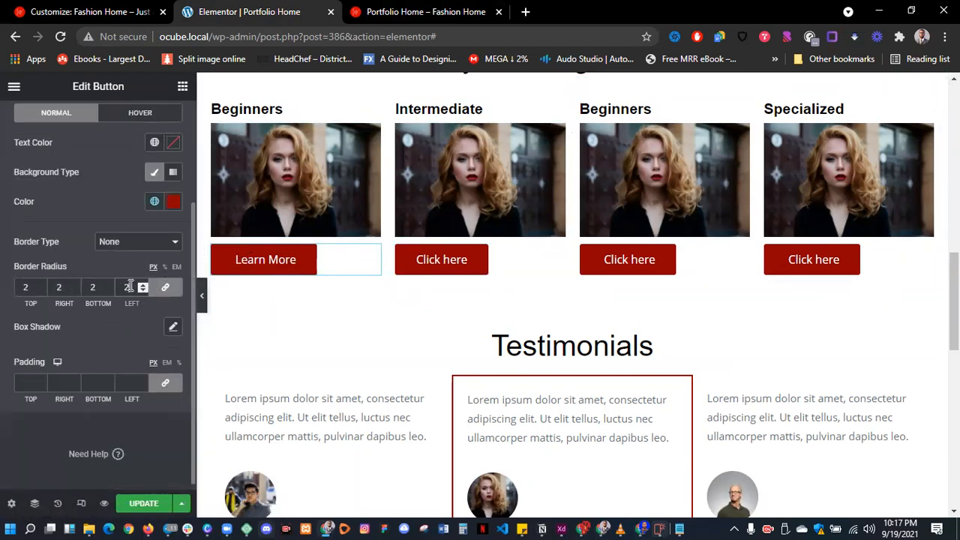
left_click(166, 288)
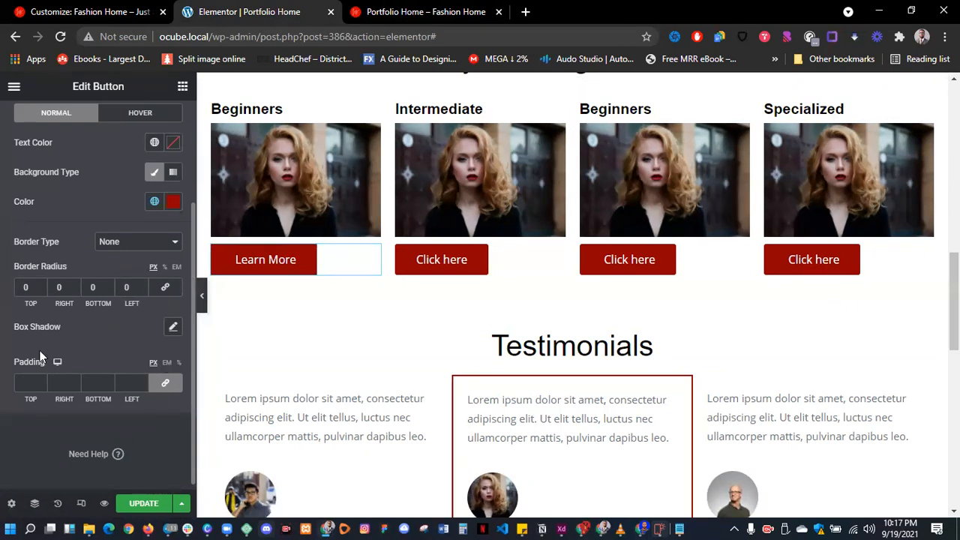
double_click(20, 368)
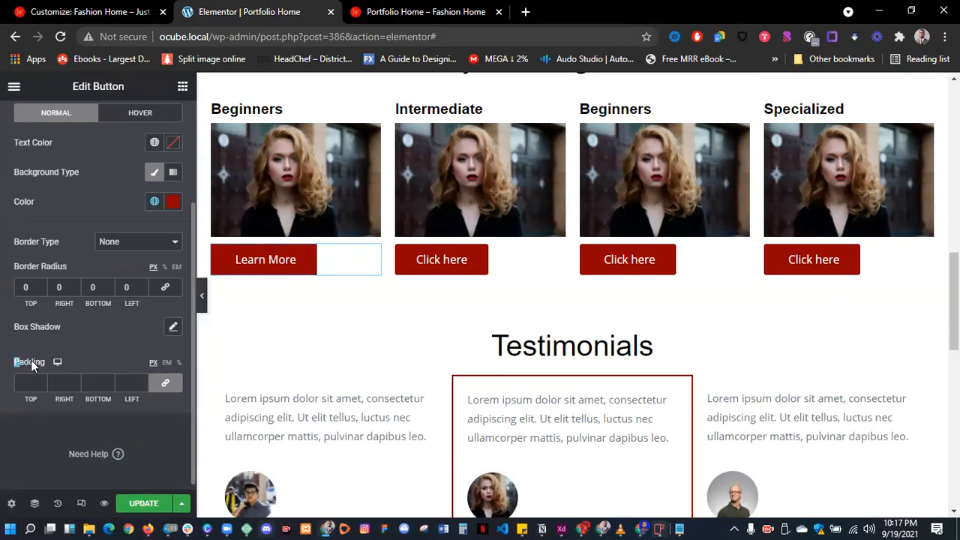
left_click(165, 383)
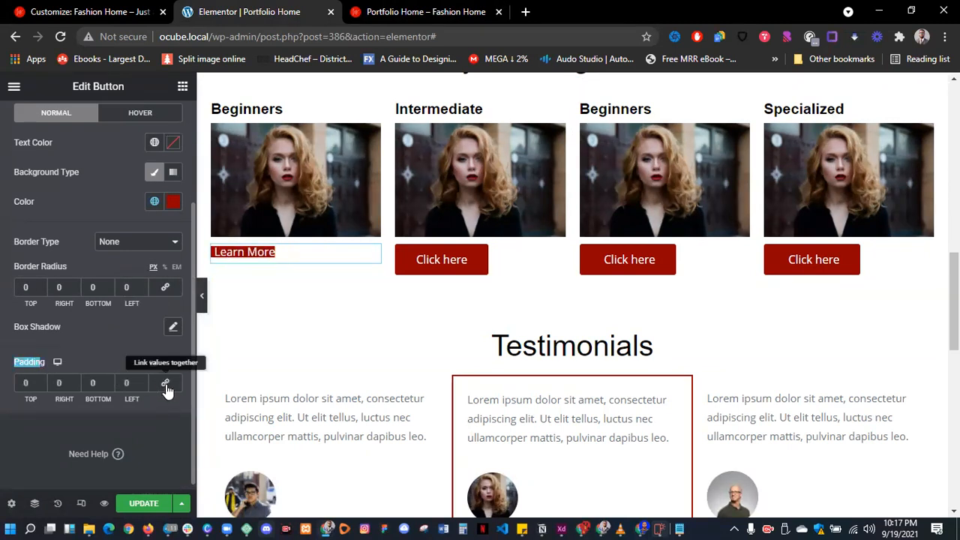
- Copy the Learn More button's style and paste it onto the other course buttons
right_click(268, 255)
left_click(321, 312)
right_click(430, 268)
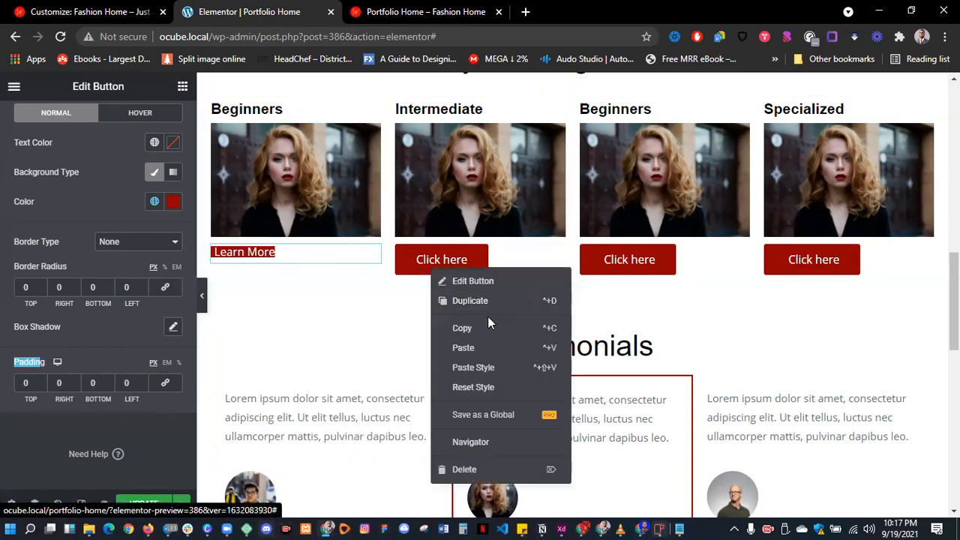
right_click(629, 272)
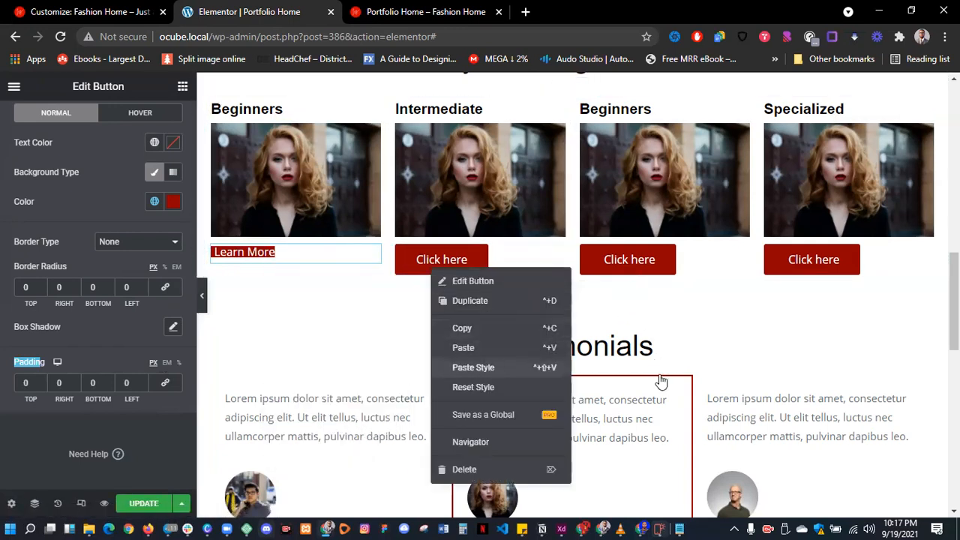
right_click(792, 259)
- Set Learn More's hover background to #0B0B0B and hover text to Saved Color #2
left_click(748, 342)
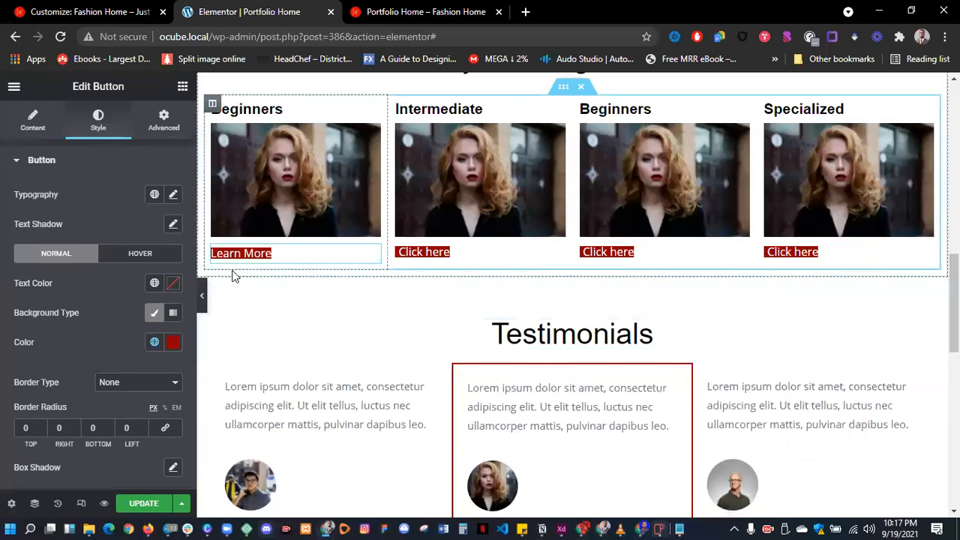
left_click(146, 254)
left_click(173, 342)
left_click_drag(129, 254, 96, 258)
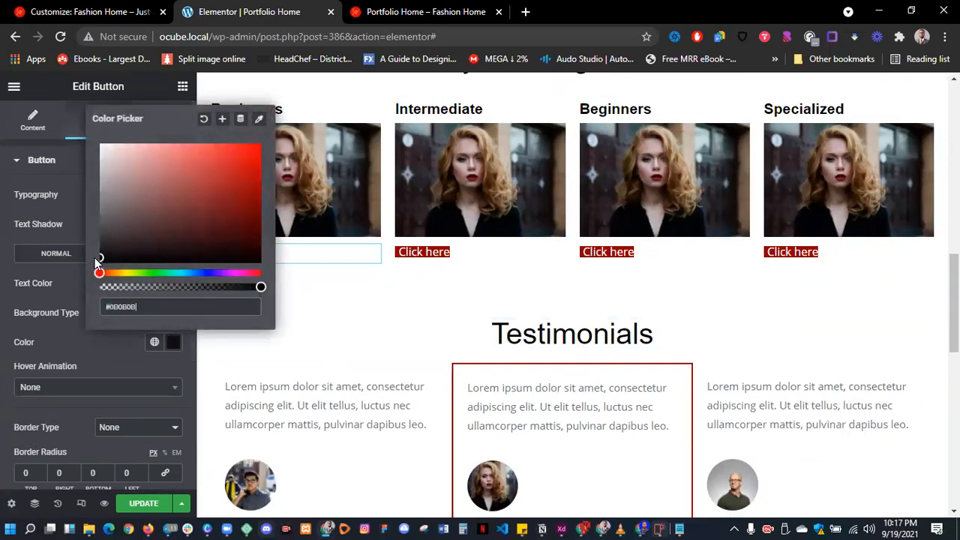
left_click(74, 337)
left_click(154, 283)
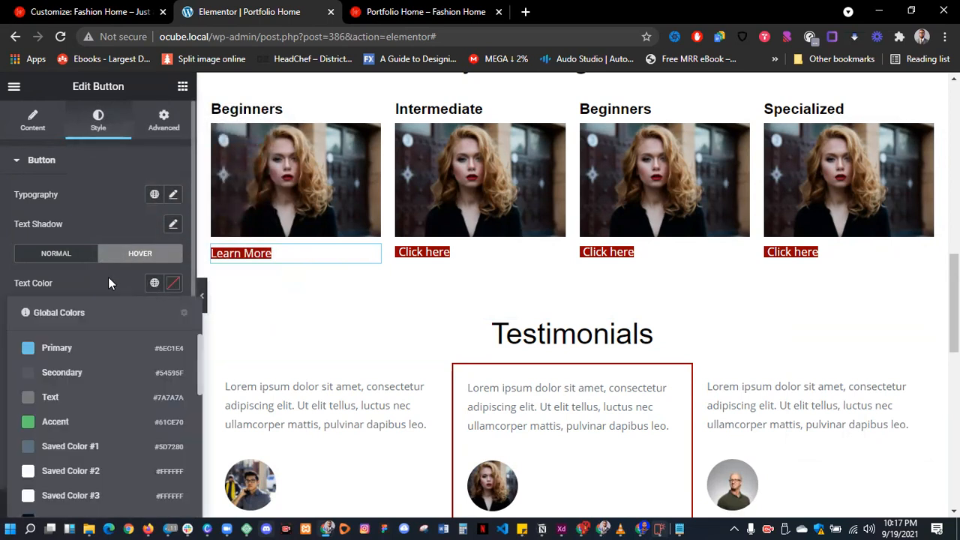
scroll(108, 277, "down", 2)
scroll(95, 373, "down", 3)
scroll(82, 391, "up", 3)
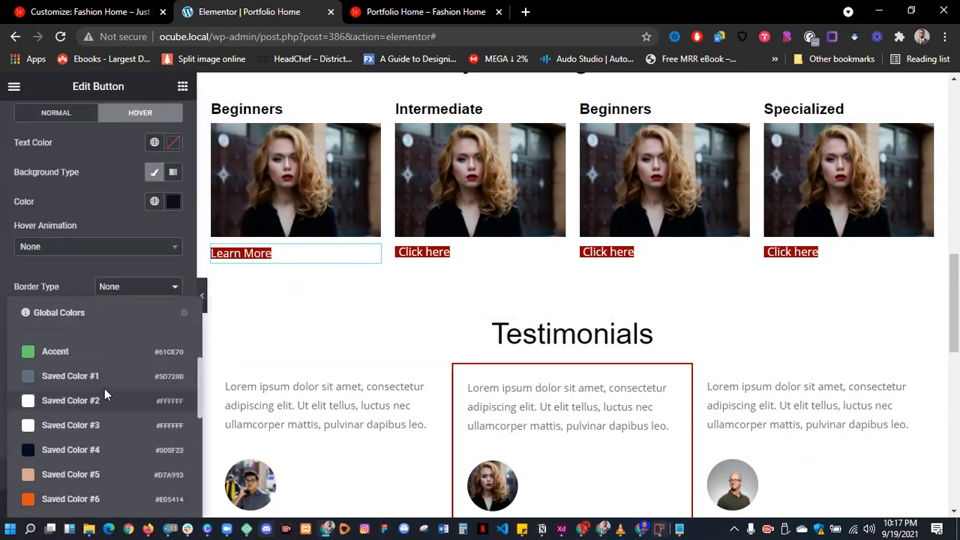
left_click(105, 394)
- Copy Learn More's style and paste it onto the Intermediate, third and Specialized buttons
right_click(259, 253)
left_click(315, 310)
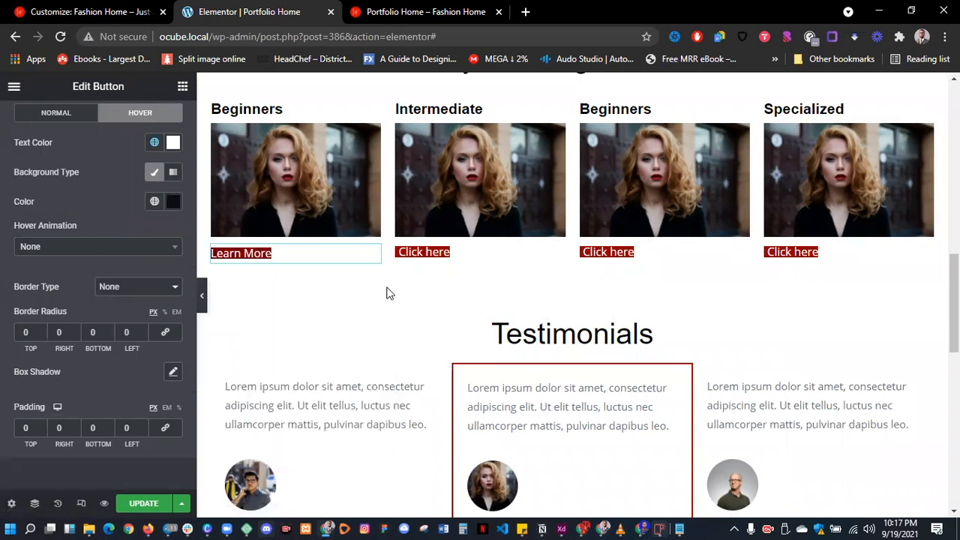
right_click(425, 254)
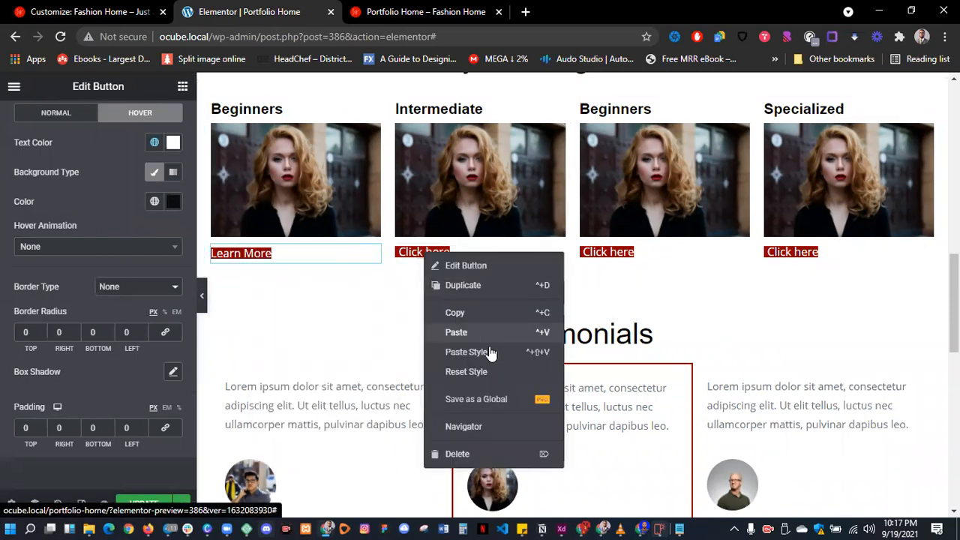
right_click(615, 255)
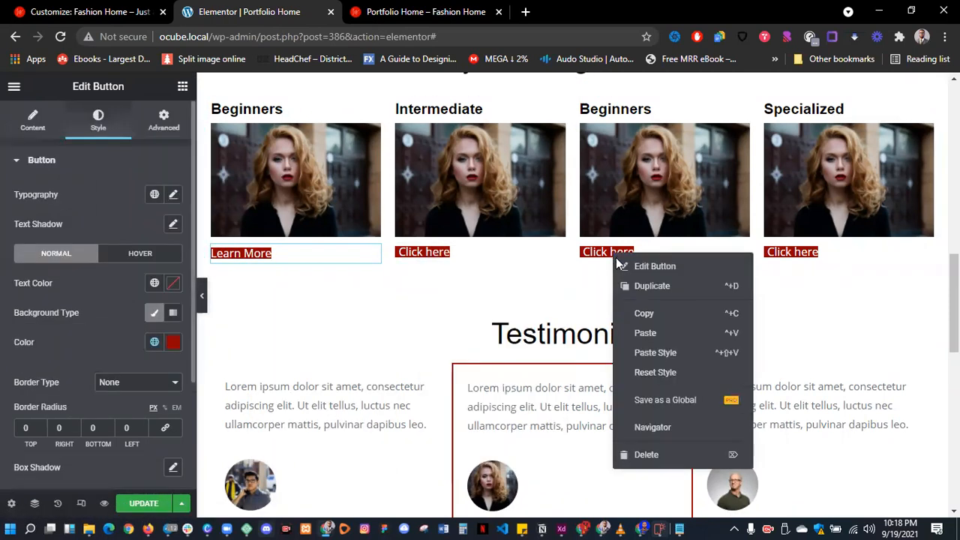
right_click(788, 255)
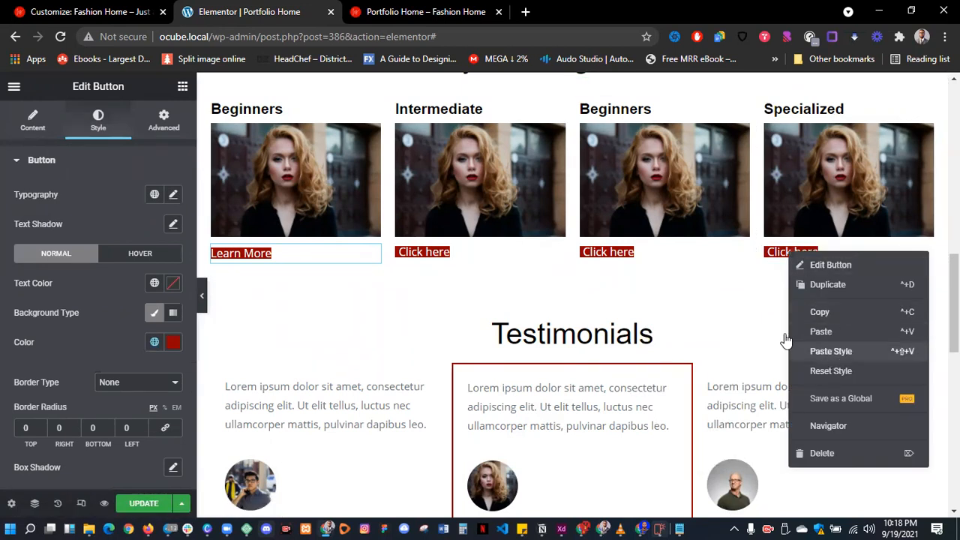
left_click(784, 256)
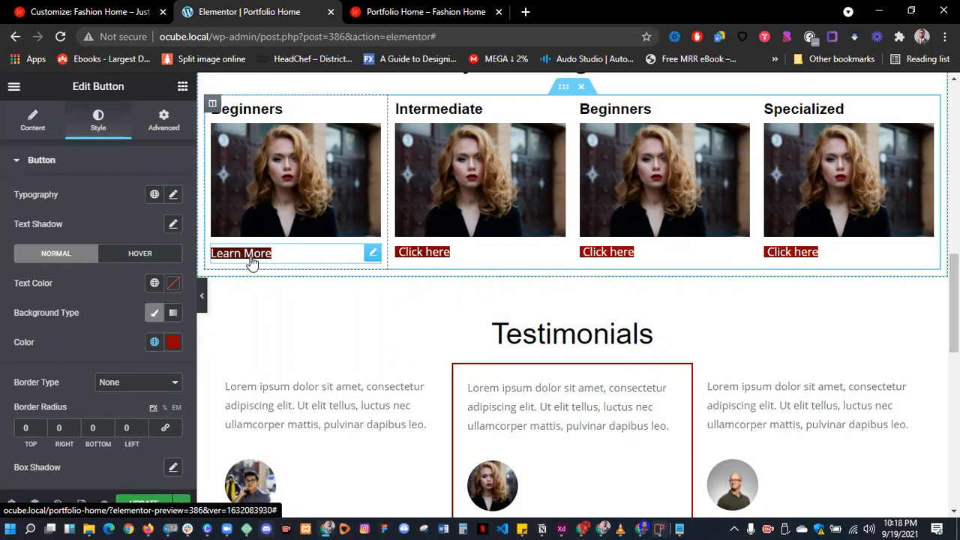
- Give Register Now a black hover background and #FFFFFF hover text, then click Update
scroll(255, 259, "down", 3)
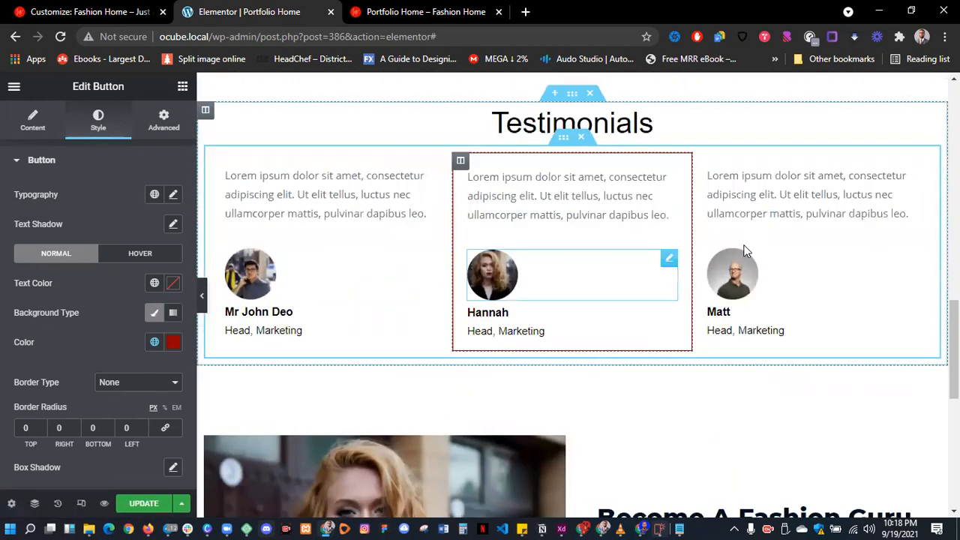
scroll(750, 270, "down", 4)
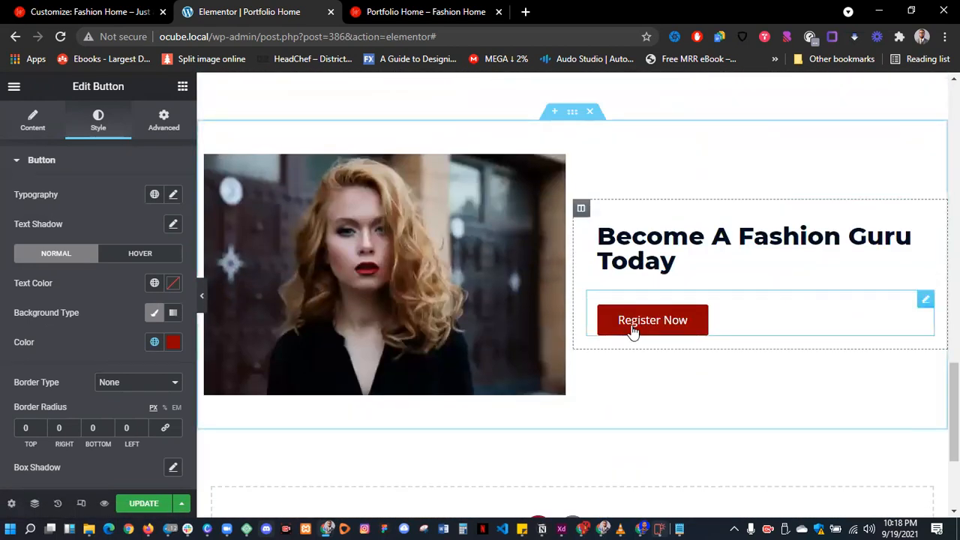
left_click(164, 120)
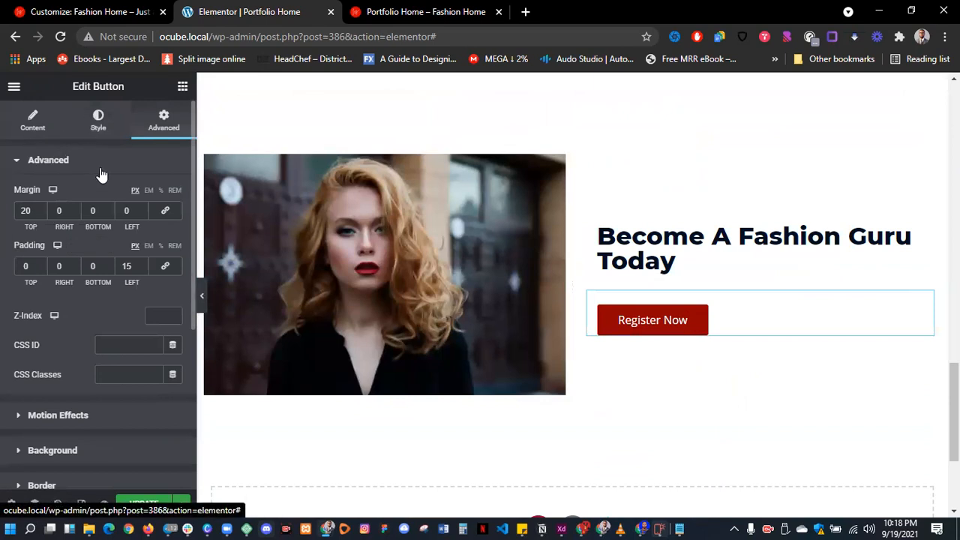
left_click(98, 120)
left_click(139, 253)
left_click(173, 342)
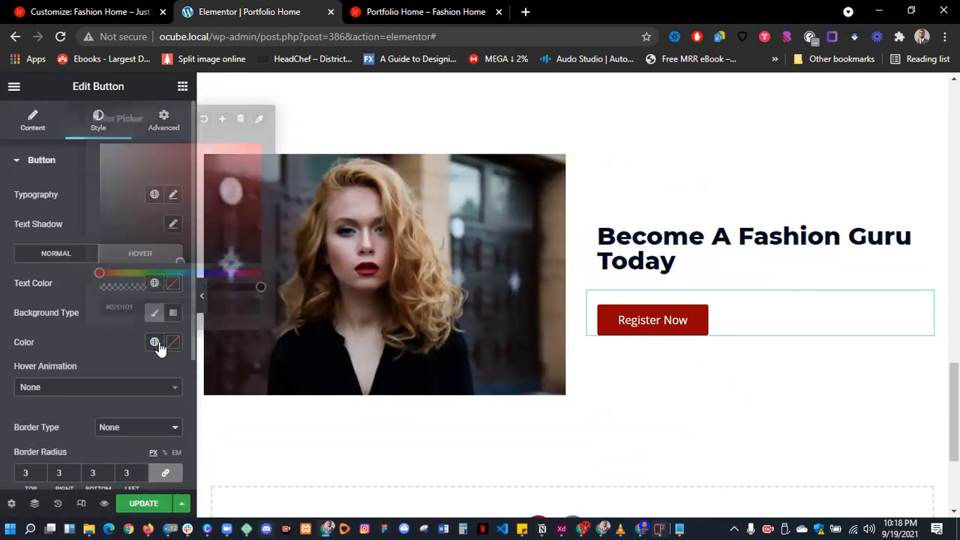
left_click_drag(118, 253, 54, 310)
left_click(132, 293)
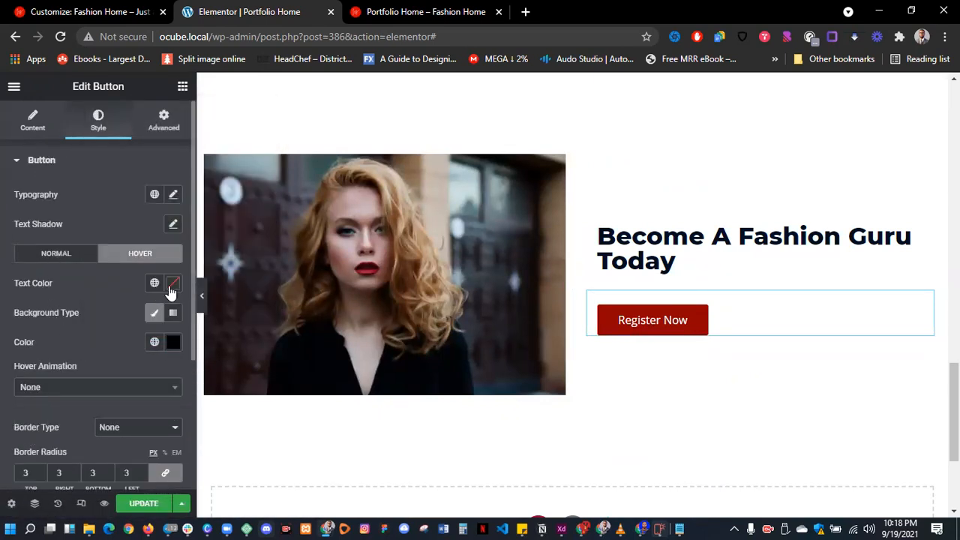
left_click(173, 284)
left_click_drag(212, 215, 159, 203)
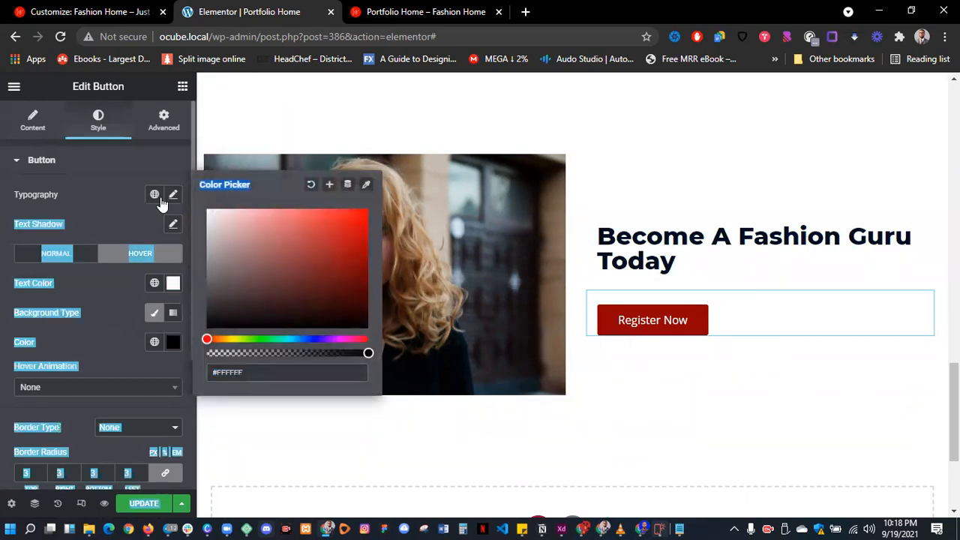
left_click(90, 192)
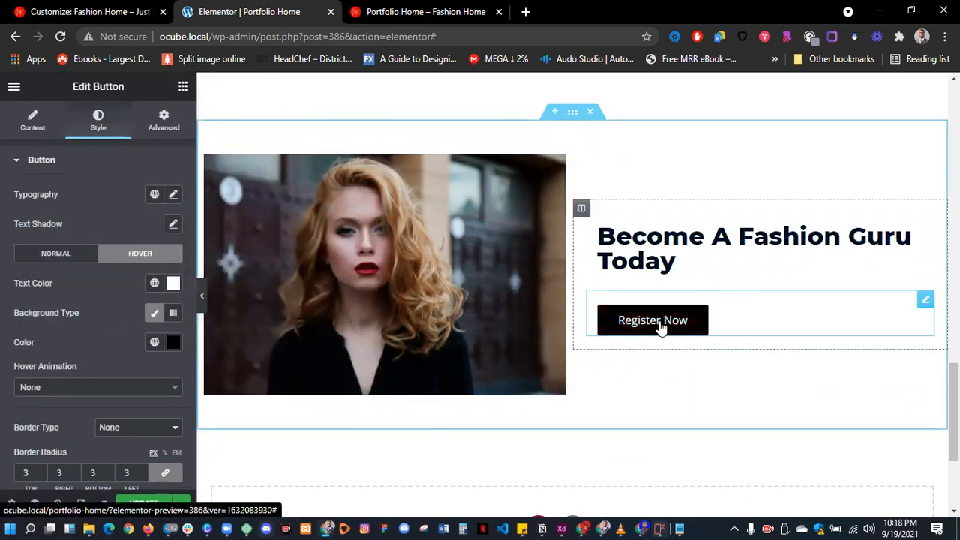
left_click(139, 505)
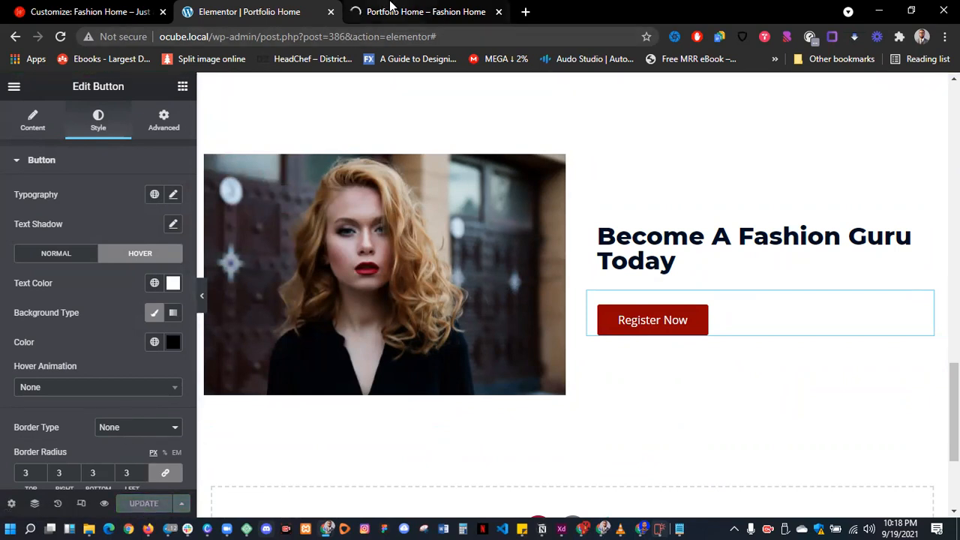
- View the Portfolio Home live preview at My Training Courses and select the base page URL
left_click(390, 6)
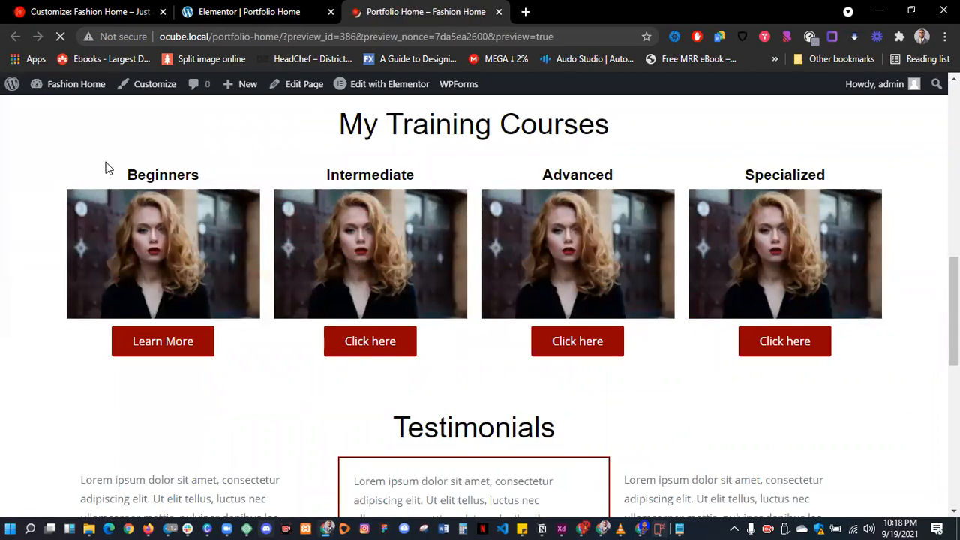
scroll(293, 240, "down", 7)
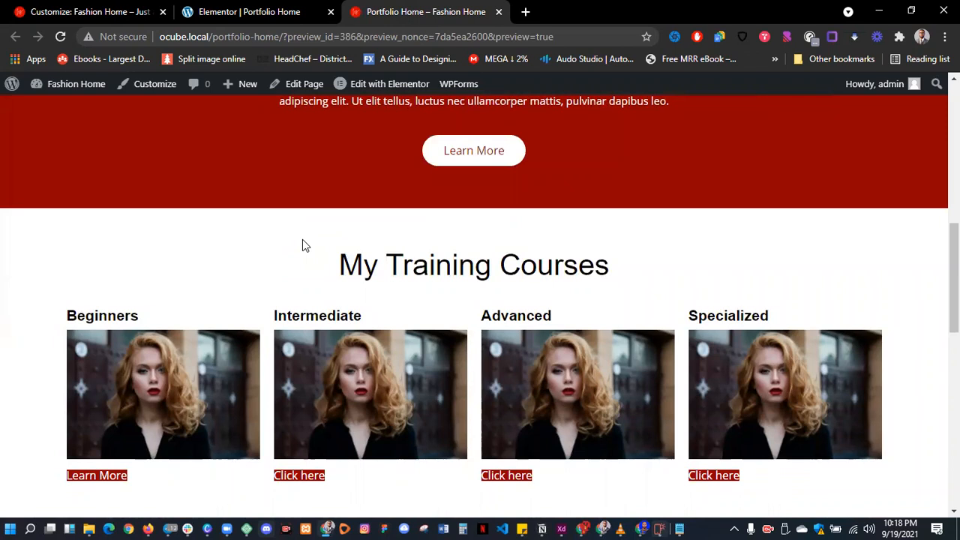
left_click_drag(286, 37, 158, 36)
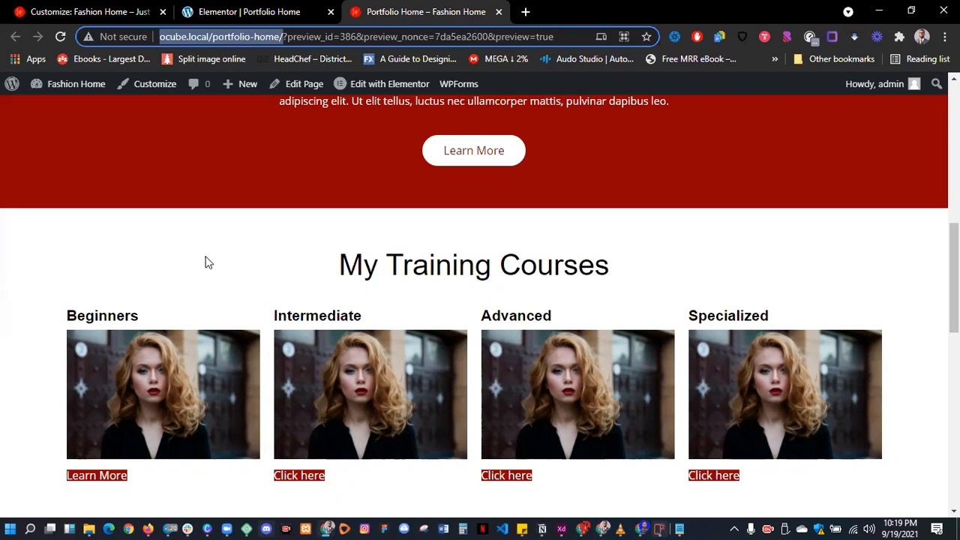
scroll(208, 263, "down", 10)
left_click(15, 289)
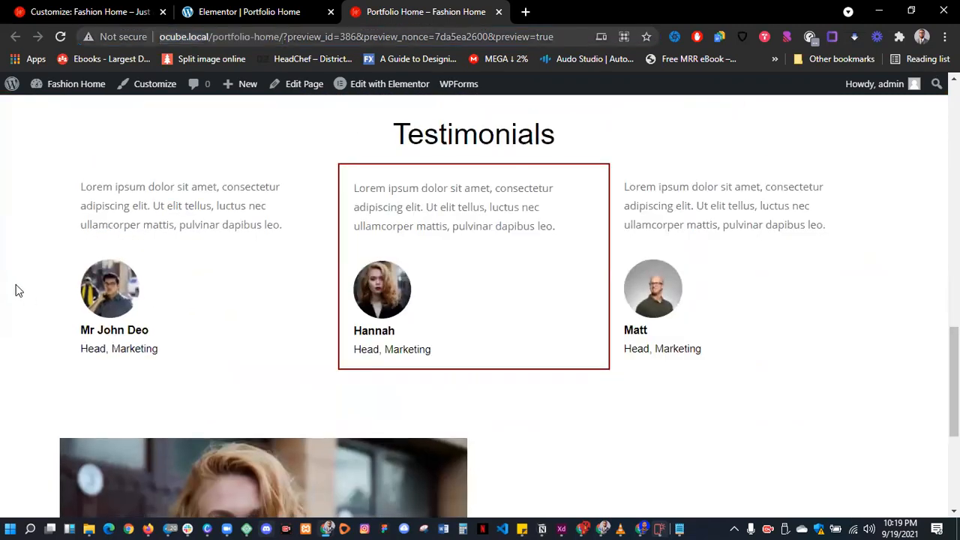
scroll(19, 291, "down", 4)
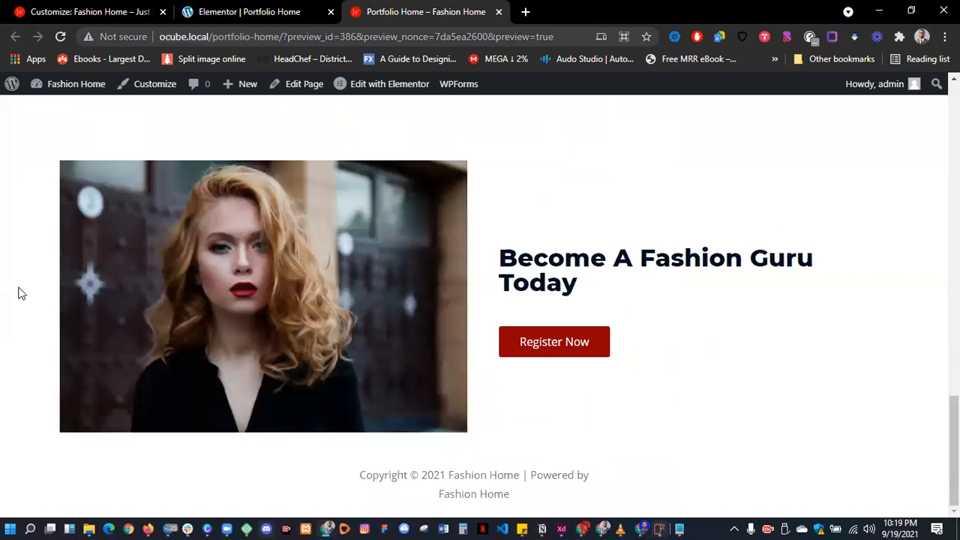
scroll(20, 292, "up", 15)
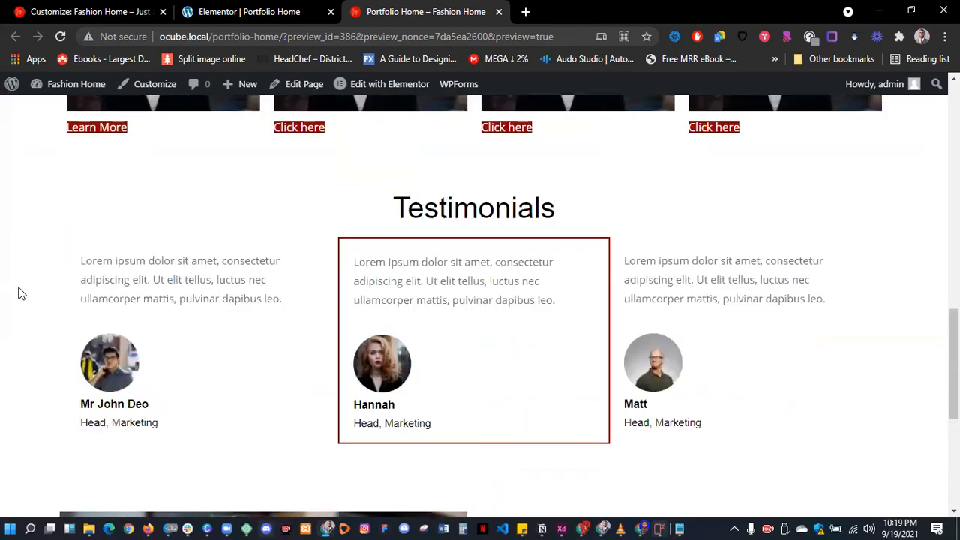
scroll(20, 292, "up", 3)
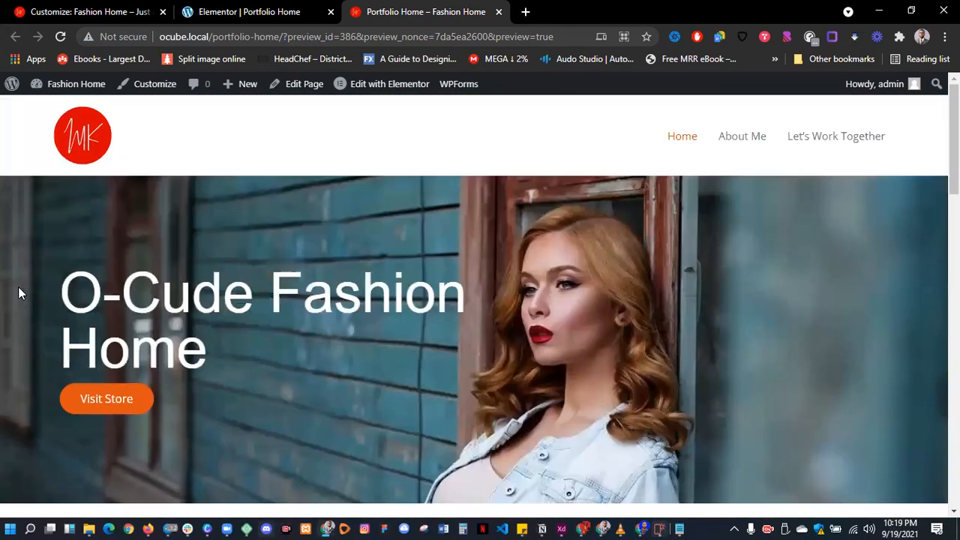